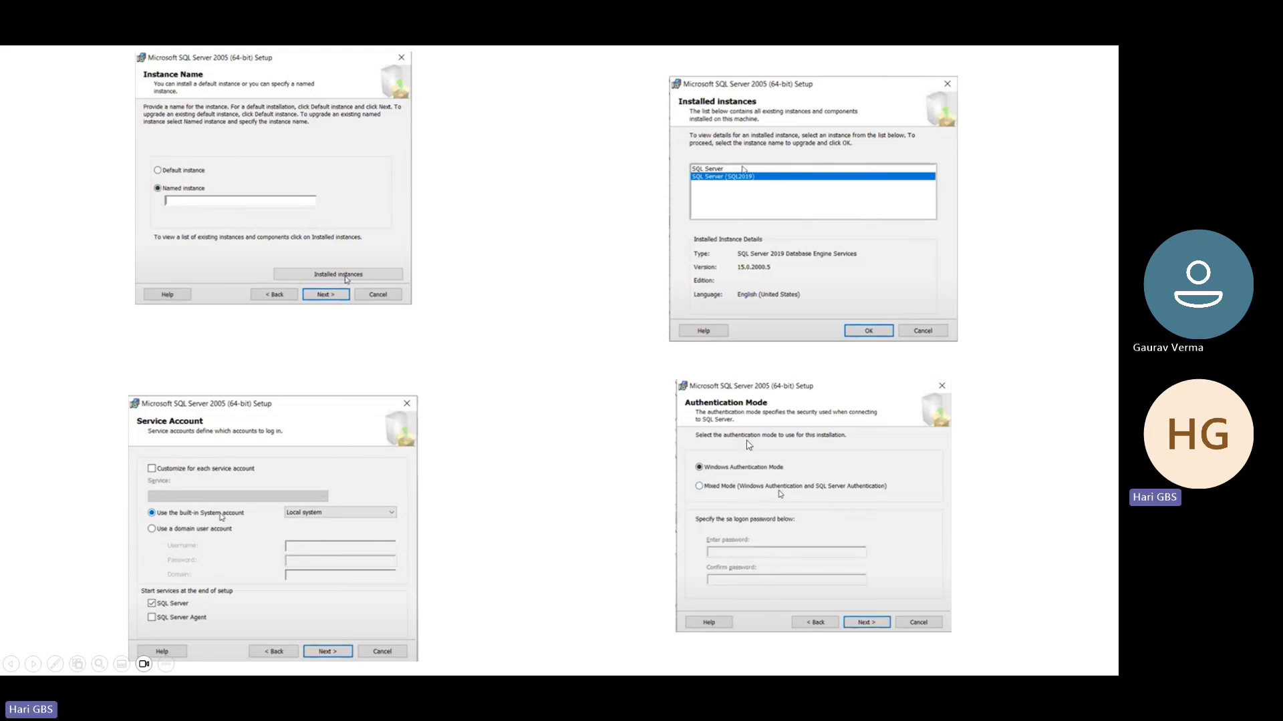
Switch from the presentation to File Explorer and open the Media folder on Local Disk (C:).
{"action": "left_click", "coordinate": [1056, 505]}
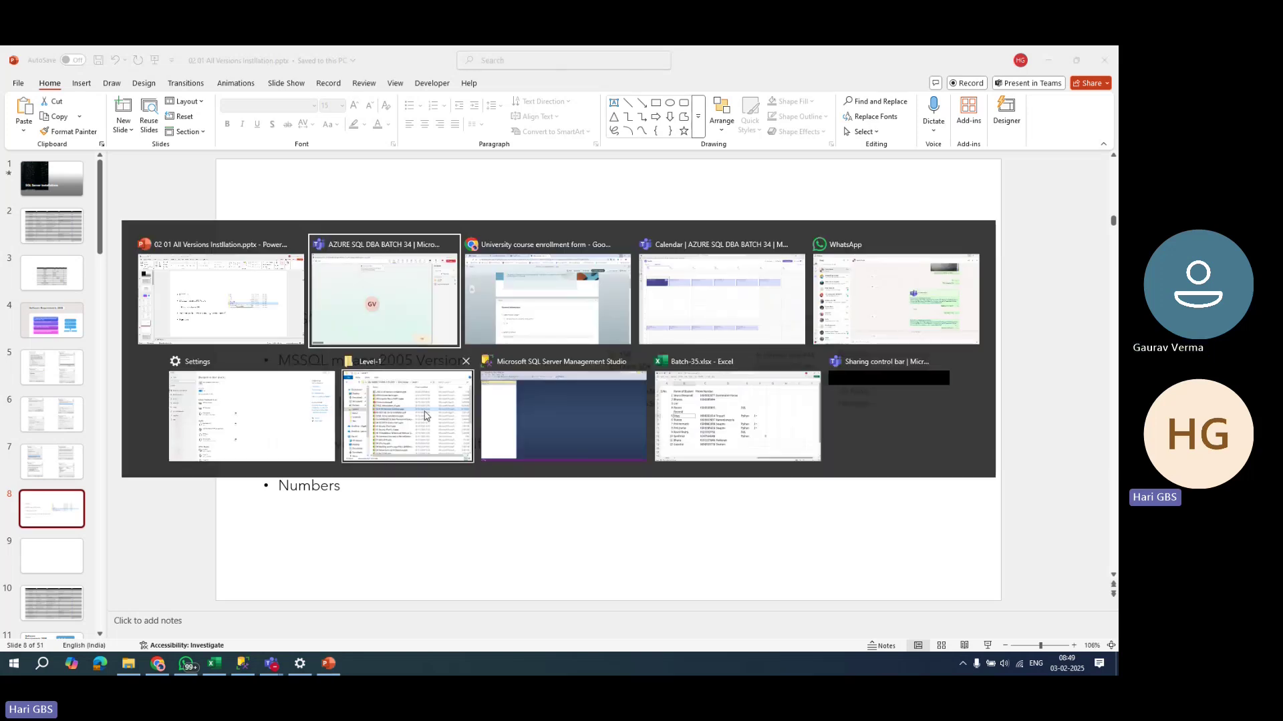
{"action": "left_click", "coordinate": [395, 419]}
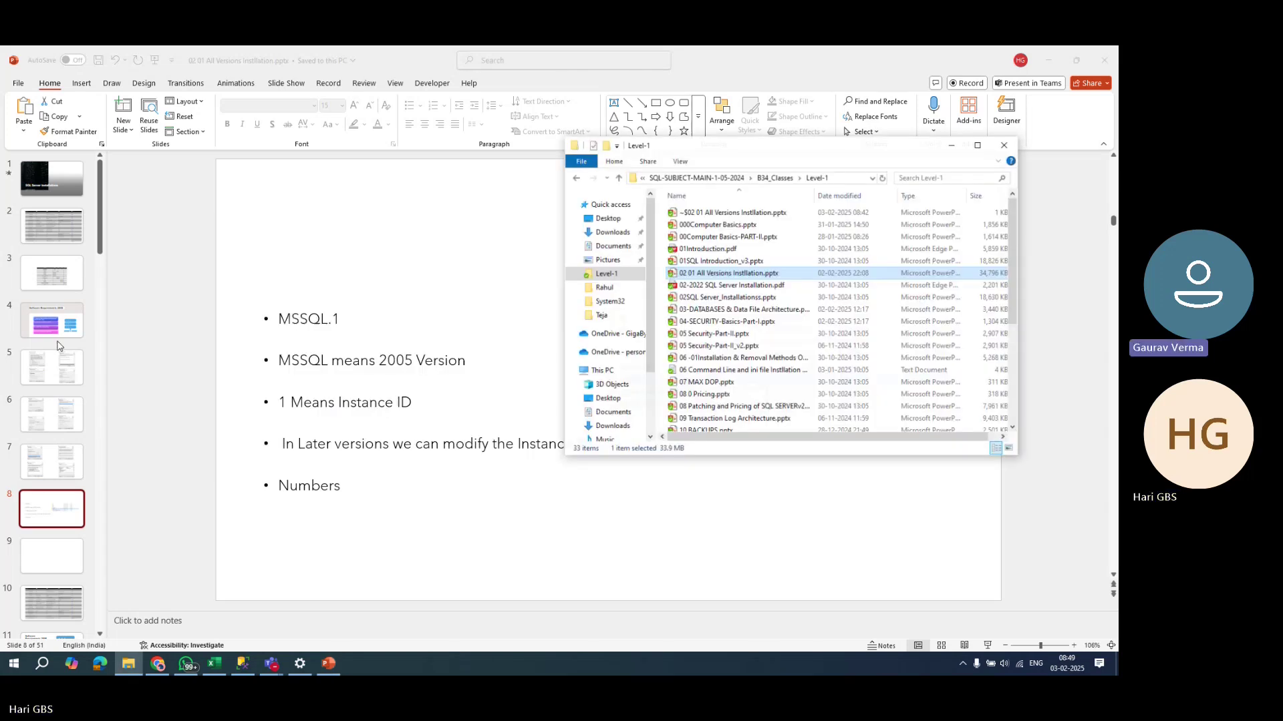
{"action": "double_click", "coordinate": [762, 373]}
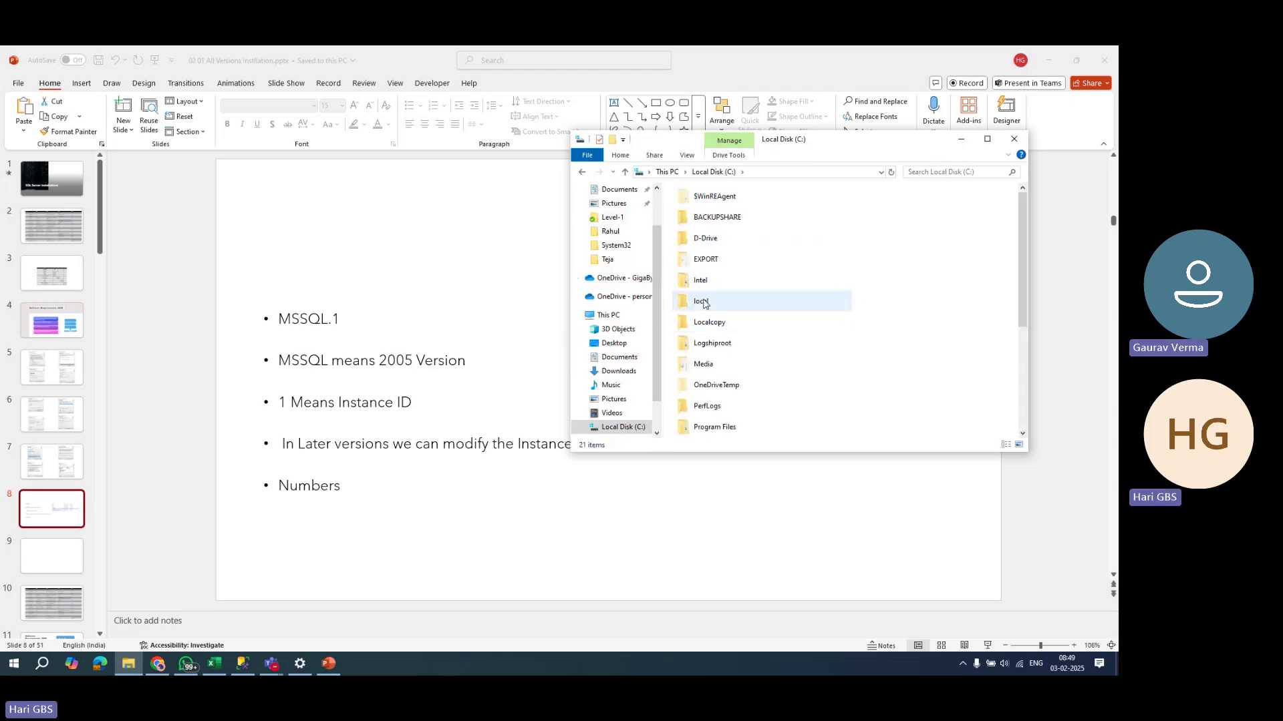
{"action": "key", "text": "m"}
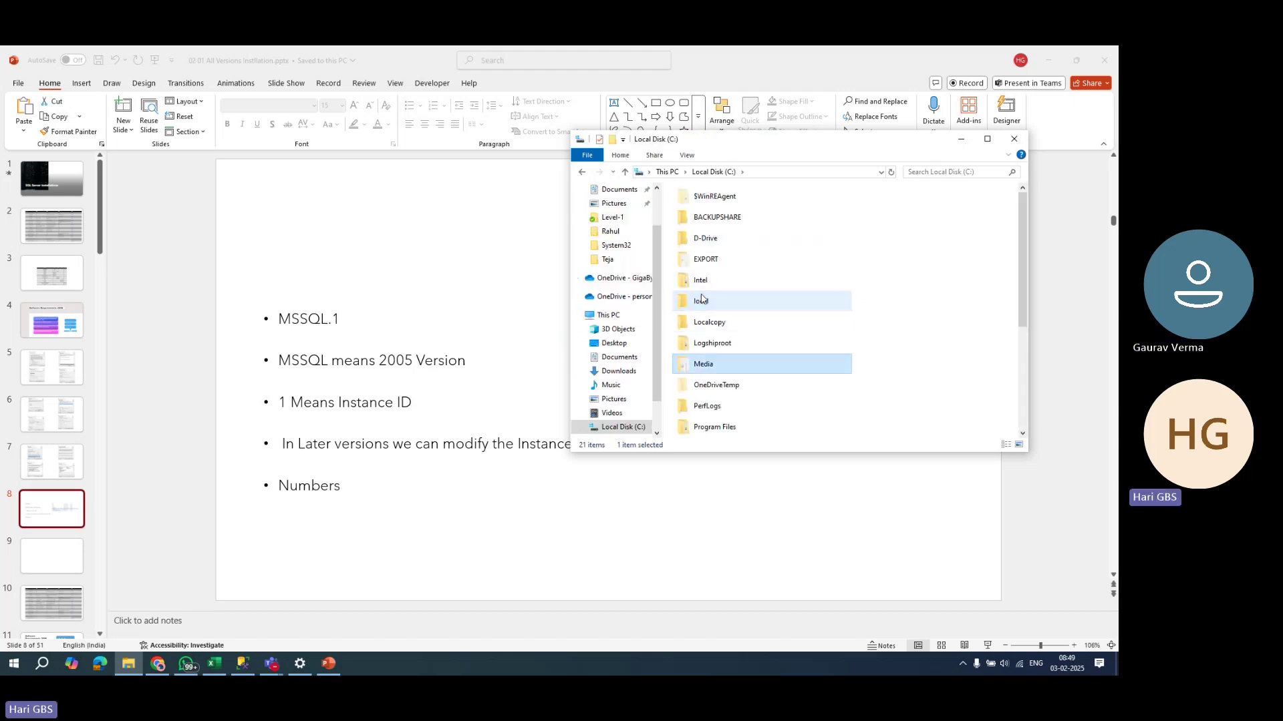
{"action": "double_click", "coordinate": [721, 366]}
Mount en_sql_server_2008_r2_developer_x86_x64_ia64_dvd_522665.iso, allowing the file to open, and set the display projection to Duplicate.
{"action": "left_click", "coordinate": [788, 207]}
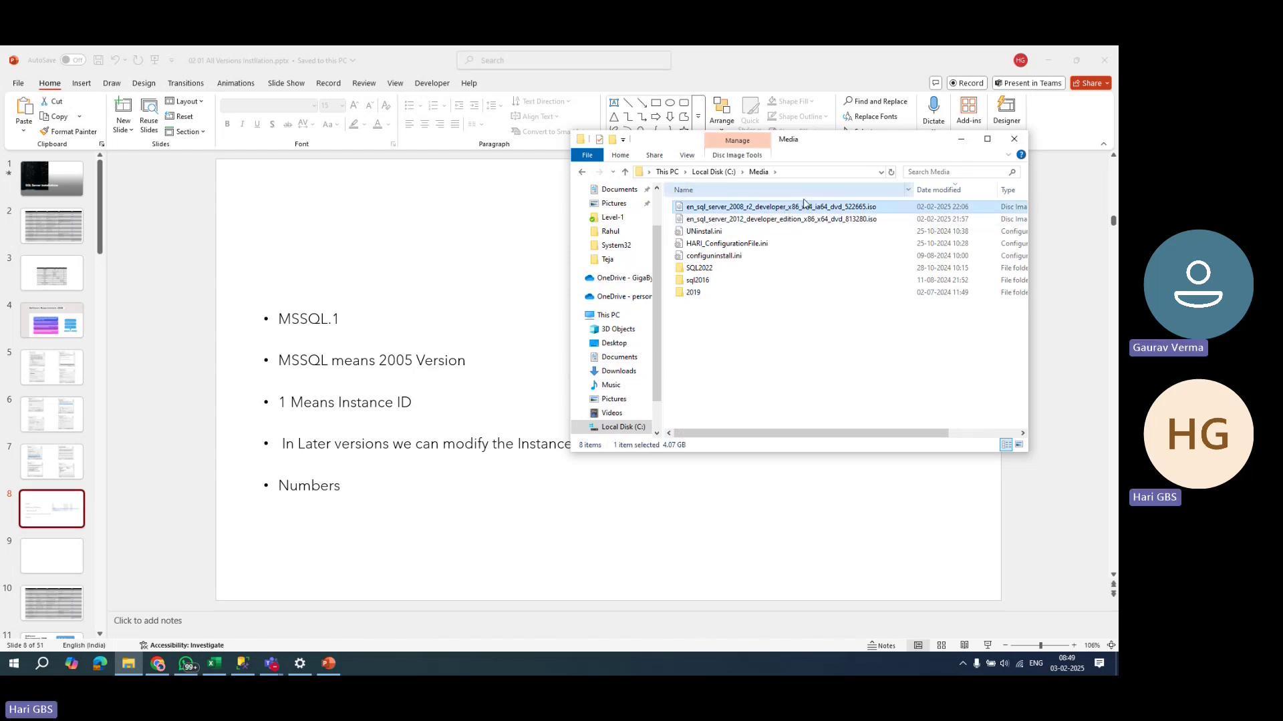
{"action": "left_click", "coordinate": [988, 140]}
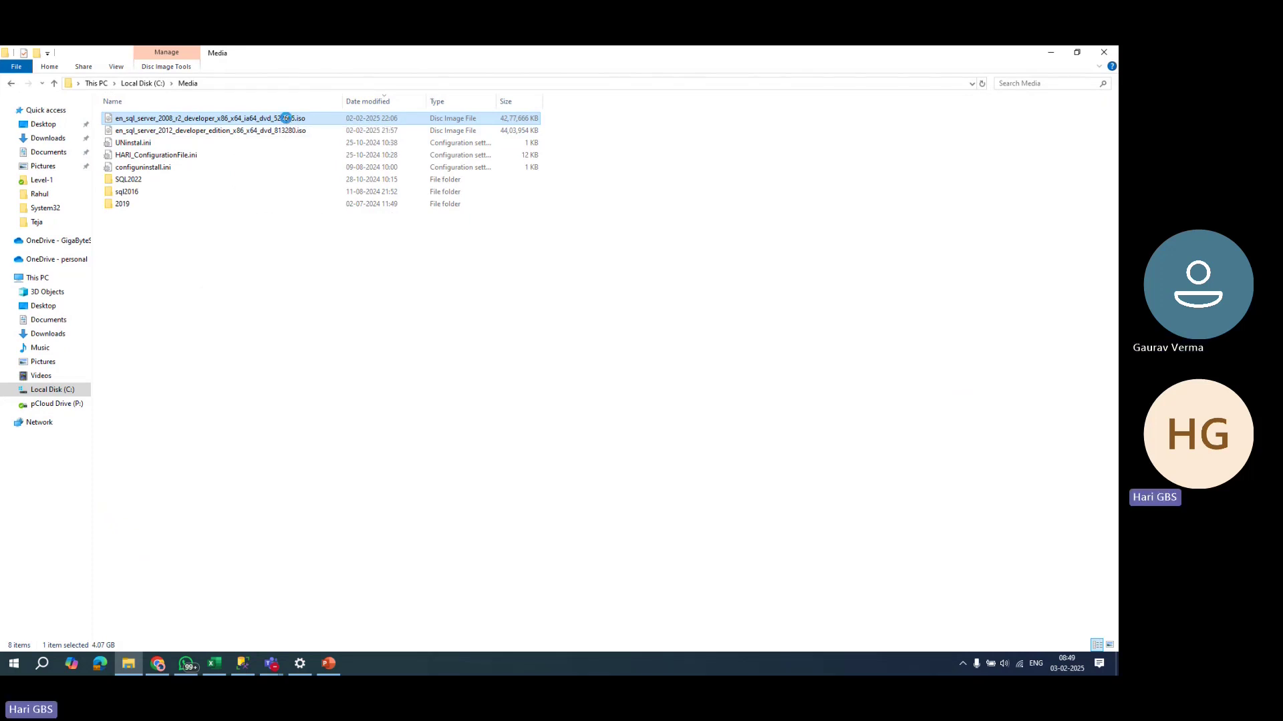
{"action": "right_click", "coordinate": [287, 120]}
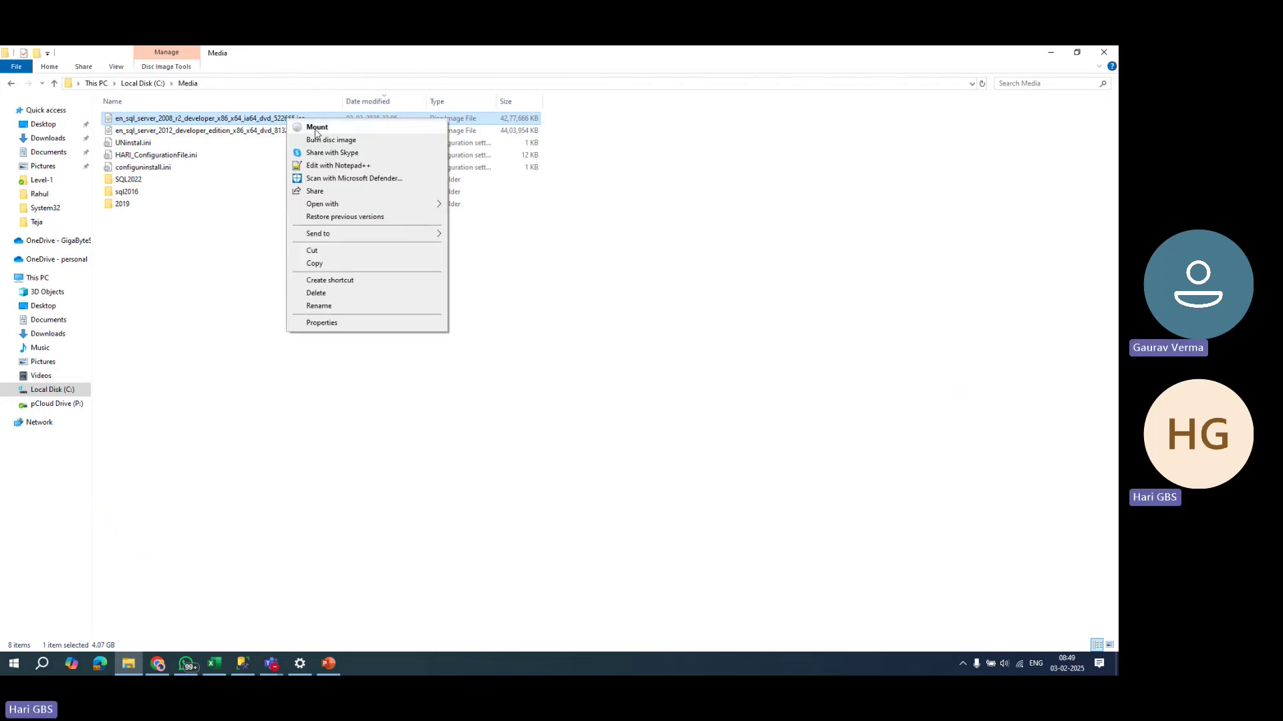
{"action": "left_click", "coordinate": [317, 128]}
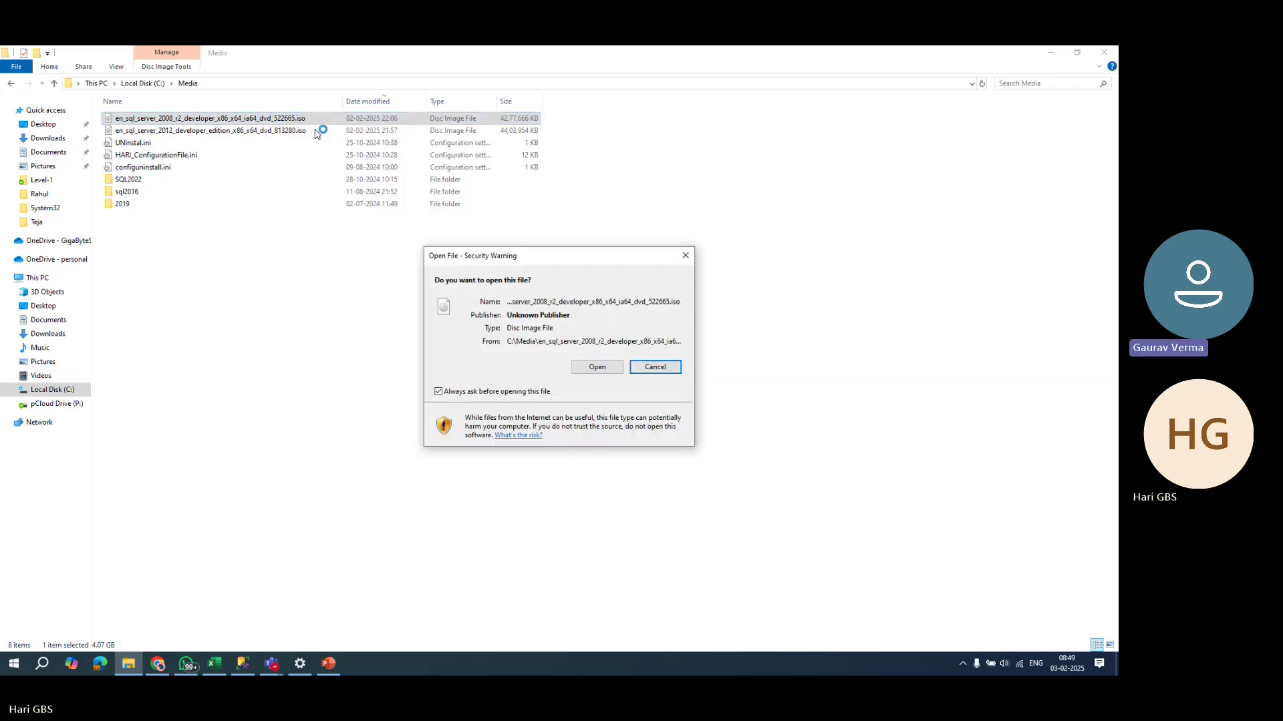
{"action": "key", "text": "super+p"}
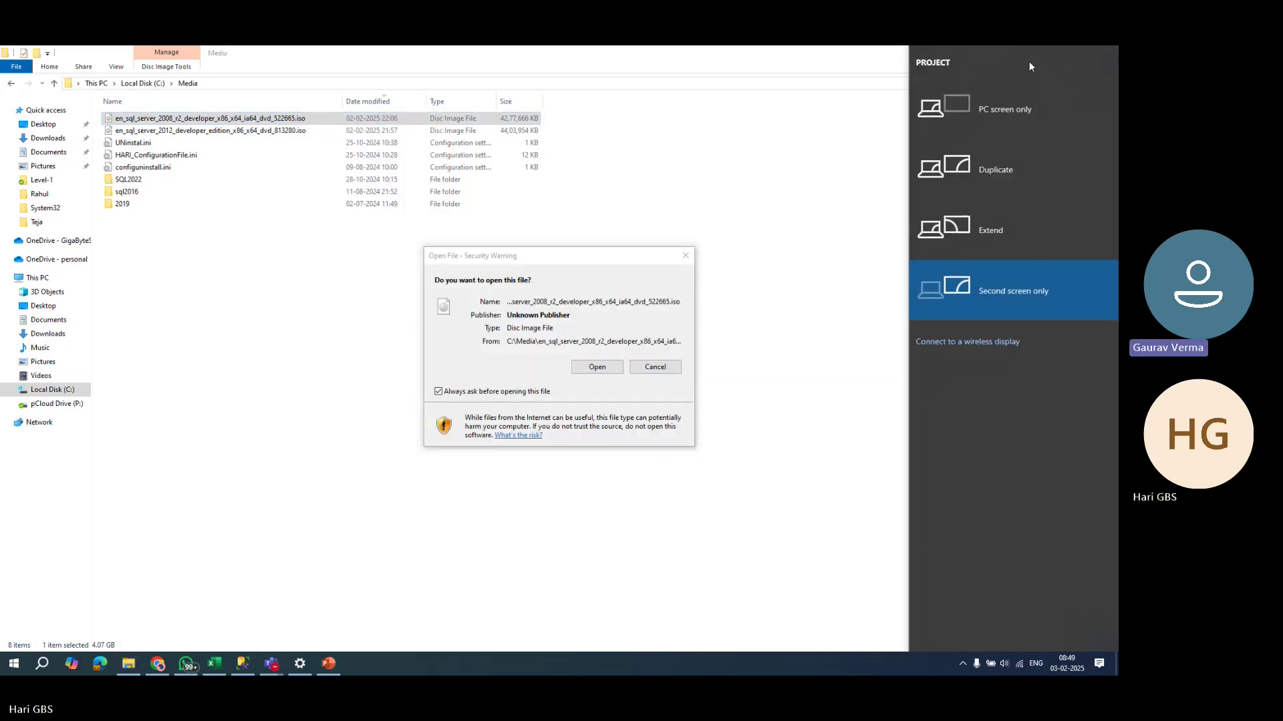
{"action": "left_click", "coordinate": [1042, 169]}
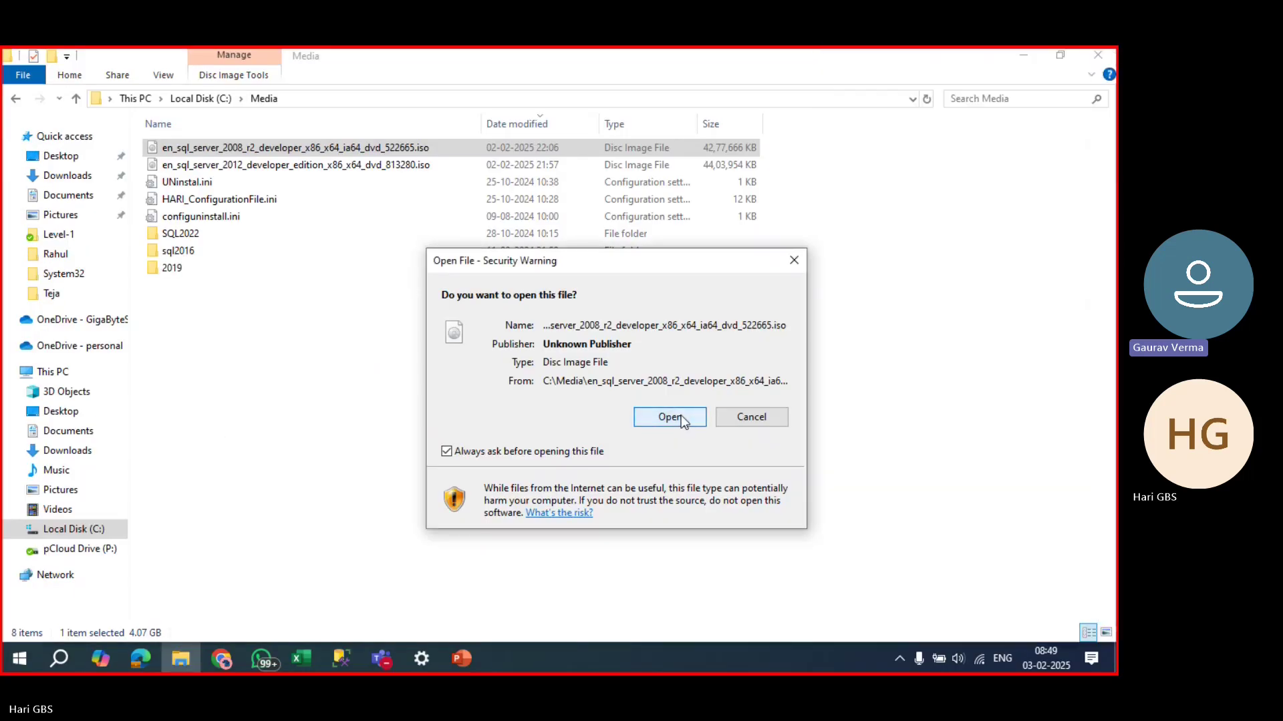
{"action": "left_click", "coordinate": [681, 417]}
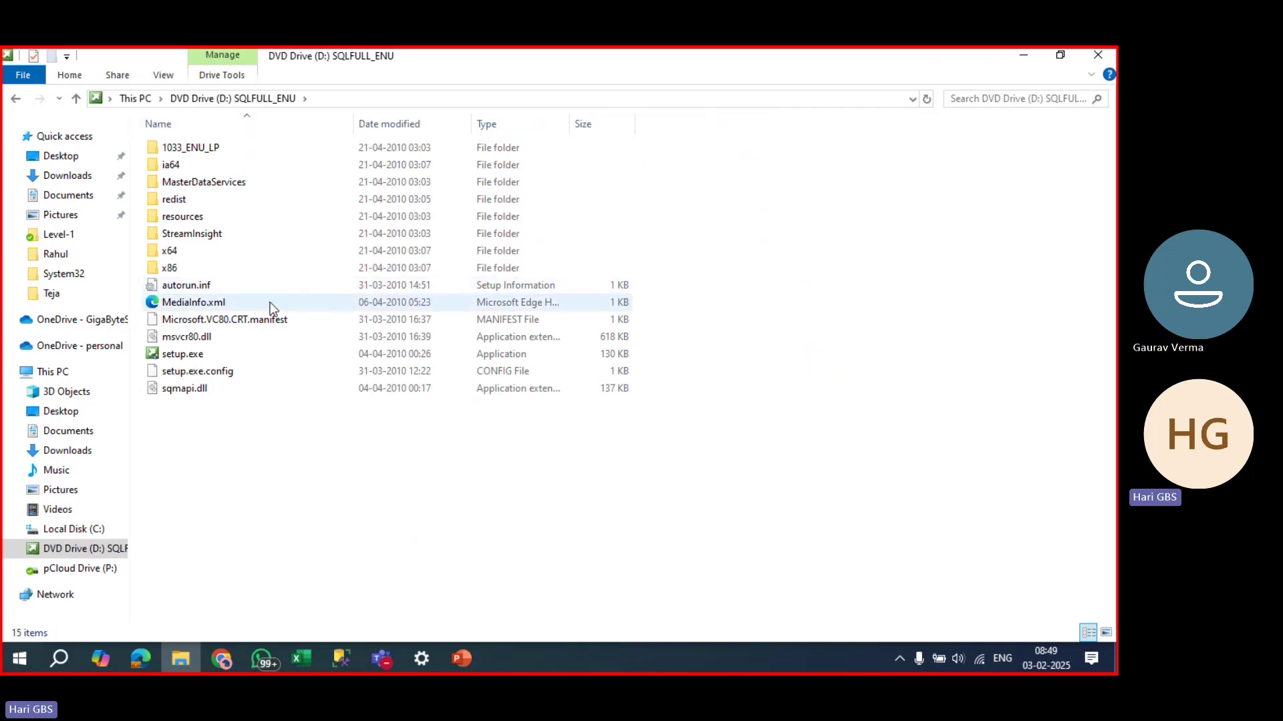
Run setup.exe from the mounted SQLFULL_ENU drive as administrator and move the SQL Server Installation Center window higher on the desktop.
{"action": "left_click", "coordinate": [192, 358]}
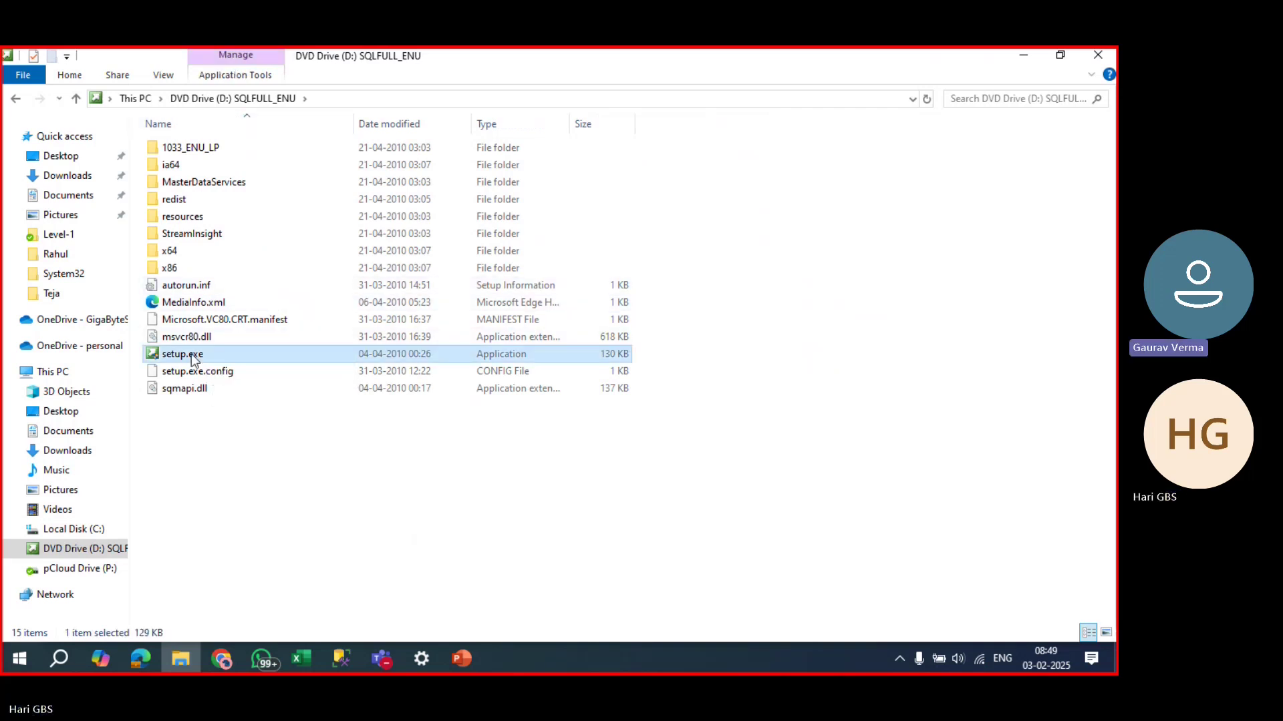
{"action": "right_click", "coordinate": [192, 357]}
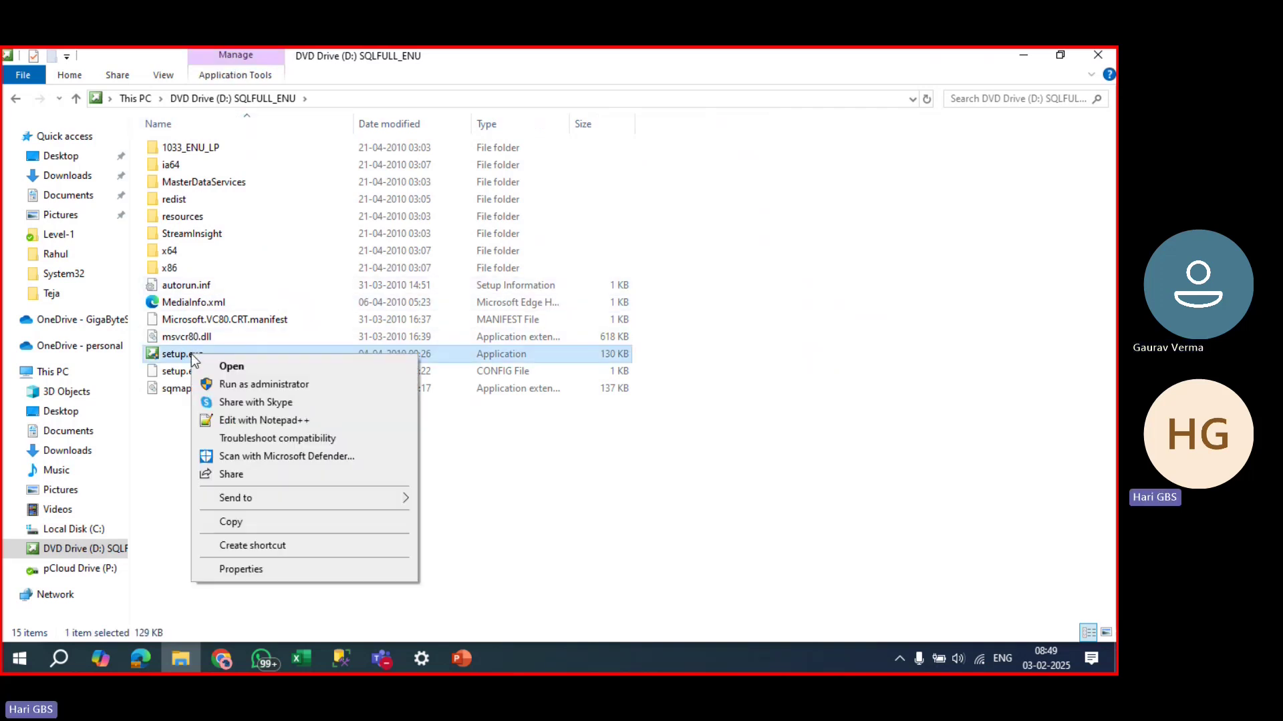
{"action": "left_click", "coordinate": [241, 386]}
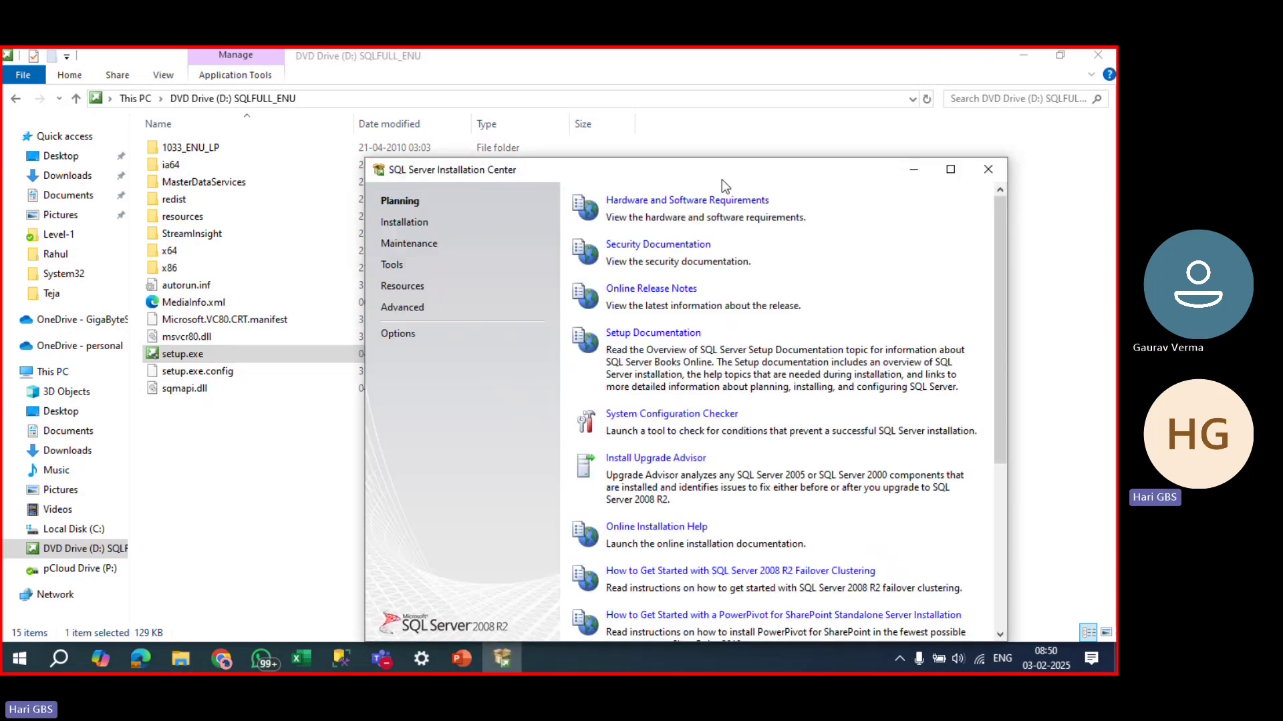
{"action": "left_click_drag", "start_coordinate": [721, 179], "coordinate": [713, 129]}
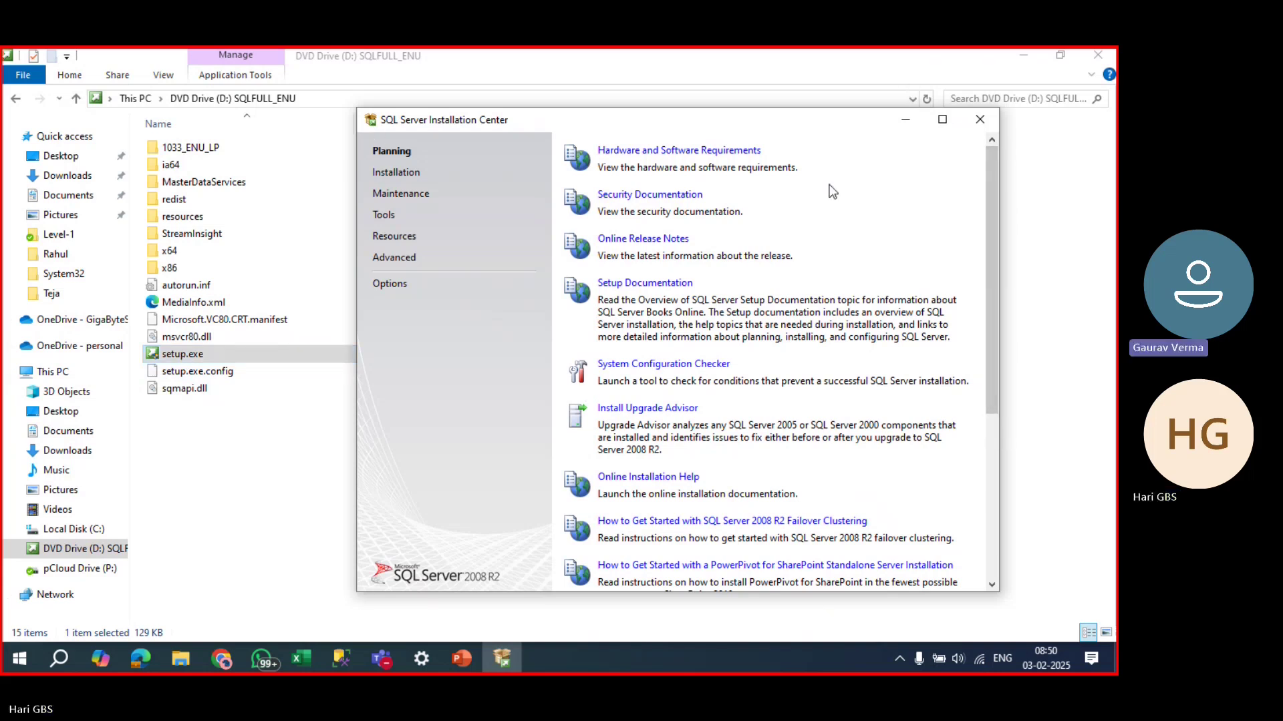
Switch to PowerPoint to view the SQL Server 2005 setup screenshots on slide 5, and return to the SQL Server Installation Center.
{"action": "left_click", "coordinate": [453, 660]}
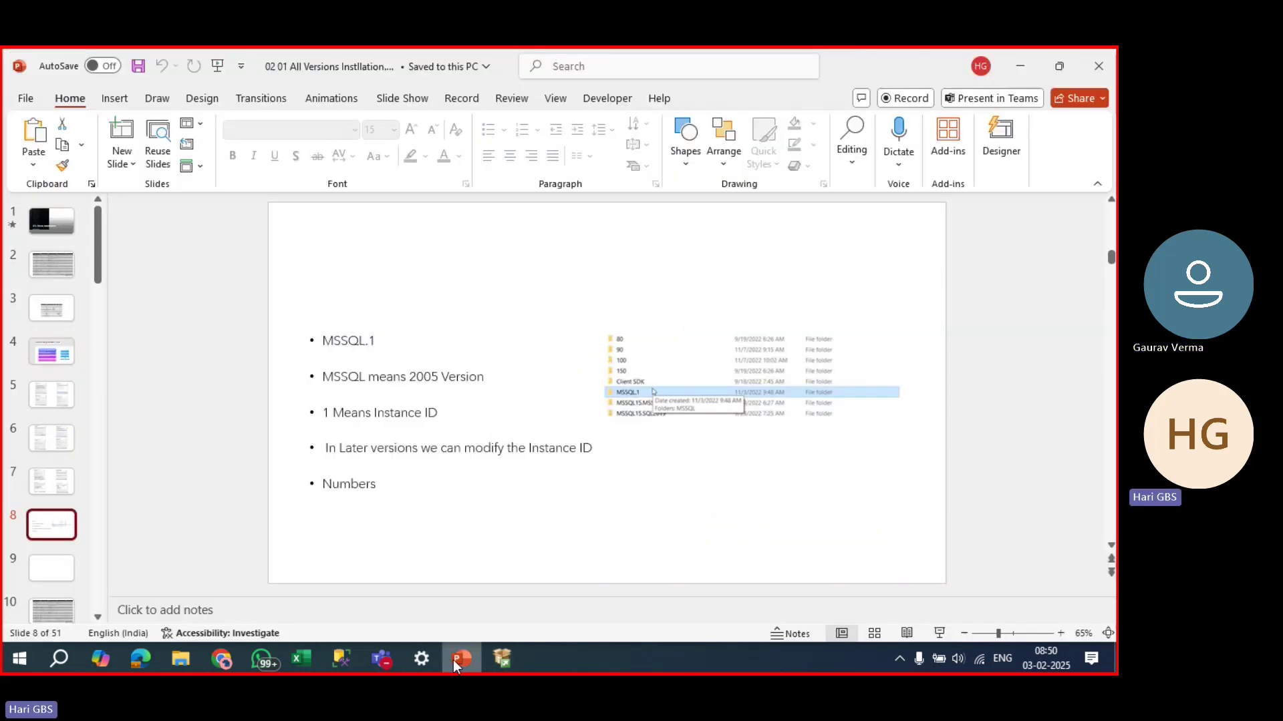
{"action": "left_click", "coordinate": [56, 396]}
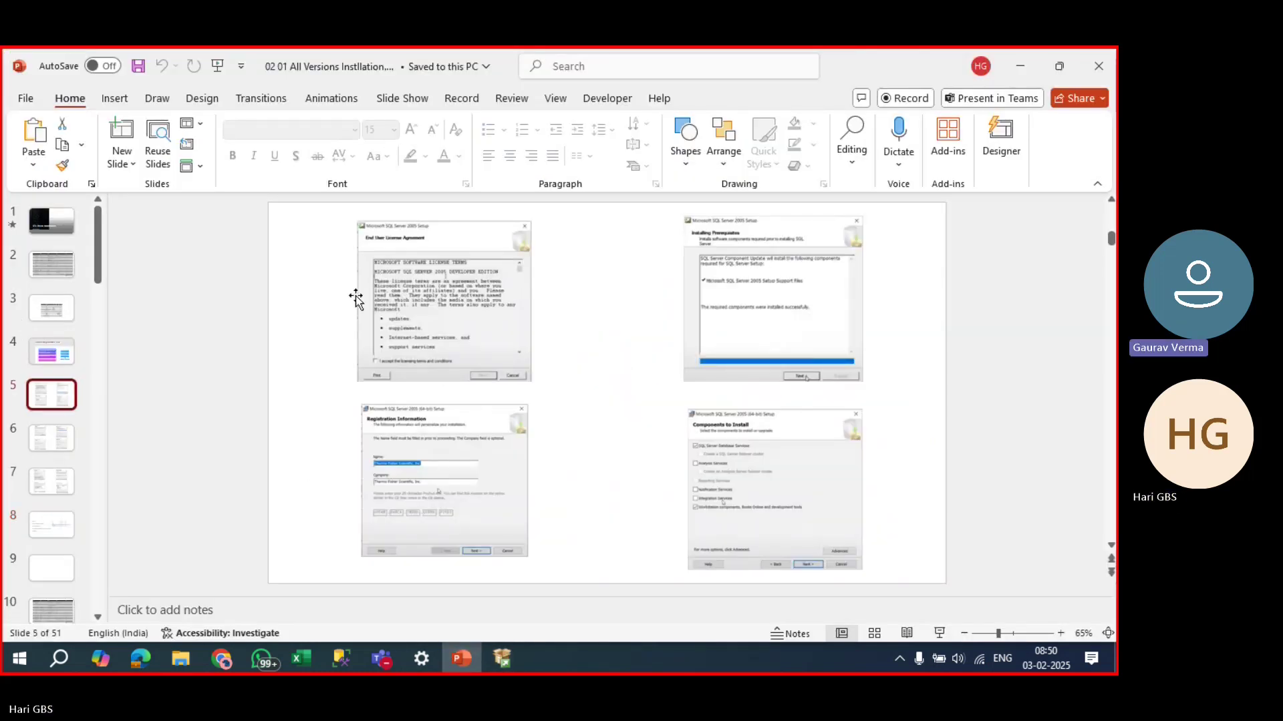
{"action": "left_click", "coordinate": [940, 634]}
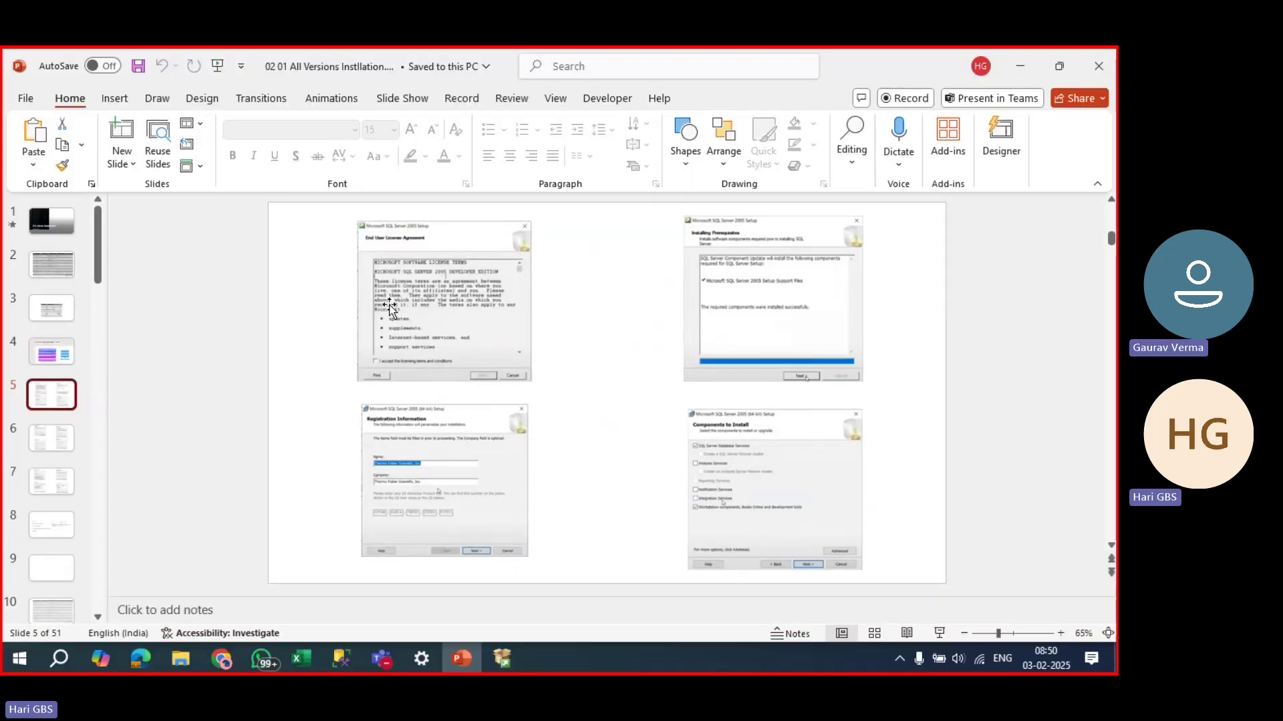
{"action": "key", "text": "alt+Tab"}
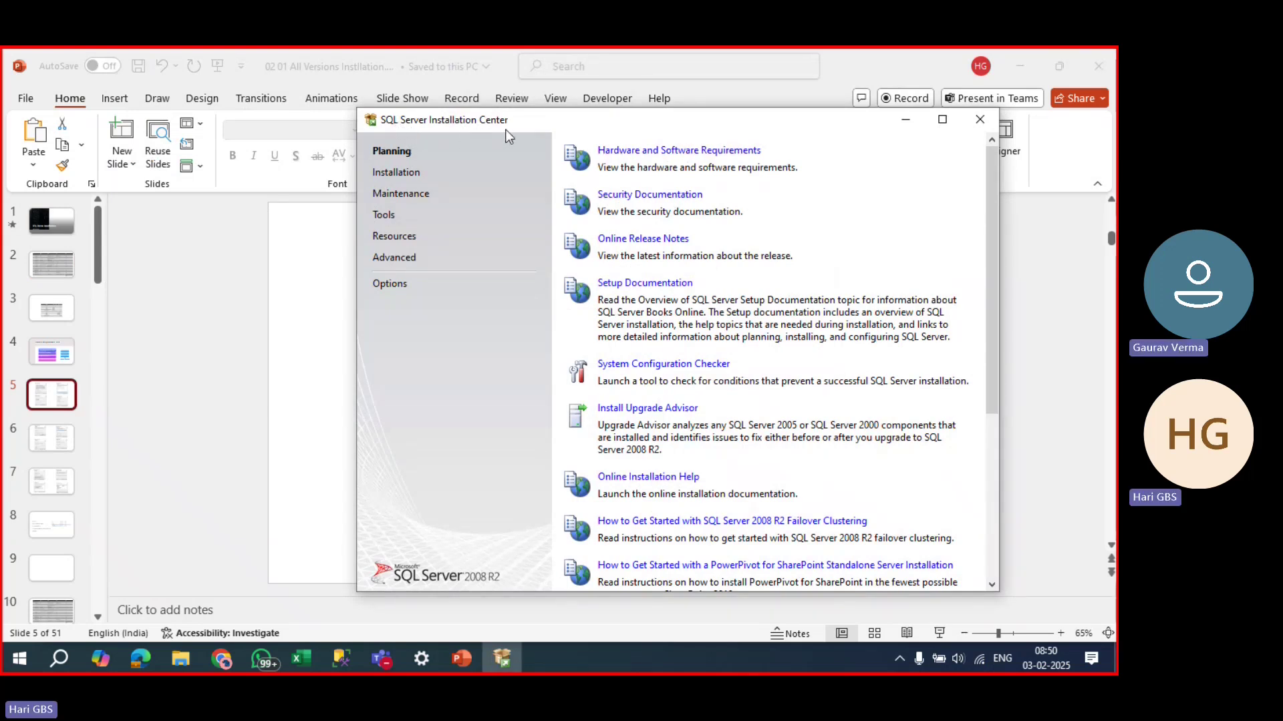
Examine slide 2's version comparison table in PowerPoint, highlighting the 2005 and 2008 entries for Installation Center, .Net Framework and Powershell.
{"action": "left_click", "coordinate": [56, 262]}
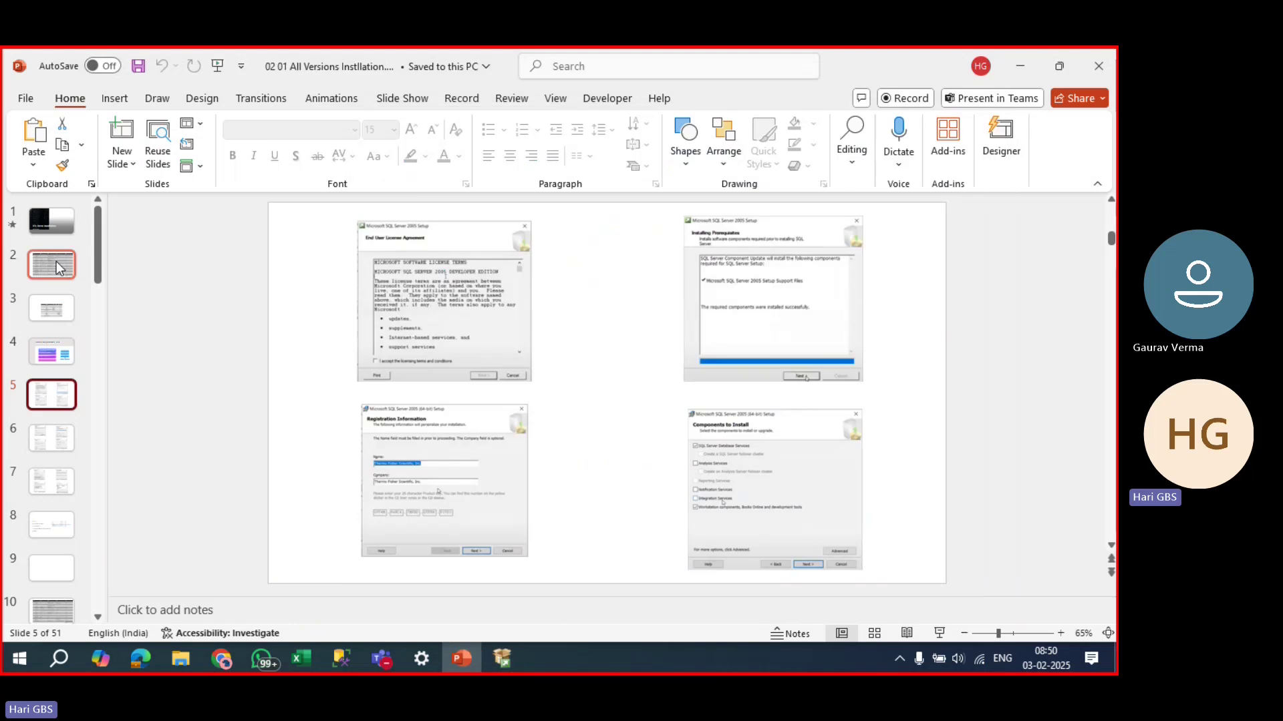
{"action": "left_click", "coordinate": [56, 262]}
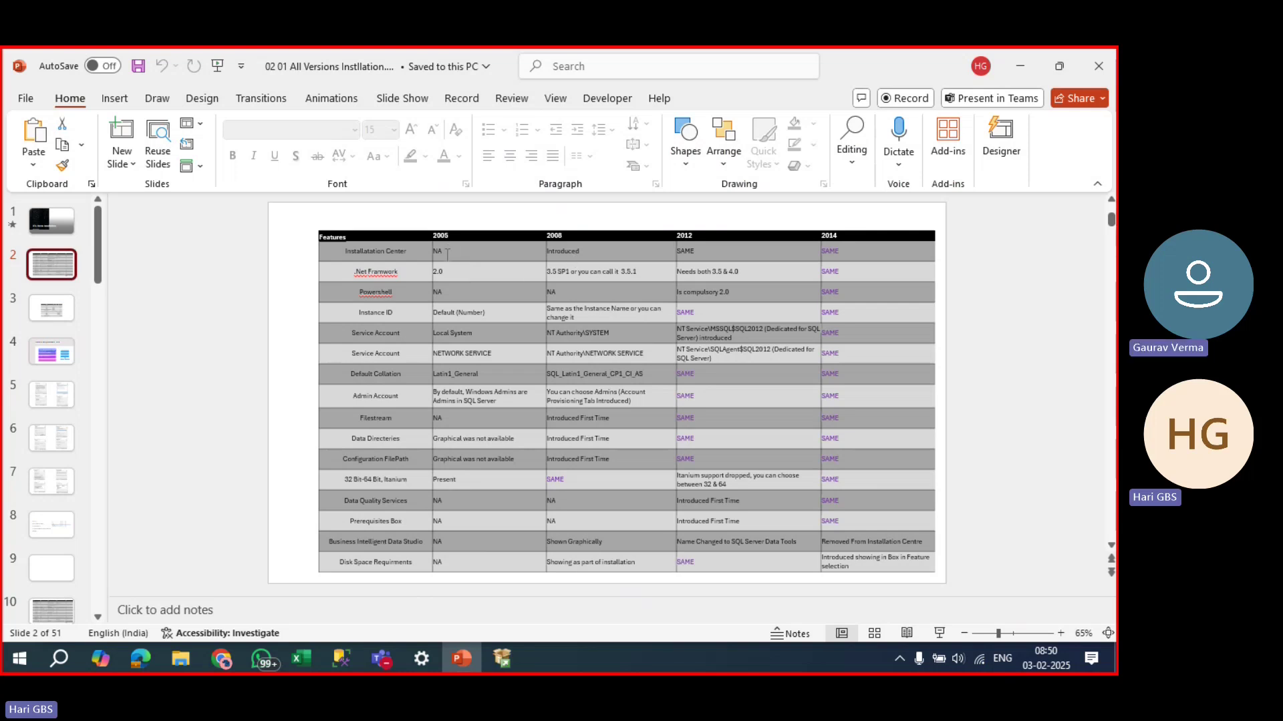
{"action": "left_click_drag", "start_coordinate": [404, 256], "coordinate": [307, 246]}
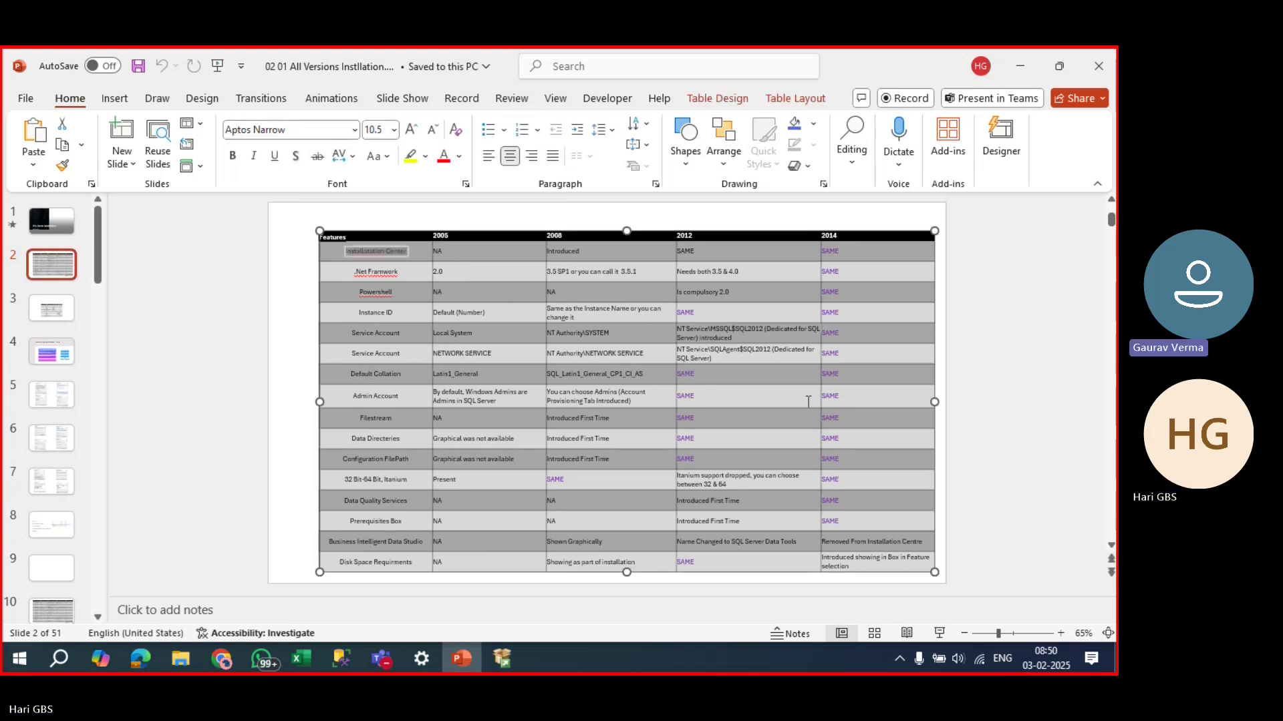
{"action": "scroll", "coordinate": [949, 441], "scroll_direction": "up", "scroll_amount": 1}
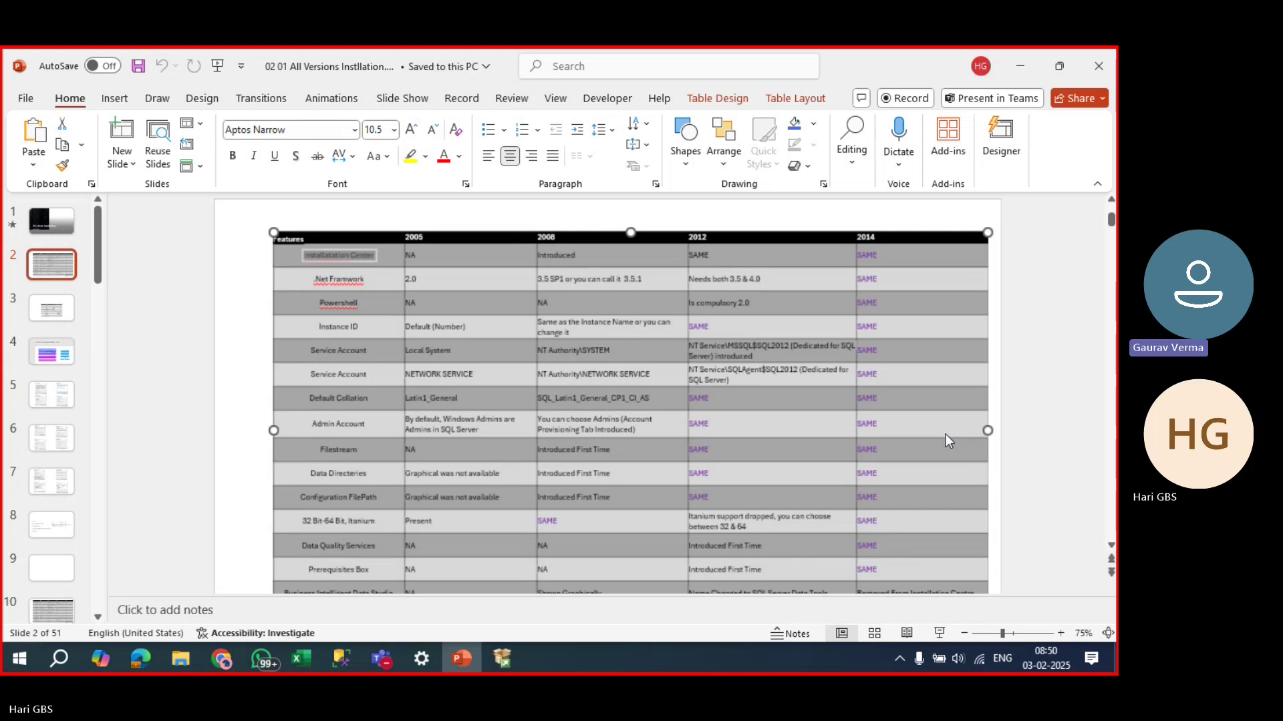
{"action": "double_click", "coordinate": [582, 255]}
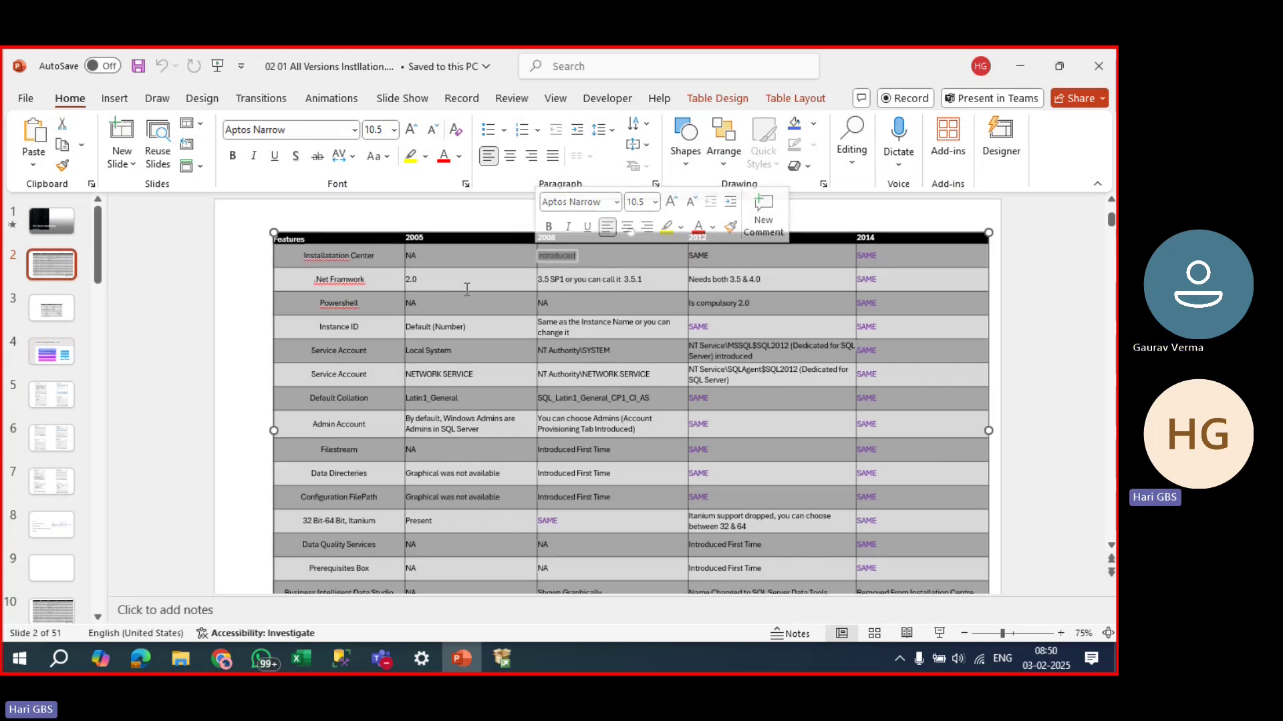
{"action": "double_click", "coordinate": [425, 279]}
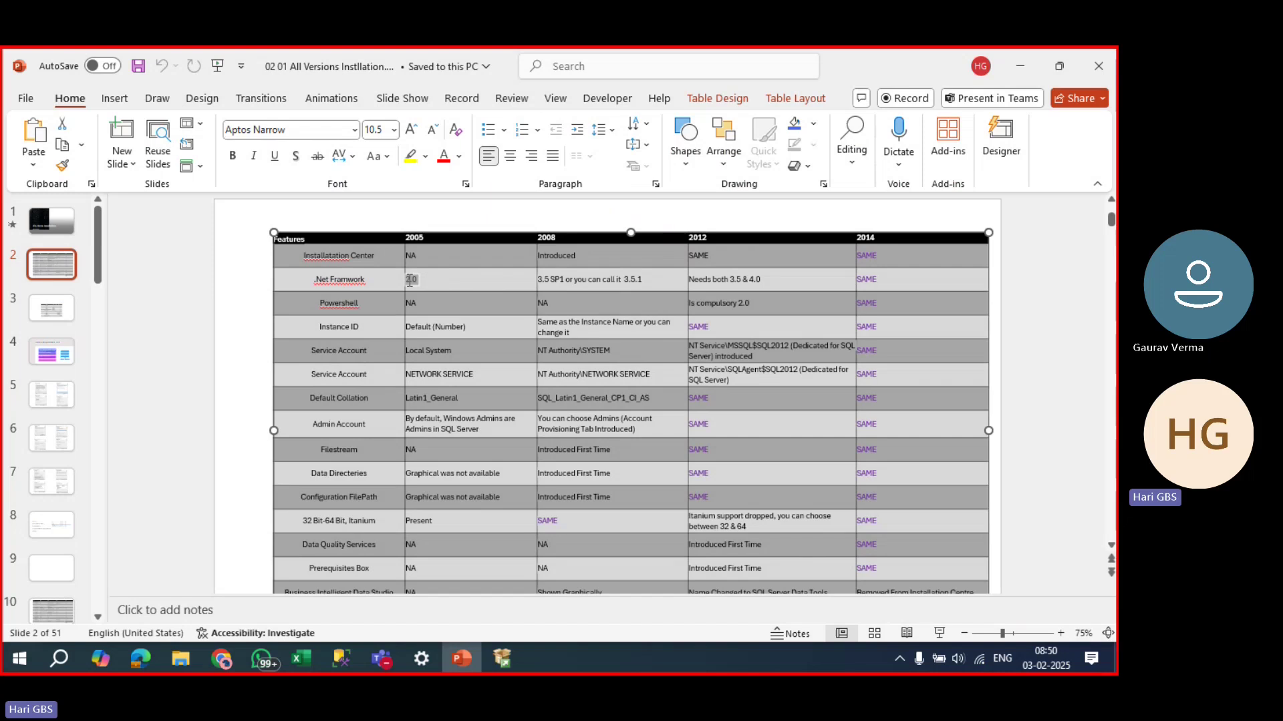
{"action": "left_click", "coordinate": [458, 285]}
{"action": "left_click_drag", "start_coordinate": [647, 282], "coordinate": [544, 277]}
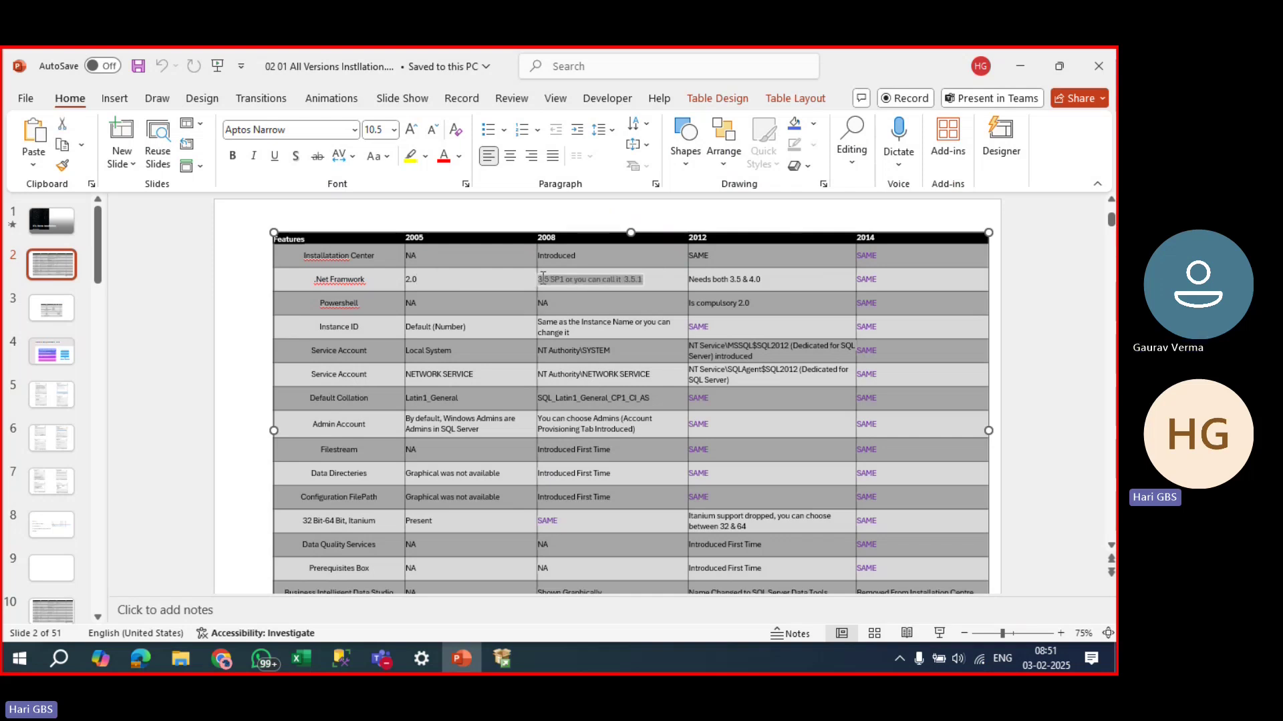
{"action": "left_click", "coordinate": [640, 286]}
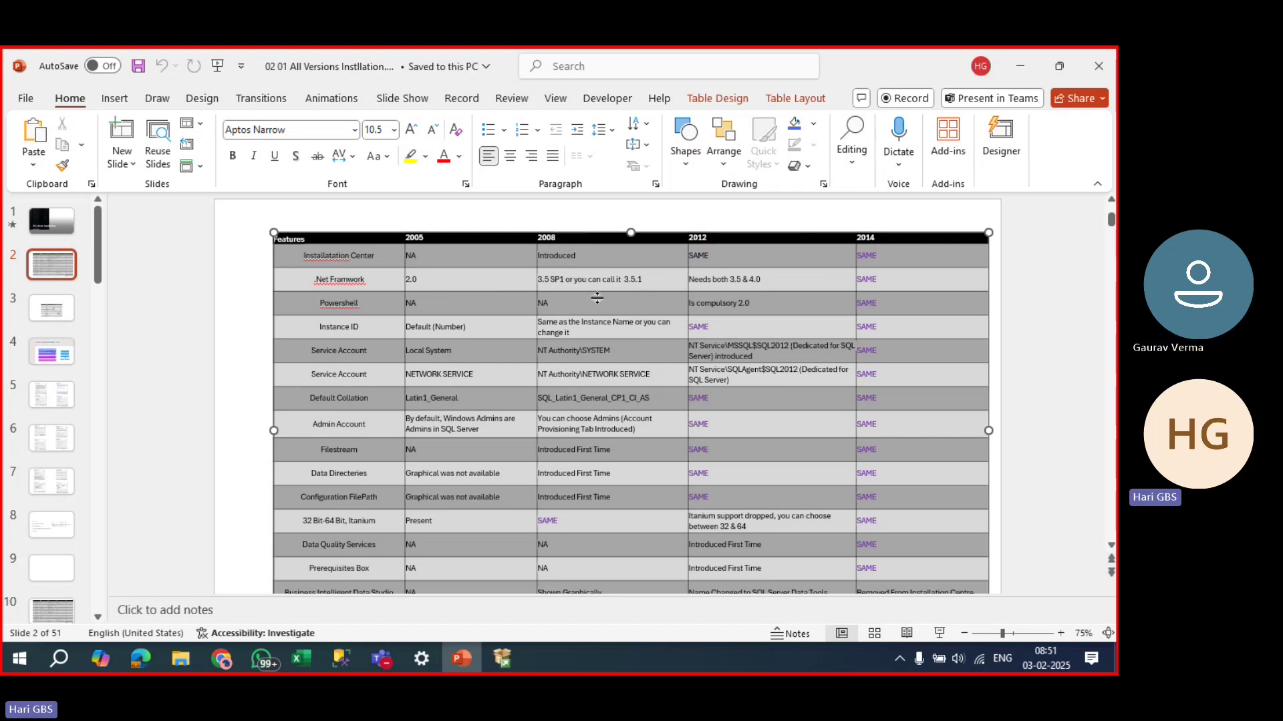
{"action": "left_click_drag", "start_coordinate": [563, 304], "coordinate": [515, 302]}
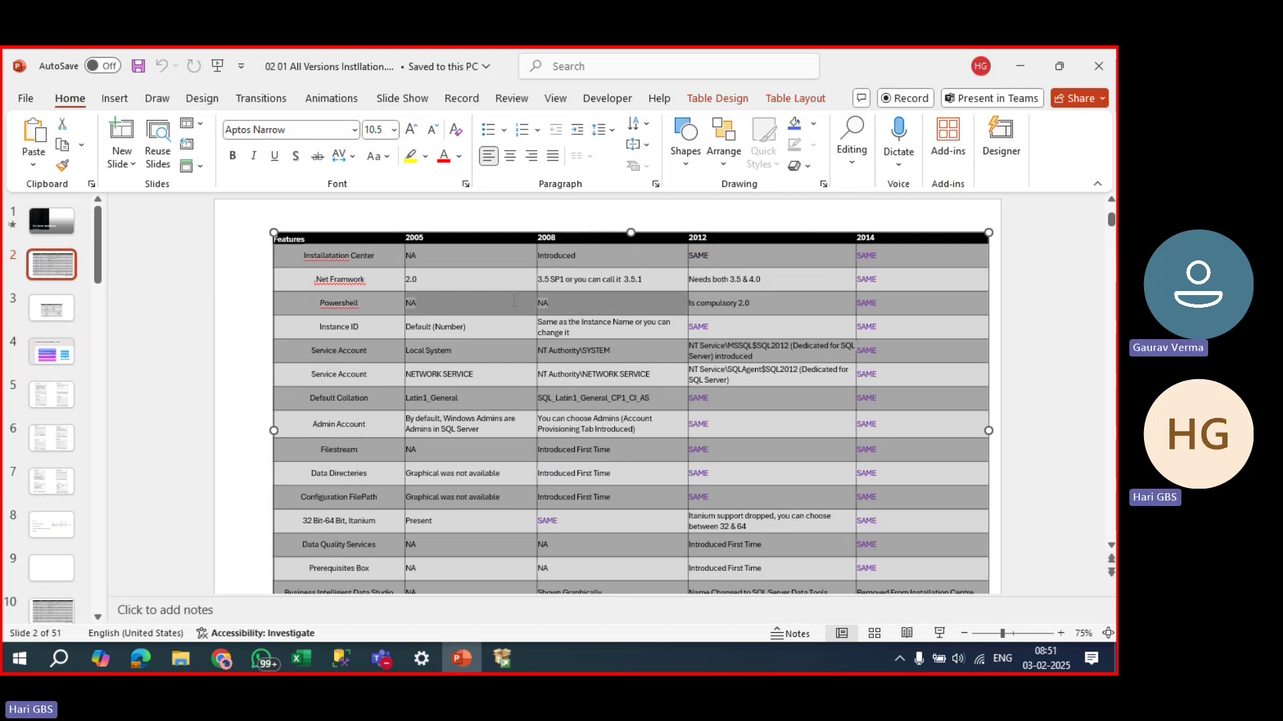
{"action": "left_click", "coordinate": [574, 304]}
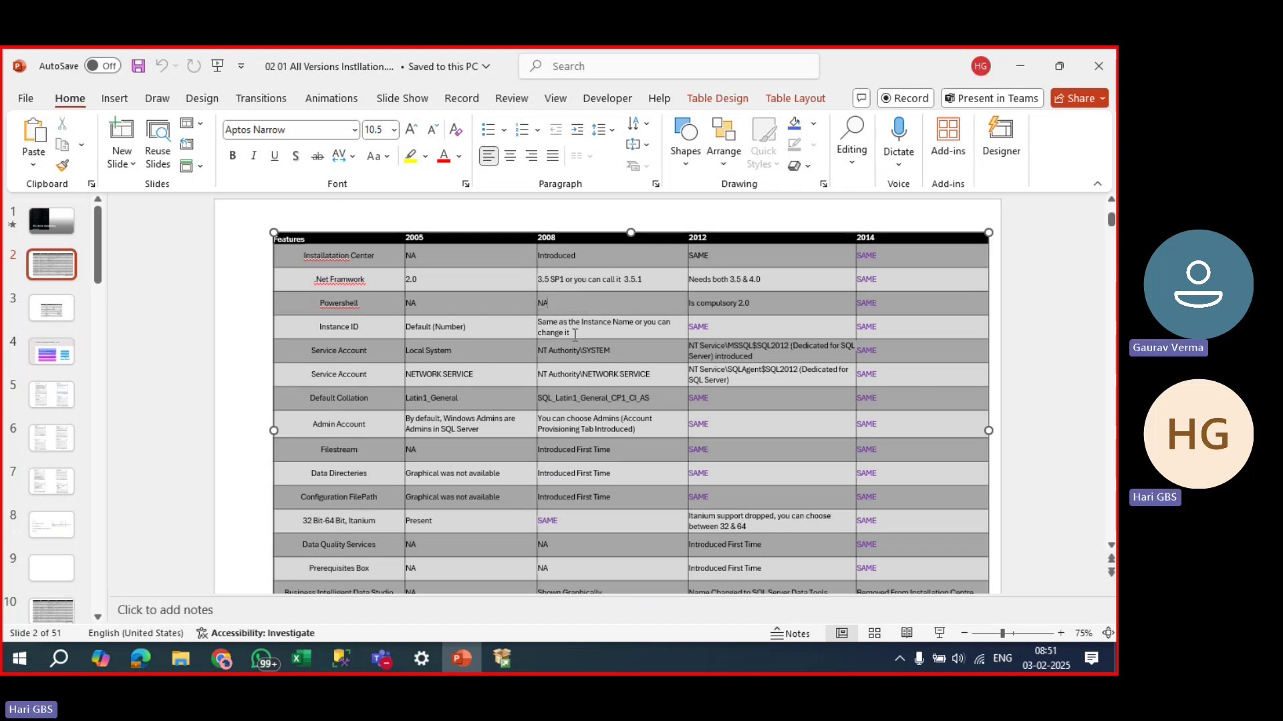
Switch to the SQL Server Installation Center and launch the wizard for a new installation or adding features to an existing installation.
{"action": "left_click", "coordinate": [501, 659]}
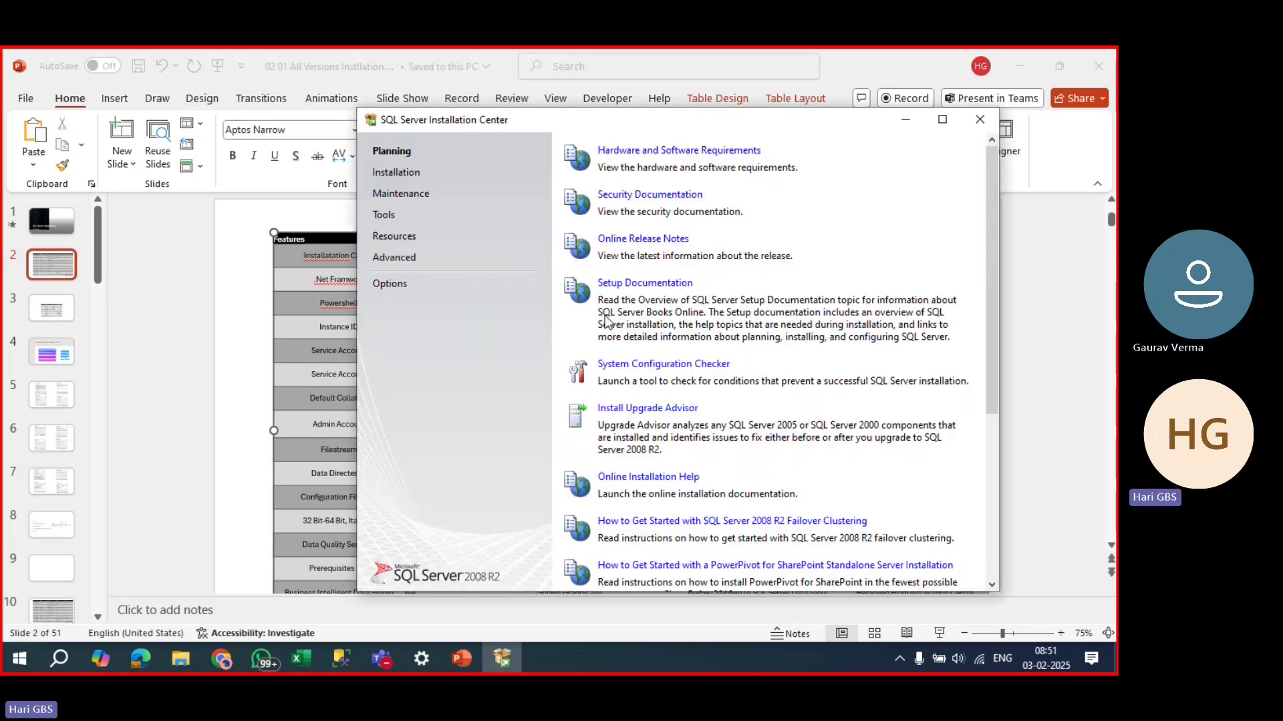
{"action": "left_click", "coordinate": [384, 175]}
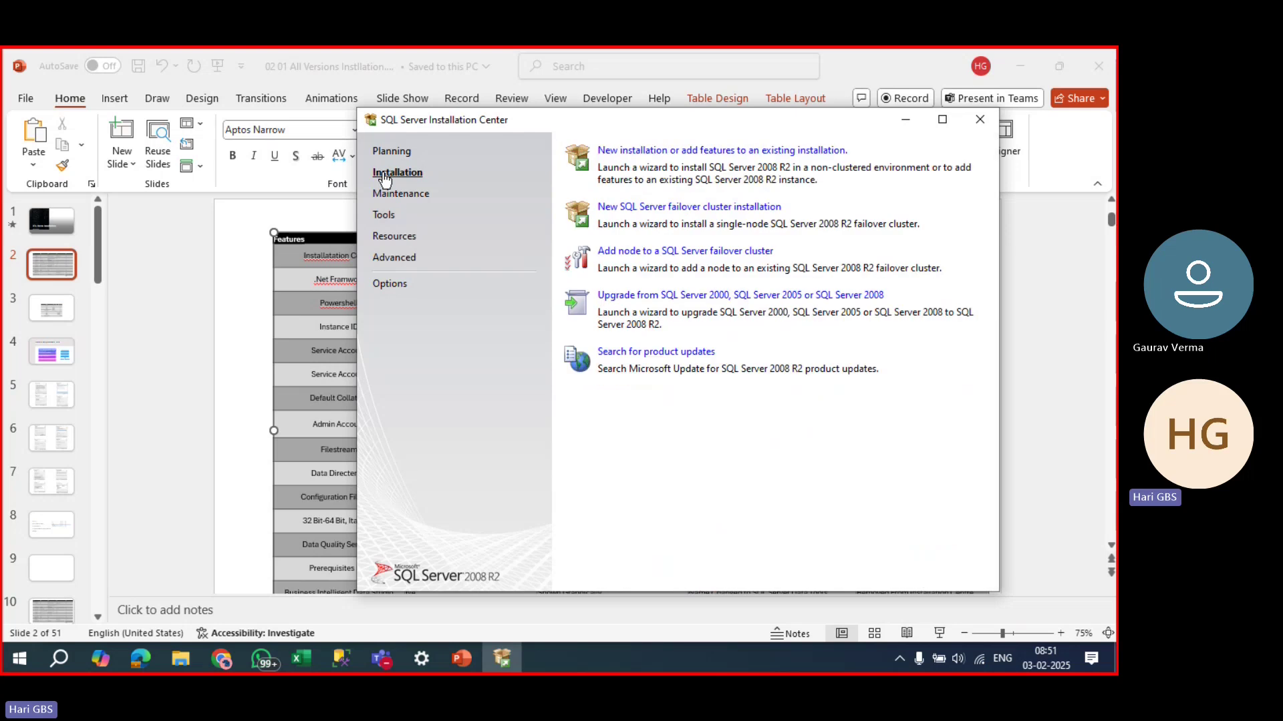
{"action": "left_click", "coordinate": [643, 152]}
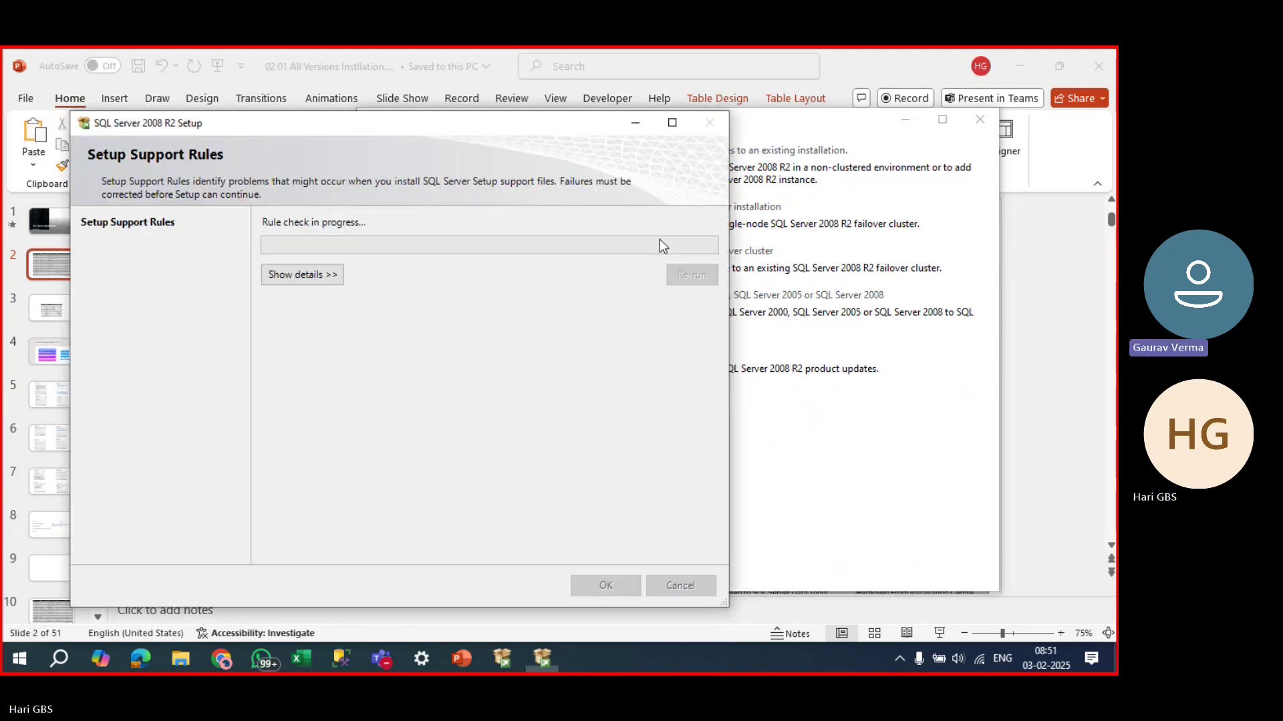
Show the details of the Setup Support Rules check and accept it to continue the SQL Server 2008 R2 setup.
{"action": "left_click_drag", "start_coordinate": [543, 121], "coordinate": [724, 121]}
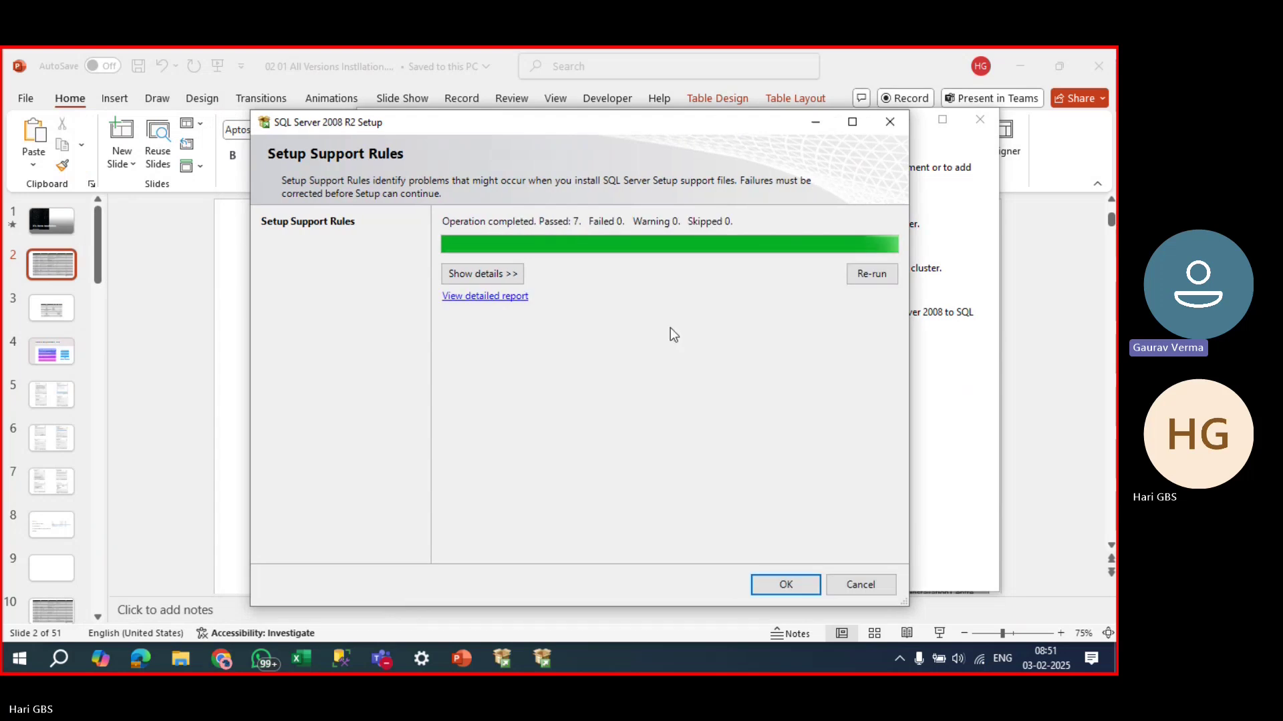
{"action": "left_click", "coordinate": [517, 276]}
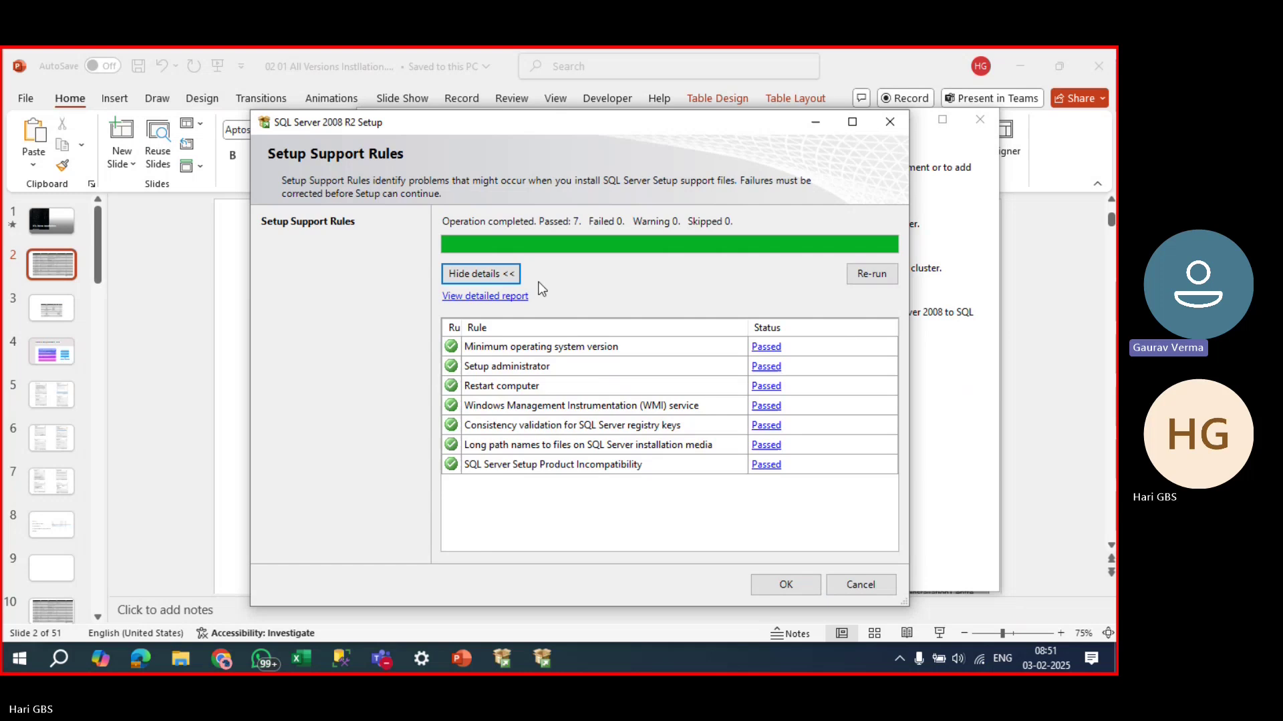
{"action": "left_click", "coordinate": [789, 585]}
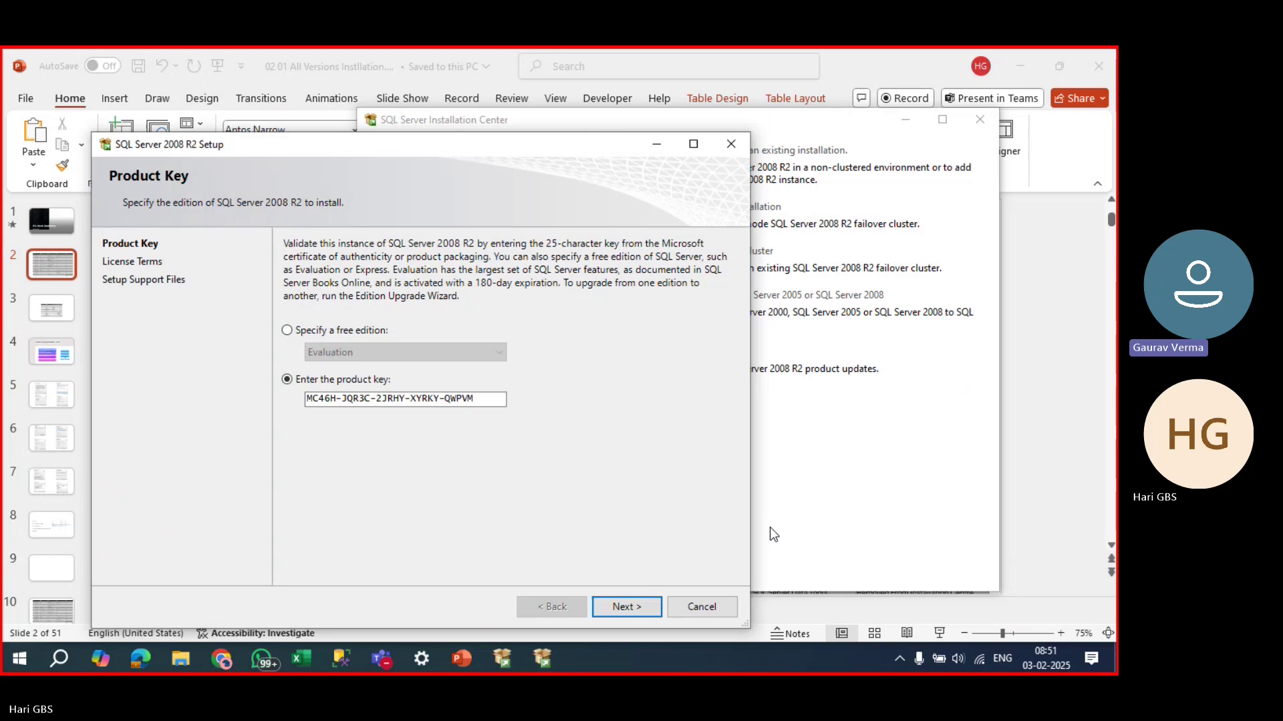
Proceed with the prefilled product key, accept the license terms and install the Setup Support Files.
{"action": "left_click_drag", "start_coordinate": [565, 148], "coordinate": [728, 106]}
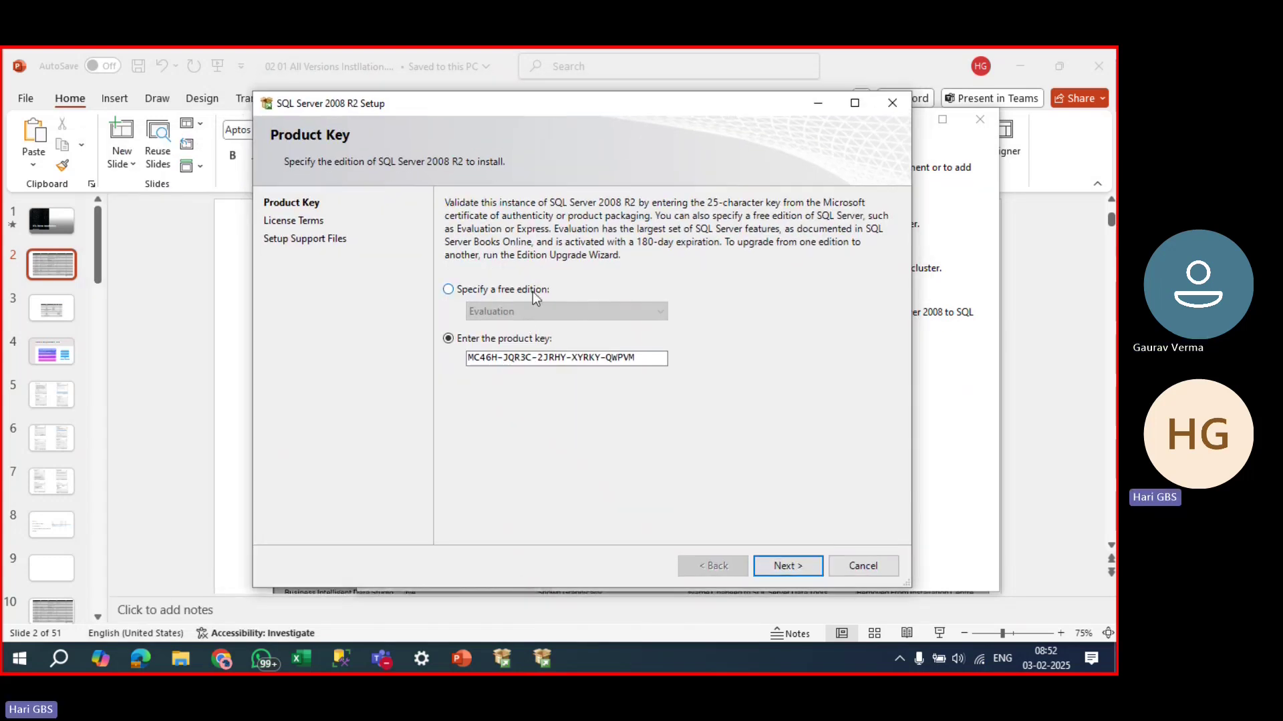
{"action": "left_click", "coordinate": [777, 567]}
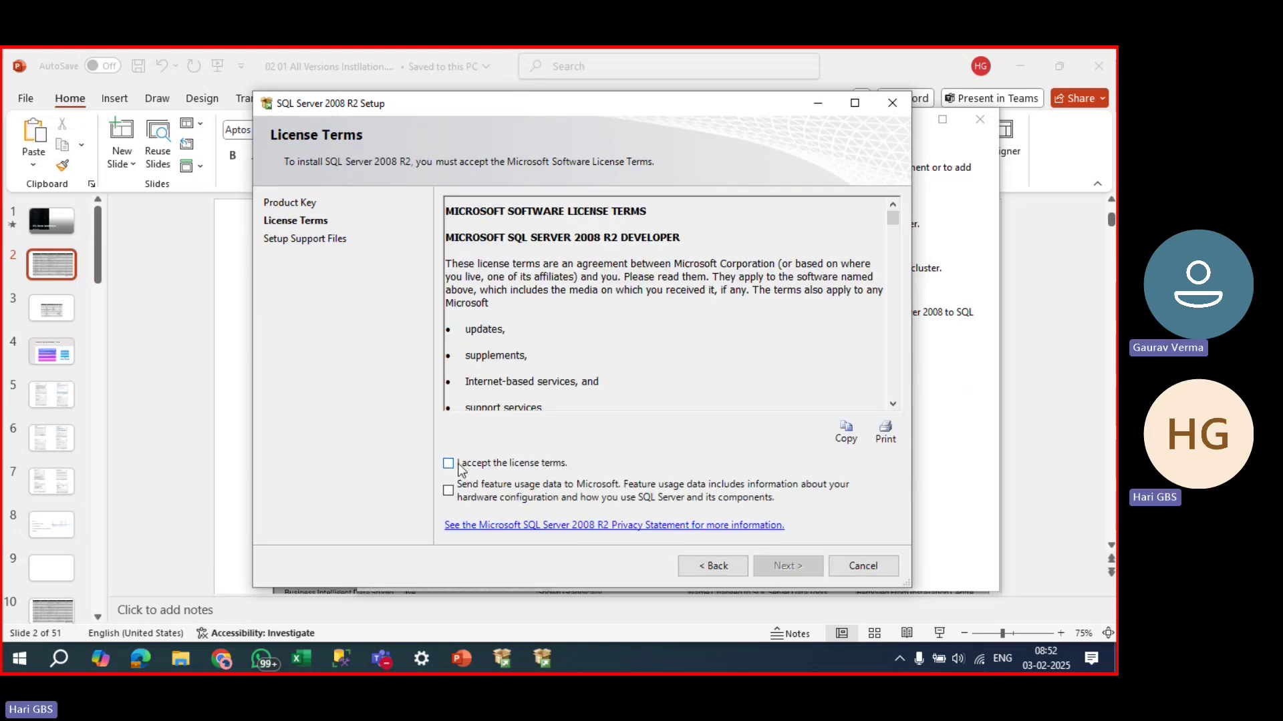
{"action": "left_click", "coordinate": [459, 466]}
{"action": "left_click", "coordinate": [797, 568]}
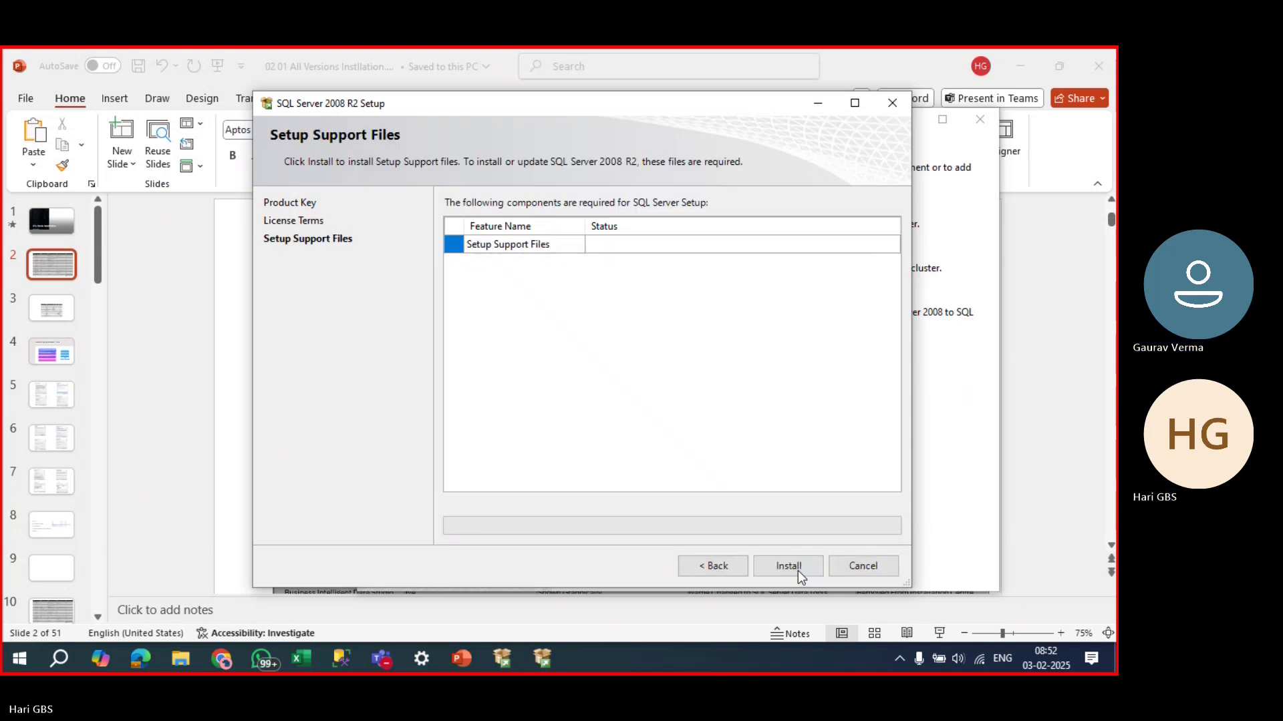
{"action": "left_click", "coordinate": [798, 571]}
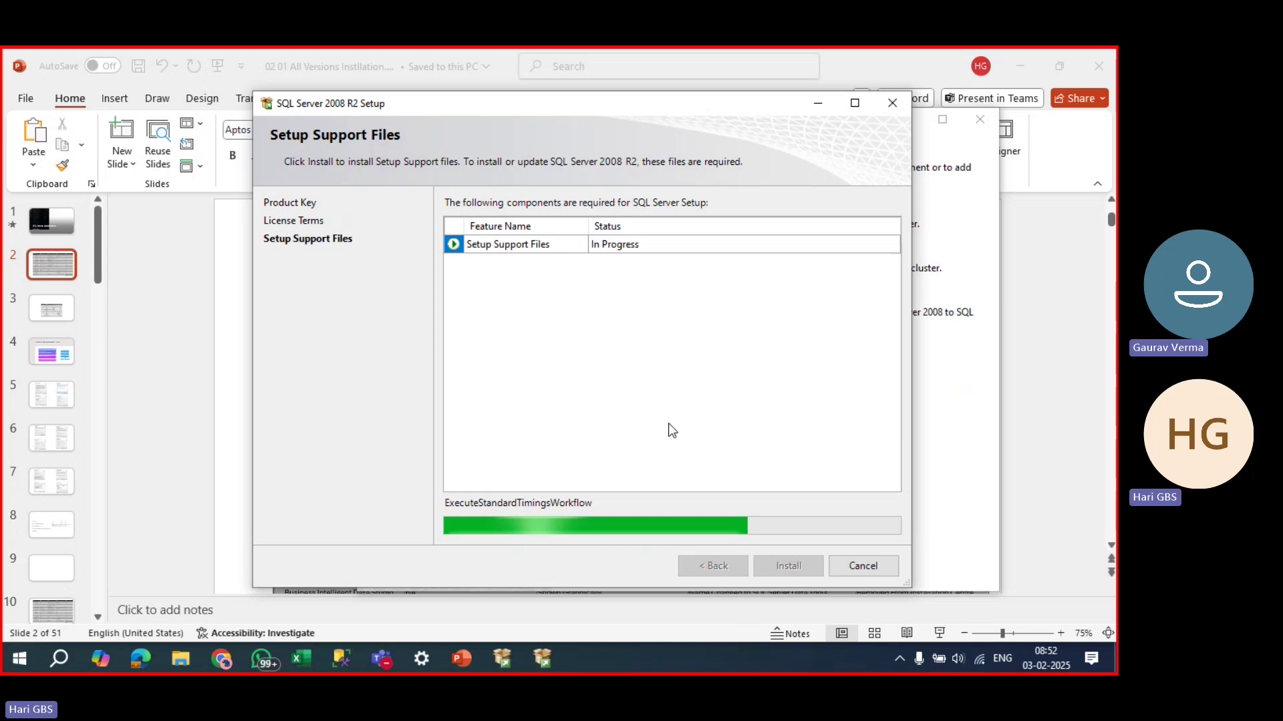
Switch to Chrome and search Google for "visual studio msdn subscription" in the empty tab.
{"action": "left_click", "coordinate": [221, 665]}
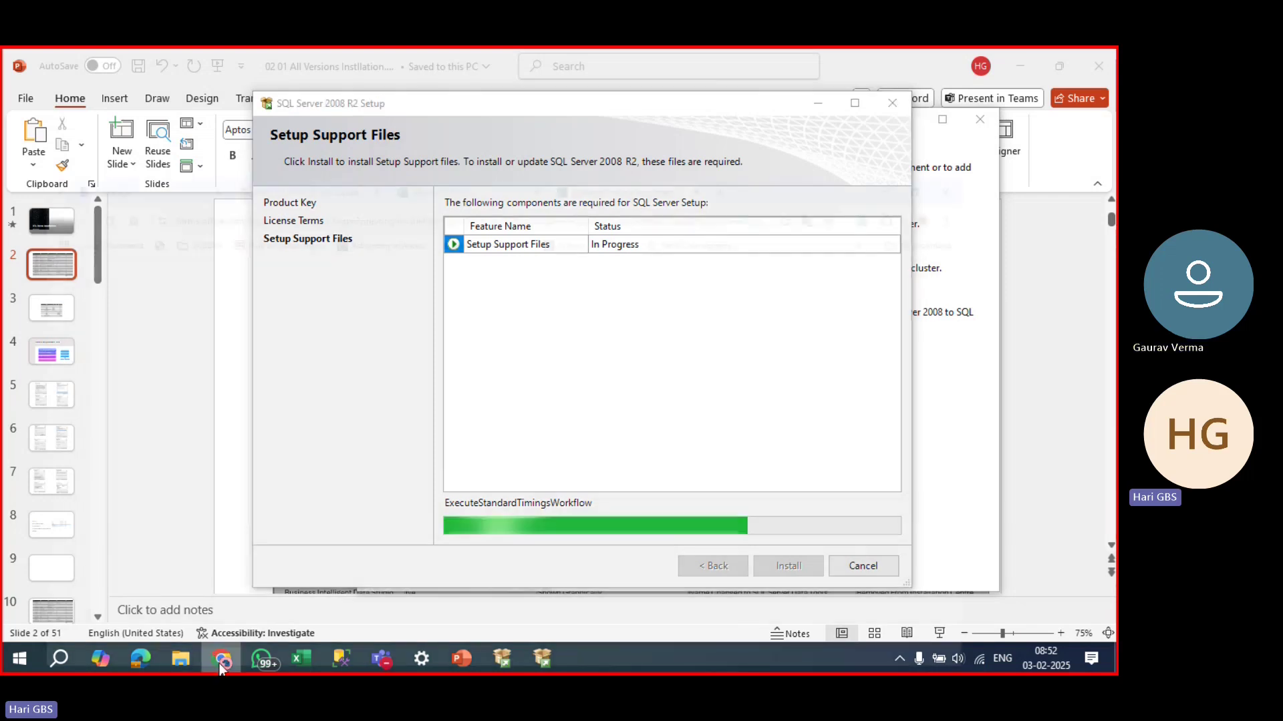
{"action": "left_click", "coordinate": [824, 63]}
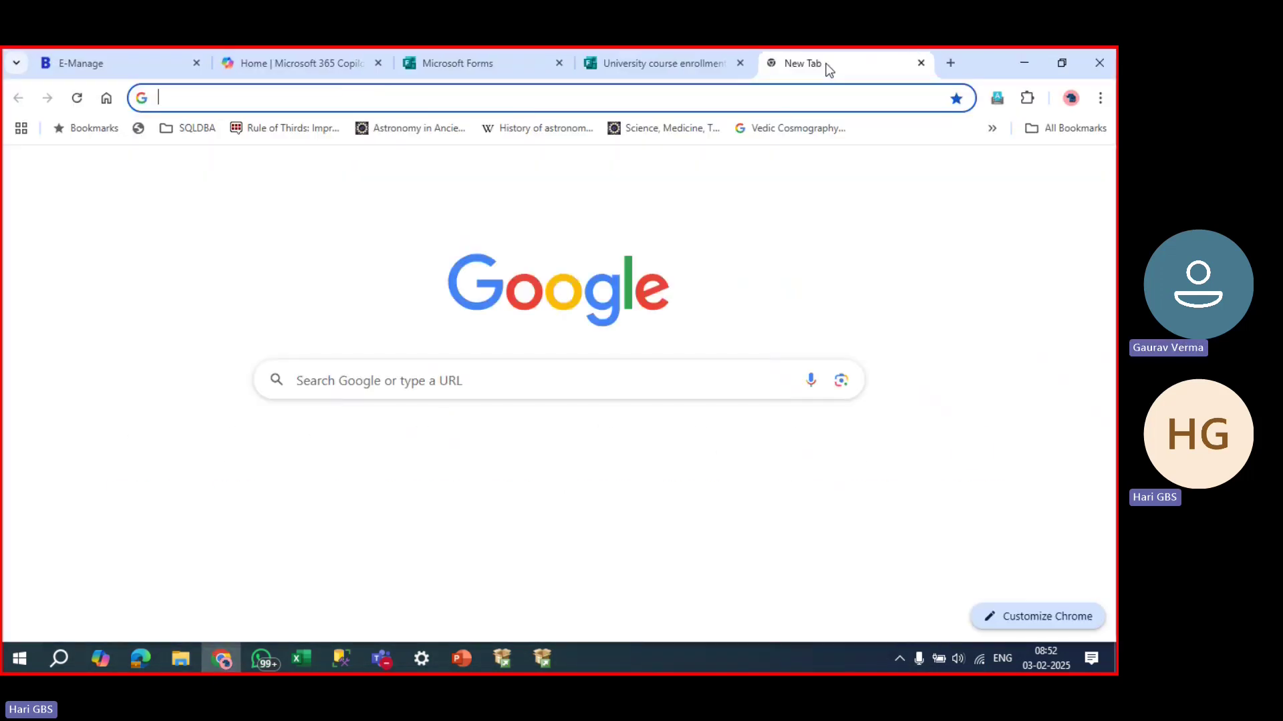
{"action": "type", "text": "visual stu"}
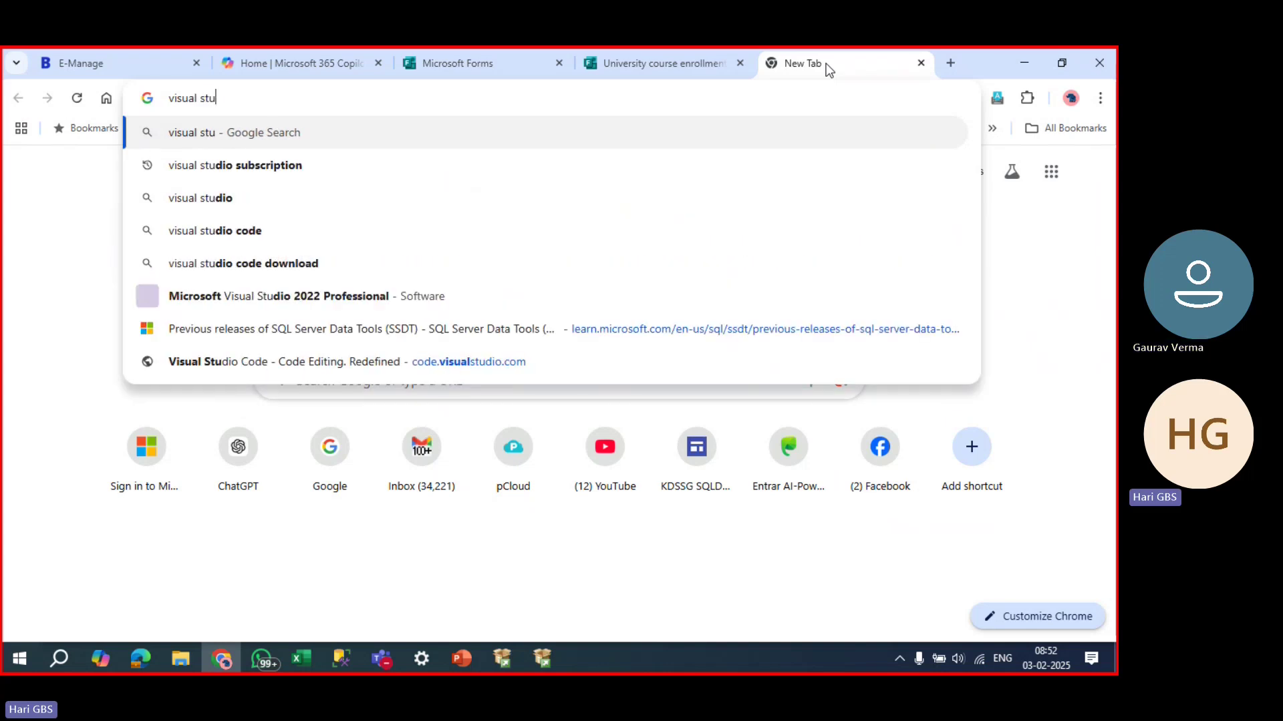
{"action": "type", "text": "dio ms"}
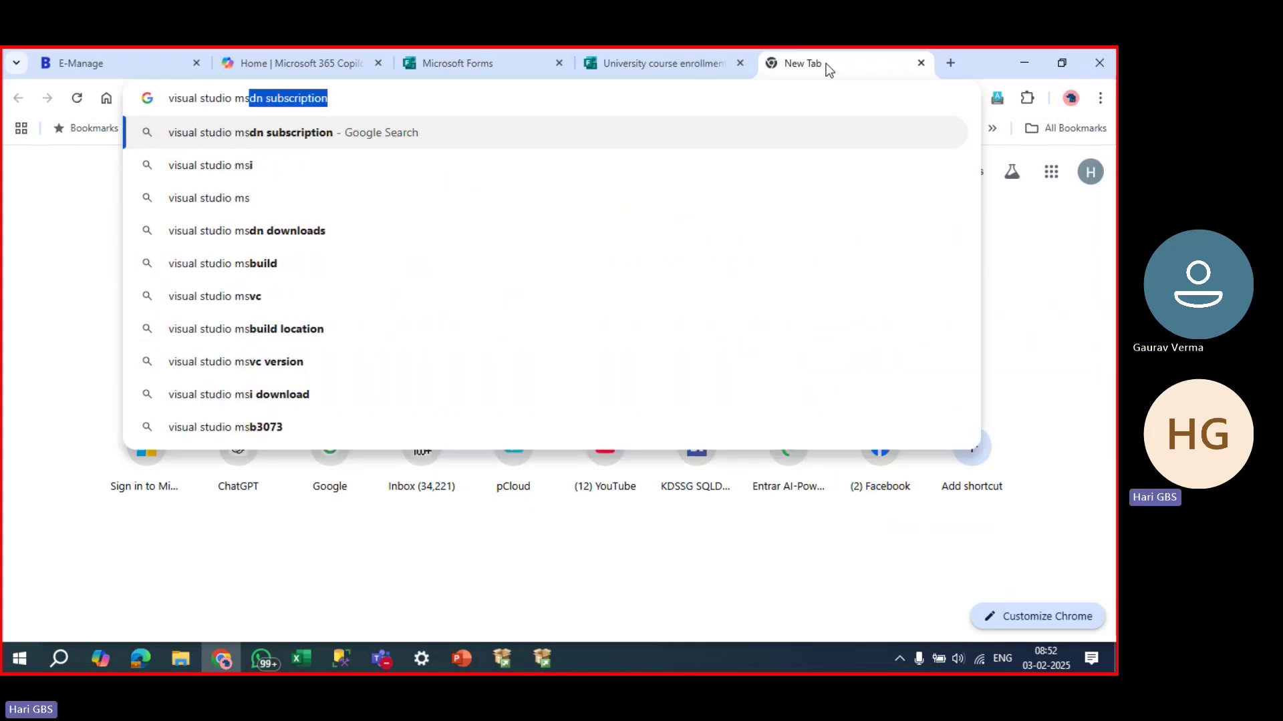
{"action": "type", "text": "d"}
{"action": "key", "text": "Return"}
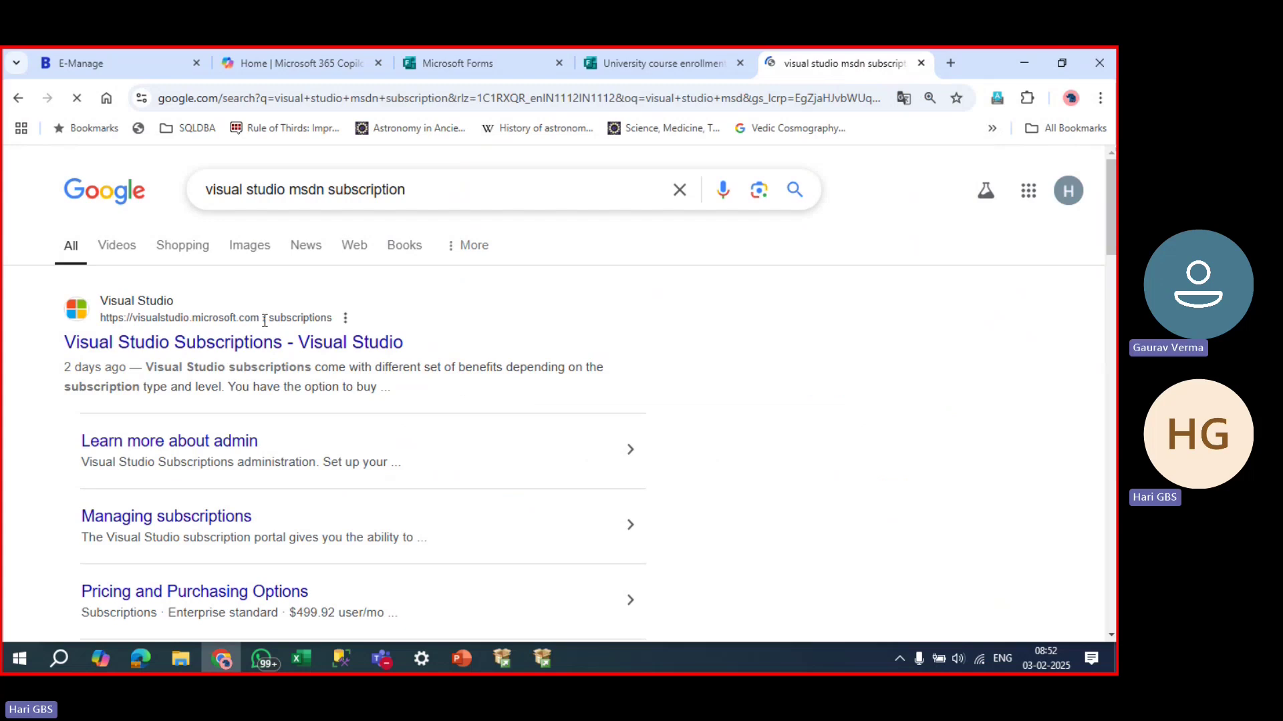
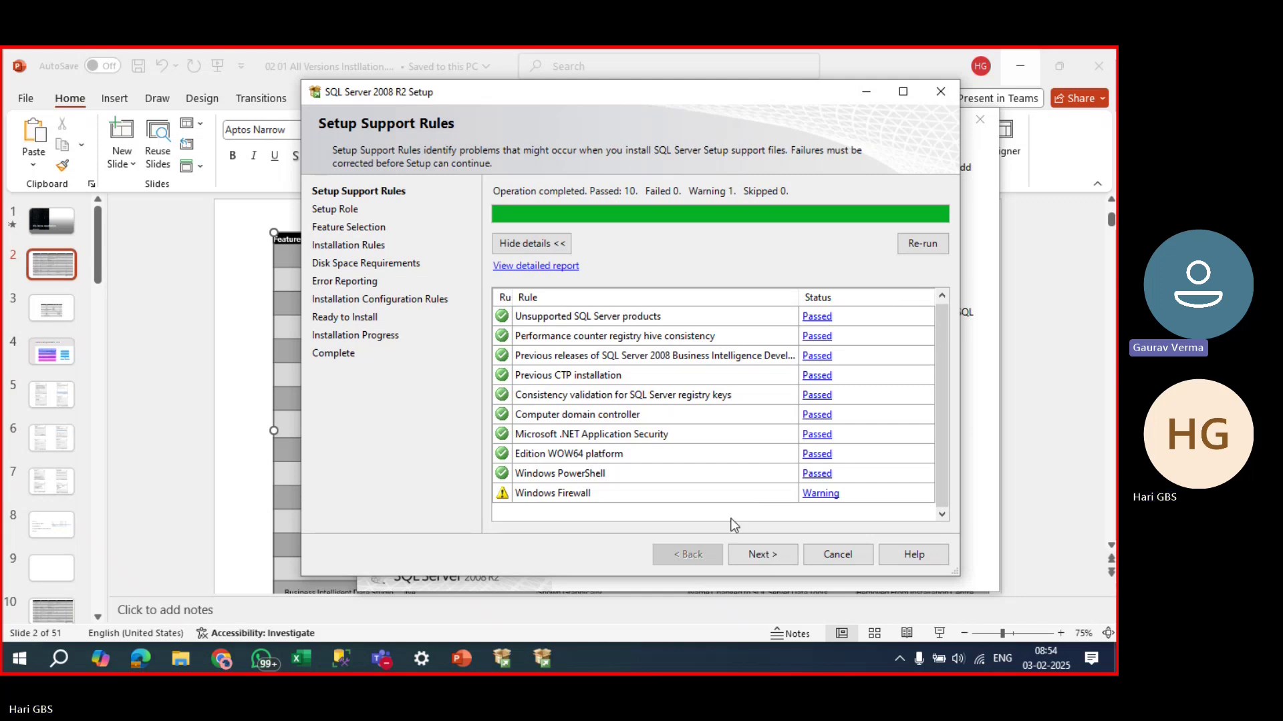
Review the Setup Support Rules results and continue with the SQL Server Feature Installation role.
{"action": "scroll", "coordinate": [871, 508], "scroll_direction": "up", "scroll_amount": 1}
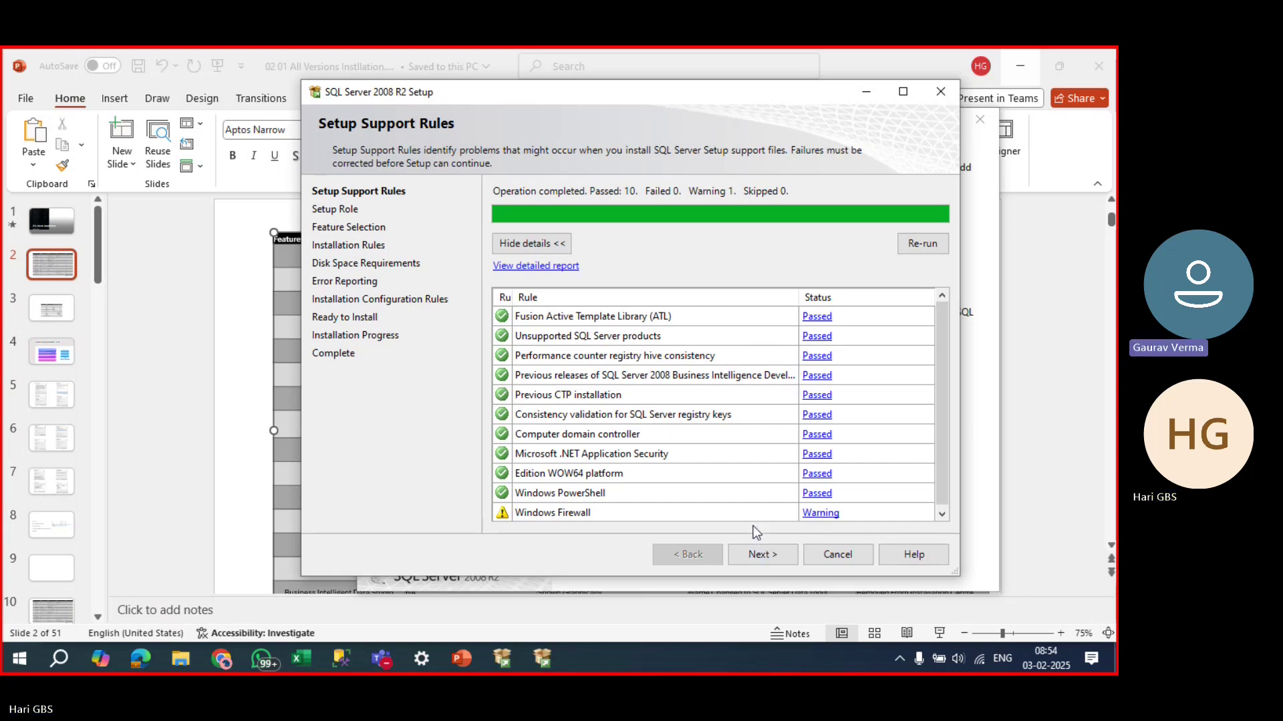
{"action": "scroll", "coordinate": [751, 515], "scroll_direction": "down", "scroll_amount": 1}
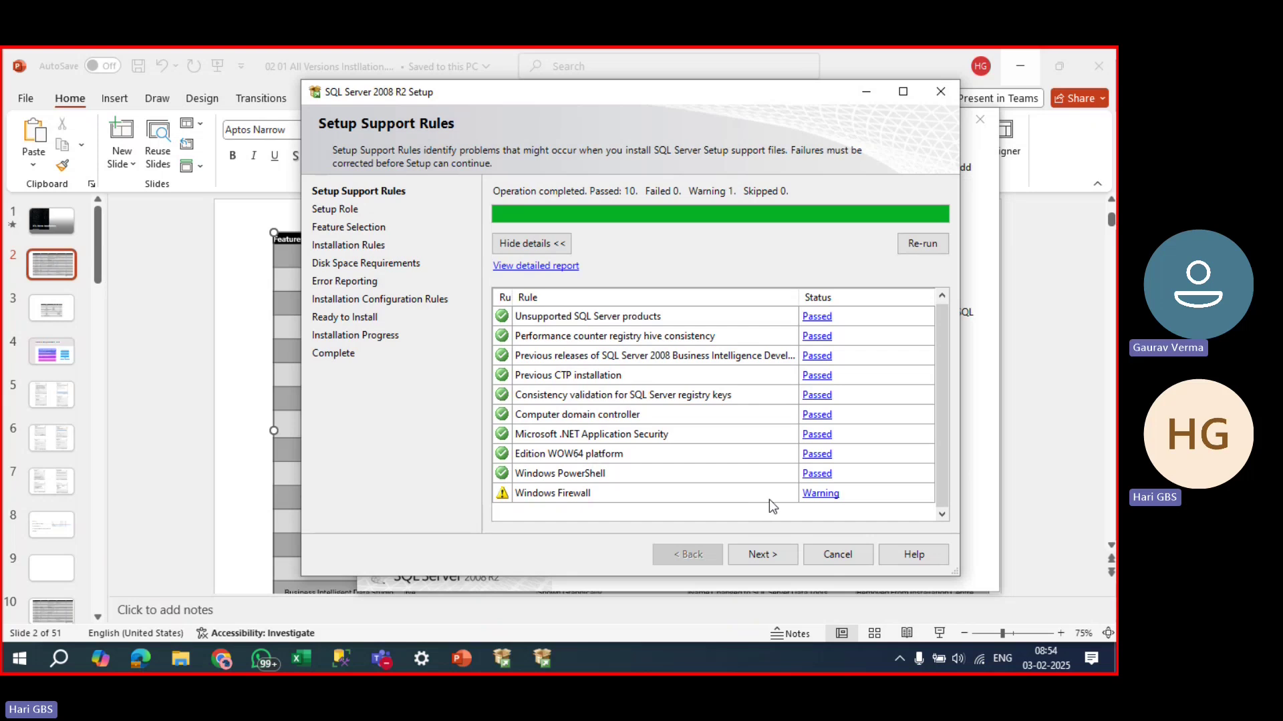
{"action": "left_click", "coordinate": [765, 549]}
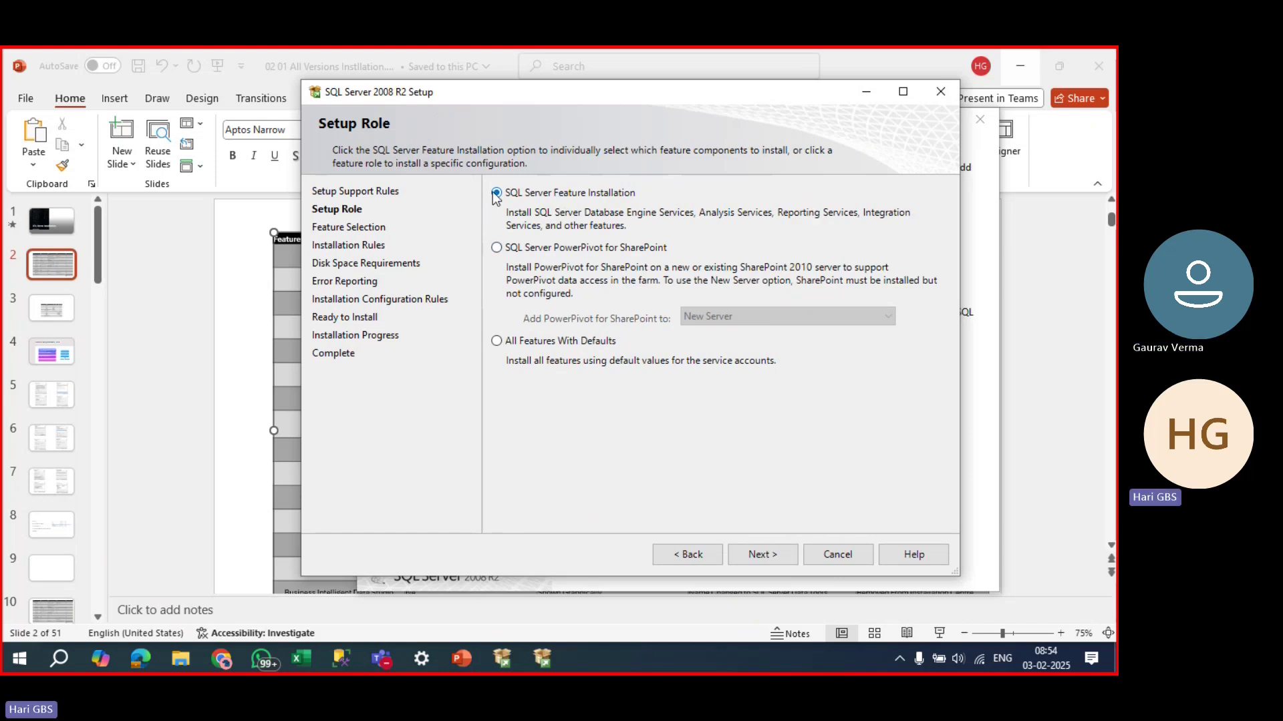
{"action": "left_click", "coordinate": [786, 558]}
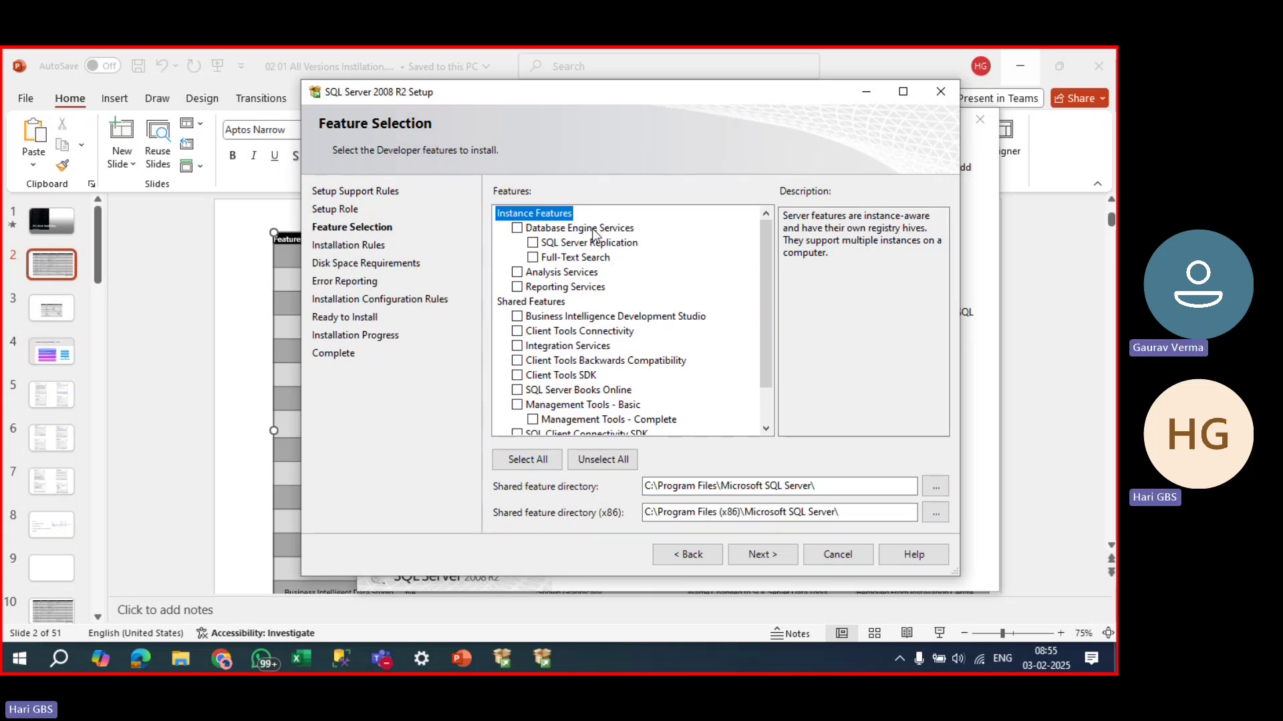
Select the Database Engine Services, Client Tools Connectivity and Client Tools Backwards Compatibility features for installation.
{"action": "left_click", "coordinate": [527, 228]}
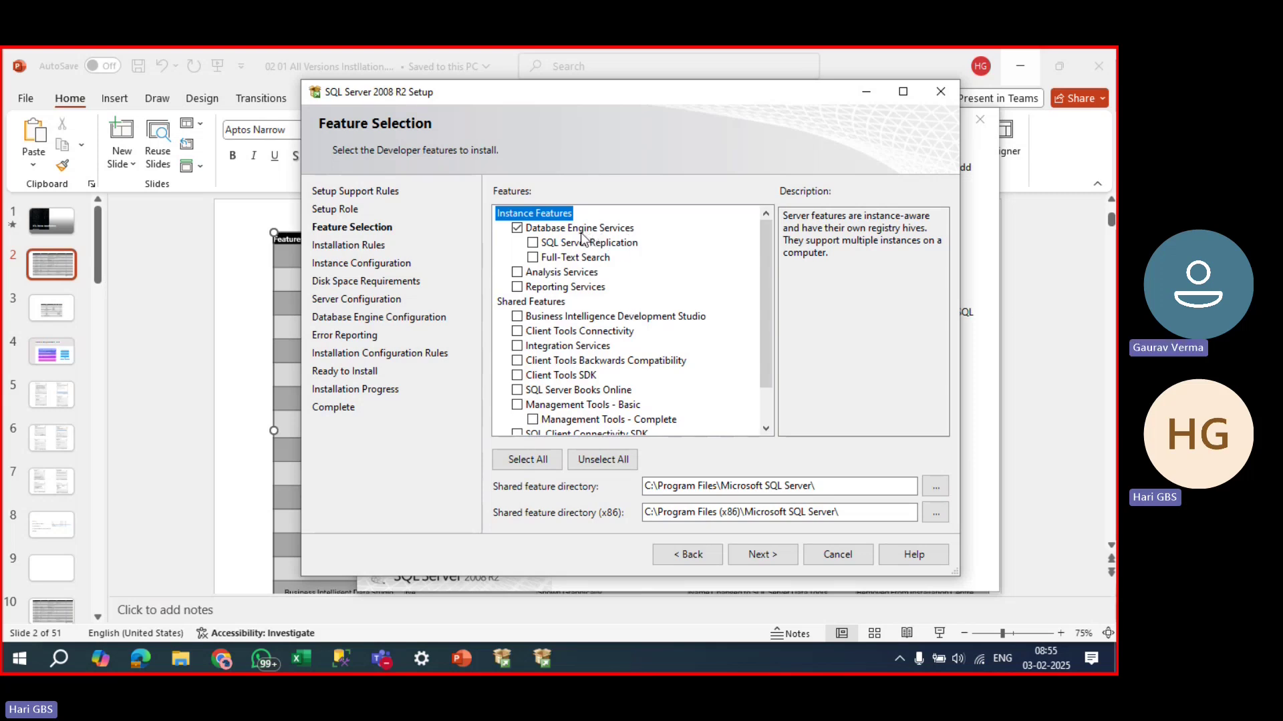
{"action": "scroll", "coordinate": [672, 337], "scroll_direction": "down", "scroll_amount": 1}
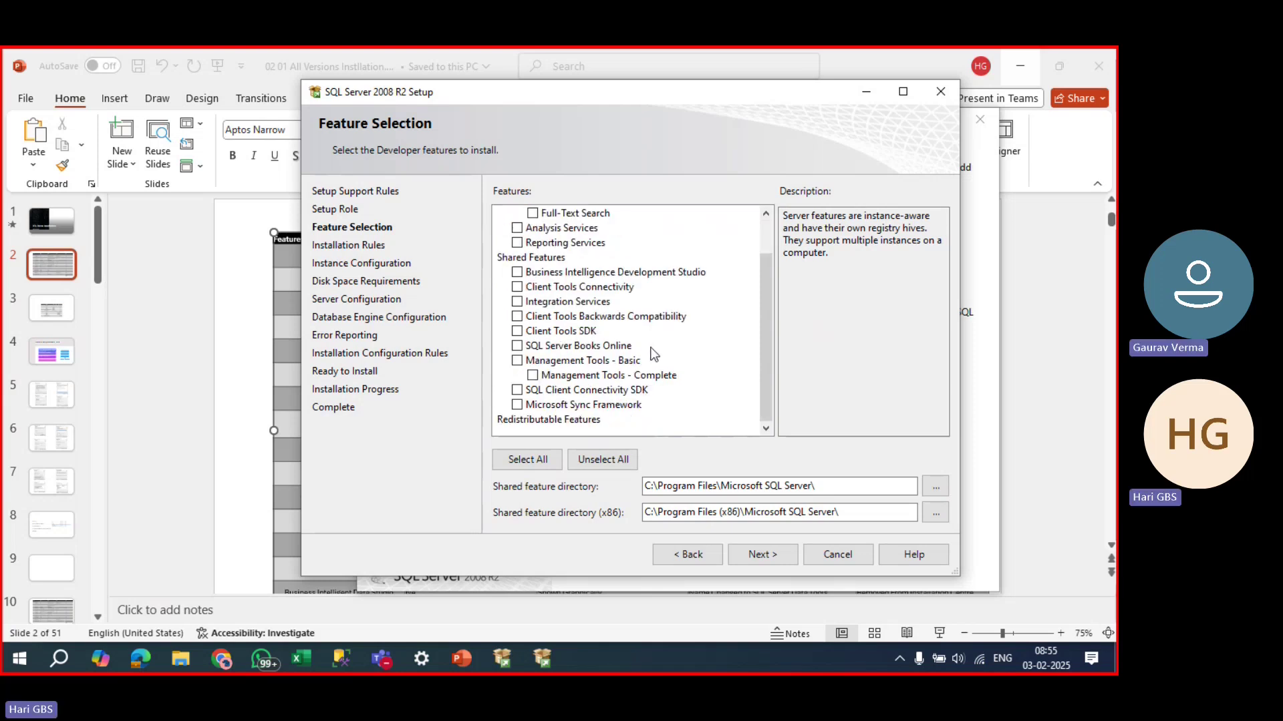
{"action": "scroll", "coordinate": [627, 364], "scroll_direction": "up", "scroll_amount": 1}
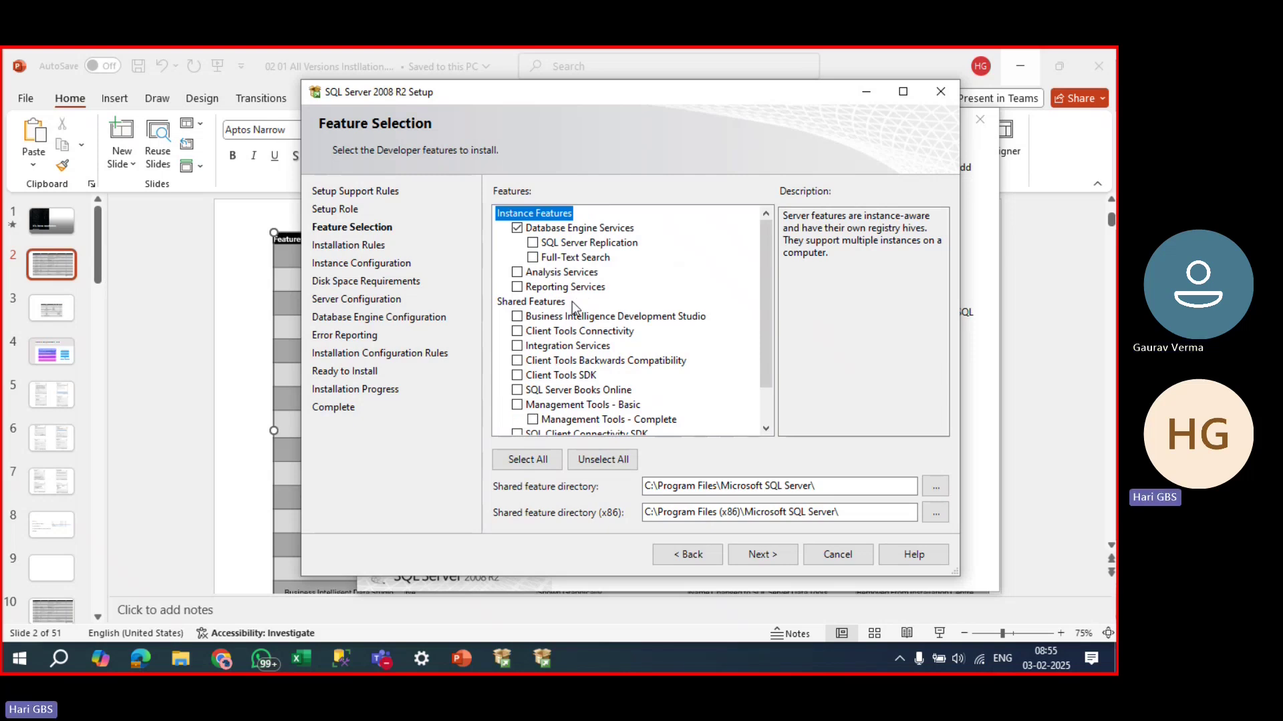
{"action": "left_click", "coordinate": [518, 332]}
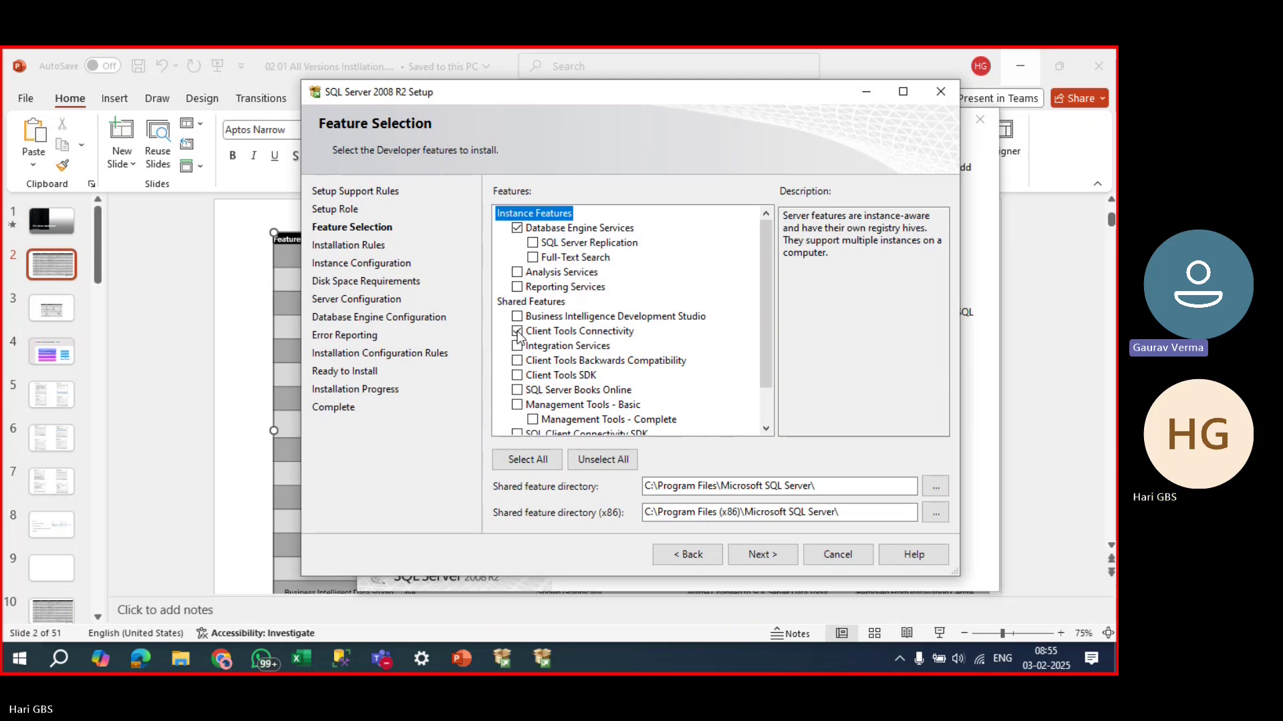
{"action": "left_click", "coordinate": [517, 361]}
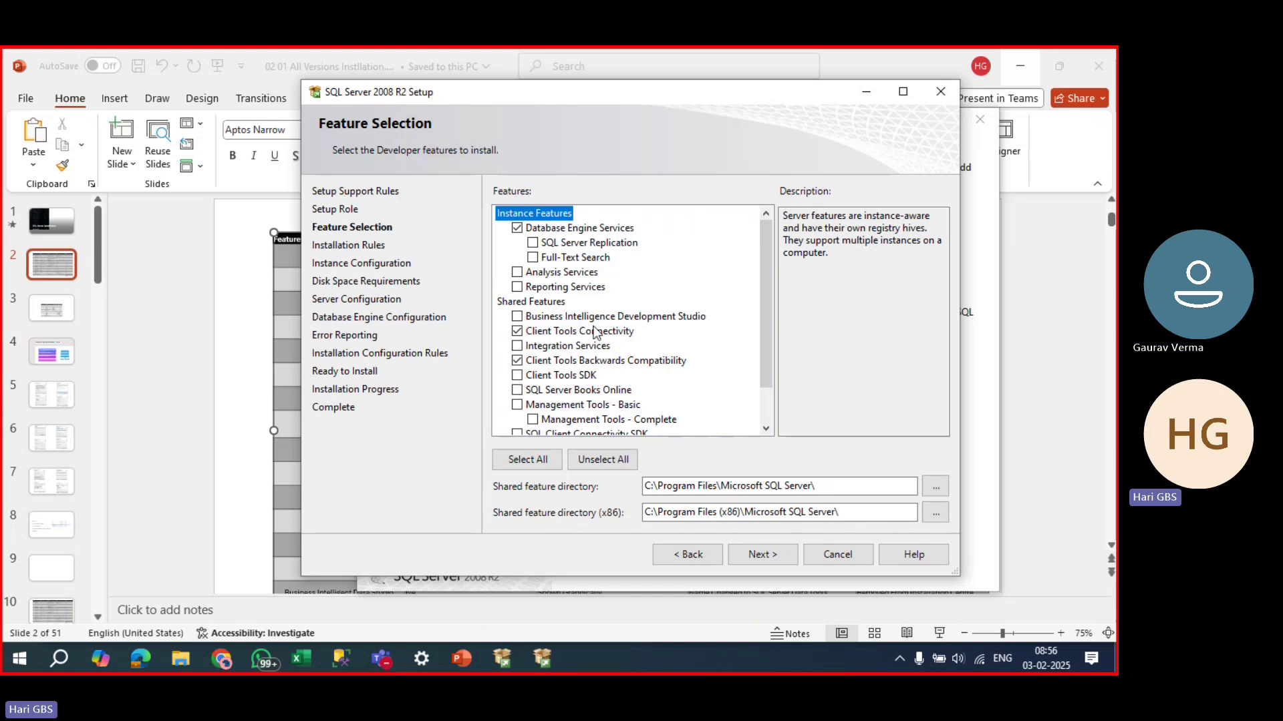
{"action": "scroll", "coordinate": [591, 328], "scroll_direction": "down", "scroll_amount": 1}
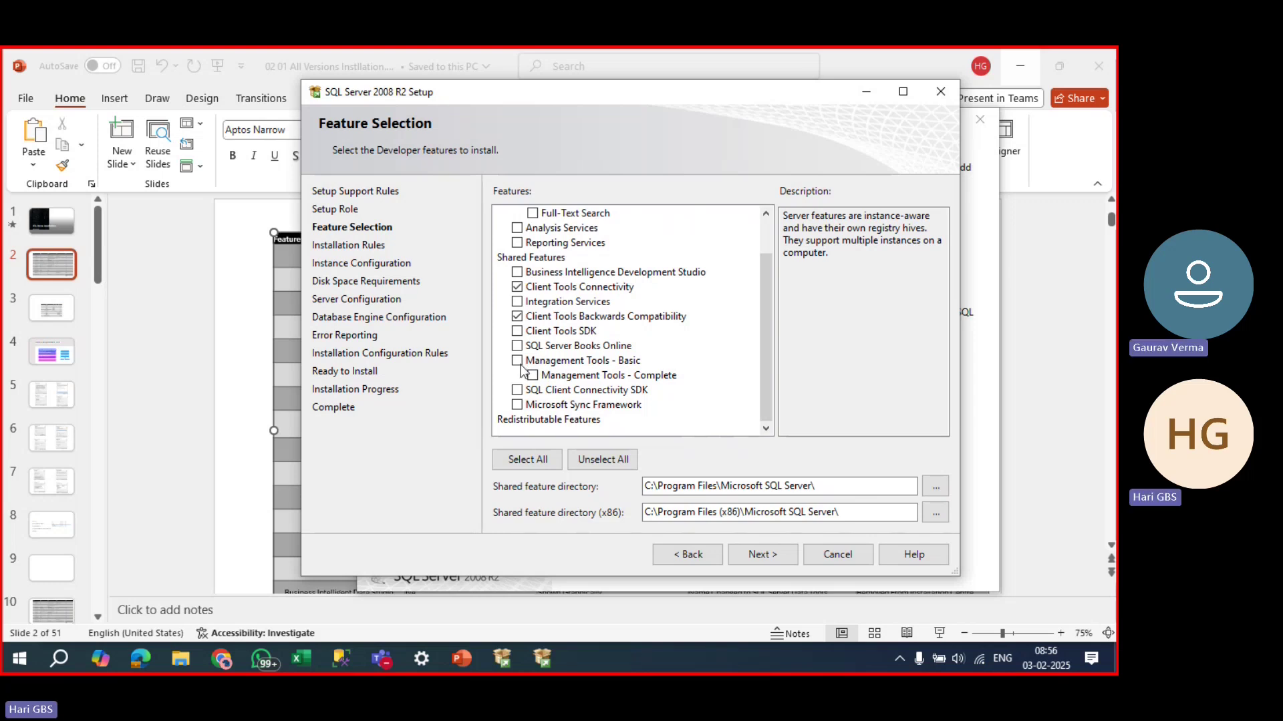
{"action": "scroll", "coordinate": [534, 344], "scroll_direction": "up", "scroll_amount": 1}
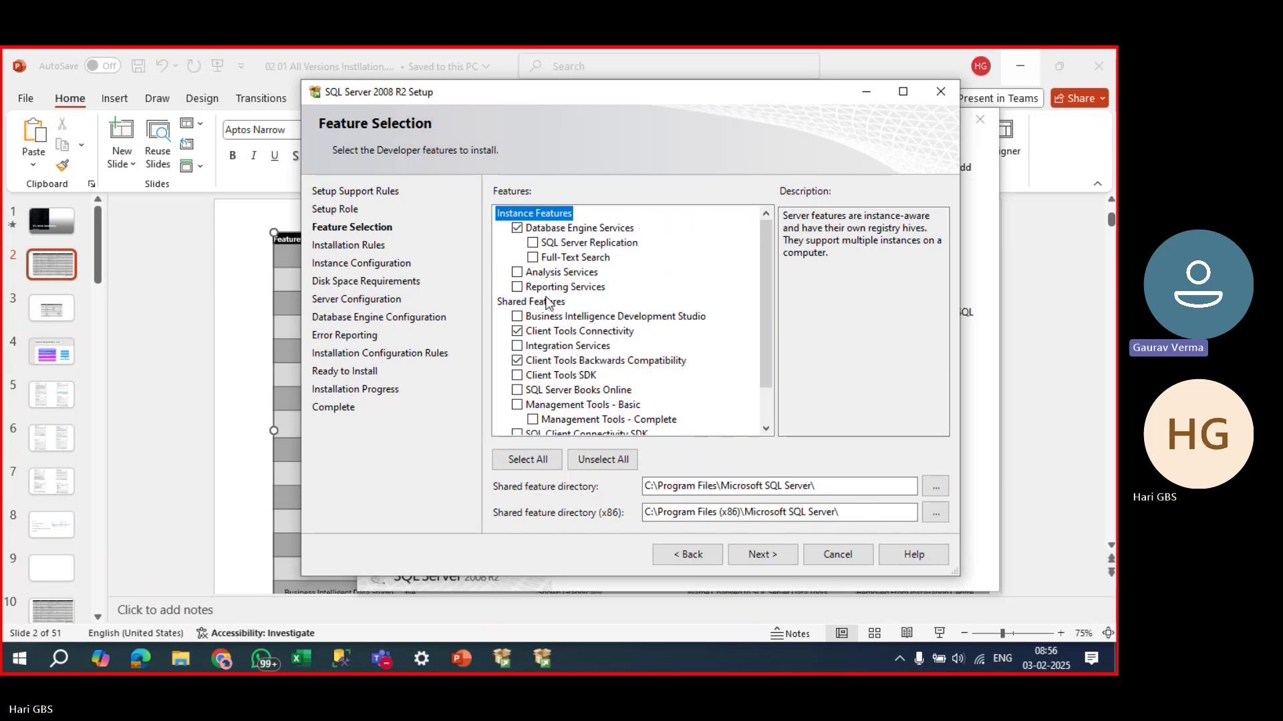
Temporarily select Reporting Services and Analysis Services one after the other to compare the setup pages, clearing each again.
{"action": "left_click", "coordinate": [519, 288]}
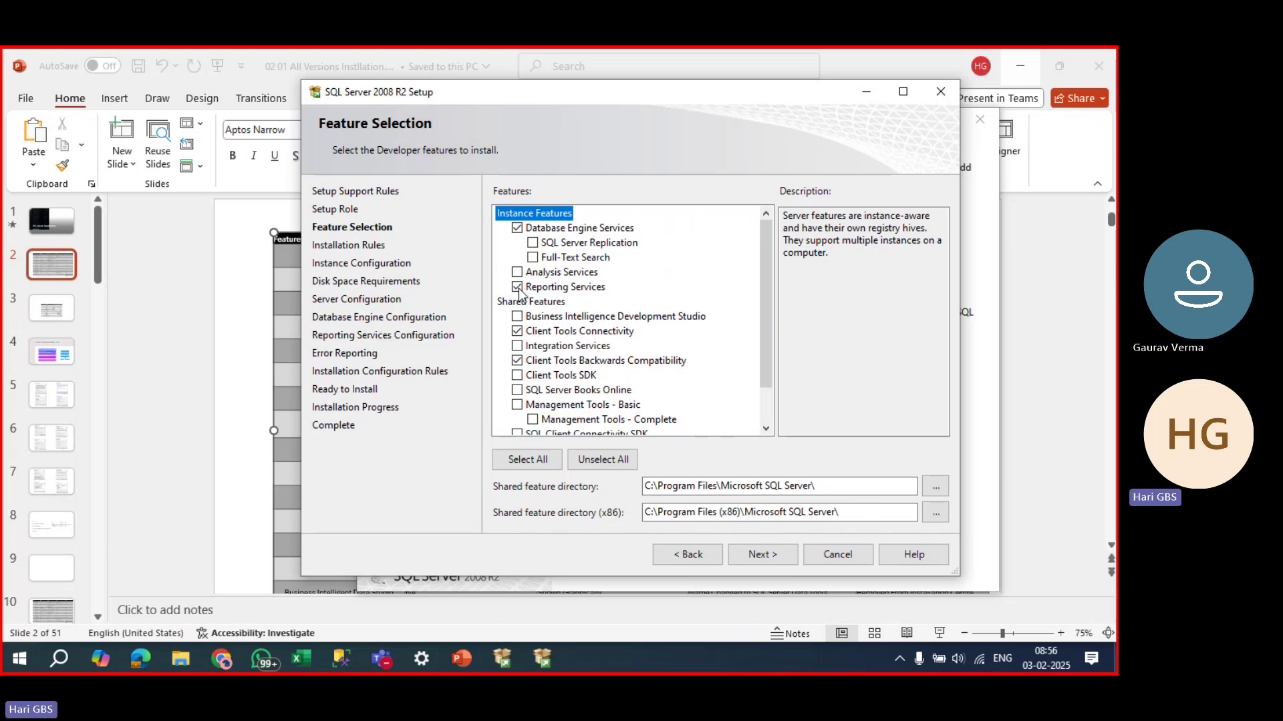
{"action": "left_click", "coordinate": [519, 288]}
{"action": "left_click", "coordinate": [521, 274]}
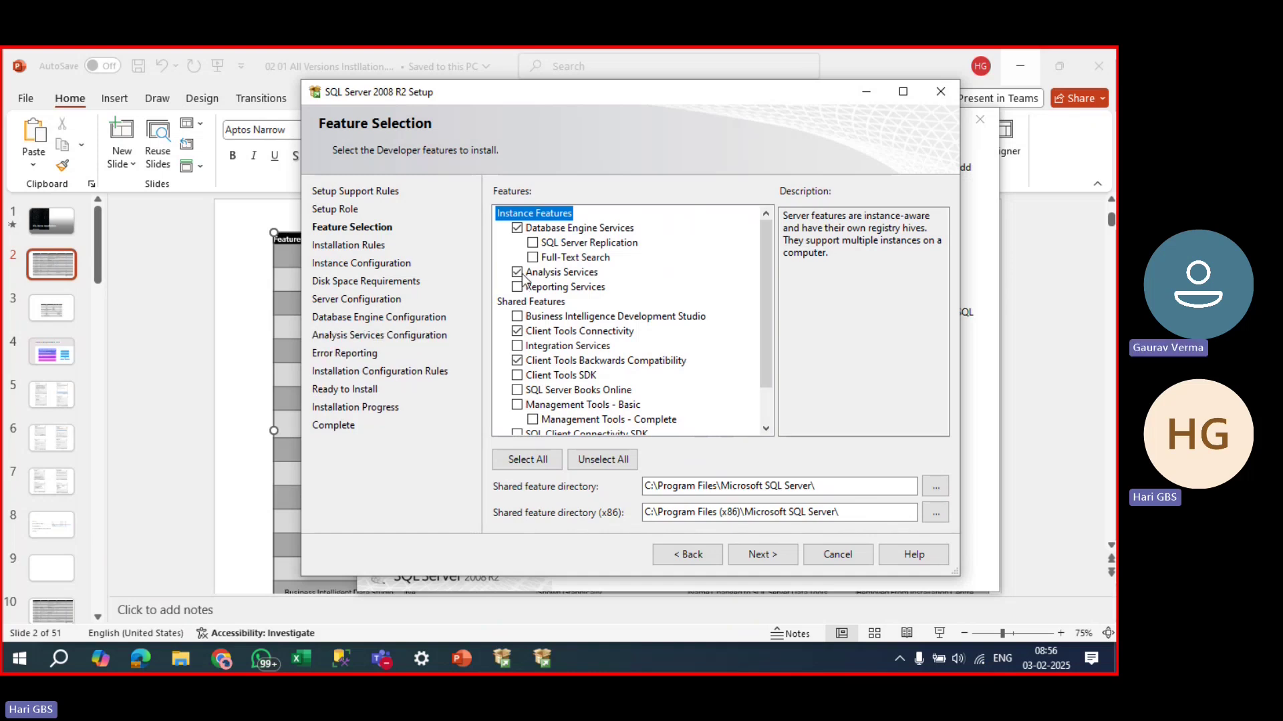
{"action": "left_click", "coordinate": [523, 274]}
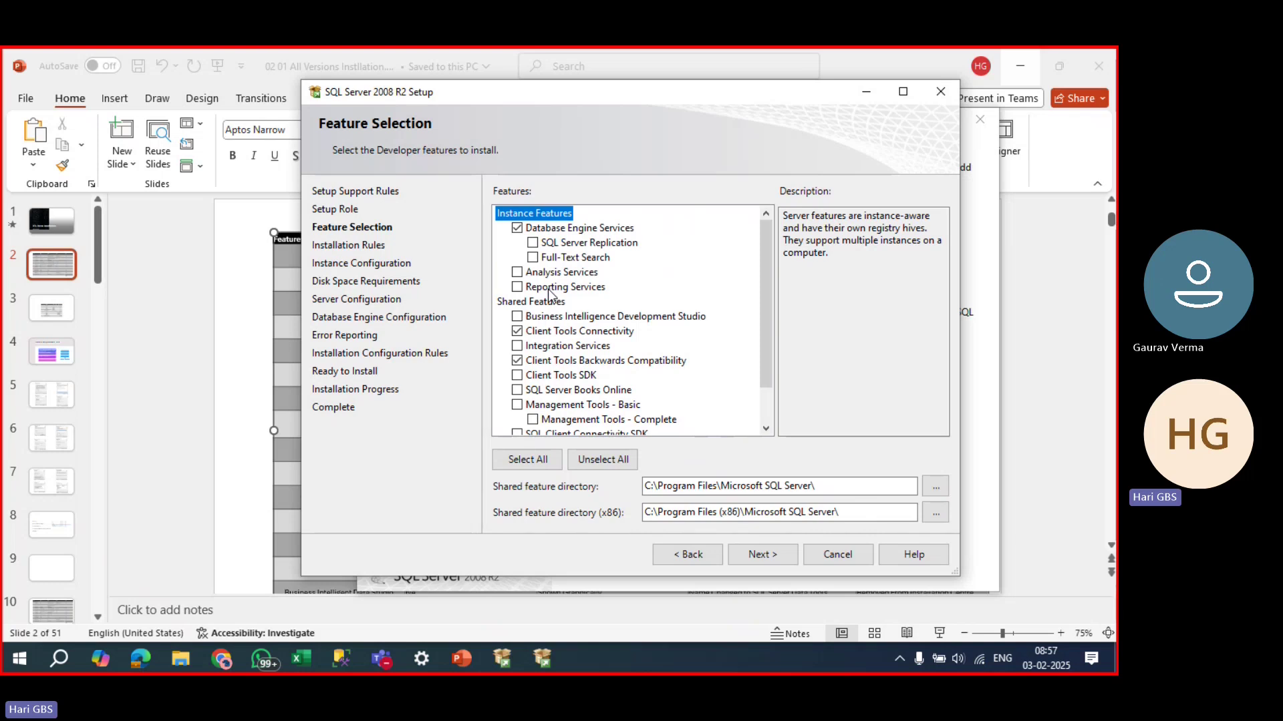
{"action": "scroll", "coordinate": [737, 347], "scroll_direction": "down", "scroll_amount": 1}
{"action": "scroll", "coordinate": [733, 346], "scroll_direction": "up", "scroll_amount": 1}
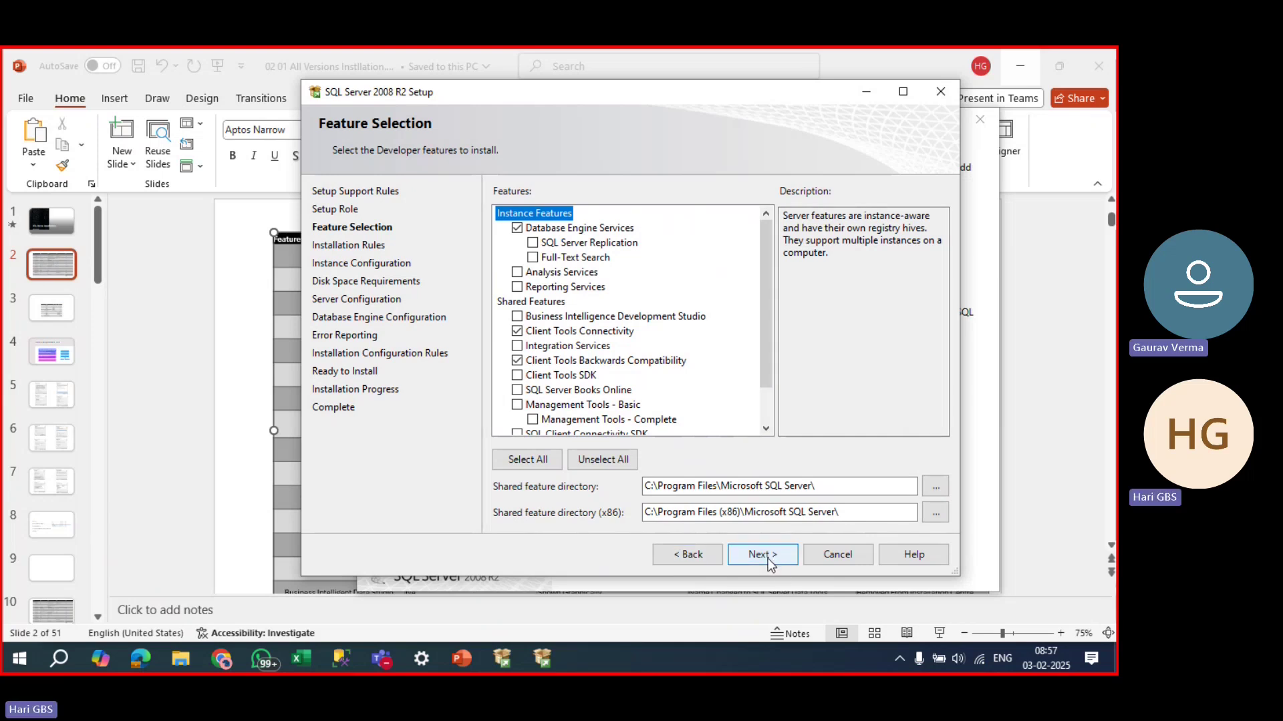
Highlight the two shared feature directory paths, keep them as they are and continue to the Installation Rules.
{"action": "left_click_drag", "start_coordinate": [818, 486], "coordinate": [629, 488]}
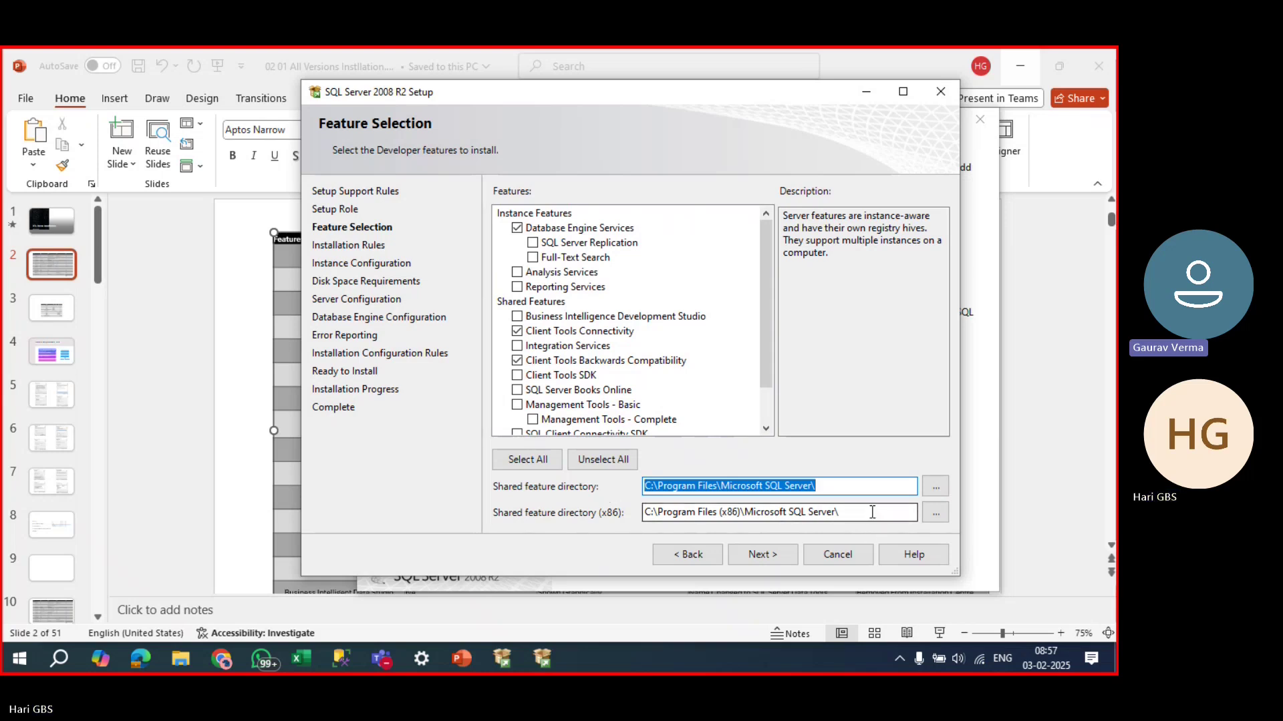
{"action": "left_click_drag", "start_coordinate": [869, 513], "coordinate": [645, 515]}
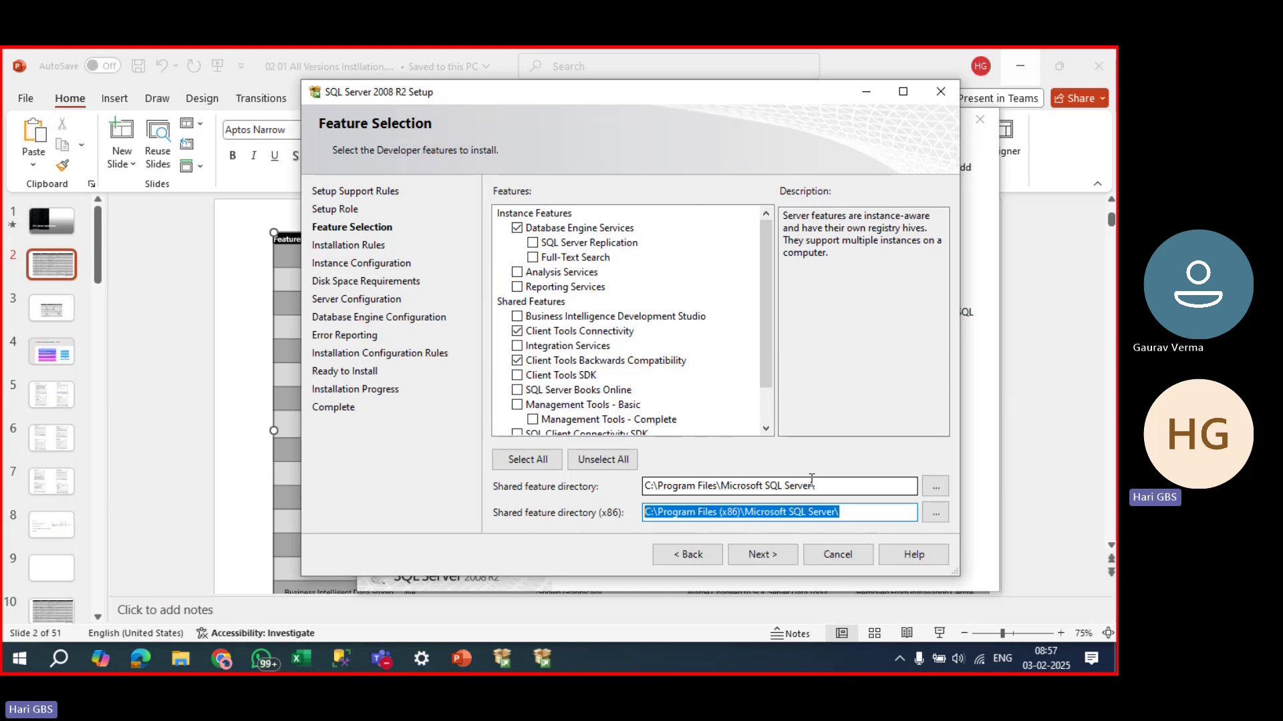
{"action": "left_click_drag", "start_coordinate": [823, 486], "coordinate": [605, 486]}
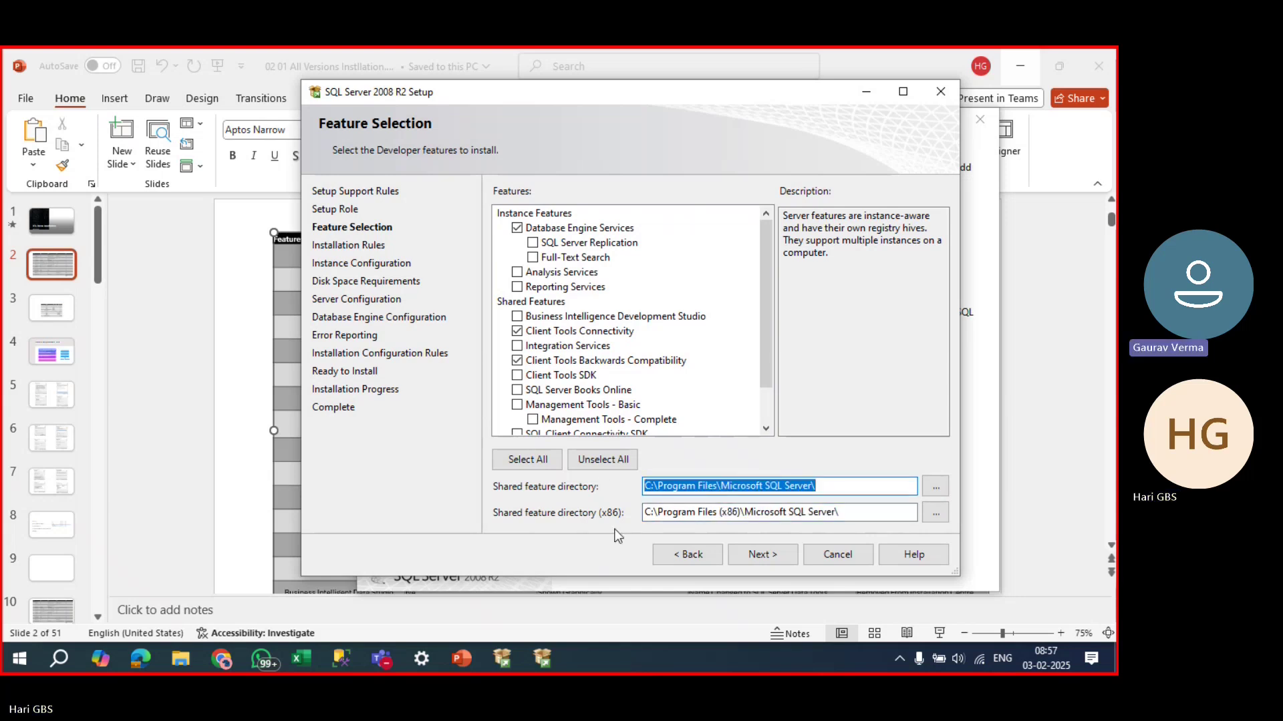
{"action": "left_click", "coordinate": [768, 557]}
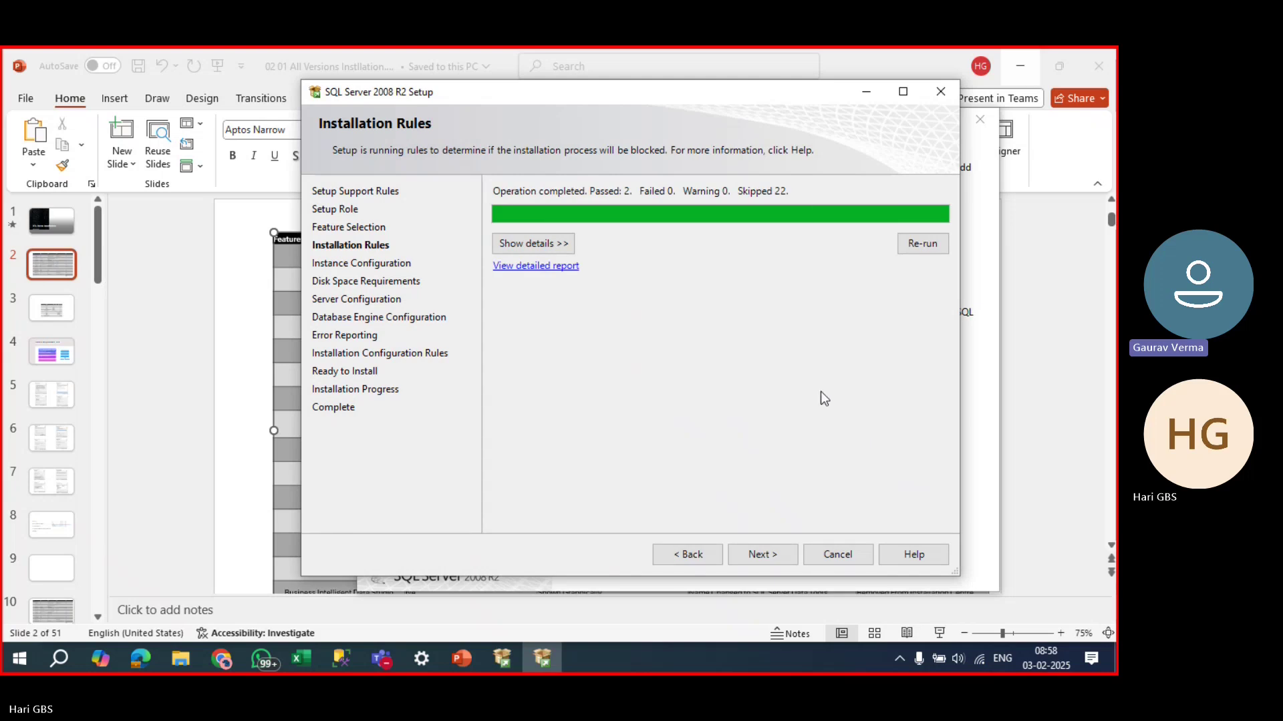
Show the details of the Installation Rules check, review the rule list and continue to Instance Configuration.
{"action": "left_click", "coordinate": [585, 242]}
{"action": "scroll", "coordinate": [784, 354], "scroll_direction": "down", "scroll_amount": 5}
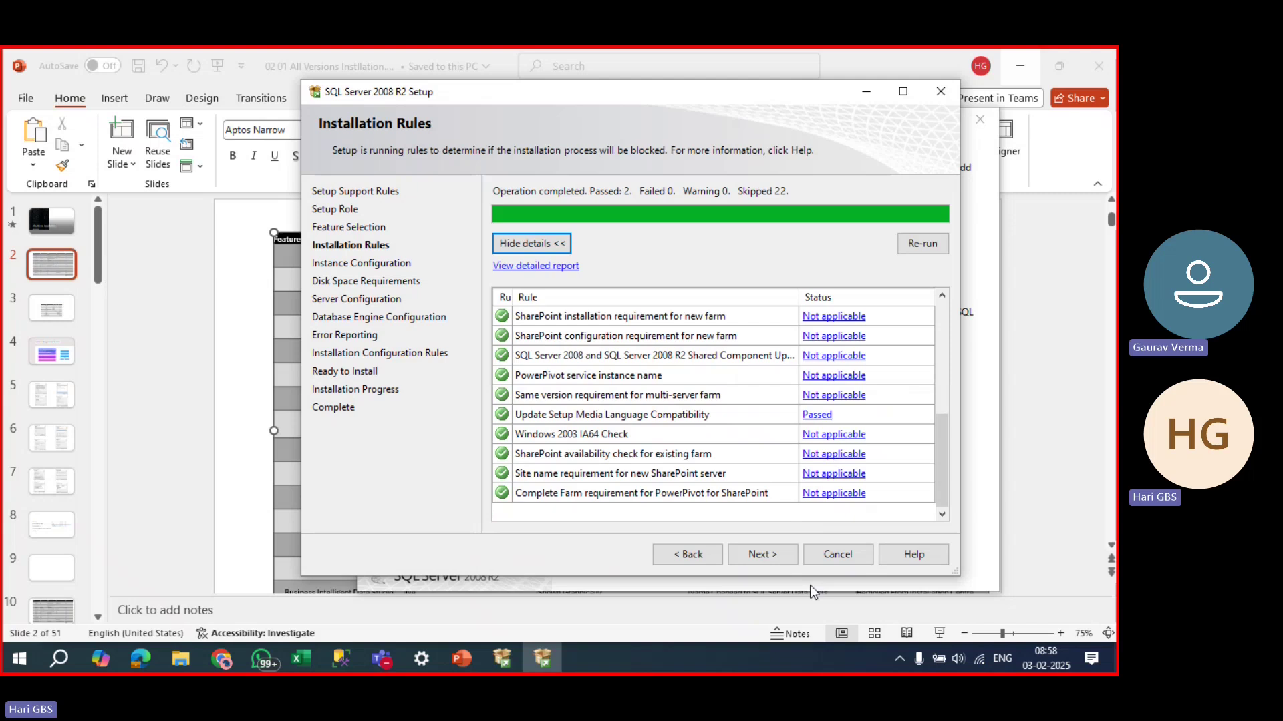
{"action": "left_click", "coordinate": [762, 555]}
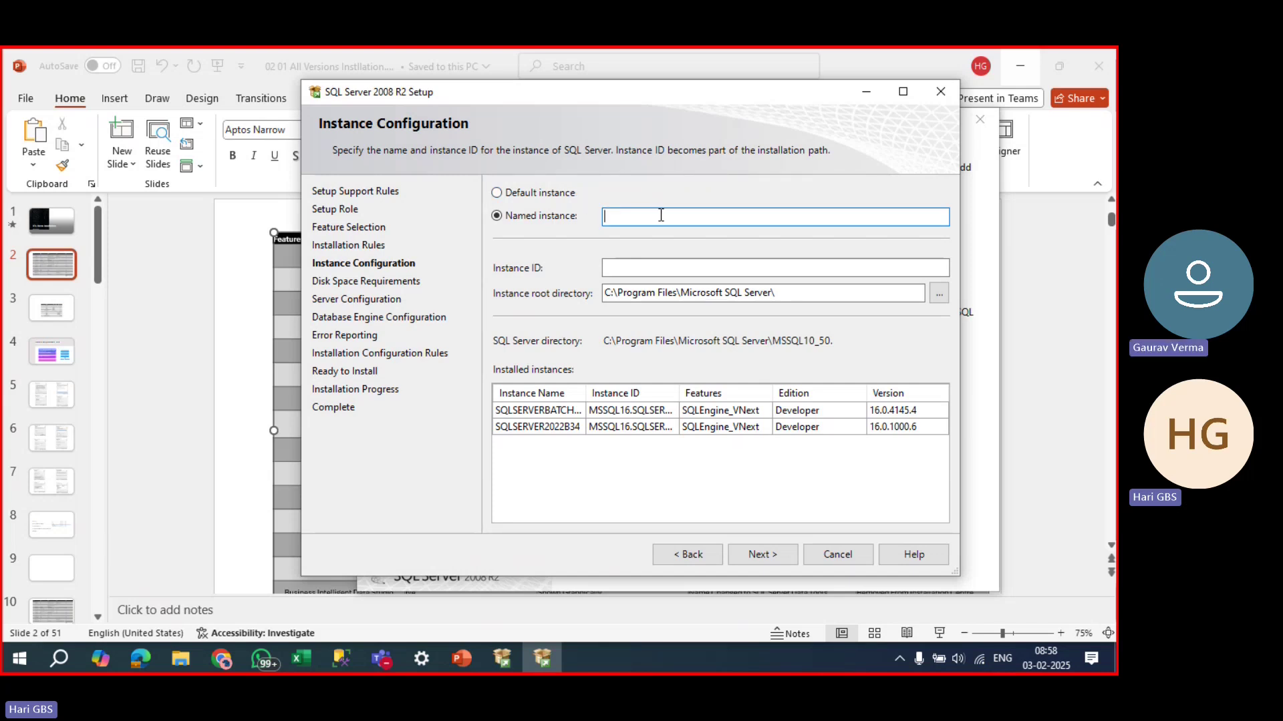
Name the new instance SQLSERVER2008R2 and widen the Instance Name column in the list of installed instances.
{"action": "type", "text": "SQLSERVER2"}
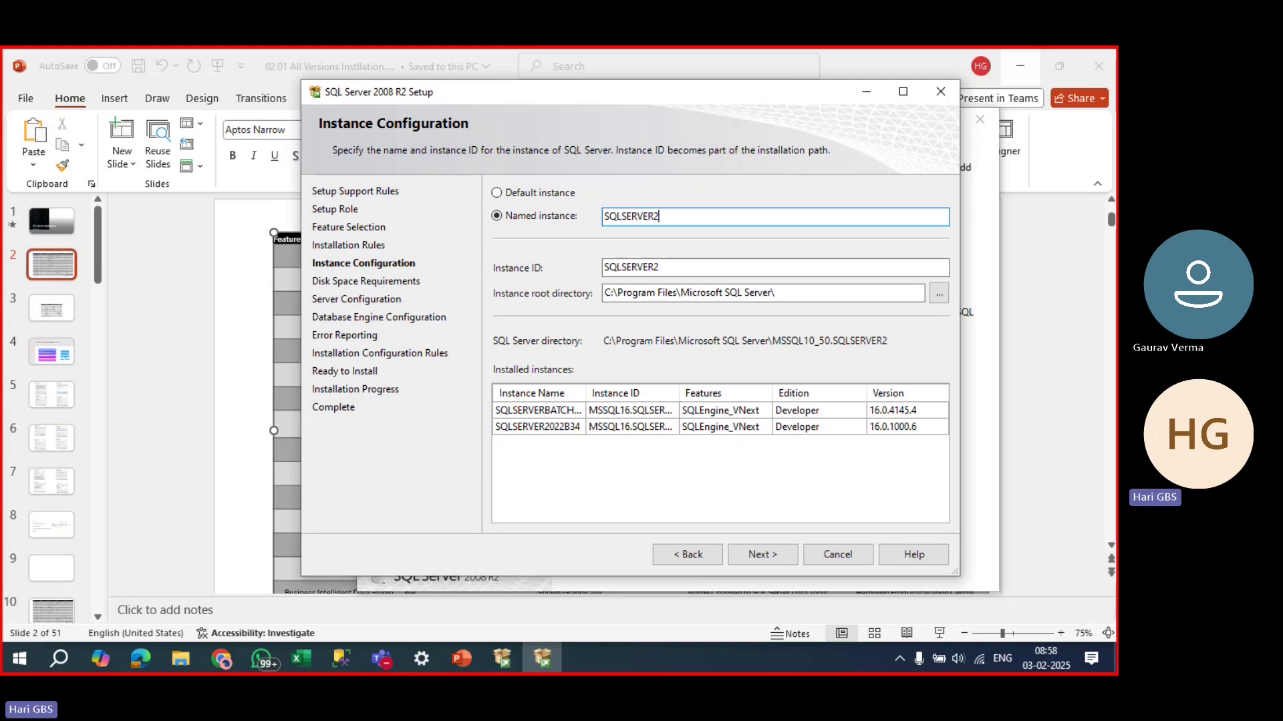
{"action": "type", "text": "008"}
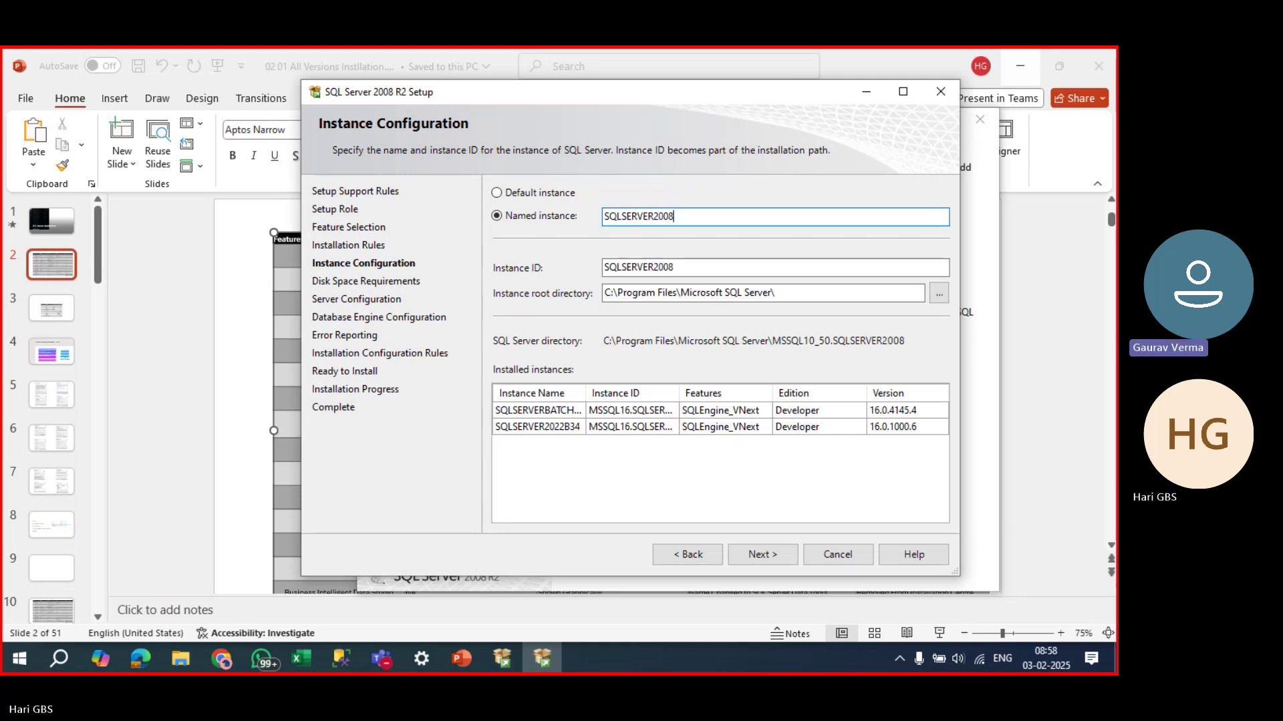
{"action": "type", "text": "R2"}
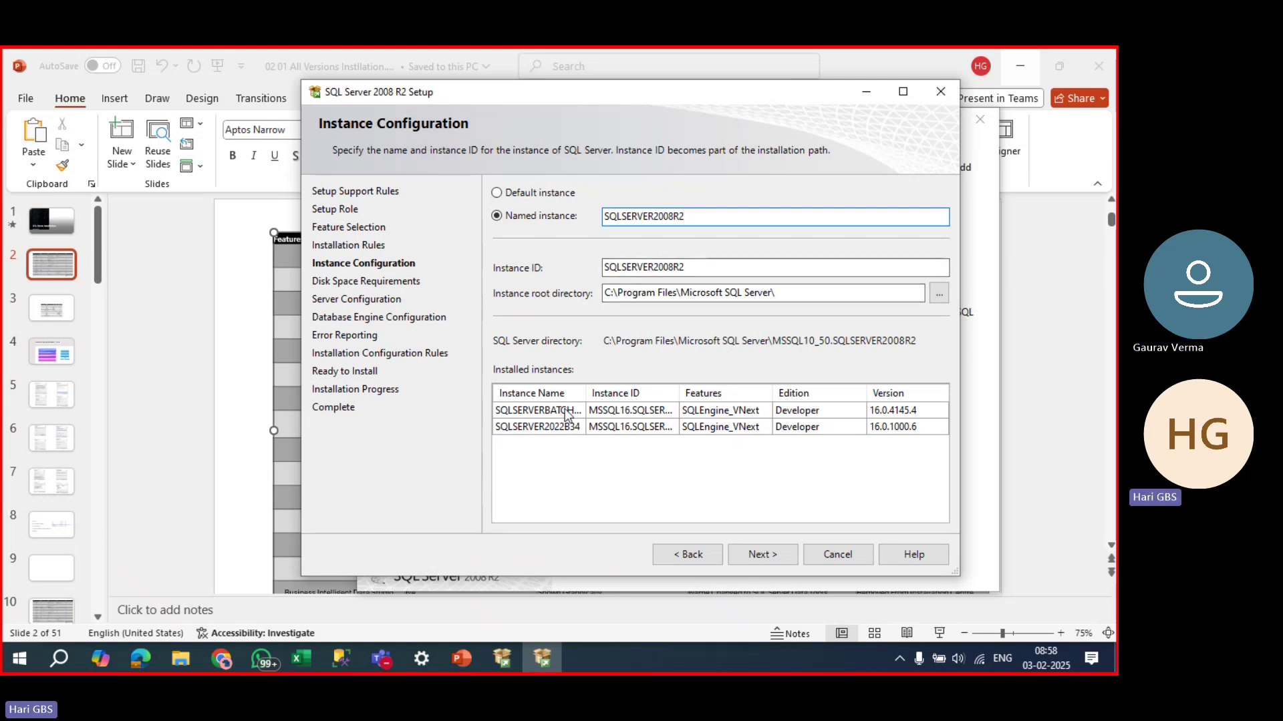
{"action": "left_click_drag", "start_coordinate": [587, 395], "coordinate": [659, 395]}
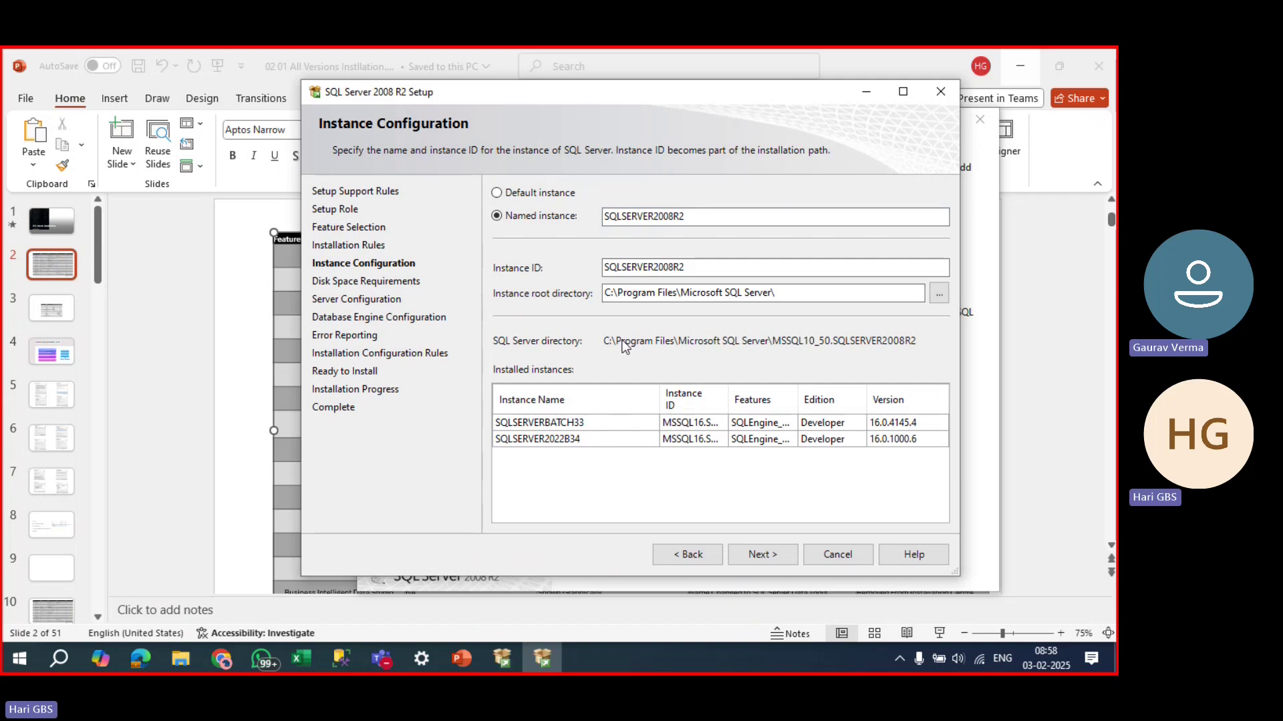
Highlight the instance name and root directory, and open the C:\Program Files\Microsoft SQL Server folder in File Explorer.
{"action": "left_click_drag", "start_coordinate": [711, 218], "coordinate": [579, 223]}
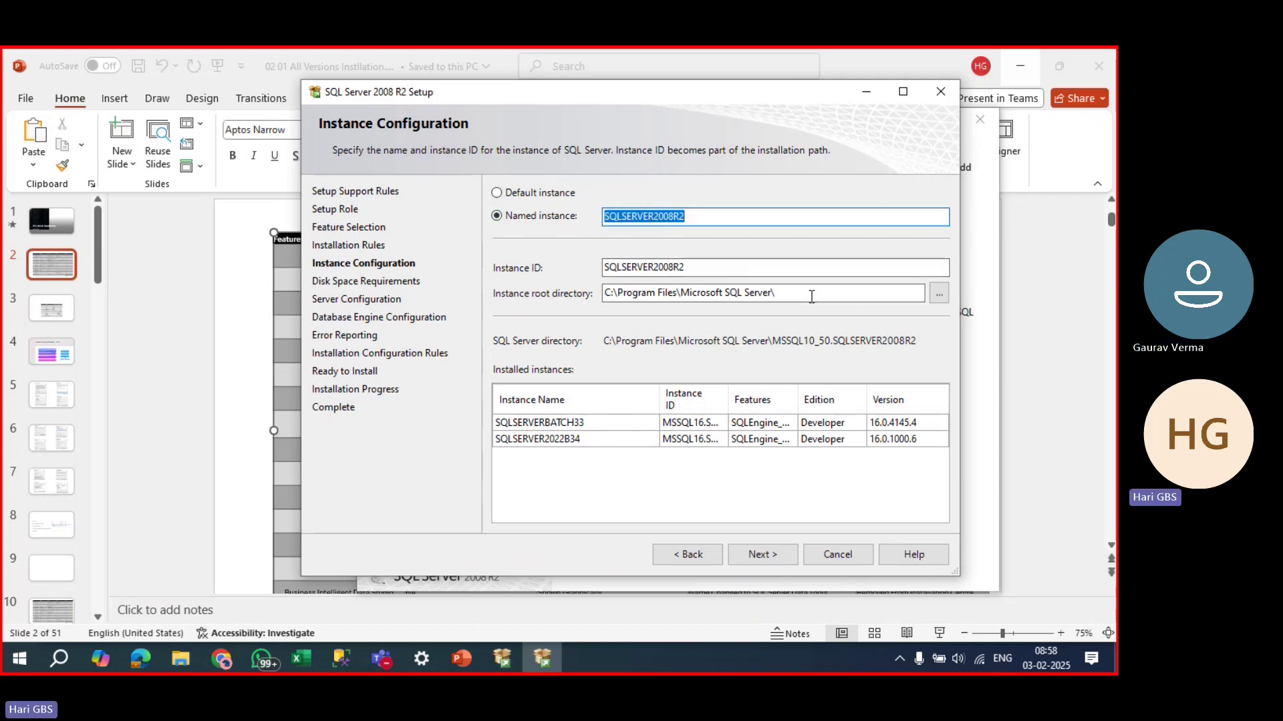
{"action": "left_click_drag", "start_coordinate": [812, 294], "coordinate": [546, 294]}
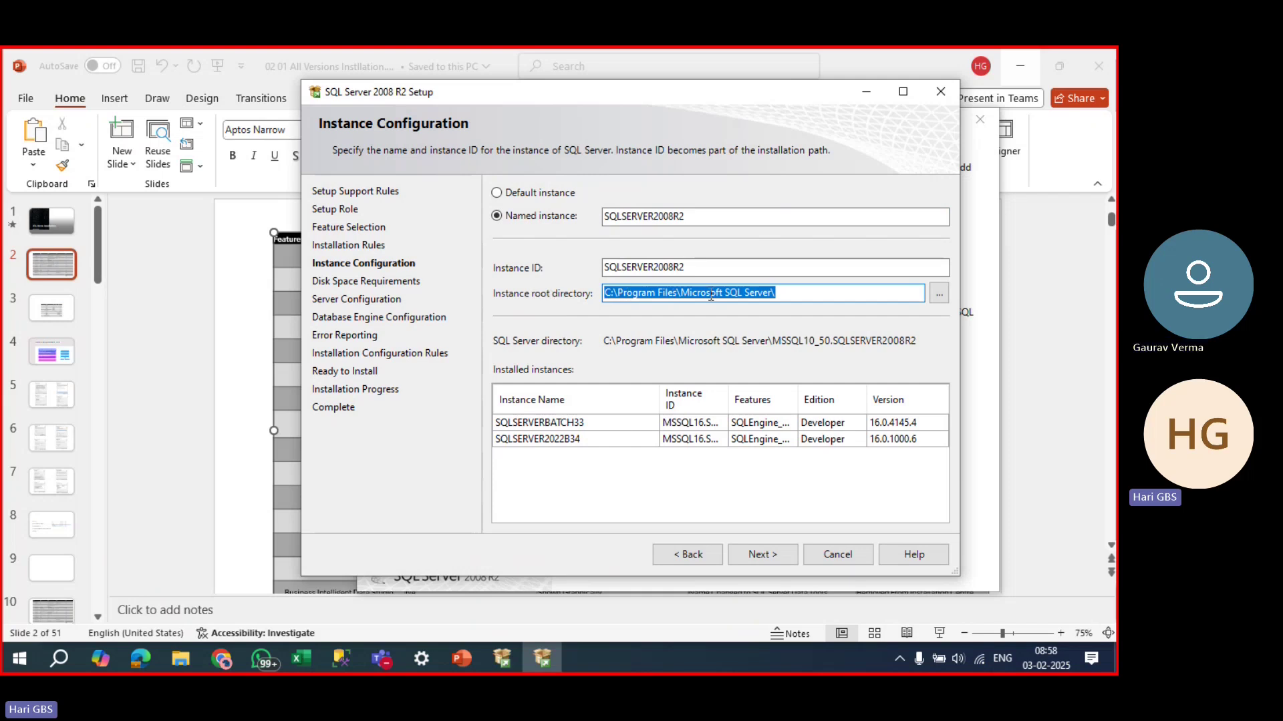
{"action": "left_click", "coordinate": [183, 660]}
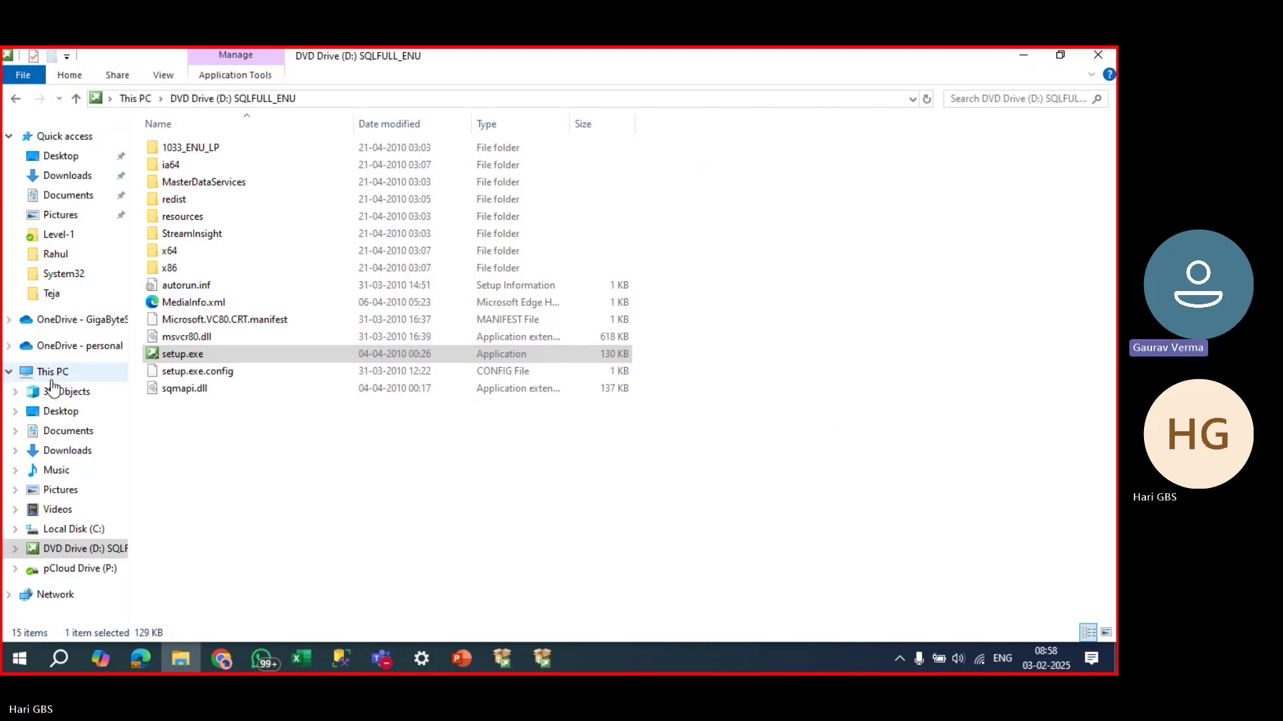
{"action": "left_click", "coordinate": [33, 376]}
{"action": "double_click", "coordinate": [308, 280]}
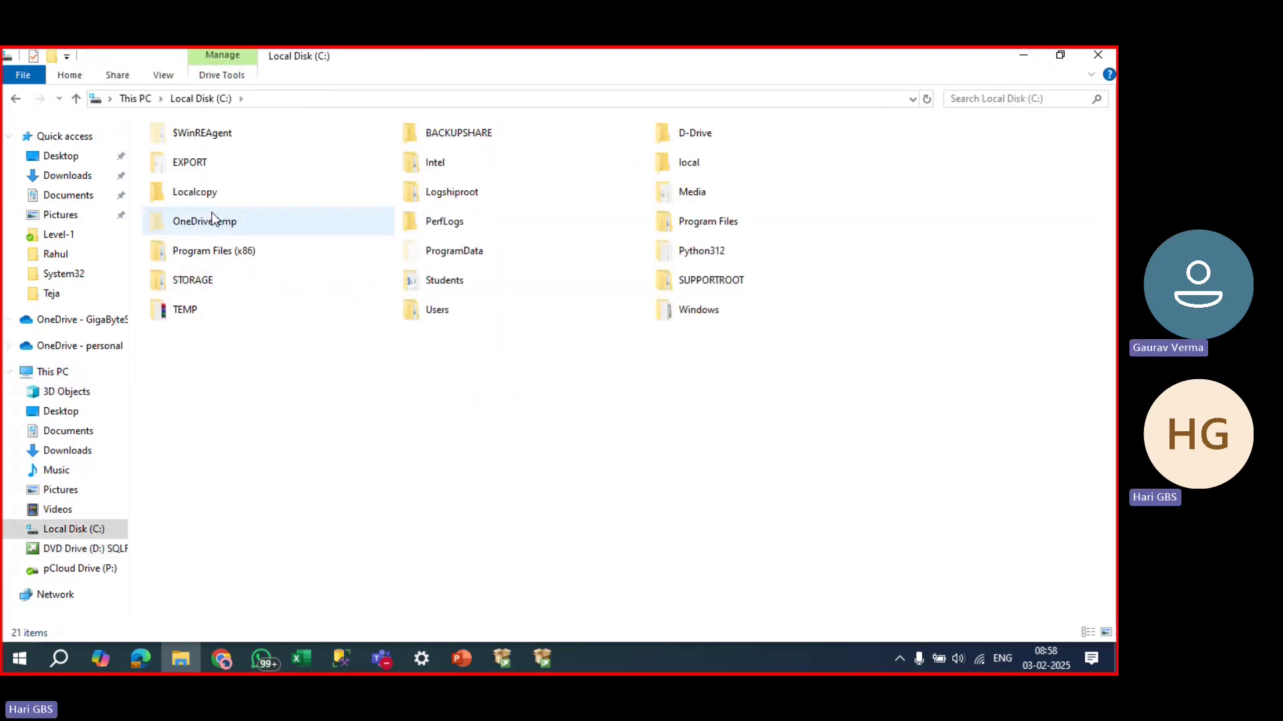
{"action": "double_click", "coordinate": [696, 227]}
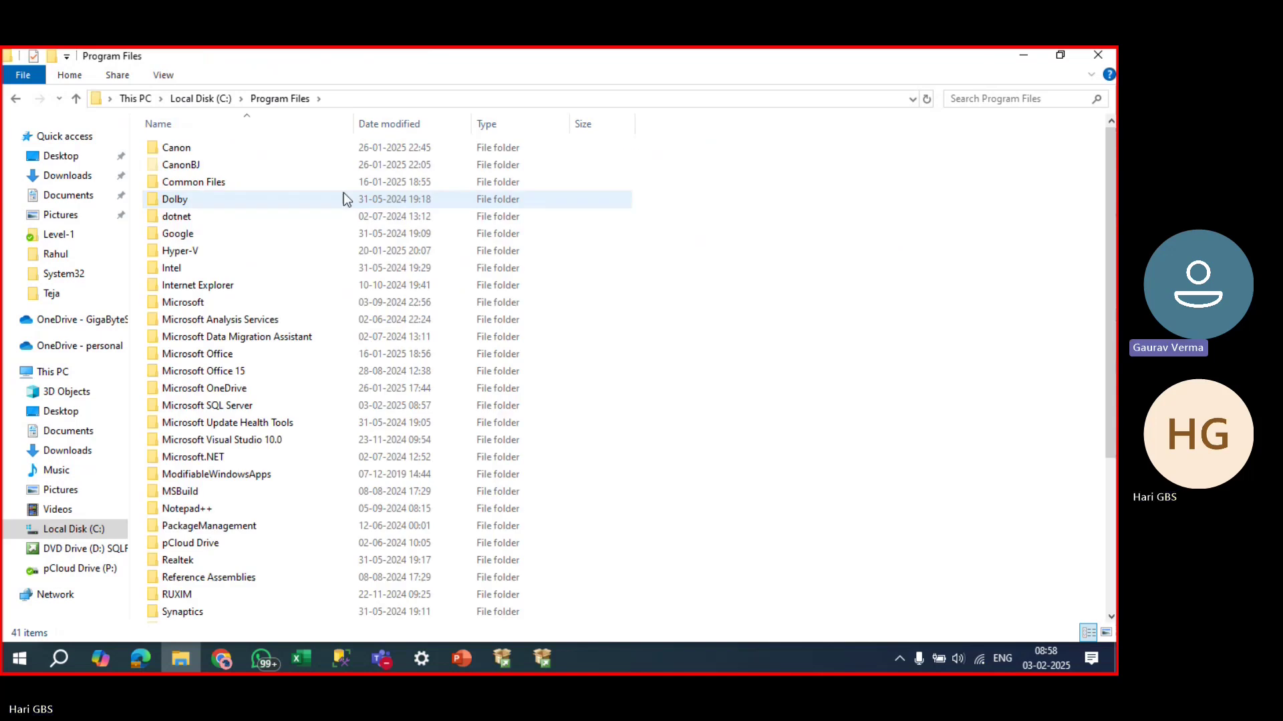
{"action": "double_click", "coordinate": [195, 401]}
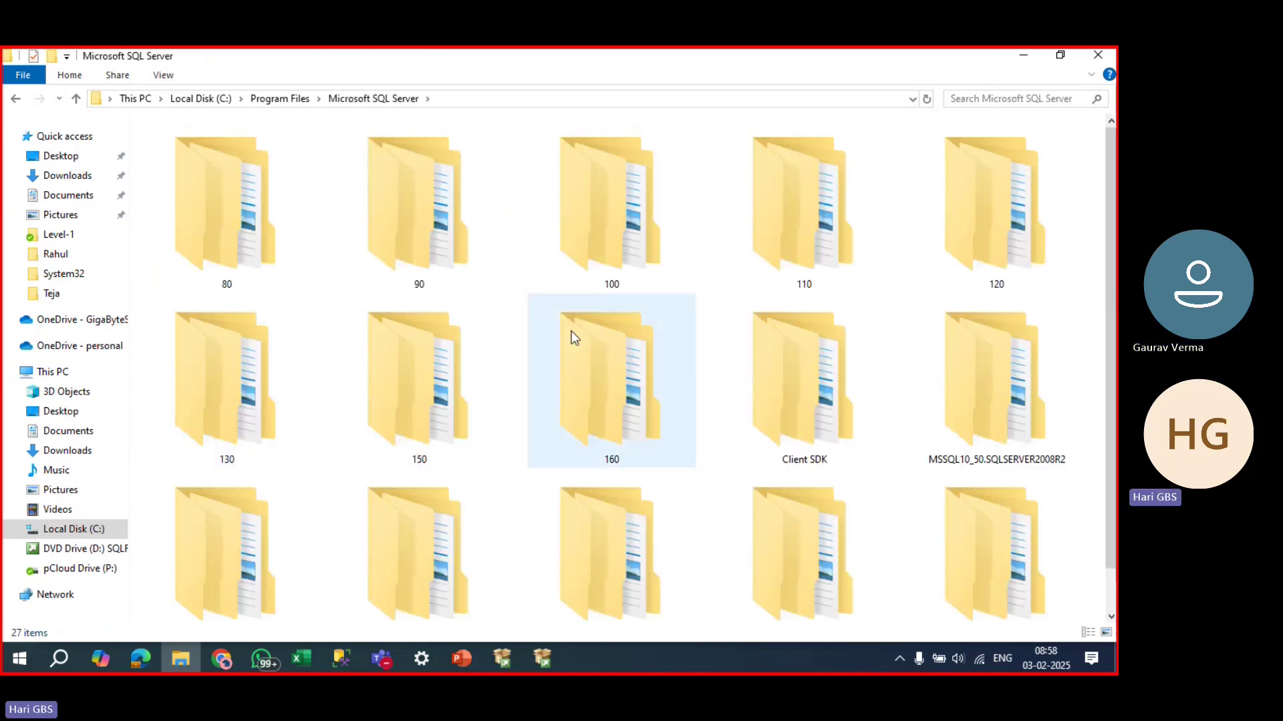
Shrink the folder icons to a compact view of the instance folders and reveal the folder's full path.
{"action": "scroll", "coordinate": [573, 337], "scroll_direction": "down", "scroll_amount": 3, "text": "ctrl"}
{"action": "scroll", "coordinate": [561, 357], "scroll_direction": "down", "scroll_amount": 1, "text": "ctrl"}
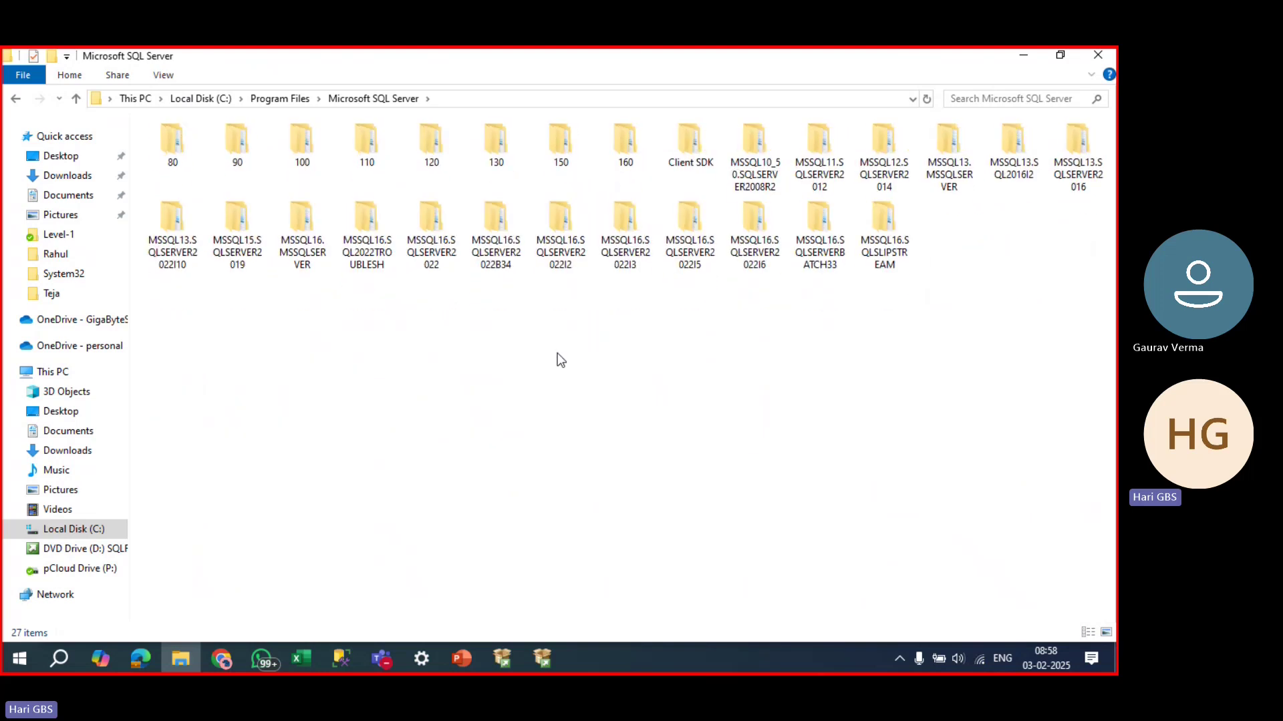
{"action": "scroll", "coordinate": [558, 358], "scroll_direction": "down", "scroll_amount": 1, "text": "ctrl"}
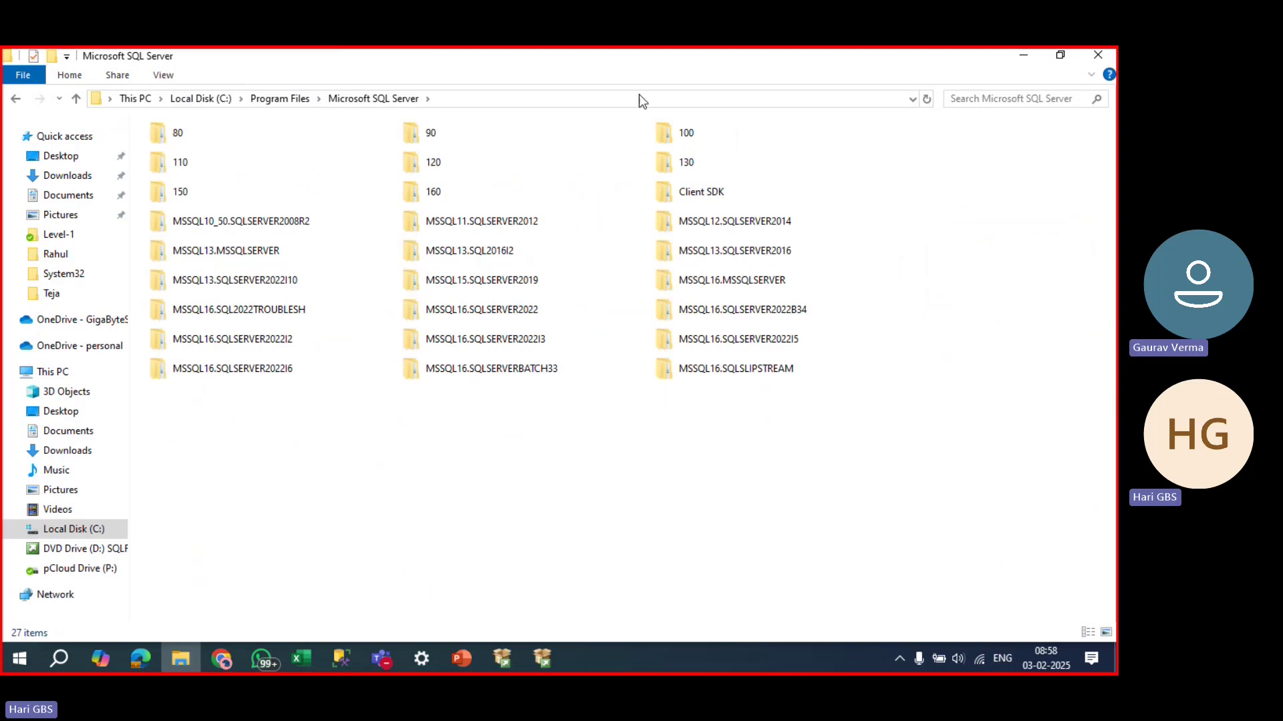
{"action": "left_click", "coordinate": [488, 99]}
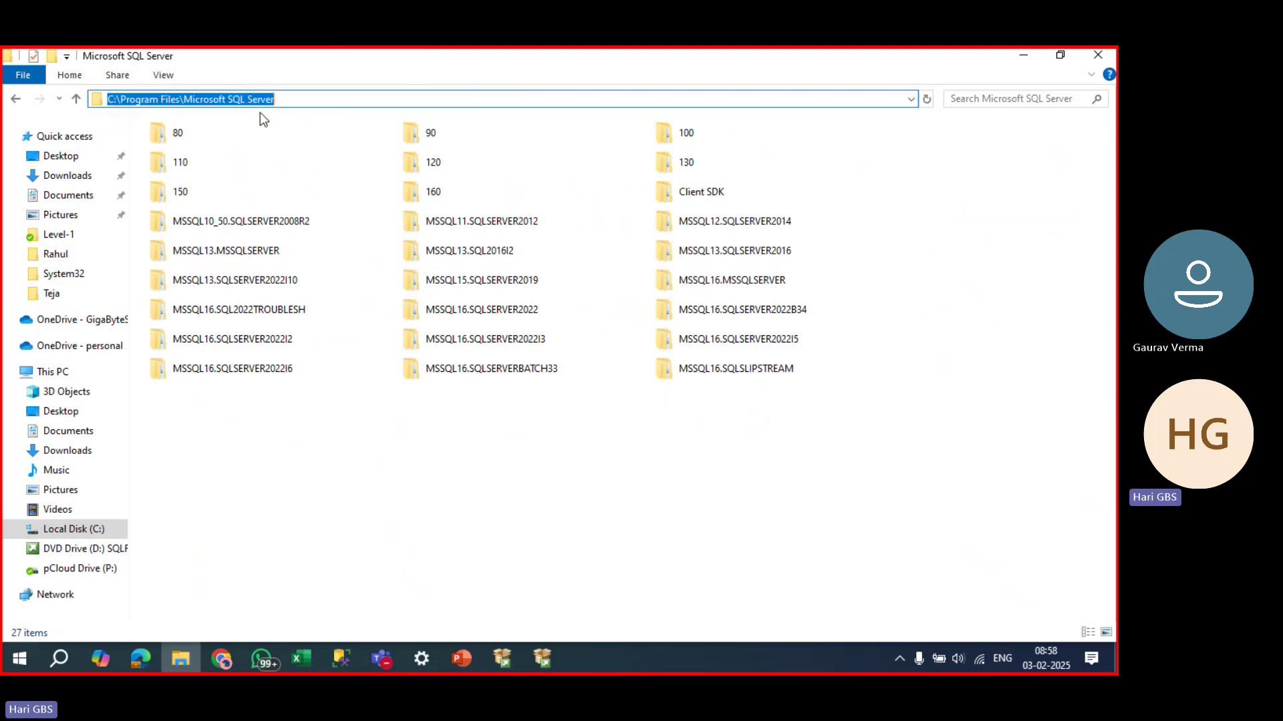
Return to SQL Server Setup, keep the instance root directory and continue through Disk Space Requirements to Server Configuration.
{"action": "key", "text": "alt+Tab"}
{"action": "left_click", "coordinate": [786, 294]}
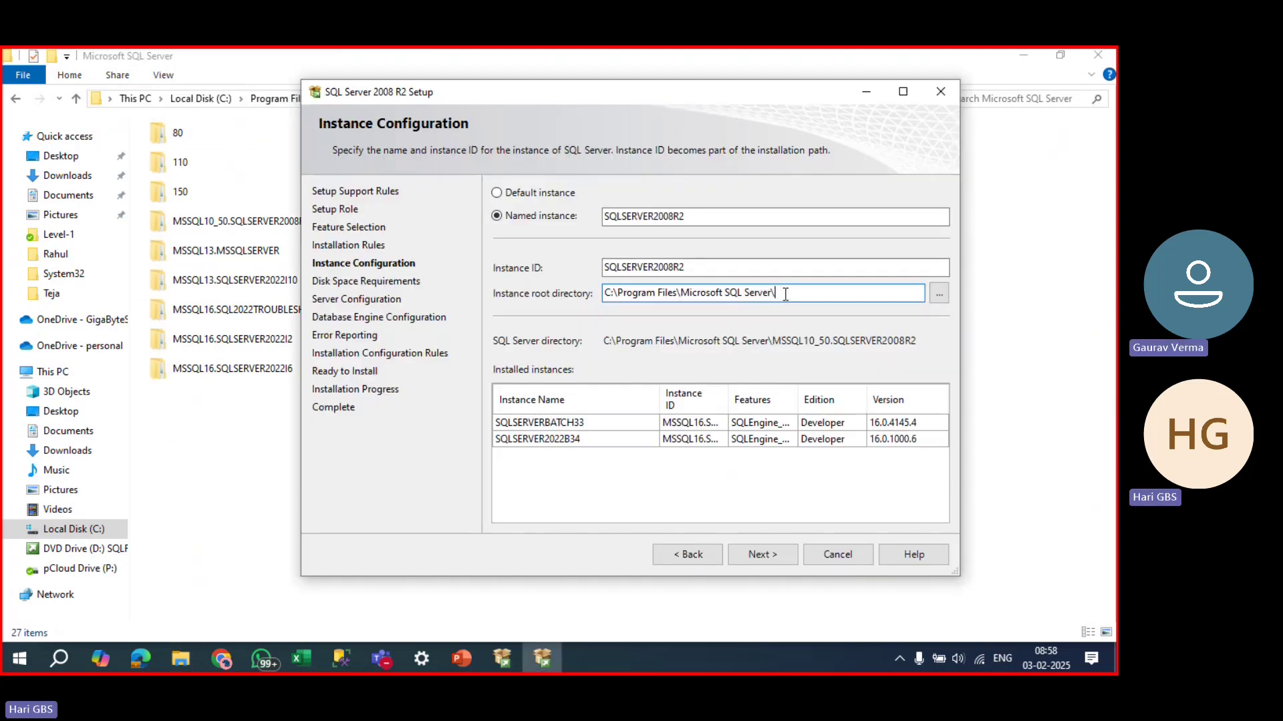
{"action": "left_click_drag", "start_coordinate": [777, 293], "coordinate": [592, 286]}
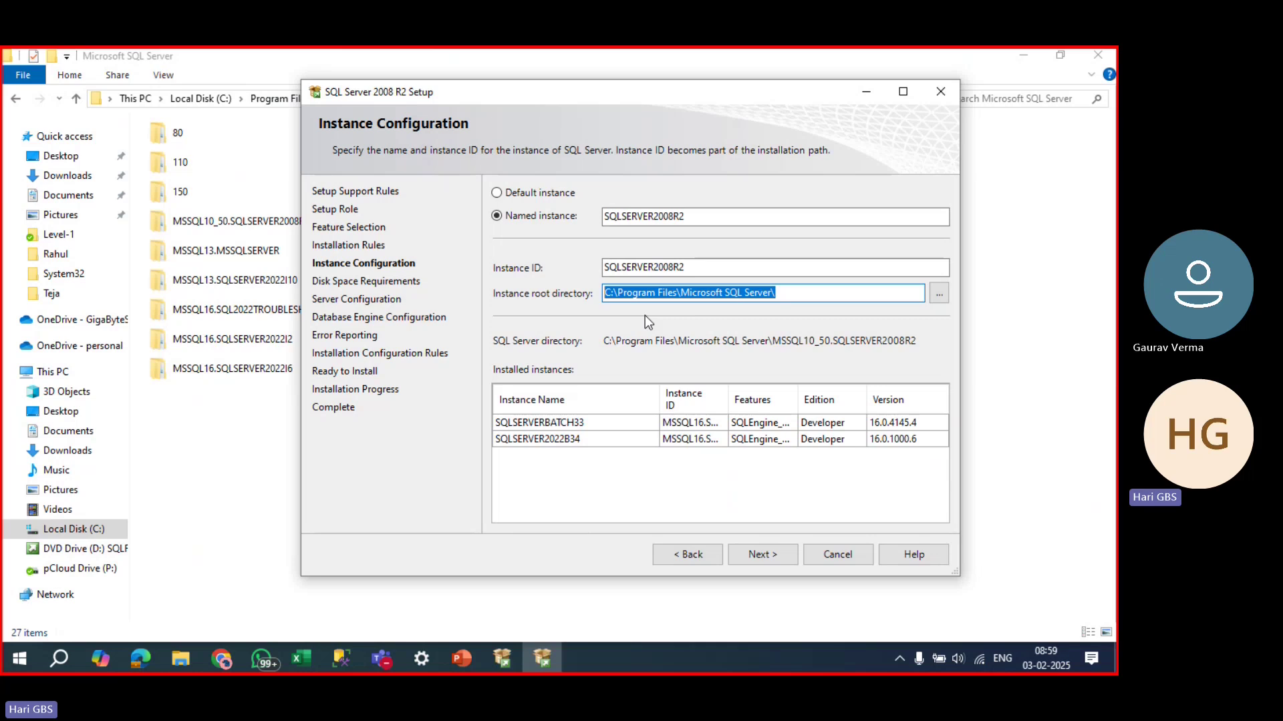
{"action": "left_click", "coordinate": [762, 556]}
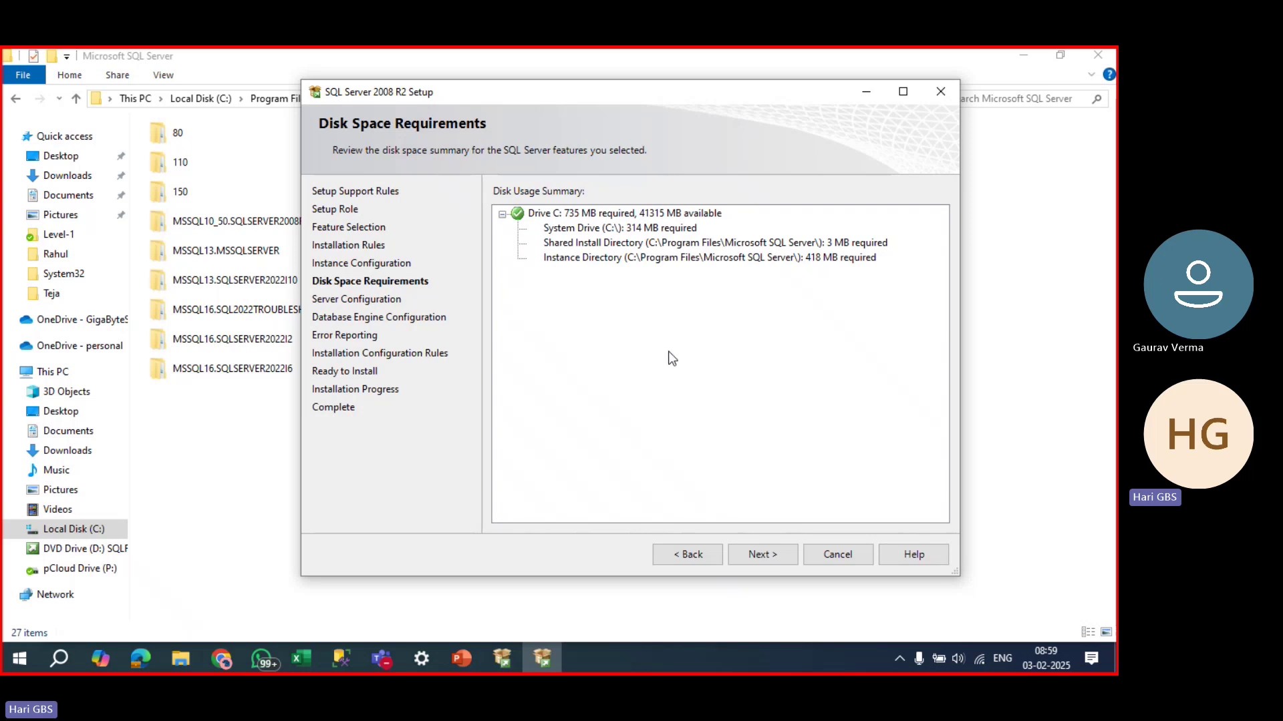
{"action": "left_click", "coordinate": [776, 559]}
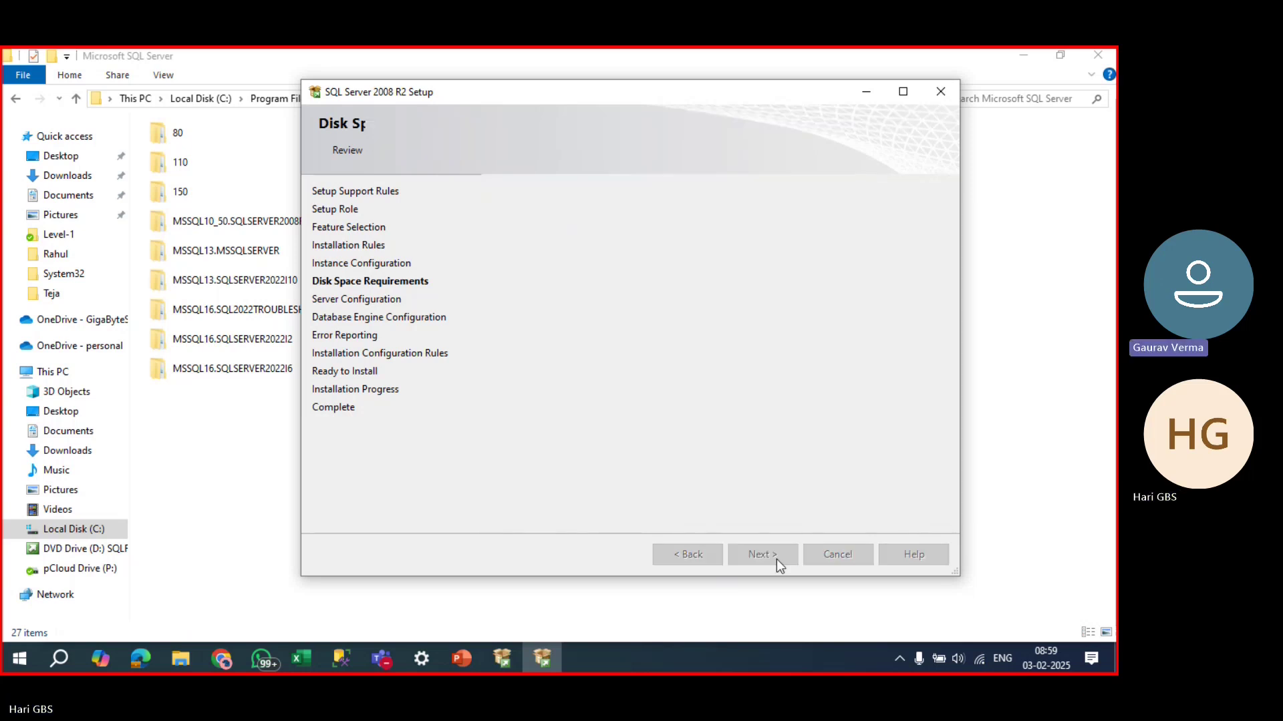
Open the Windows Services console to look up the built-in service accounts.
{"action": "left_click", "coordinate": [695, 263]}
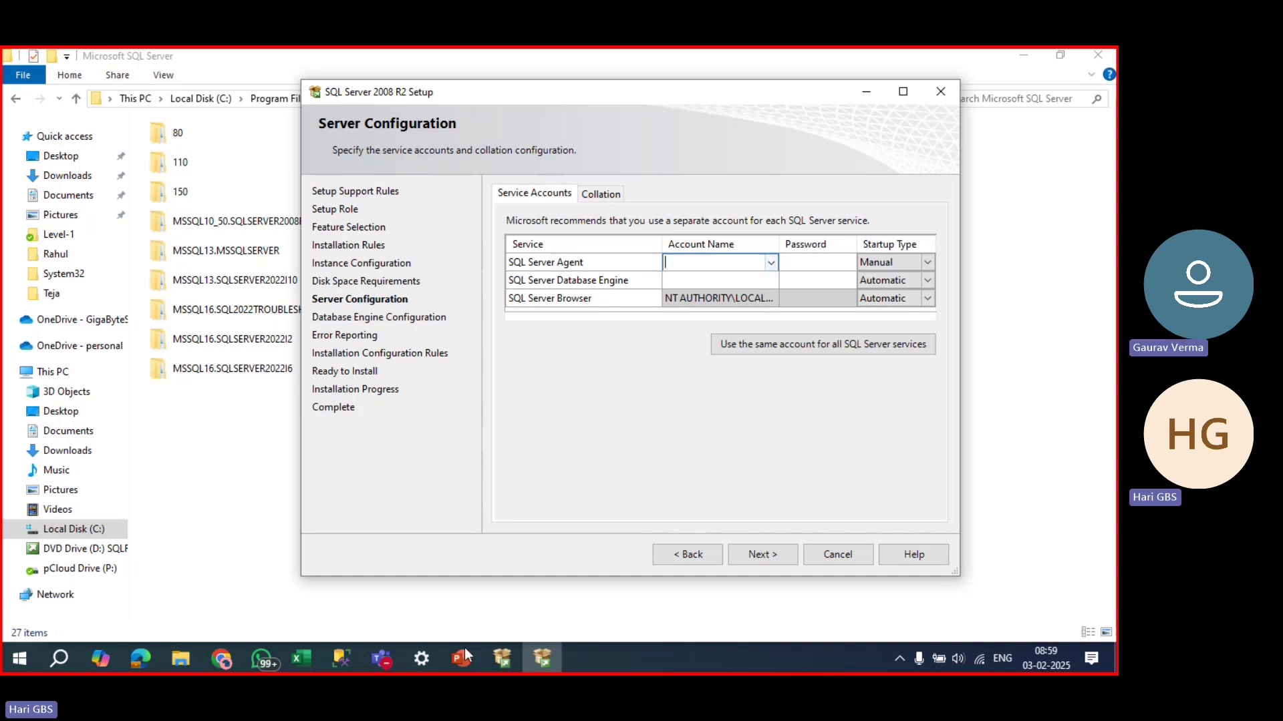
{"action": "left_click", "coordinate": [422, 656]}
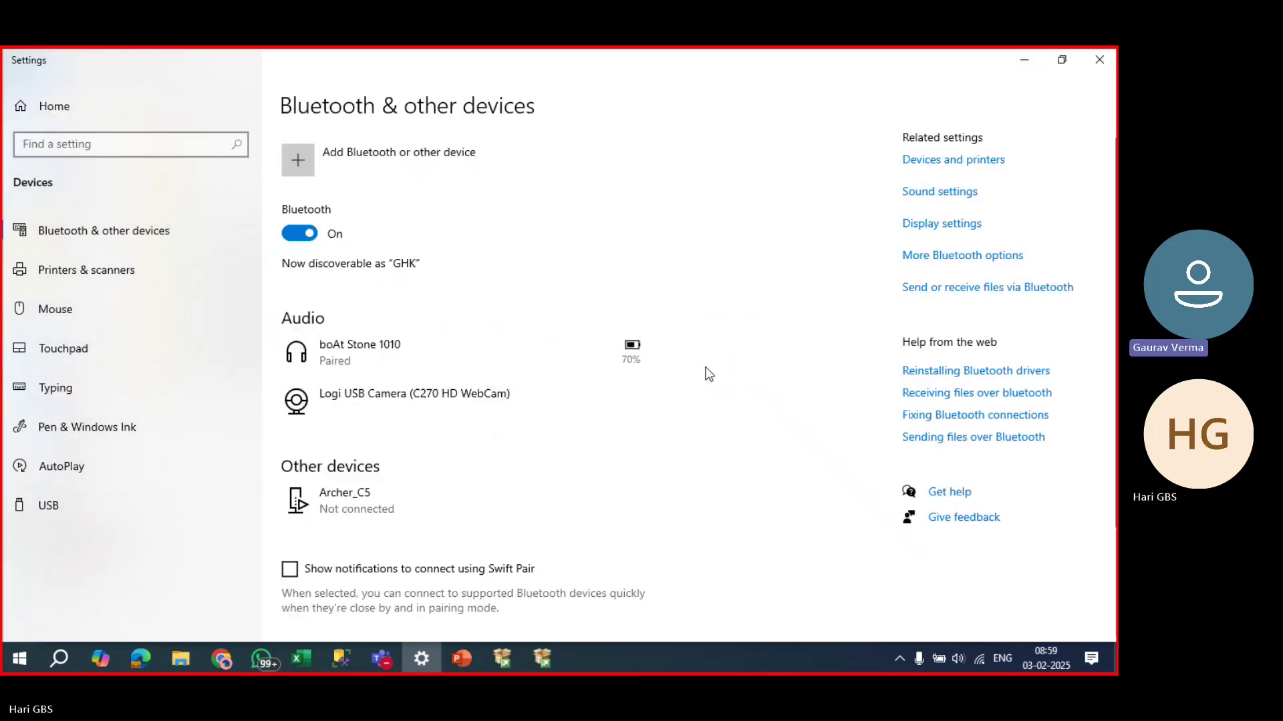
{"action": "key", "text": "super+r"}
{"action": "type", "text": "ER"}
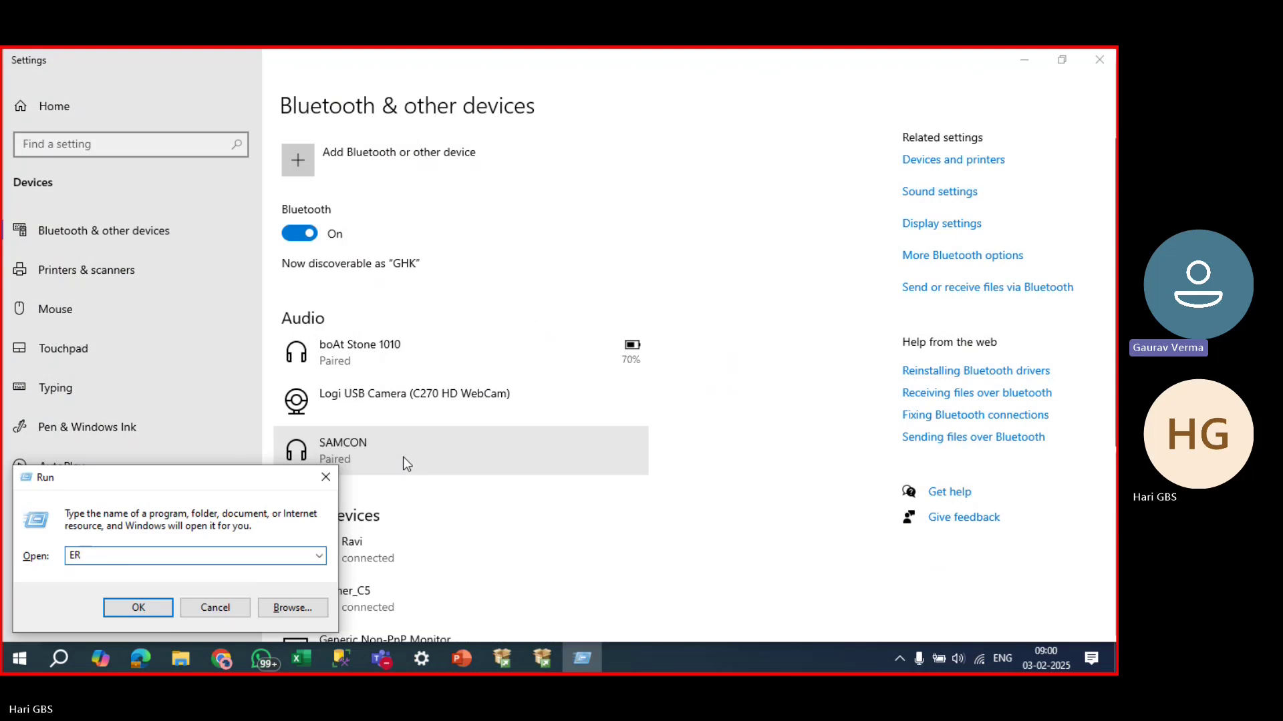
{"action": "key", "text": "BackSpace"}
{"action": "key", "text": "BackSpace"}
{"action": "type", "text": "SER"}
{"action": "key", "text": "Down"}
{"action": "key", "text": "Return"}
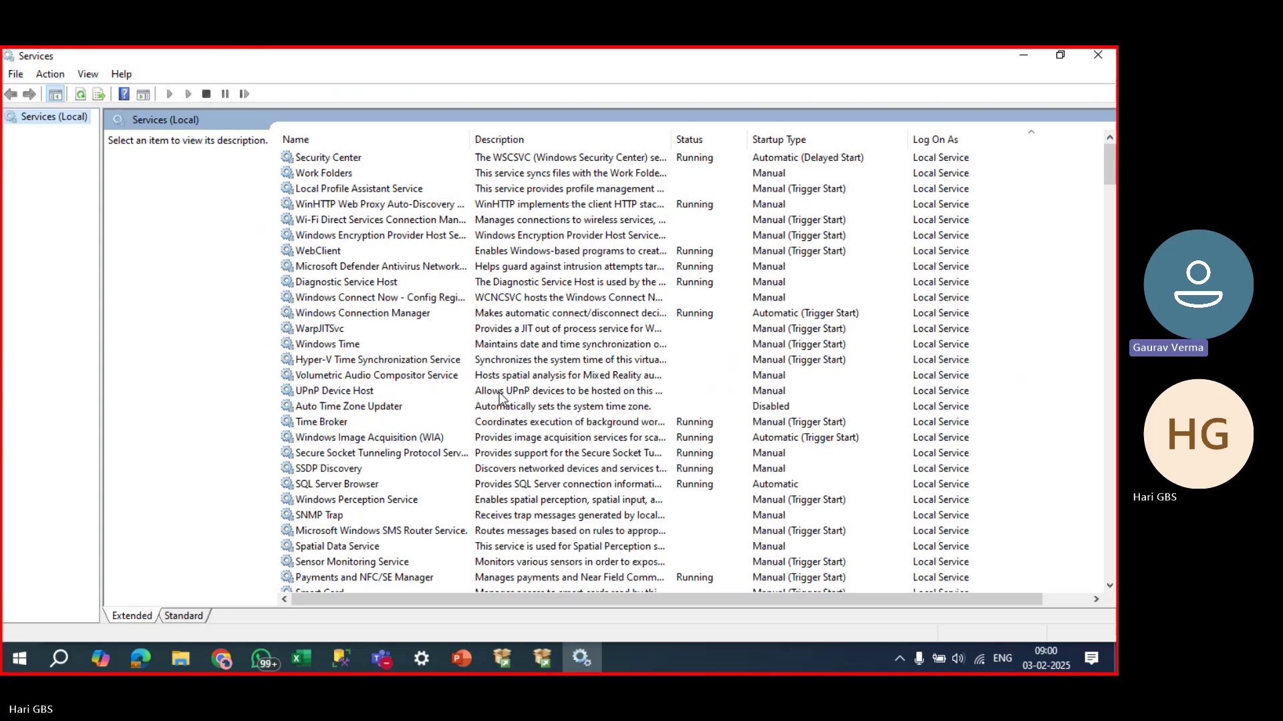
Compare services that log on as Local Service with those that log on as Local System.
{"action": "left_click", "coordinate": [959, 159]}
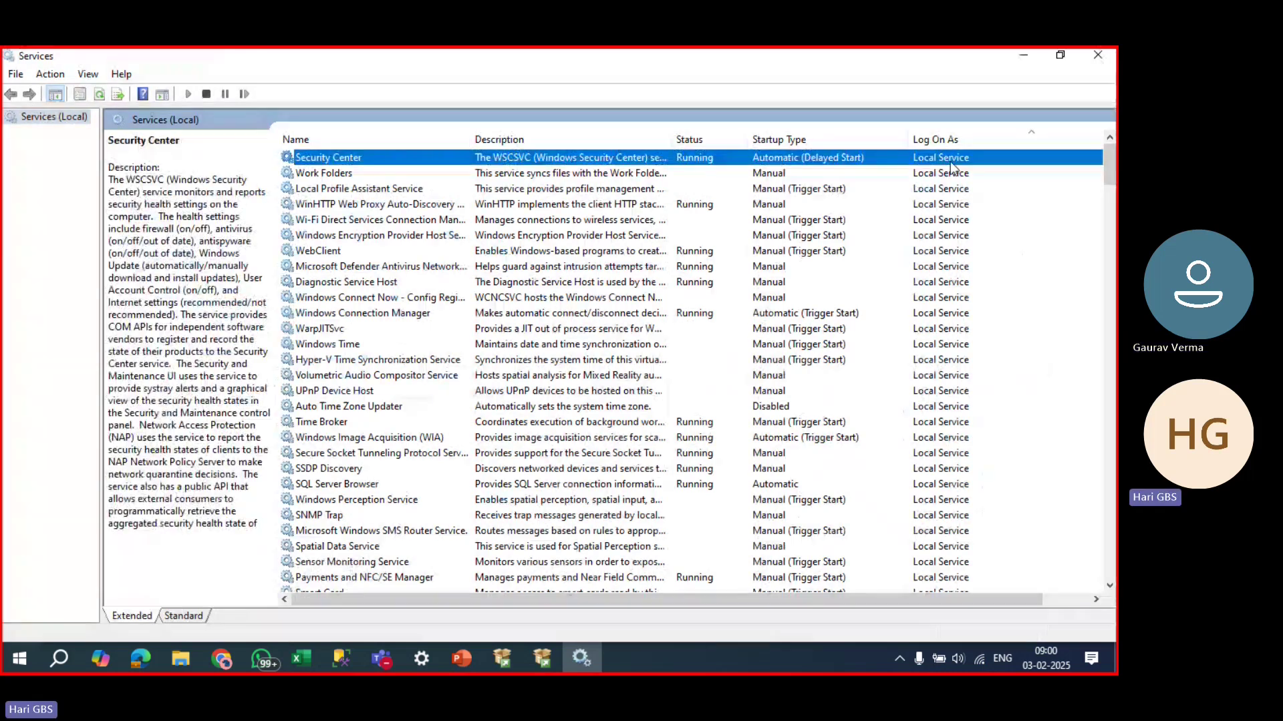
{"action": "scroll", "coordinate": [939, 211], "scroll_direction": "down", "scroll_amount": 20}
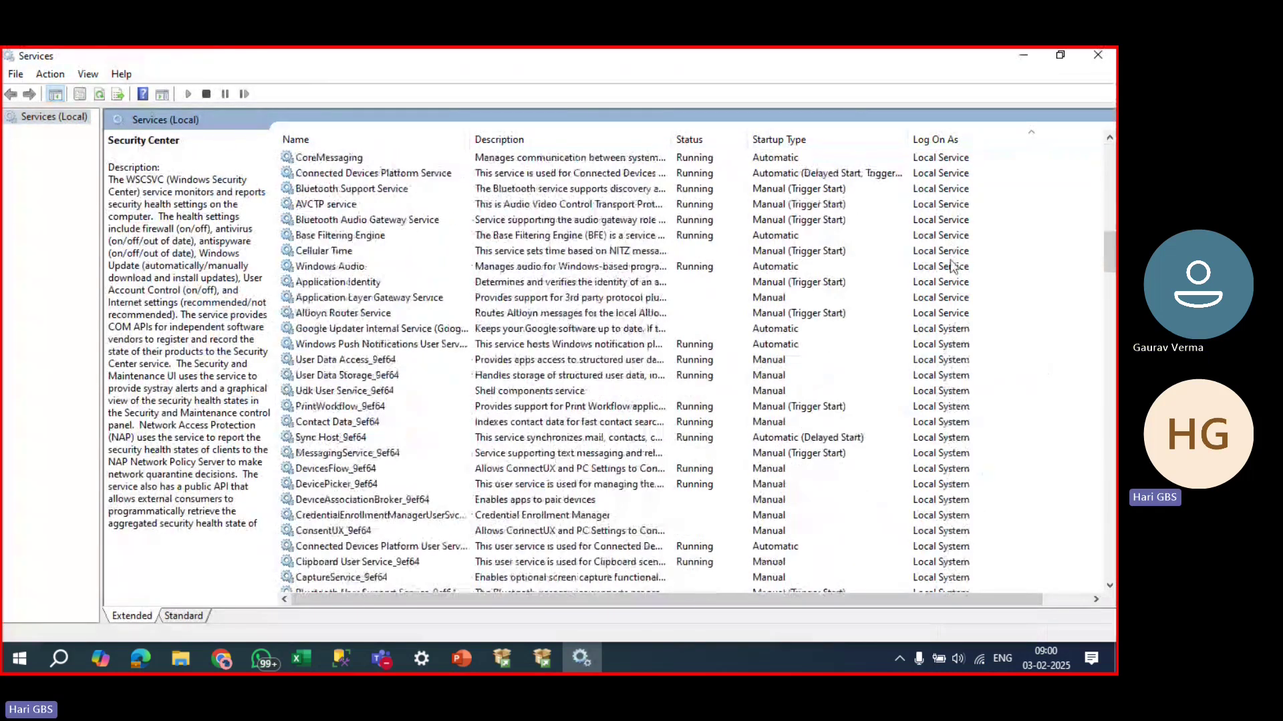
{"action": "left_click", "coordinate": [951, 269]}
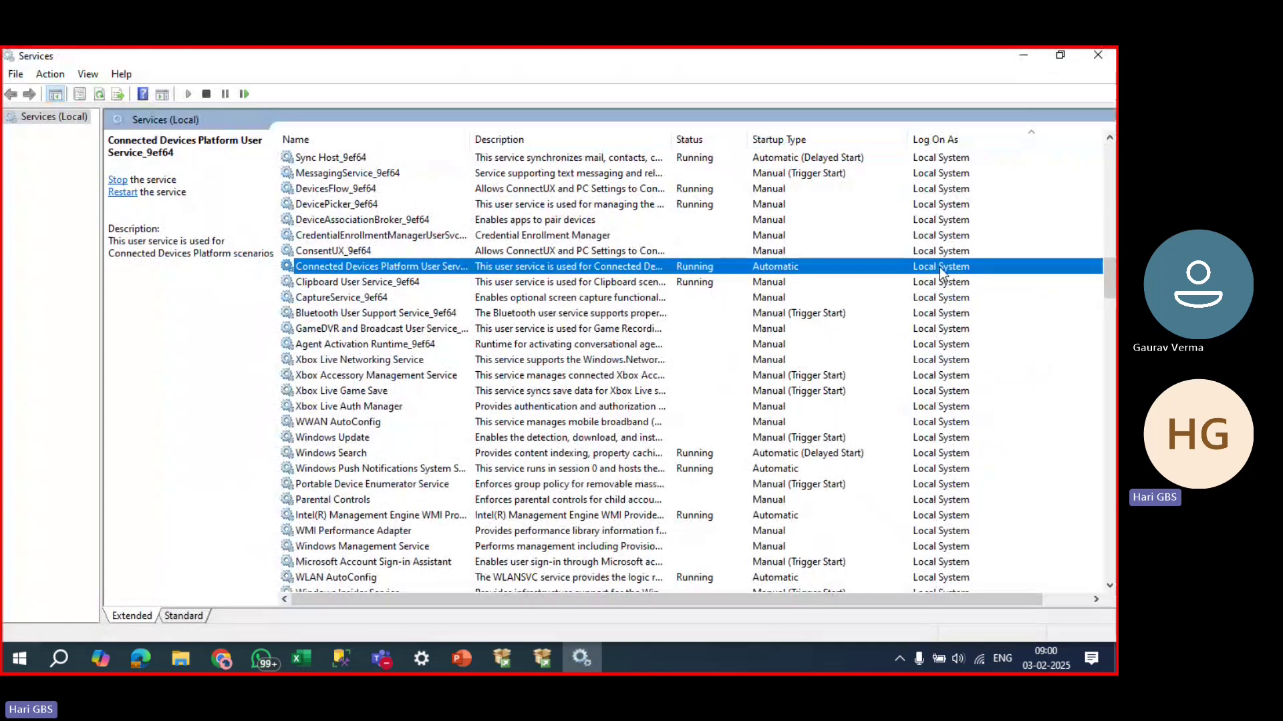
Return to SQL Server Setup and set the SQL Server Agent account to NT AUTHORITY\SYSTEM.
{"action": "left_click", "coordinate": [1026, 59]}
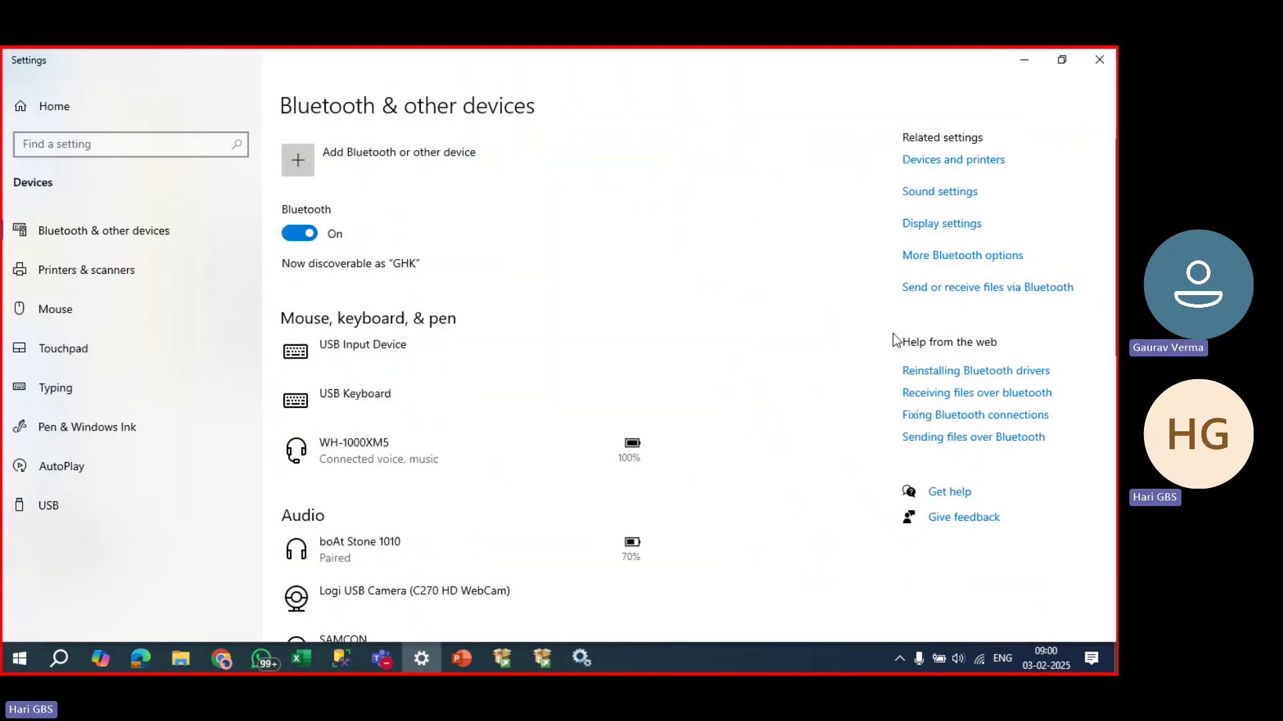
{"action": "left_click", "coordinate": [1024, 58]}
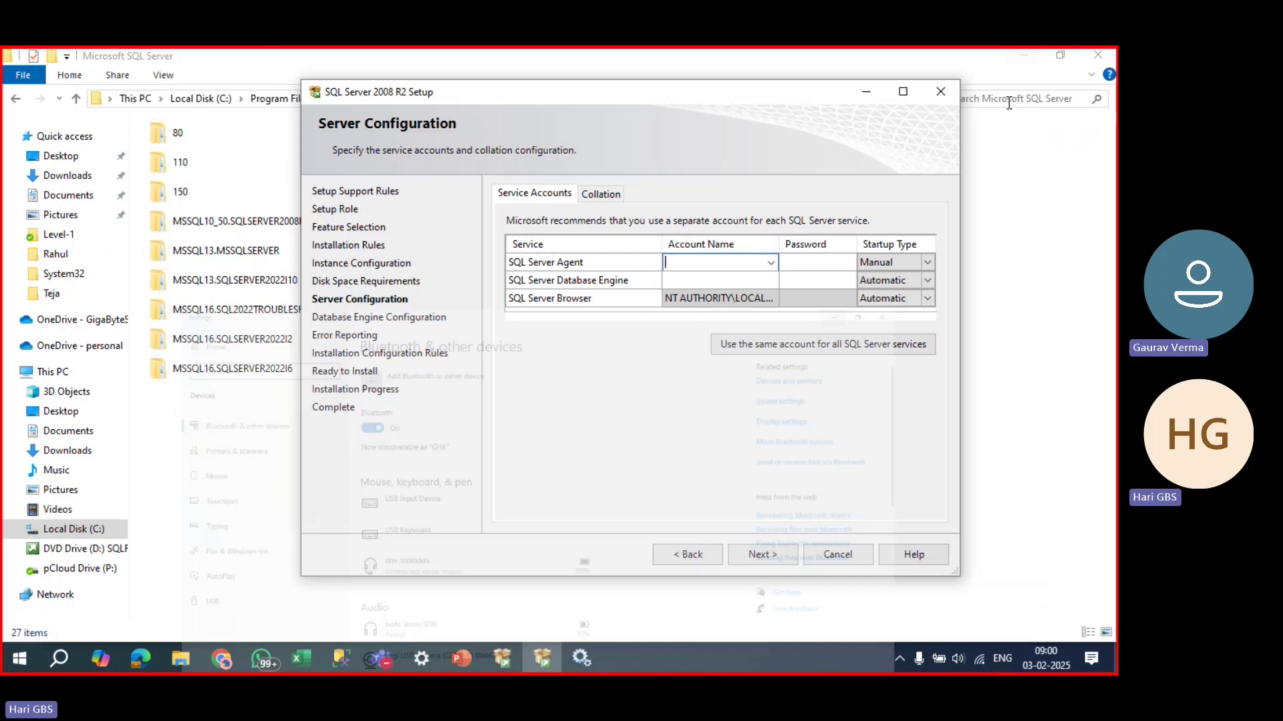
{"action": "left_click", "coordinate": [772, 262]}
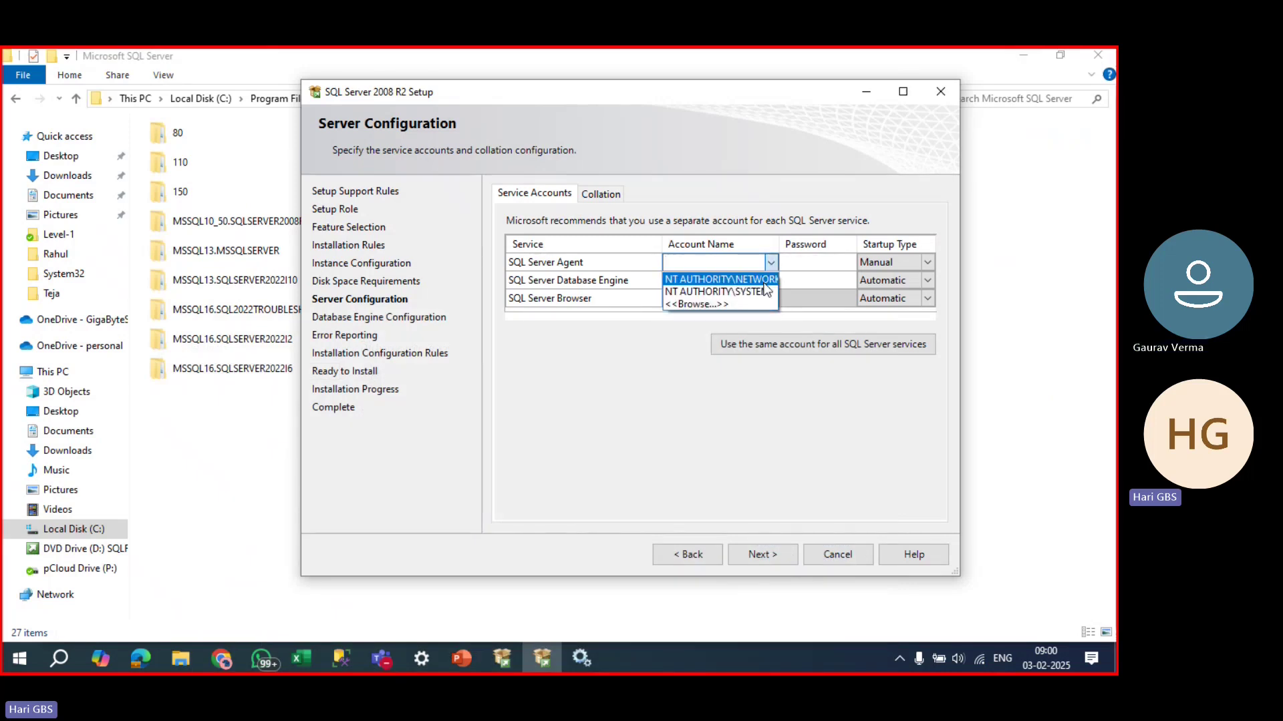
{"action": "left_click", "coordinate": [721, 291]}
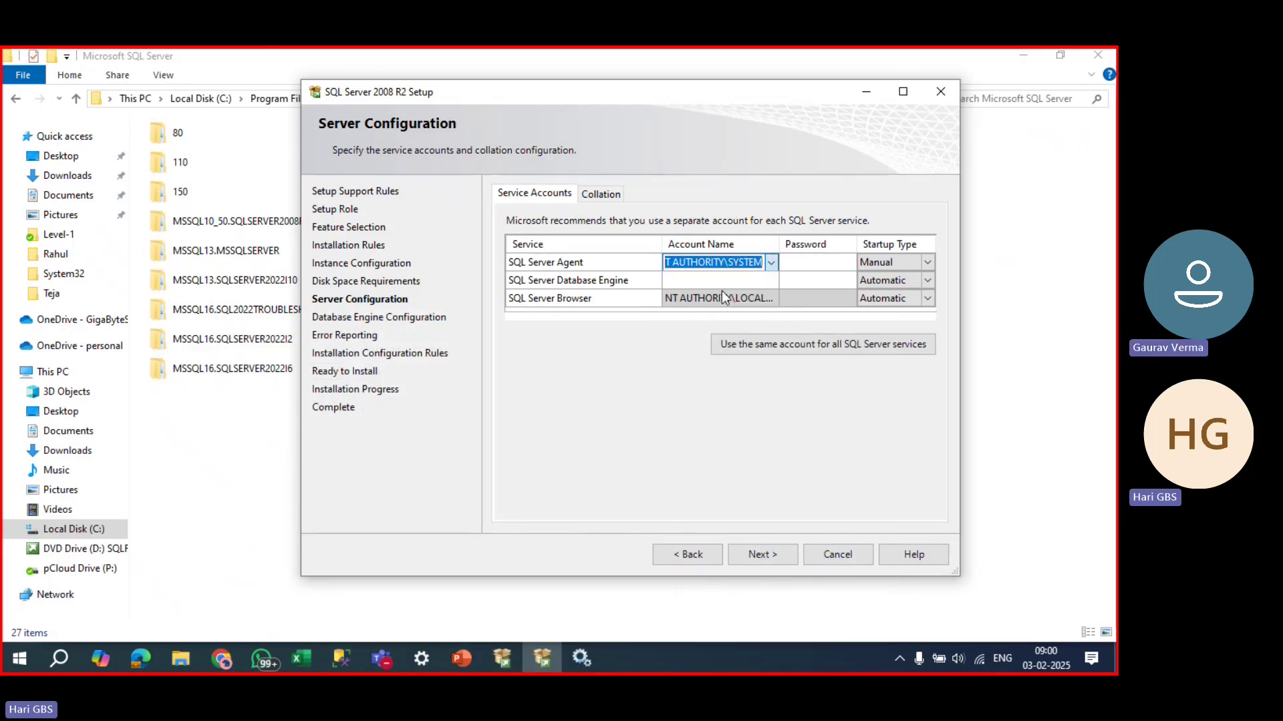
In the PowerPoint comparison table, highlight the Service Account entries Local System for 2005 and NT Authority\SYSTEM for 2008.
{"action": "left_click", "coordinate": [471, 658]}
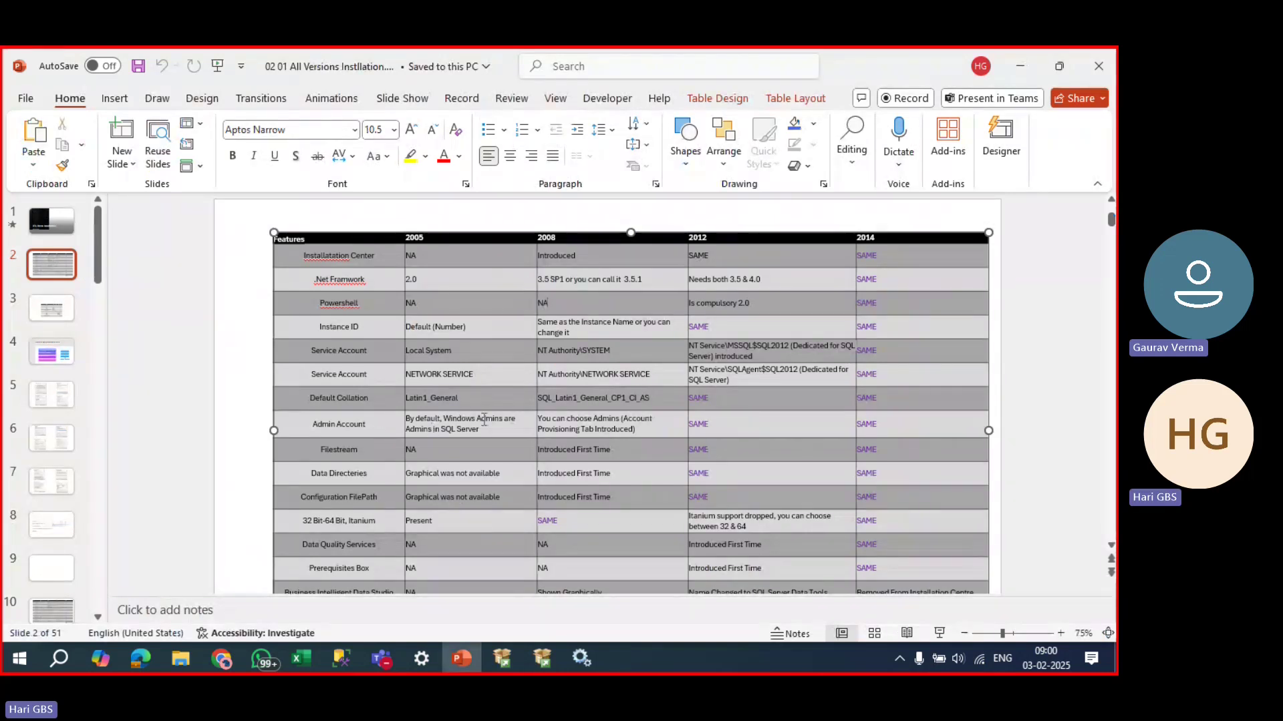
{"action": "left_click_drag", "start_coordinate": [475, 352], "coordinate": [409, 351]}
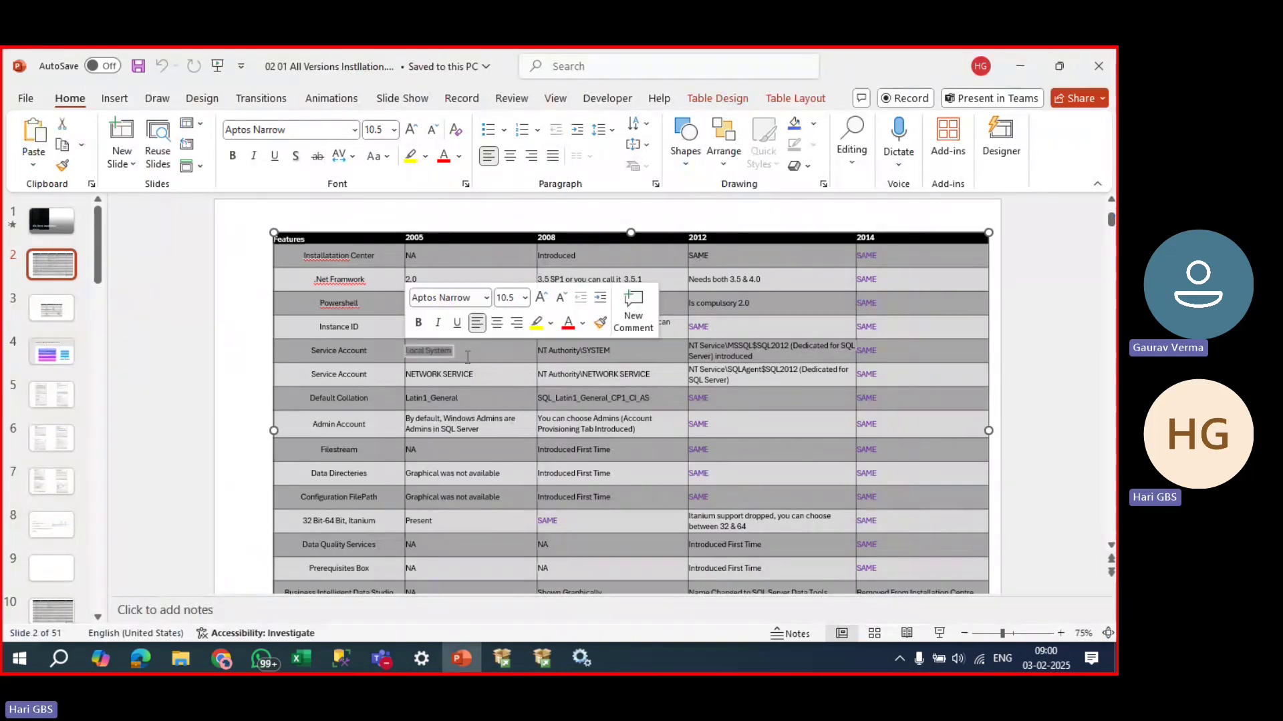
{"action": "left_click_drag", "start_coordinate": [612, 351], "coordinate": [545, 353]}
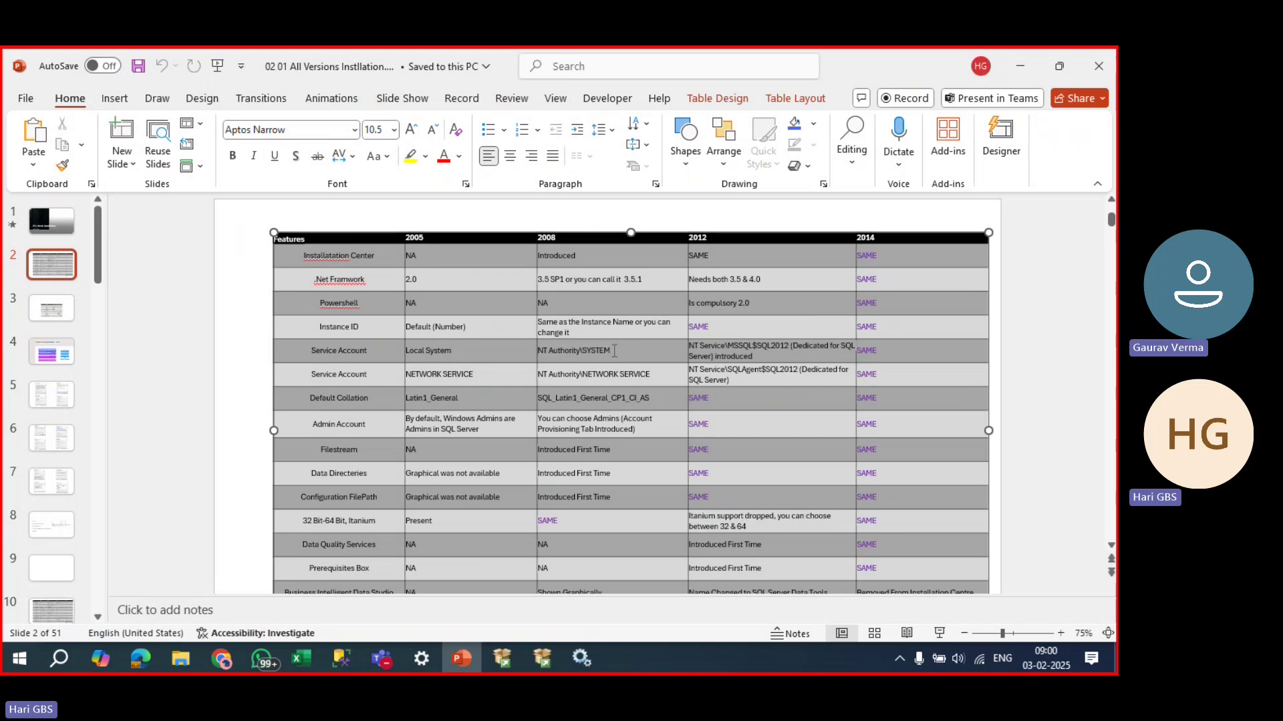
{"action": "left_click_drag", "start_coordinate": [610, 351], "coordinate": [553, 347]}
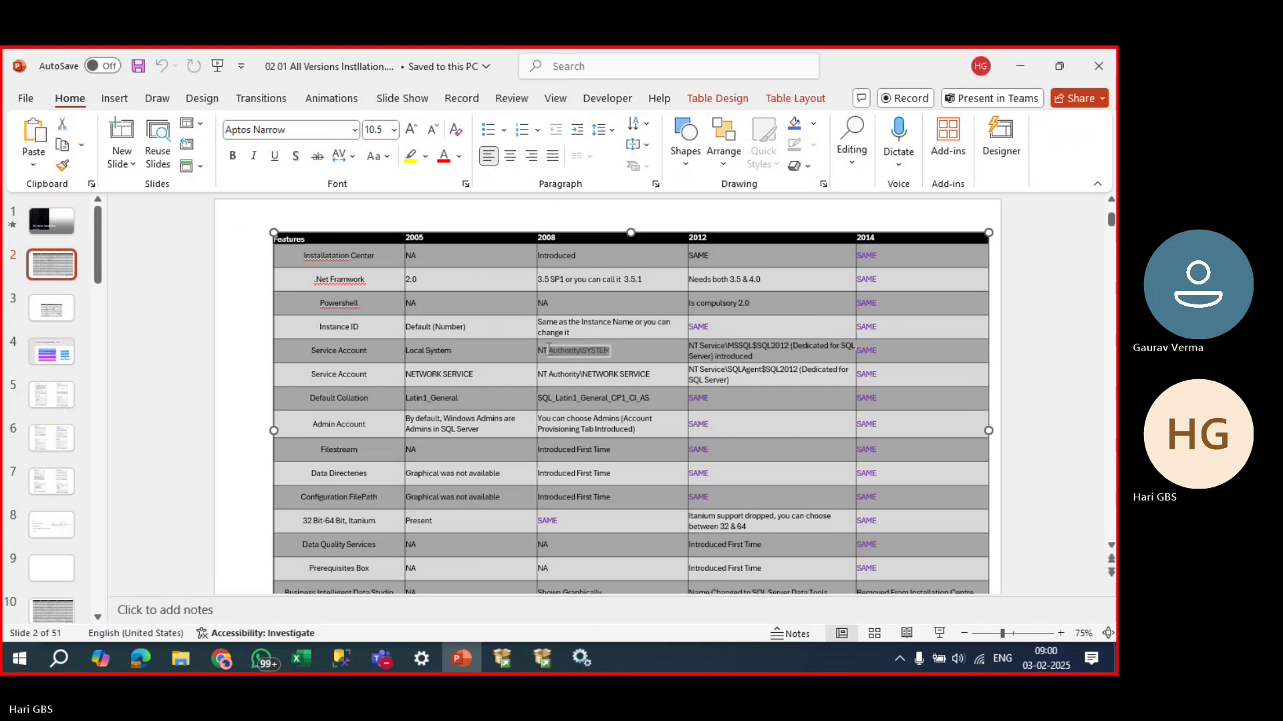
{"action": "left_click_drag", "start_coordinate": [453, 350], "coordinate": [405, 350]}
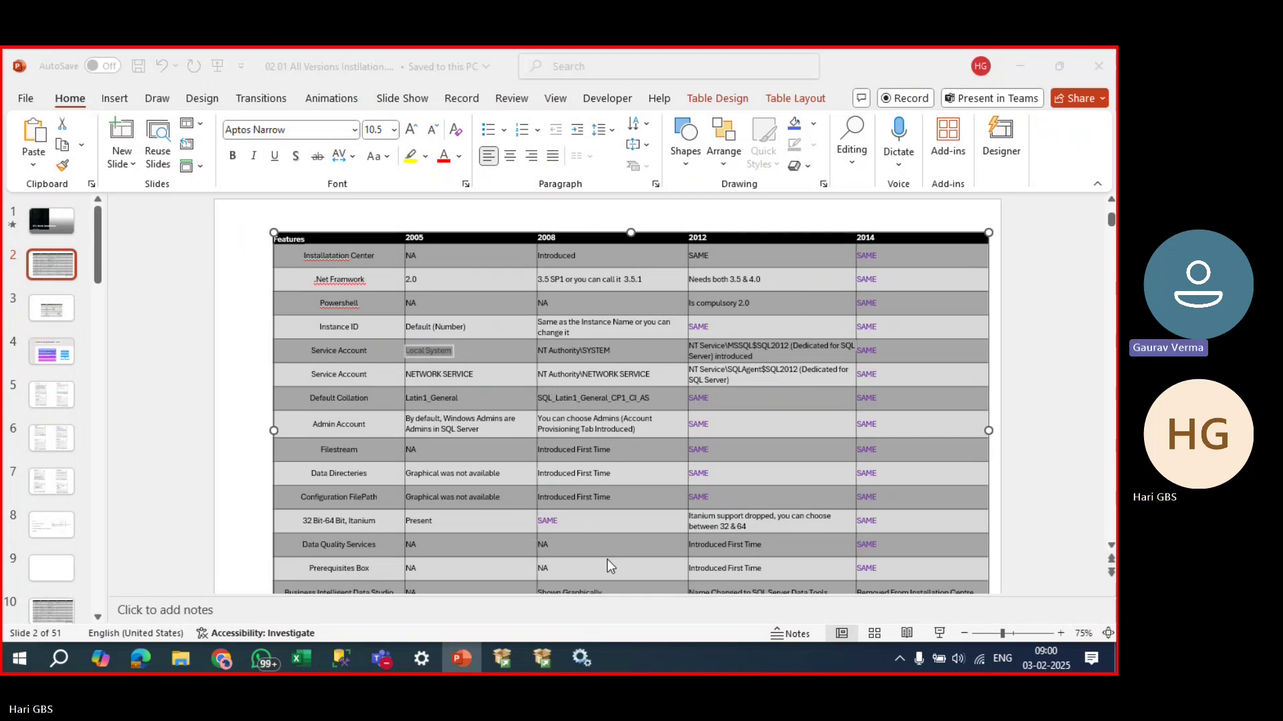
Switch back to SQL Server Setup and set the SQL Server Database Engine account to NT AUTHORITY\SYSTEM.
{"action": "key", "text": "alt+Tab"}
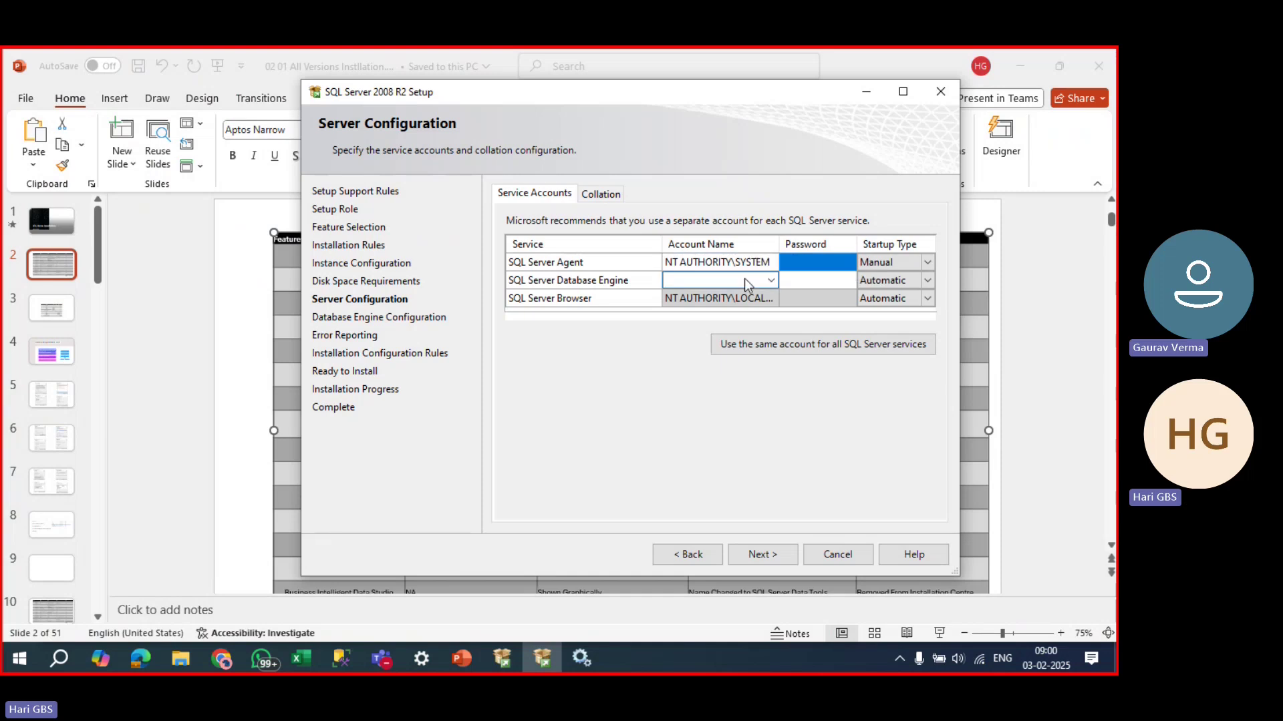
{"action": "left_click", "coordinate": [765, 280]}
{"action": "left_click", "coordinate": [769, 281]}
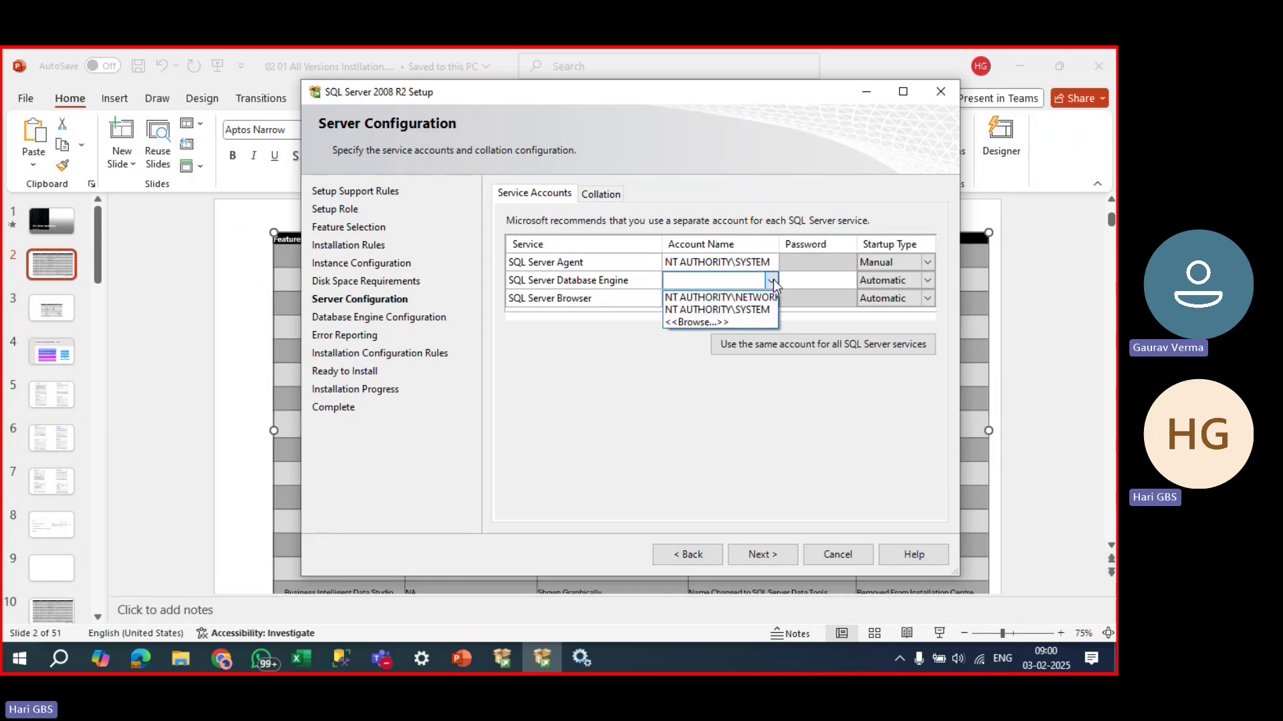
{"action": "left_click", "coordinate": [759, 311]}
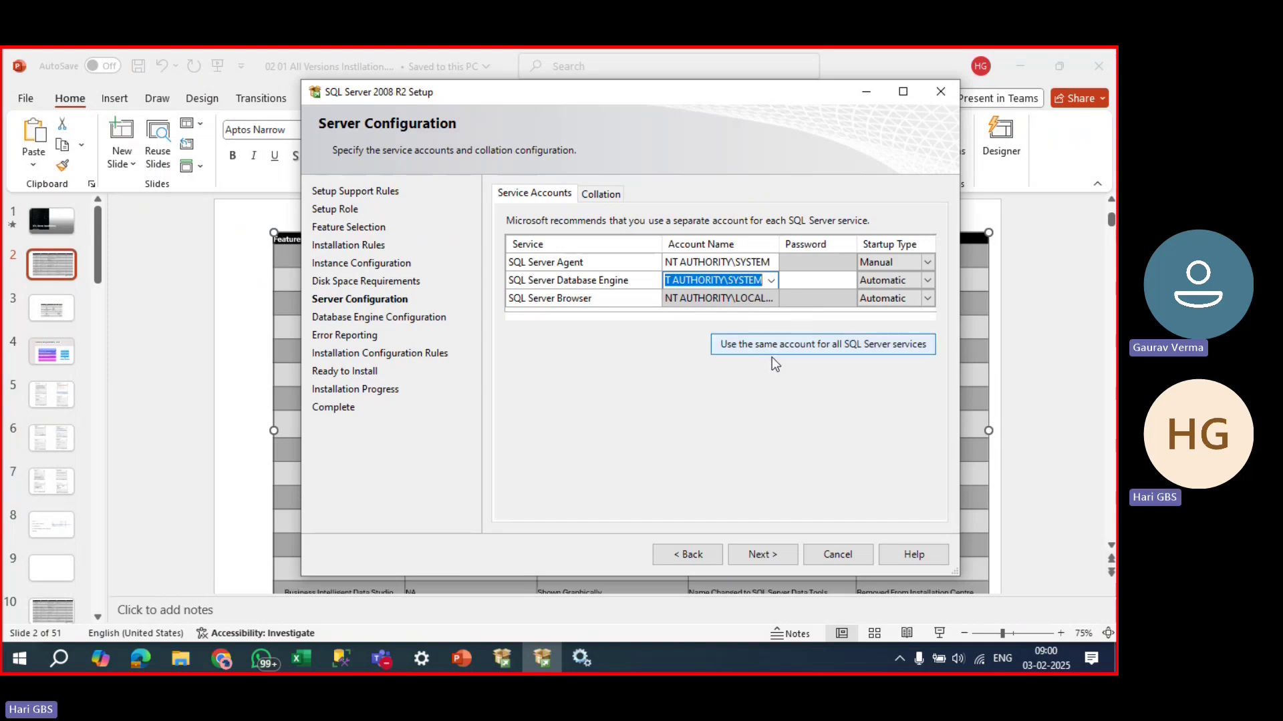
Show the Database Engine collation settings and highlight the collation name.
{"action": "left_click", "coordinate": [600, 193]}
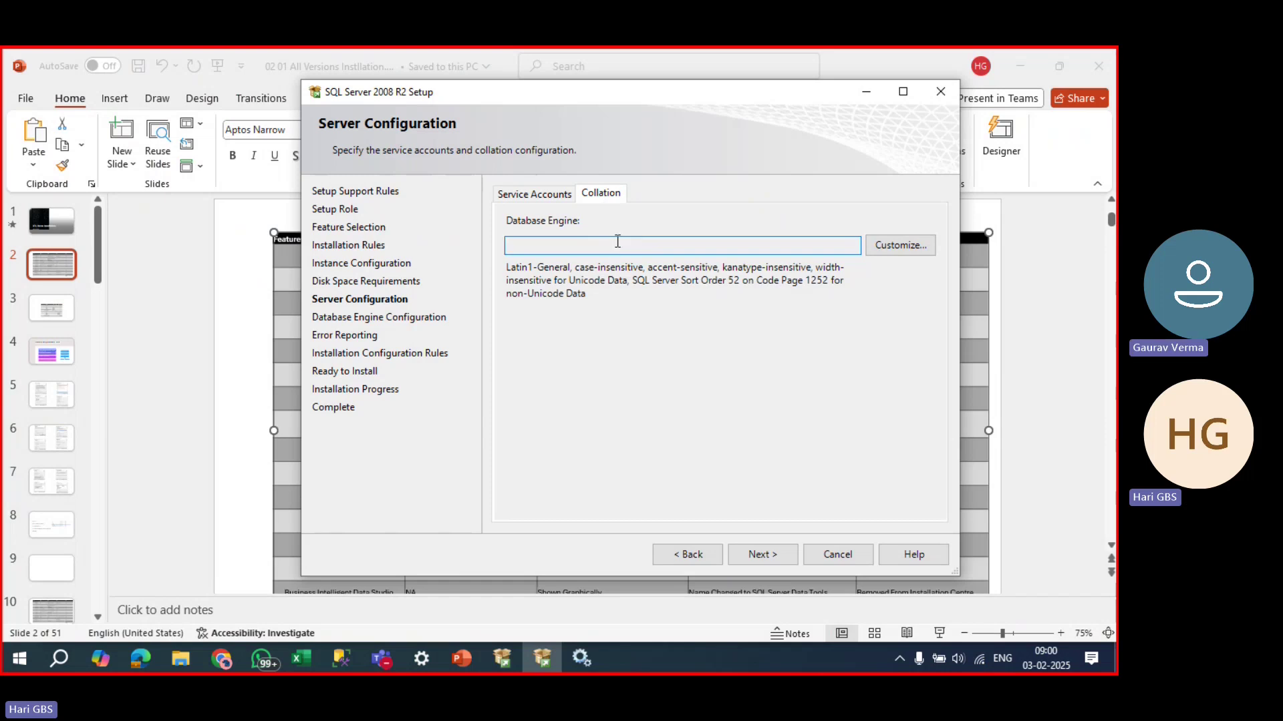
{"action": "double_click", "coordinate": [615, 245]}
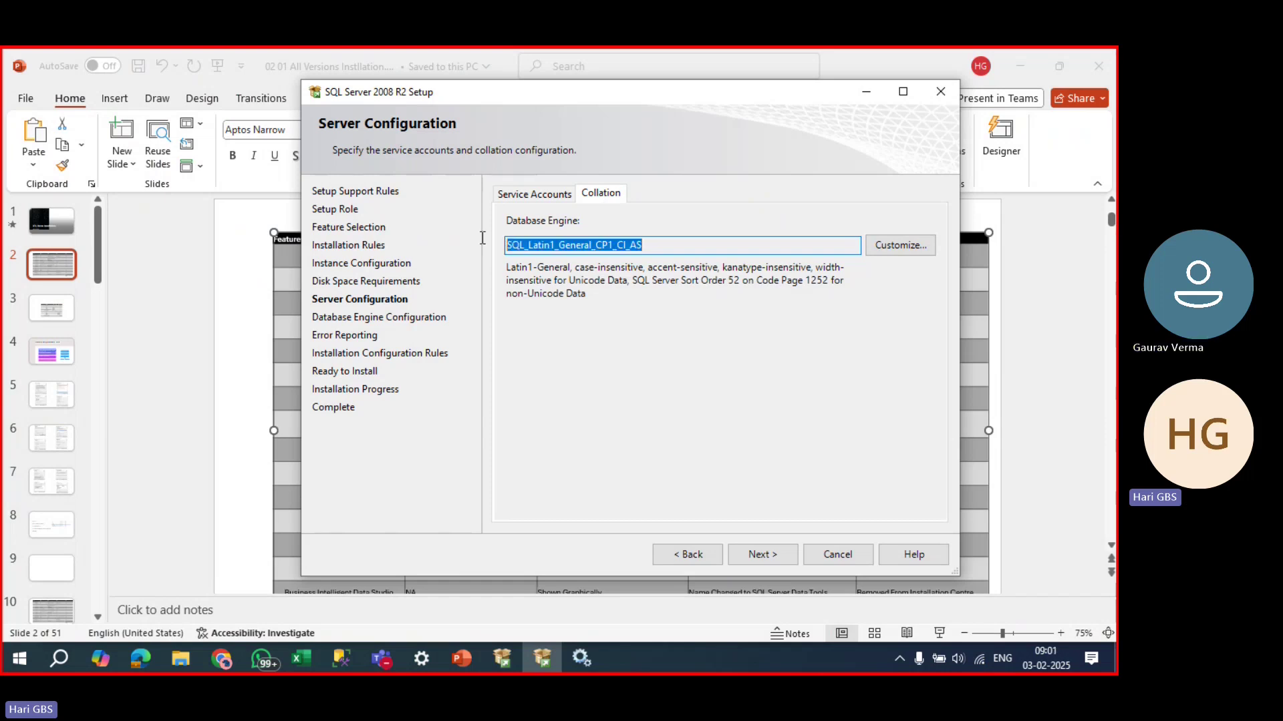
{"action": "left_click", "coordinate": [556, 246]}
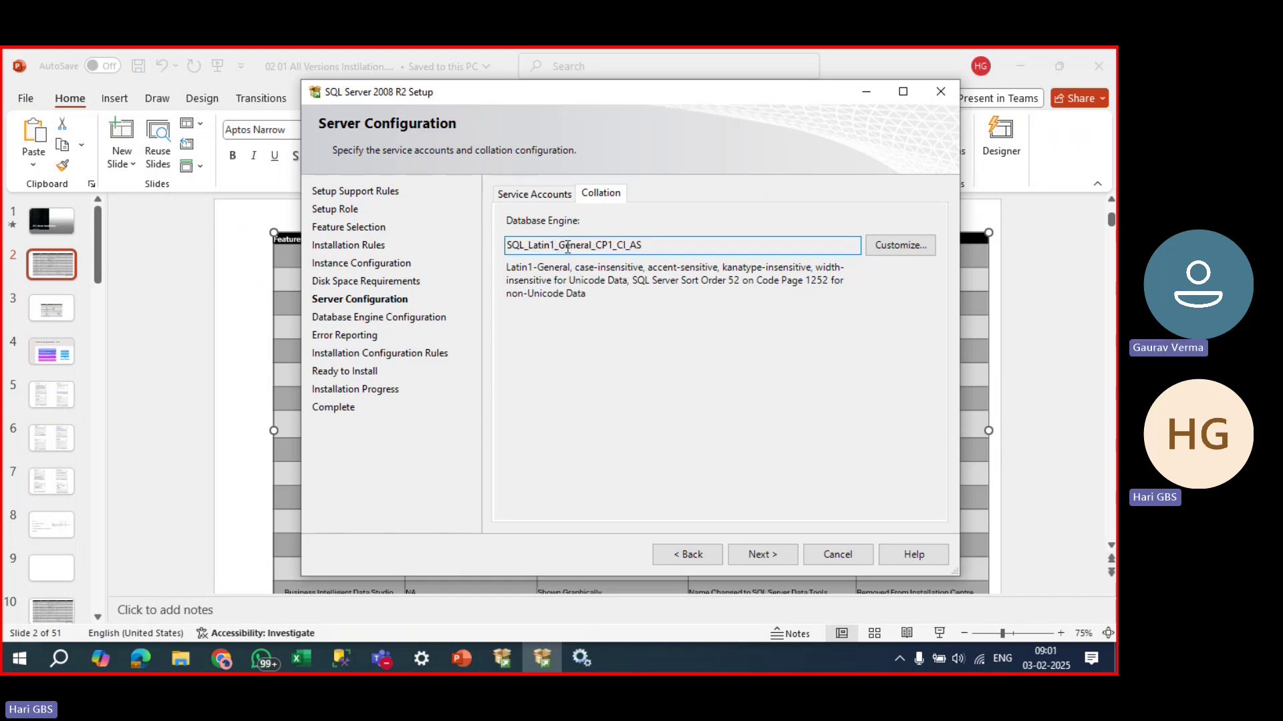
Highlight SQL_Latin1_General in the collation name and switch to PowerPoint to find the SQL Server 2005 Collation Settings screenshot on slide 7.
{"action": "left_click_drag", "start_coordinate": [592, 245], "coordinate": [446, 245]}
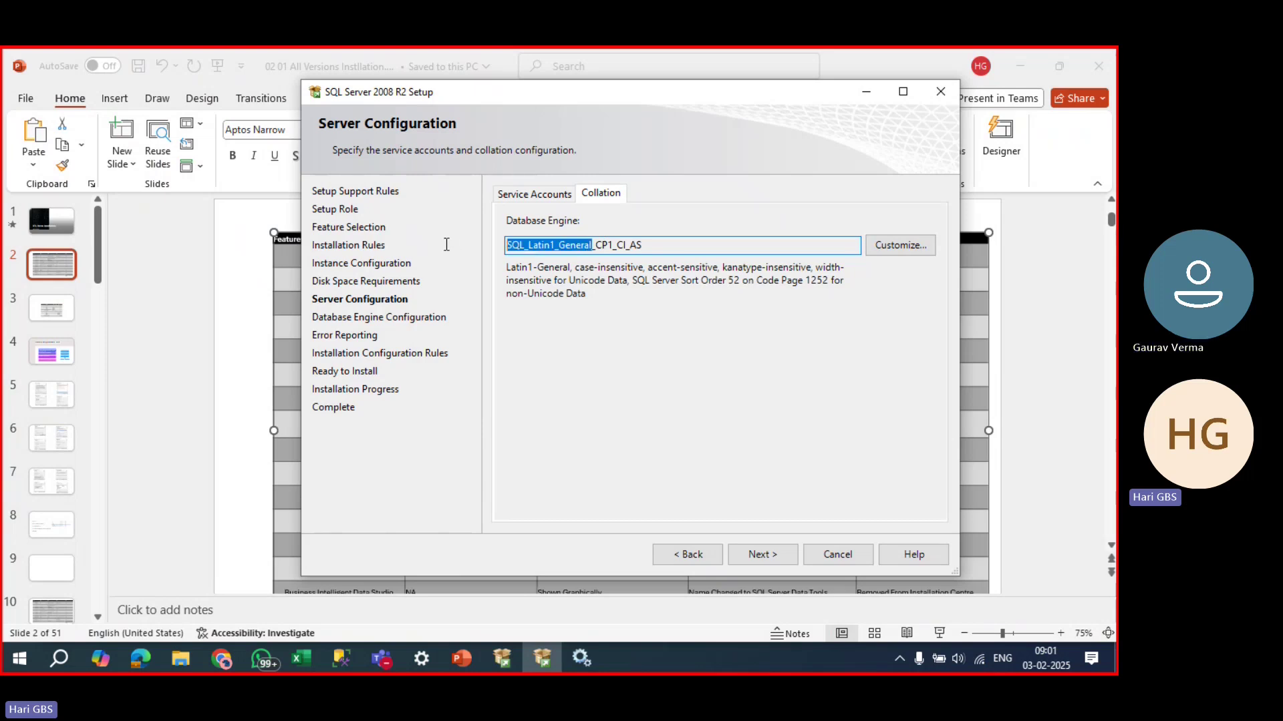
{"action": "key", "text": "alt+Tab"}
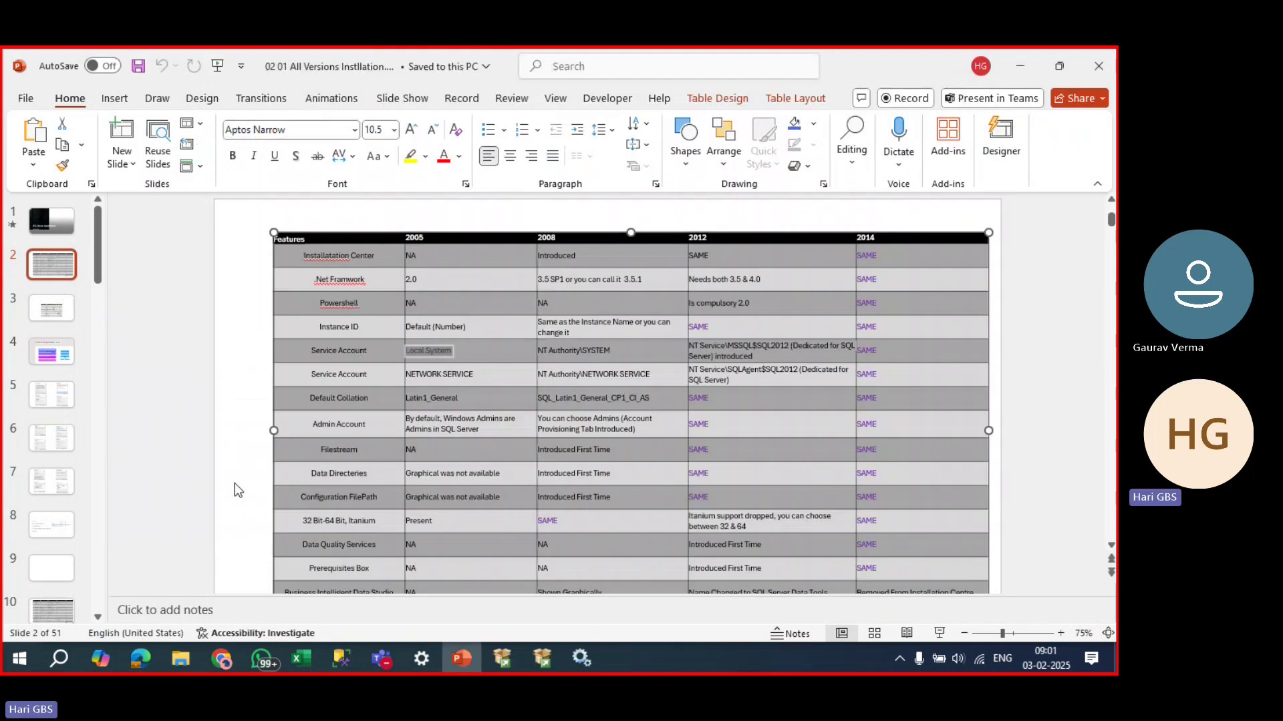
{"action": "left_click", "coordinate": [51, 394]}
{"action": "left_click", "coordinate": [60, 437]}
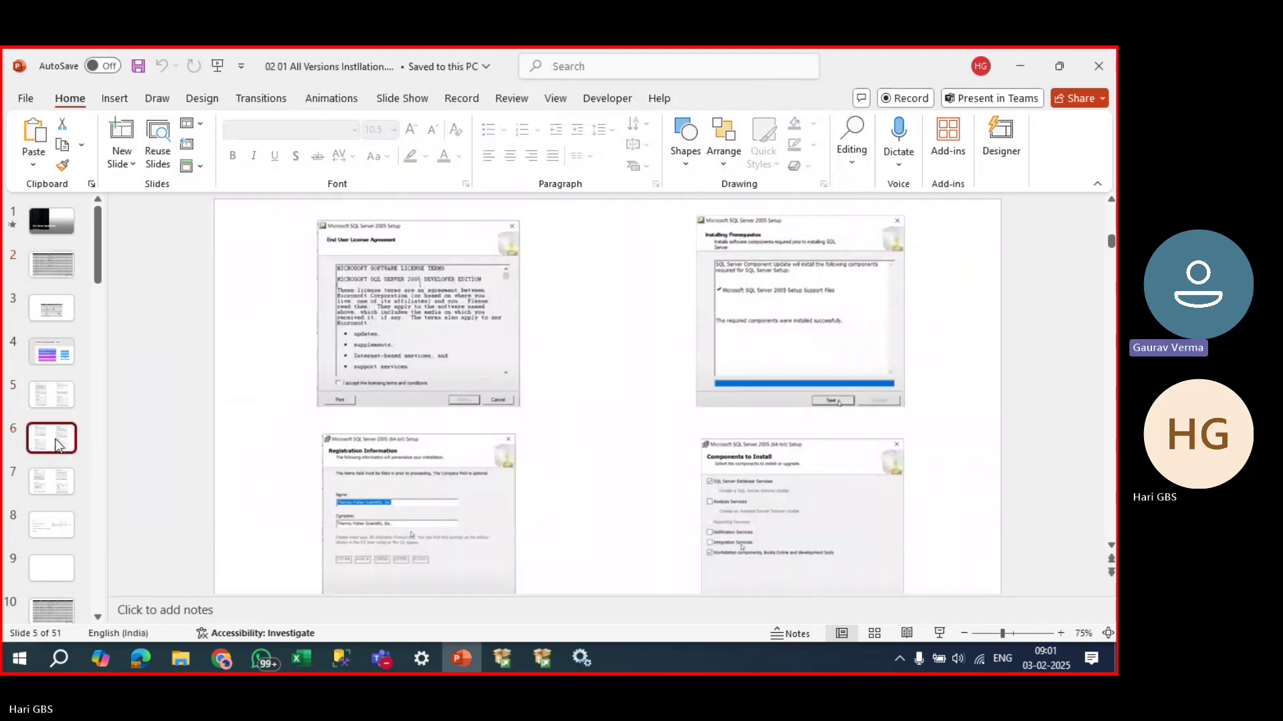
{"action": "left_click", "coordinate": [36, 480]}
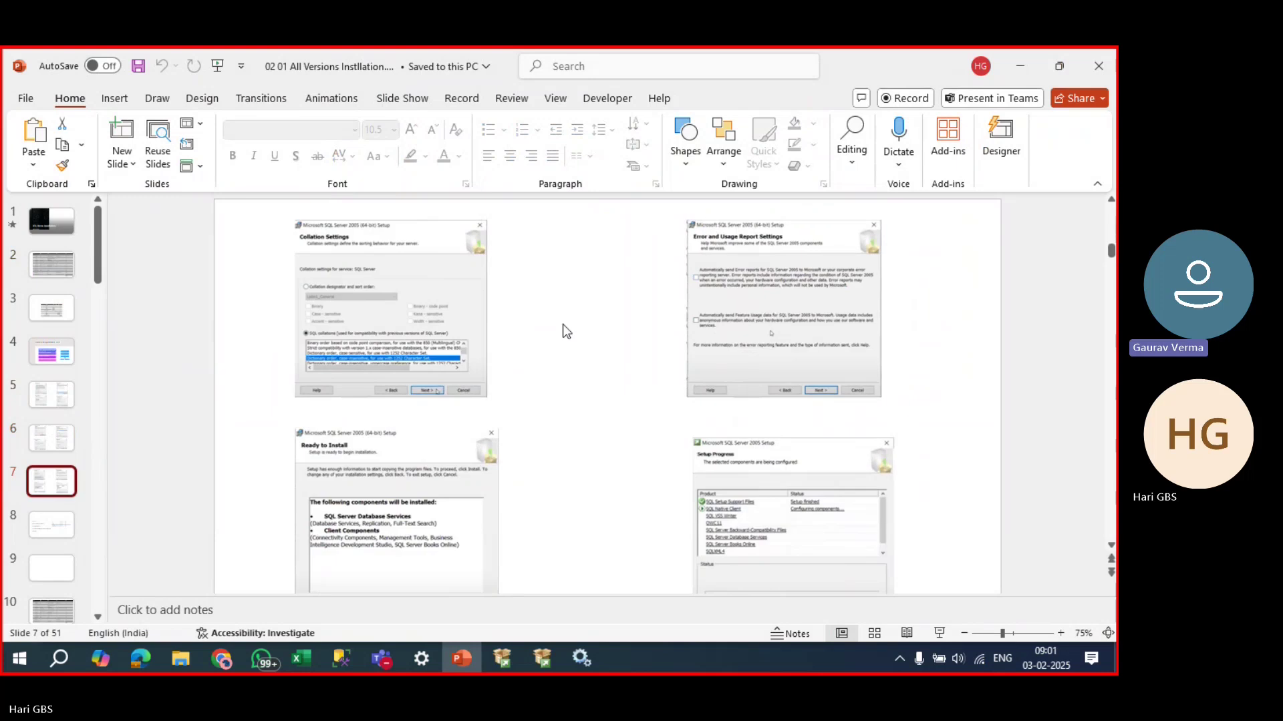
Copy the SQL Server 2005 Collation Settings screenshot from slide 7 onto a new slide directly after it.
{"action": "left_click", "coordinate": [414, 343]}
{"action": "left_click", "coordinate": [63, 480]}
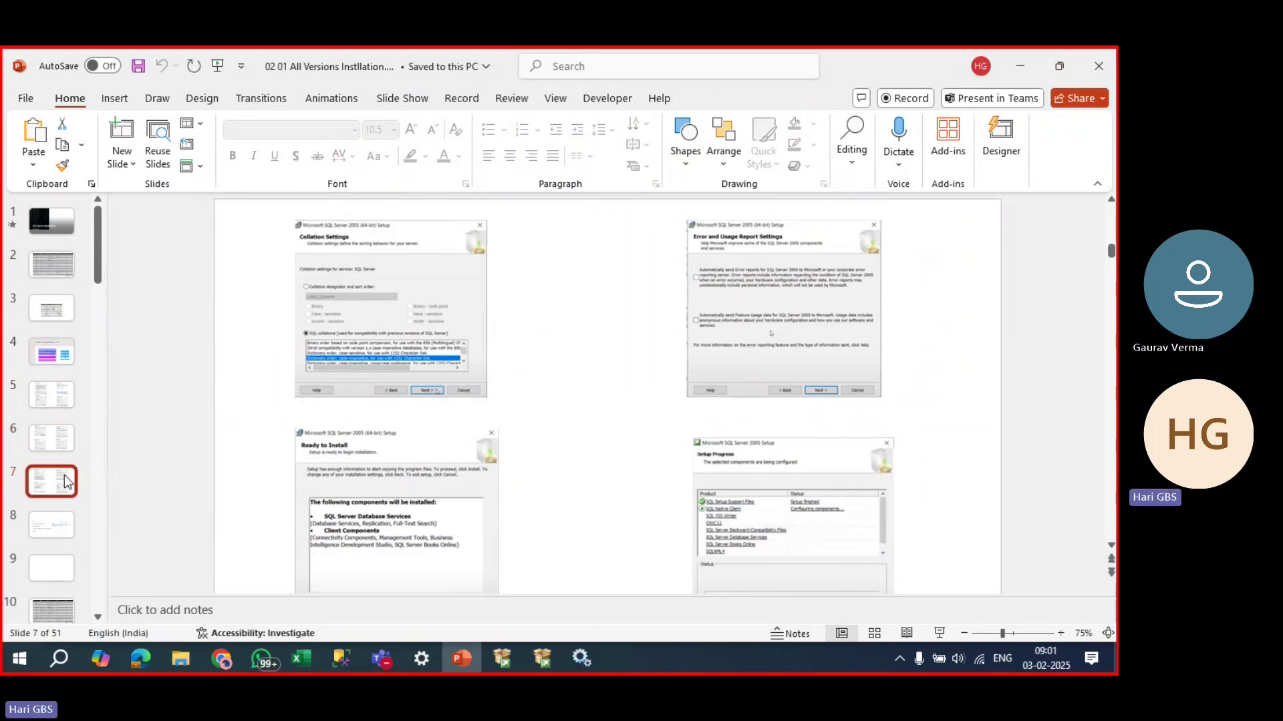
{"action": "key", "text": "Return"}
{"action": "key", "text": "ctrl+v"}
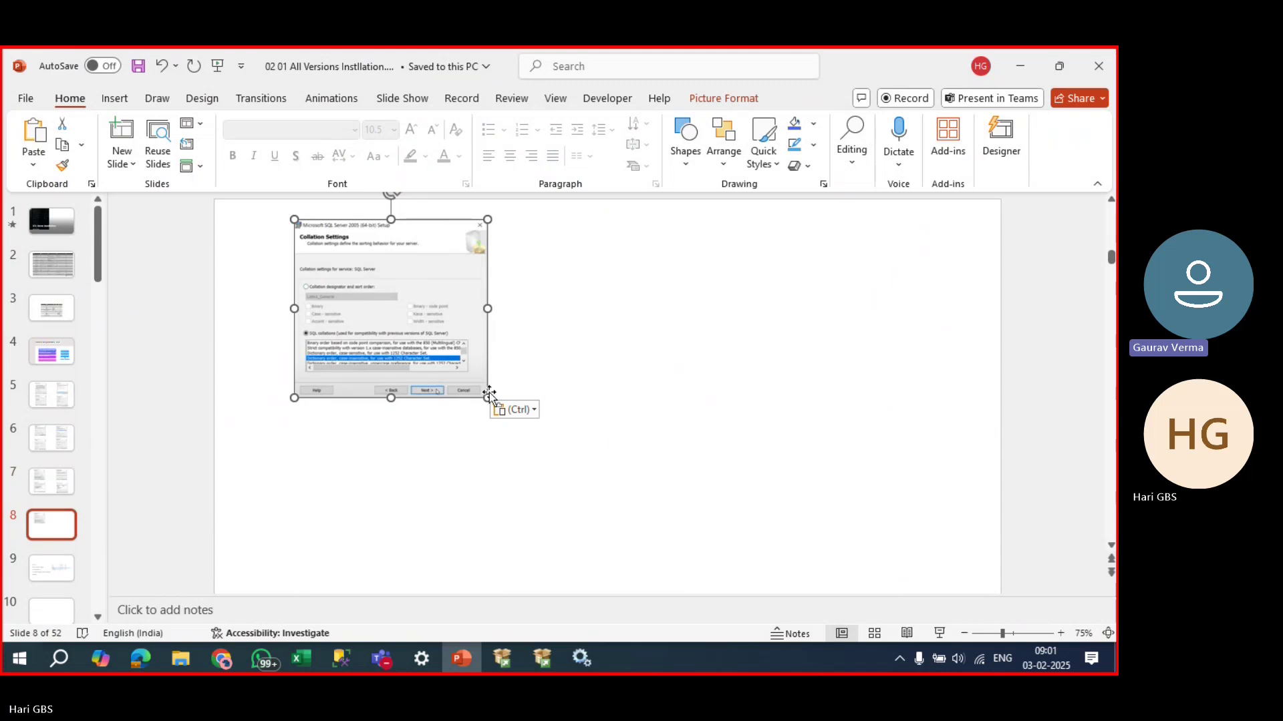
Enlarge the pasted Collation Settings screenshot, move it to the slide's upper centre, and dismiss the design suggestions.
{"action": "left_click_drag", "start_coordinate": [487, 401], "coordinate": [760, 487]}
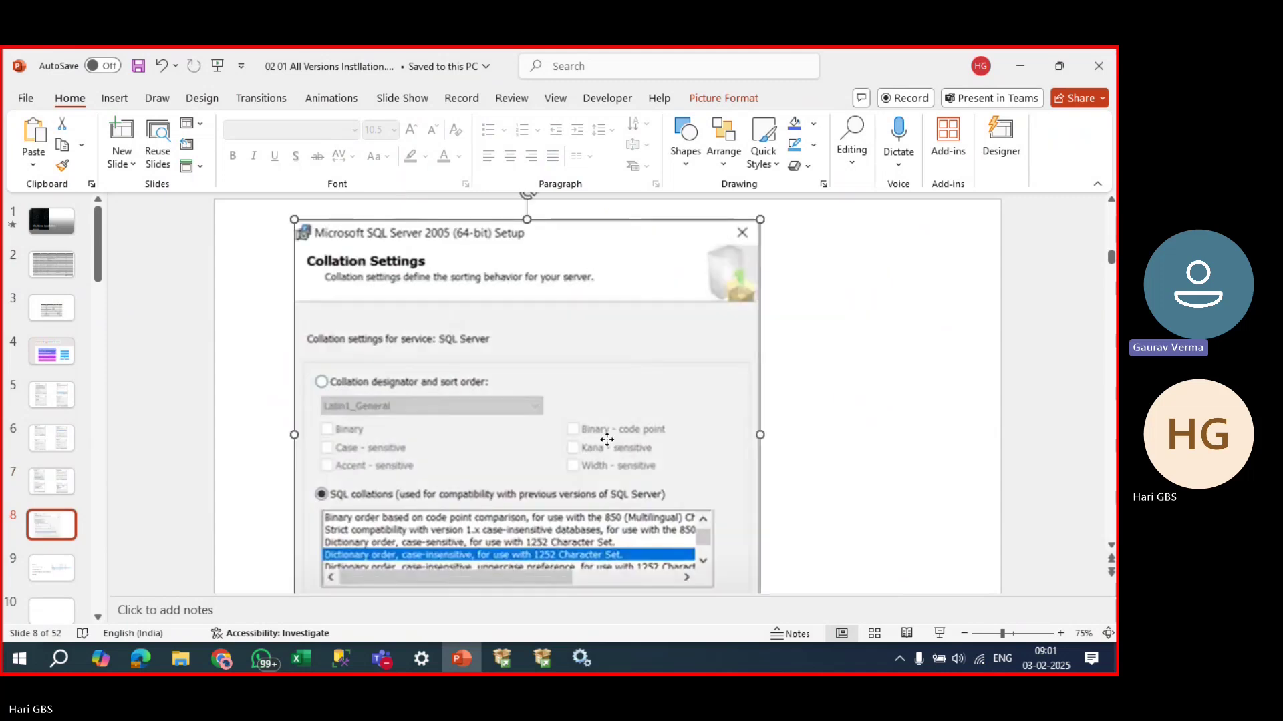
{"action": "left_click_drag", "start_coordinate": [606, 439], "coordinate": [679, 418]}
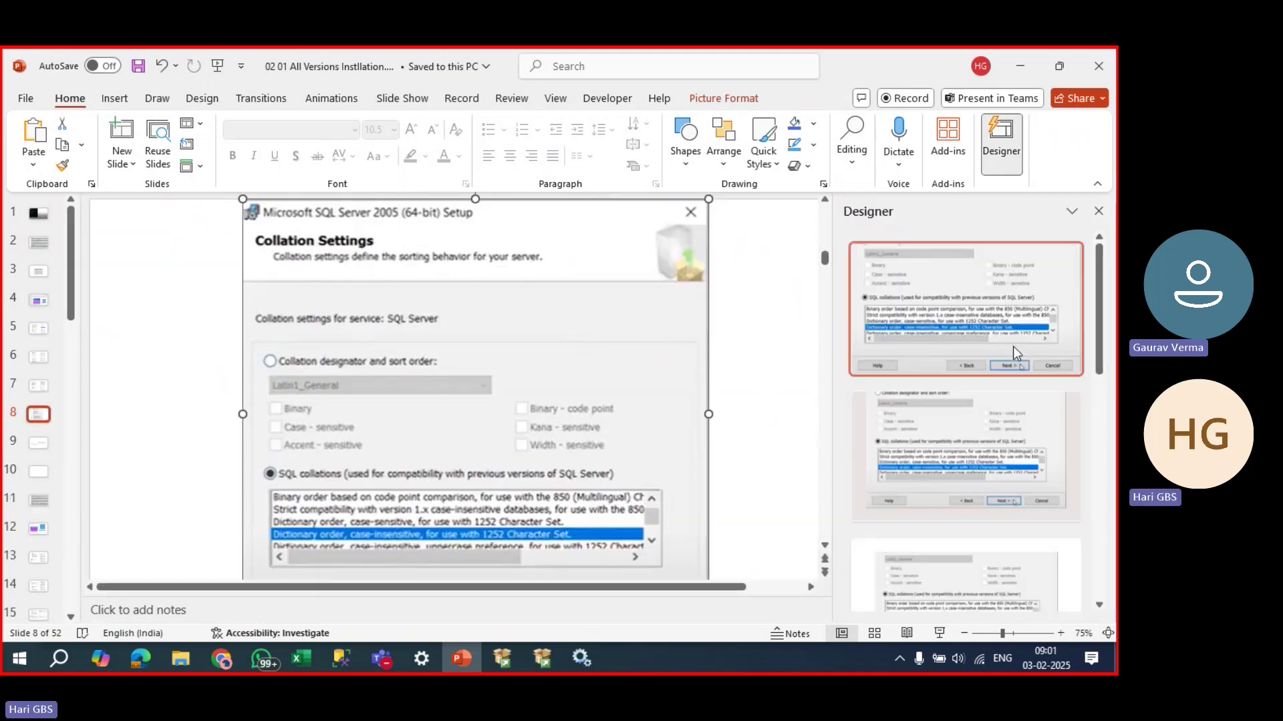
{"action": "left_click", "coordinate": [1085, 214]}
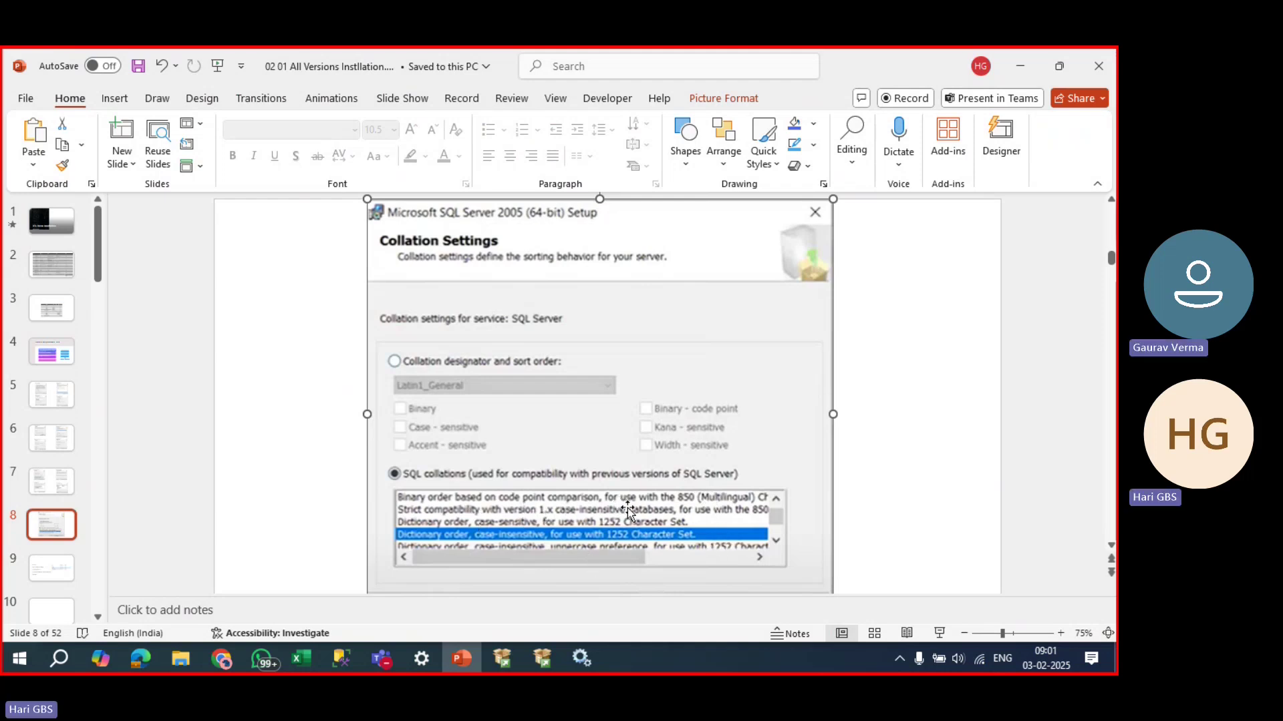
Switch back to SQL Server Setup and highlight the SQL prefix and the CI part of the Database Engine collation name.
{"action": "key", "text": "alt+Tab"}
{"action": "key", "text": "alt+Tab"}
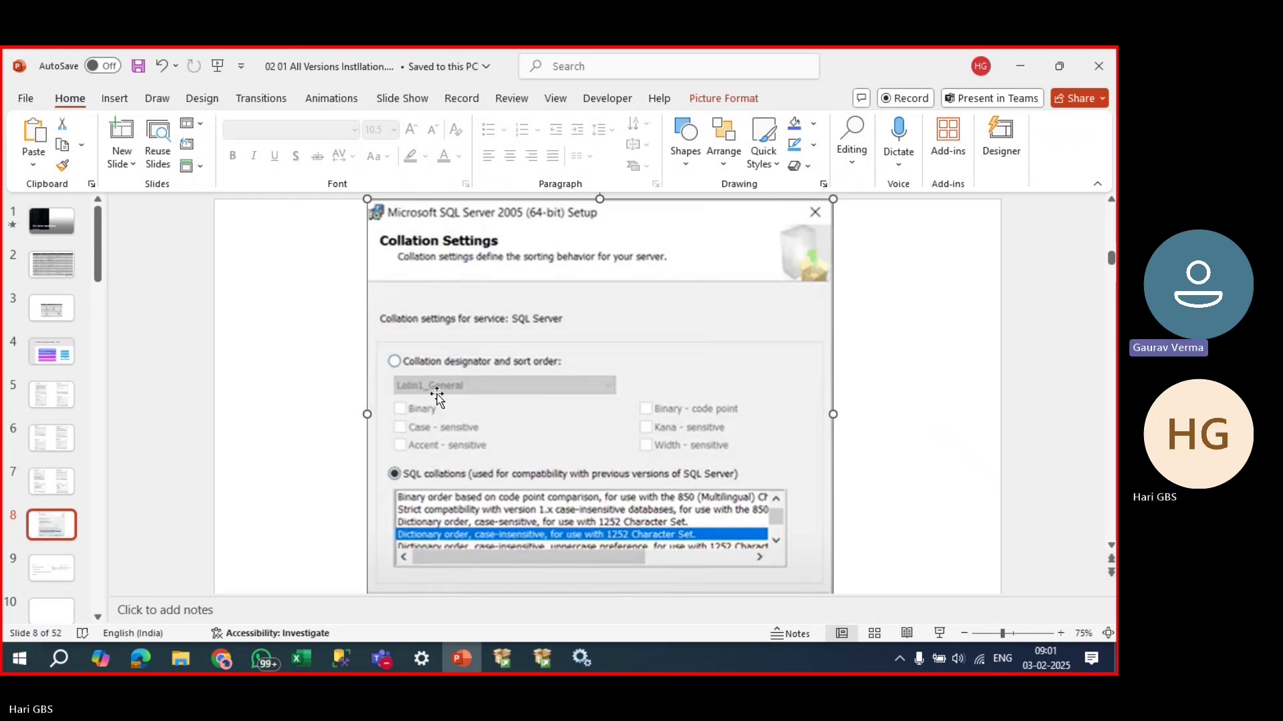
{"action": "key", "text": "alt+Tab"}
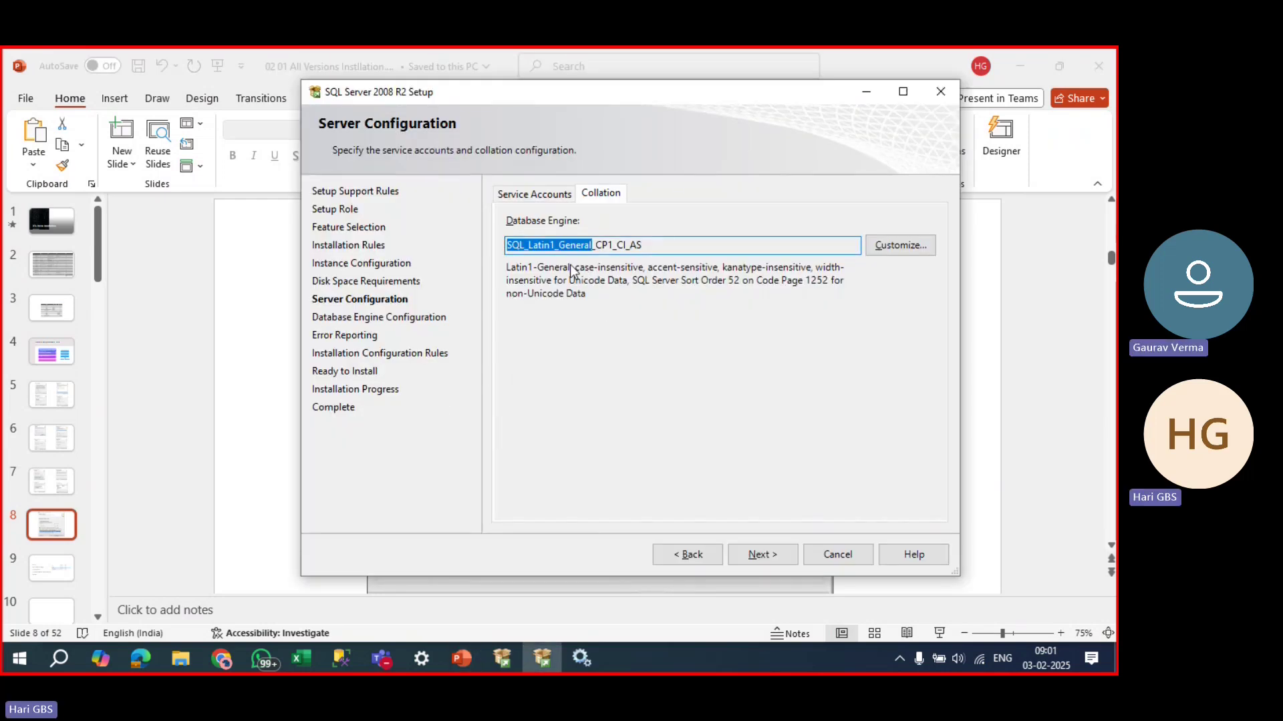
{"action": "left_click", "coordinate": [546, 246]}
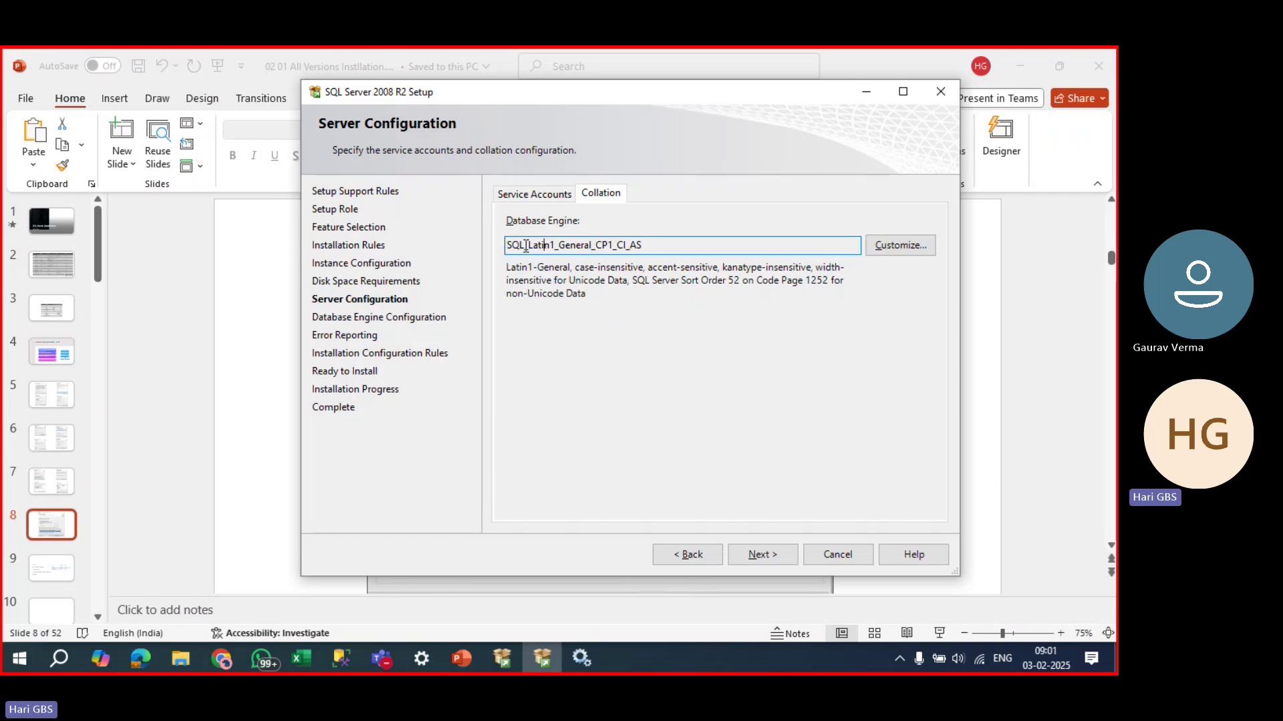
{"action": "left_click_drag", "start_coordinate": [527, 246], "coordinate": [457, 243]}
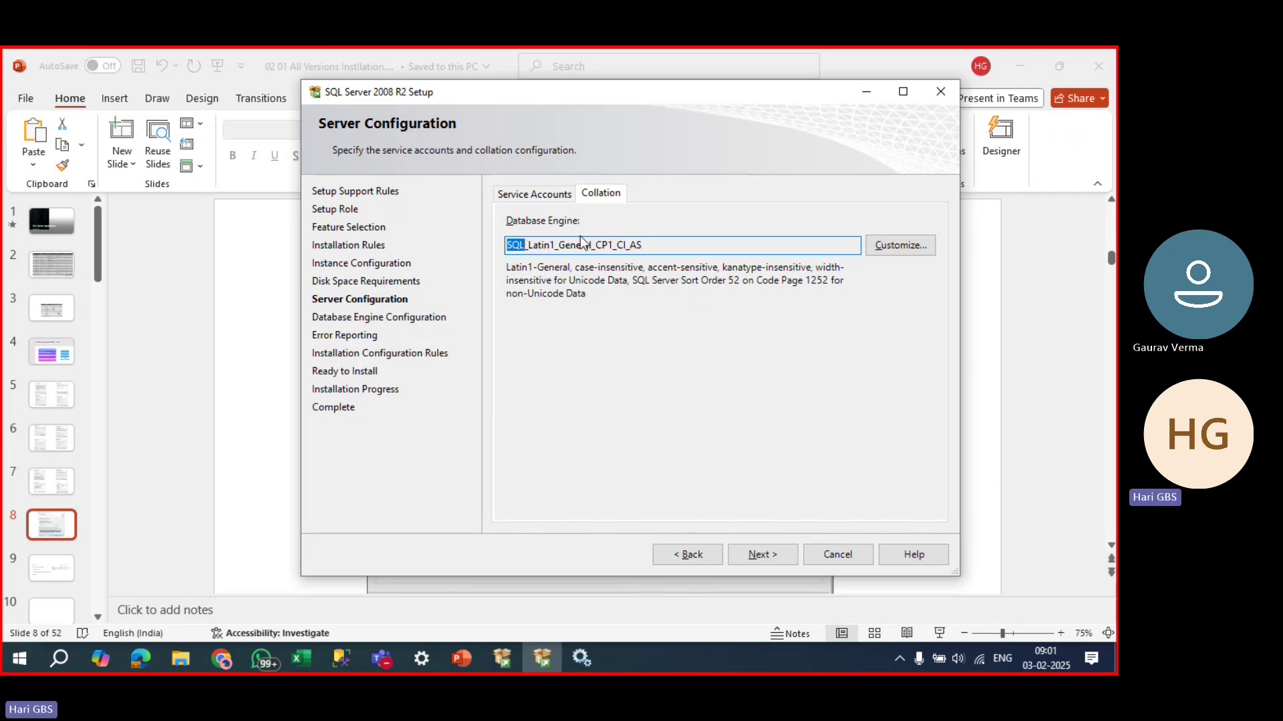
{"action": "left_click_drag", "start_coordinate": [590, 246], "coordinate": [628, 247]}
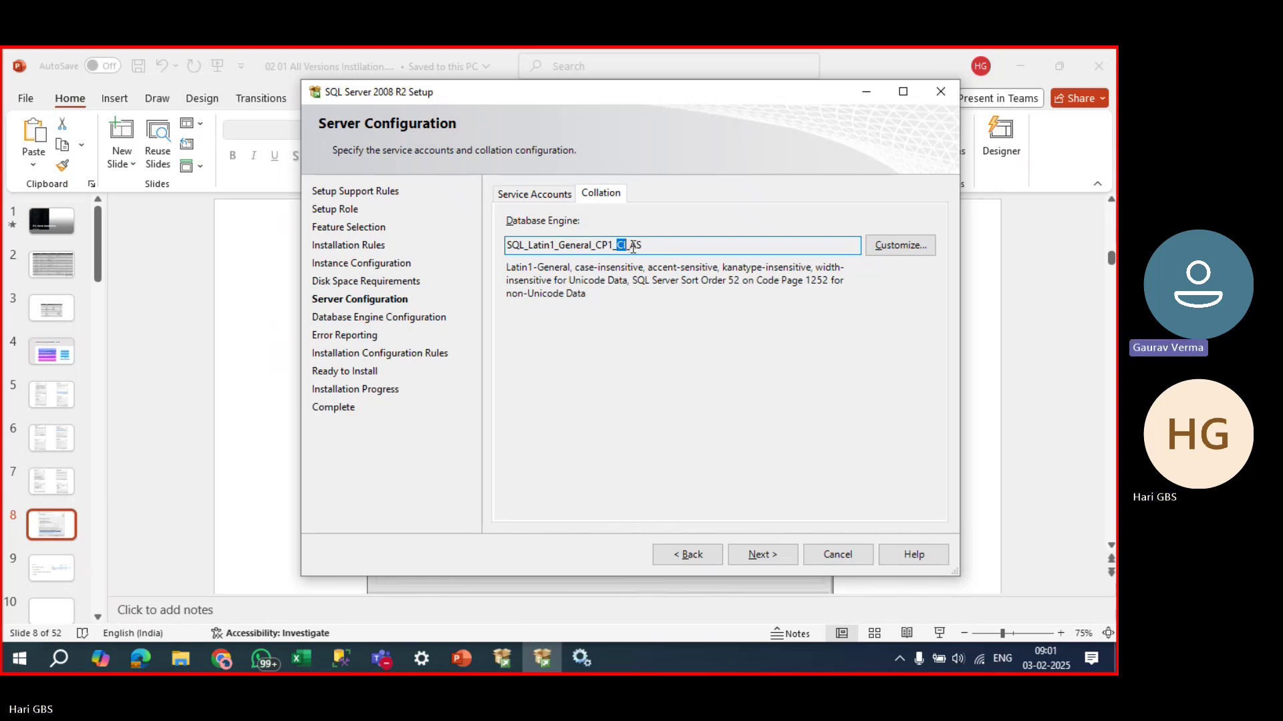
Highlight the AS suffix and the CI part of the collation name to point out accent and case sensitivity.
{"action": "left_click", "coordinate": [649, 247]}
{"action": "left_click_drag", "start_coordinate": [648, 245], "coordinate": [629, 245]}
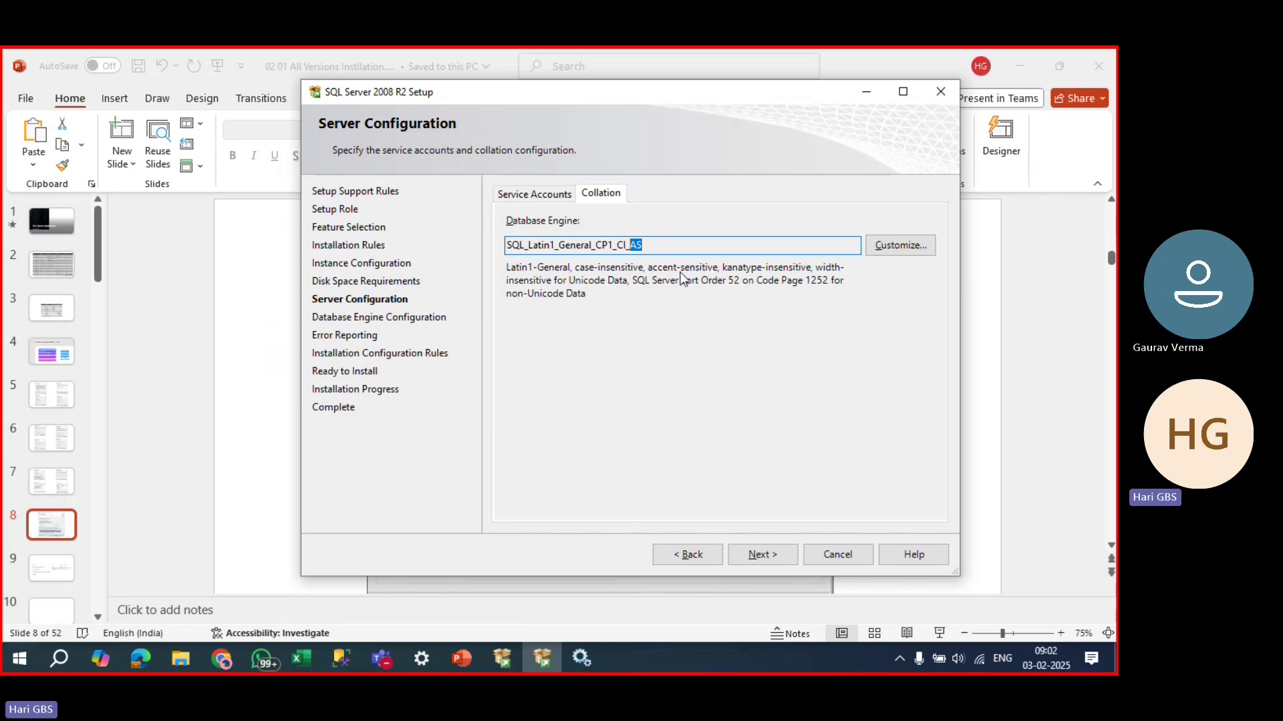
{"action": "left_click", "coordinate": [625, 246]}
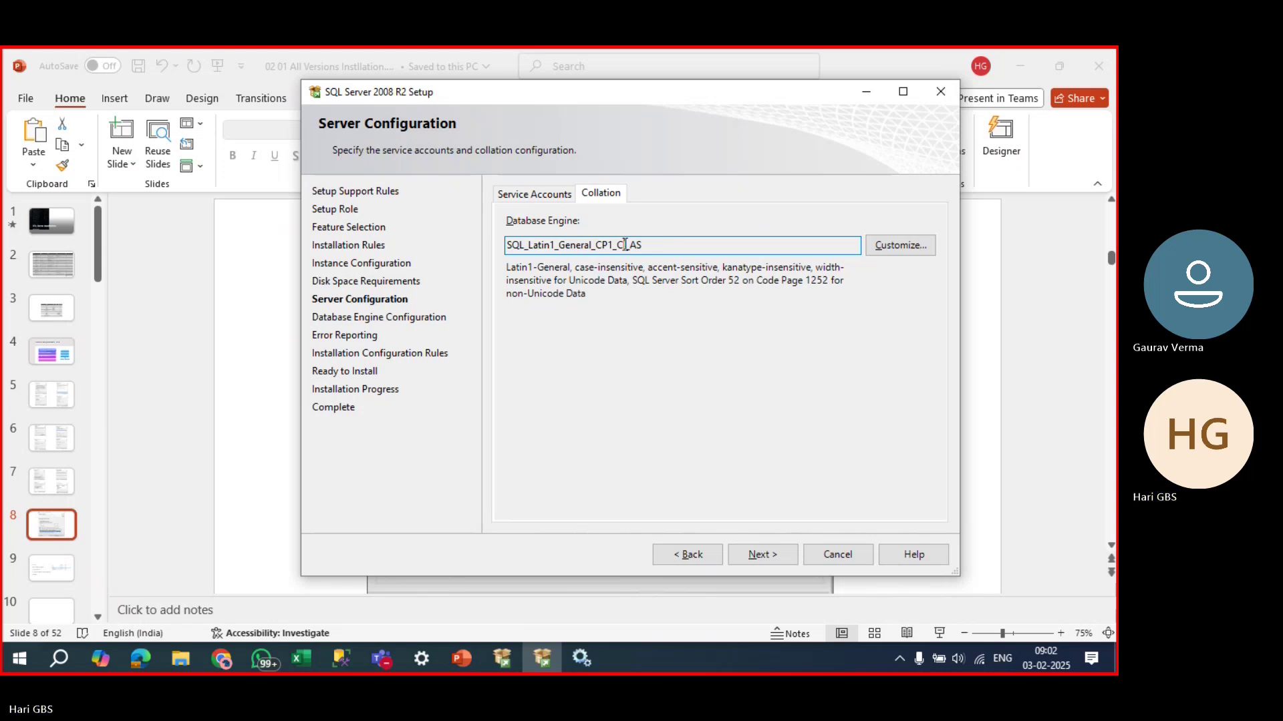
{"action": "left_click_drag", "start_coordinate": [625, 245], "coordinate": [616, 246]}
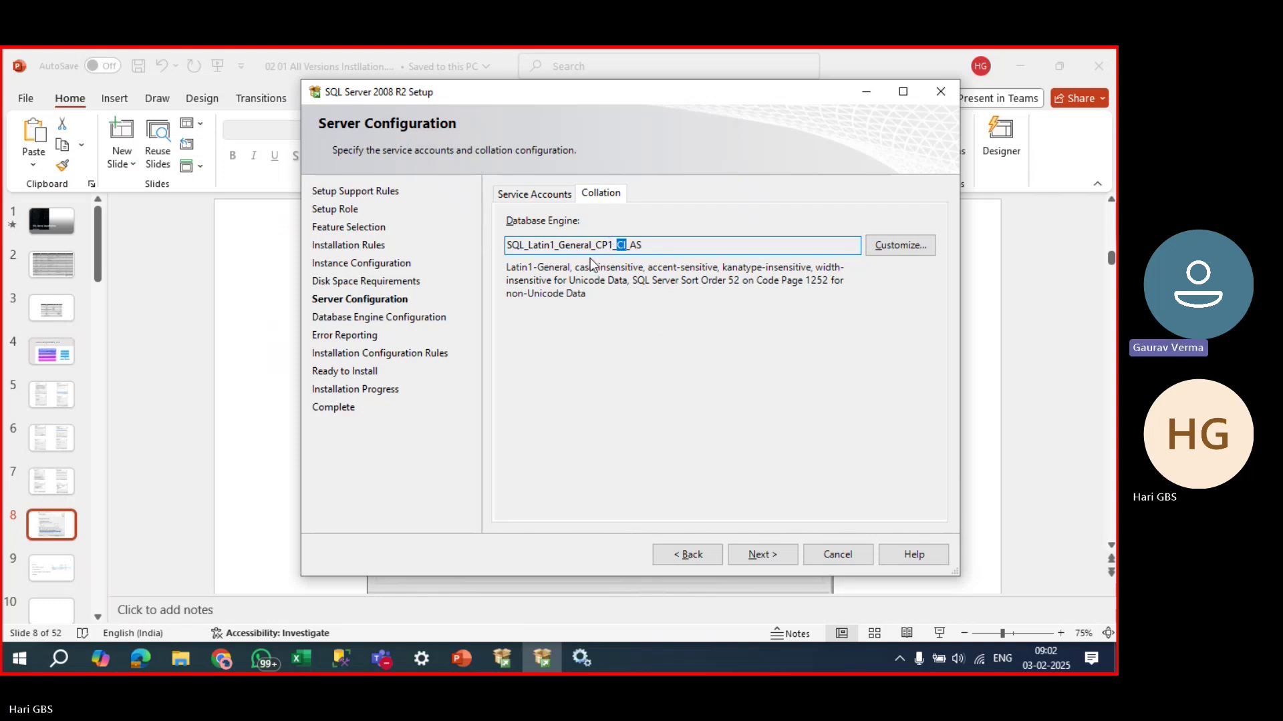
{"action": "left_click", "coordinate": [650, 244]}
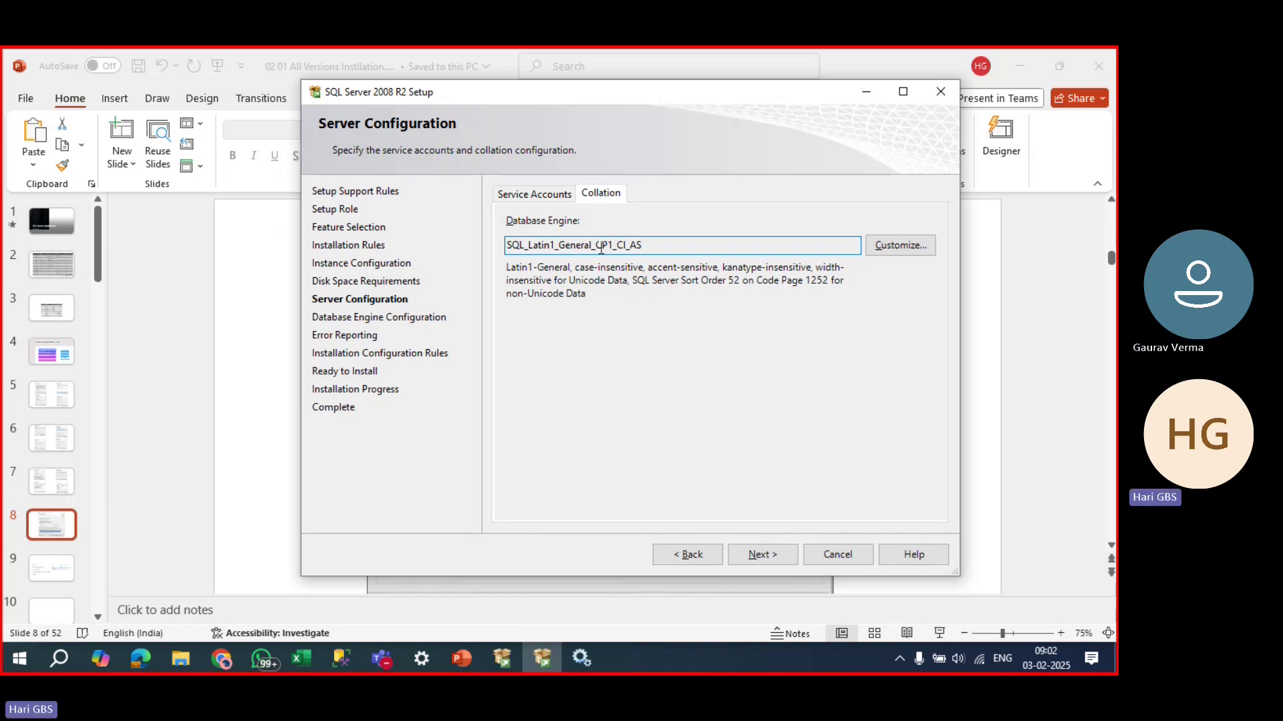
Highlight the full collation name SQL_Latin1_General_CP1_CI_AS and continue with it to Database Engine Configuration.
{"action": "left_click_drag", "start_coordinate": [640, 245], "coordinate": [502, 242]}
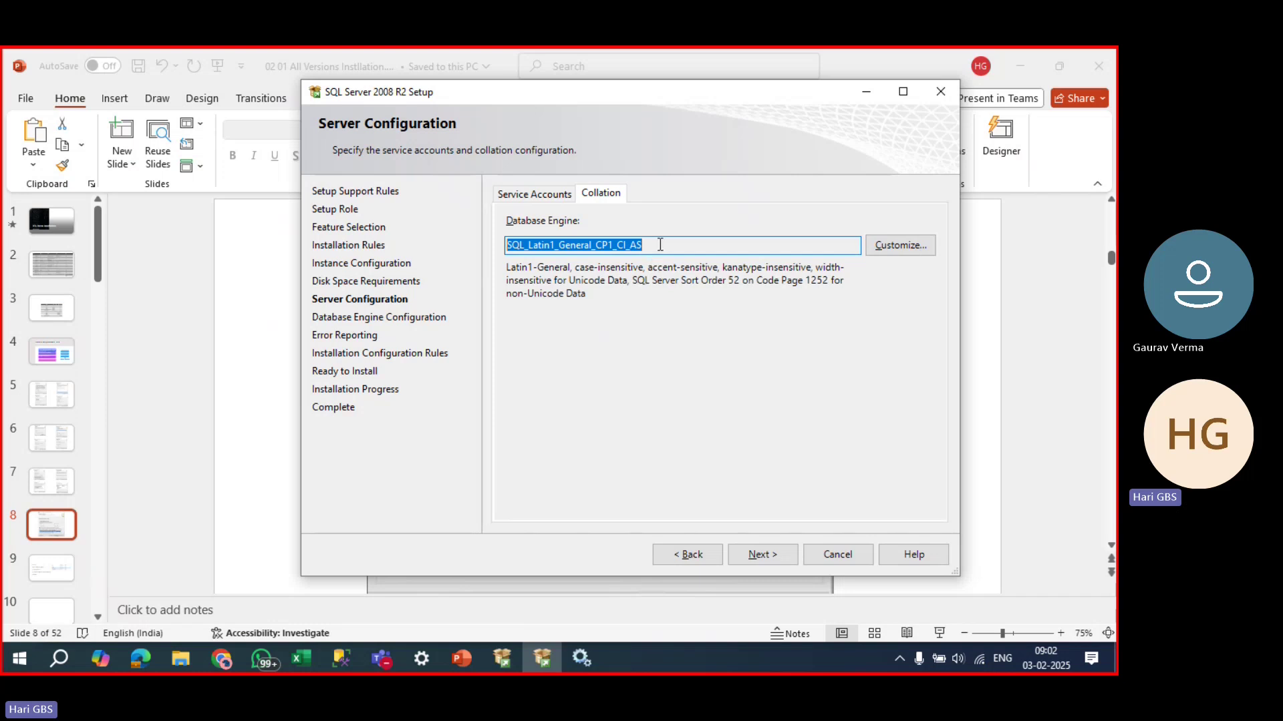
{"action": "left_click_drag", "start_coordinate": [660, 245], "coordinate": [506, 248]}
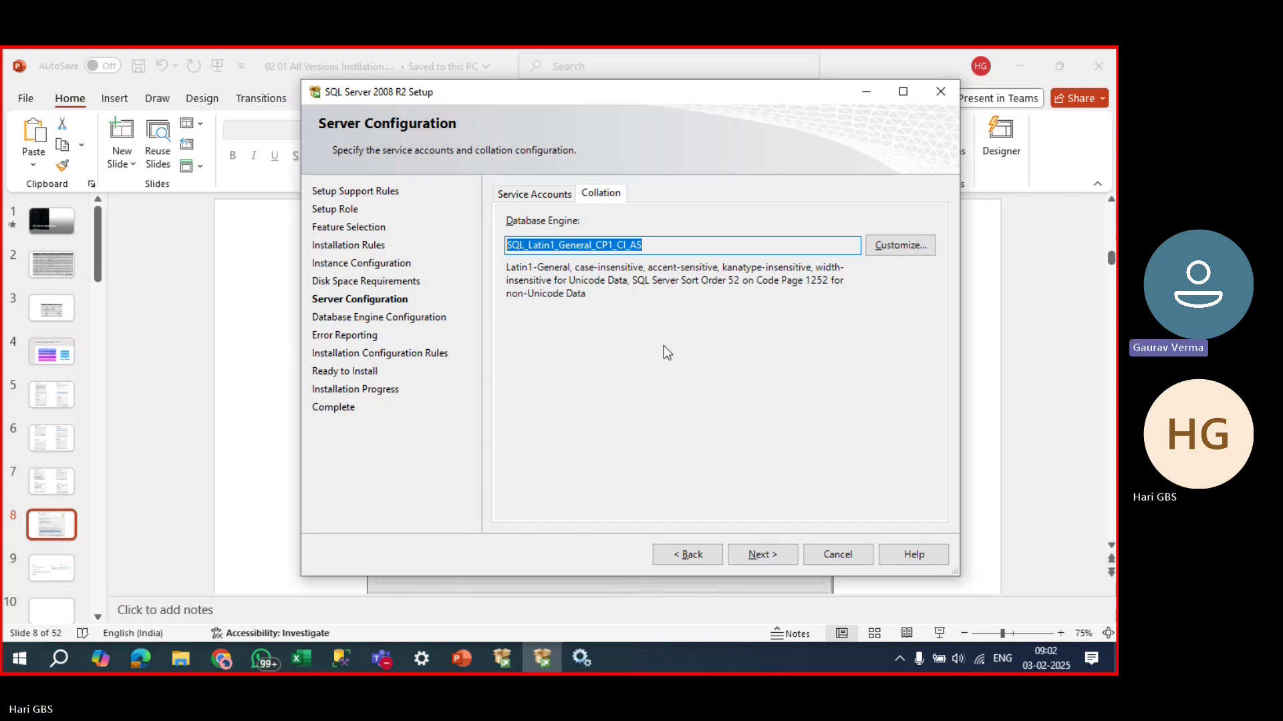
{"action": "left_click", "coordinate": [651, 245]}
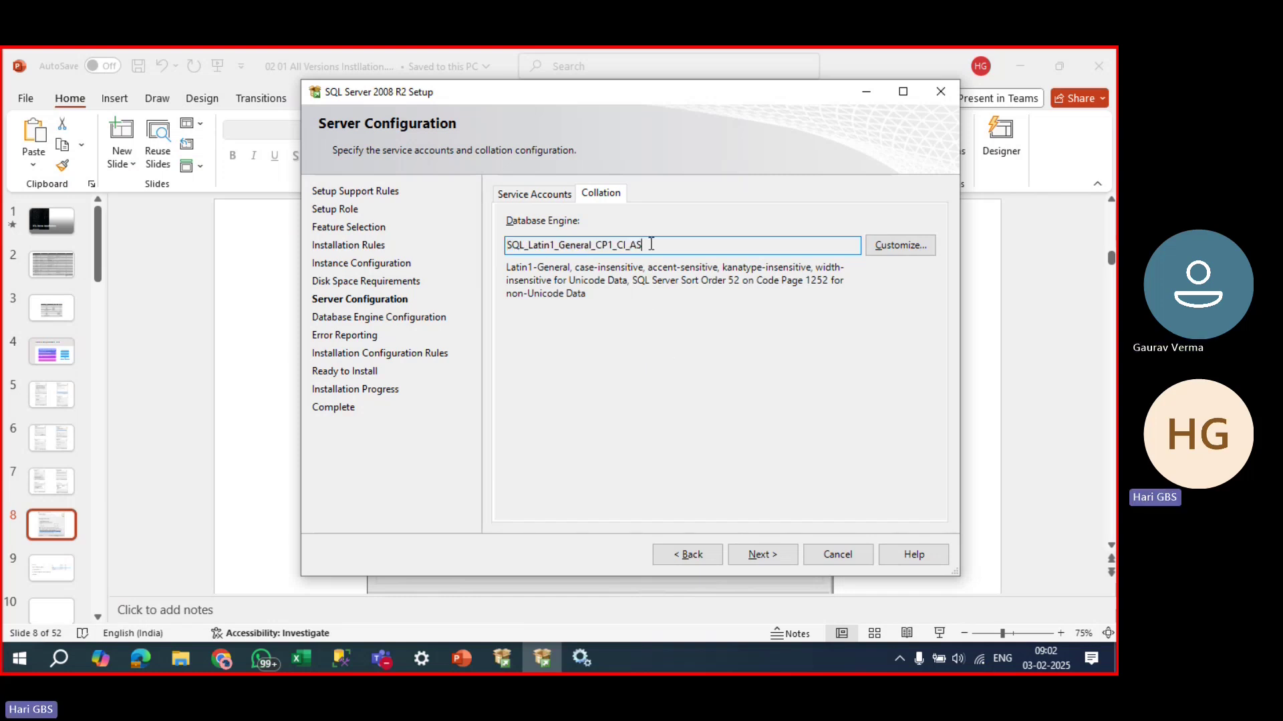
{"action": "left_click_drag", "start_coordinate": [661, 245], "coordinate": [435, 249]}
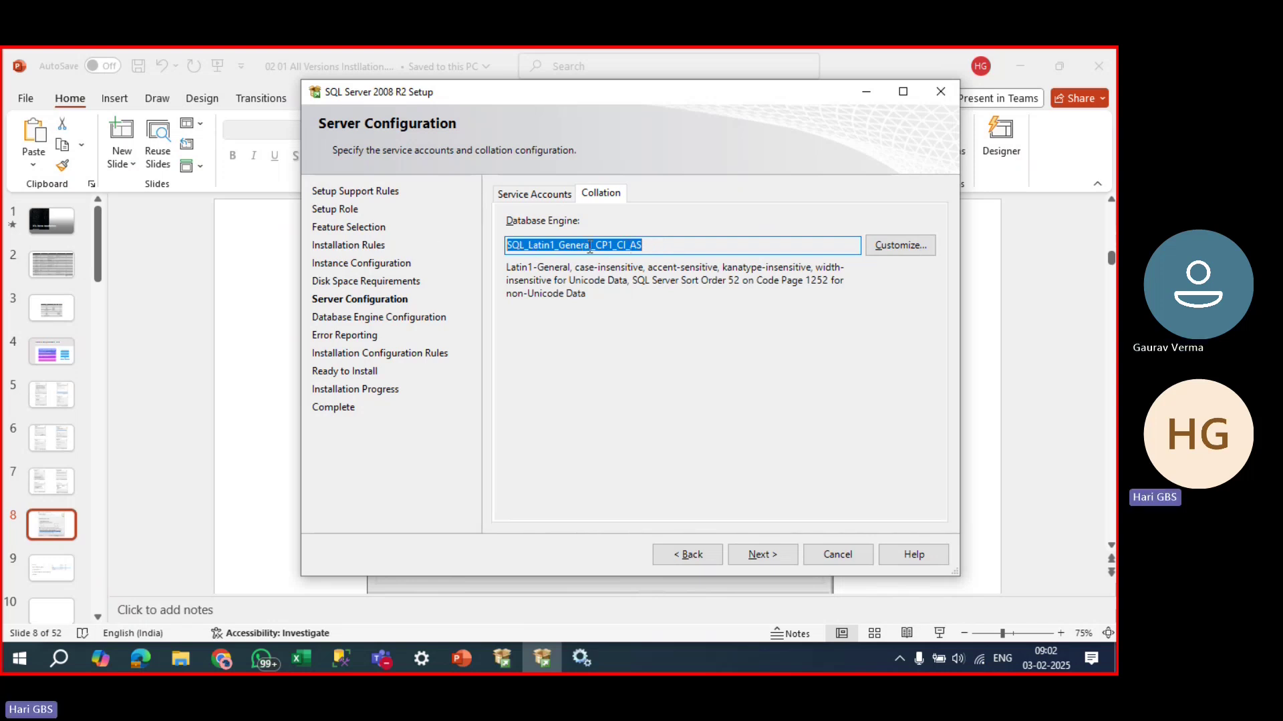
{"action": "left_click_drag", "start_coordinate": [650, 244], "coordinate": [503, 247]}
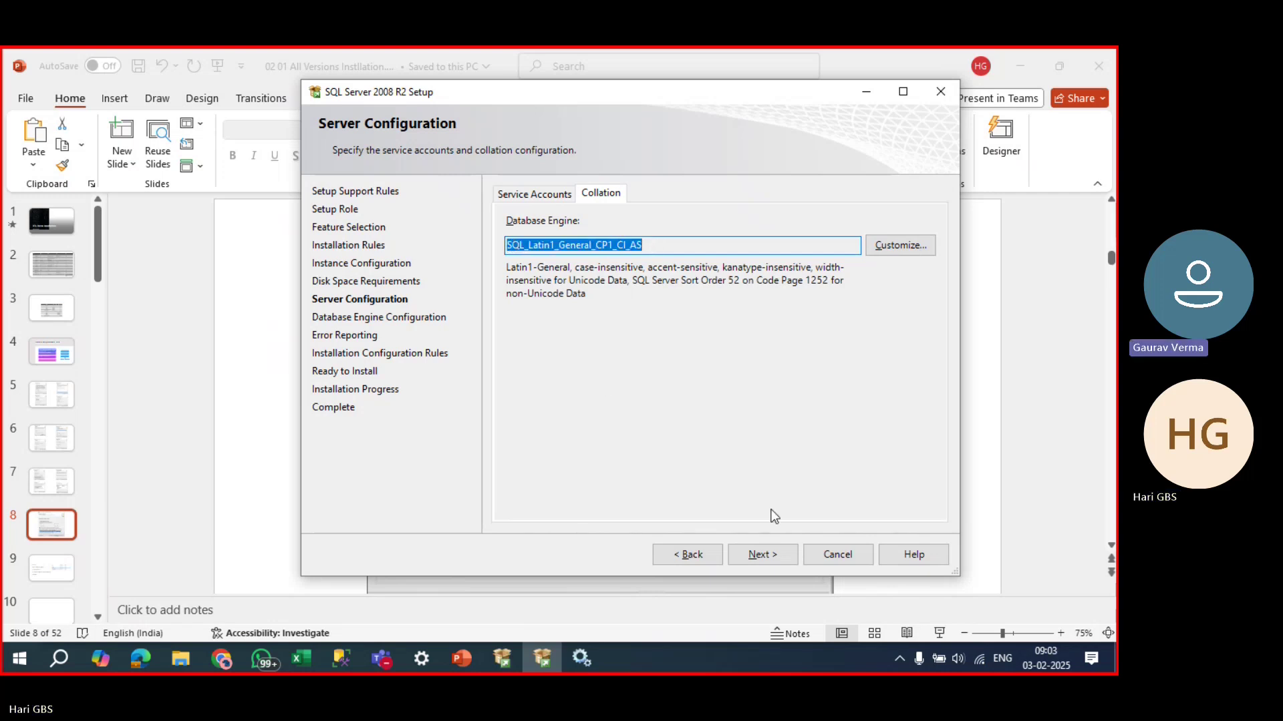
{"action": "left_click", "coordinate": [773, 555]}
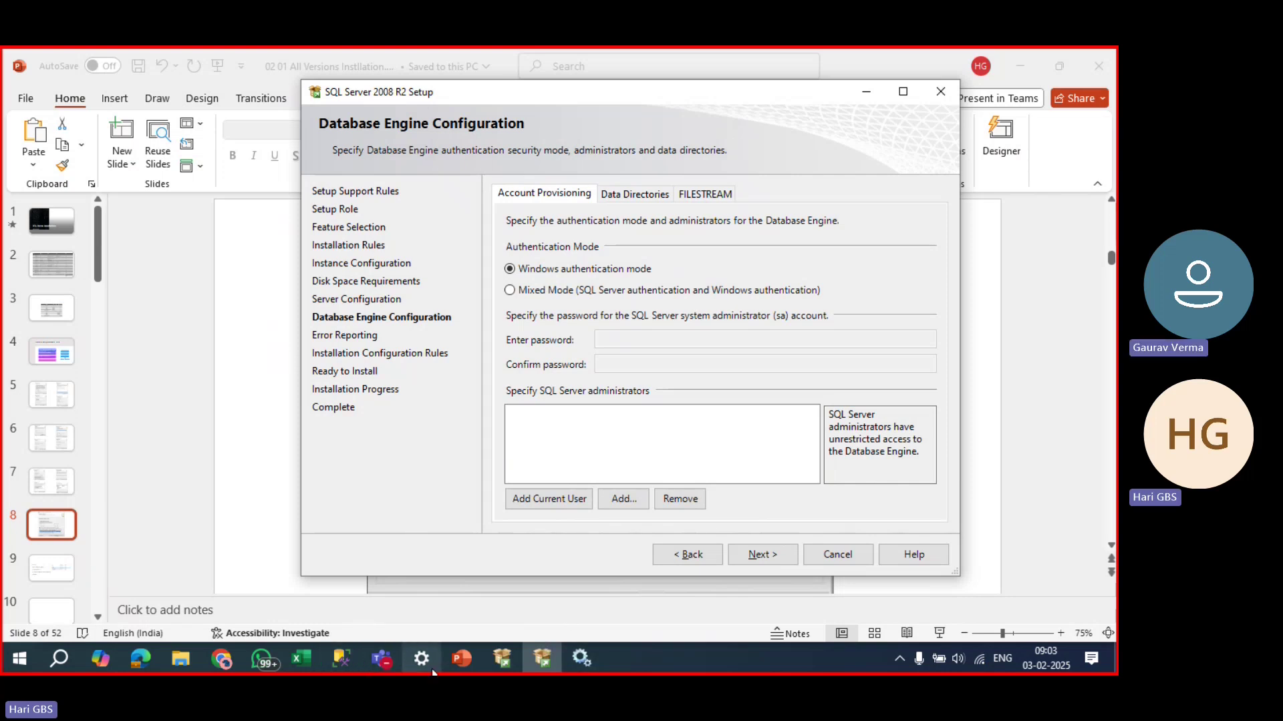
In PowerPoint, copy the SQL Server 2005 Service Account screenshot from slide 6 onto a new slide after slide 8.
{"action": "left_click", "coordinate": [458, 659]}
{"action": "left_click", "coordinate": [72, 475]}
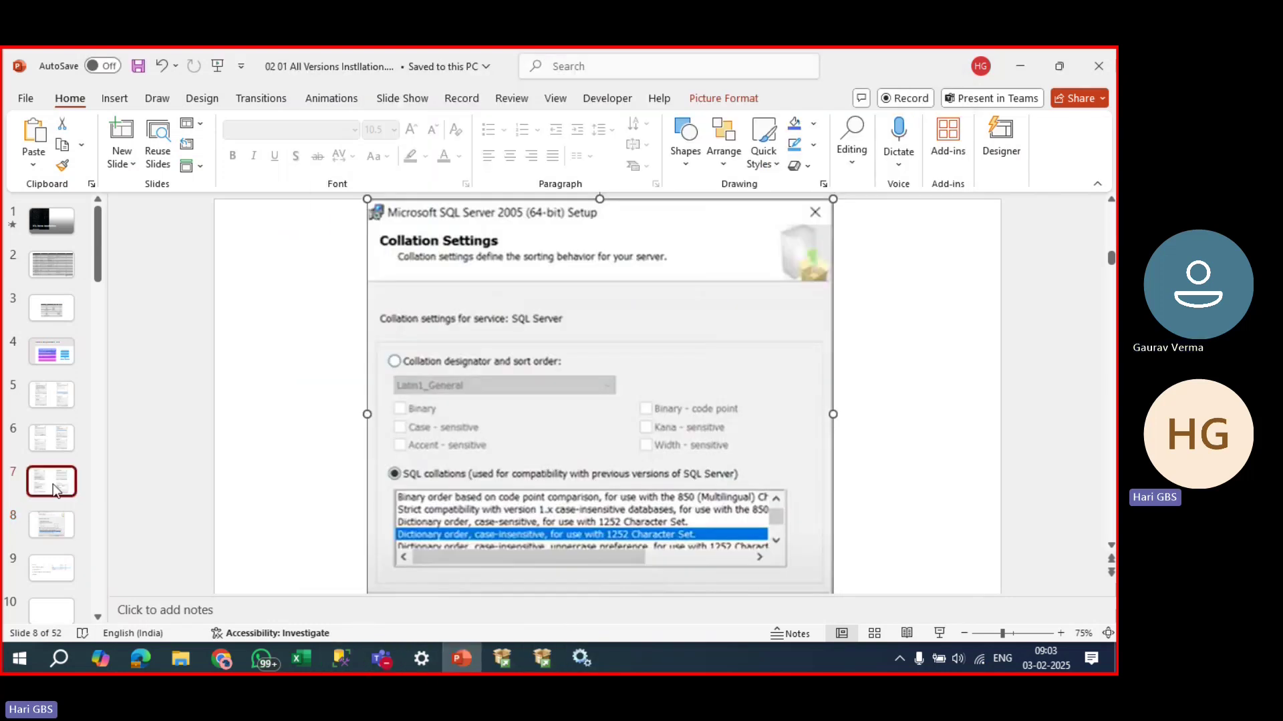
{"action": "left_click", "coordinate": [48, 427]}
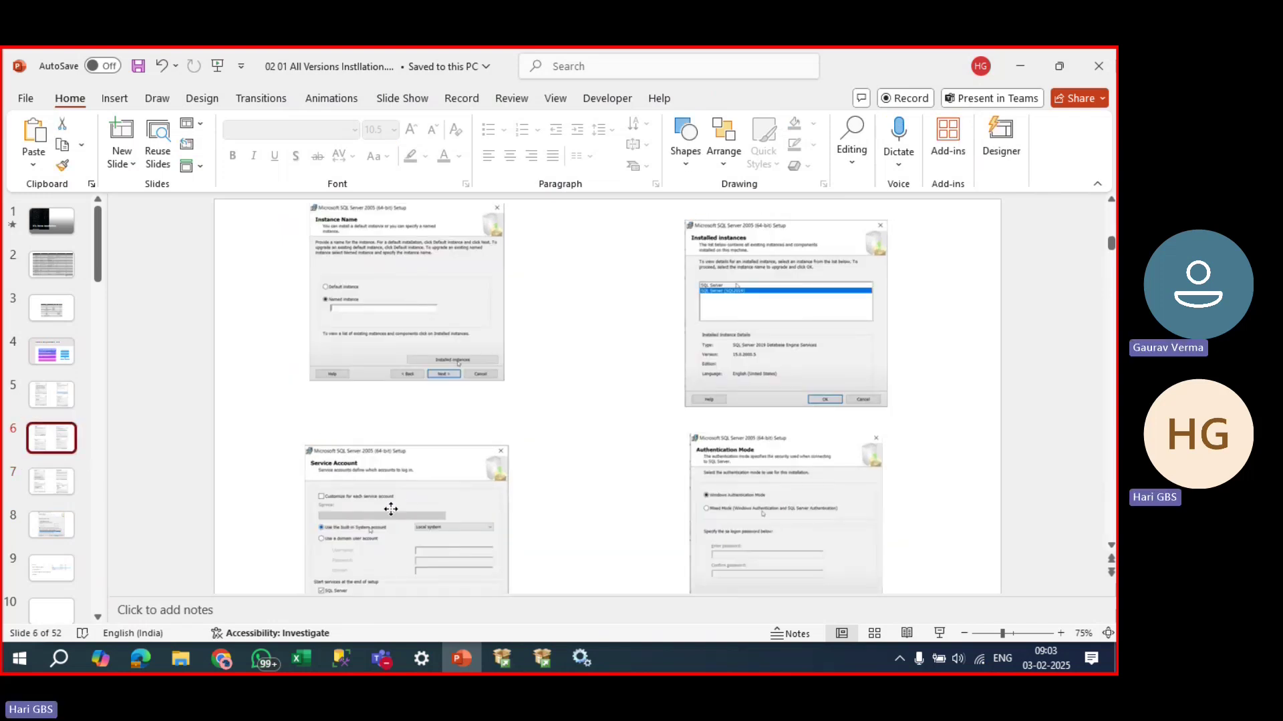
{"action": "left_click", "coordinate": [392, 507]}
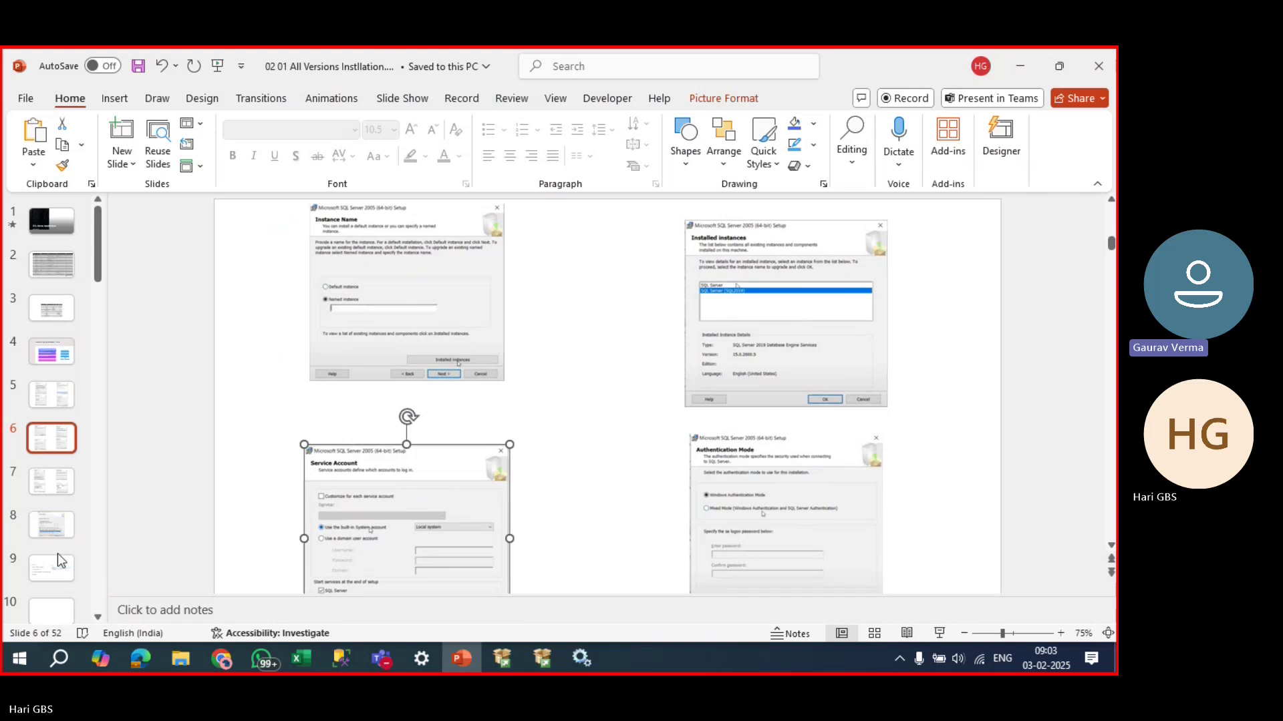
{"action": "left_click", "coordinate": [57, 533]}
{"action": "key", "text": "Return"}
{"action": "key", "text": "ctrl+v"}
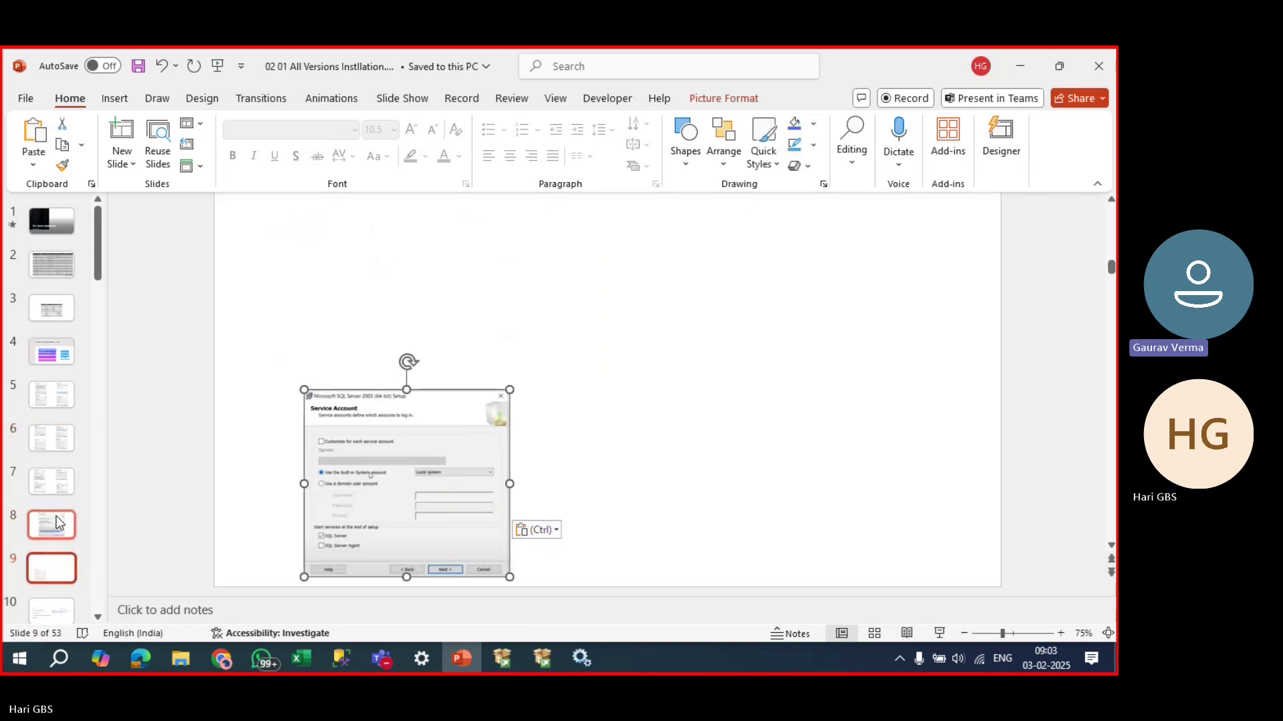
Enlarge the pasted Service Account screenshot and centre it on slide 9.
{"action": "left_click_drag", "start_coordinate": [406, 492], "coordinate": [467, 329]}
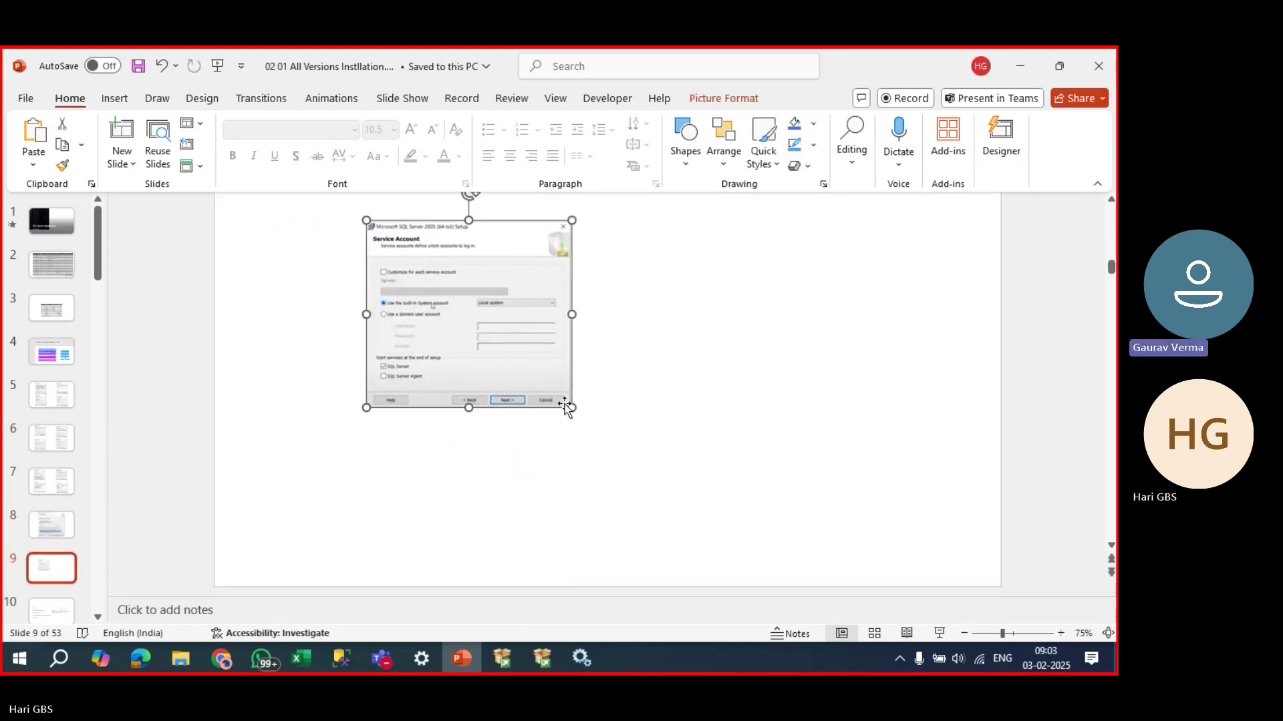
{"action": "left_click_drag", "start_coordinate": [565, 404], "coordinate": [751, 501]}
{"action": "left_click_drag", "start_coordinate": [614, 458], "coordinate": [674, 436]}
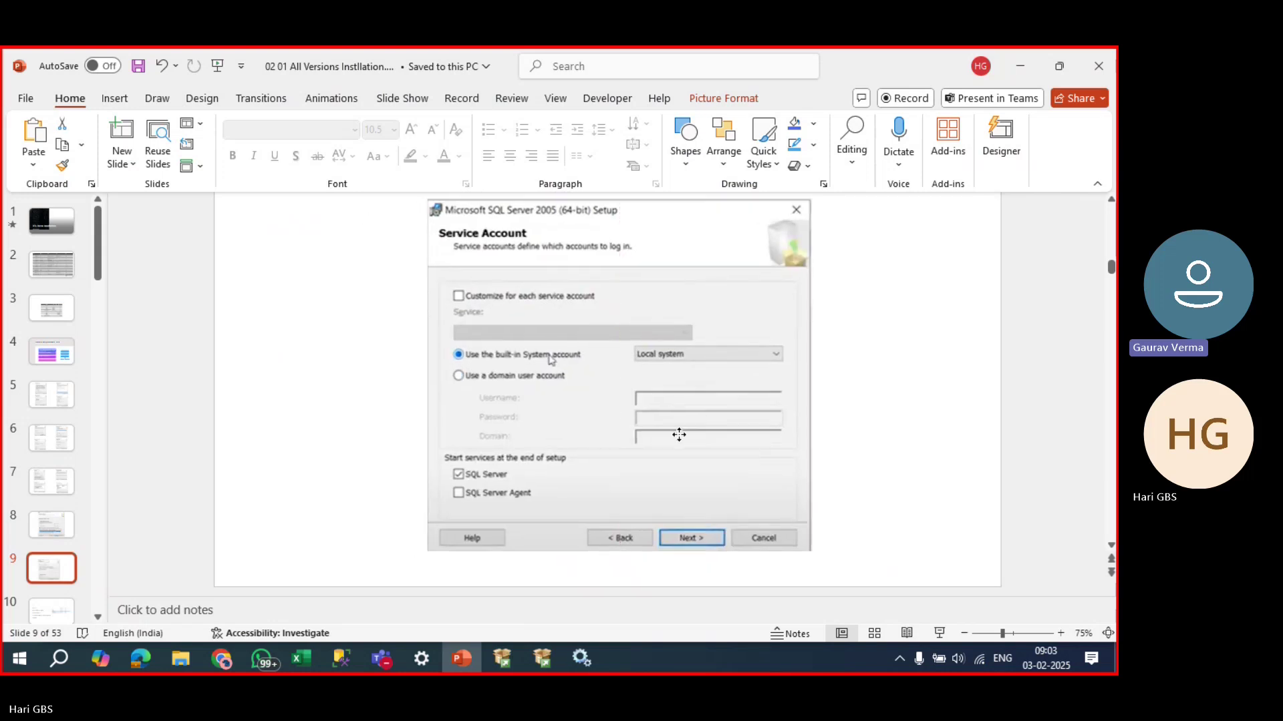
{"action": "left_click", "coordinate": [314, 466]}
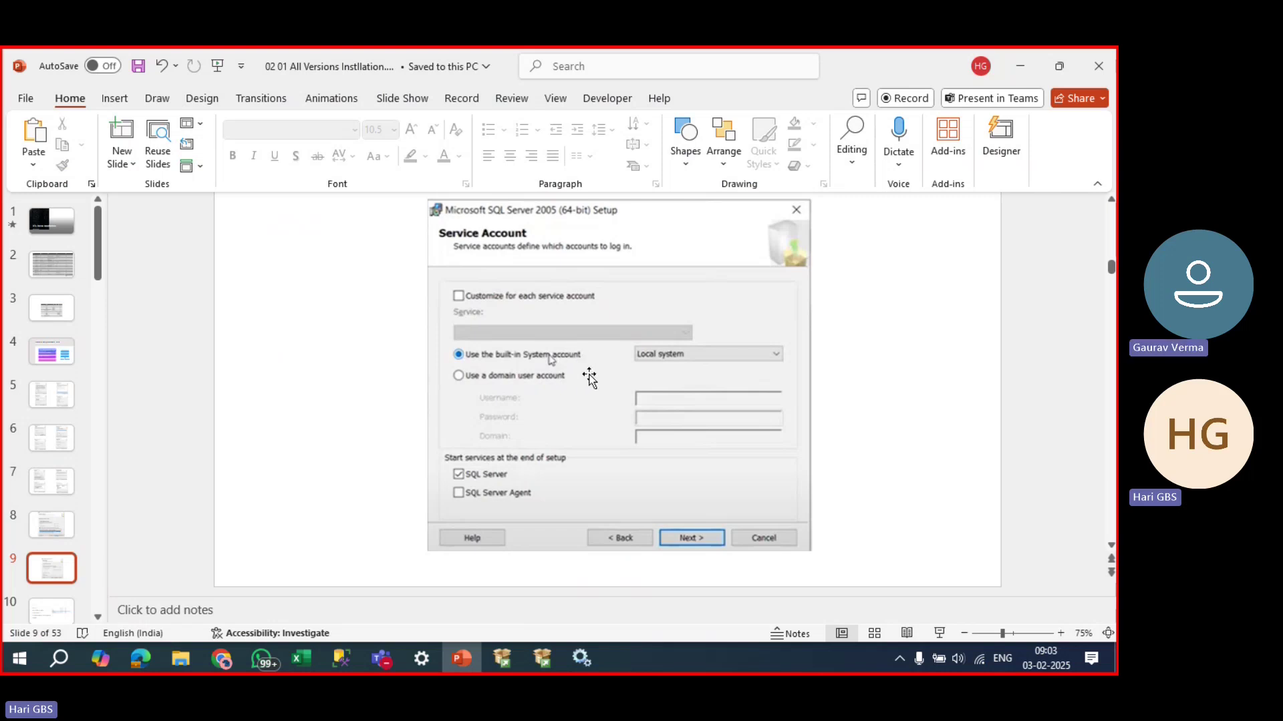
Return to SQL Server Setup with the current user added as administrator, and check the Data Directories and FILESTREAM settings.
{"action": "key", "text": "alt+Tab"}
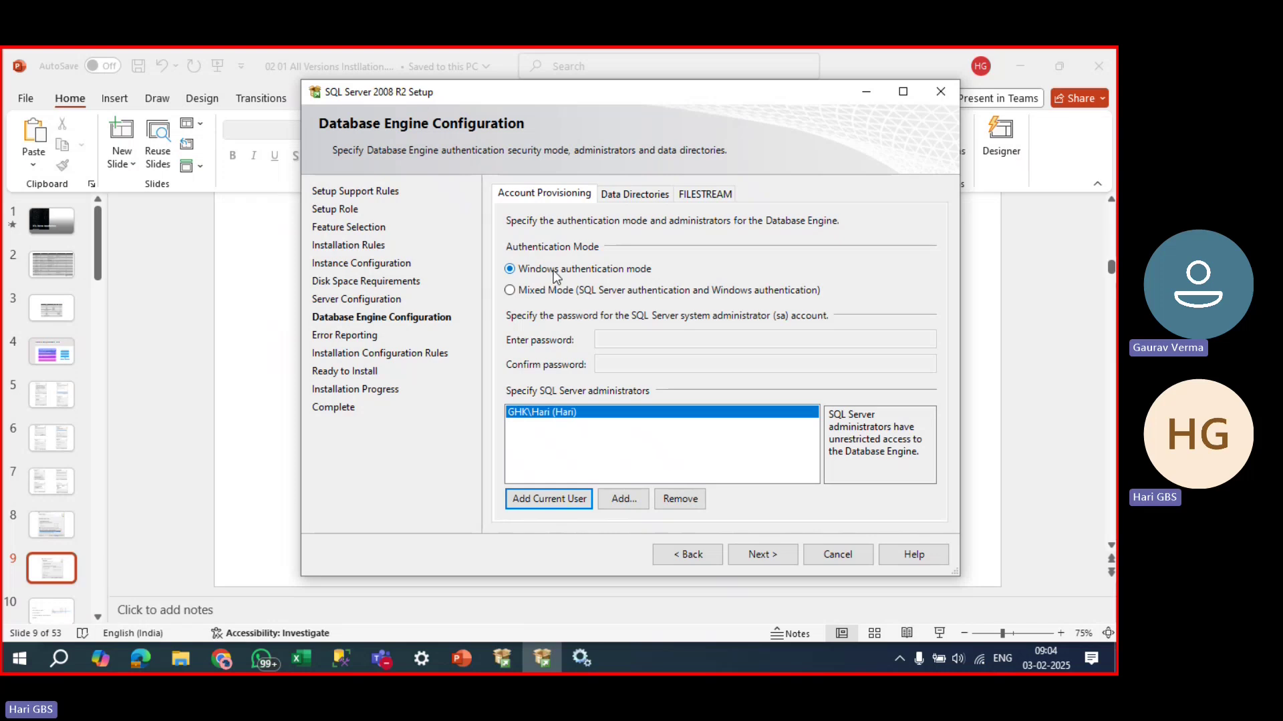
{"action": "left_click", "coordinate": [623, 199]}
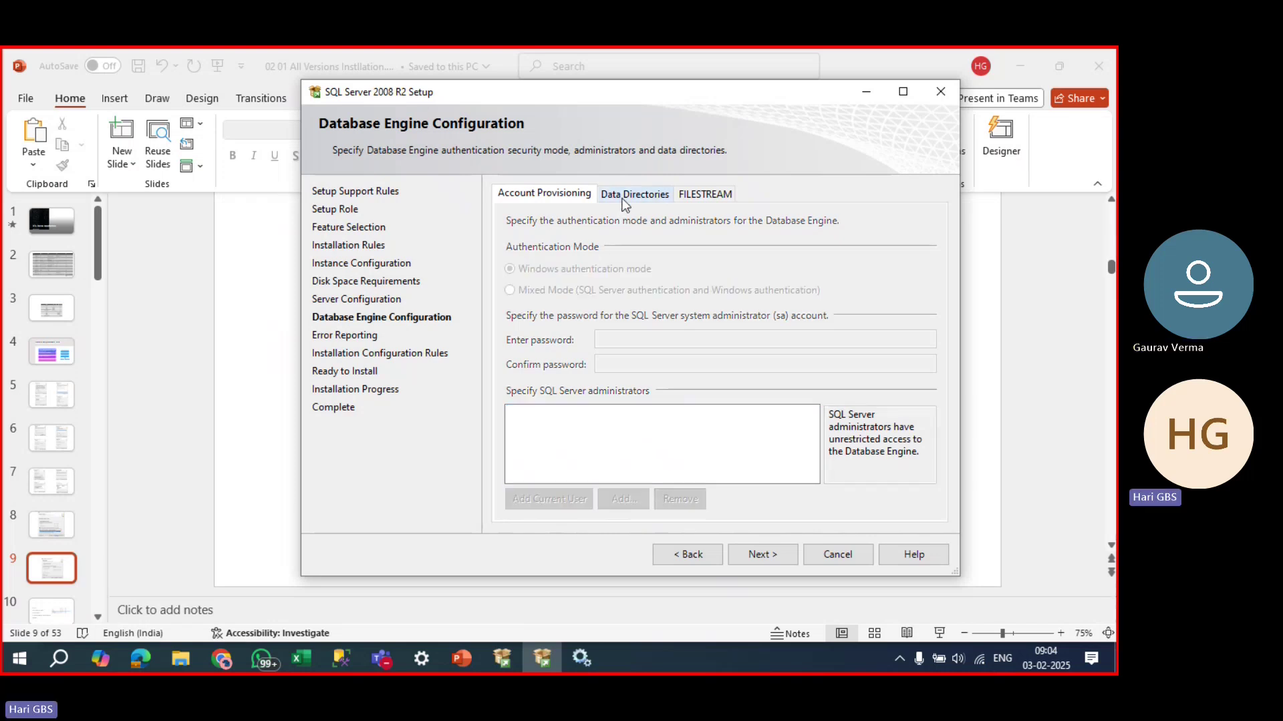
{"action": "left_click", "coordinate": [700, 191]}
{"action": "left_click", "coordinate": [655, 195]}
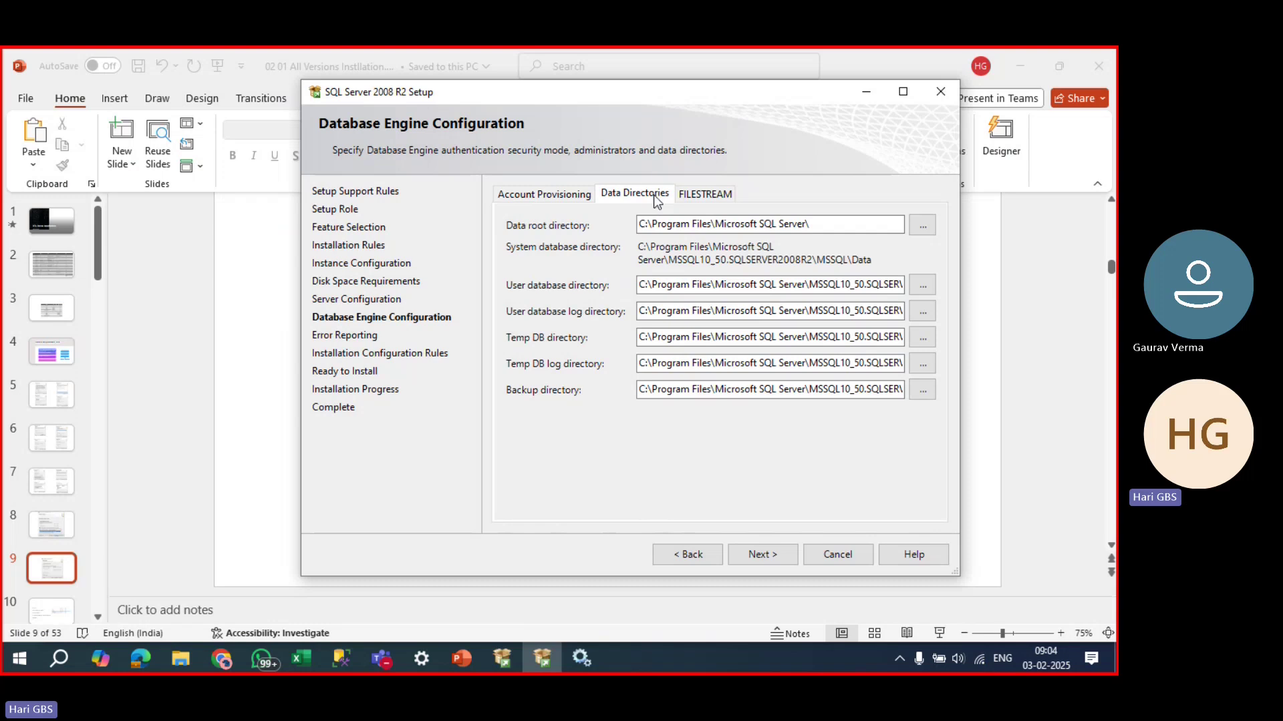
{"action": "left_click", "coordinate": [690, 196]}
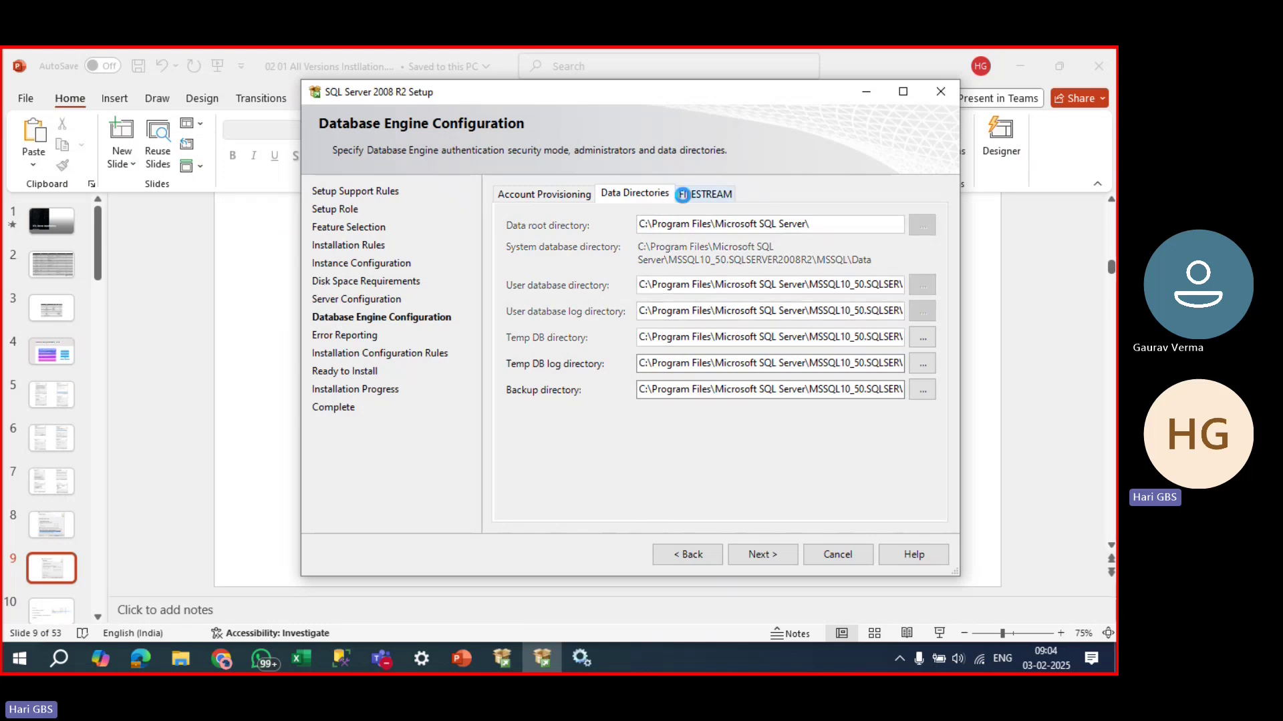
Show the Data Directories settings and compare them with the SQL Server 2005 setup screenshots on slide 7 in PowerPoint, returning to SQL Server Setup.
{"action": "left_click", "coordinate": [646, 197]}
{"action": "key", "text": "alt+Tab"}
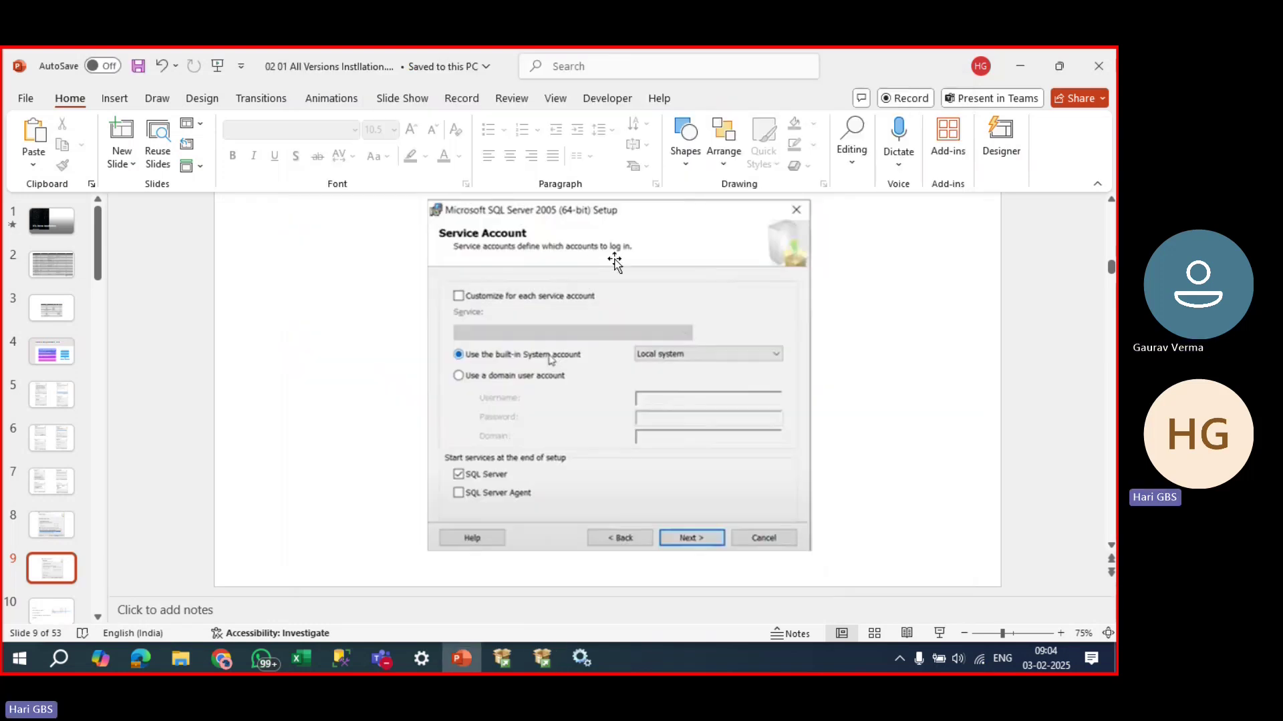
{"action": "left_click", "coordinate": [38, 480]}
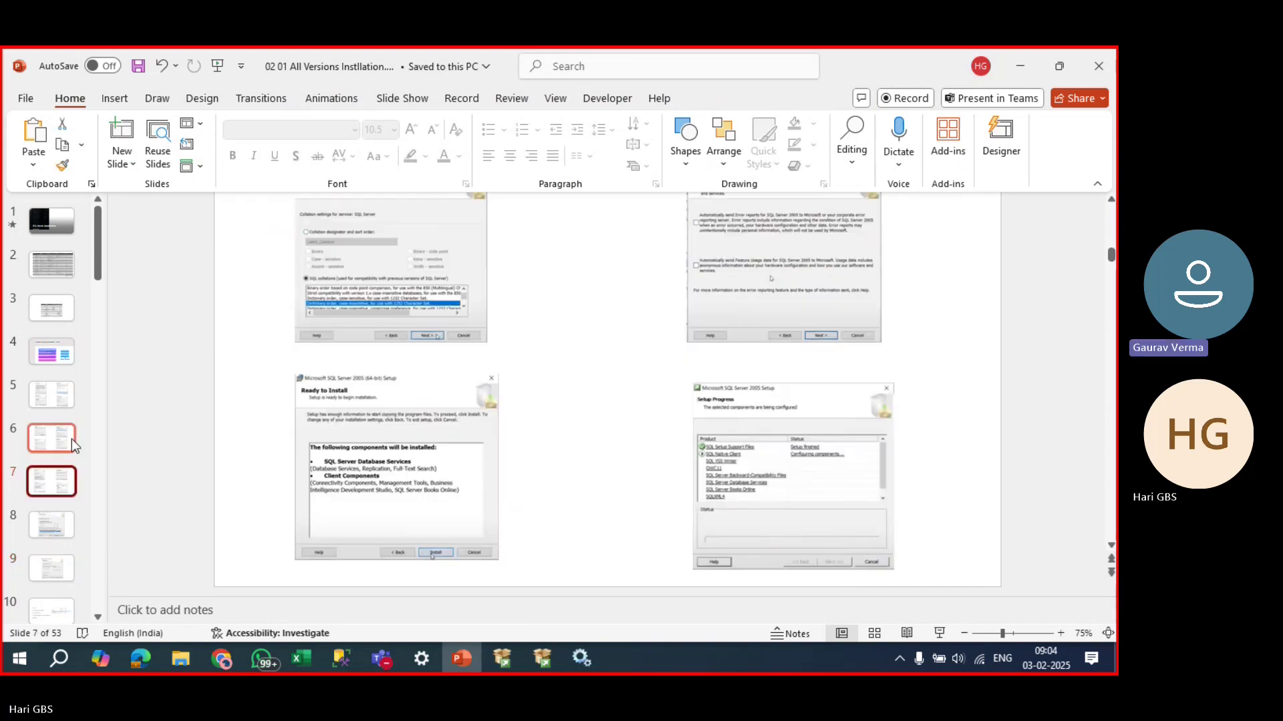
{"action": "key", "text": "alt+Tab"}
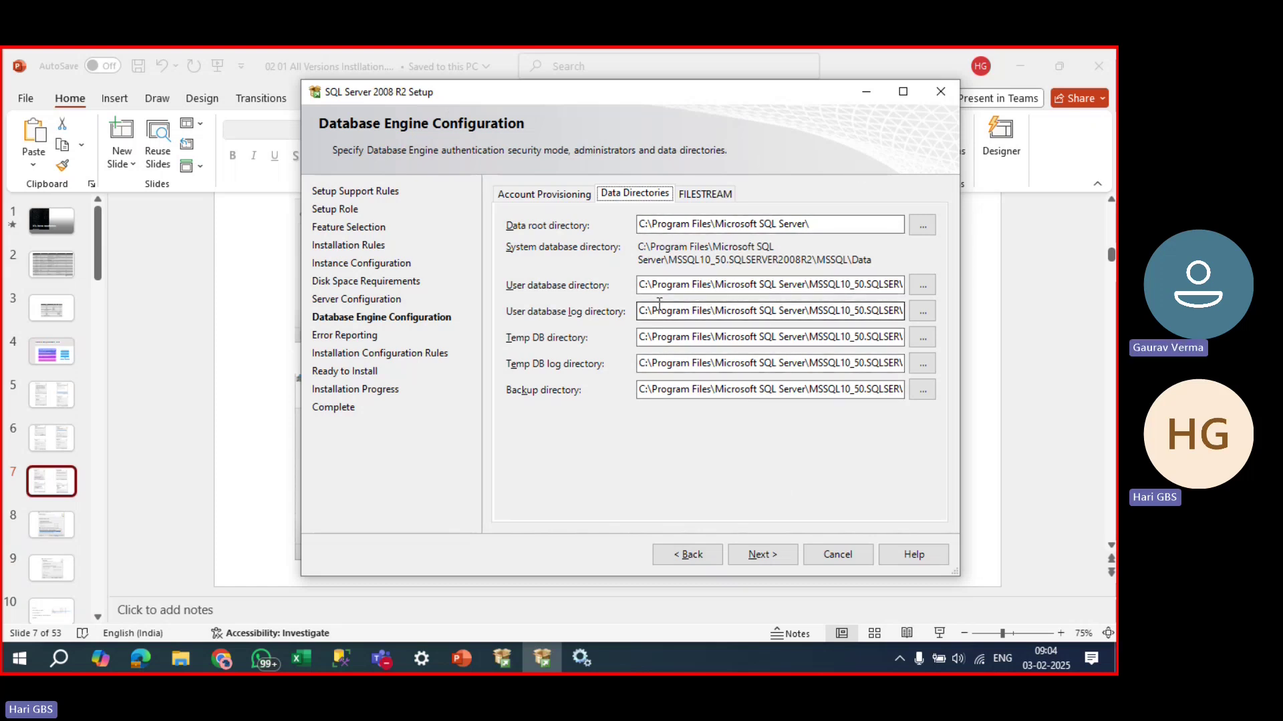
Examine the full paths of the user database, Temp DB and Temp DB log directories, and point out the user database log and backup directories.
{"action": "left_click_drag", "start_coordinate": [640, 284], "coordinate": [959, 286]}
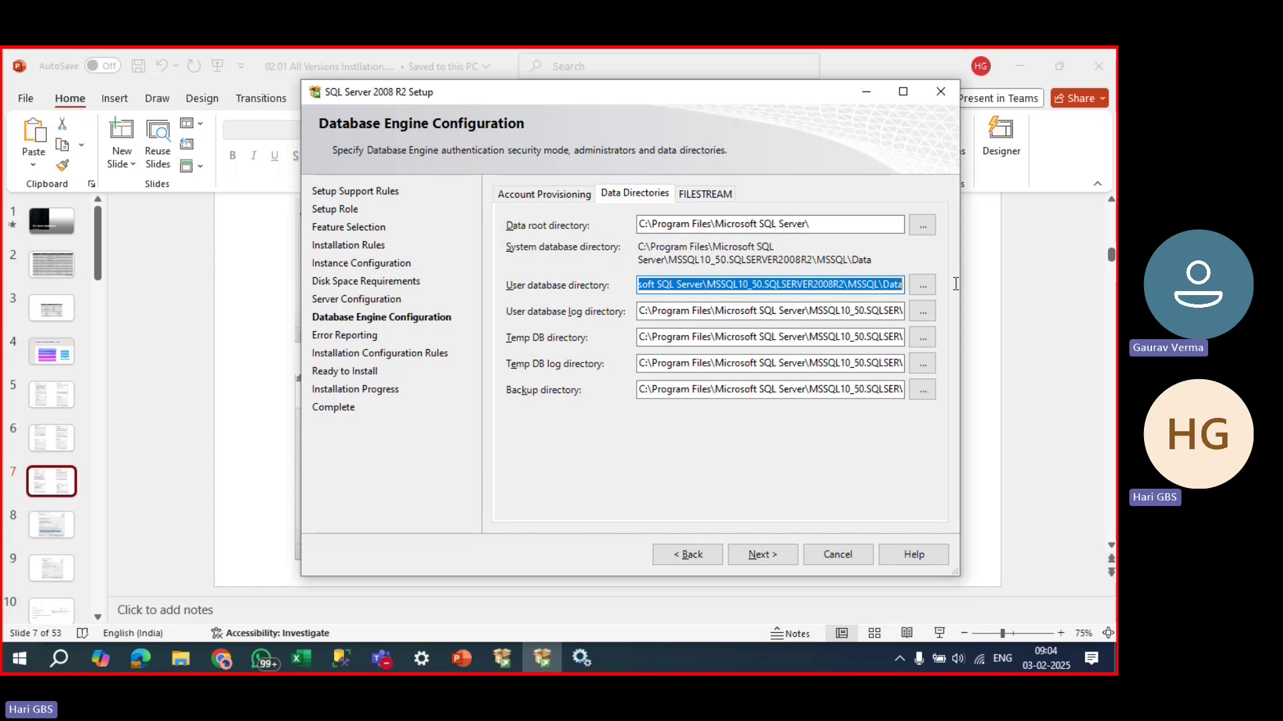
{"action": "left_click", "coordinate": [655, 286]}
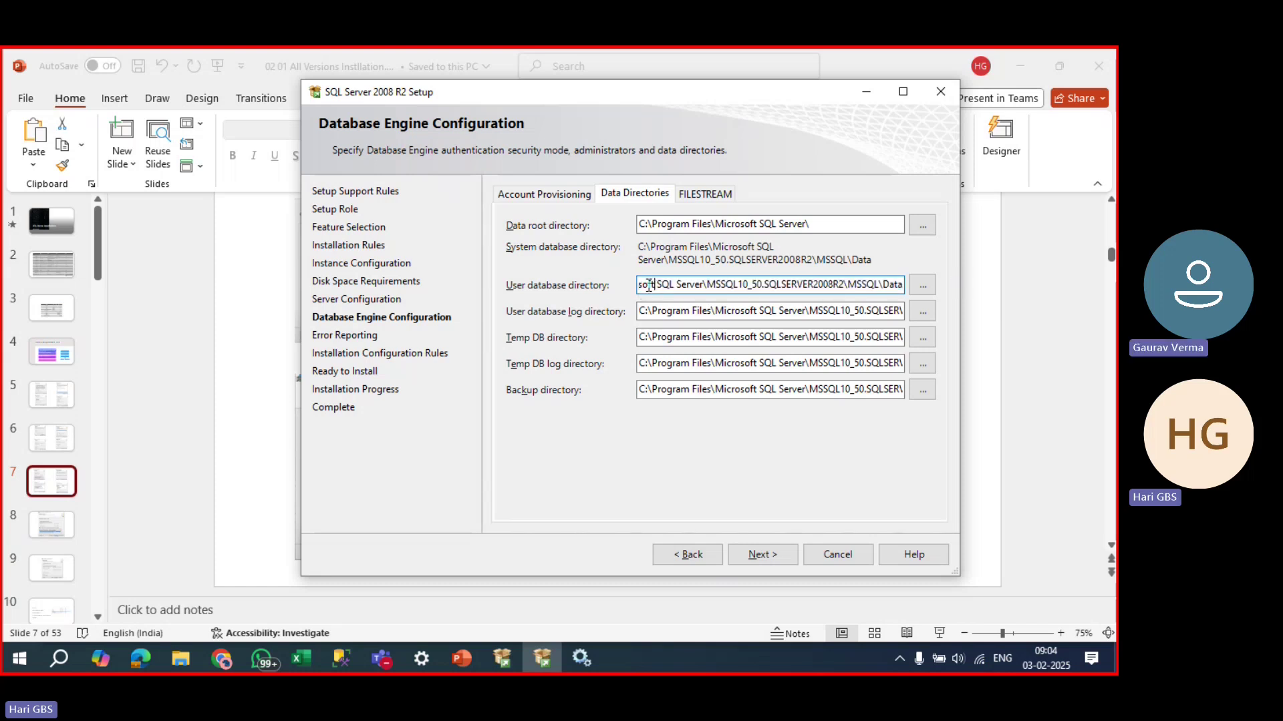
{"action": "left_click_drag", "start_coordinate": [643, 285], "coordinate": [995, 286]}
{"action": "left_click", "coordinate": [723, 310]}
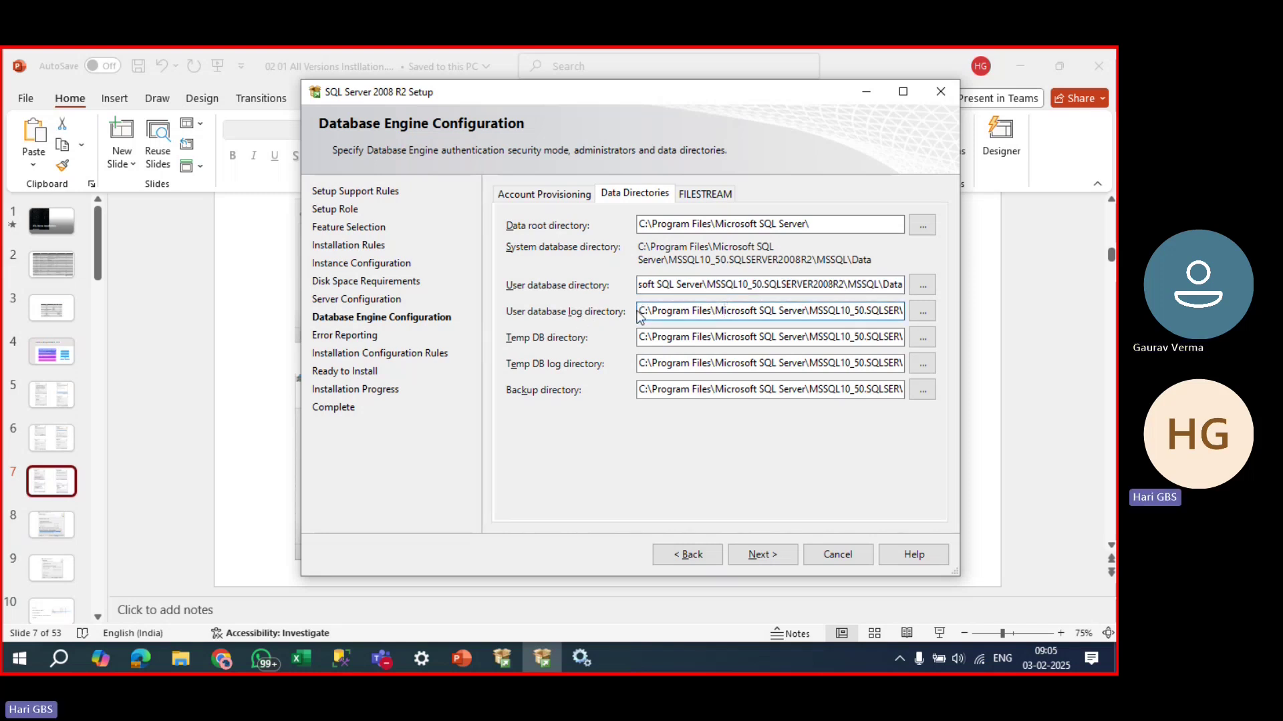
{"action": "left_click_drag", "start_coordinate": [639, 337], "coordinate": [921, 338]}
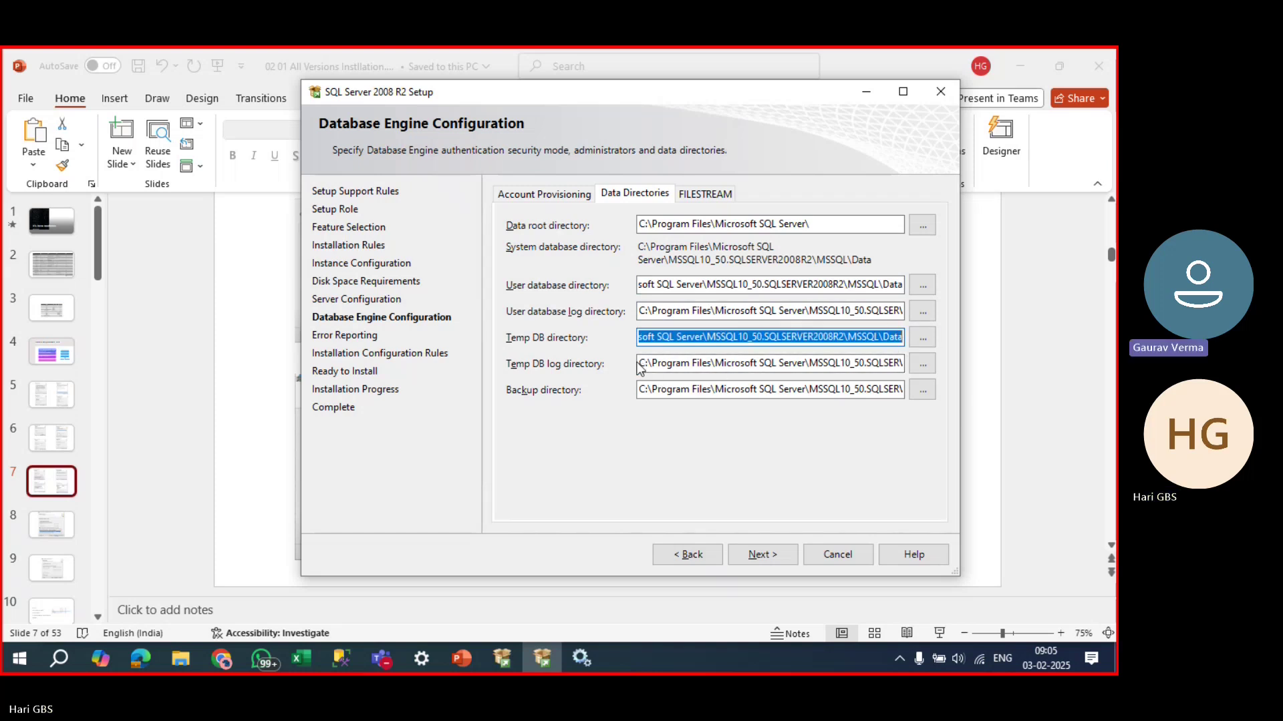
{"action": "left_click_drag", "start_coordinate": [643, 363], "coordinate": [920, 375]}
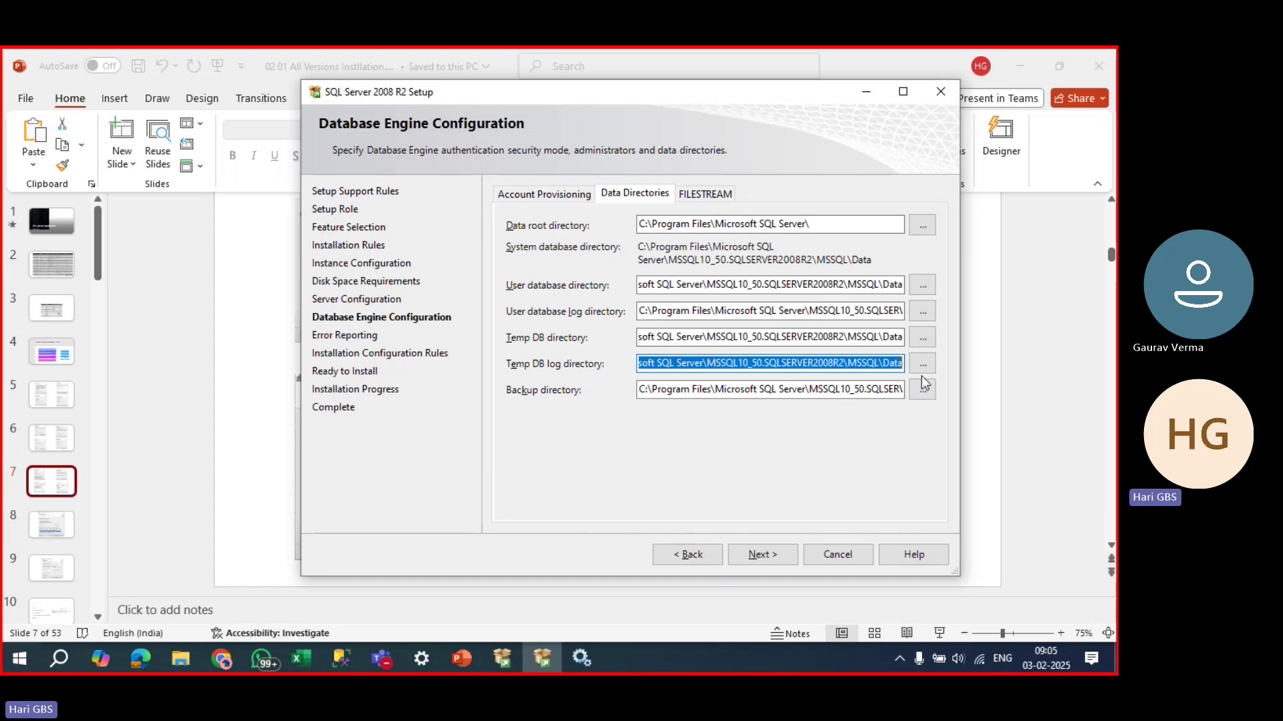
{"action": "left_click", "coordinate": [690, 390]}
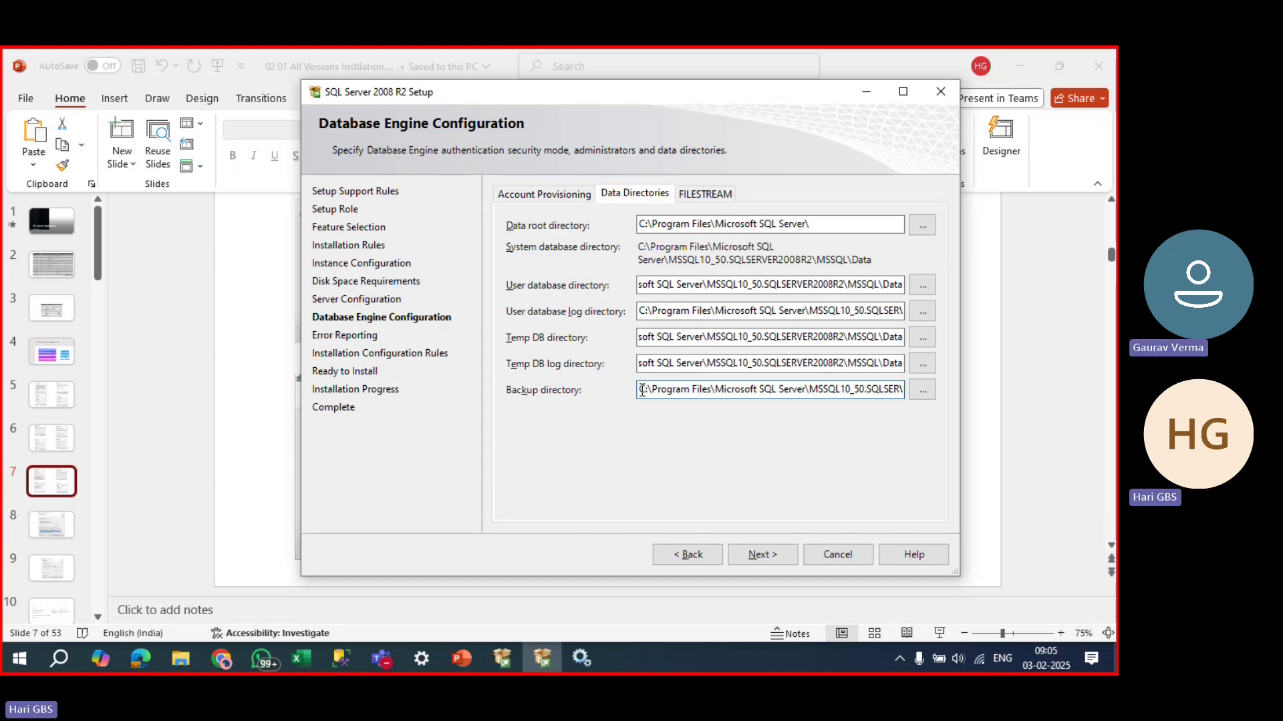
{"action": "left_click_drag", "start_coordinate": [642, 389], "coordinate": [612, 391]}
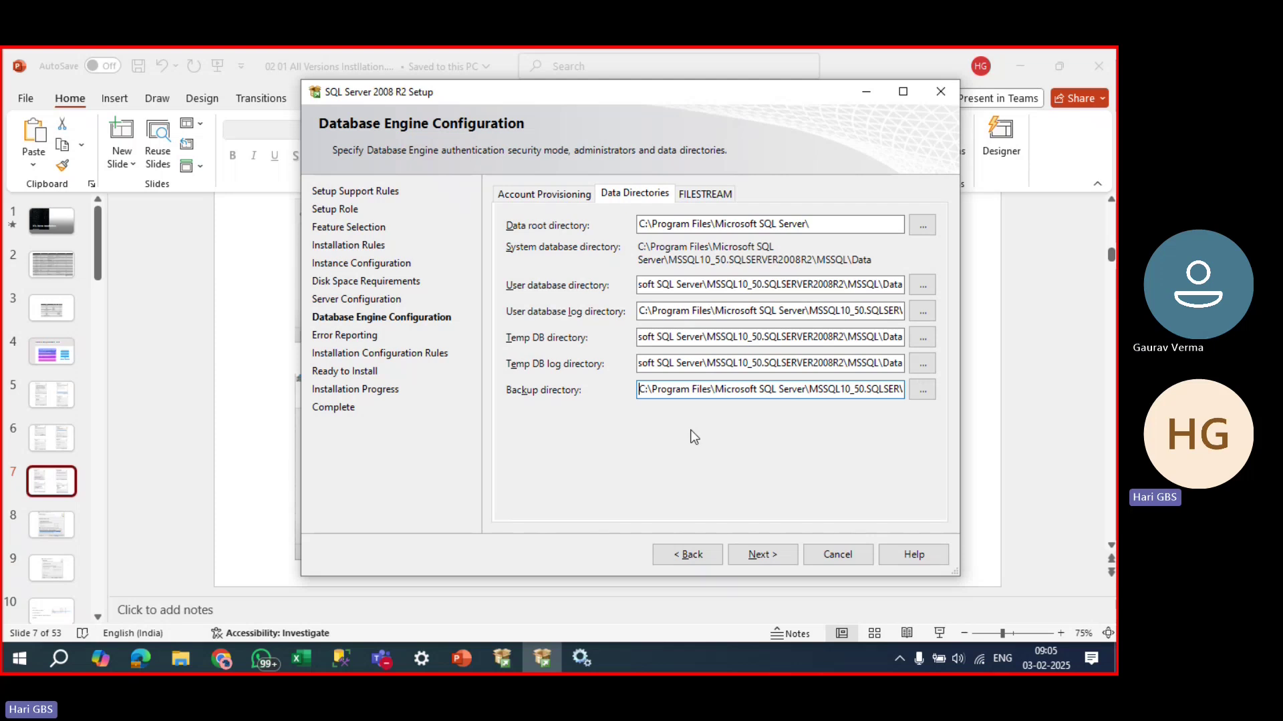
Bring the user database, Temp DB and Temp DB log directory paths back to their beginning, and show the FILESTREAM settings.
{"action": "left_click", "coordinate": [648, 286]}
{"action": "key", "text": "Home"}
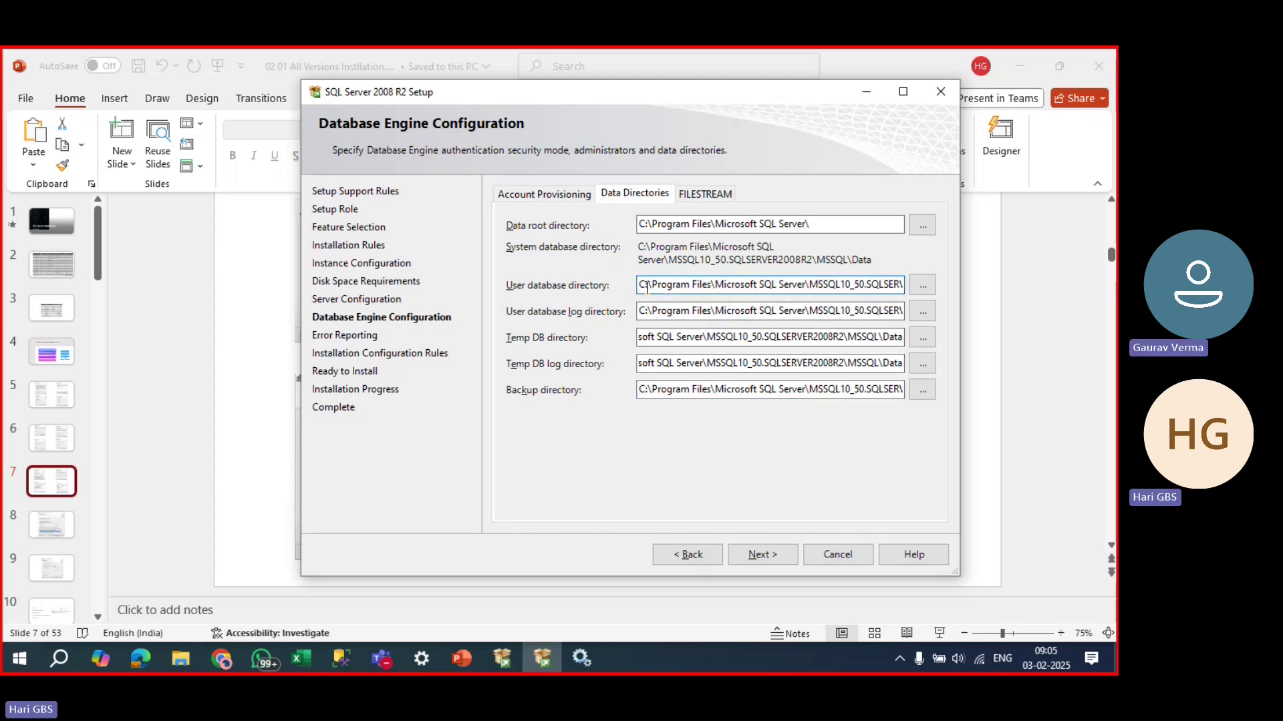
{"action": "left_click", "coordinate": [647, 338]}
{"action": "key", "text": "Home"}
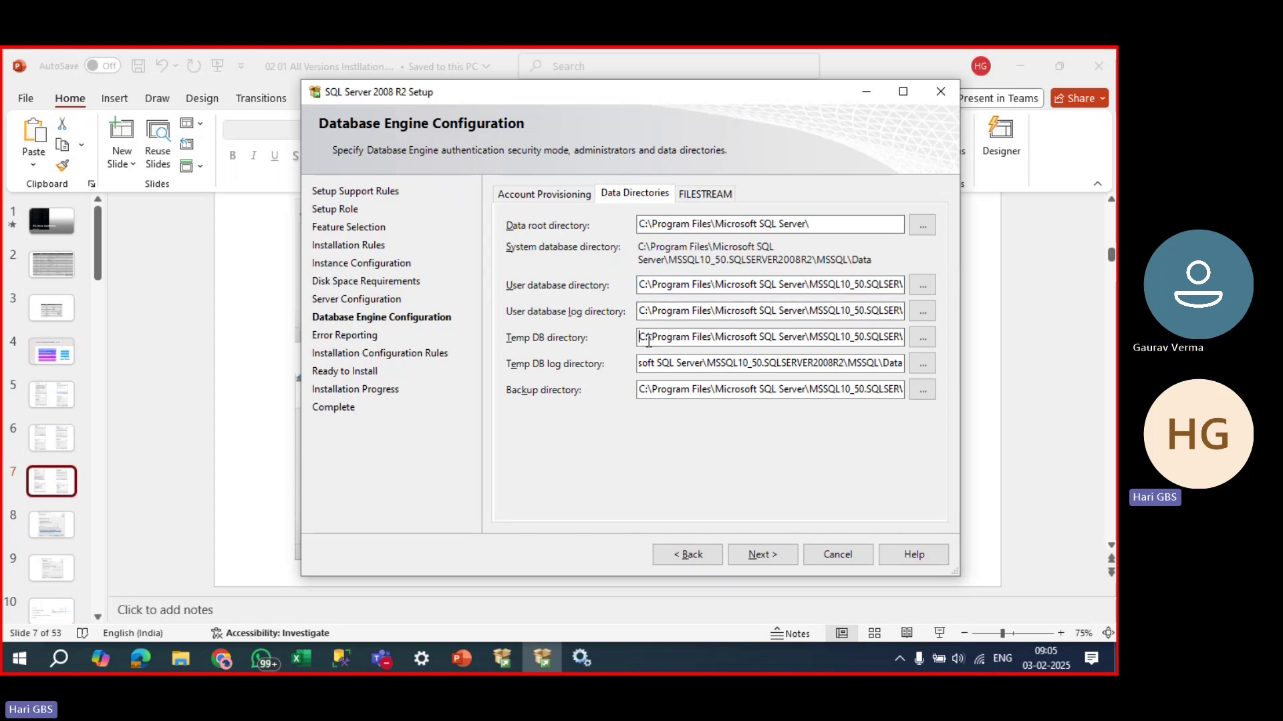
{"action": "left_click", "coordinate": [656, 362]}
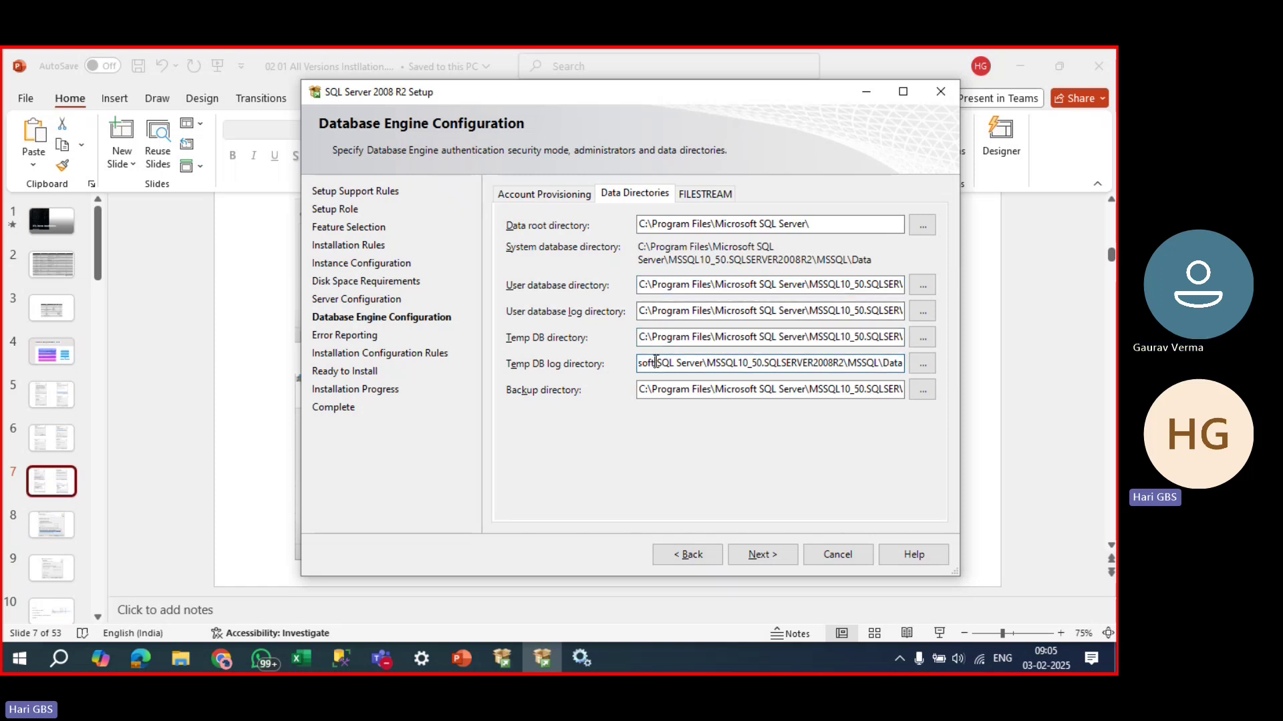
{"action": "key", "text": "Home"}
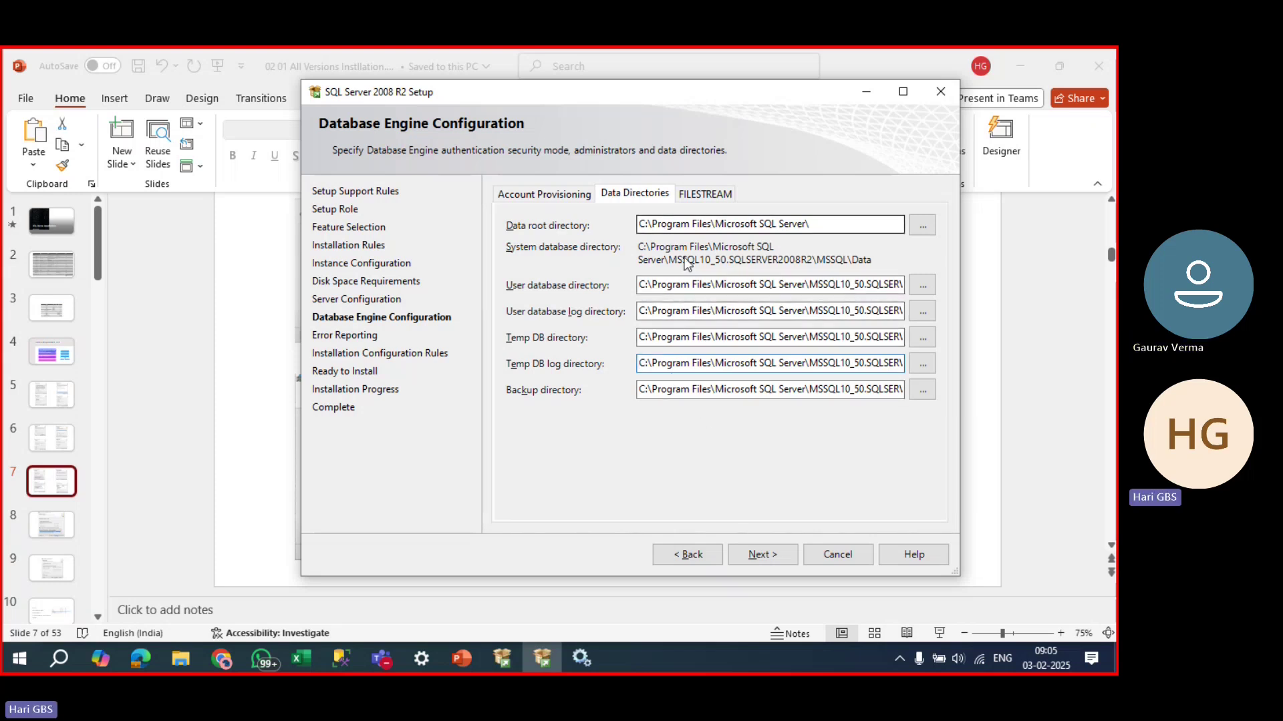
{"action": "left_click", "coordinate": [646, 285]}
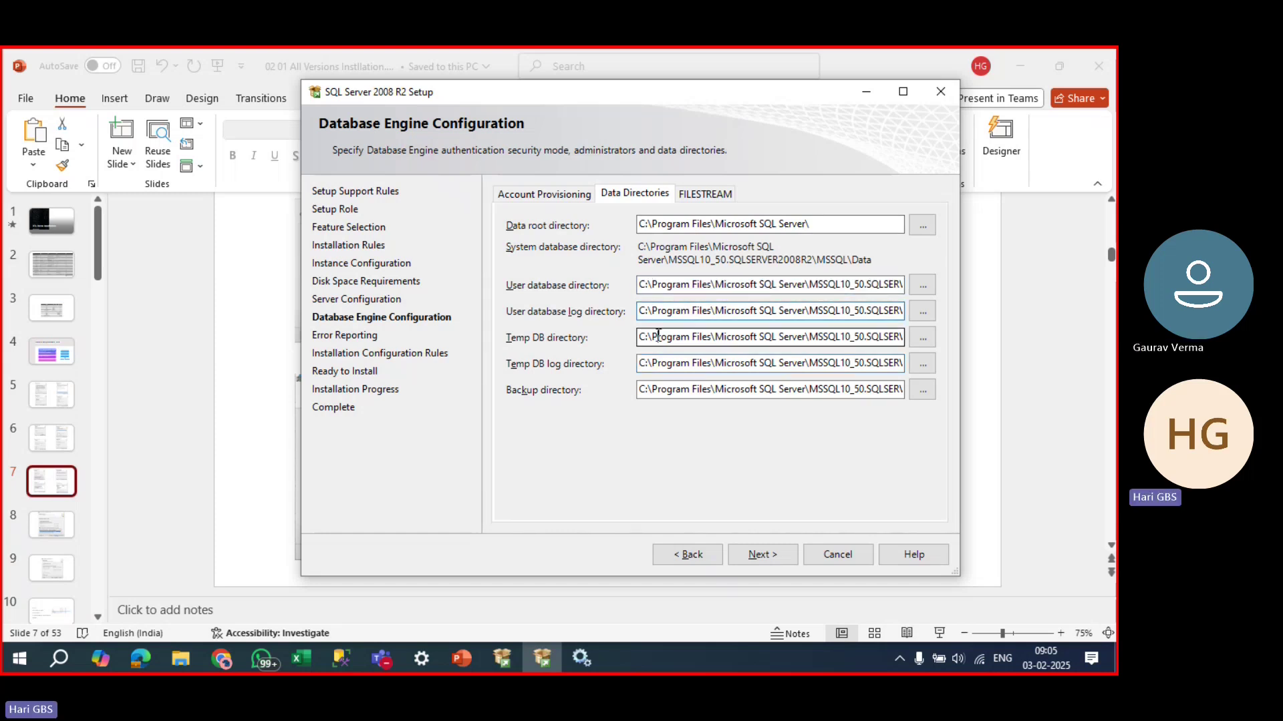
{"action": "left_click", "coordinate": [662, 389]}
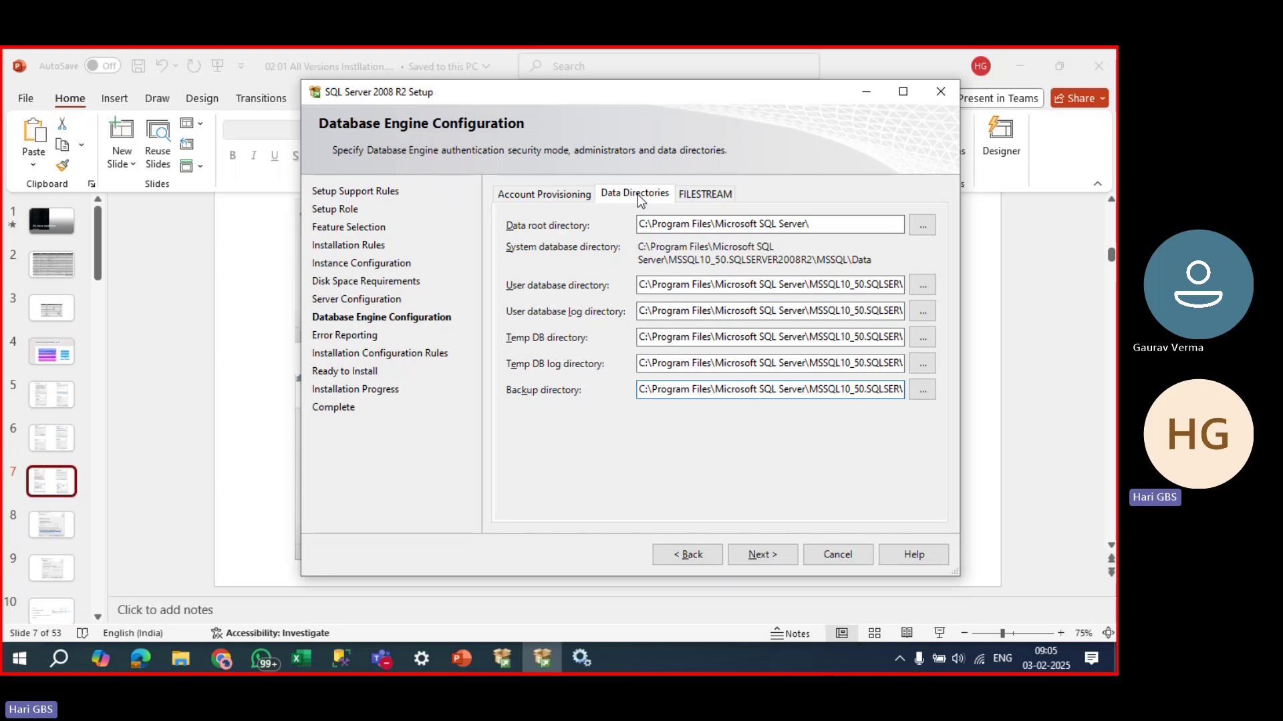
{"action": "left_click", "coordinate": [695, 196]}
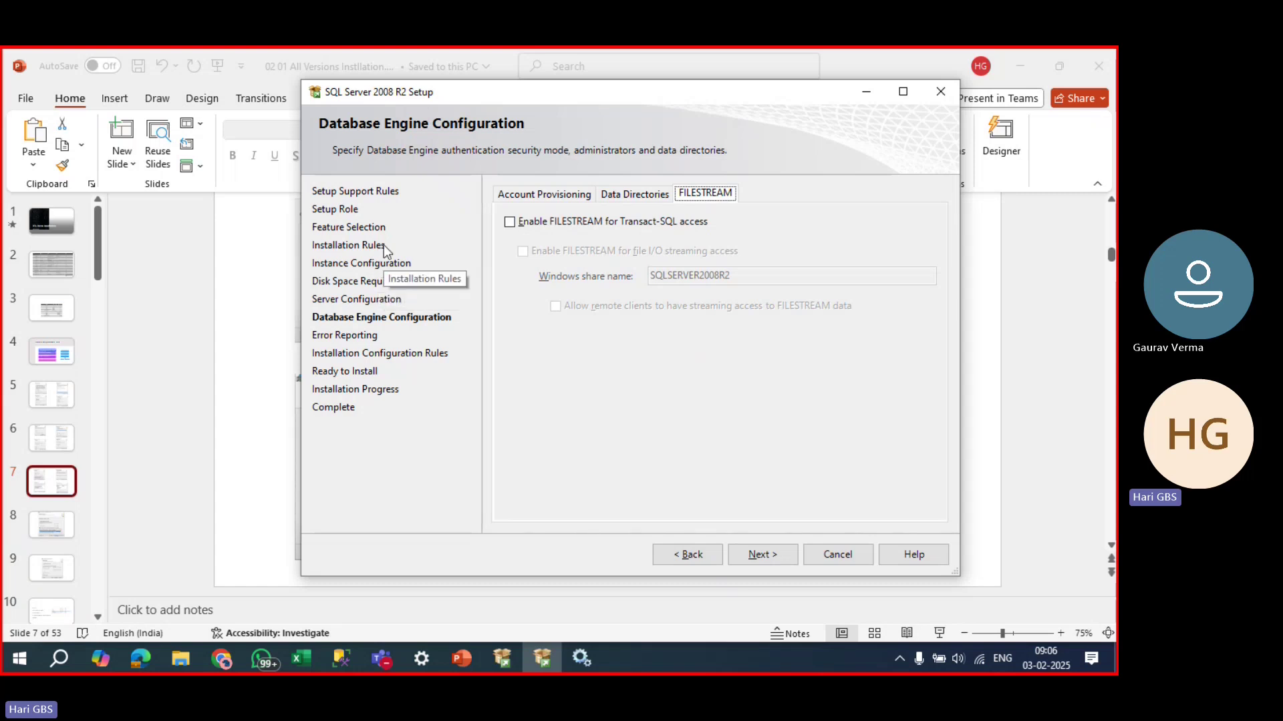
Switch to Chrome, search Google for BANGALORE IIM in a new tab and open the IIM Bangalore website.
{"action": "left_click", "coordinate": [227, 664]}
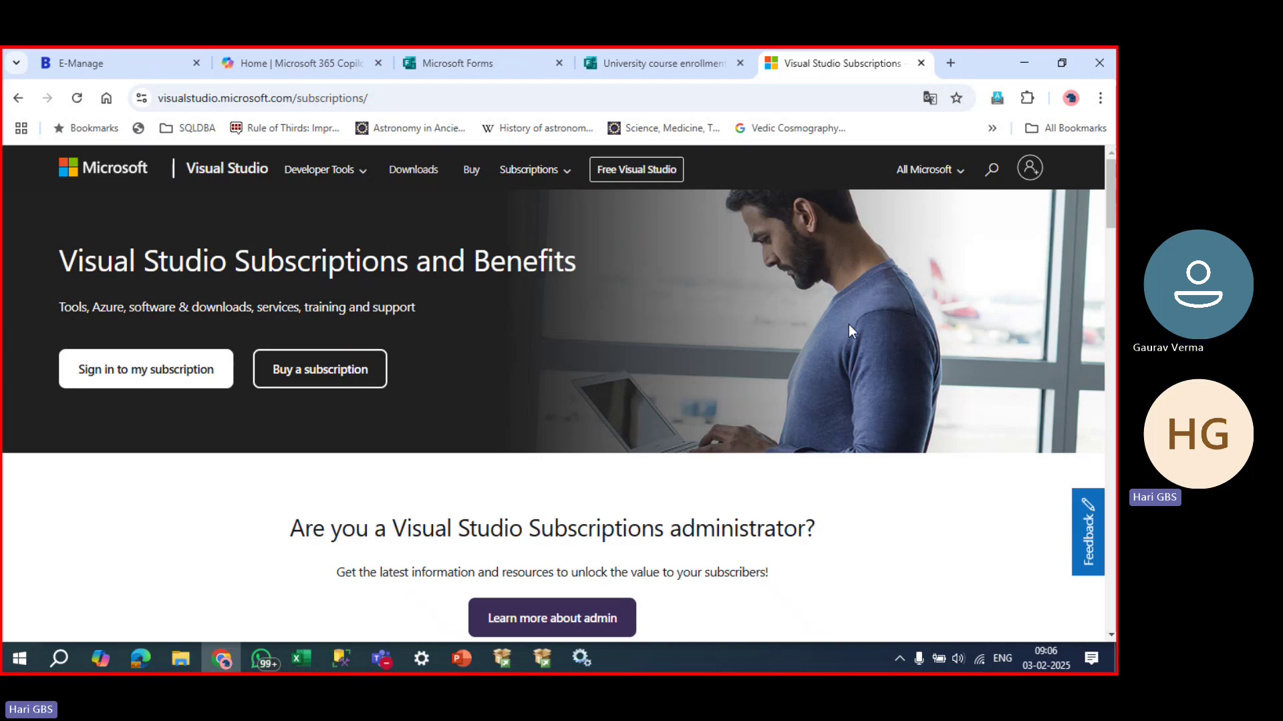
{"action": "scroll", "coordinate": [855, 334], "scroll_direction": "down", "scroll_amount": 5}
{"action": "scroll", "coordinate": [859, 358], "scroll_direction": "up", "scroll_amount": 5}
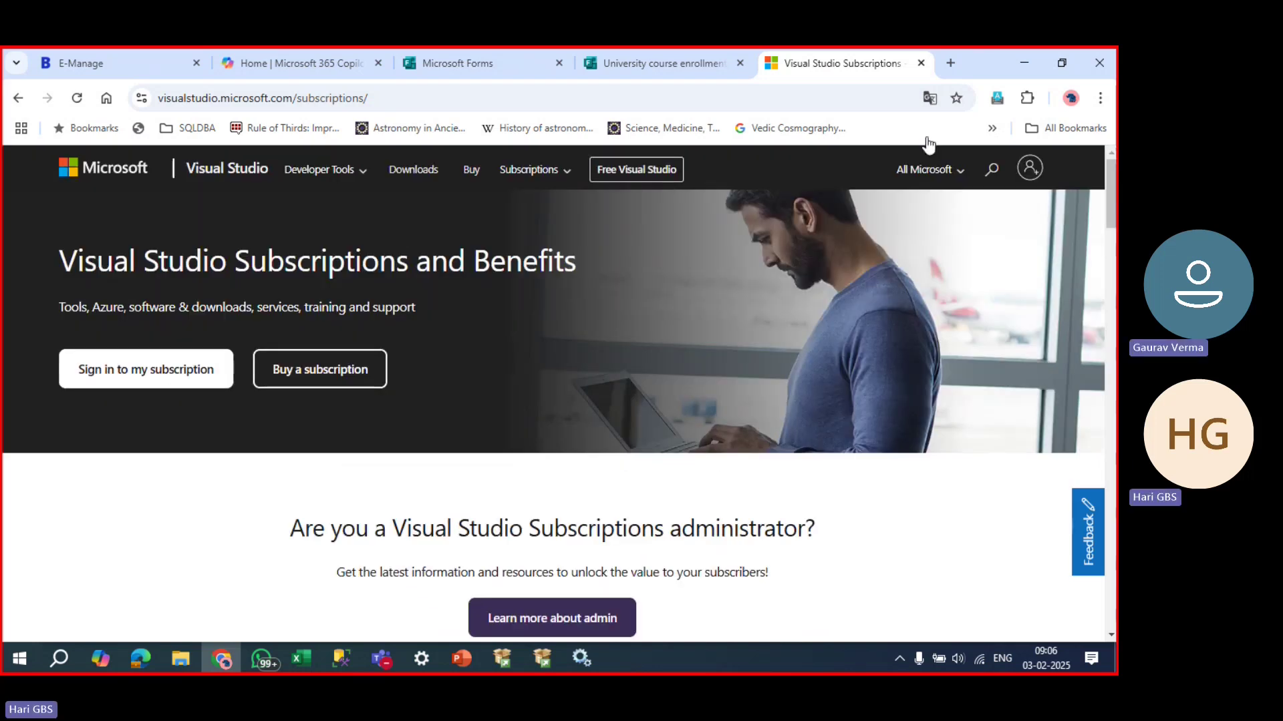
{"action": "left_click", "coordinate": [950, 63]}
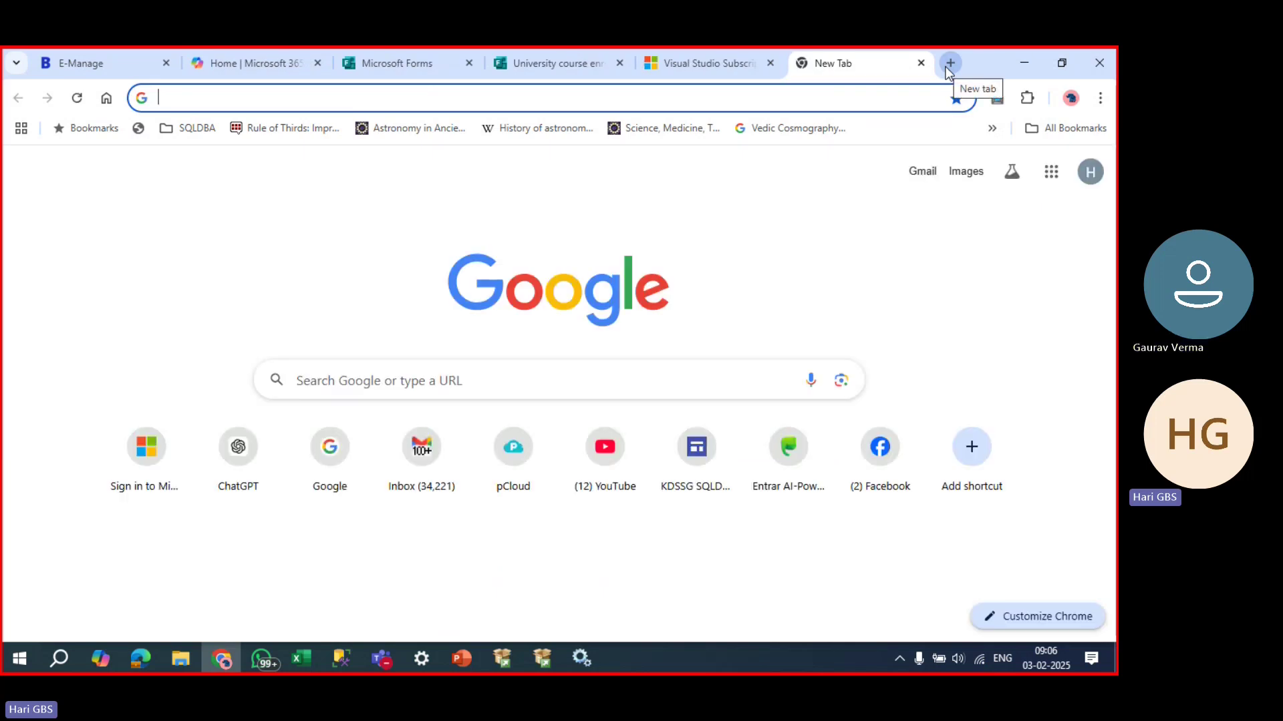
{"action": "type", "text": "BANG"}
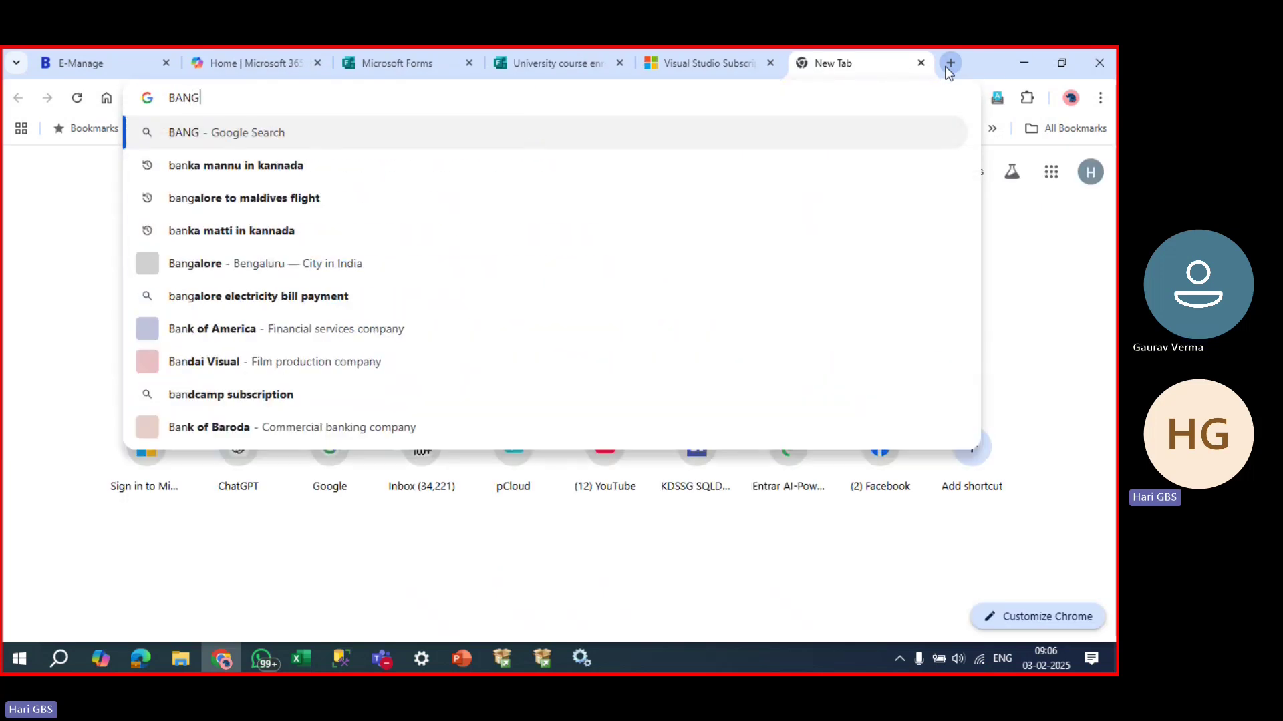
{"action": "type", "text": "ALORE IIM"}
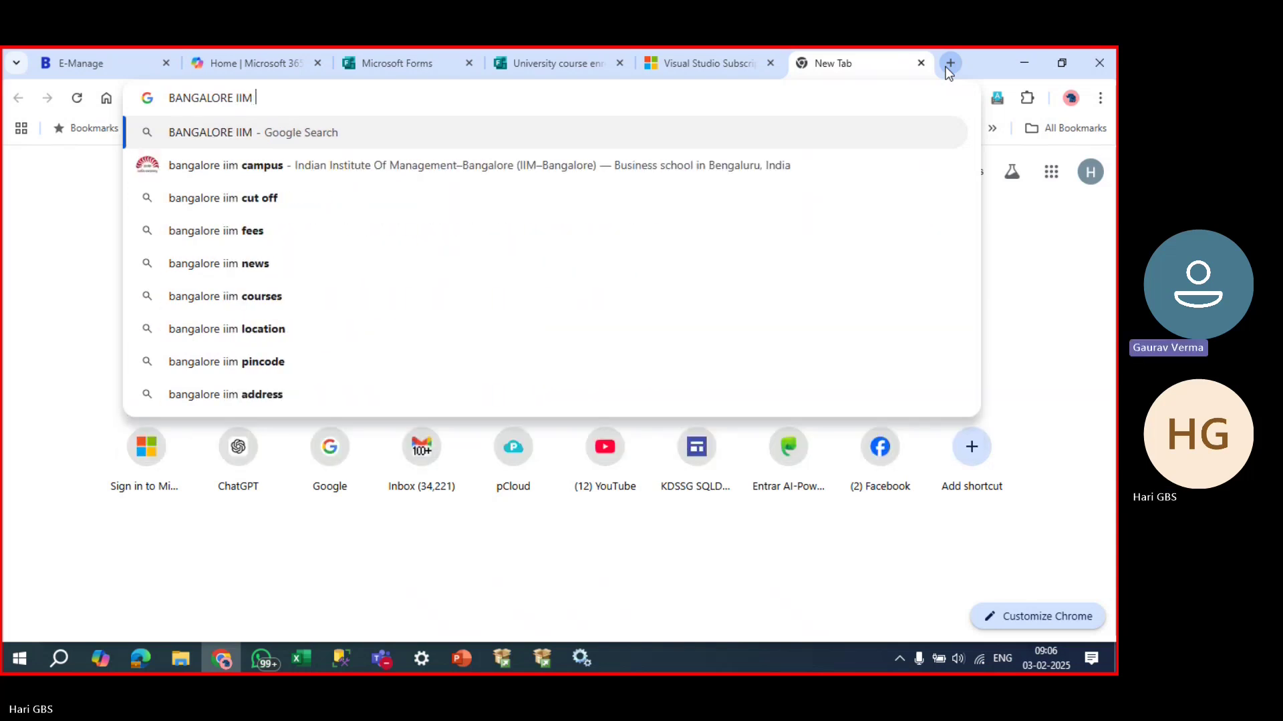
{"action": "key", "text": "Return"}
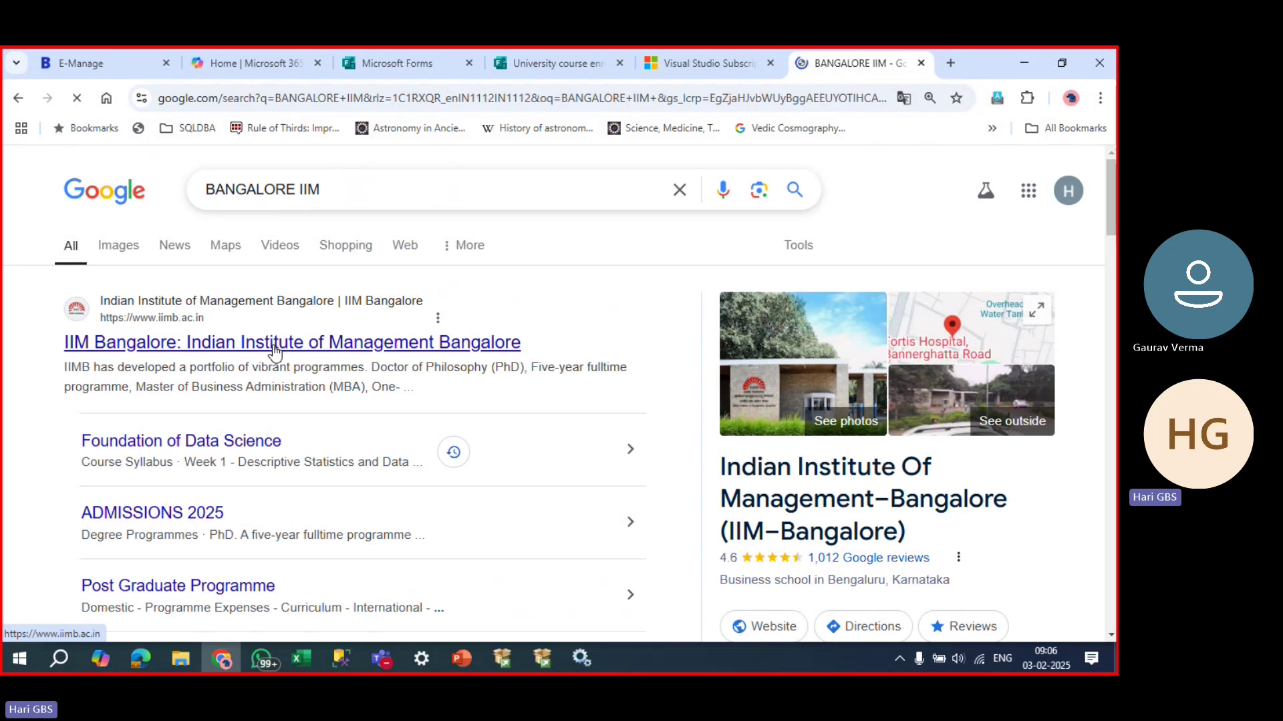
{"action": "left_click", "coordinate": [275, 349]}
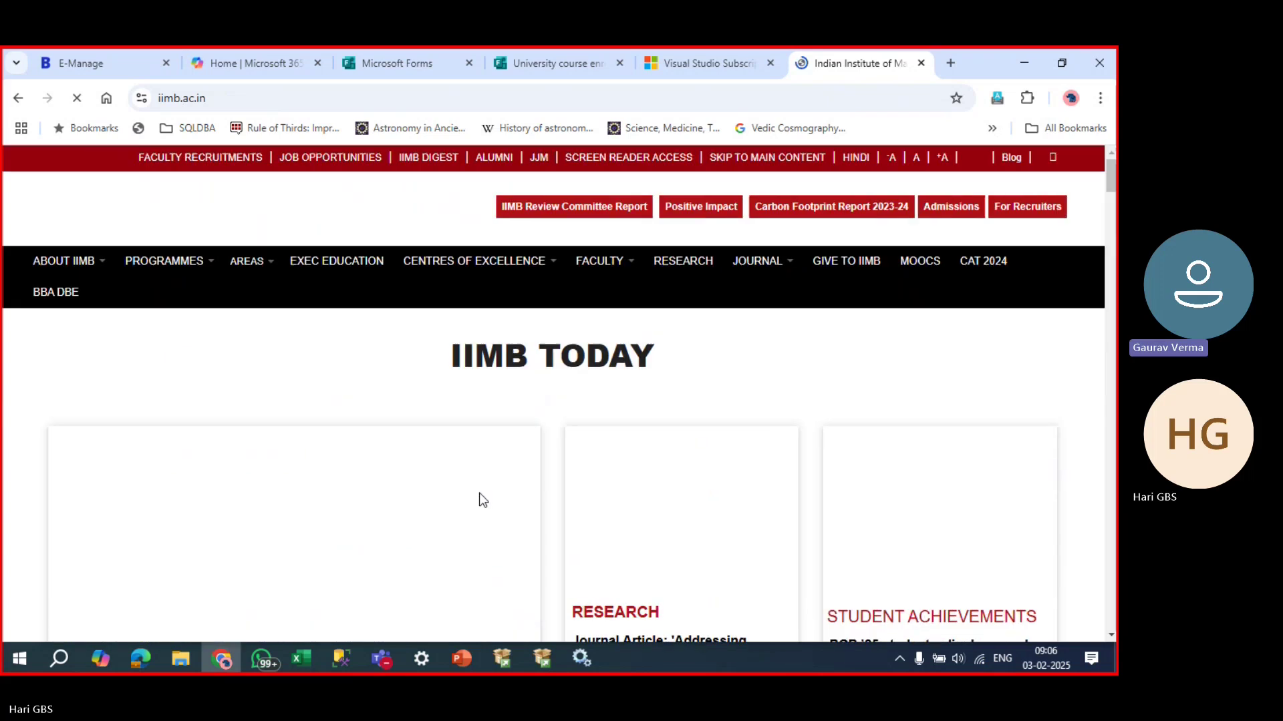
Look through the IIM Bangalore home page for its images, calendar, programmes, press releases, quick links and YouTube videos.
{"action": "scroll", "coordinate": [501, 452], "scroll_direction": "down", "scroll_amount": 3}
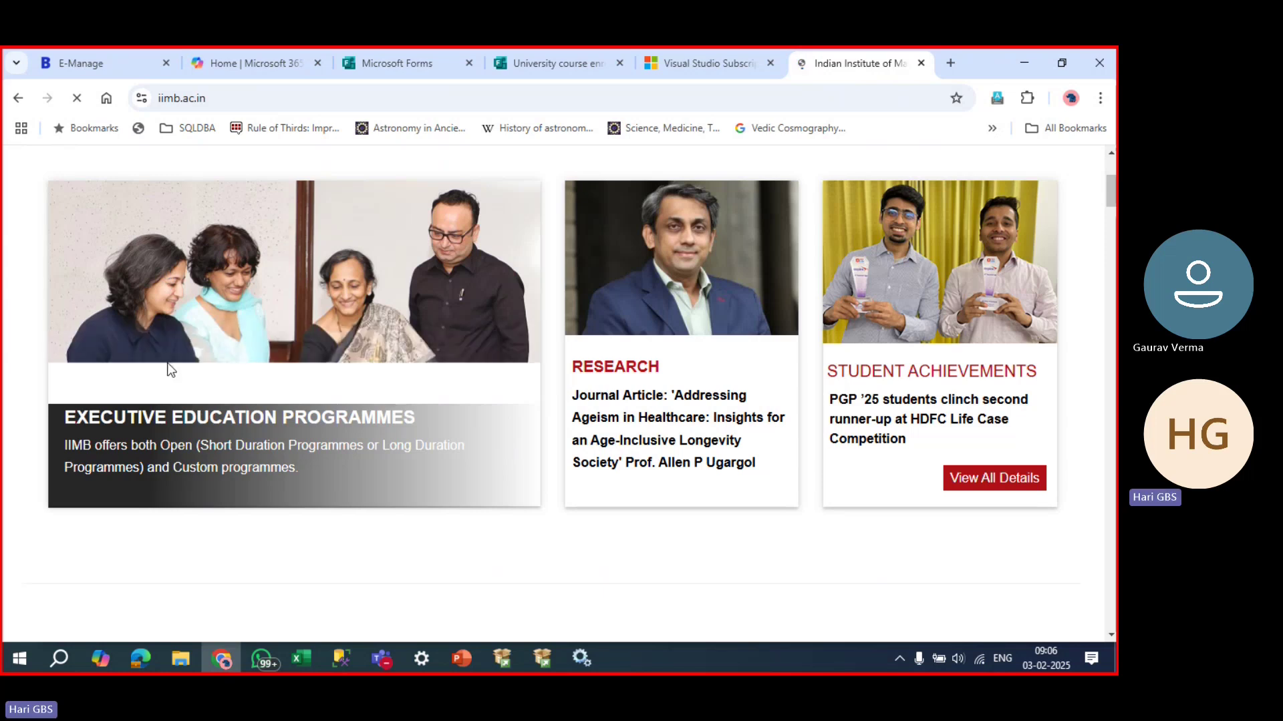
{"action": "scroll", "coordinate": [384, 344], "scroll_direction": "down", "scroll_amount": 1}
{"action": "scroll", "coordinate": [398, 369], "scroll_direction": "up", "scroll_amount": 4}
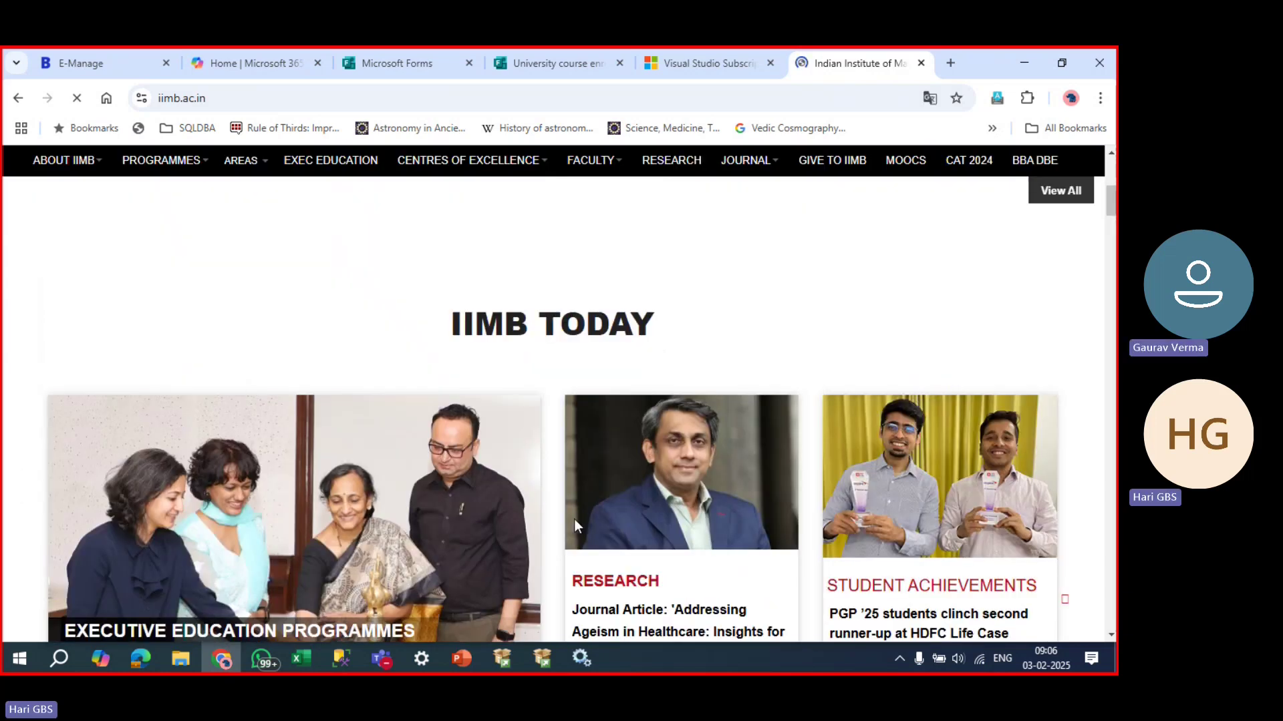
{"action": "scroll", "coordinate": [428, 509], "scroll_direction": "down", "scroll_amount": 15}
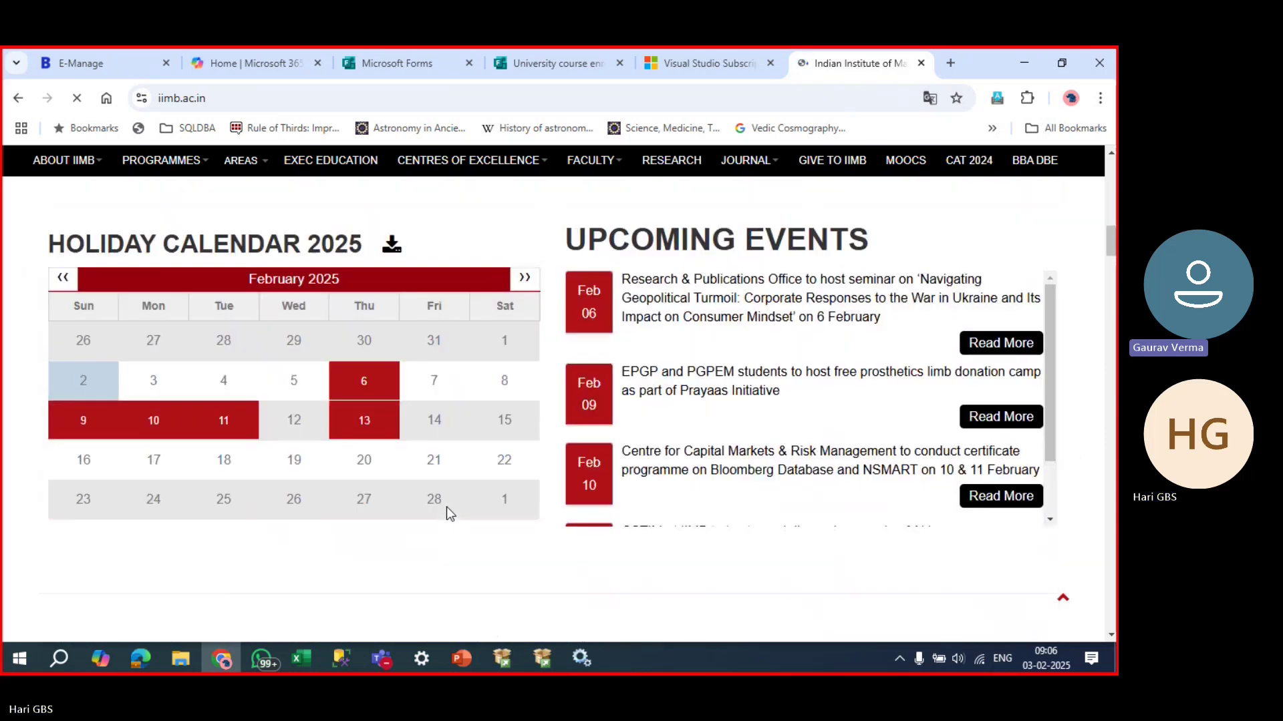
{"action": "scroll", "coordinate": [446, 506], "scroll_direction": "down", "scroll_amount": 18}
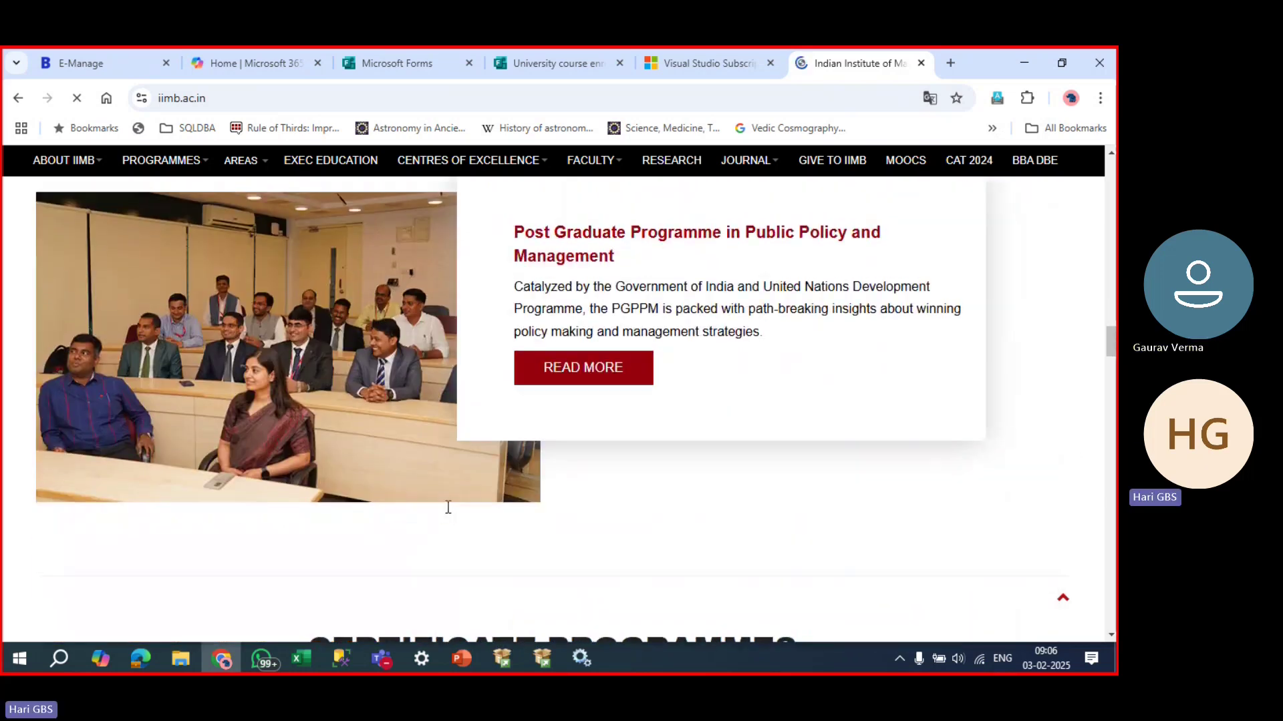
{"action": "scroll", "coordinate": [446, 506], "scroll_direction": "down", "scroll_amount": 5}
{"action": "scroll", "coordinate": [446, 507], "scroll_direction": "down", "scroll_amount": 5}
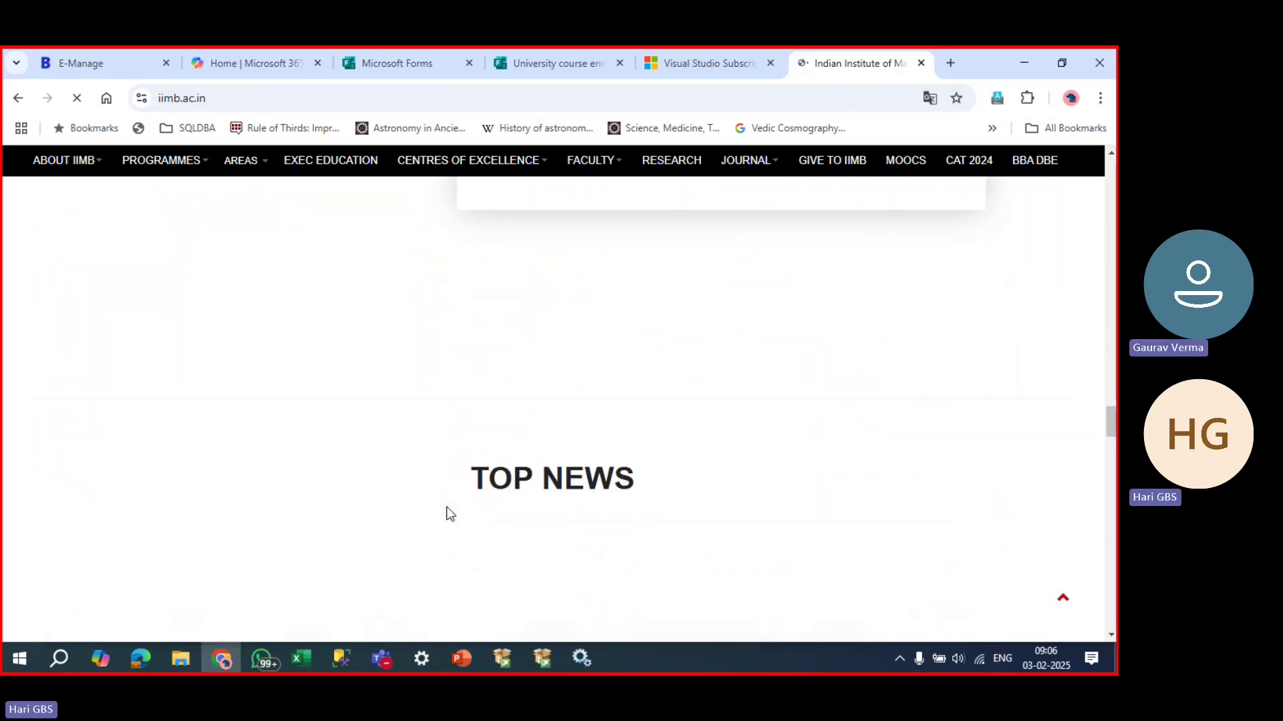
{"action": "scroll", "coordinate": [446, 507], "scroll_direction": "up", "scroll_amount": 6}
{"action": "scroll", "coordinate": [449, 507], "scroll_direction": "down", "scroll_amount": 4}
{"action": "scroll", "coordinate": [476, 495], "scroll_direction": "down", "scroll_amount": 10}
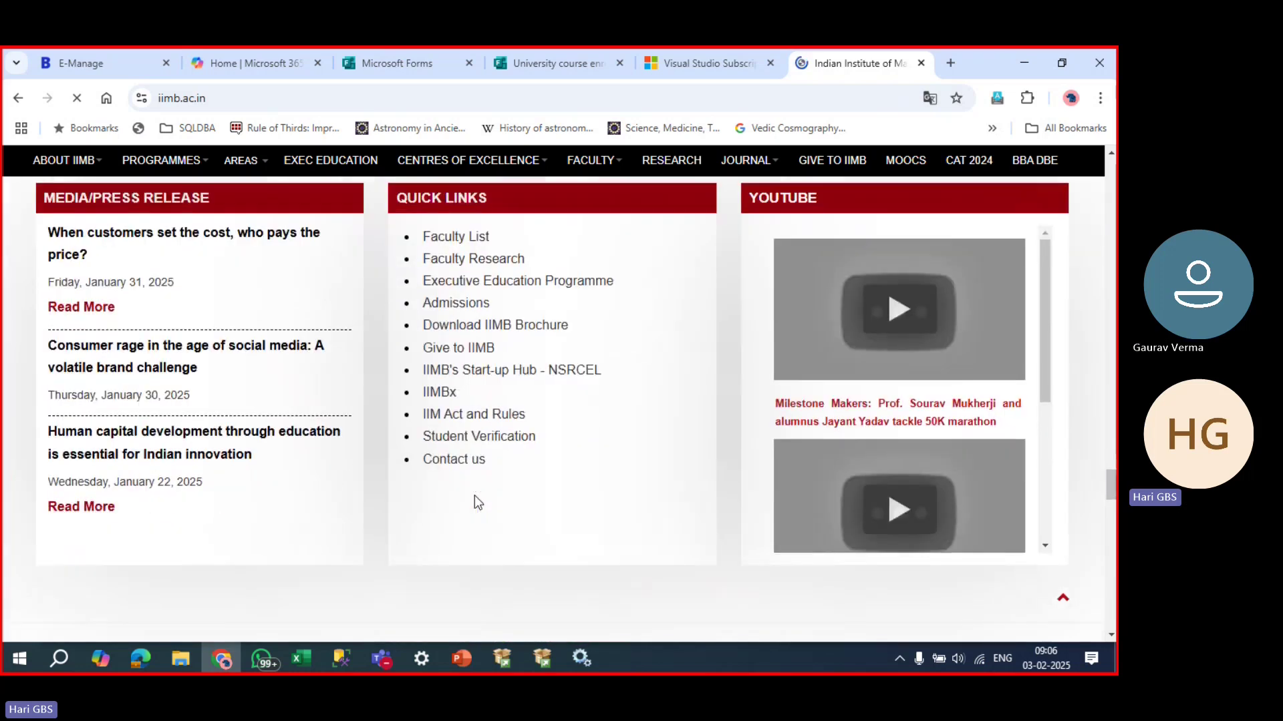
{"action": "scroll", "coordinate": [479, 496], "scroll_direction": "up", "scroll_amount": 2}
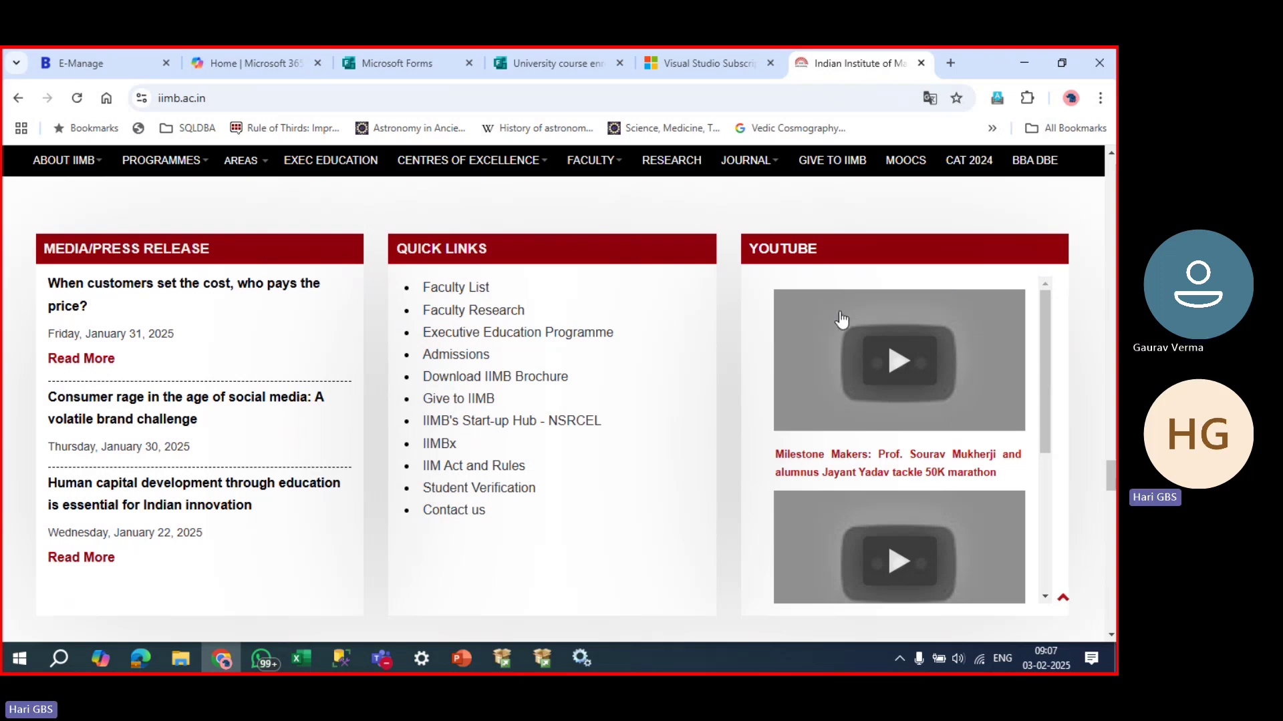
Switch to SQL Server Setup, enable FILESTREAM for Transact-SQL access and file I/O streaming, highlight the Windows share name and return to Data Directories.
{"action": "key", "text": "alt+Tab"}
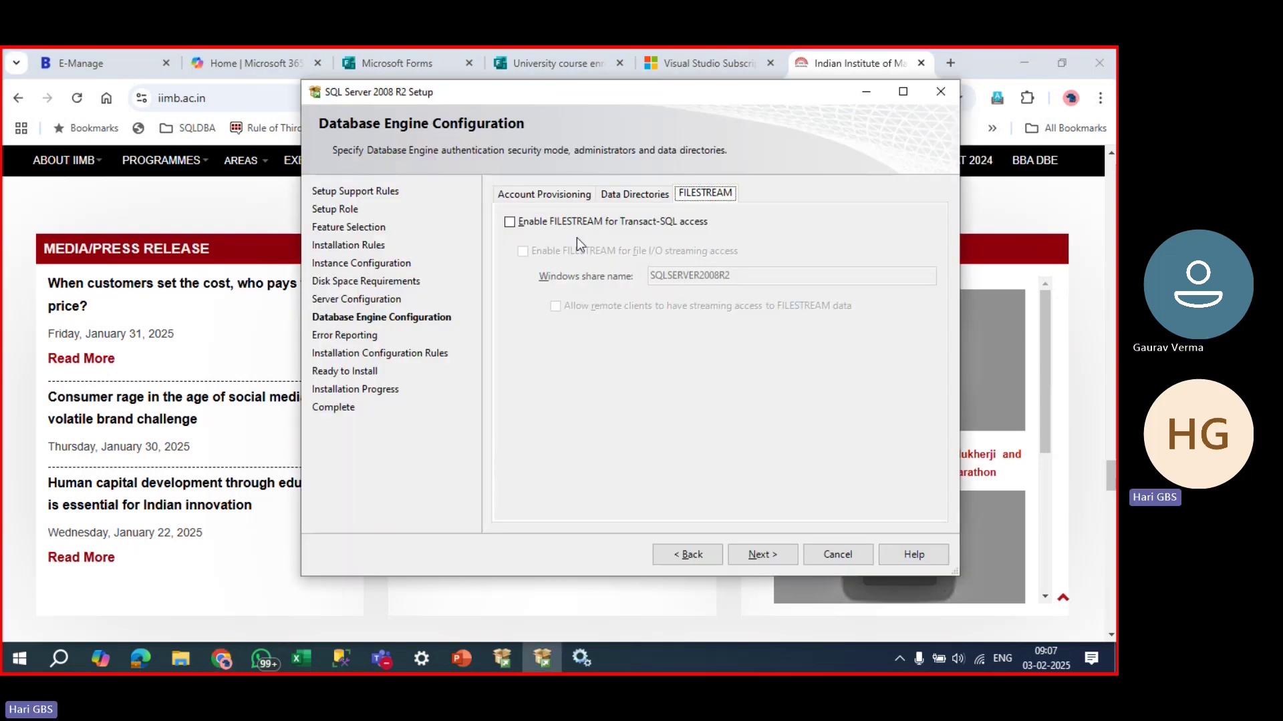
{"action": "left_click", "coordinate": [510, 222]}
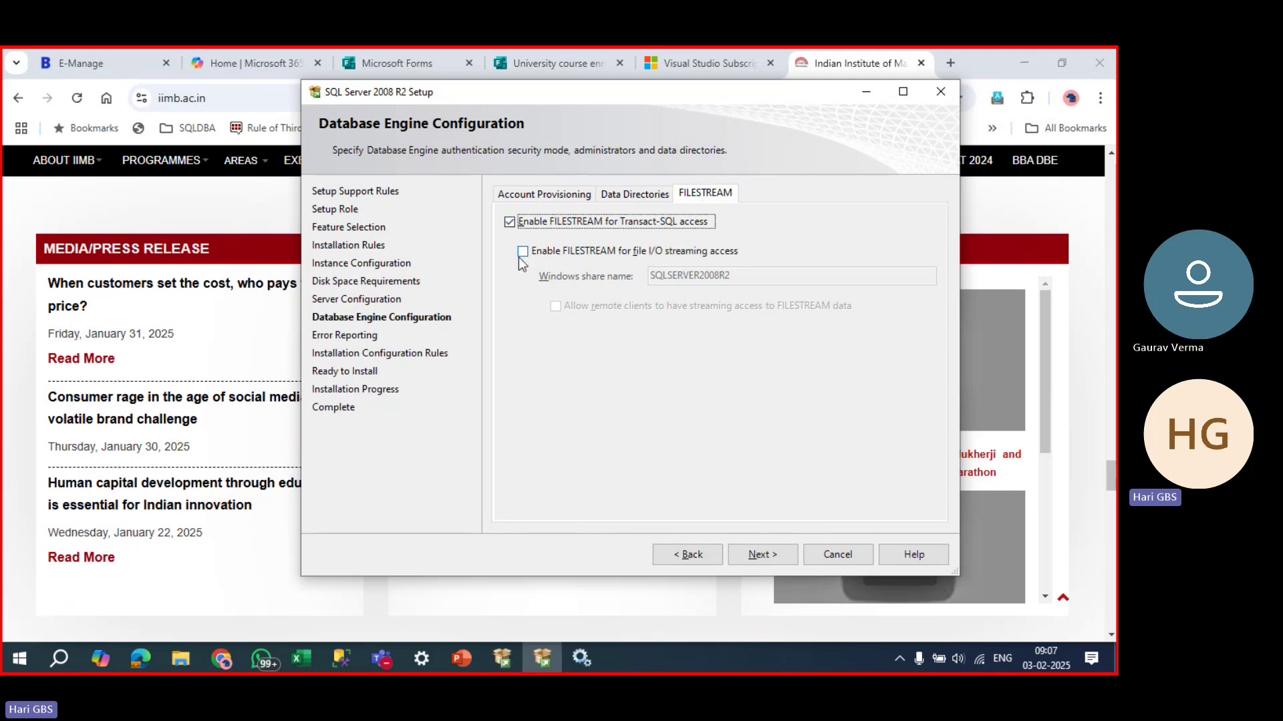
{"action": "left_click", "coordinate": [523, 253]}
{"action": "left_click_drag", "start_coordinate": [751, 275], "coordinate": [644, 272]}
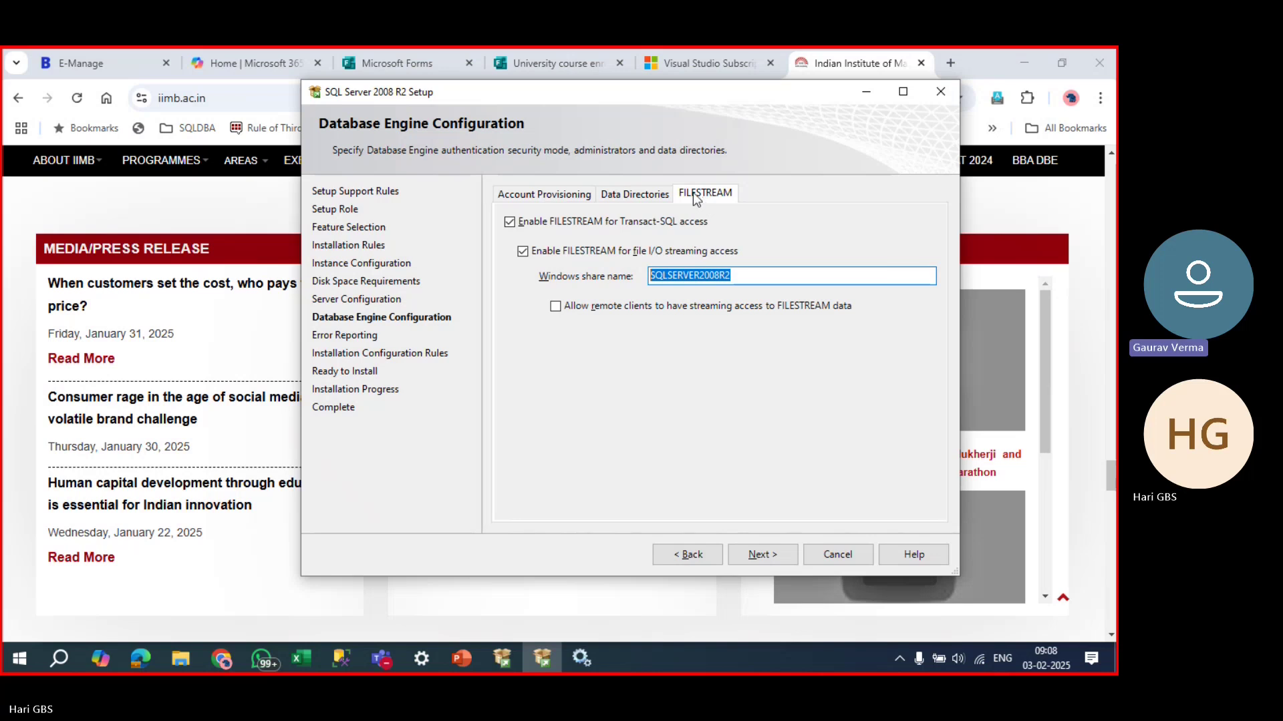
{"action": "left_click", "coordinate": [666, 197]}
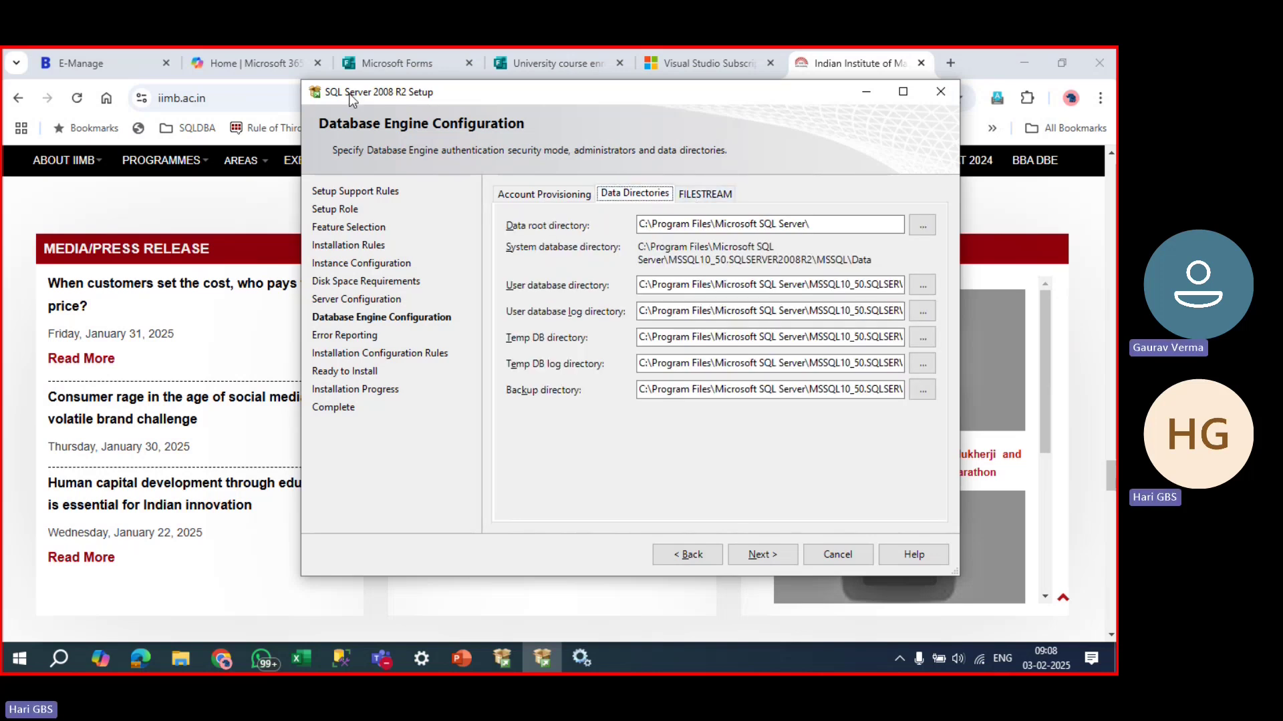
Disable FILESTREAM for Transact-SQL access and return to the start of the user database directory path in Data Directories.
{"action": "left_click", "coordinate": [701, 196]}
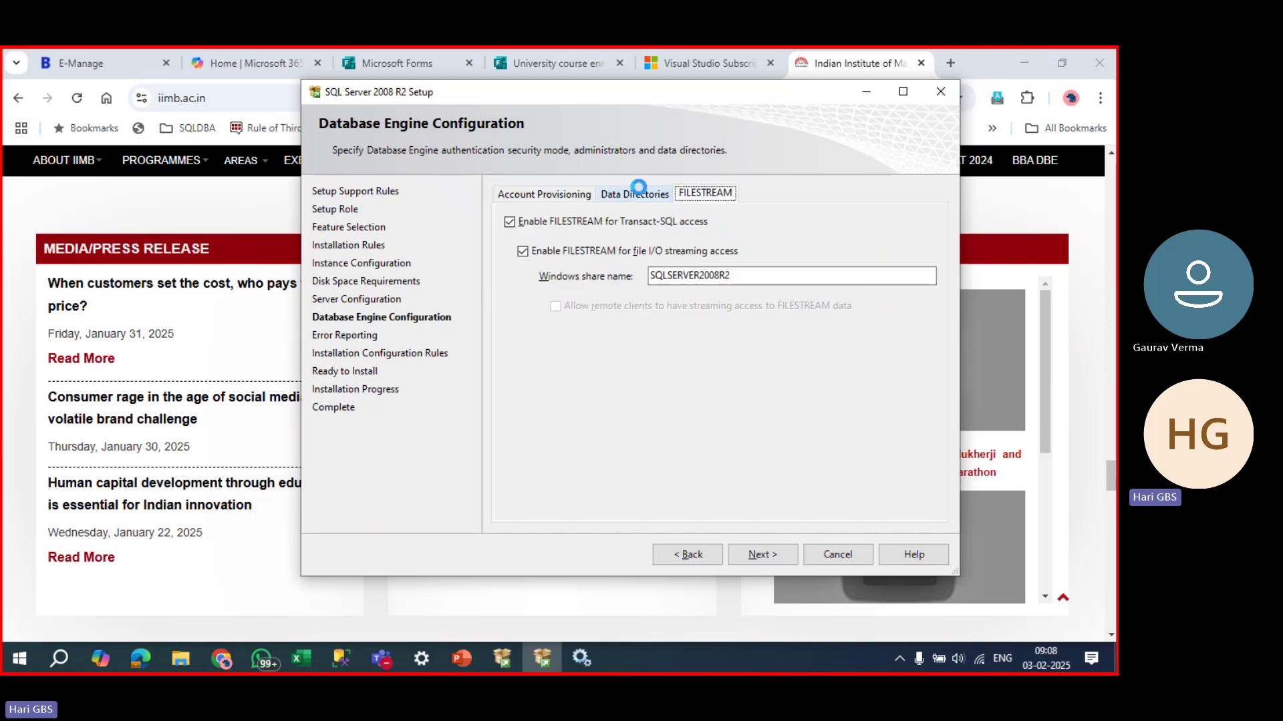
{"action": "left_click", "coordinate": [578, 222]}
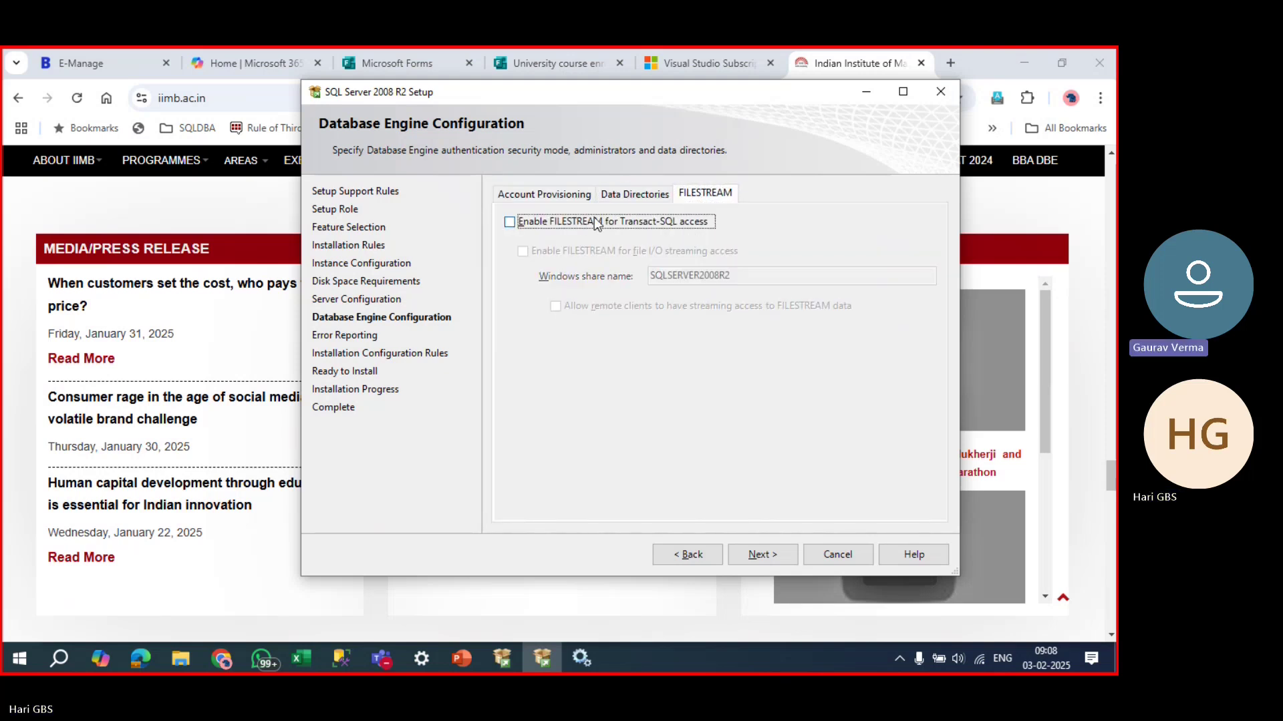
{"action": "left_click", "coordinate": [653, 195]}
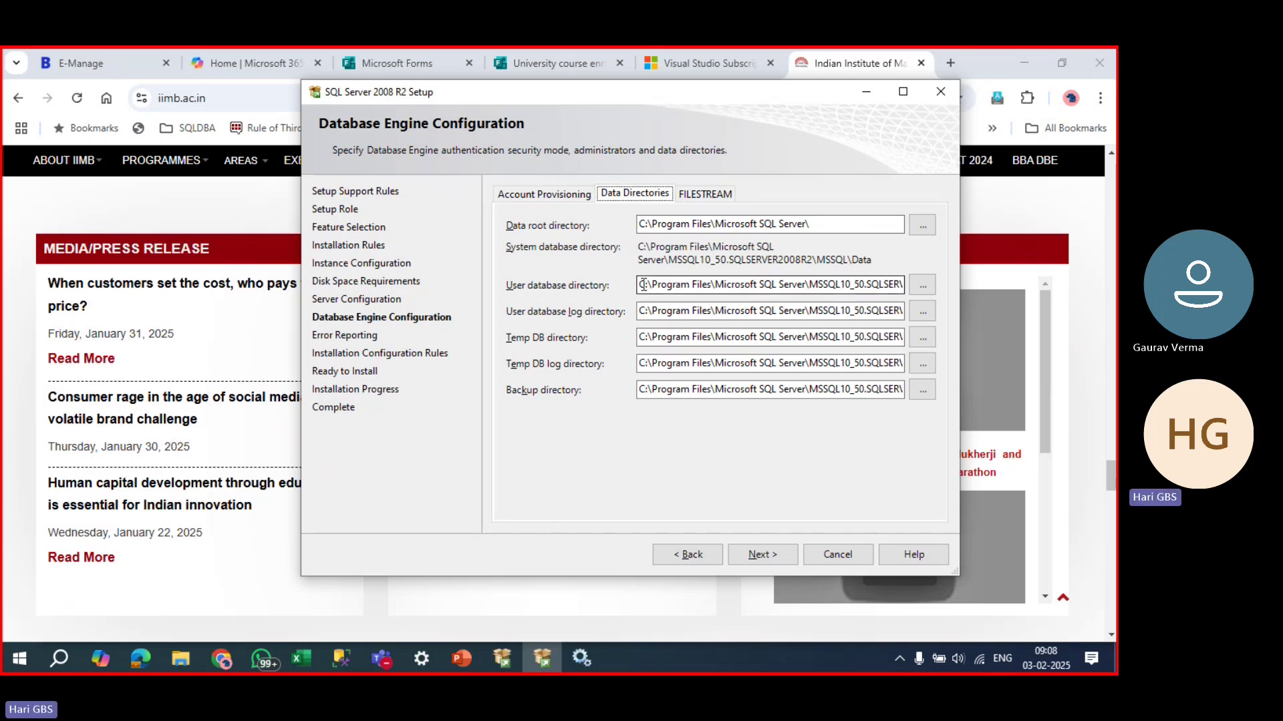
{"action": "mouse_move", "coordinate": [640, 285]}
{"action": "left_mouse_down"}
{"action": "mouse_move", "coordinate": [882, 294]}
{"action": "mouse_move", "coordinate": [661, 287]}
{"action": "mouse_move", "coordinate": [625, 273]}
{"action": "left_mouse_up"}
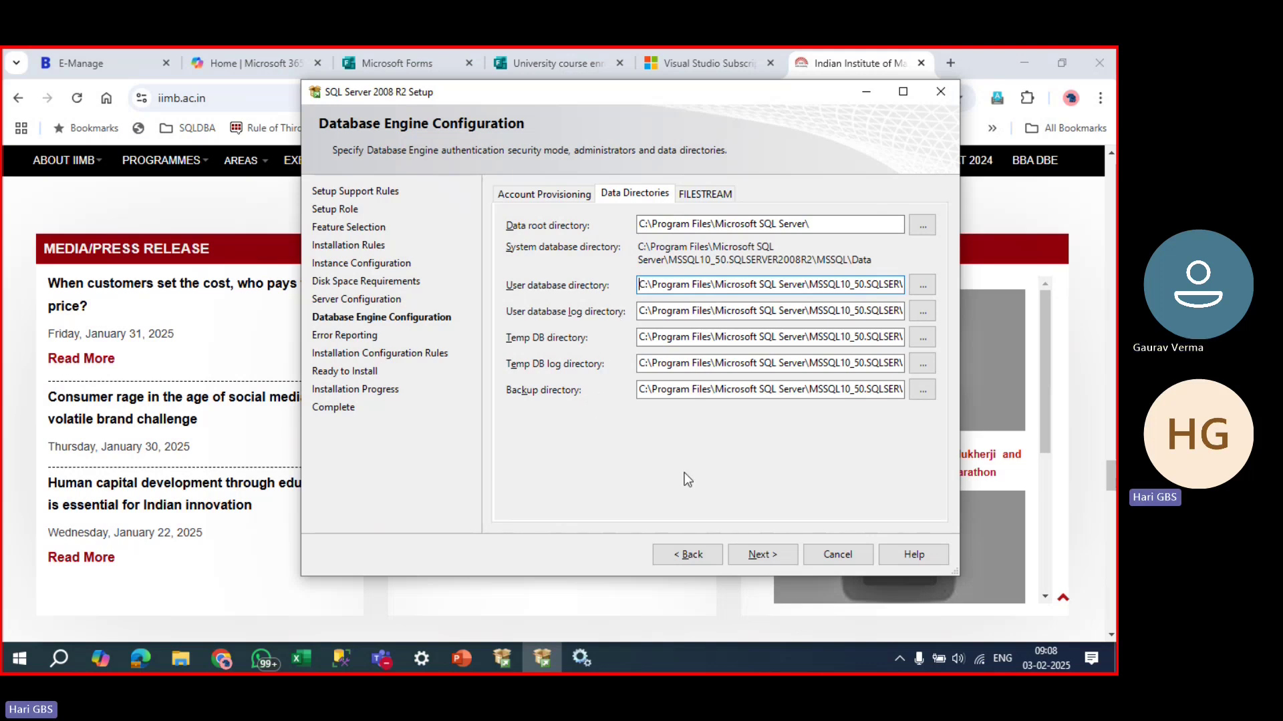
Continue past Error Reporting without sending reports, show the Installation Configuration Rules details, and proceed to Ready to Install.
{"action": "left_click", "coordinate": [767, 557]}
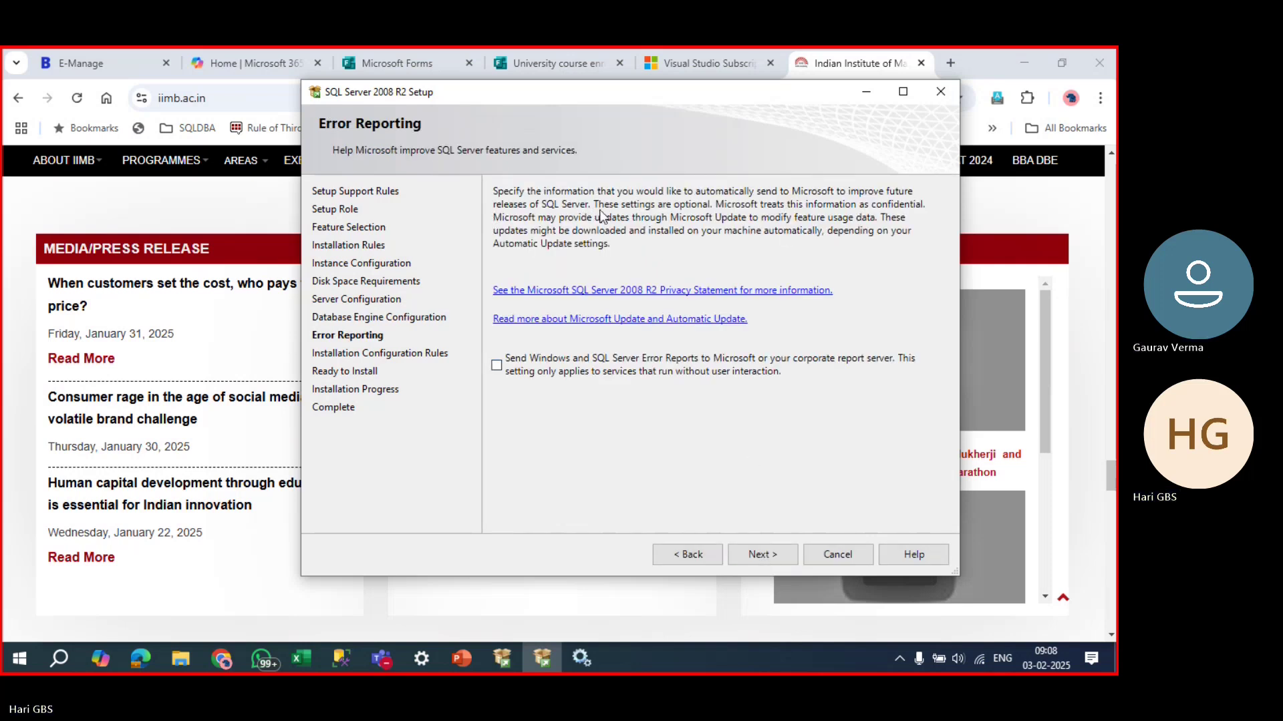
{"action": "left_click", "coordinate": [764, 556]}
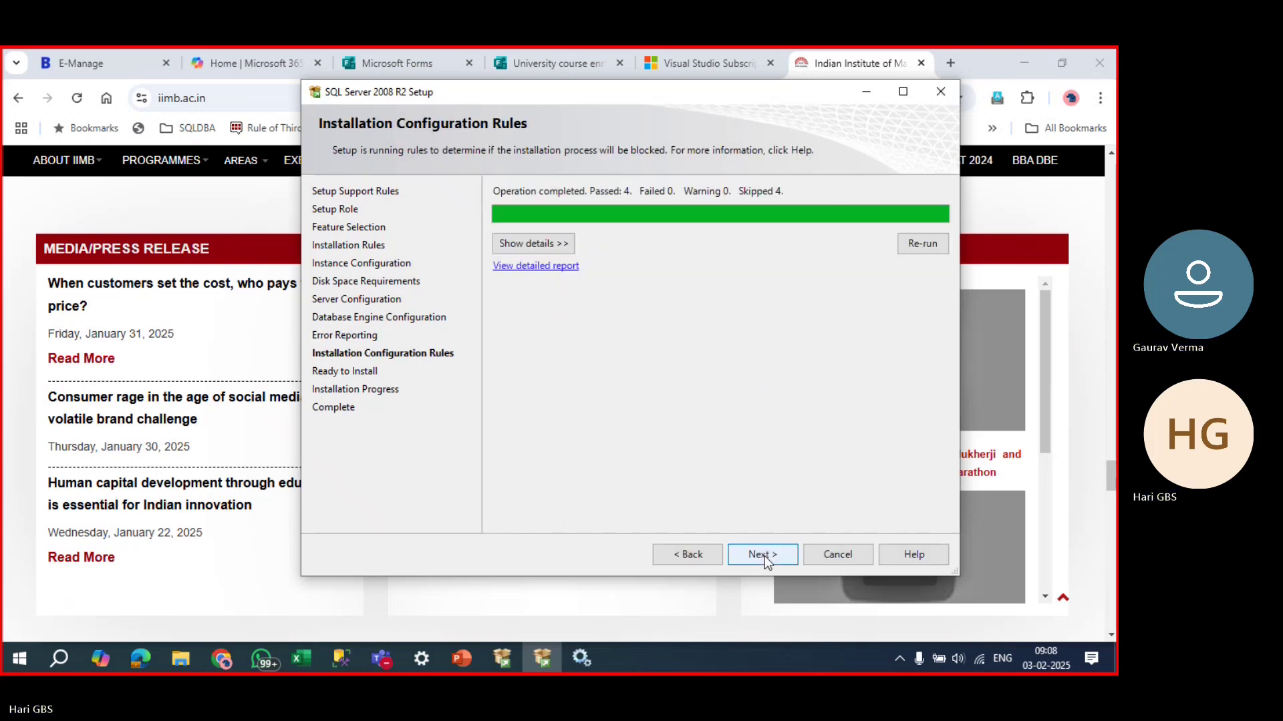
{"action": "left_click", "coordinate": [542, 248]}
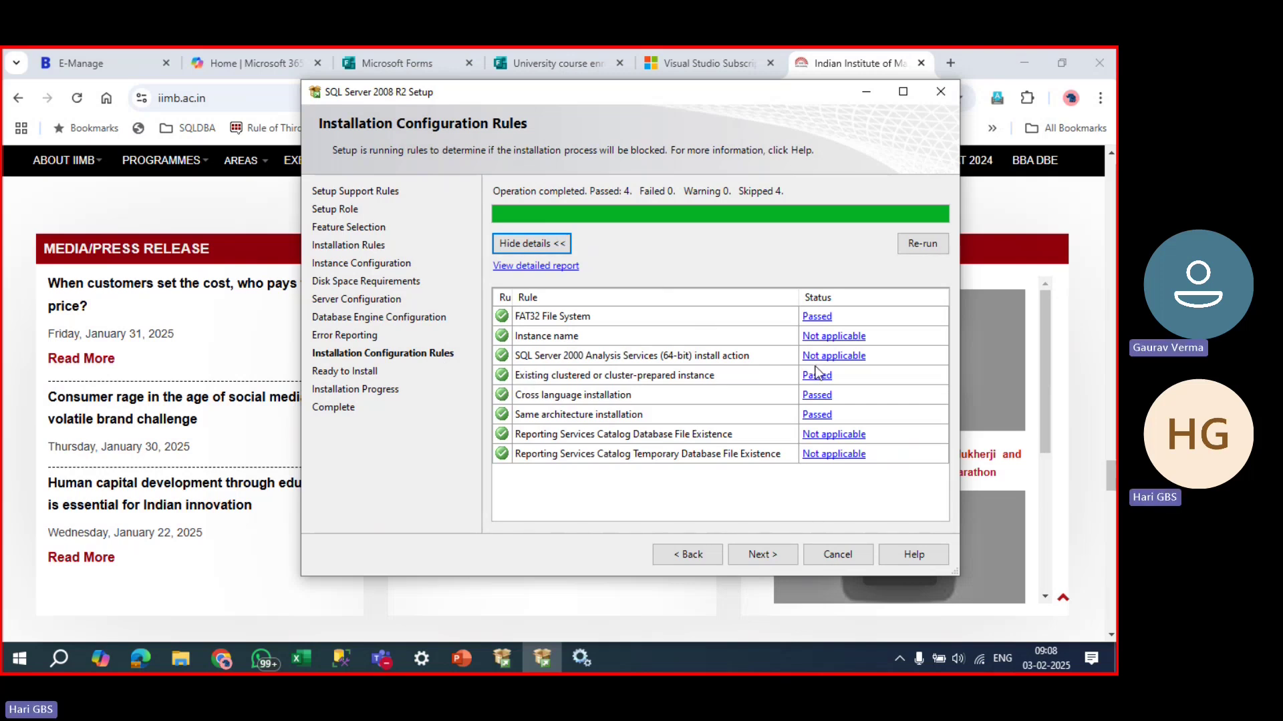
{"action": "left_click", "coordinate": [761, 554]}
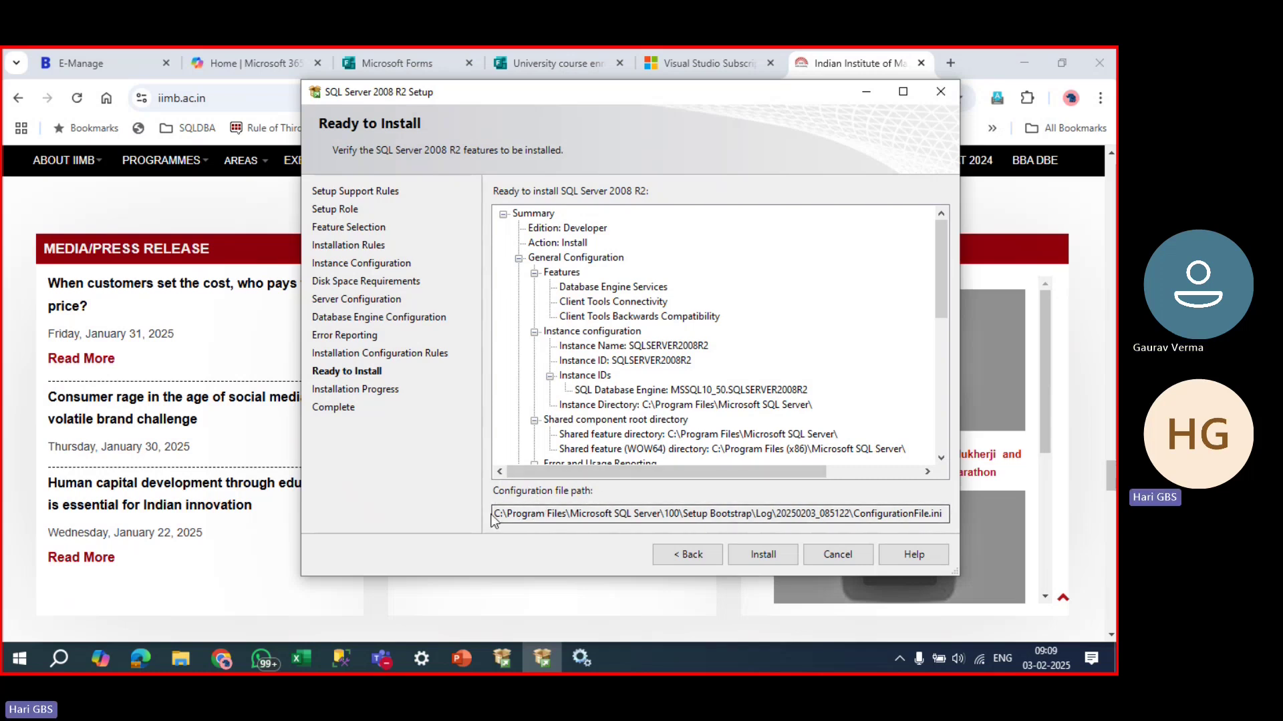
Highlight the full configuration file path on the Ready to Install page, then its file name and .ini extension.
{"action": "left_click_drag", "start_coordinate": [498, 514], "coordinate": [957, 512]}
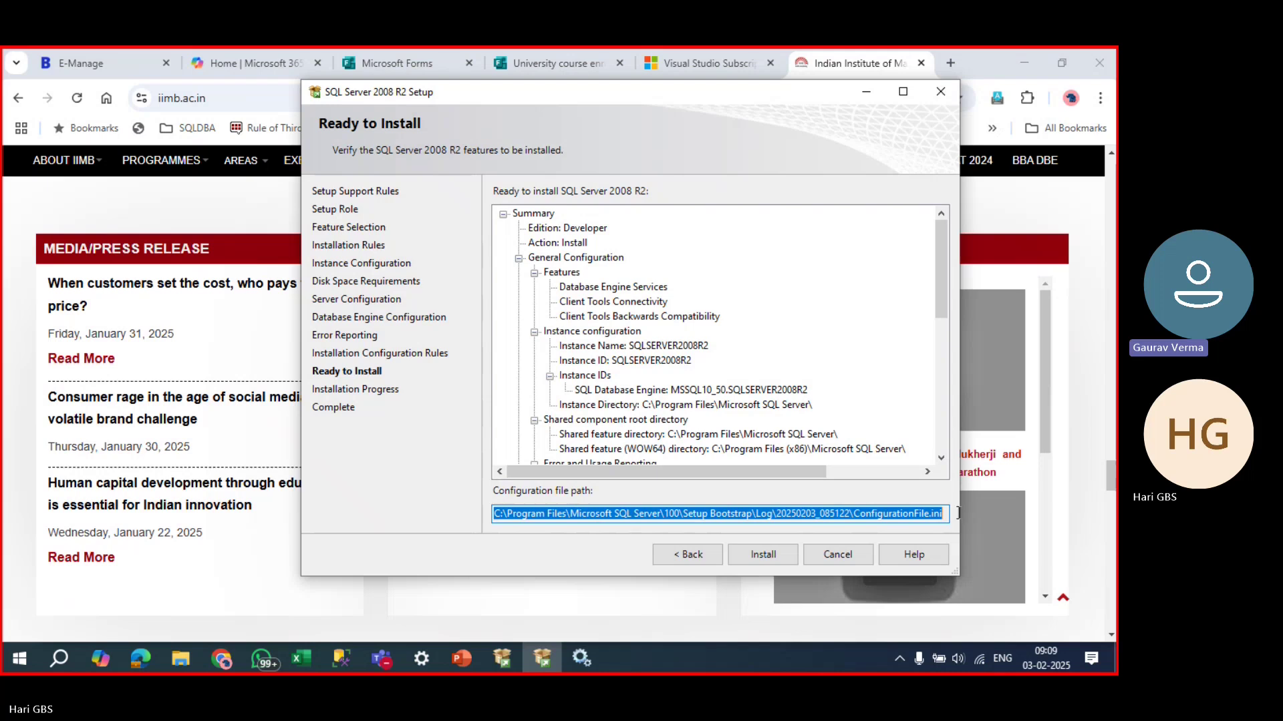
{"action": "left_click", "coordinate": [924, 515]}
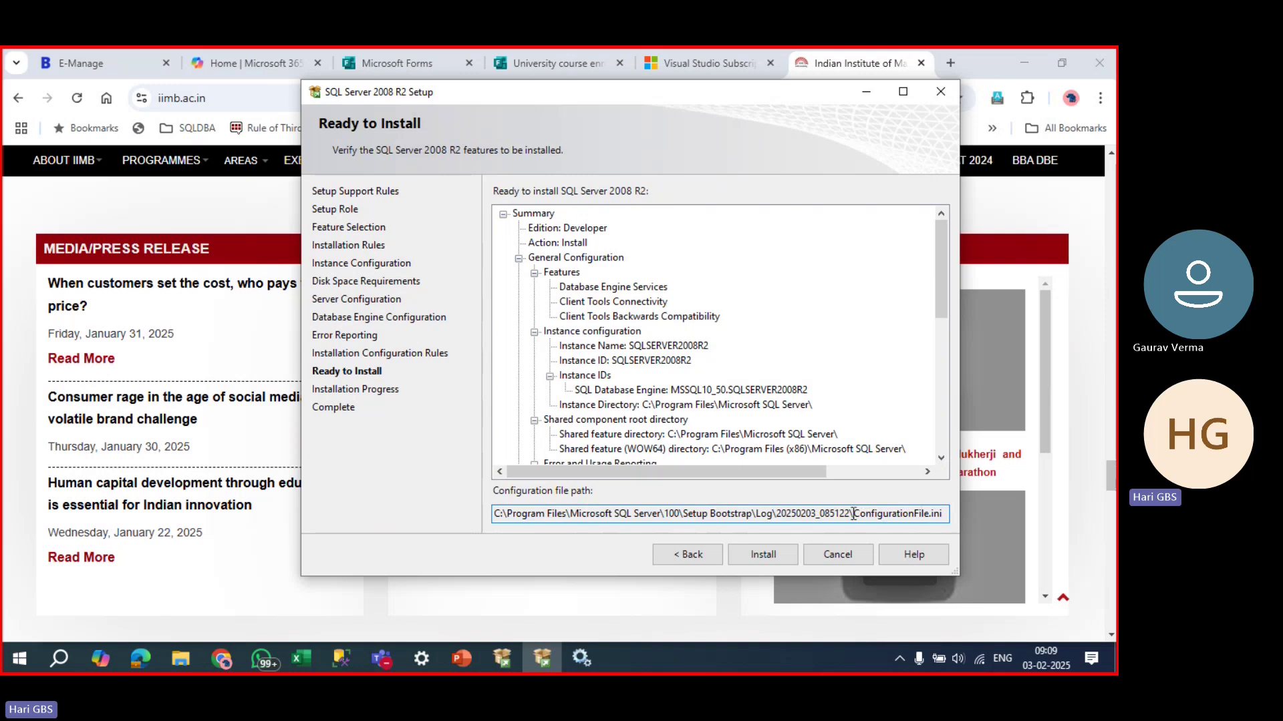
{"action": "left_click_drag", "start_coordinate": [853, 515], "coordinate": [947, 514]}
{"action": "left_click", "coordinate": [942, 515]}
{"action": "left_click", "coordinate": [942, 515]}
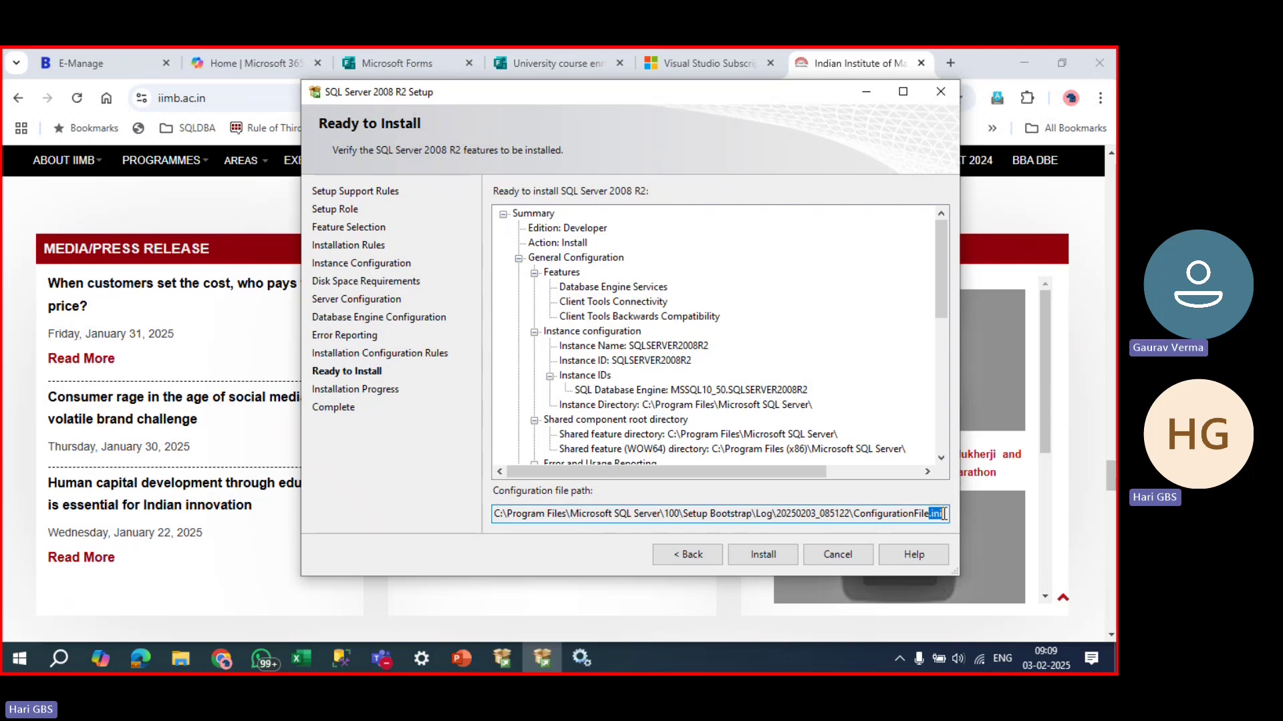
{"action": "left_click", "coordinate": [946, 513]}
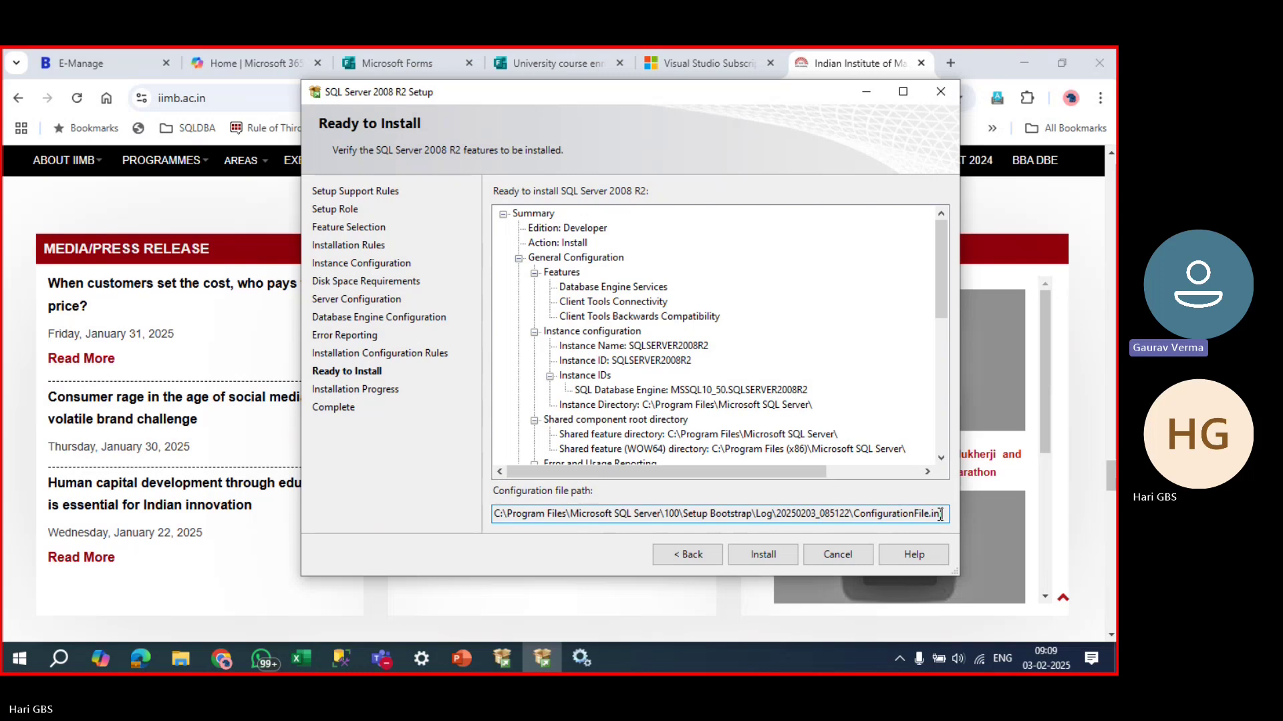
Copy the folder part of the configuration file path, ending in Log\20250203_085122\, and open that folder in File Explorer.
{"action": "left_click_drag", "start_coordinate": [941, 514], "coordinate": [472, 508]}
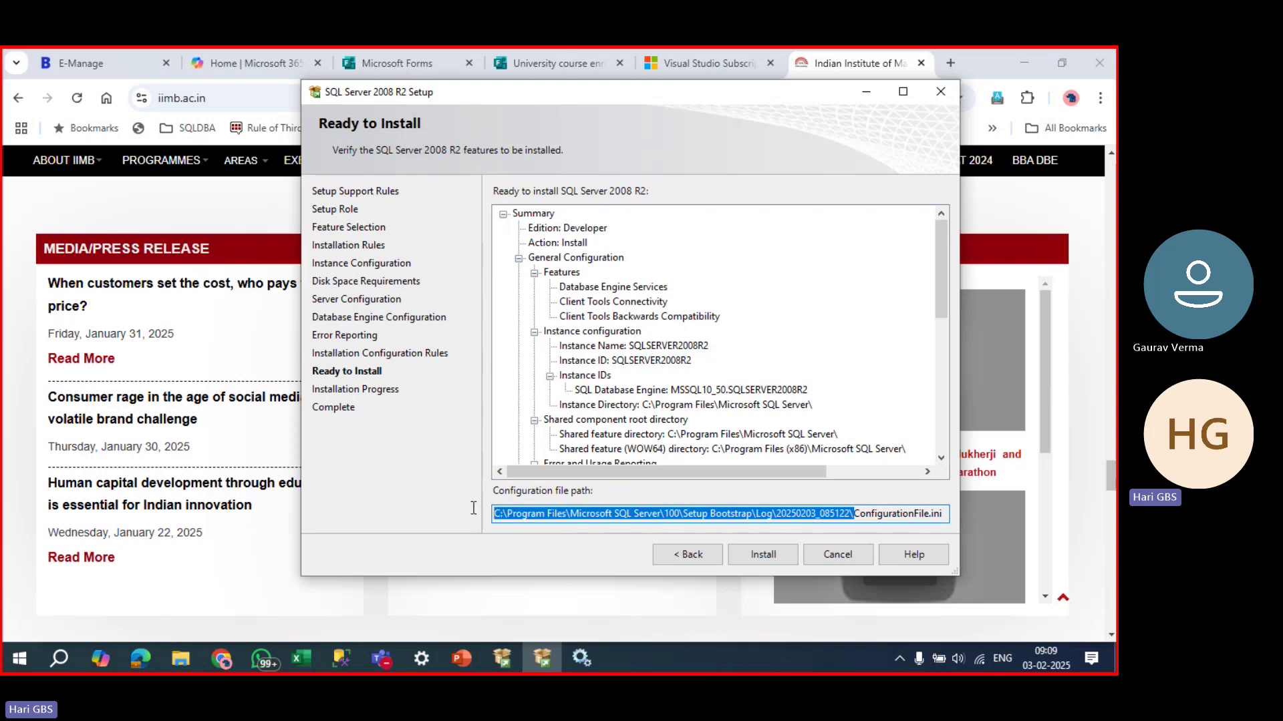
{"action": "key", "text": "ctrl+c"}
{"action": "key", "text": "super+r"}
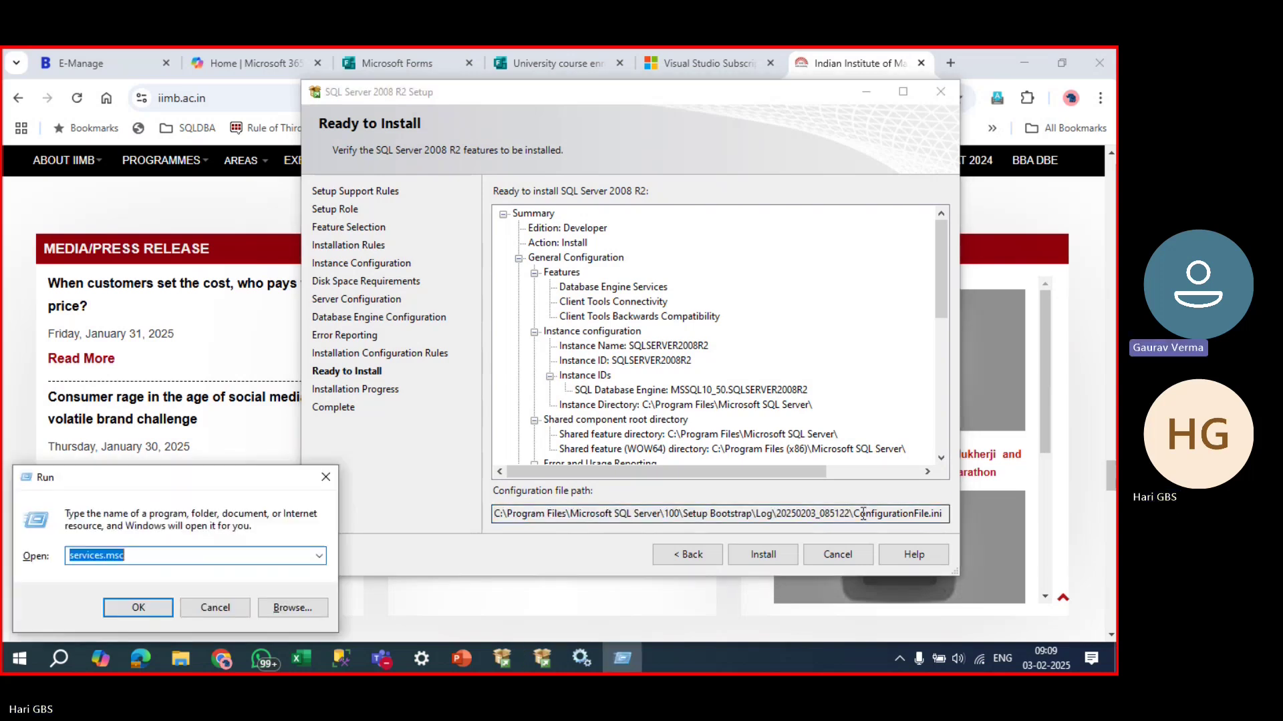
{"action": "key", "text": "ctrl+v"}
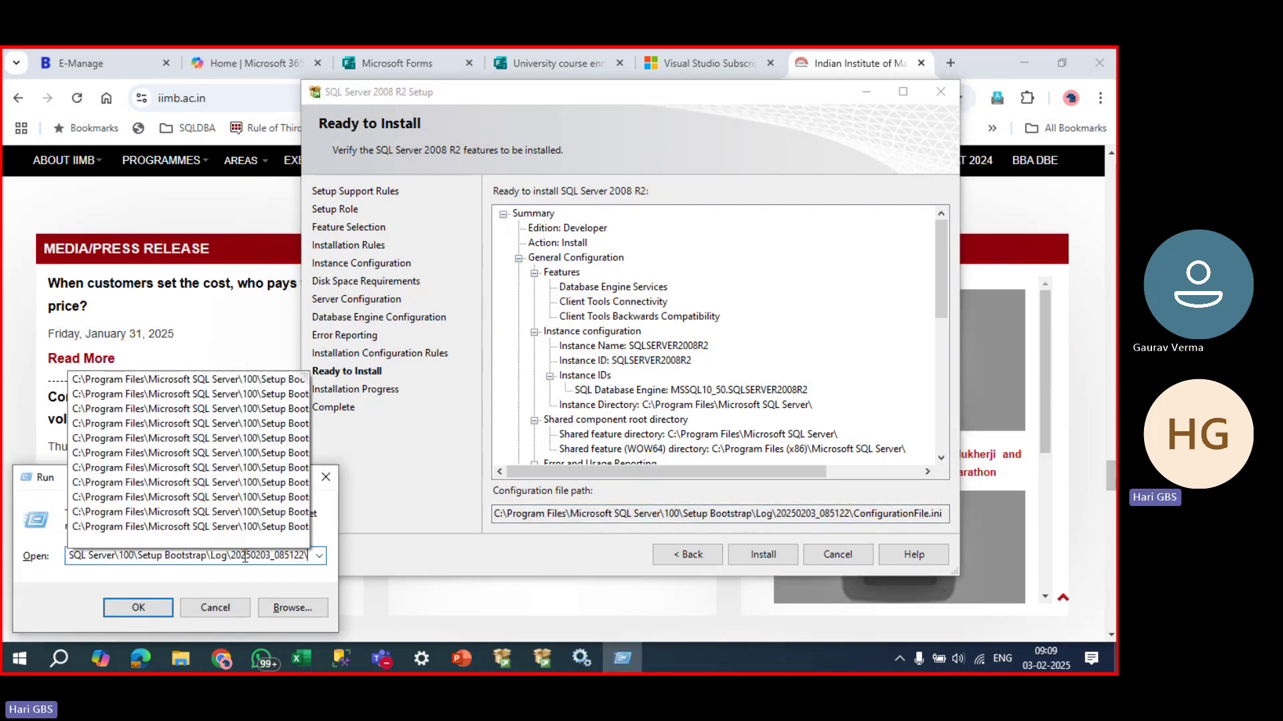
{"action": "key", "text": "Return"}
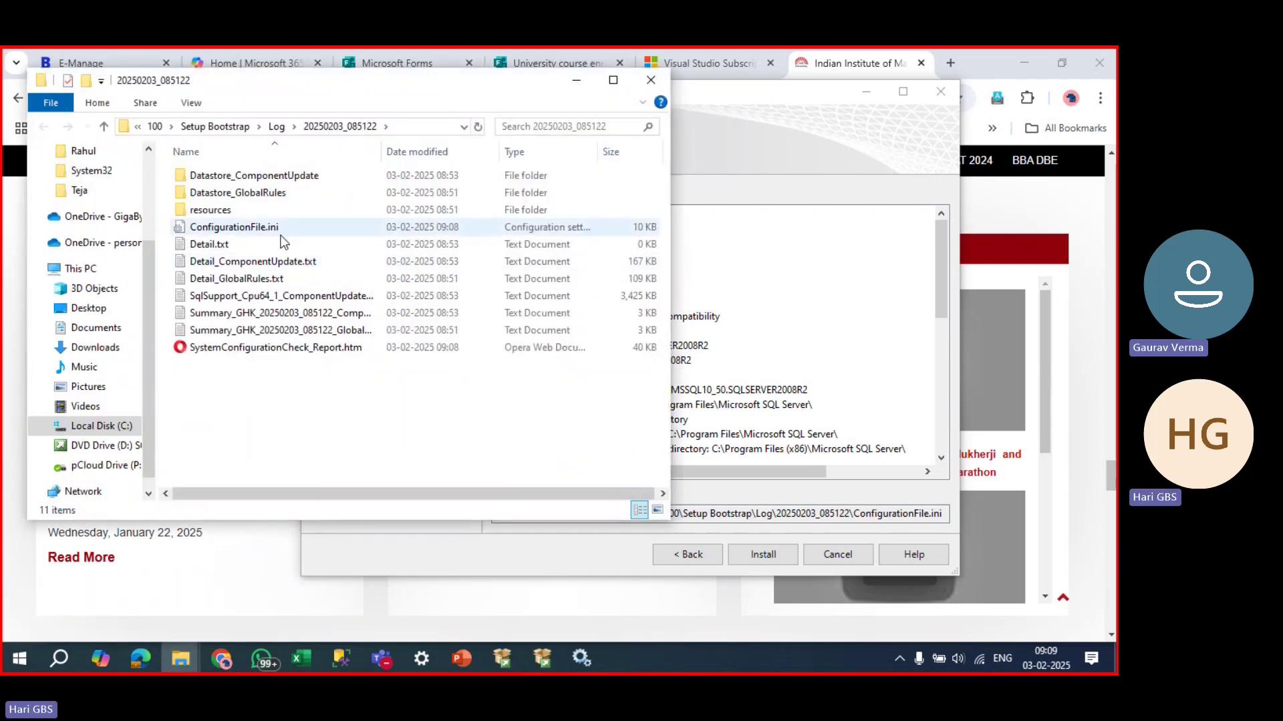
Open ConfigurationFile.ini from the 20250203_085122 log folder in Notepad++.
{"action": "left_click", "coordinate": [274, 230]}
{"action": "right_click", "coordinate": [271, 231]}
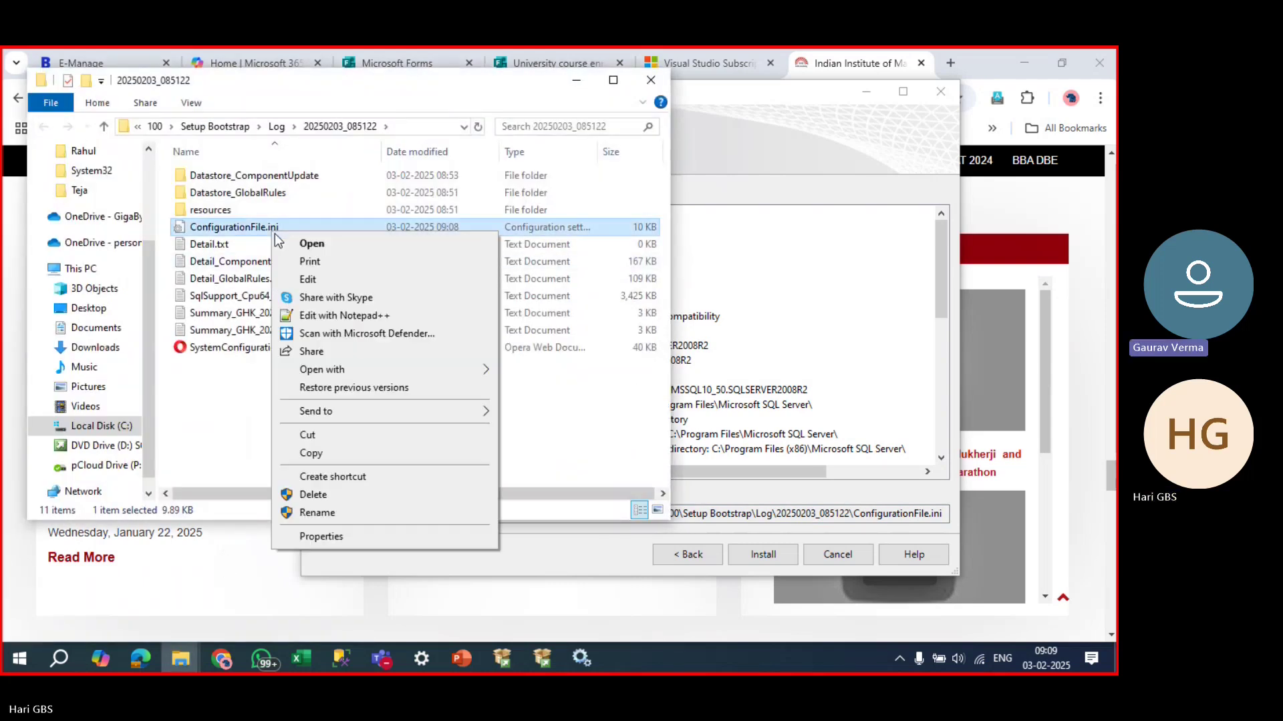
{"action": "left_click", "coordinate": [326, 318]}
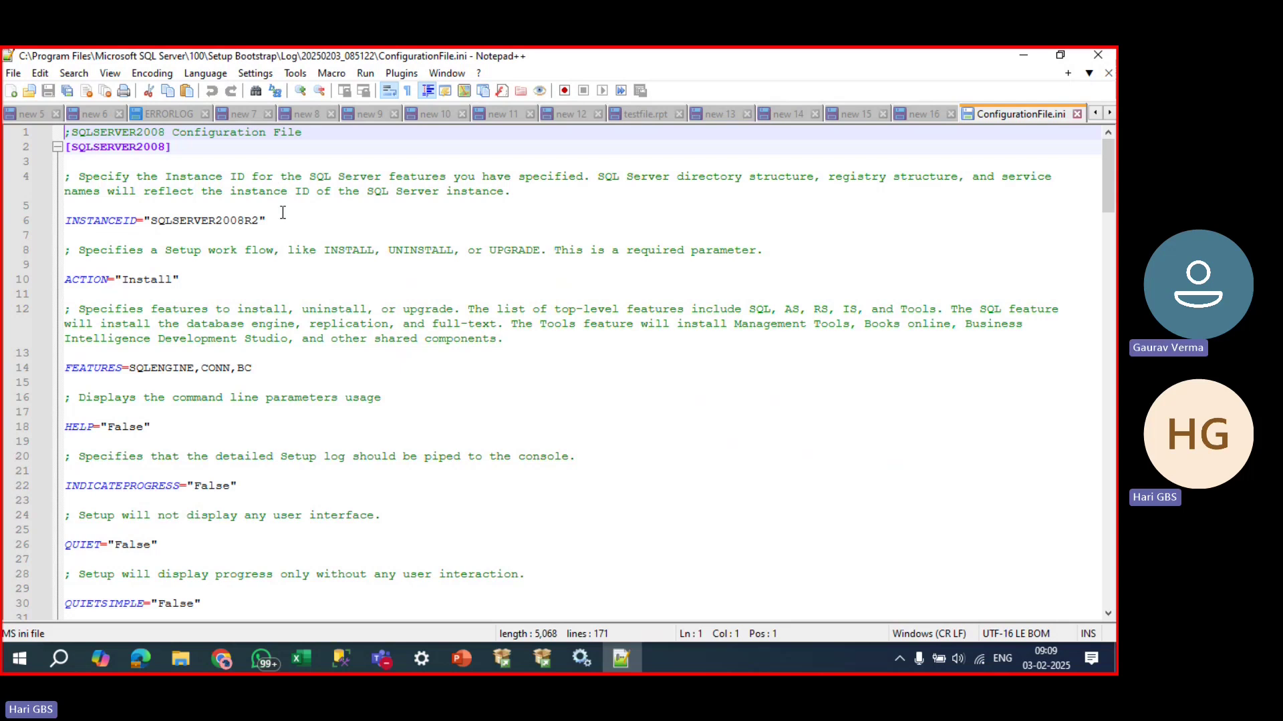
Highlight the INSTANCEID and ACTION lines and the CONN and BC entries of FEATURES in the configuration file.
{"action": "left_click_drag", "start_coordinate": [283, 215], "coordinate": [64, 220]}
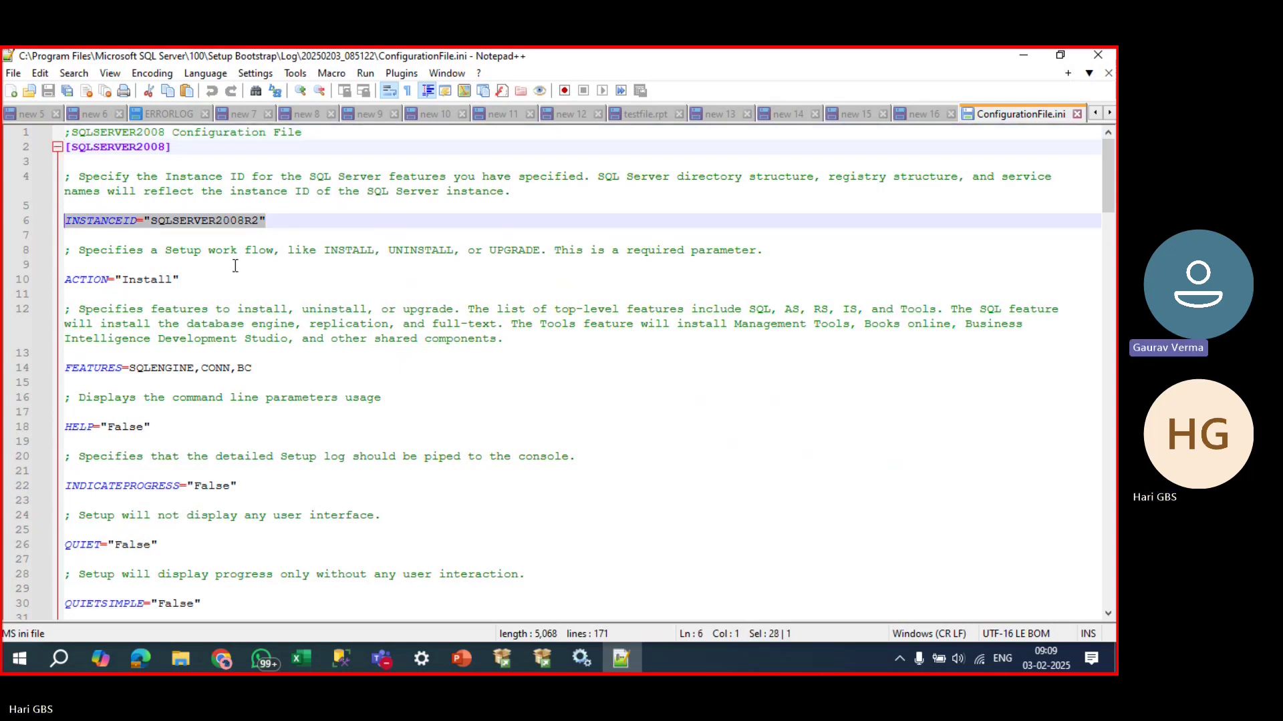
{"action": "left_click_drag", "start_coordinate": [221, 279], "coordinate": [47, 279]}
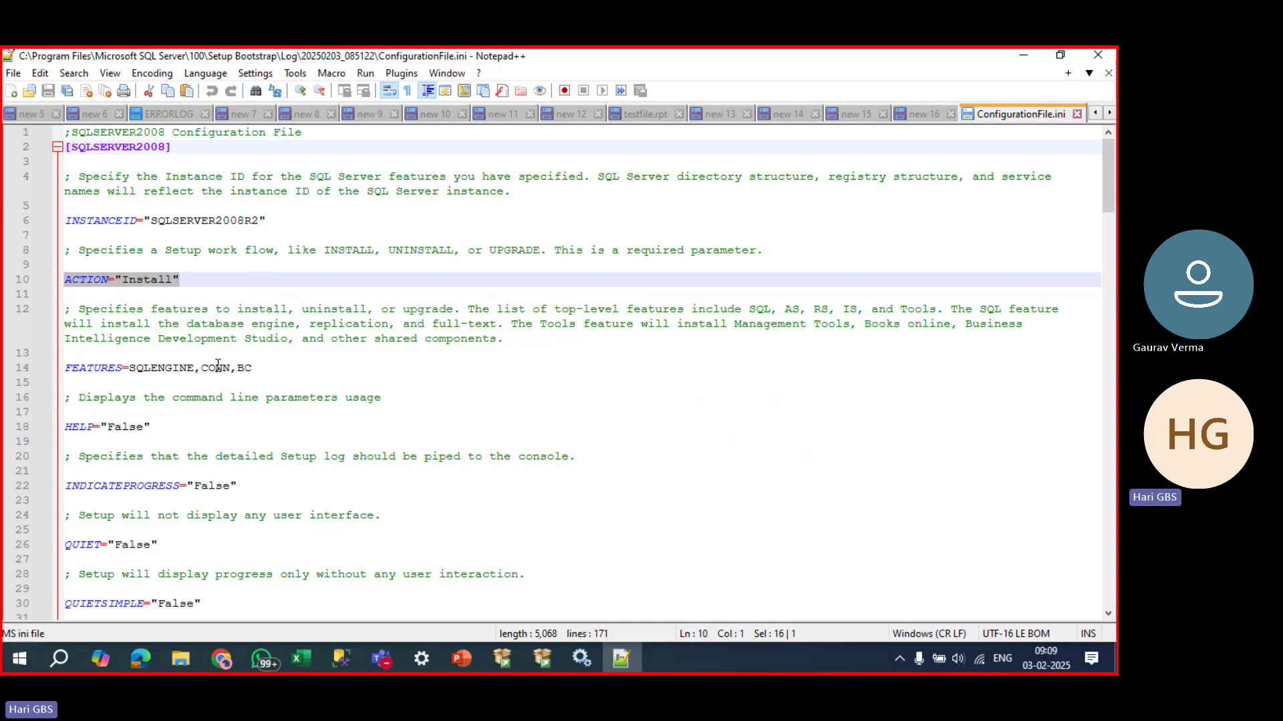
{"action": "left_click_drag", "start_coordinate": [195, 368], "coordinate": [260, 368]}
{"action": "left_click", "coordinate": [239, 368]}
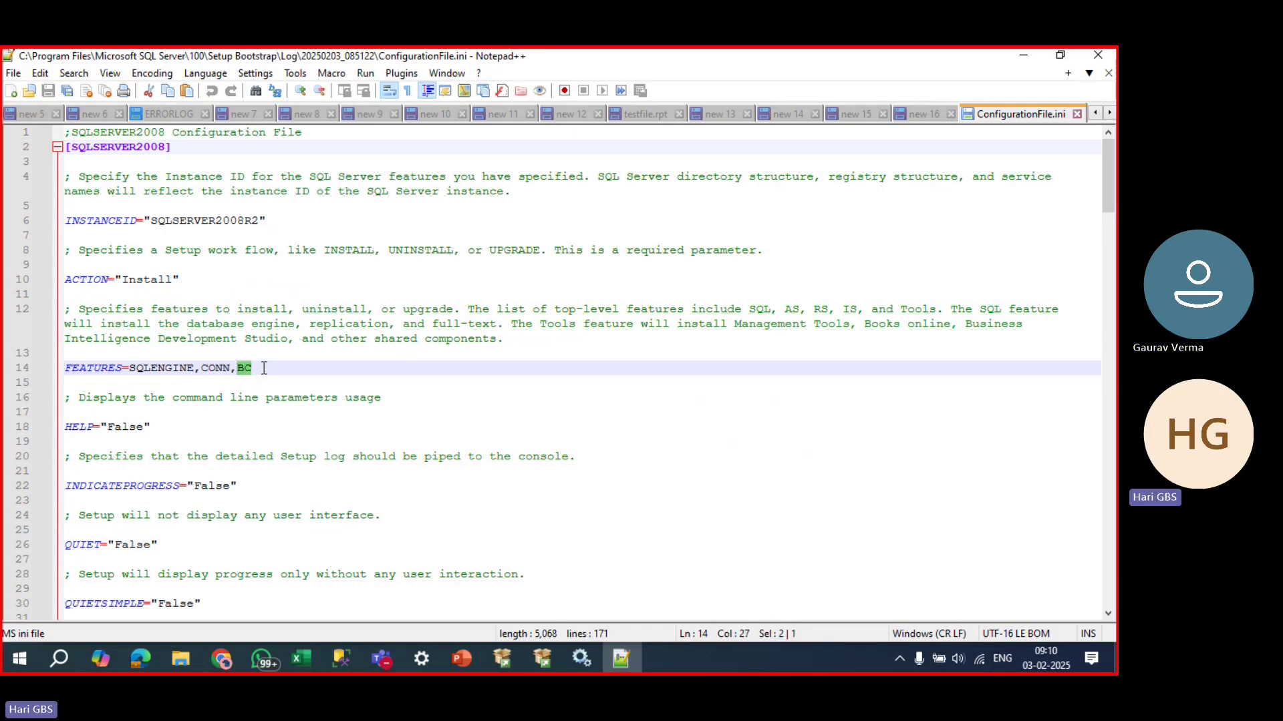
{"action": "left_click_drag", "start_coordinate": [202, 368], "coordinate": [253, 368]}
Review the setup mode, error reporting and shared directory entries, highlighting the INSTANCEDIR value and the INSTANCENAME line.
{"action": "scroll", "coordinate": [213, 426], "scroll_direction": "down", "scroll_amount": 5}
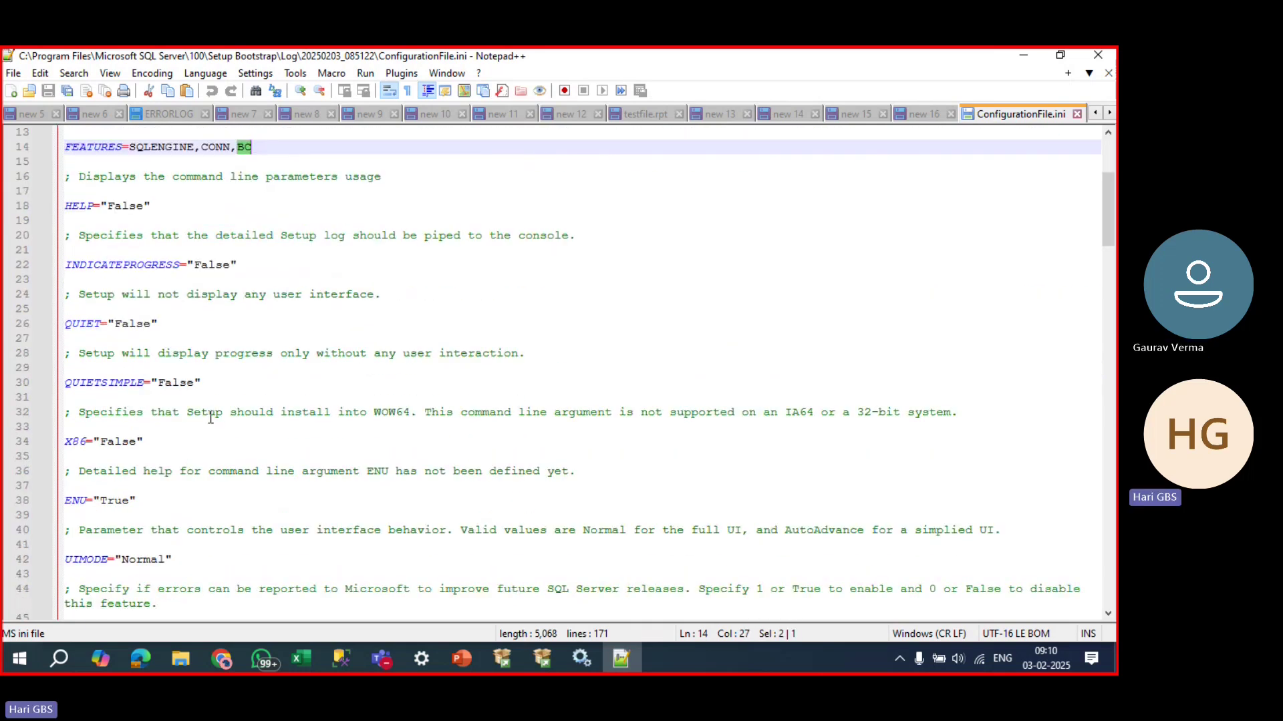
{"action": "scroll", "coordinate": [211, 418], "scroll_direction": "down", "scroll_amount": 6}
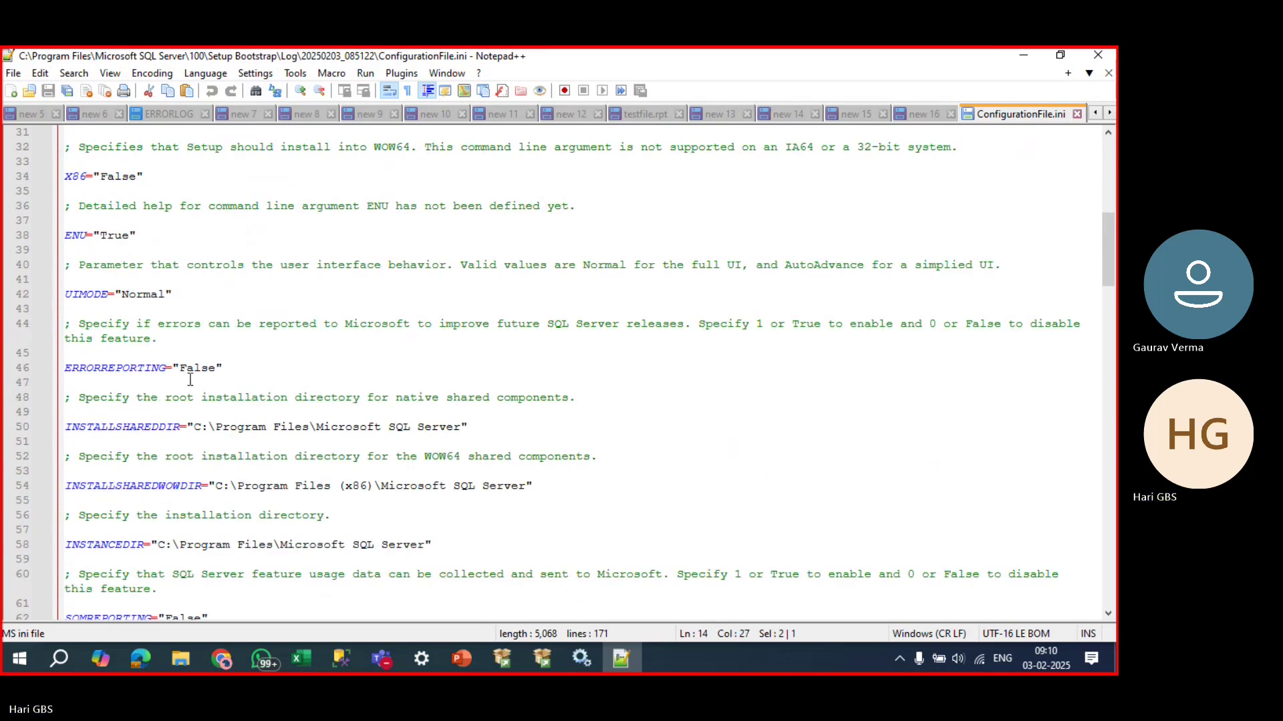
{"action": "scroll", "coordinate": [189, 380], "scroll_direction": "down", "scroll_amount": 2}
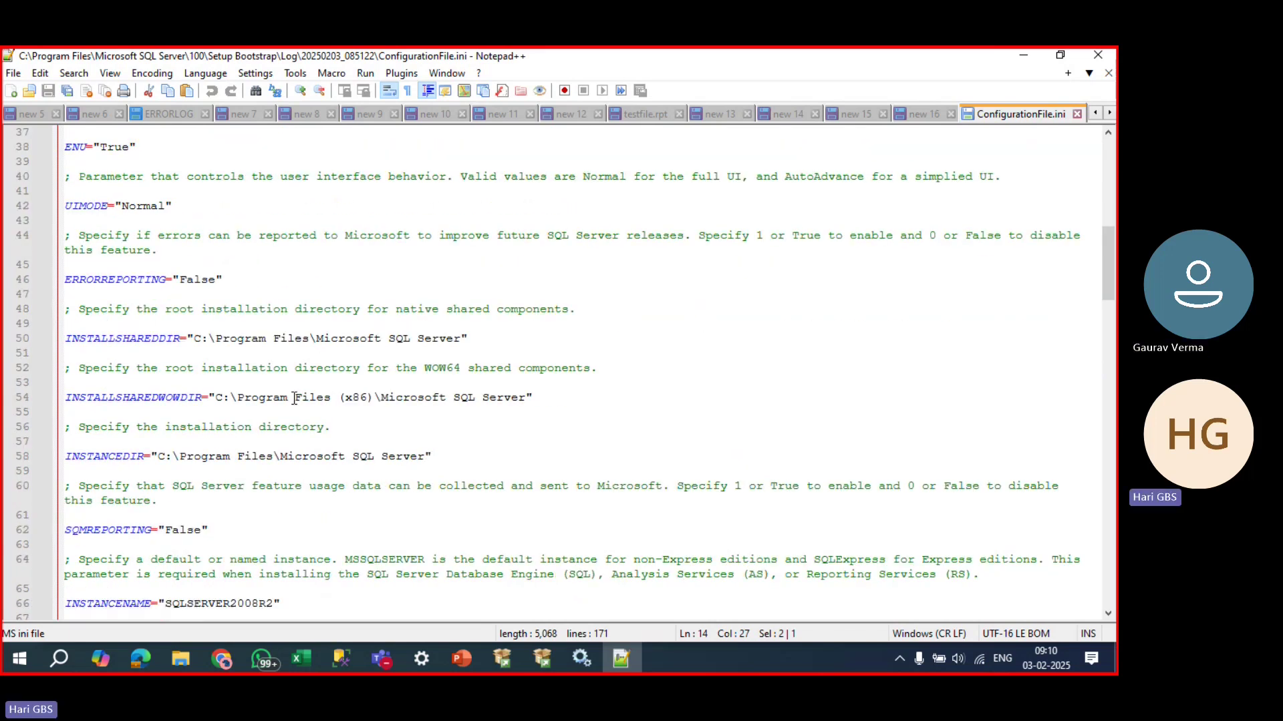
{"action": "scroll", "coordinate": [195, 418], "scroll_direction": "down", "scroll_amount": 2}
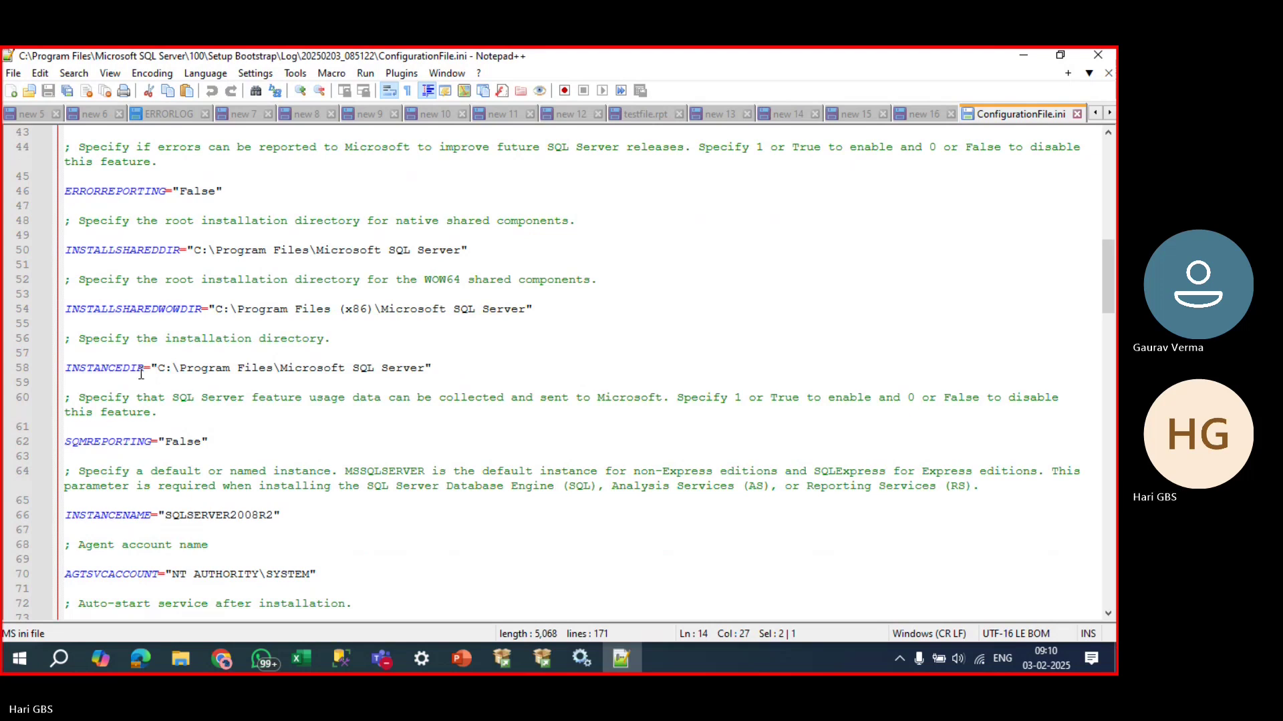
{"action": "left_click_drag", "start_coordinate": [435, 368], "coordinate": [142, 371]}
{"action": "scroll", "coordinate": [256, 396], "scroll_direction": "down", "scroll_amount": 1}
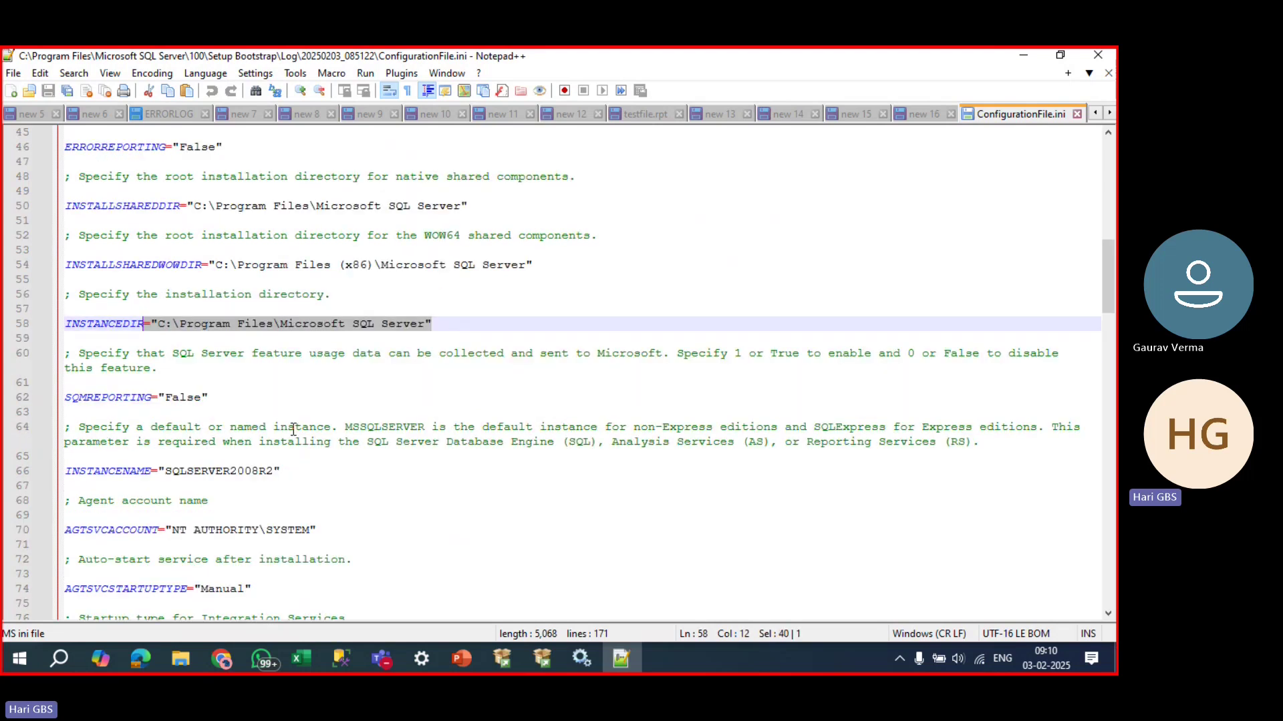
{"action": "scroll", "coordinate": [292, 429], "scroll_direction": "down", "scroll_amount": 1}
{"action": "left_click_drag", "start_coordinate": [280, 426], "coordinate": [151, 416]}
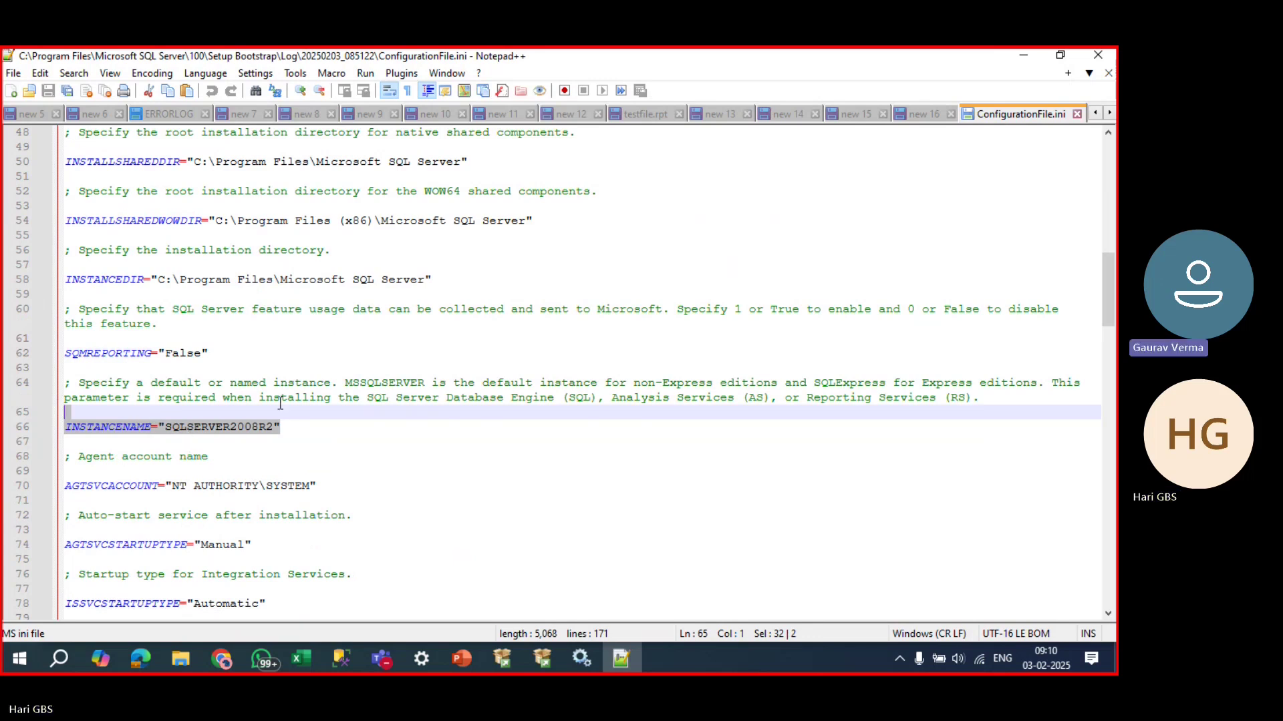
Highlight the AGTSVCACCOUNT, AGTSVCSTARTUPTYPE and ASSVCSTARTUPTYPE values to examine the service account and startup settings.
{"action": "scroll", "coordinate": [207, 453], "scroll_direction": "down", "scroll_amount": 1}
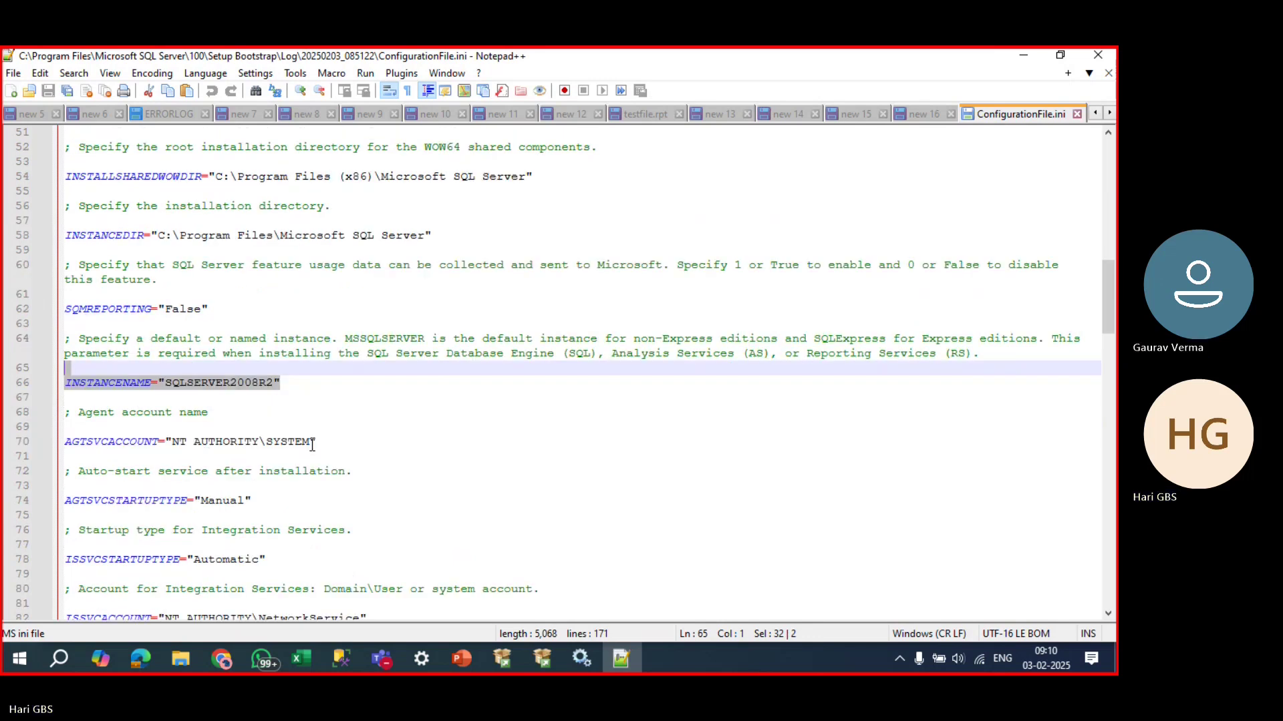
{"action": "left_click_drag", "start_coordinate": [312, 444], "coordinate": [166, 443]}
{"action": "scroll", "coordinate": [362, 443], "scroll_direction": "down", "scroll_amount": 2}
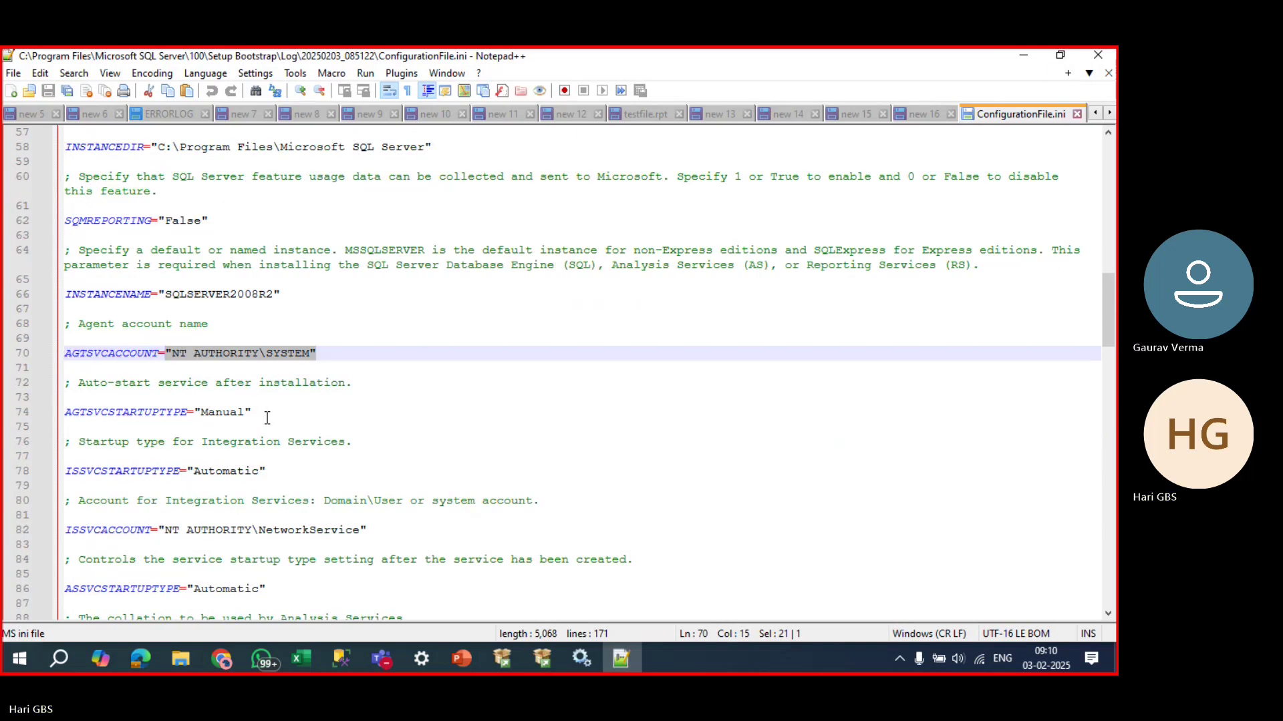
{"action": "scroll", "coordinate": [271, 416], "scroll_direction": "down", "scroll_amount": 1}
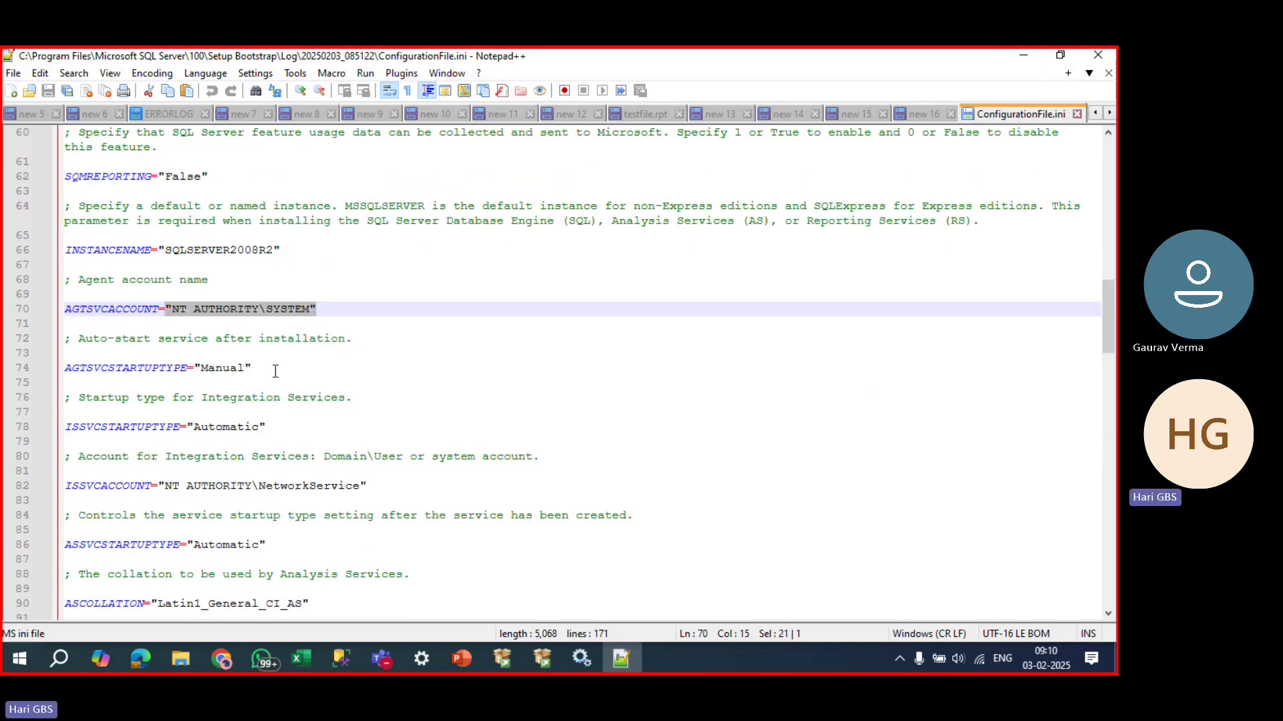
{"action": "left_click_drag", "start_coordinate": [253, 368], "coordinate": [198, 371]}
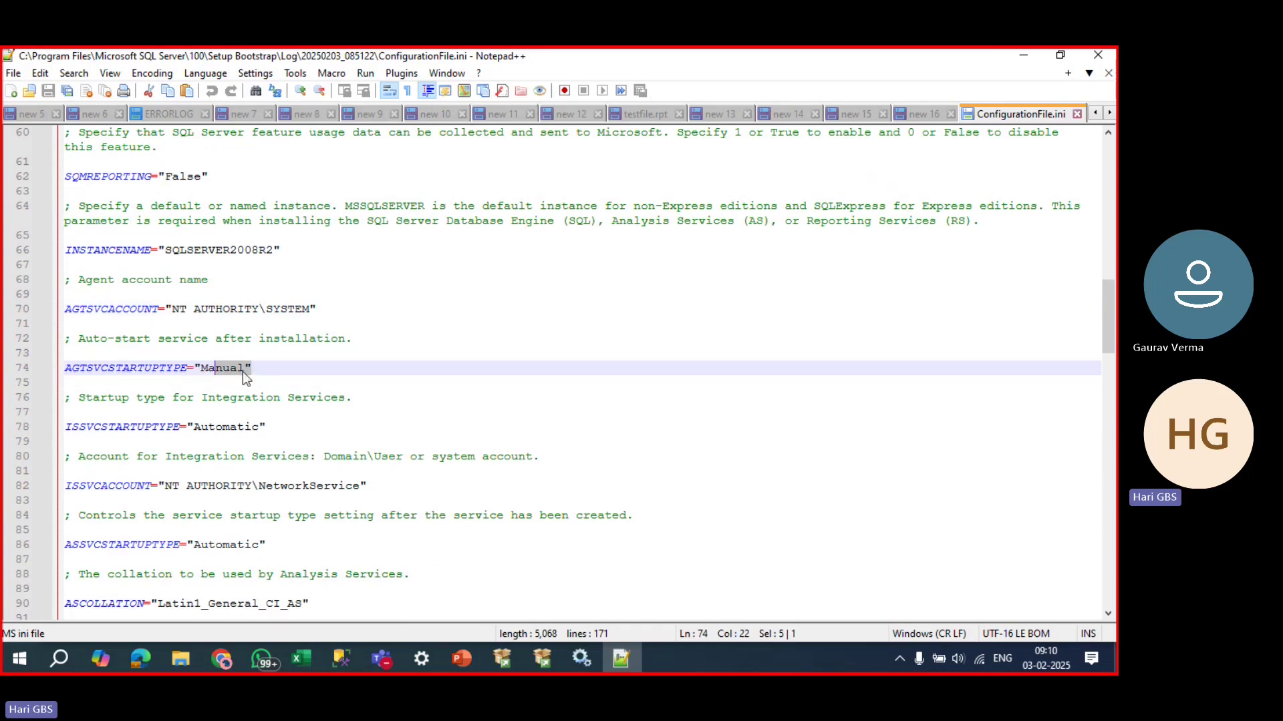
{"action": "scroll", "coordinate": [294, 444], "scroll_direction": "down", "scroll_amount": 1}
{"action": "left_click", "coordinate": [261, 454]}
{"action": "left_click_drag", "start_coordinate": [265, 457], "coordinate": [189, 456]}
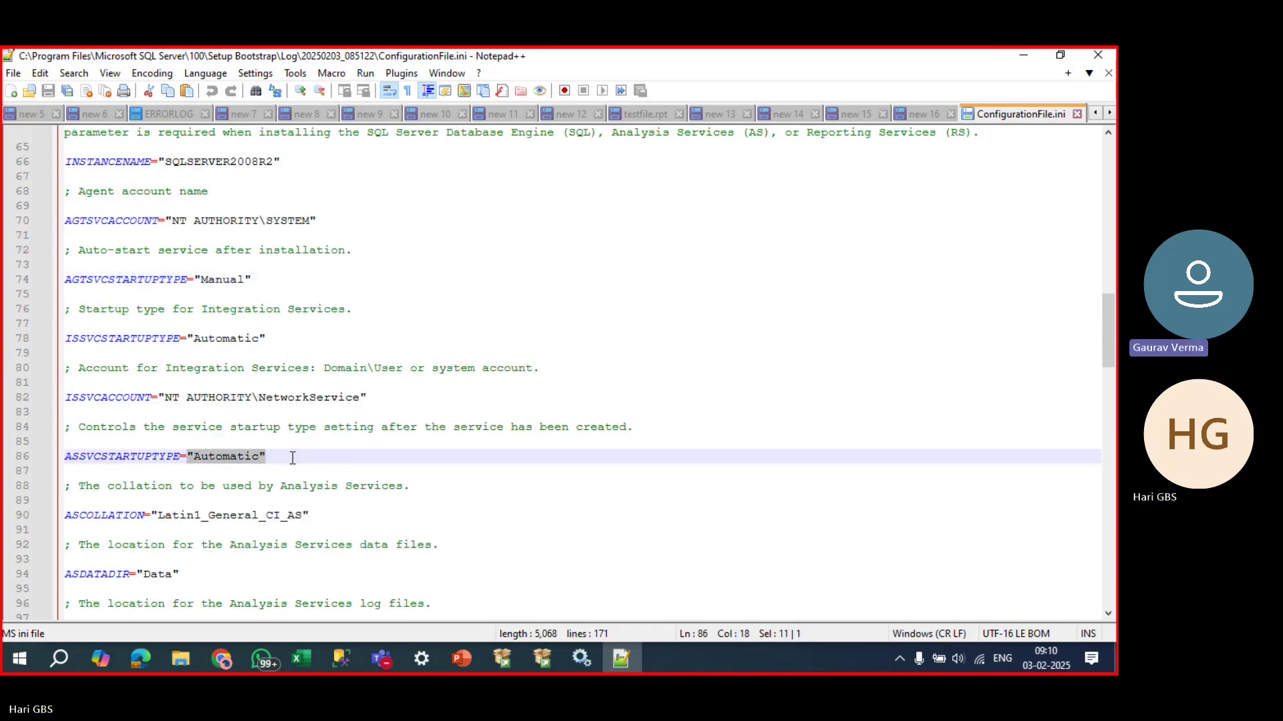
Review the remaining configuration entries from Analysis Services settings through RSINSTALLMODE, highlighting the SQLCOLLATION line.
{"action": "scroll", "coordinate": [292, 451], "scroll_direction": "down", "scroll_amount": 6}
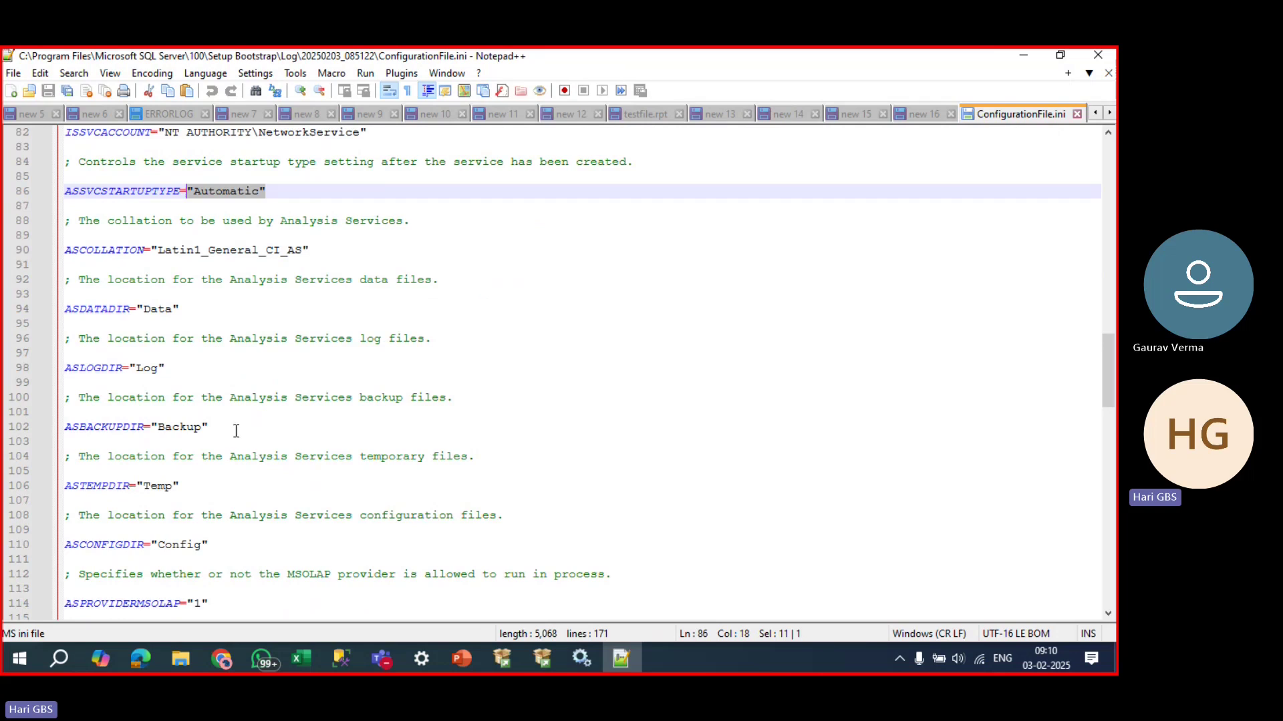
{"action": "scroll", "coordinate": [234, 434], "scroll_direction": "down", "scroll_amount": 4}
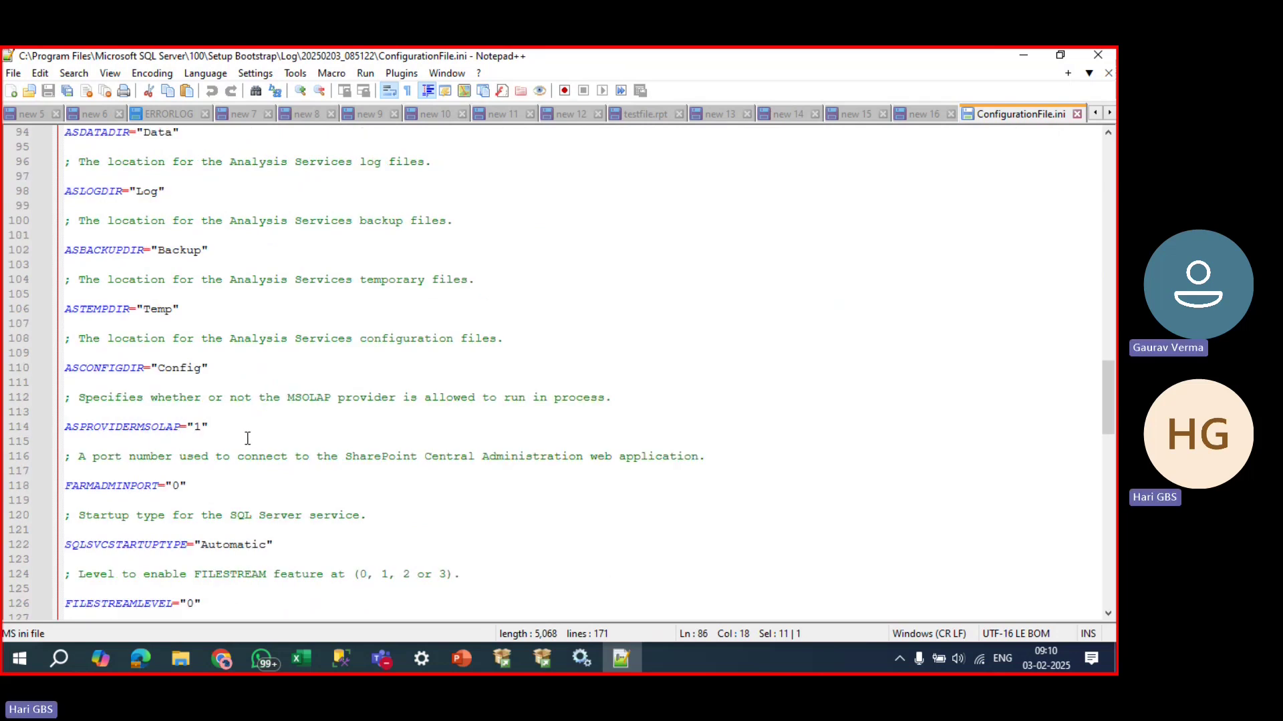
{"action": "scroll", "coordinate": [248, 438], "scroll_direction": "down", "scroll_amount": 2}
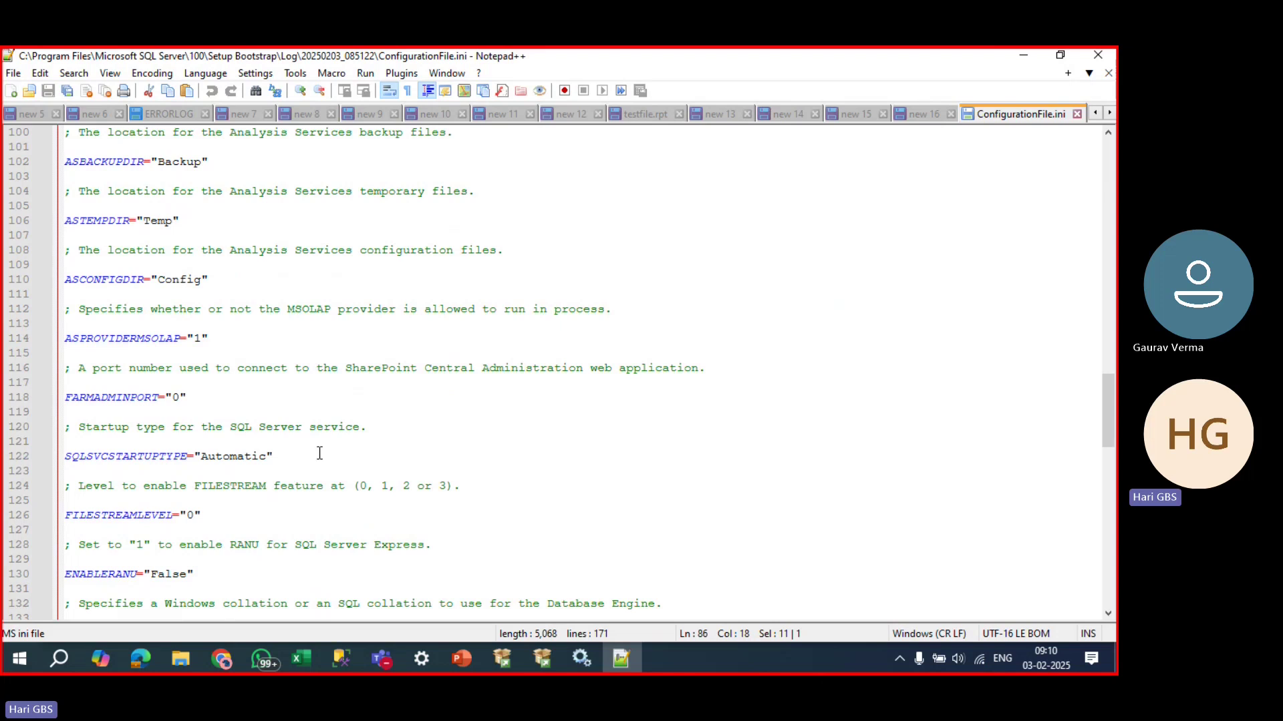
{"action": "scroll", "coordinate": [319, 453], "scroll_direction": "down", "scroll_amount": 2}
{"action": "left_click_drag", "start_coordinate": [375, 458], "coordinate": [65, 461]}
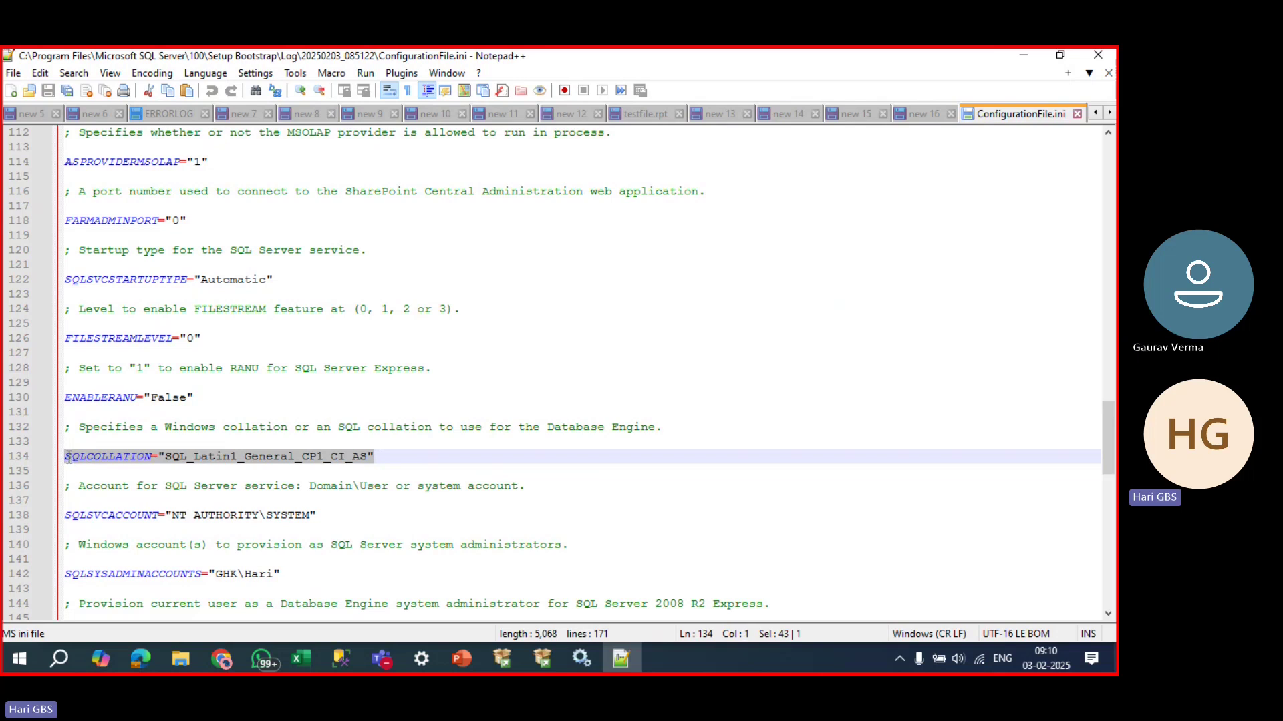
{"action": "scroll", "coordinate": [318, 482], "scroll_direction": "down", "scroll_amount": 1}
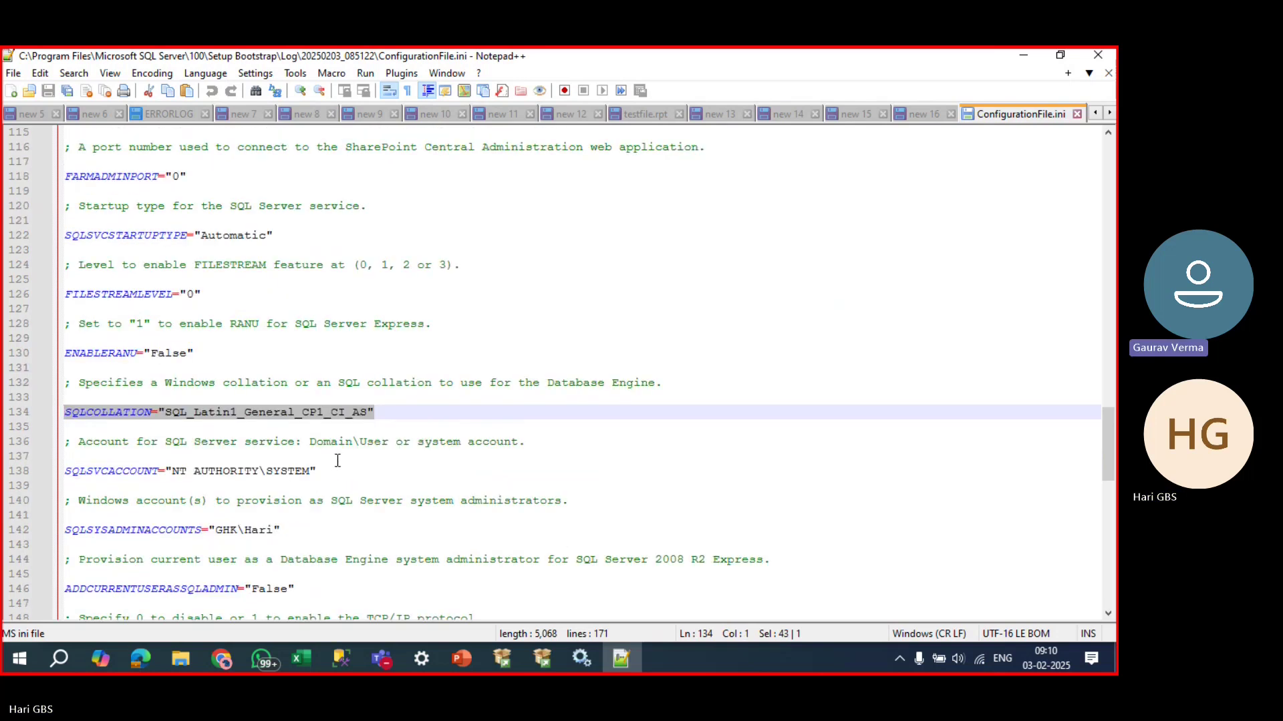
{"action": "scroll", "coordinate": [334, 461], "scroll_direction": "down", "scroll_amount": 2}
{"action": "scroll", "coordinate": [348, 437], "scroll_direction": "down", "scroll_amount": 9}
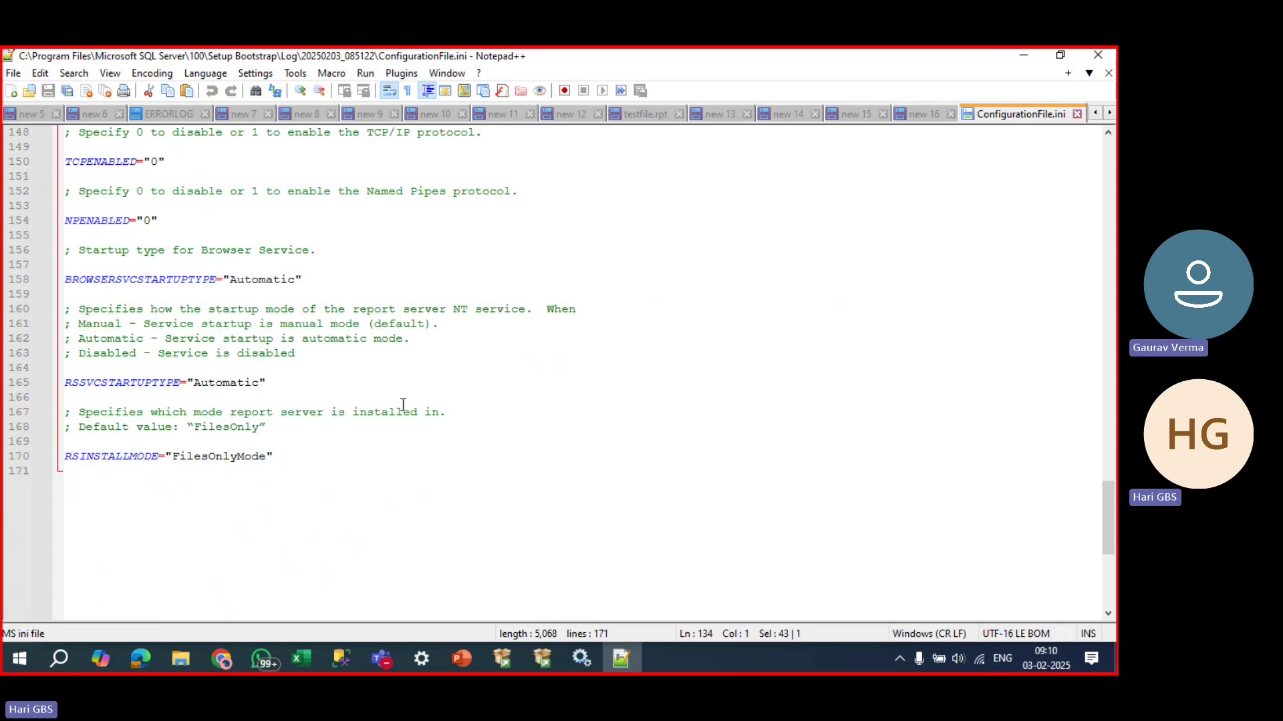
{"action": "scroll", "coordinate": [456, 512], "scroll_direction": "up", "scroll_amount": 7}
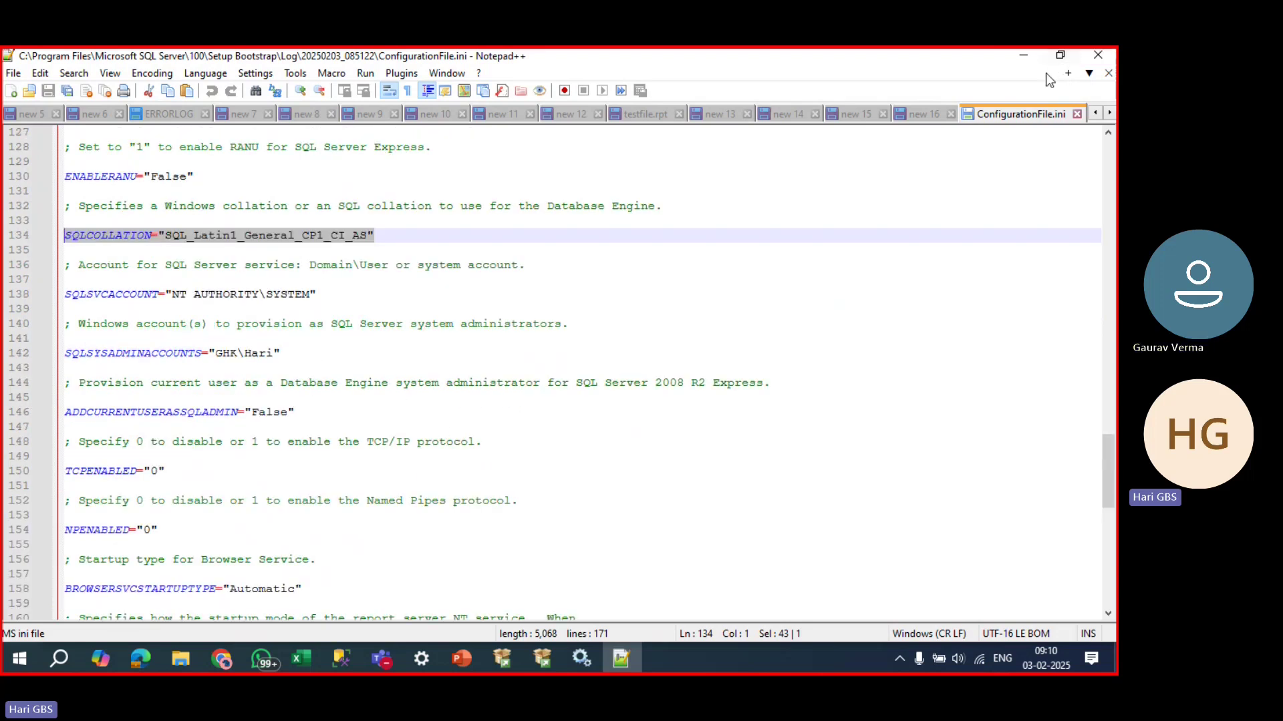
Close ConfigurationFile.ini, minimize Notepad++ and bring the SQL Server 2008 R2 Setup window to the front.
{"action": "left_click", "coordinate": [1079, 113]}
{"action": "left_click", "coordinate": [1023, 56]}
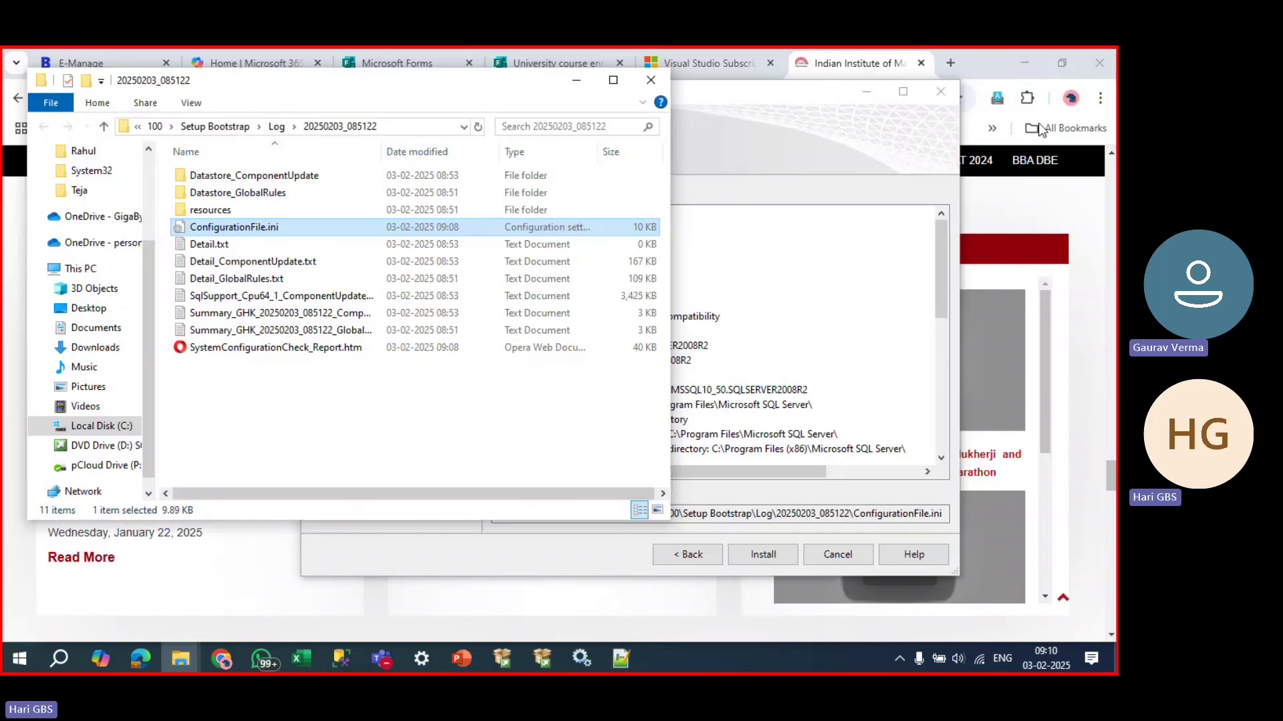
{"action": "left_click", "coordinate": [823, 264]}
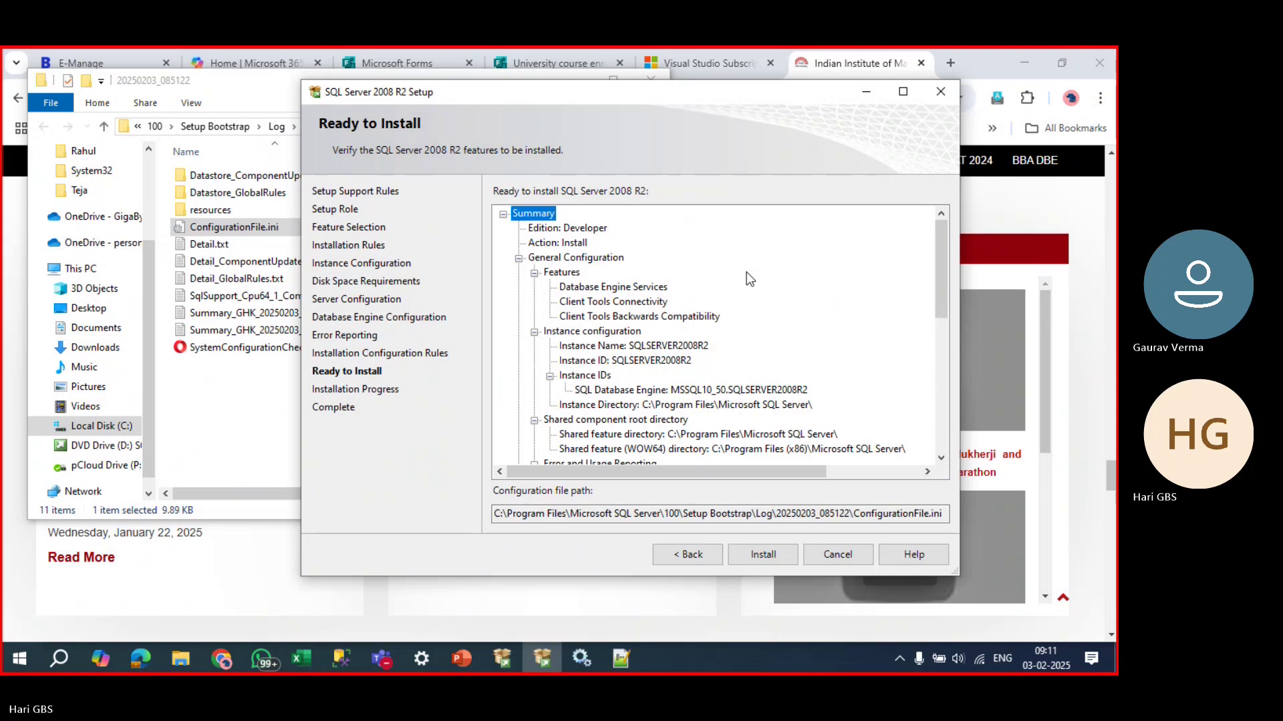
Highlight the full configuration file path on the Ready to Install page, and its ConfigurationFile.ini file name.
{"action": "left_click_drag", "start_coordinate": [948, 511], "coordinate": [475, 519]}
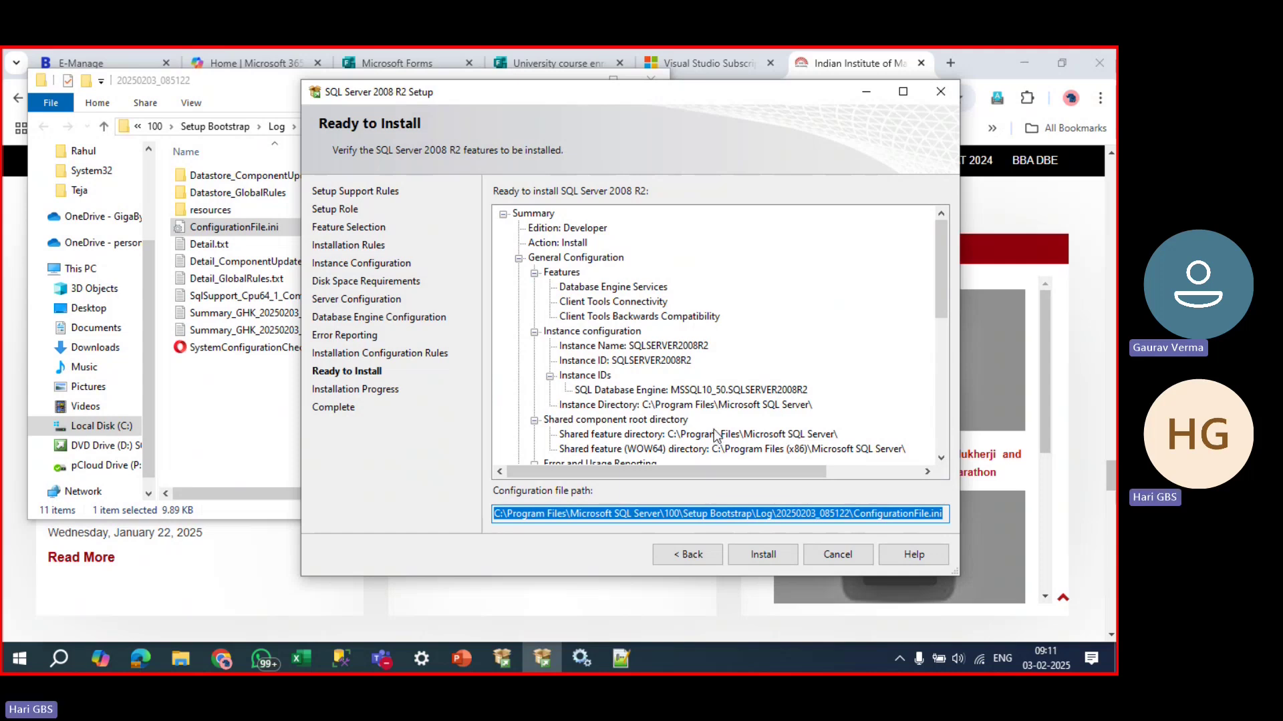
{"action": "left_click", "coordinate": [924, 513]}
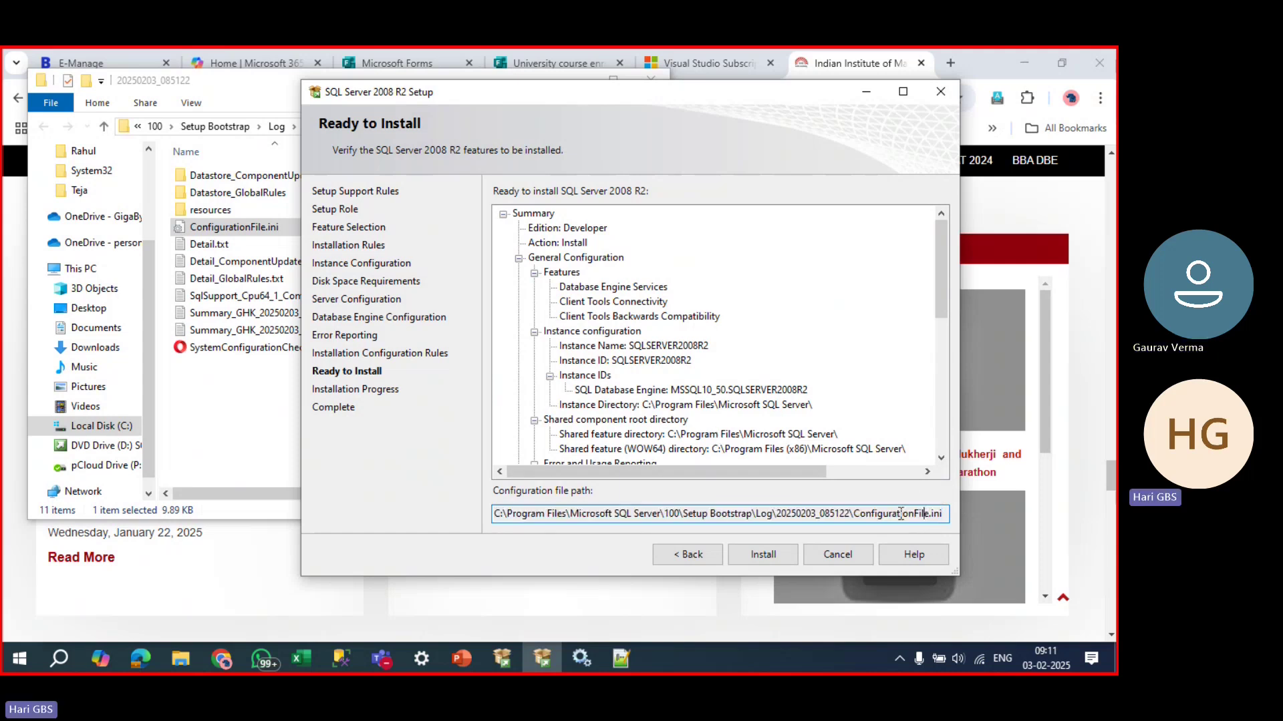
{"action": "left_click_drag", "start_coordinate": [856, 512], "coordinate": [943, 527]}
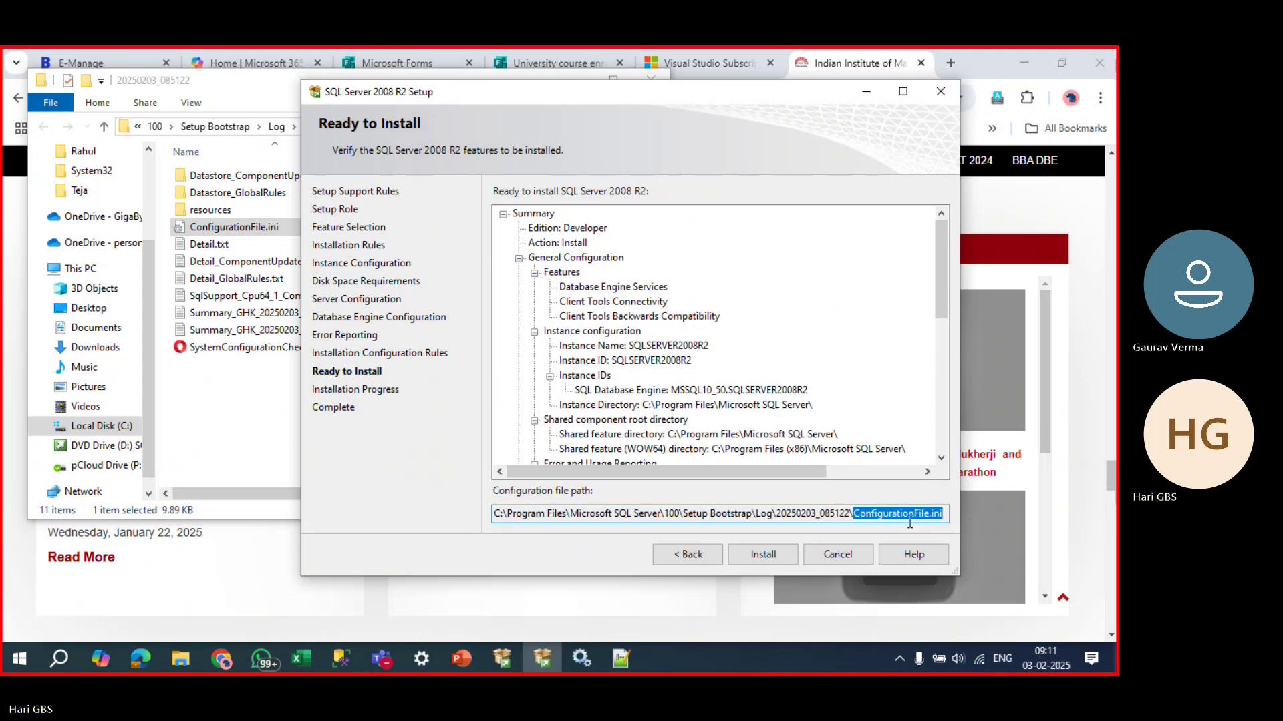
{"action": "left_click_drag", "start_coordinate": [943, 513], "coordinate": [863, 511]}
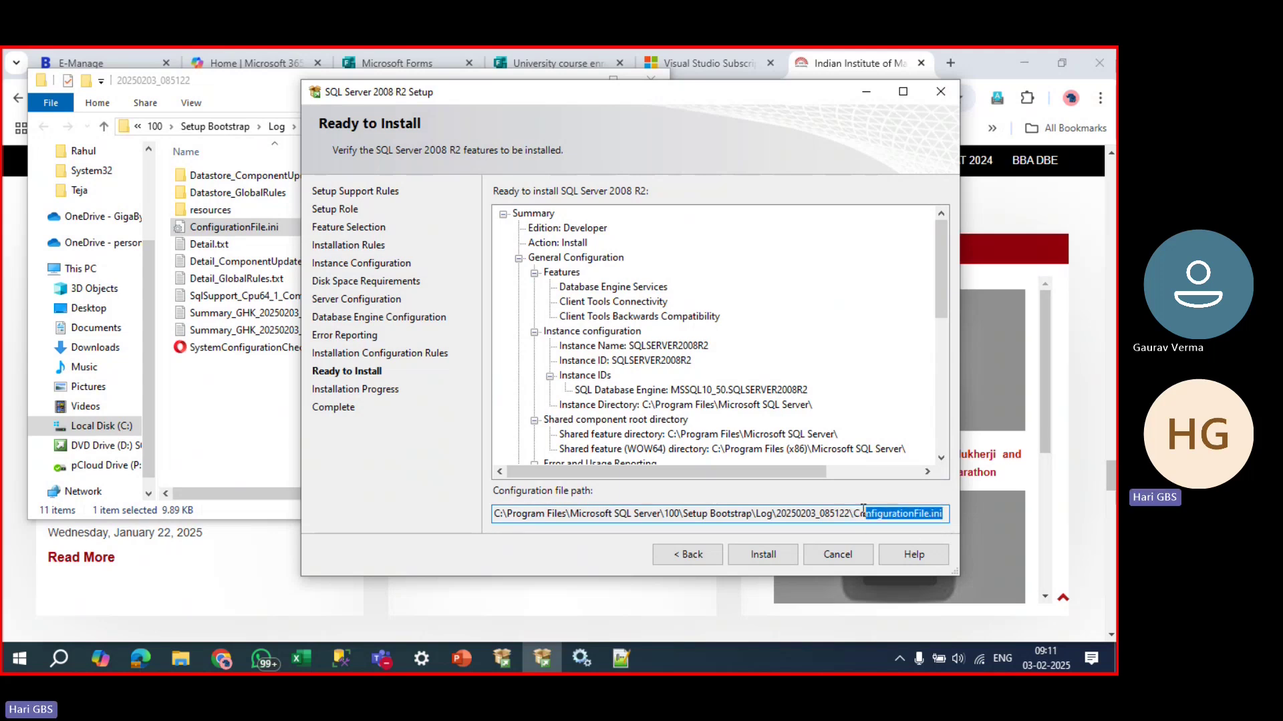
{"action": "left_click", "coordinate": [944, 515]}
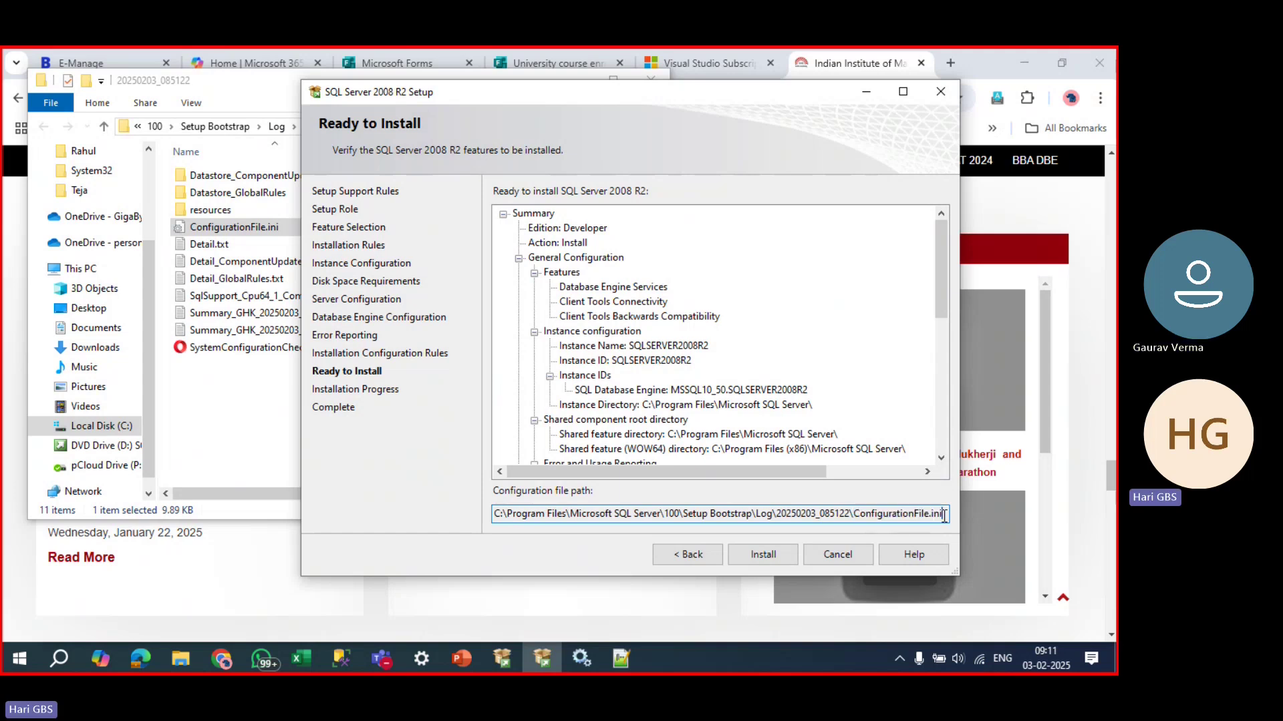
Highlight the whole configuration file path once more and start the SQL Server 2008 R2 installation.
{"action": "left_click_drag", "start_coordinate": [943, 514], "coordinate": [470, 510]}
{"action": "left_click", "coordinate": [941, 515]}
{"action": "left_click", "coordinate": [775, 553]}
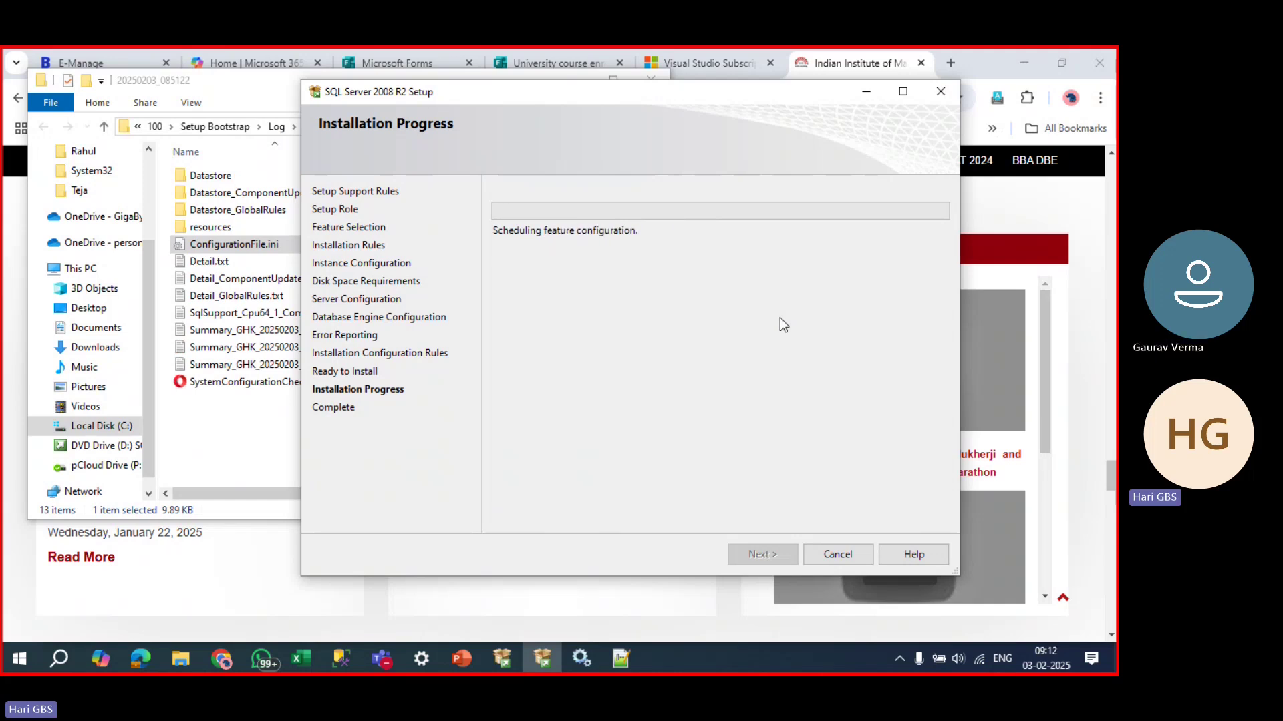
Switch to the installation presentation in PowerPoint and show slide 2, the 2005–2014 feature comparison, as a full-screen slide show without Presenter View.
{"action": "left_click", "coordinate": [456, 656]}
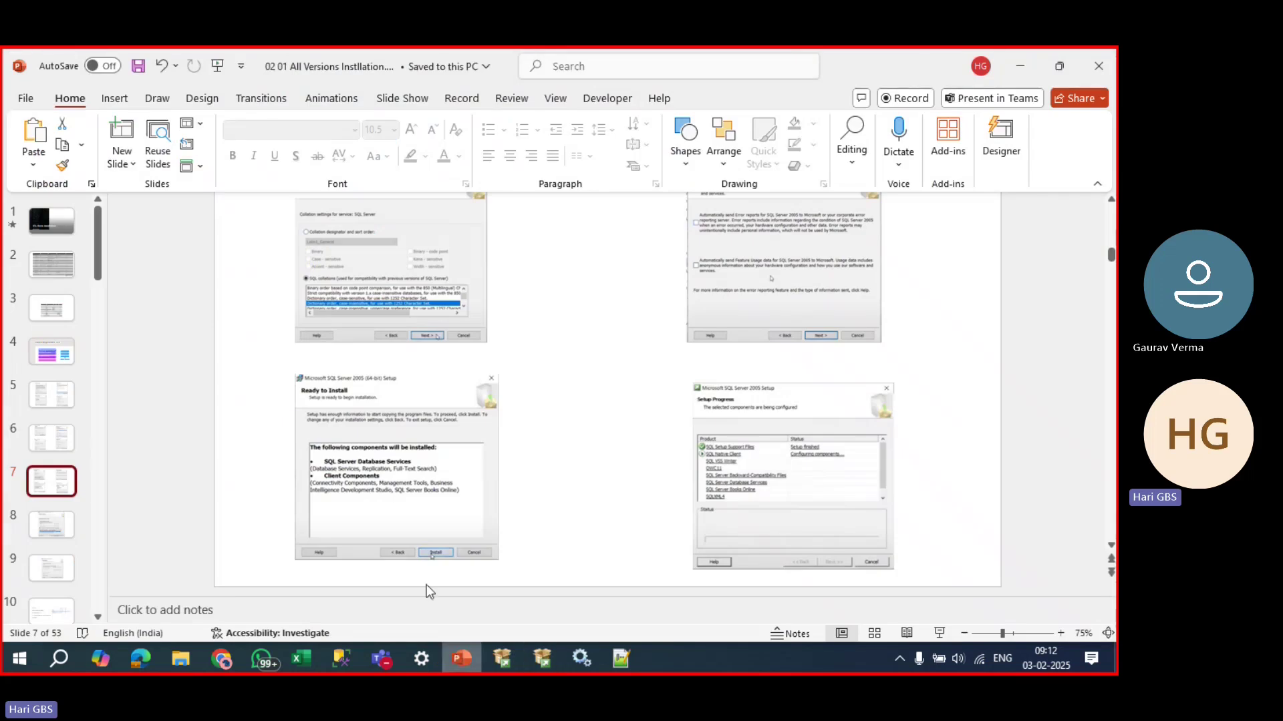
{"action": "left_click", "coordinate": [52, 264]}
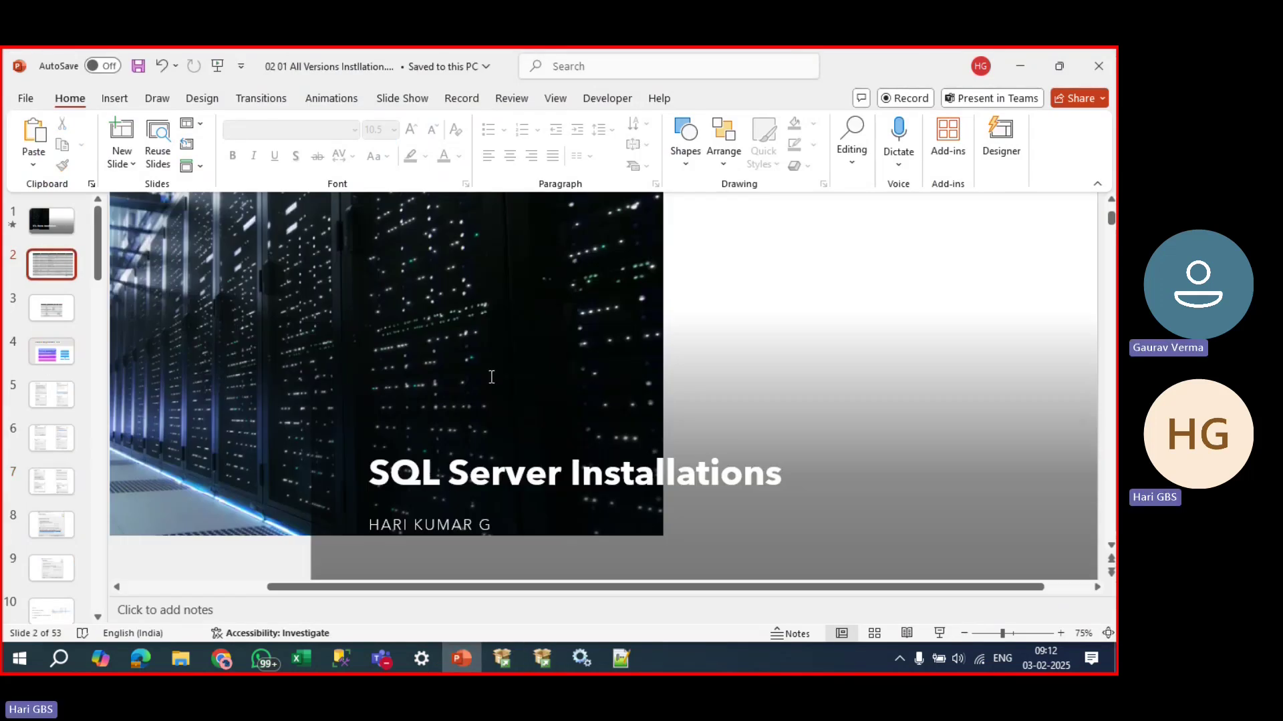
{"action": "left_click", "coordinate": [43, 274]}
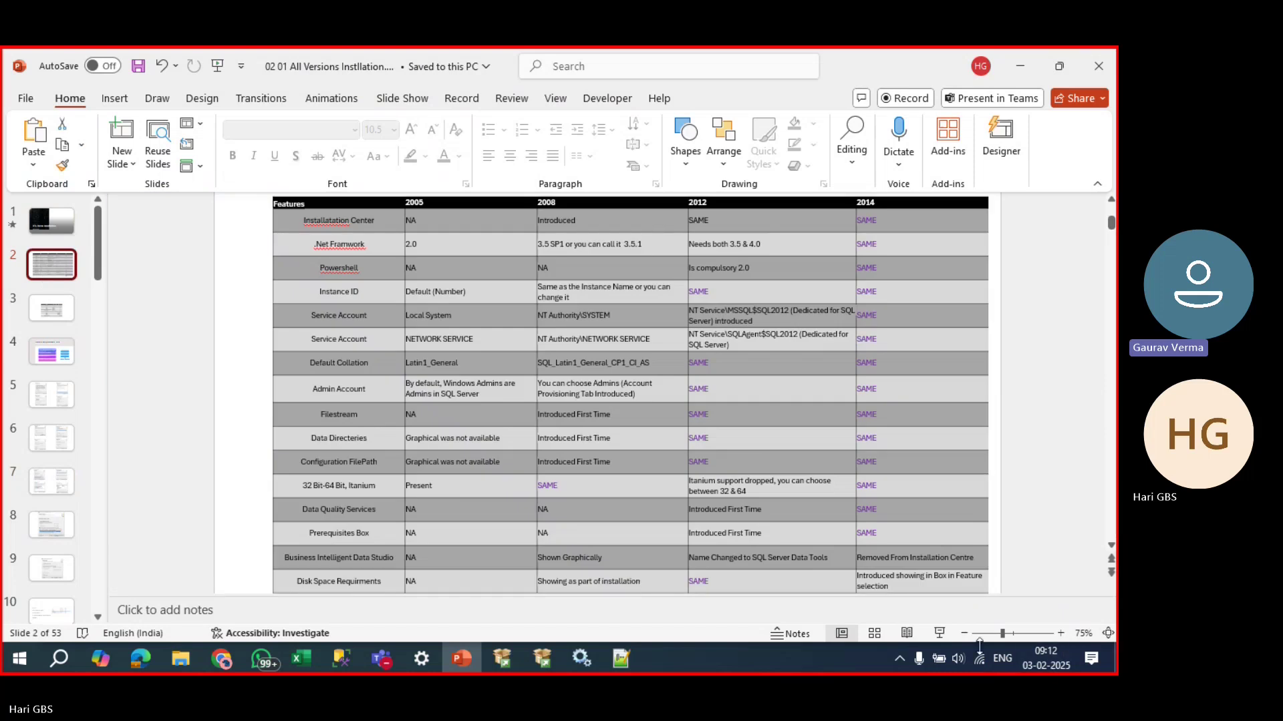
{"action": "left_click", "coordinate": [939, 633]}
{"action": "key", "text": "Escape"}
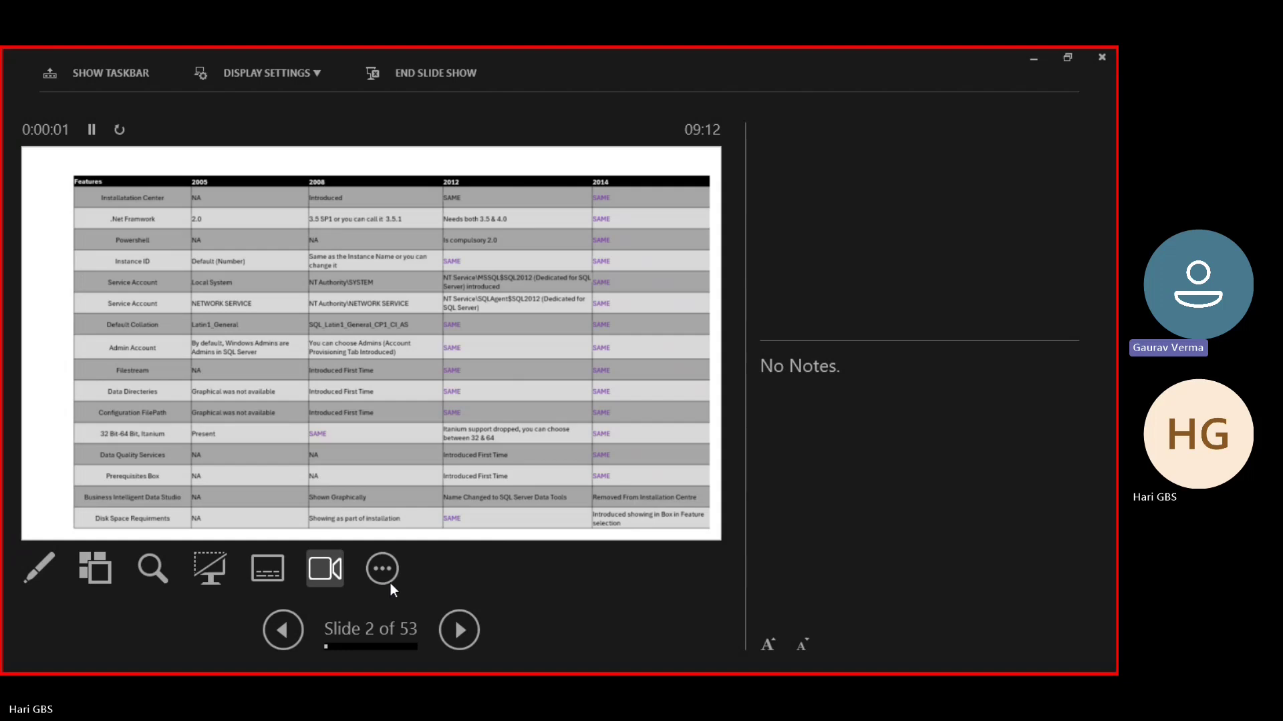
{"action": "left_click", "coordinate": [390, 584]}
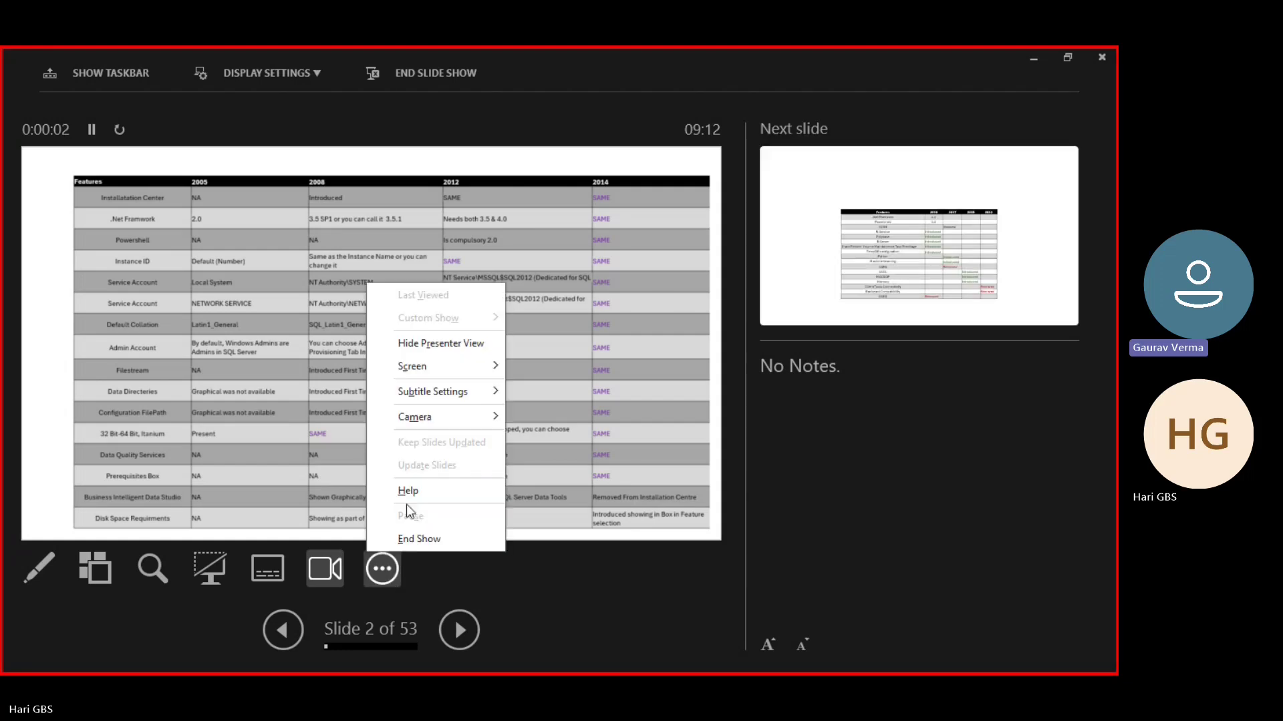
{"action": "left_click", "coordinate": [435, 347]}
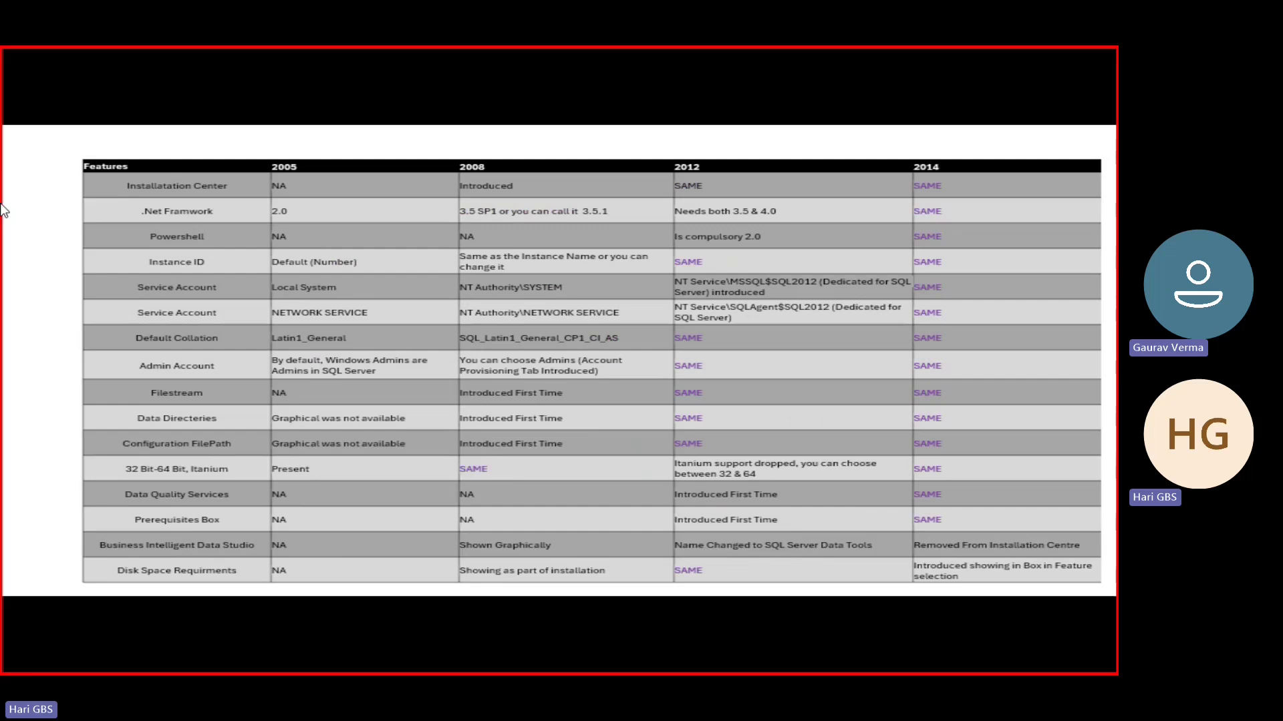
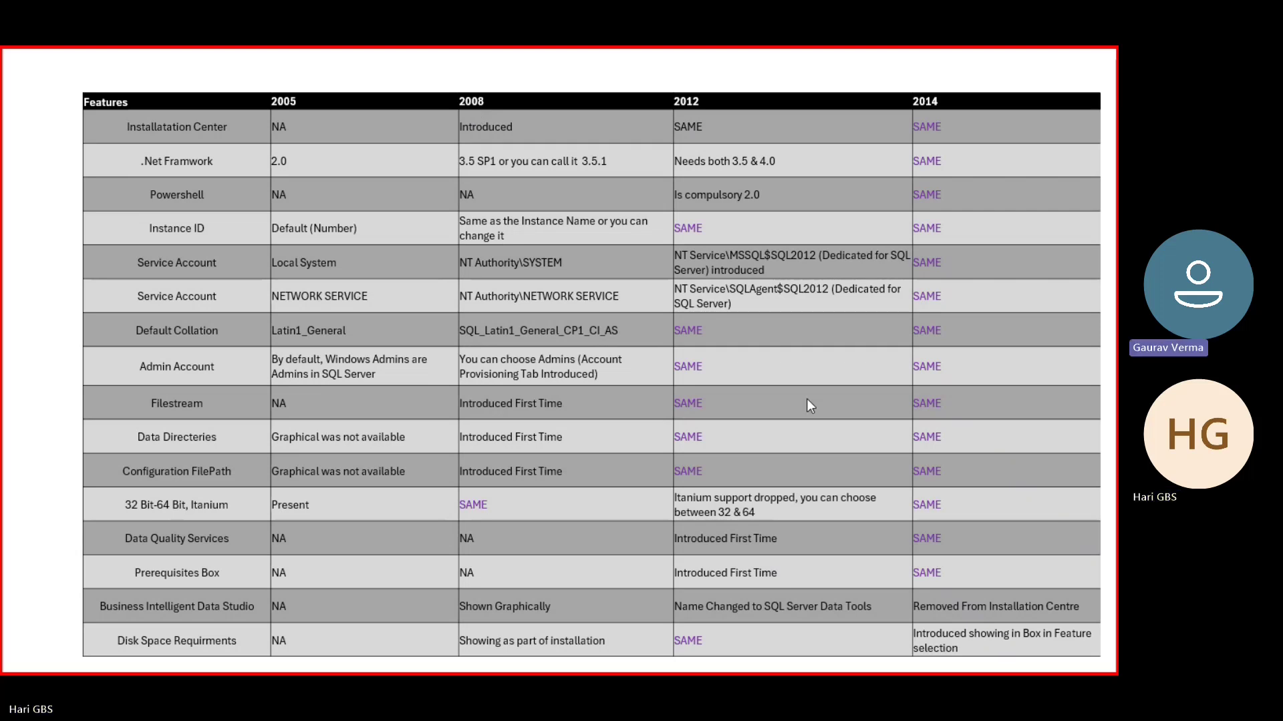
Minimize the presentation's editing window and end the full-screen slide show.
{"action": "key", "text": "alt+Tab"}
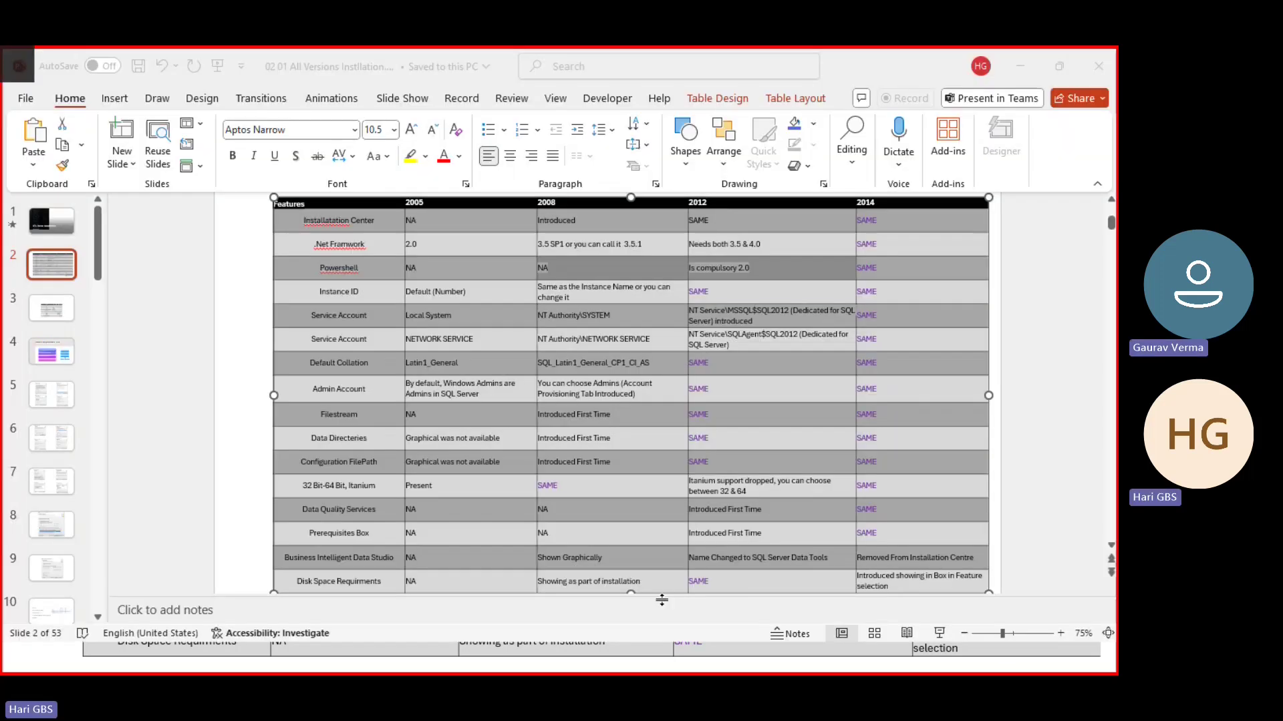
{"action": "left_click", "coordinate": [1031, 58]}
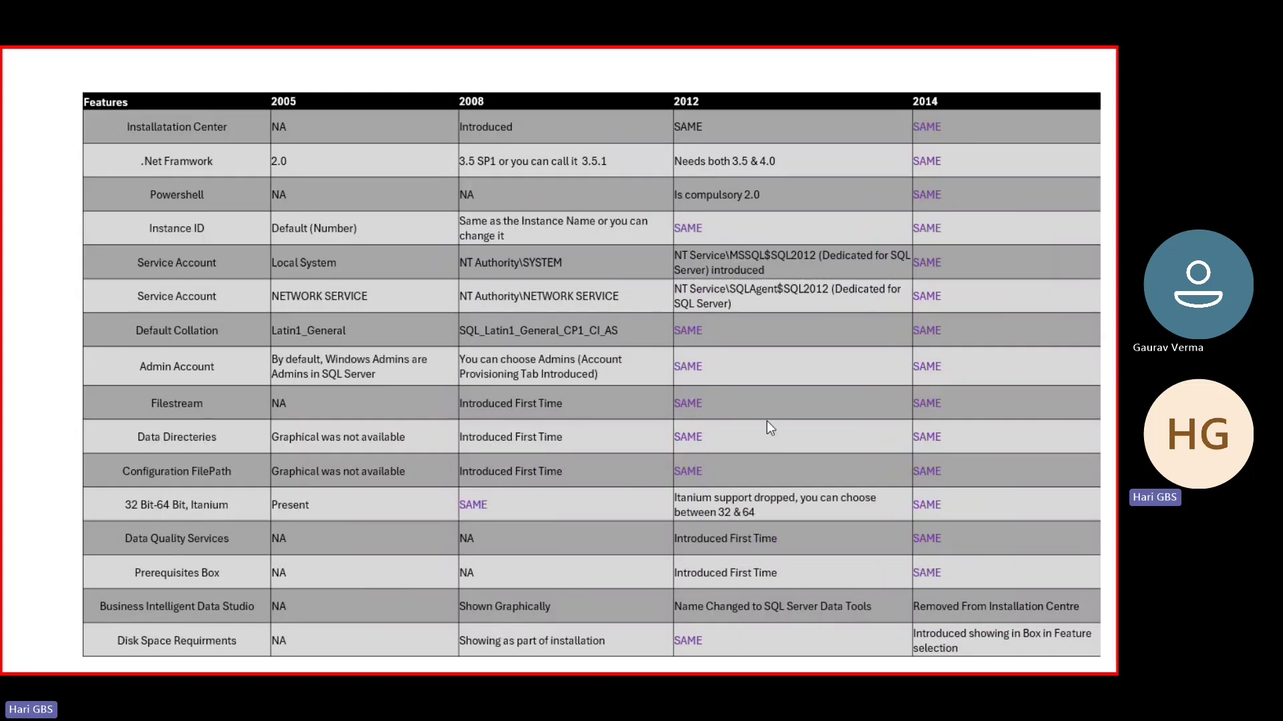
{"action": "key", "text": "Escape"}
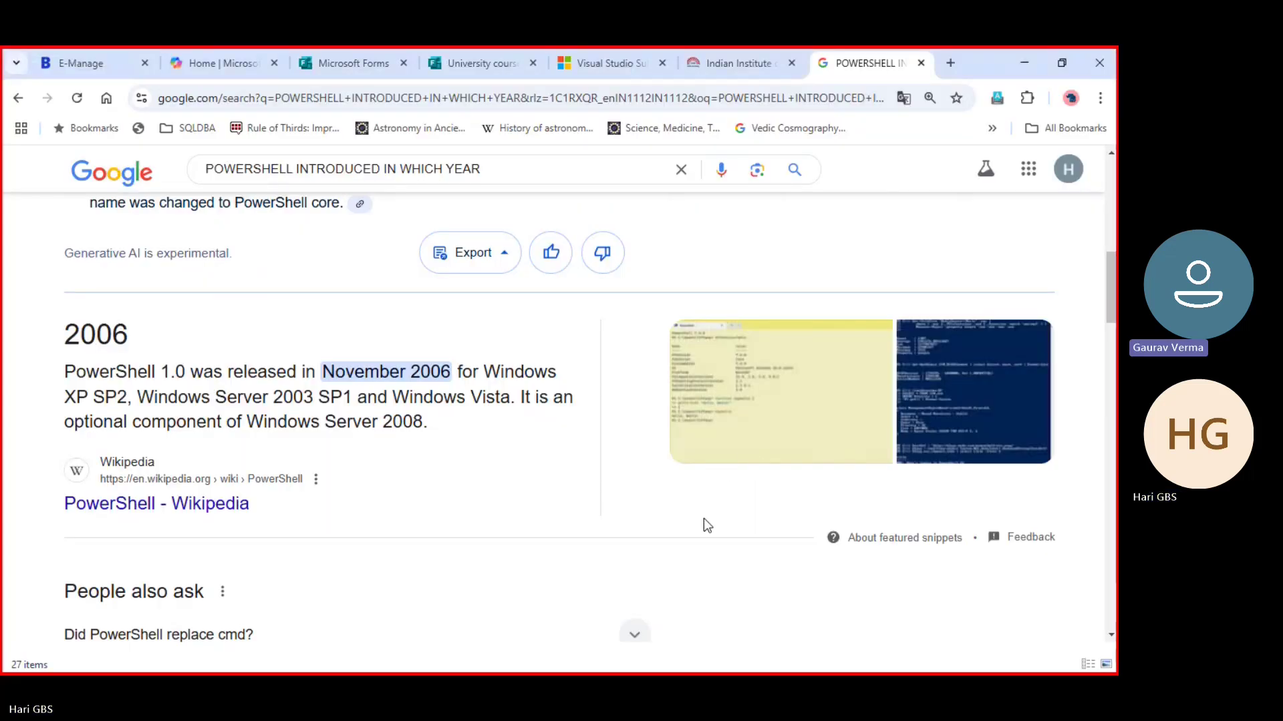
{"action": "key", "text": "alt+Tab"}
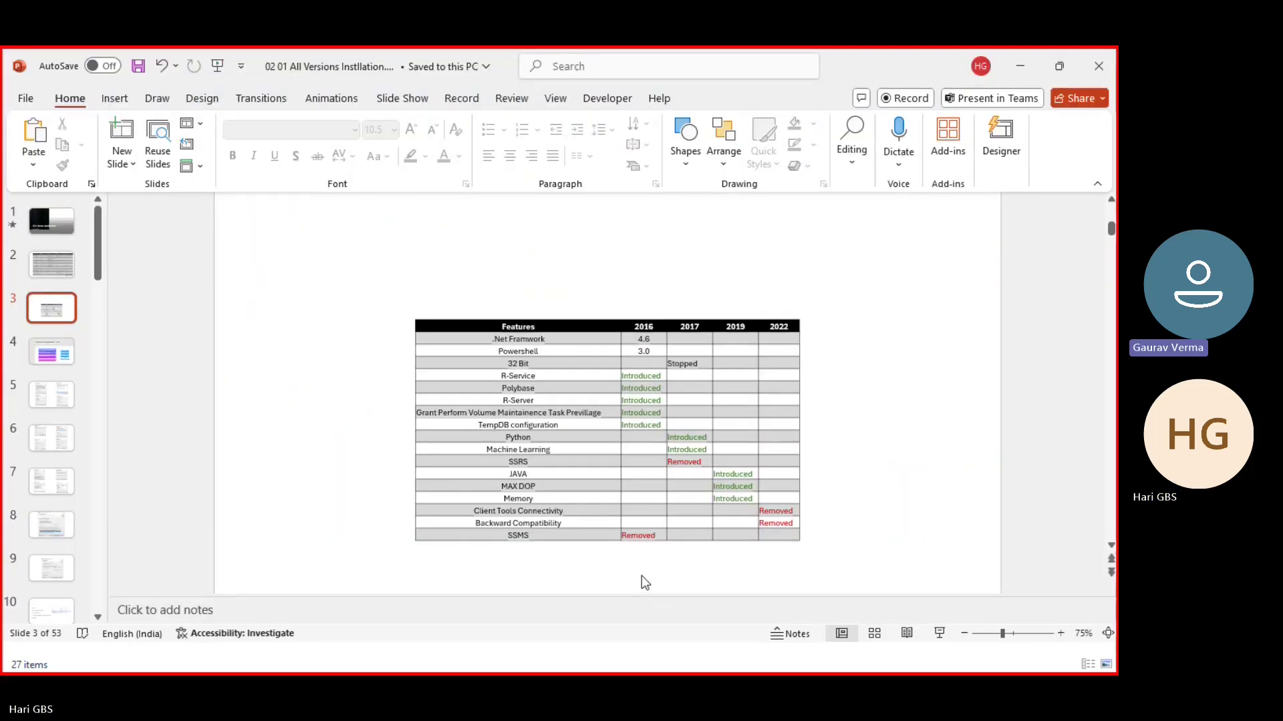
{"action": "key", "text": "alt+Tab"}
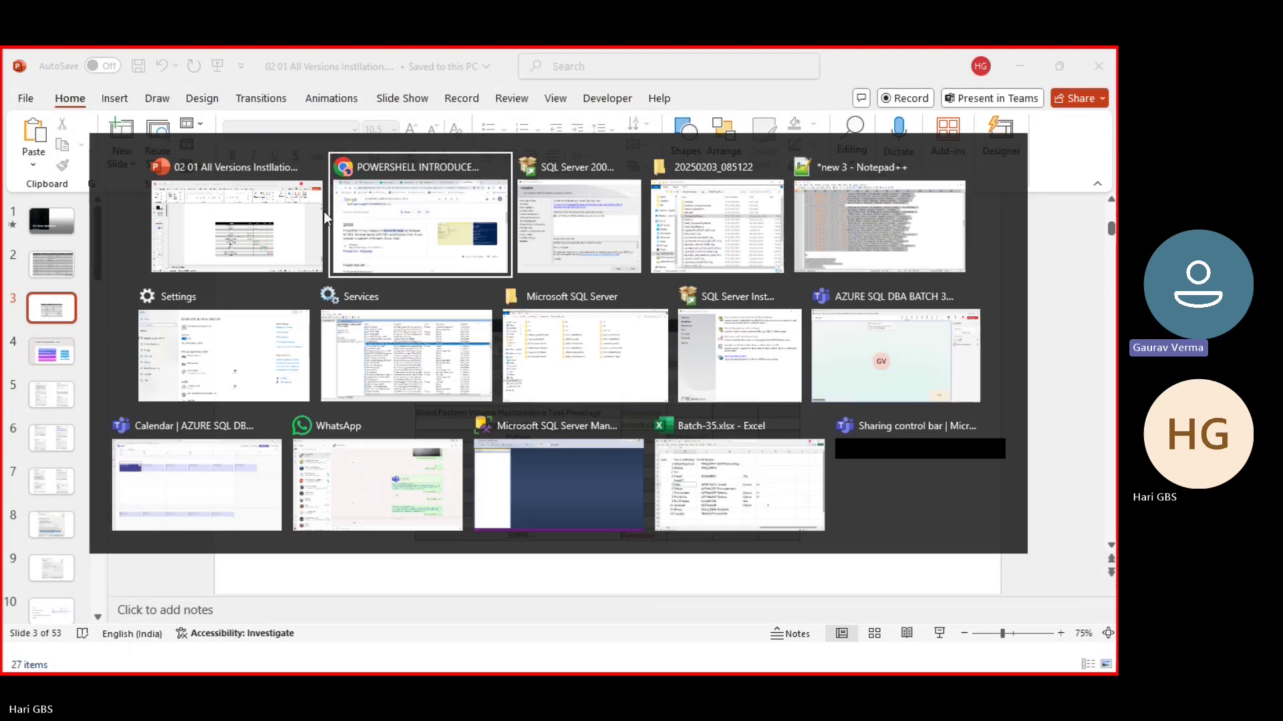
{"action": "left_click", "coordinate": [294, 220]}
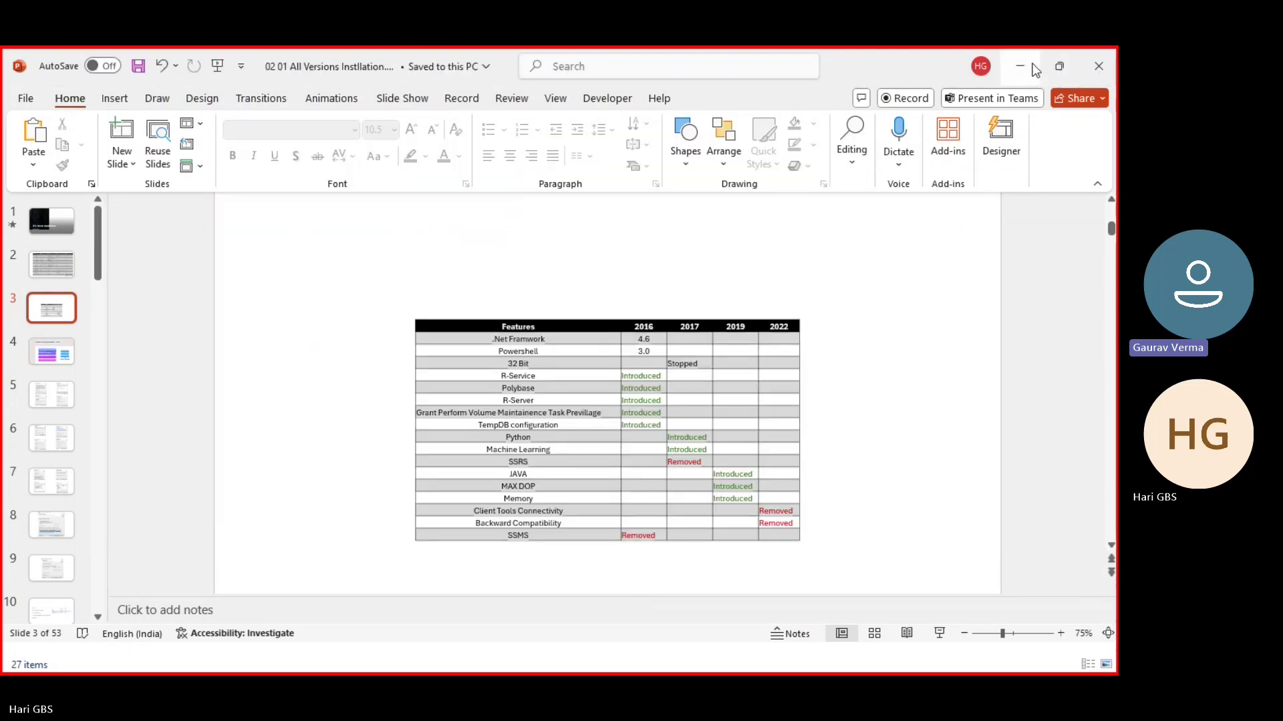
{"action": "key", "text": "alt+Tab"}
{"action": "key", "text": "alt+Tab"}
{"action": "key", "text": "Tab"}
{"action": "key", "text": "Tab"}
{"action": "key", "text": "Tab"}
{"action": "key", "text": "Tab"}
{"action": "key", "text": "Tab"}
{"action": "key", "text": "Tab"}
{"action": "key", "text": "Tab"}
{"action": "key", "text": "Tab"}
{"action": "key", "text": "Tab"}
{"action": "key", "text": "Tab"}
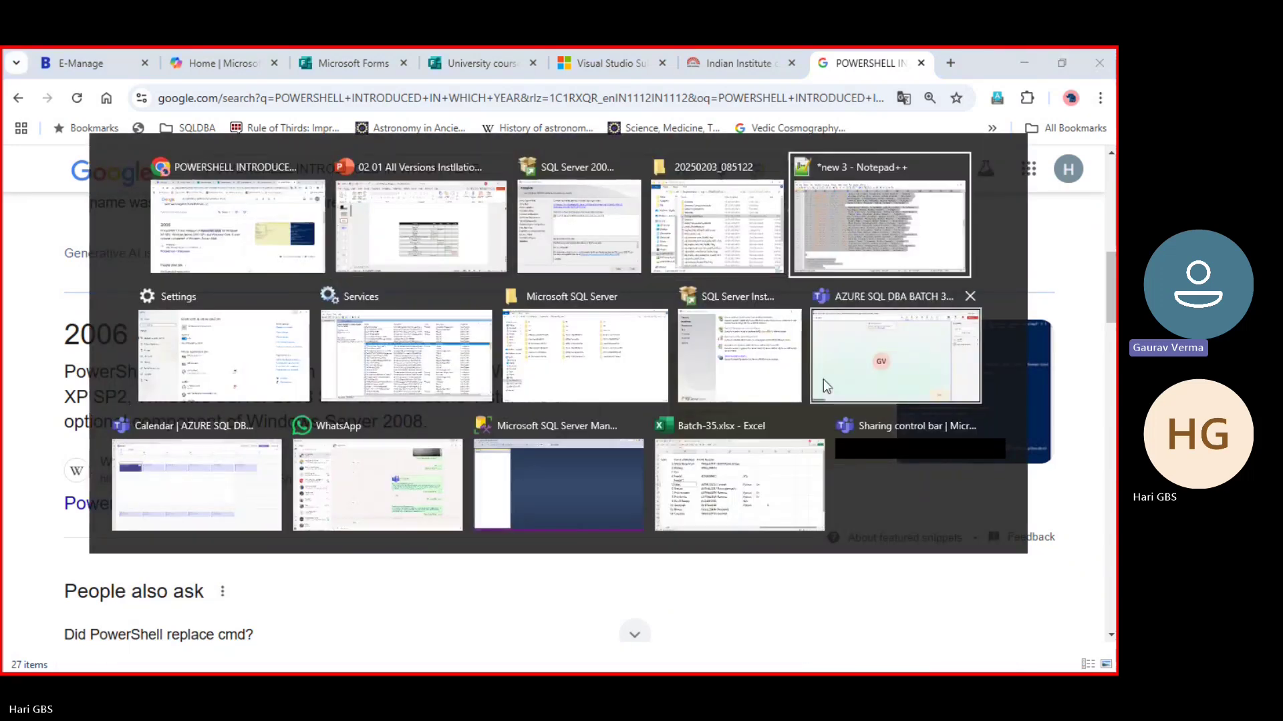
{"action": "key", "text": "Tab"}
{"action": "key", "text": "Tab"}
{"action": "key", "text": "Tab"}
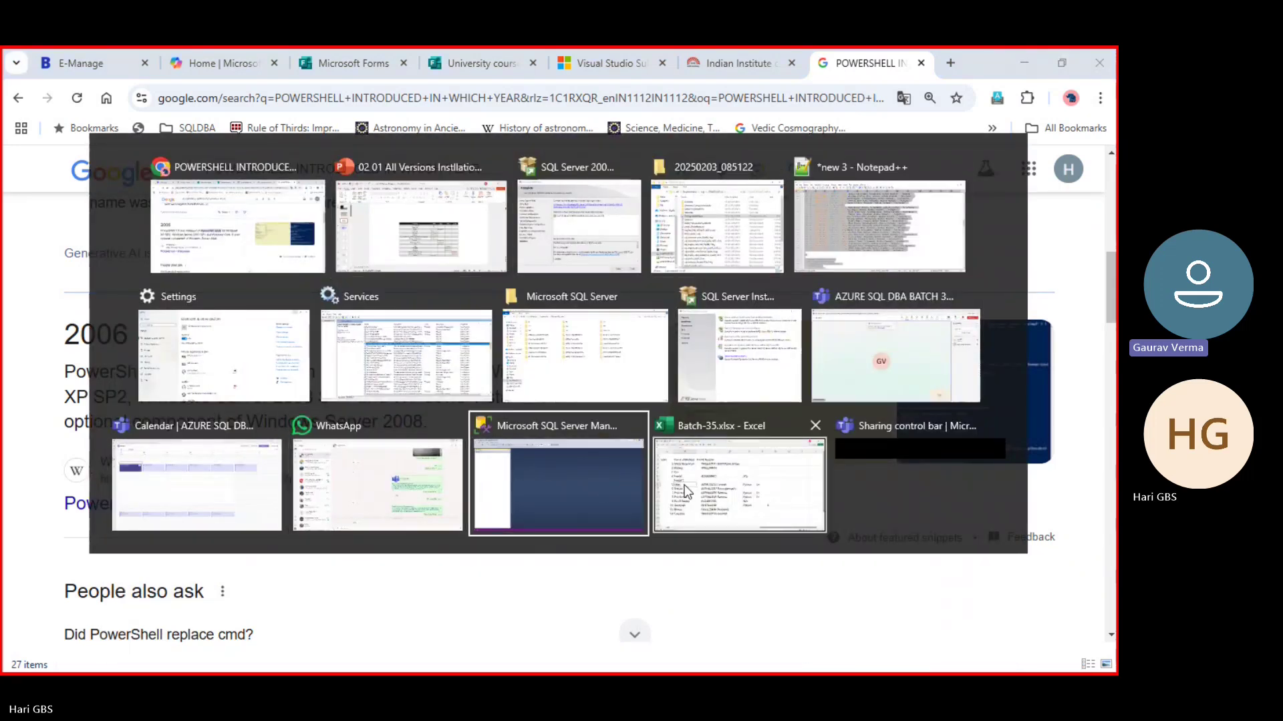
{"action": "left_click", "coordinate": [731, 329]}
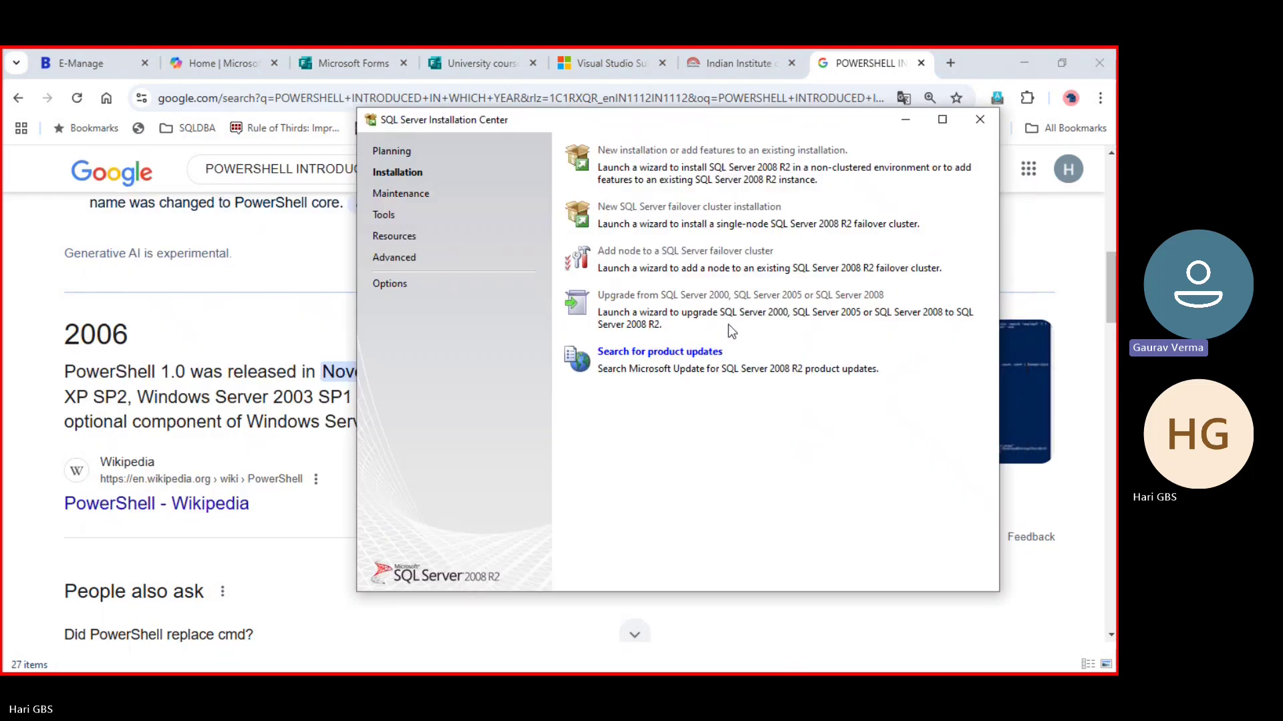
{"action": "key", "text": "alt+Tab"}
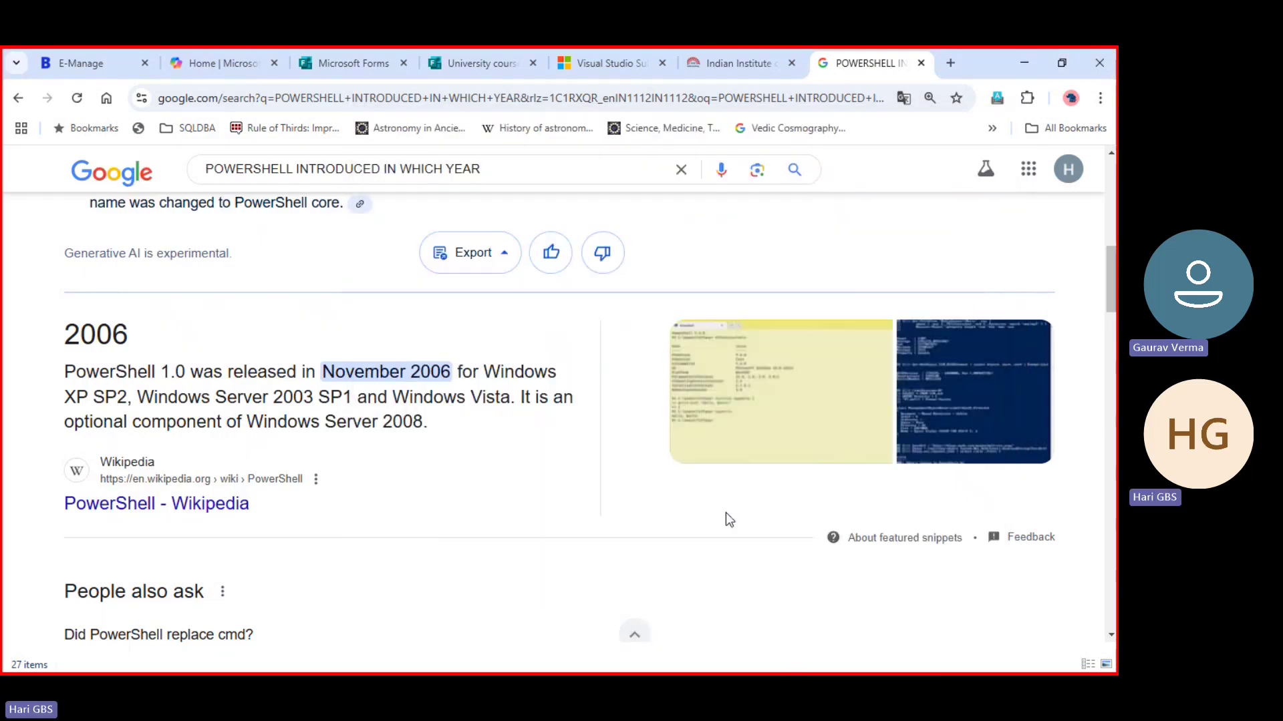
Minimize the browser, return to the SQL Server 2008 R2 Setup wizard and open the summary log linked on its Complete page.
{"action": "left_click", "coordinate": [1032, 66]}
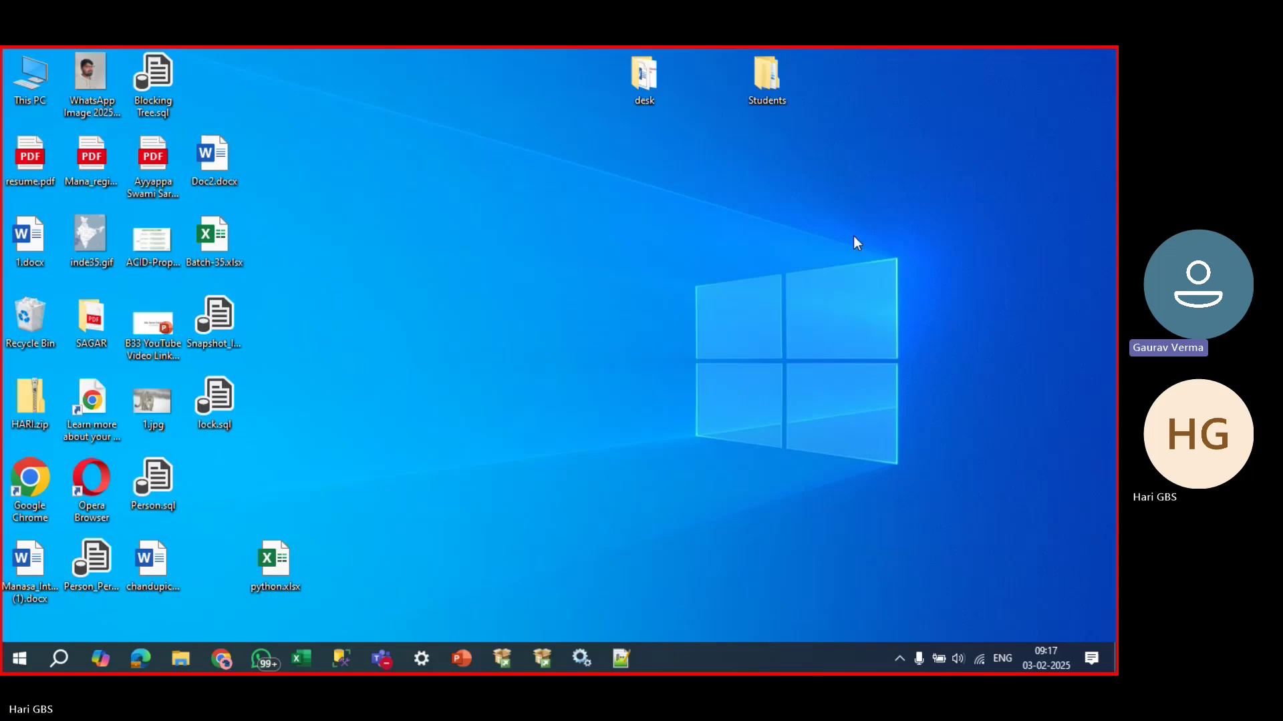
{"action": "left_click", "coordinate": [555, 656]}
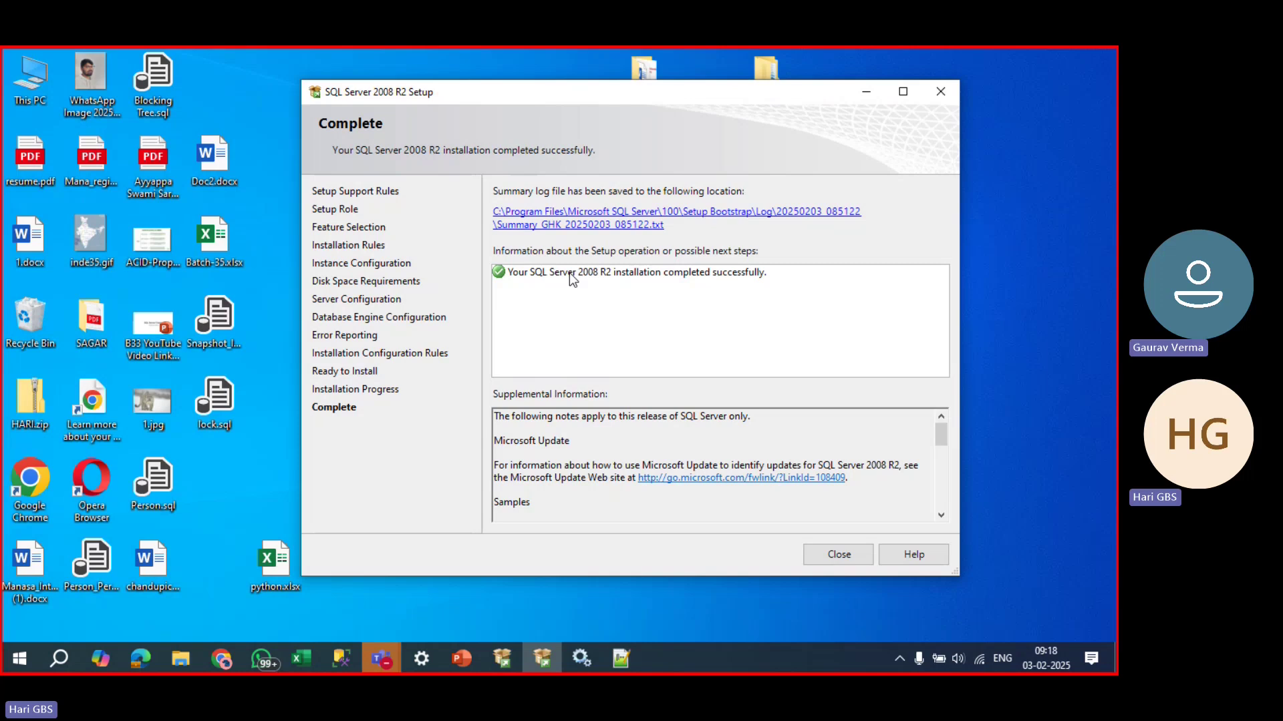
{"action": "left_click_drag", "start_coordinate": [587, 95], "coordinate": [607, 141]}
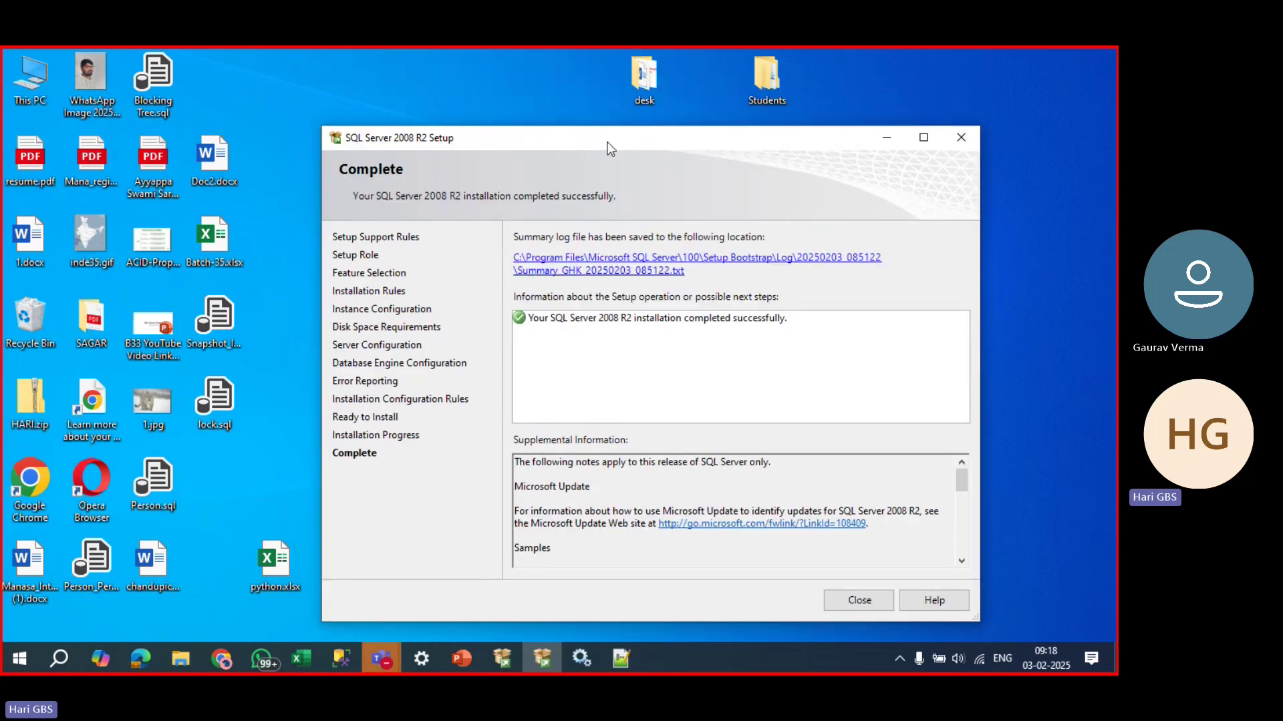
{"action": "left_click", "coordinate": [650, 274]}
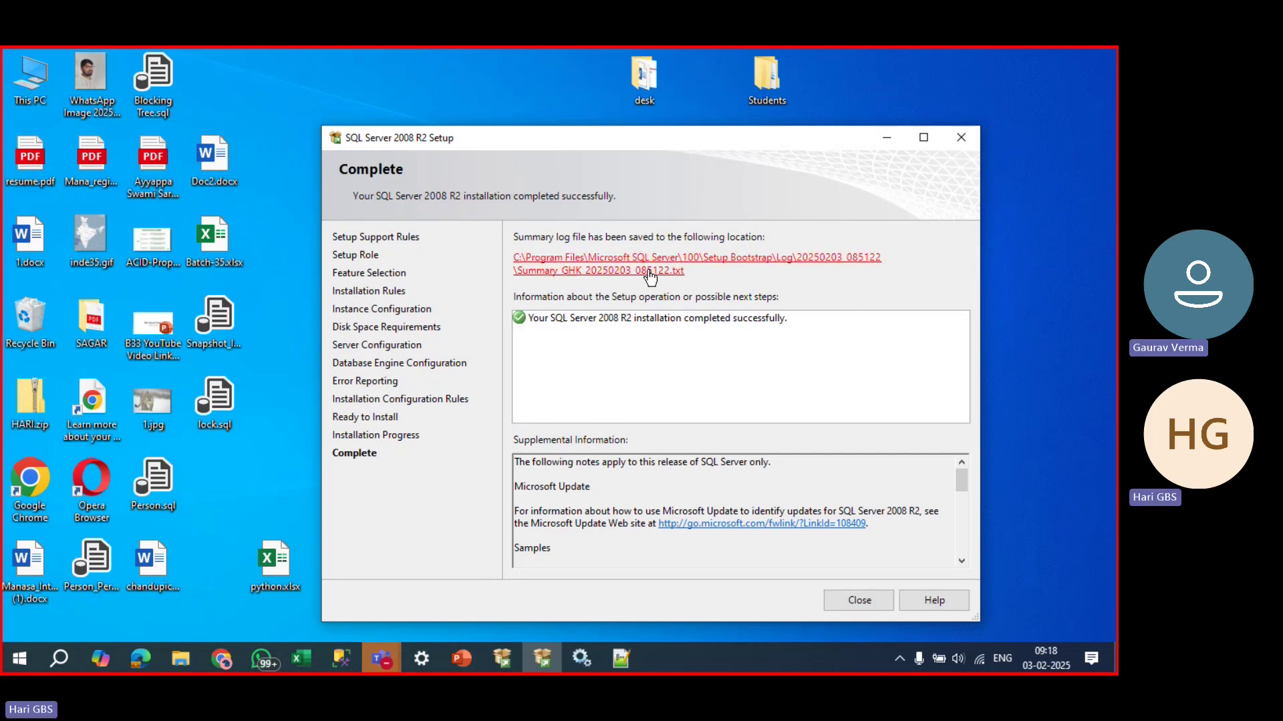
Review the final result and settings in the summary log, and close both the log and the SQL Server 2008 R2 Setup wizard.
{"action": "left_click_drag", "start_coordinate": [711, 431], "coordinate": [620, 146]}
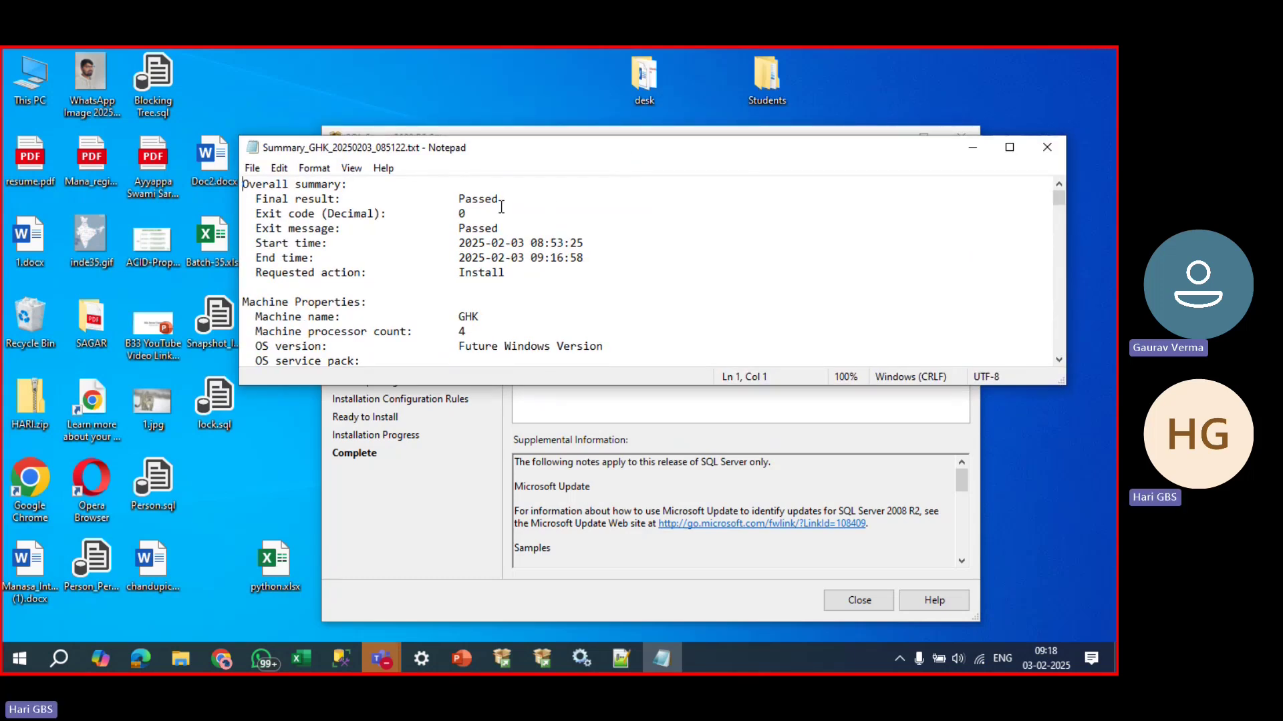
{"action": "left_click_drag", "start_coordinate": [510, 198], "coordinate": [245, 198]}
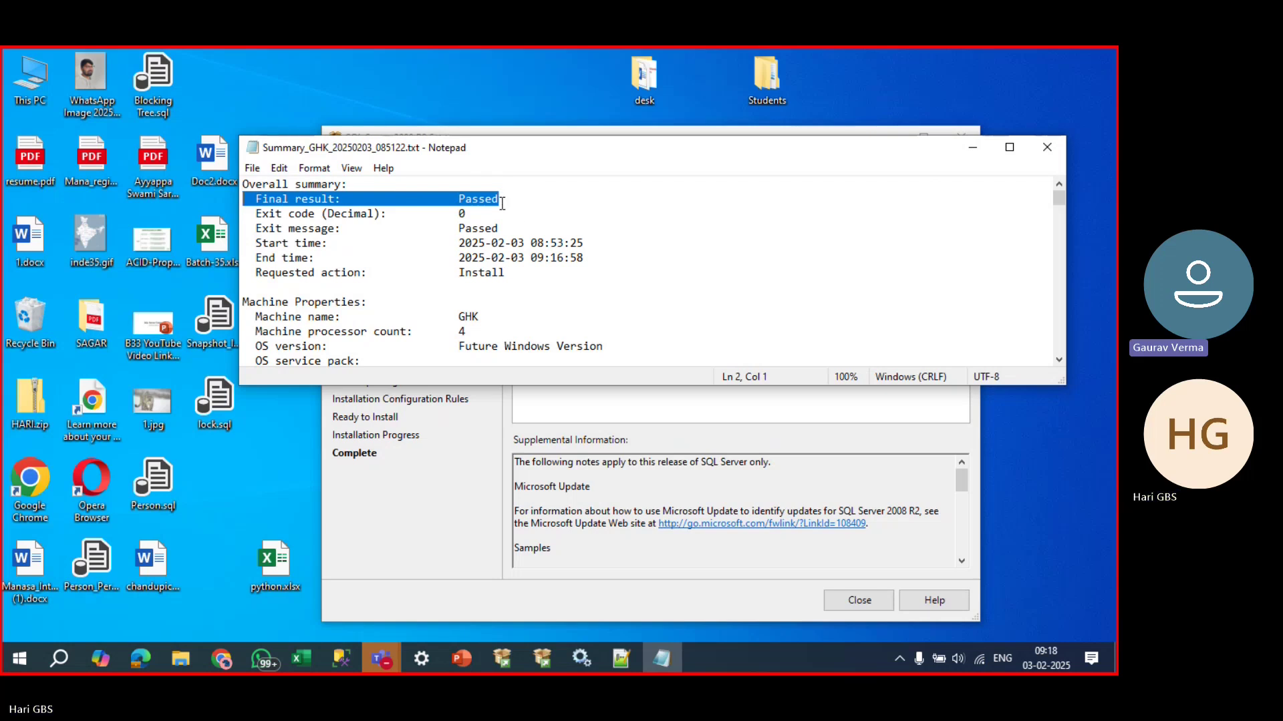
{"action": "scroll", "coordinate": [526, 225], "scroll_direction": "down", "scroll_amount": 15}
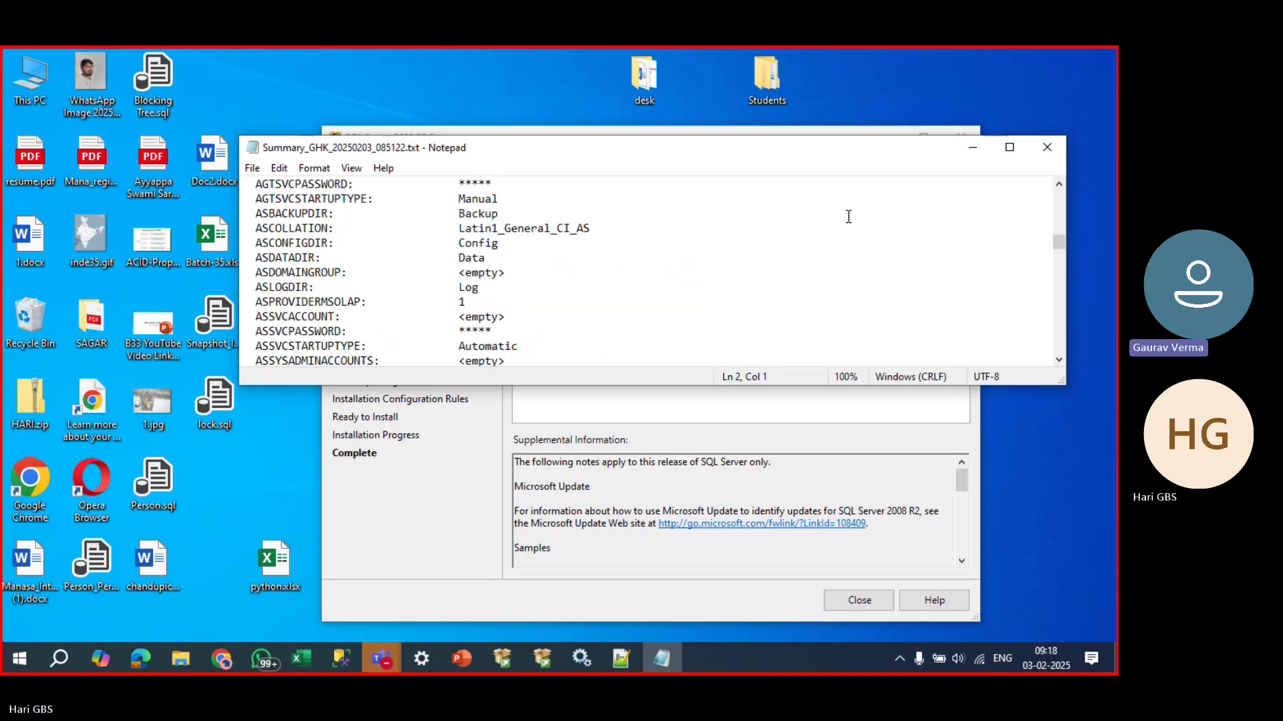
{"action": "left_click", "coordinate": [1047, 147]}
{"action": "left_click", "coordinate": [859, 601]}
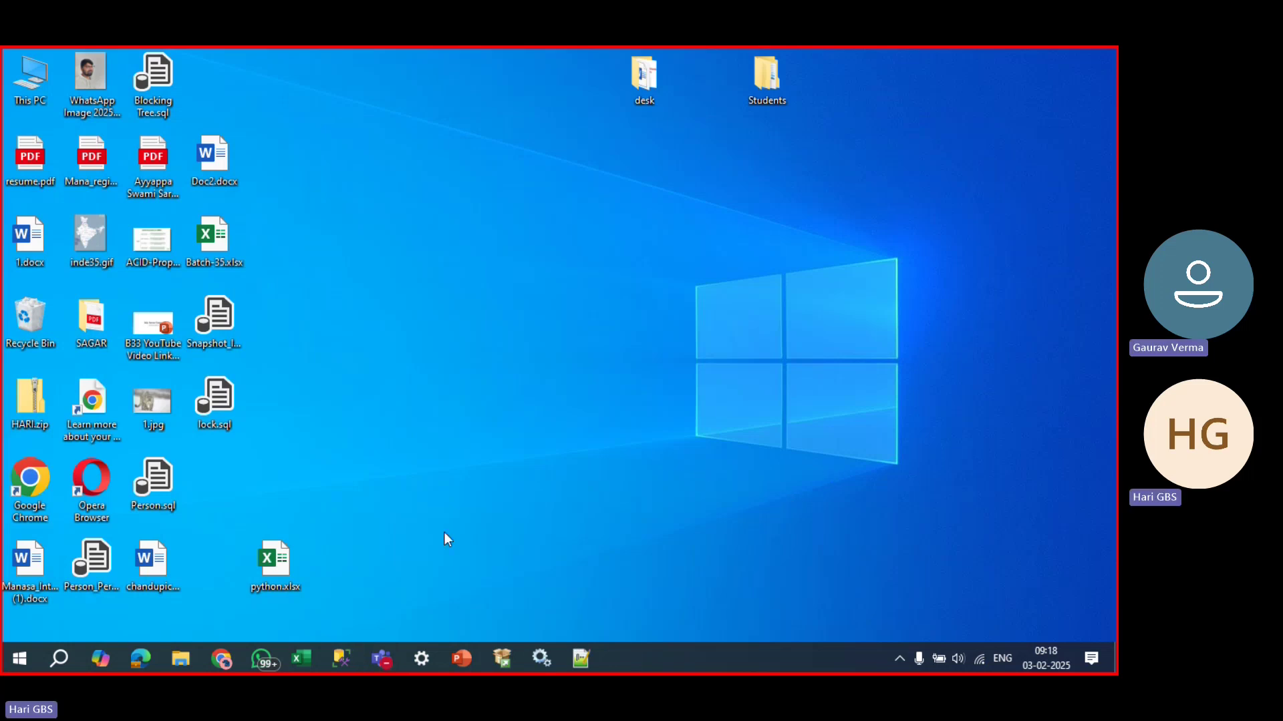
Switch to the setup log folder's File Explorer window and open the Media folder on Local Disk (C:).
{"action": "mouse_move", "coordinate": [182, 663]}
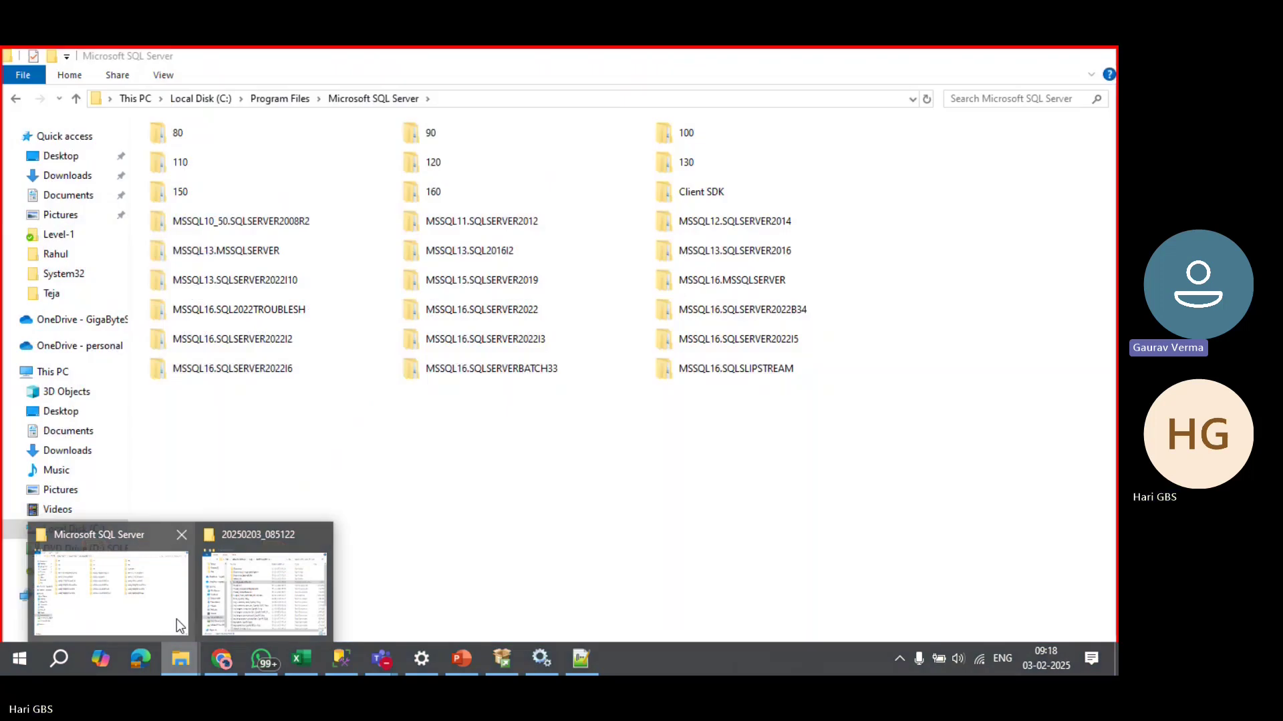
{"action": "left_click", "coordinate": [254, 596]}
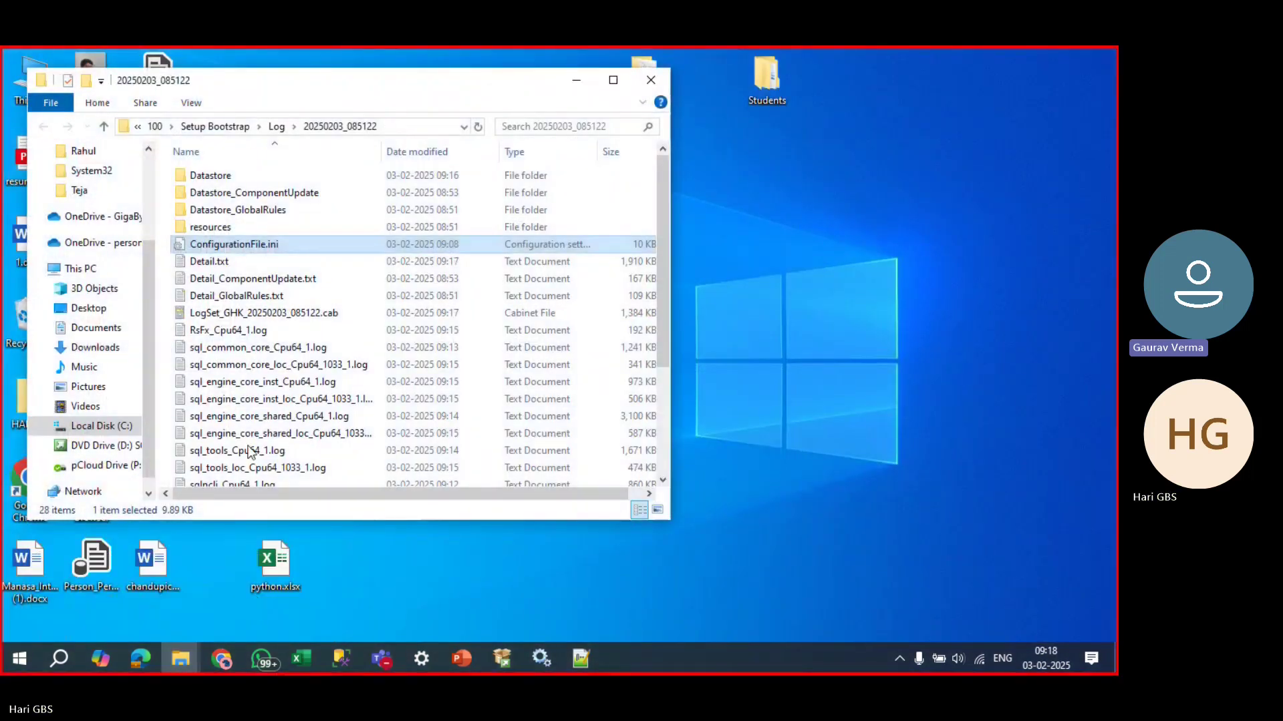
{"action": "left_click", "coordinate": [248, 296]}
{"action": "left_click", "coordinate": [107, 426]}
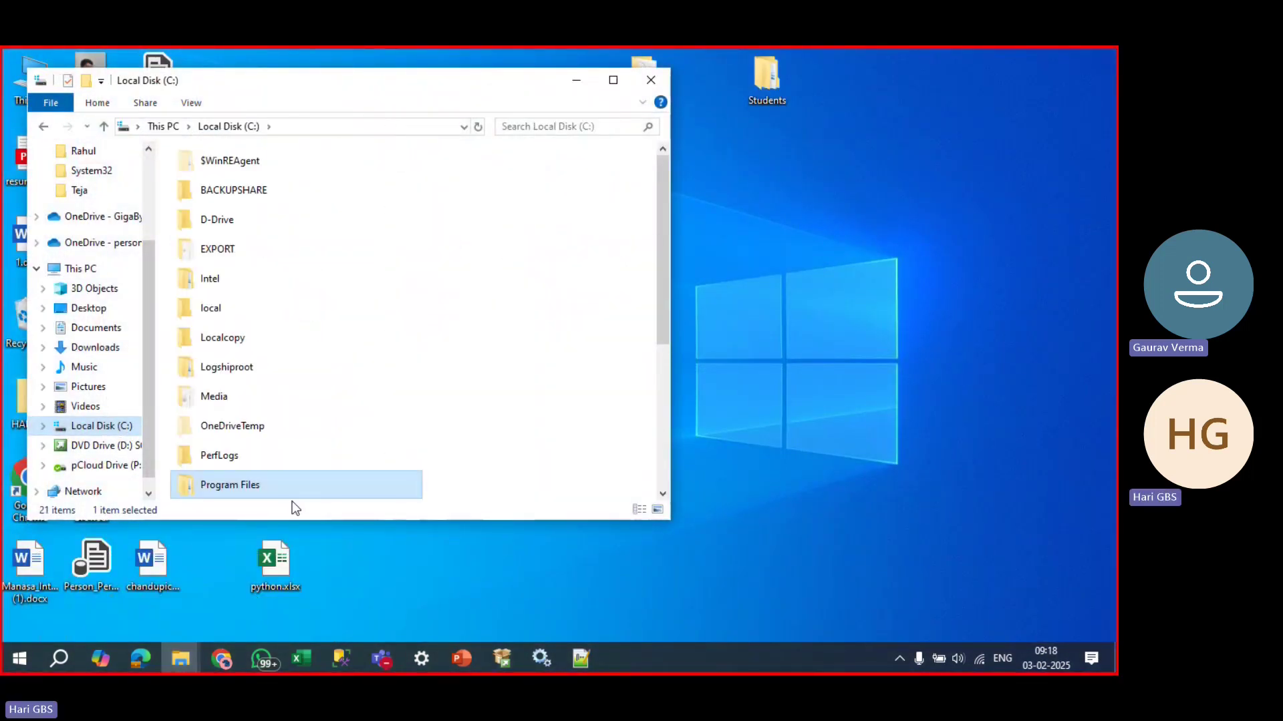
{"action": "double_click", "coordinate": [234, 394]}
{"action": "left_click_drag", "start_coordinate": [347, 99], "coordinate": [587, 137]}
Mount the en_sql_server_2012_developer_edition_x86_x64_dvd_813280.iso disc image and accept opening the file.
{"action": "left_click", "coordinate": [526, 229]}
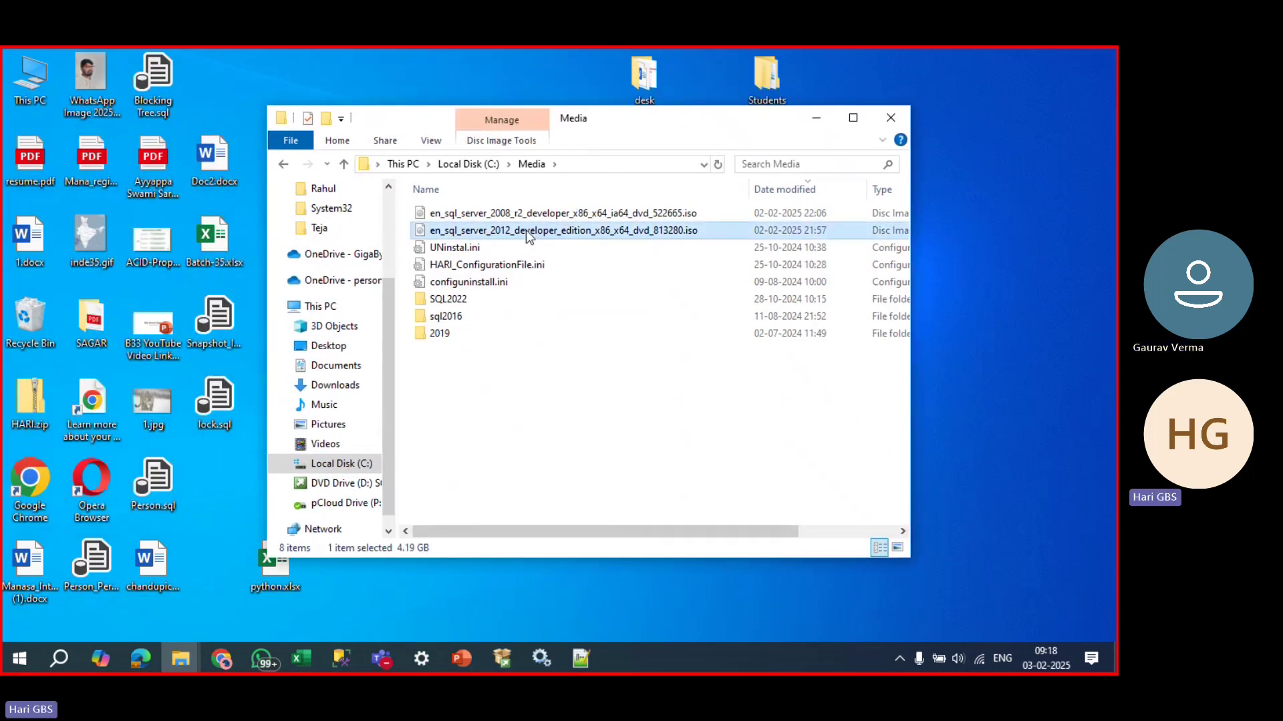
{"action": "right_click", "coordinate": [526, 230]}
{"action": "left_click", "coordinate": [544, 243]}
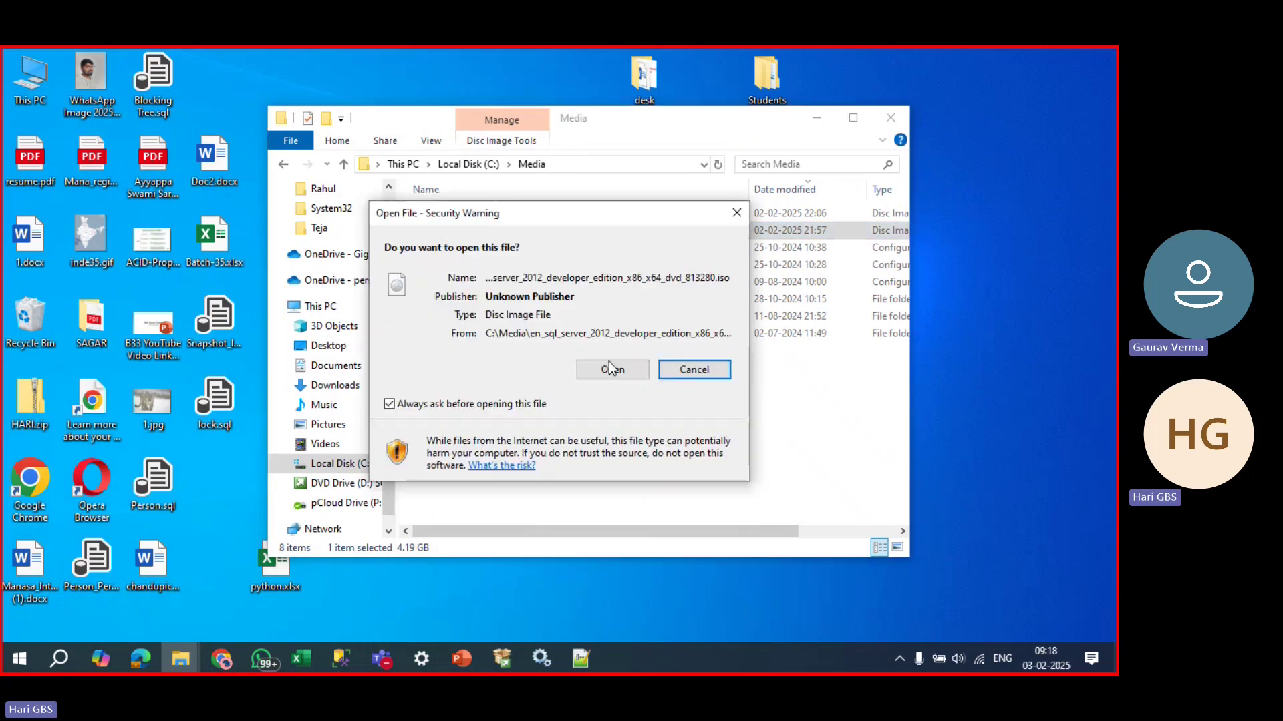
{"action": "left_click", "coordinate": [612, 369]}
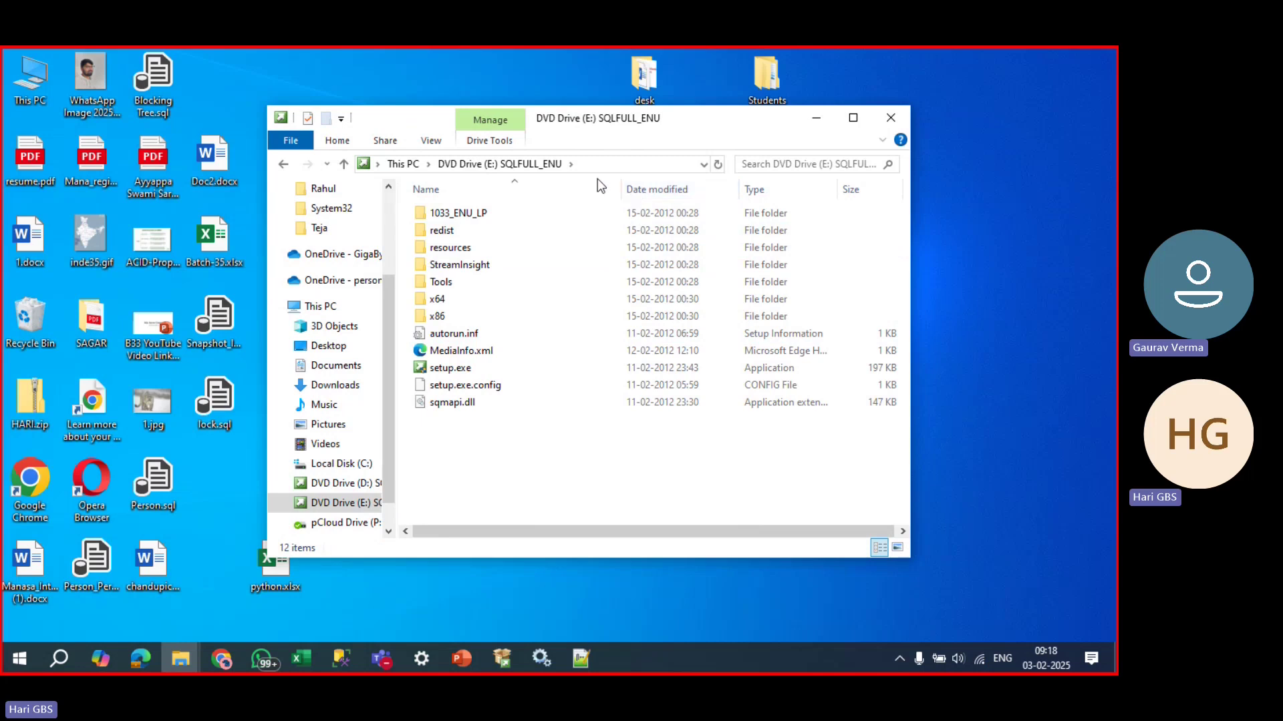
Run setup.exe from the mounted SQLFULL_ENU disc and minimize the File Explorer window.
{"action": "left_click", "coordinate": [459, 370]}
{"action": "right_click", "coordinate": [483, 367]}
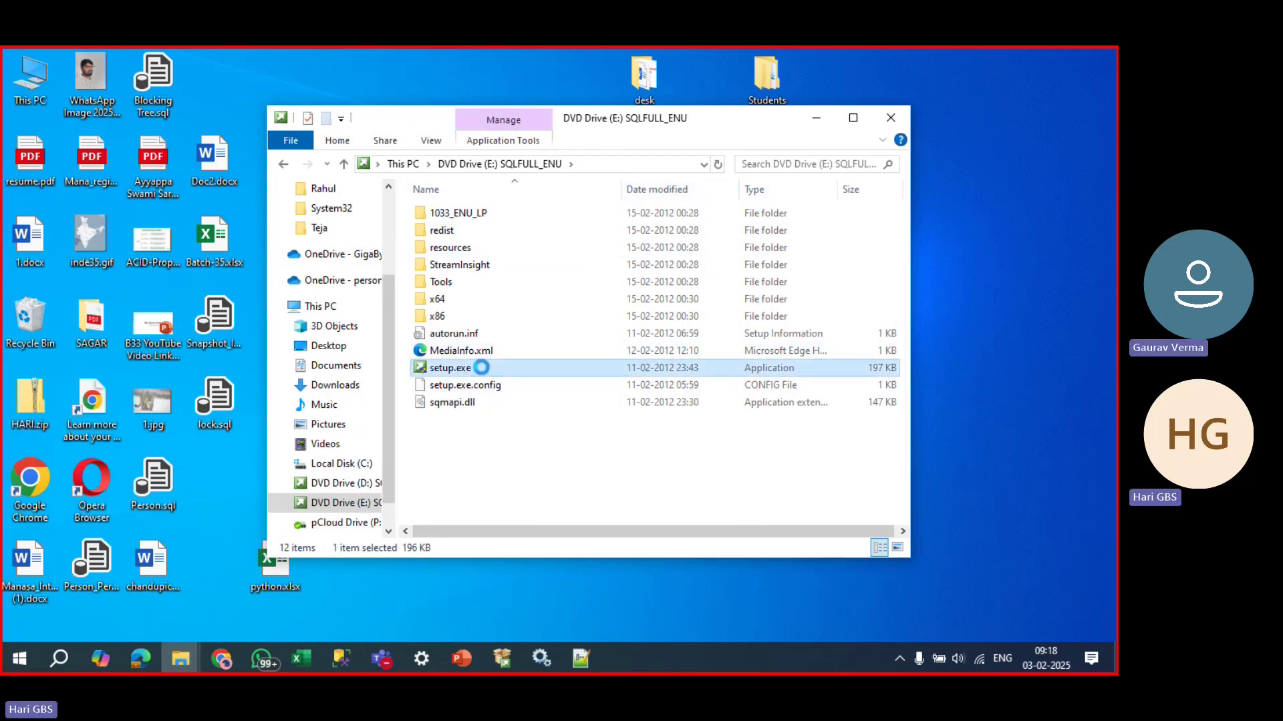
{"action": "left_click", "coordinate": [541, 399]}
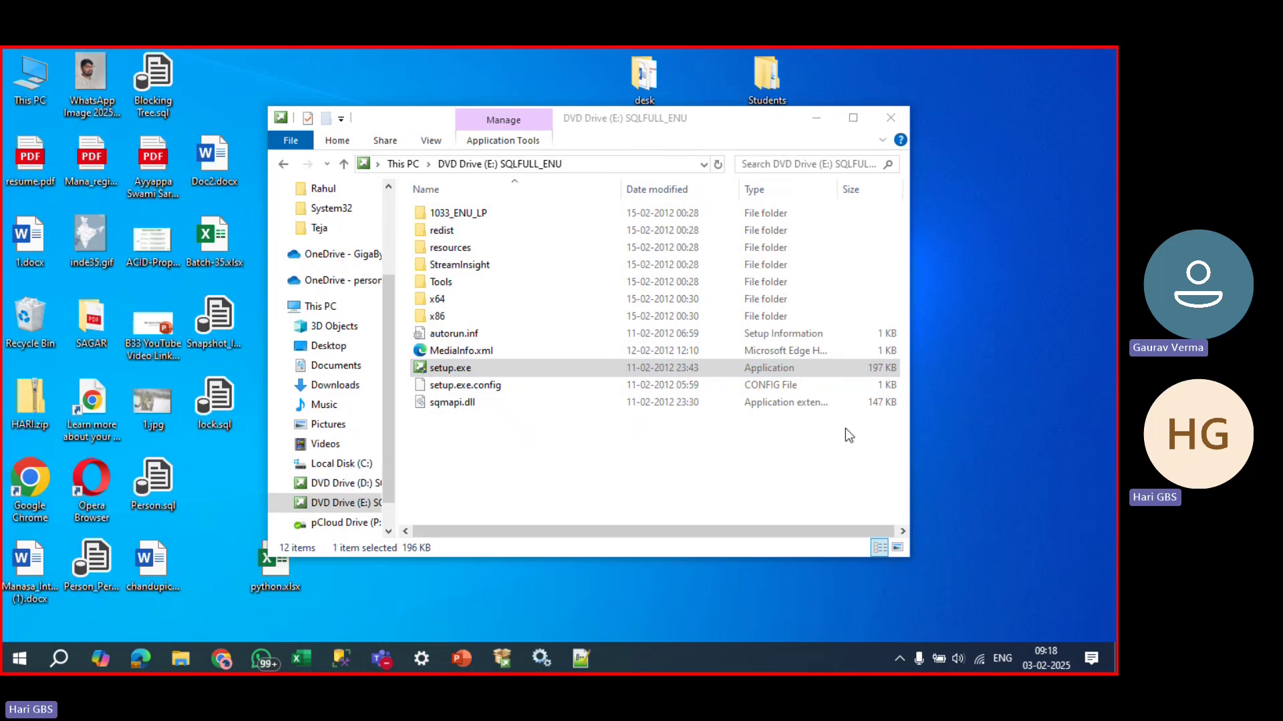
{"action": "left_click", "coordinate": [813, 124]}
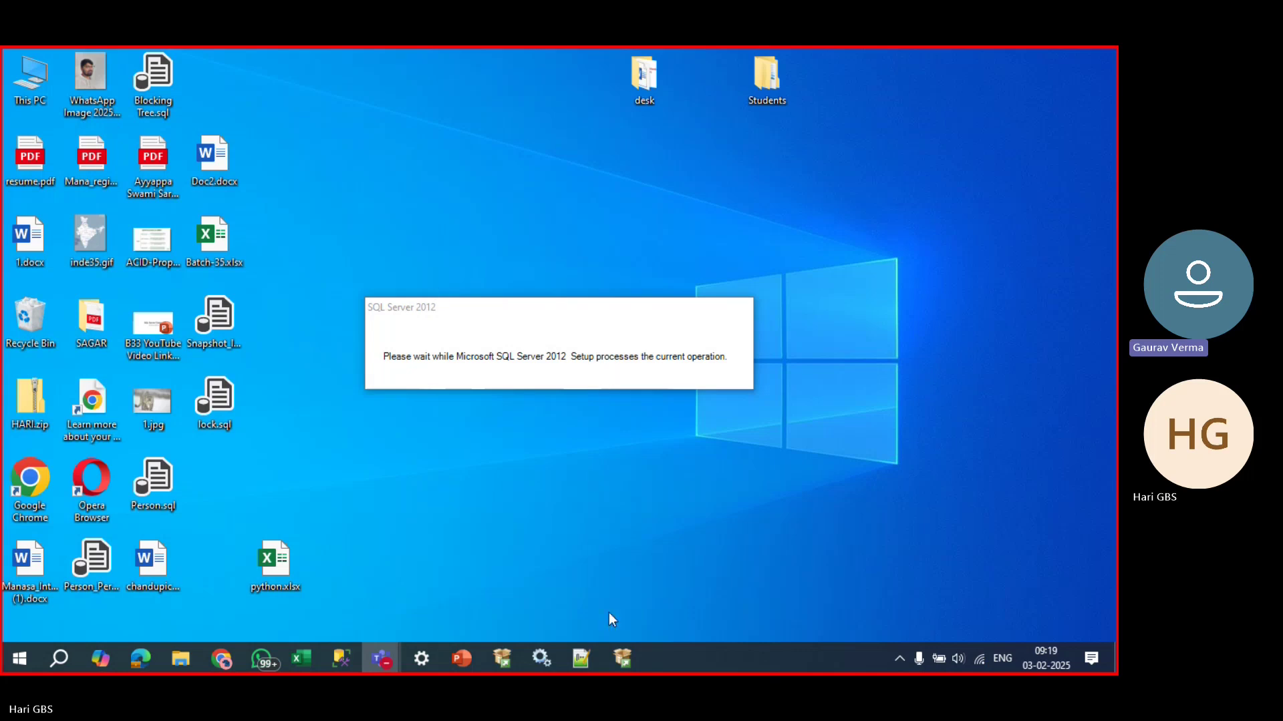
Switch to SQL Server Management Studio, open a new server connection, and browse for available servers.
{"action": "left_click", "coordinate": [343, 656]}
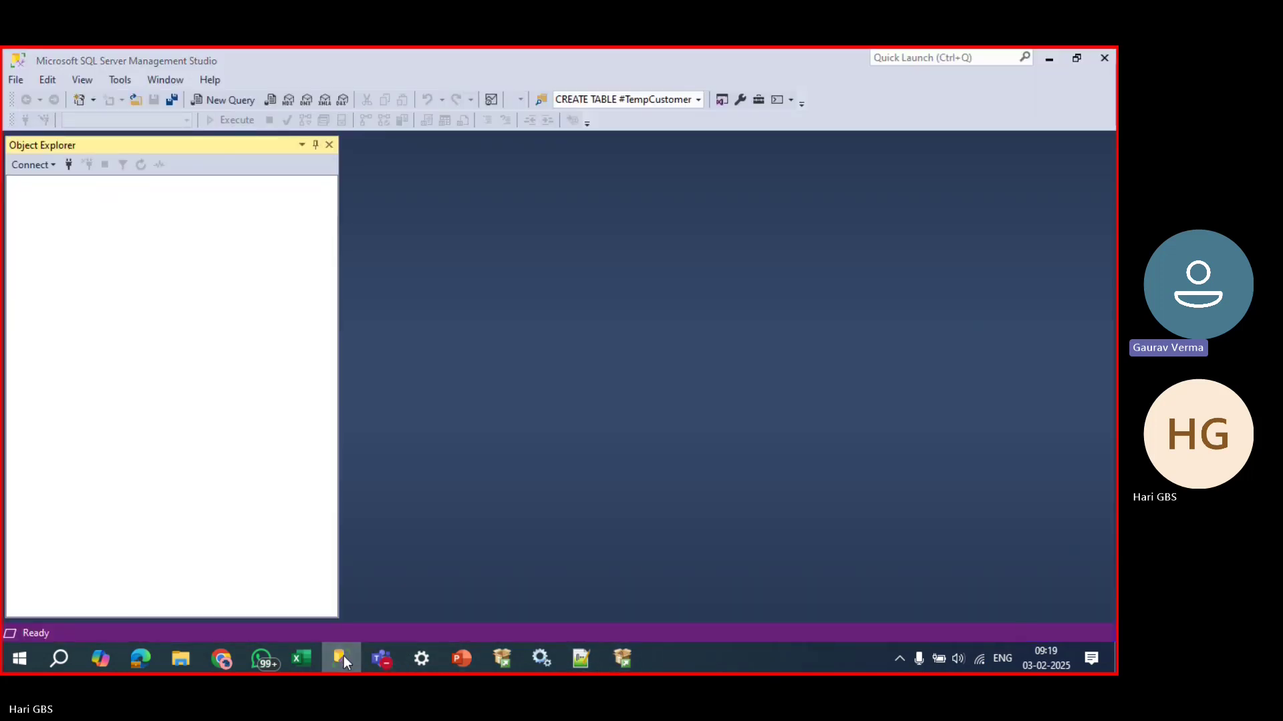
{"action": "left_click", "coordinate": [343, 656]}
{"action": "left_click", "coordinate": [343, 656]}
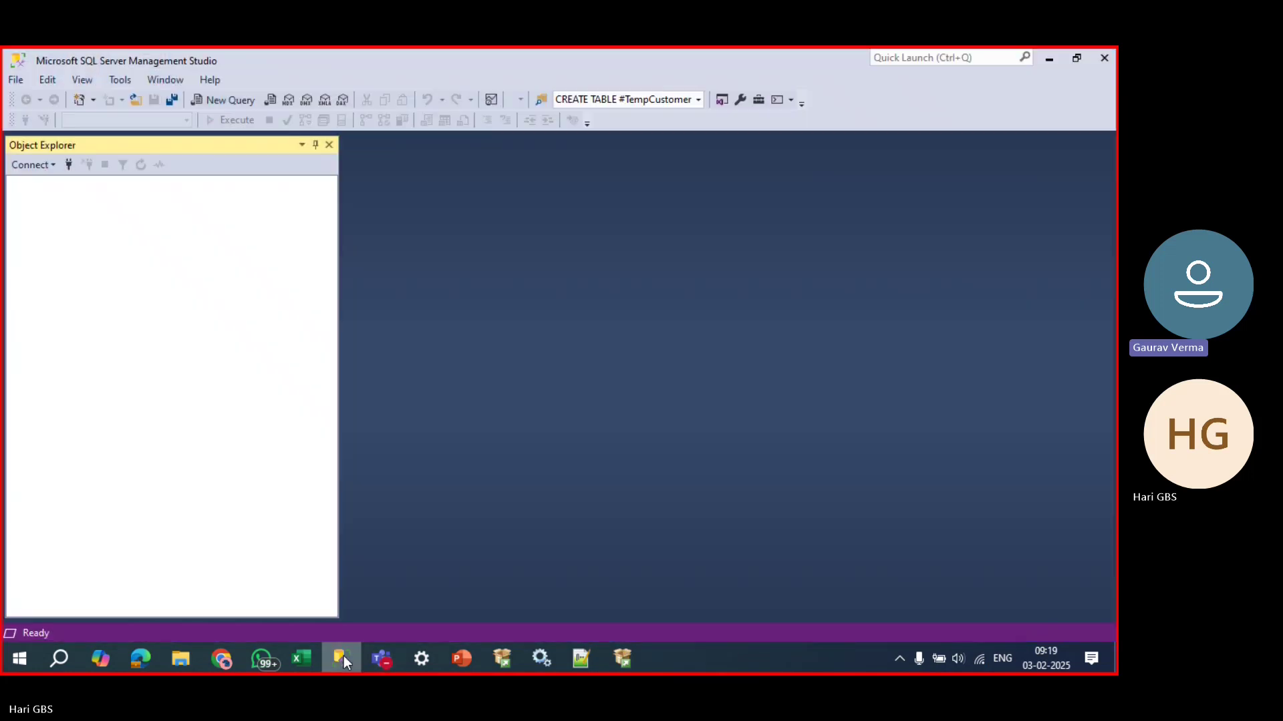
{"action": "left_click", "coordinate": [72, 169]}
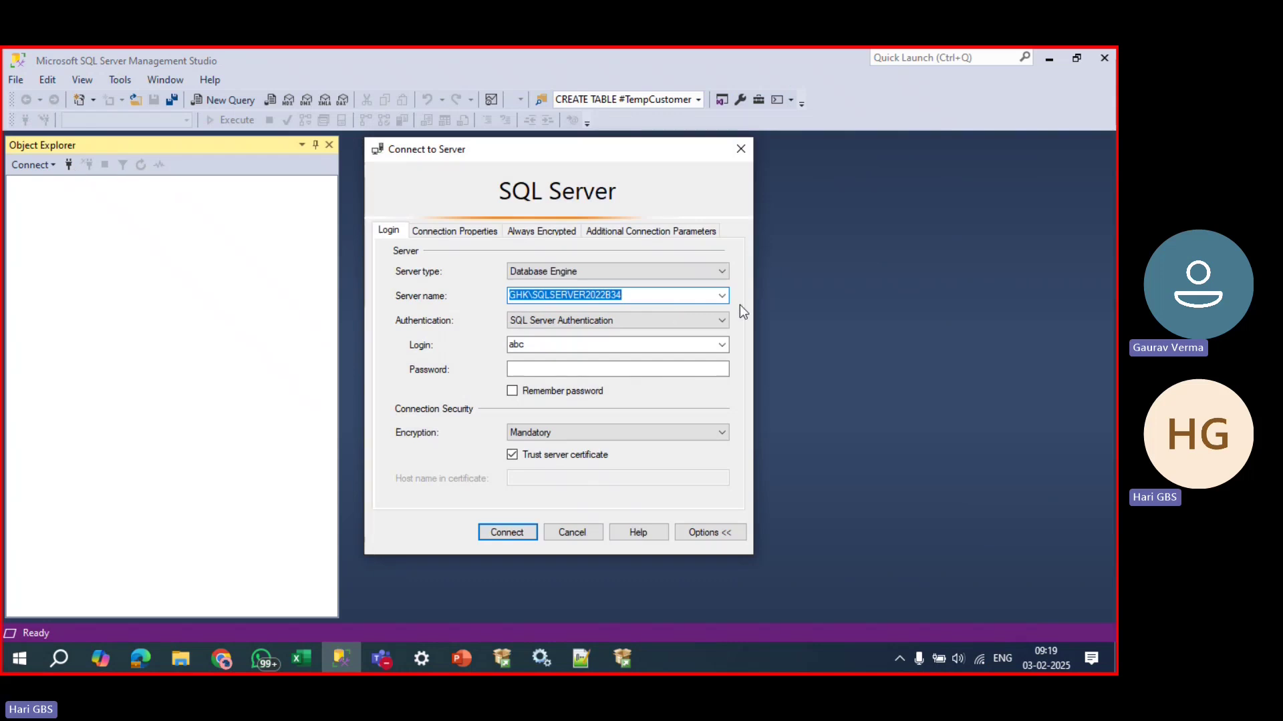
{"action": "left_click", "coordinate": [722, 296]}
{"action": "left_click", "coordinate": [548, 566]}
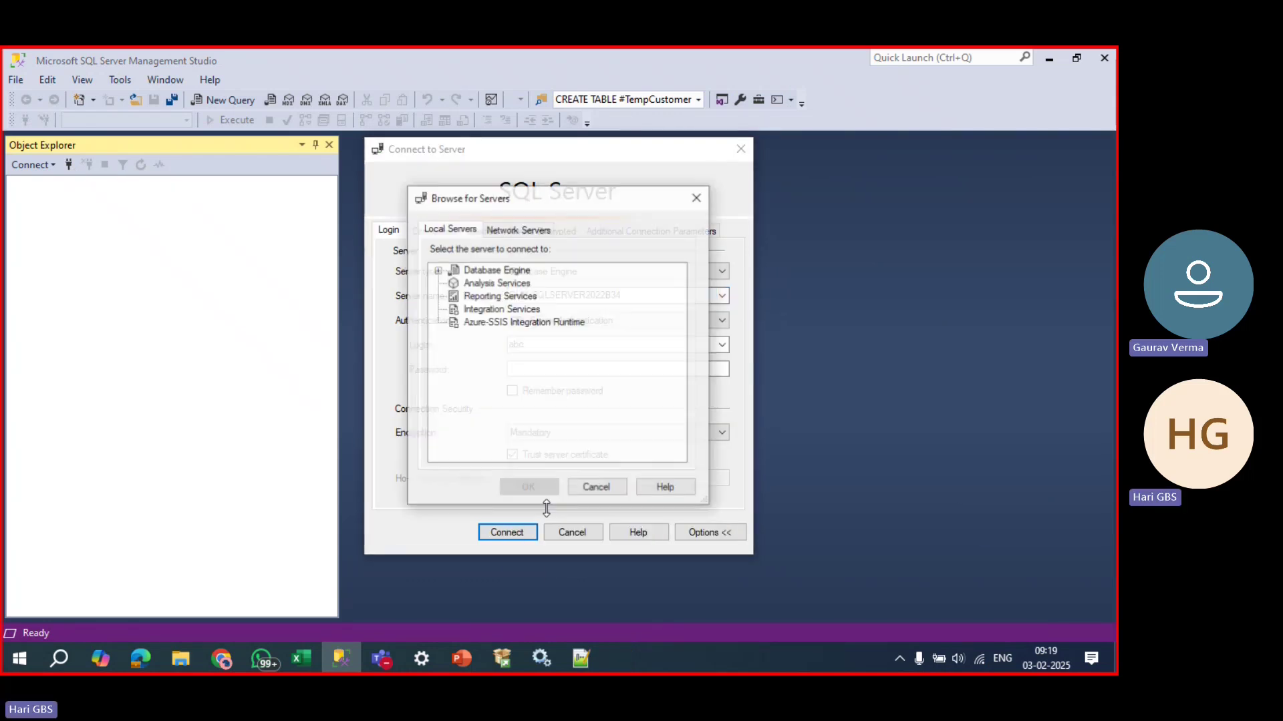
Connect to the local database engine GHK\SQLSERVER2008R2 with Windows Authentication and a trusted server certificate.
{"action": "left_click", "coordinate": [437, 271]}
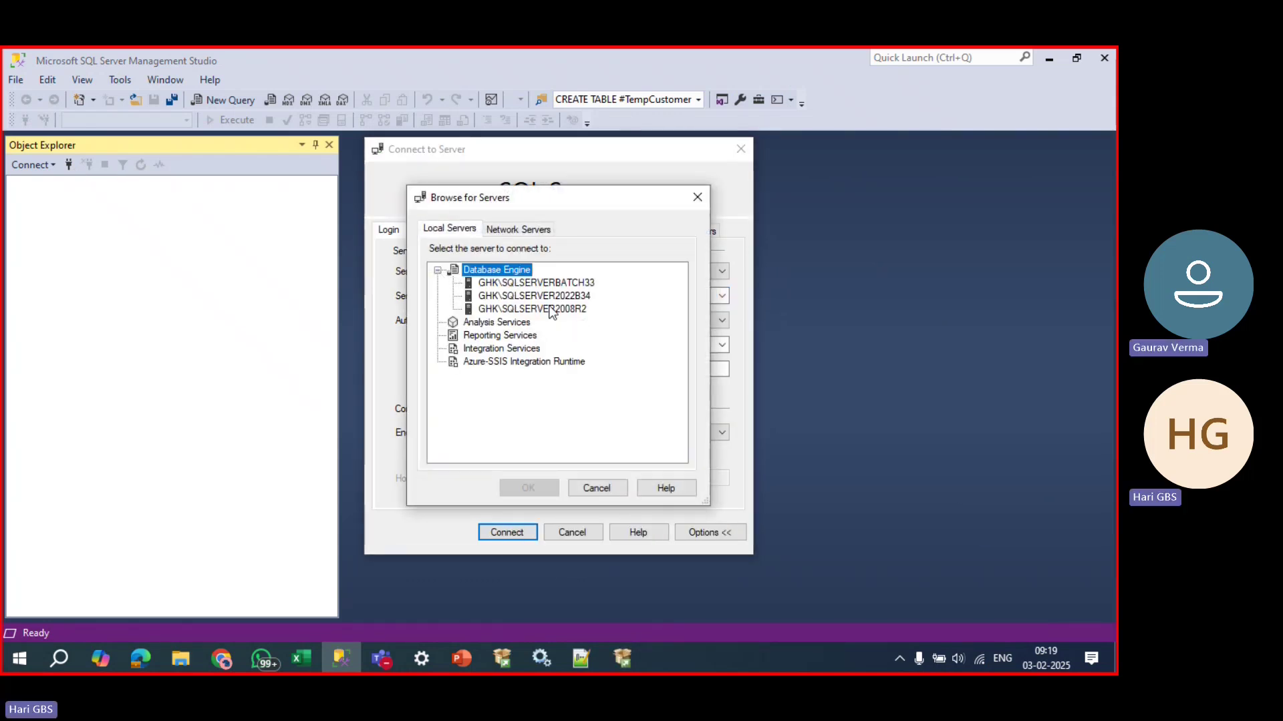
{"action": "left_click", "coordinate": [549, 309]}
{"action": "left_click", "coordinate": [528, 488]}
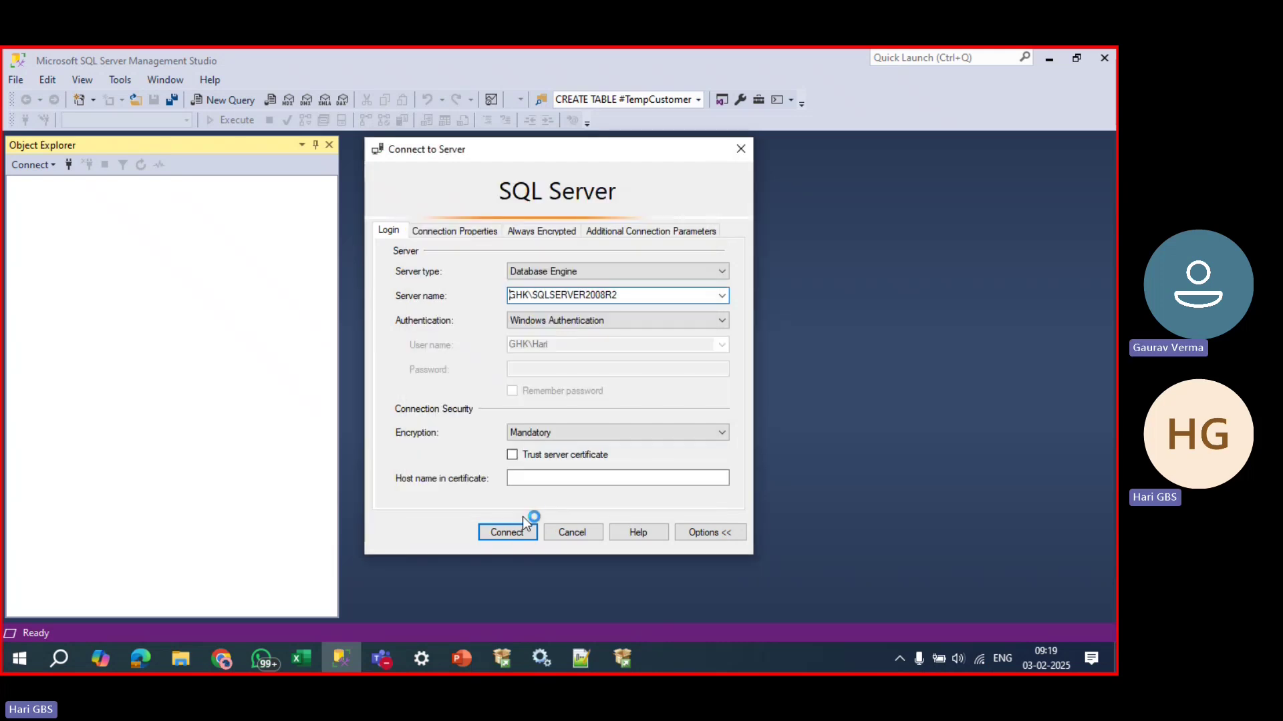
{"action": "left_click", "coordinate": [512, 454]}
{"action": "left_click", "coordinate": [511, 532]}
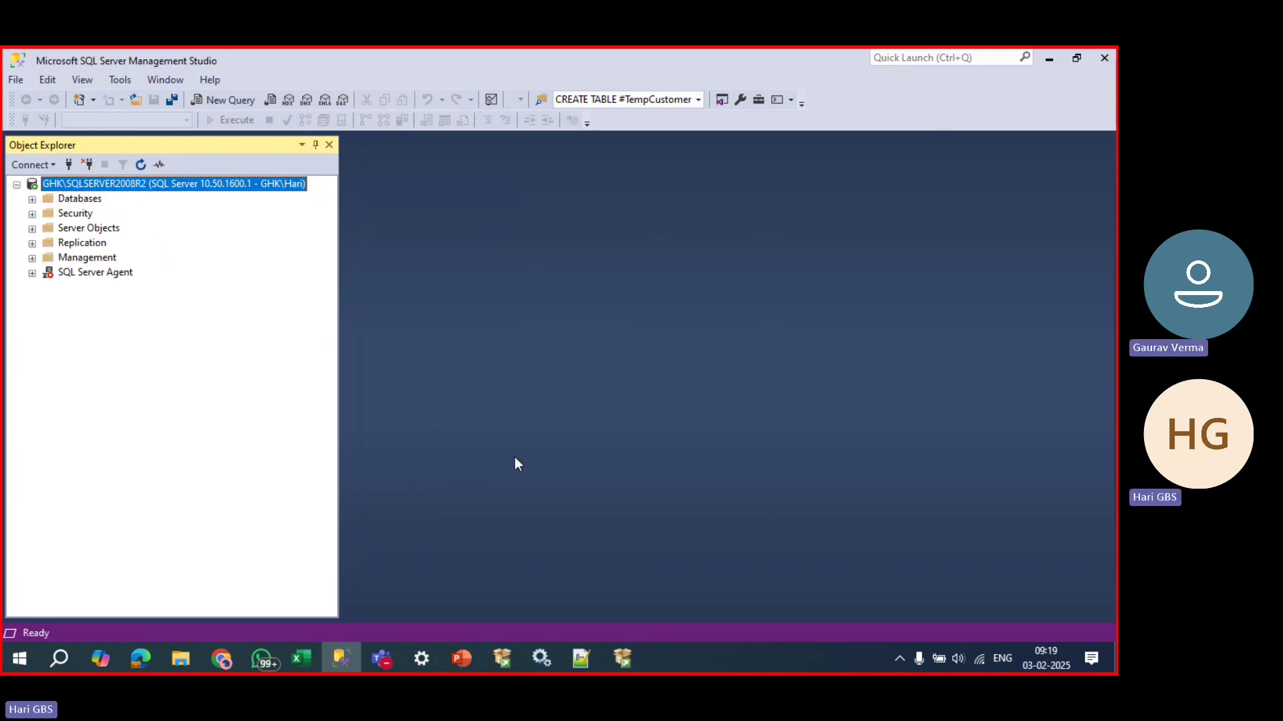
Launch a new stand-alone installation from the SQL Server 2012 Installation Center, show the setup support rule details, and accept them.
{"action": "left_click", "coordinate": [622, 659]}
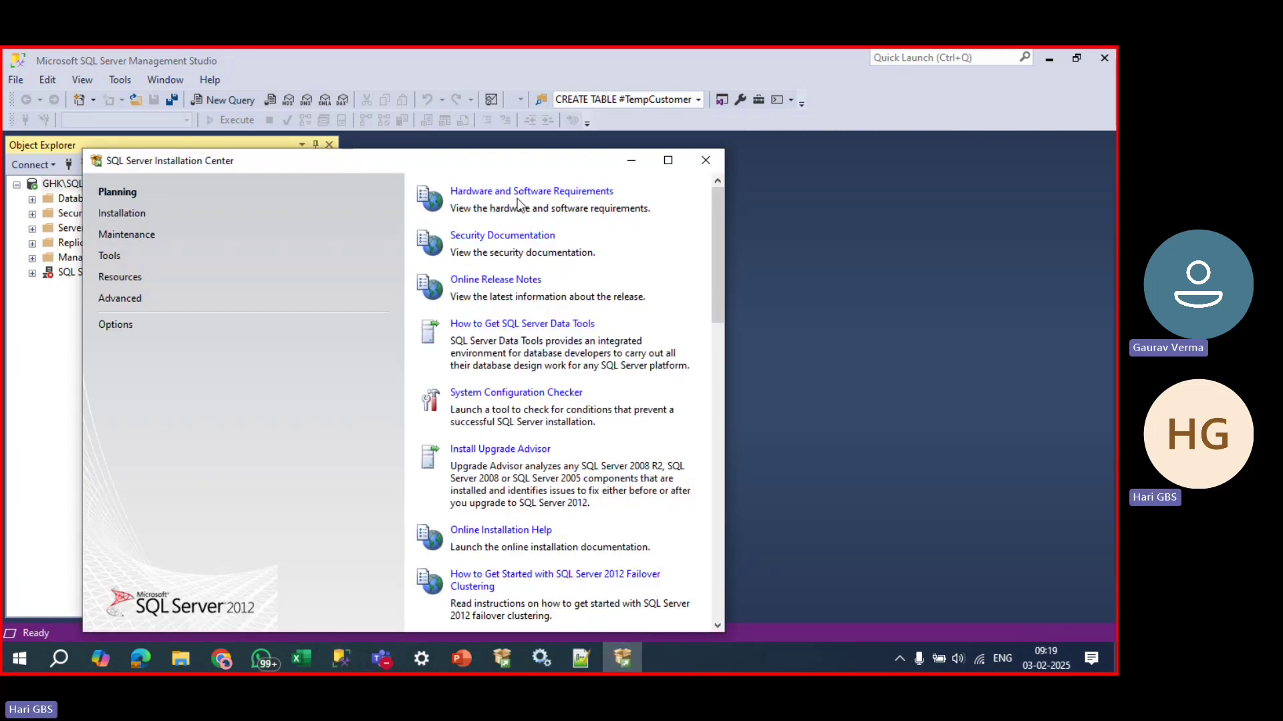
{"action": "left_click_drag", "start_coordinate": [518, 169], "coordinate": [735, 157]}
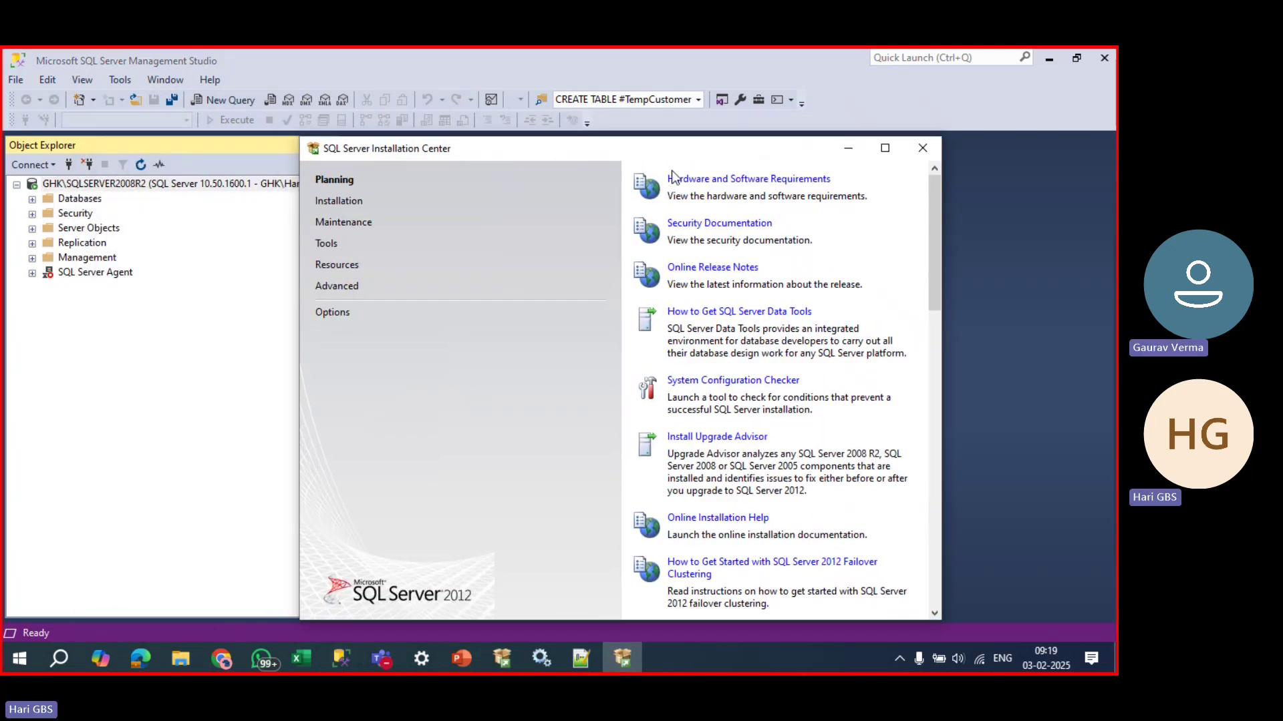
{"action": "left_click", "coordinate": [342, 201]}
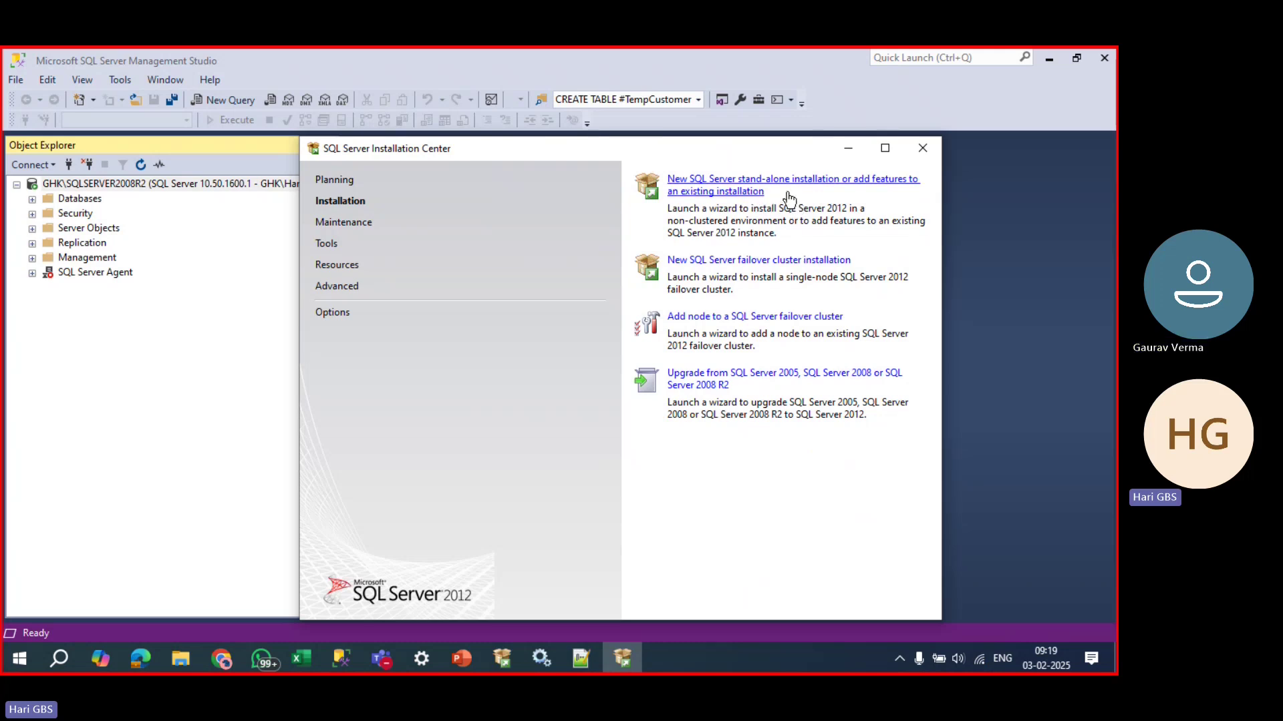
{"action": "left_click", "coordinate": [720, 192]}
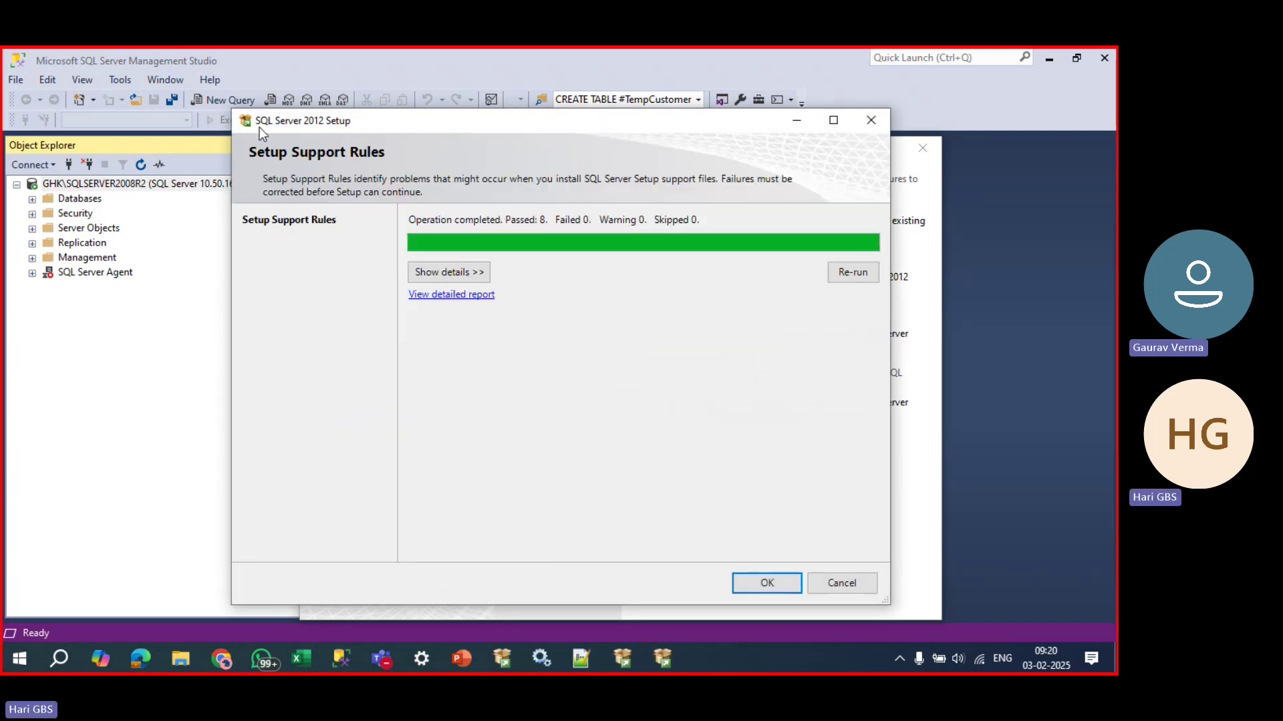
{"action": "left_click", "coordinate": [438, 272]}
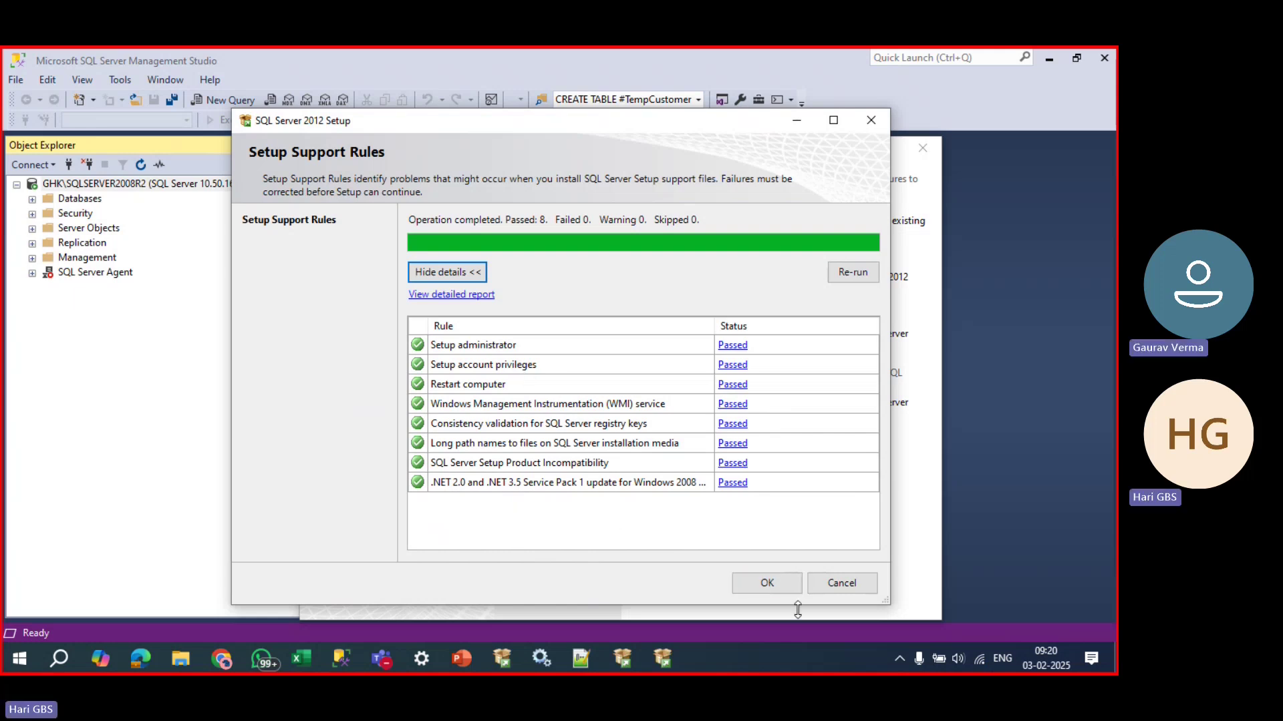
{"action": "left_click", "coordinate": [776, 587]}
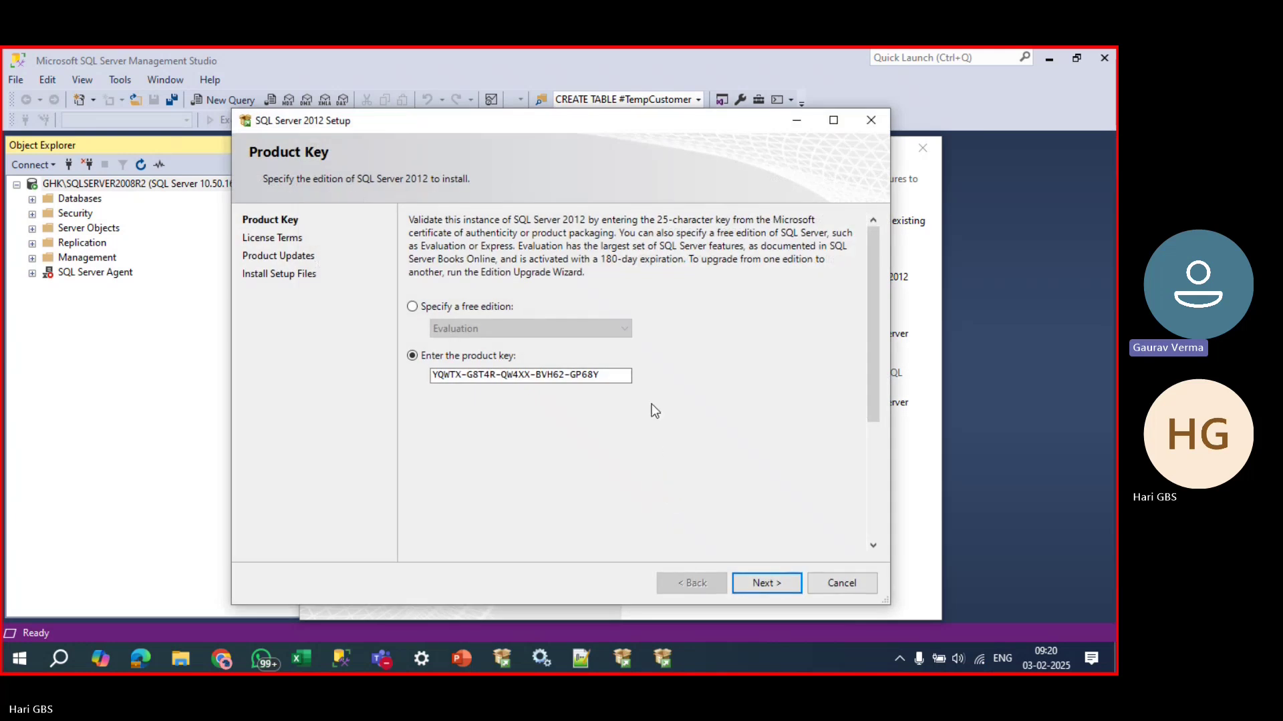
Check the free edition choices on the Product Key page, and switch back to the prefilled product key.
{"action": "left_click", "coordinate": [501, 307]}
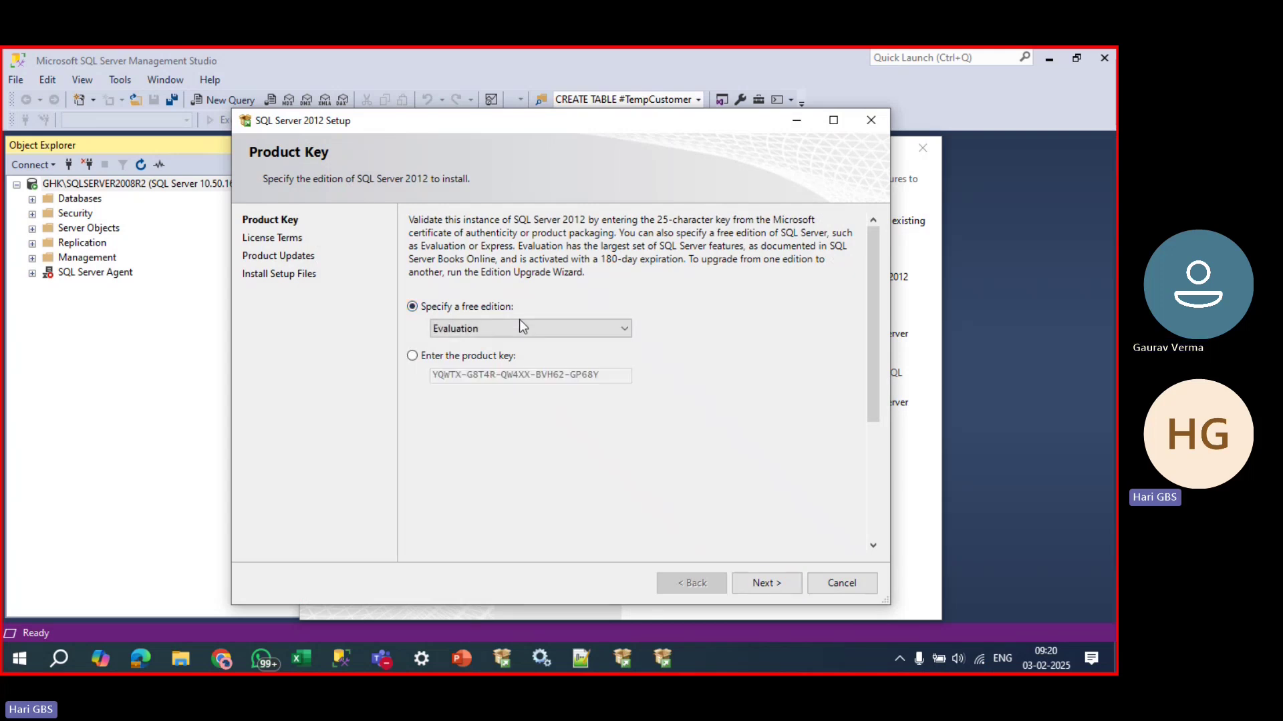
{"action": "left_click", "coordinate": [530, 324]}
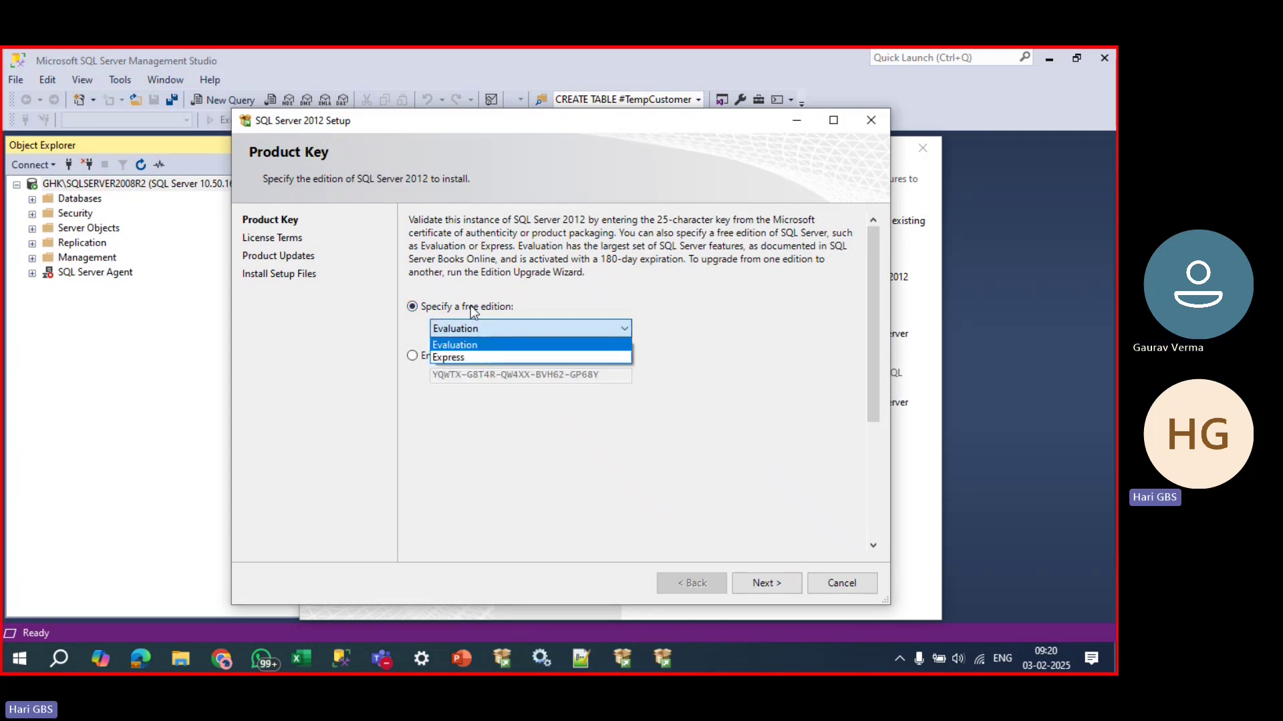
{"action": "left_click", "coordinate": [482, 345]}
{"action": "left_click", "coordinate": [444, 358]}
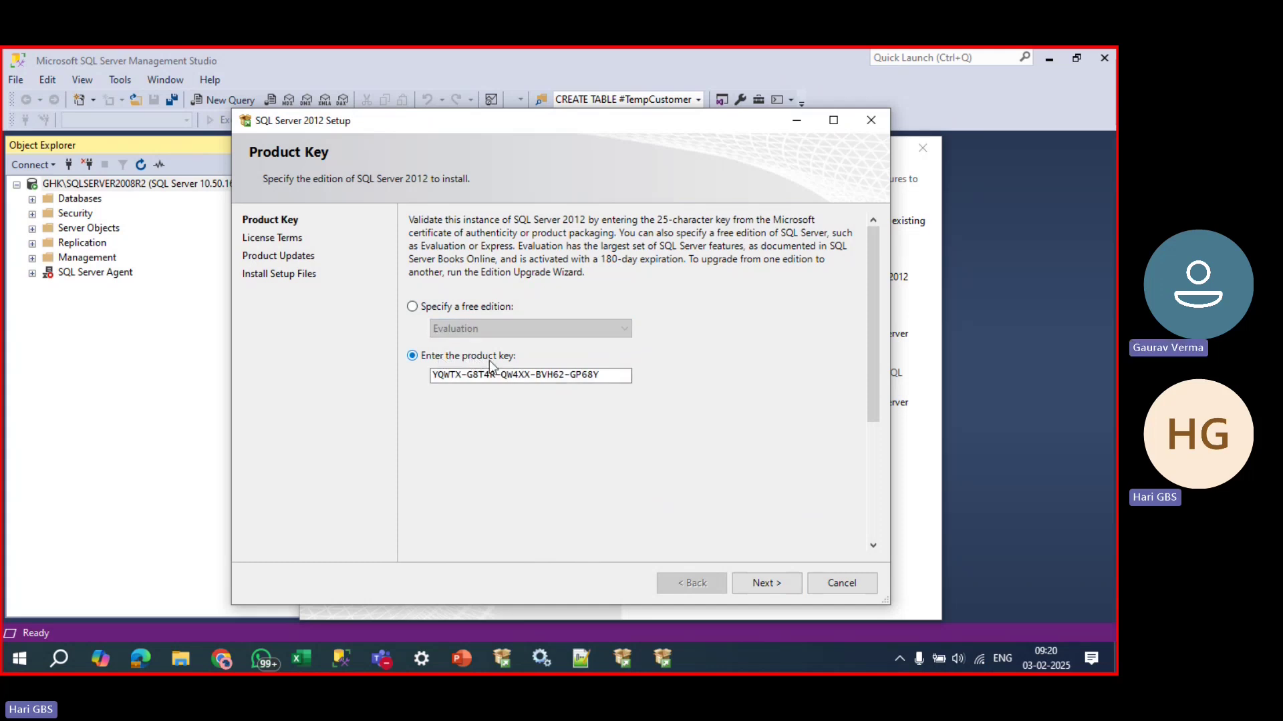
{"action": "left_click", "coordinate": [603, 378]}
{"action": "left_click_drag", "start_coordinate": [600, 375], "coordinate": [391, 392]}
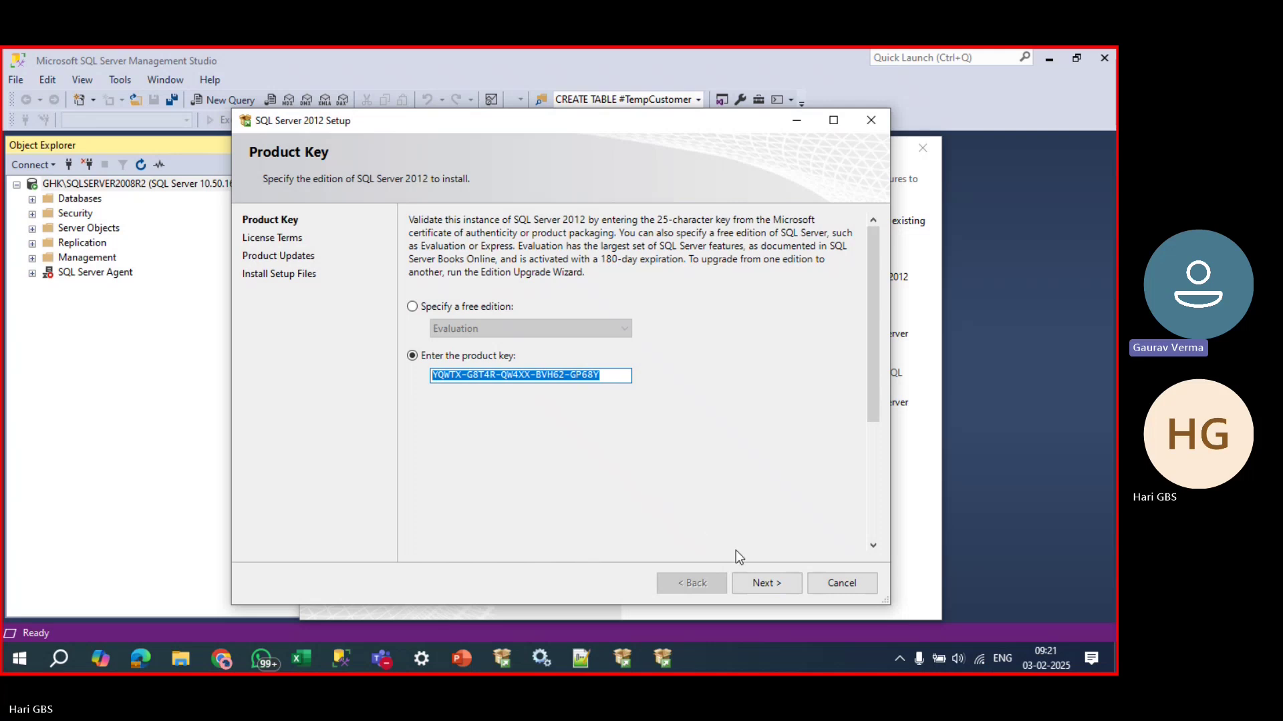
Proceed with the product key, accept the license terms, and start installing setup files with SQL Server product updates included.
{"action": "left_click", "coordinate": [746, 580]}
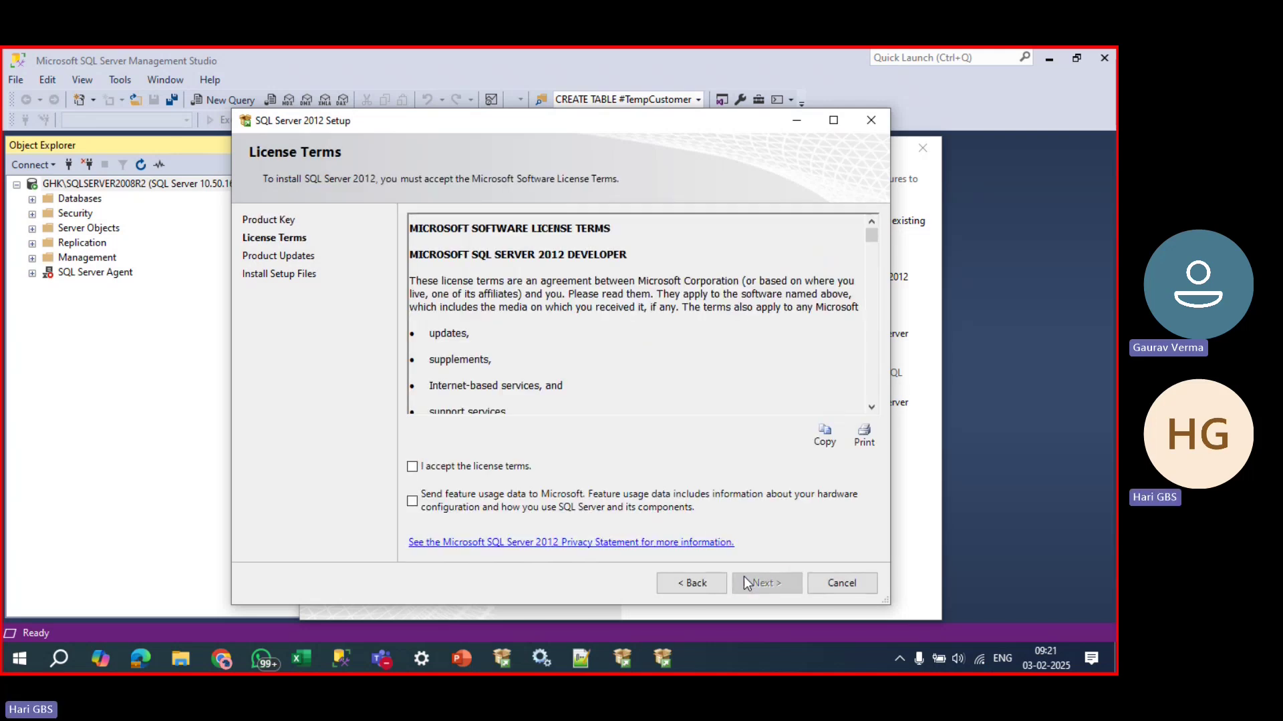
{"action": "left_click", "coordinate": [410, 469]}
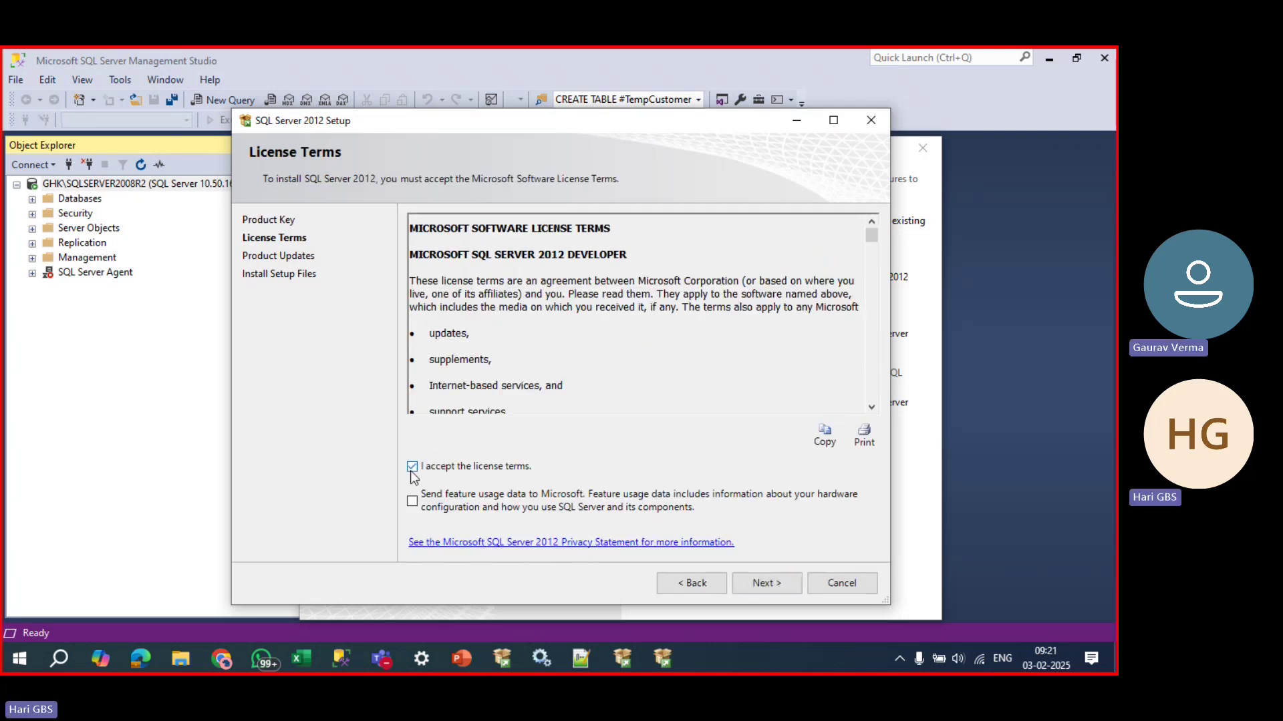
{"action": "left_click", "coordinate": [754, 582]}
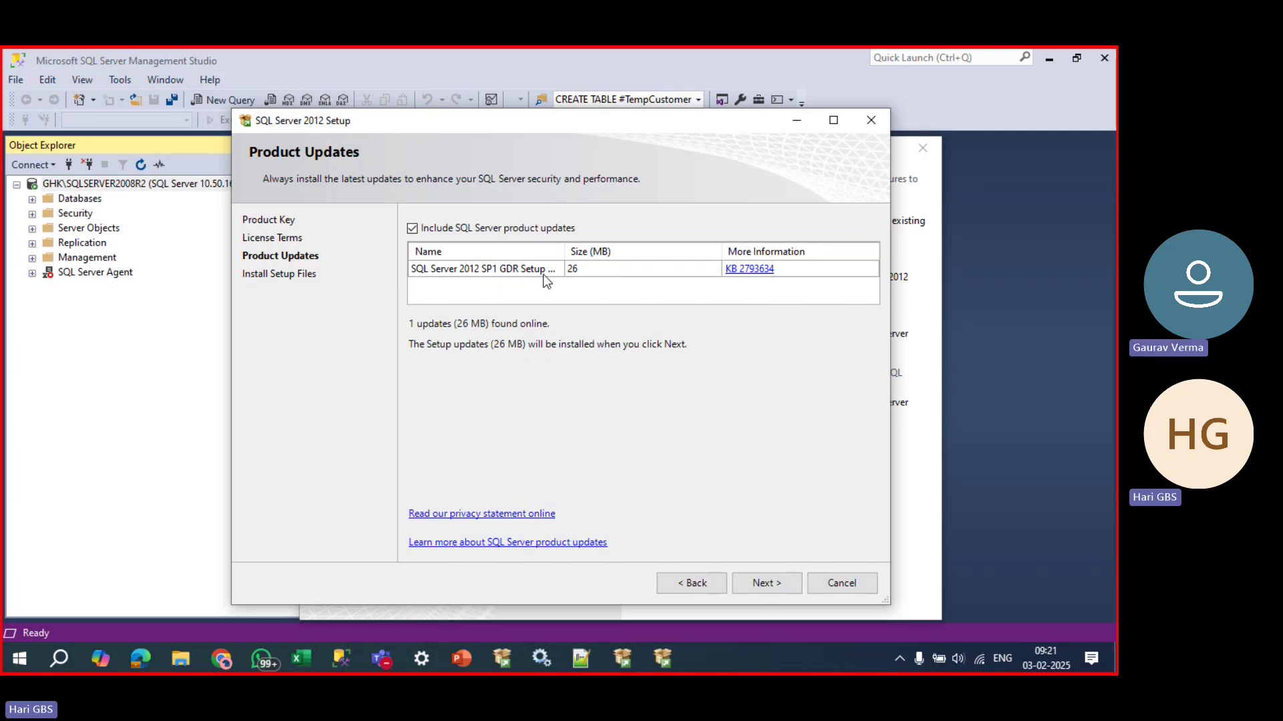
{"action": "left_click", "coordinate": [762, 584]}
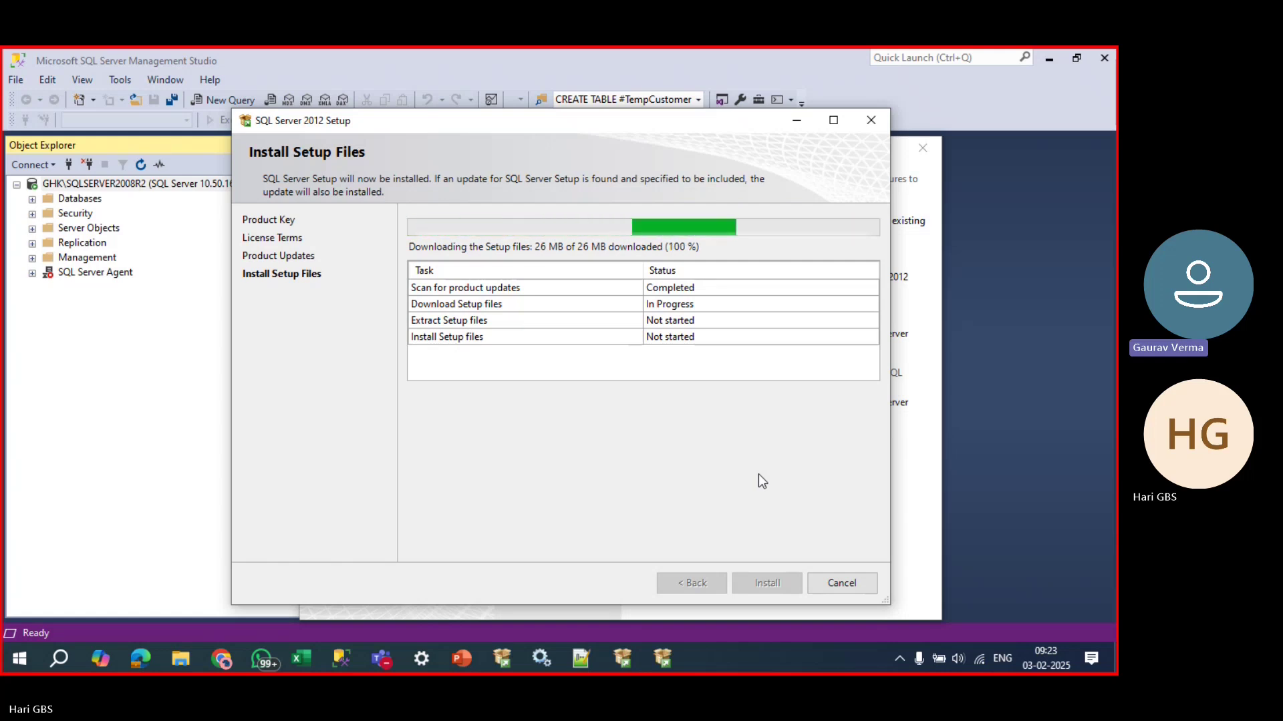
Switch to the PowerPoint presentation and review the version feature comparison tables on slides 2 and 3.
{"action": "left_click", "coordinate": [737, 55]}
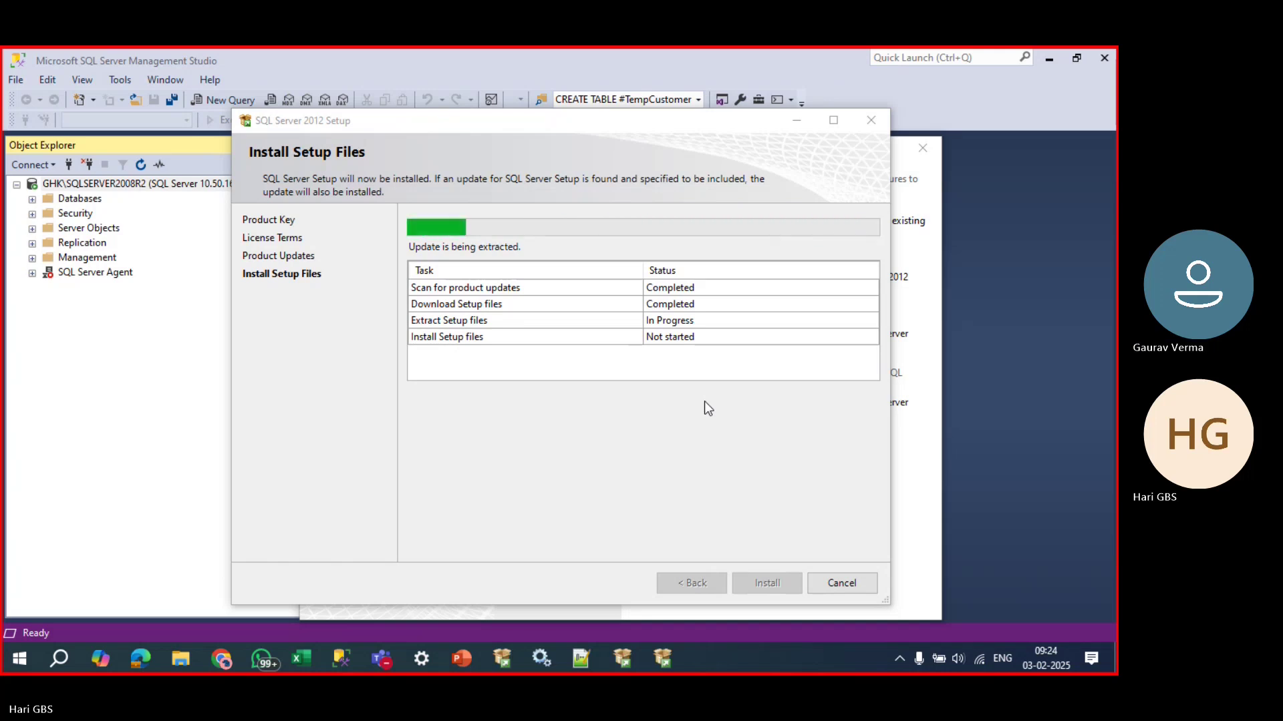
{"action": "left_click", "coordinate": [460, 668]}
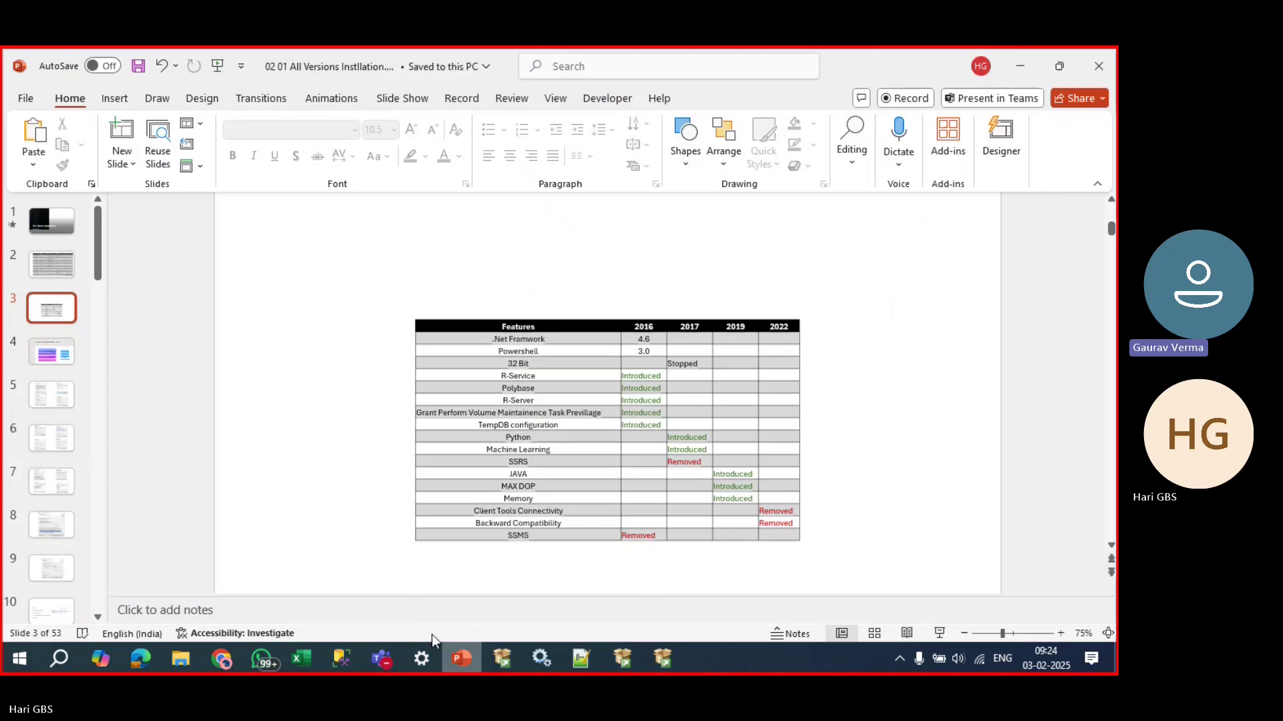
{"action": "left_click", "coordinate": [52, 264]}
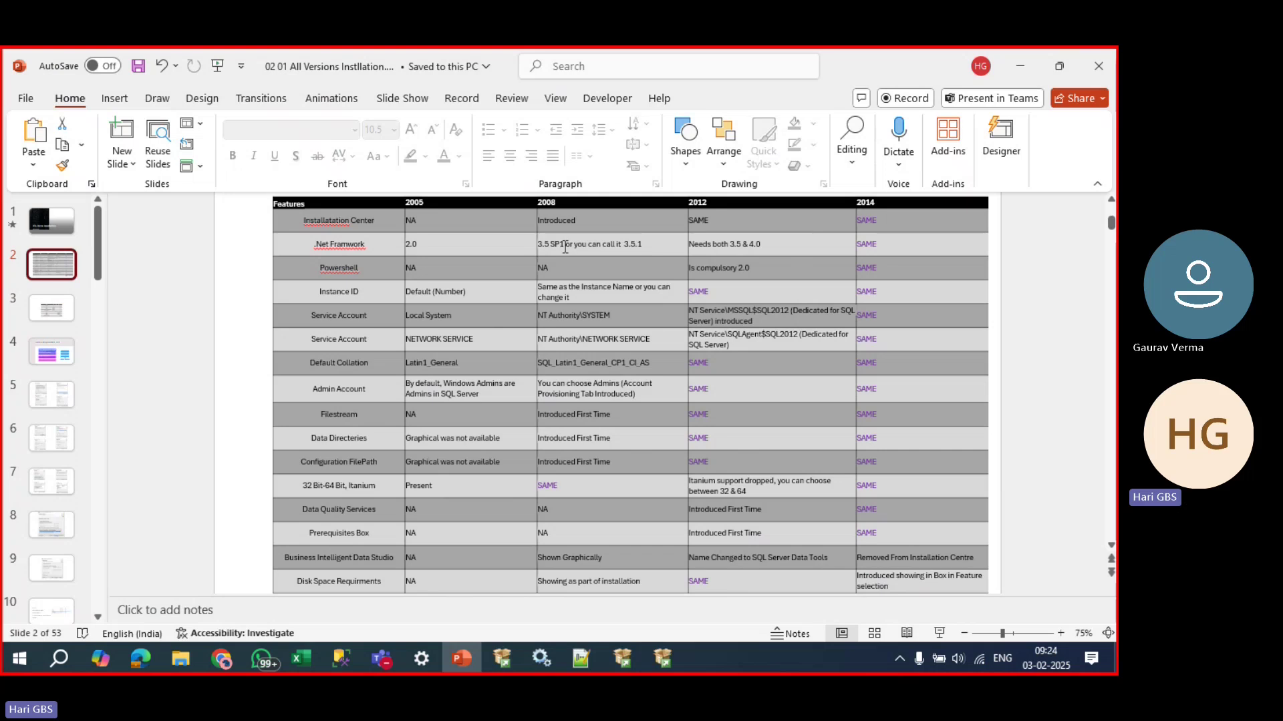
{"action": "left_click", "coordinate": [58, 310]}
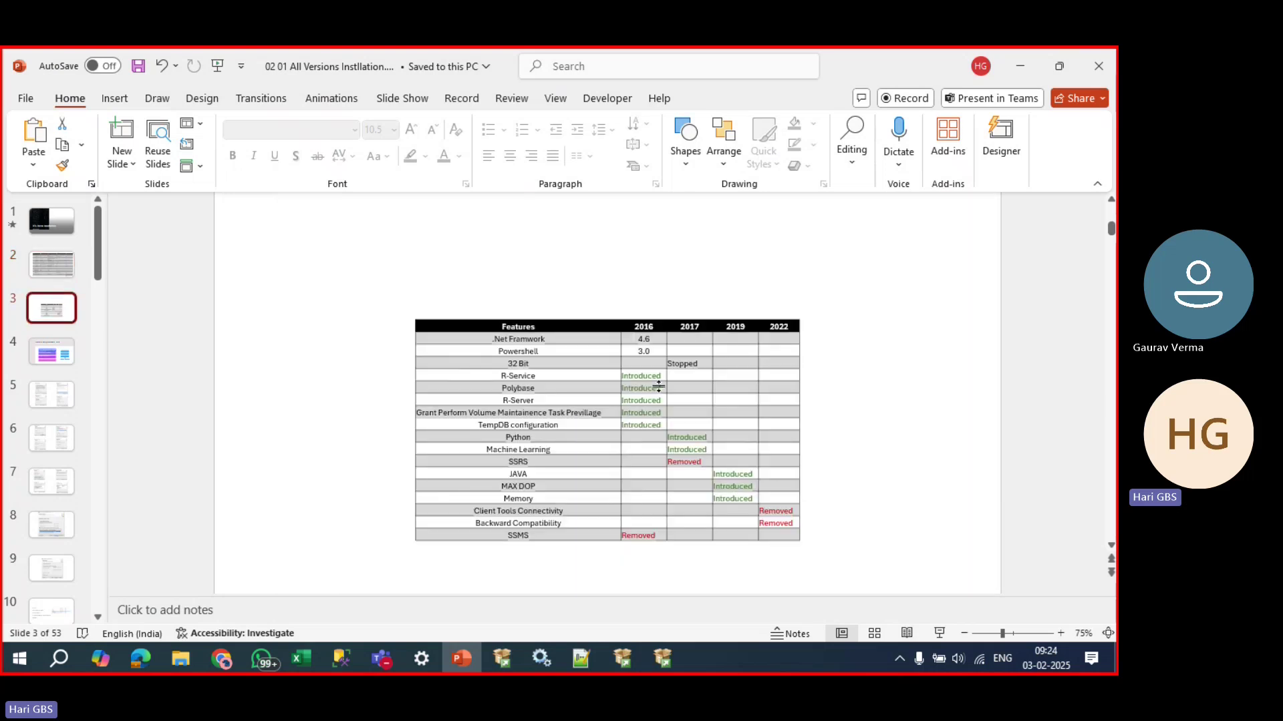
Return to the SQL Server 2012 Setup wizard and proceed past the support rules with SQL Server Feature Installation as the role.
{"action": "key", "text": "alt+Tab"}
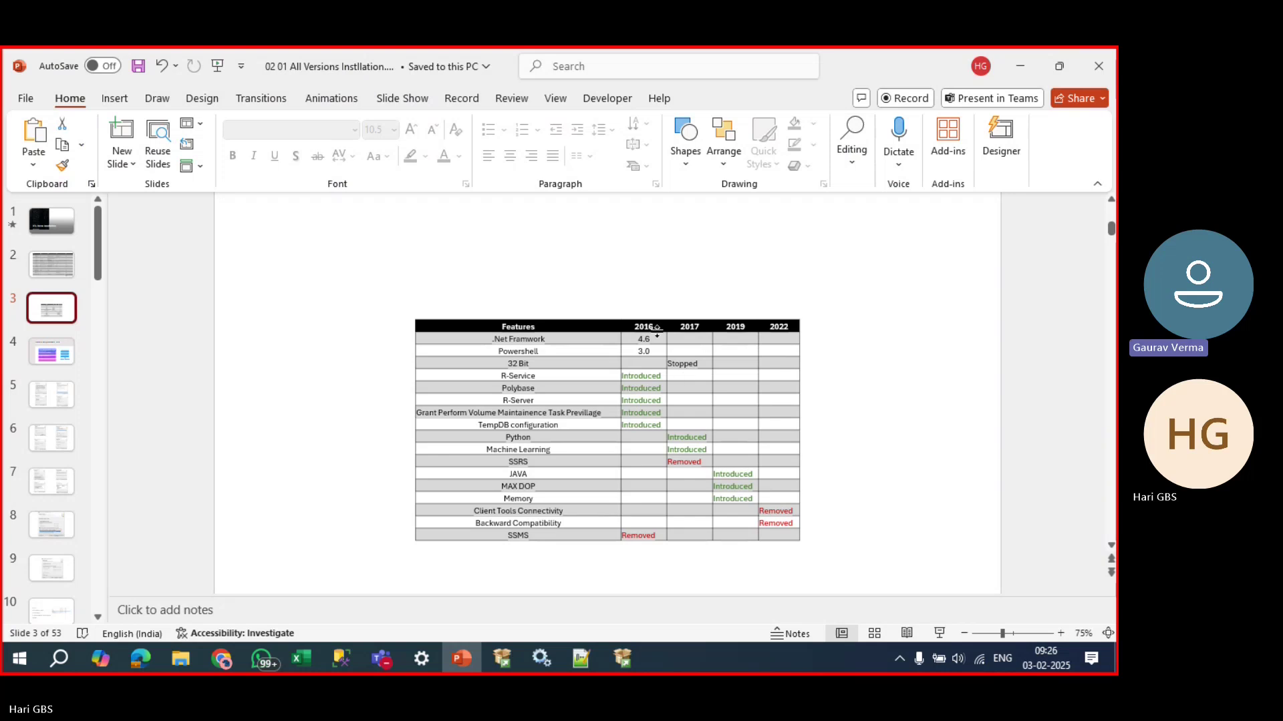
{"action": "key", "text": "alt+Tab"}
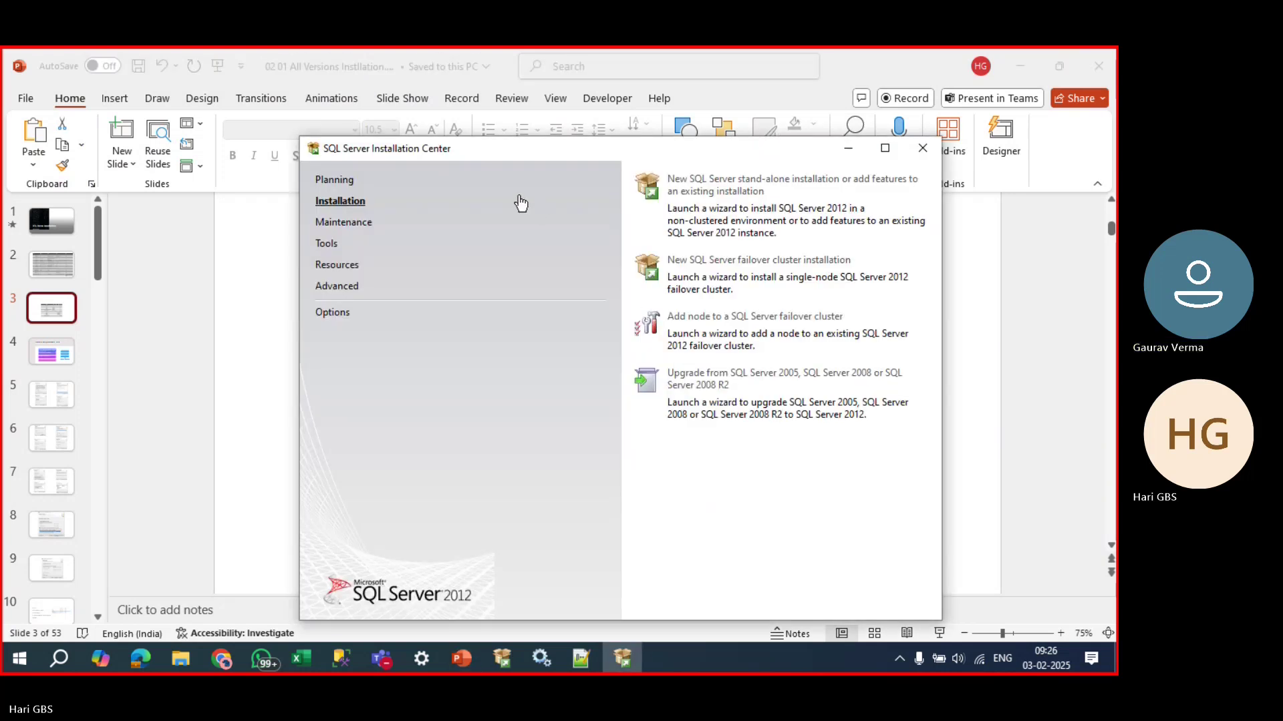
{"action": "left_click", "coordinate": [627, 661]}
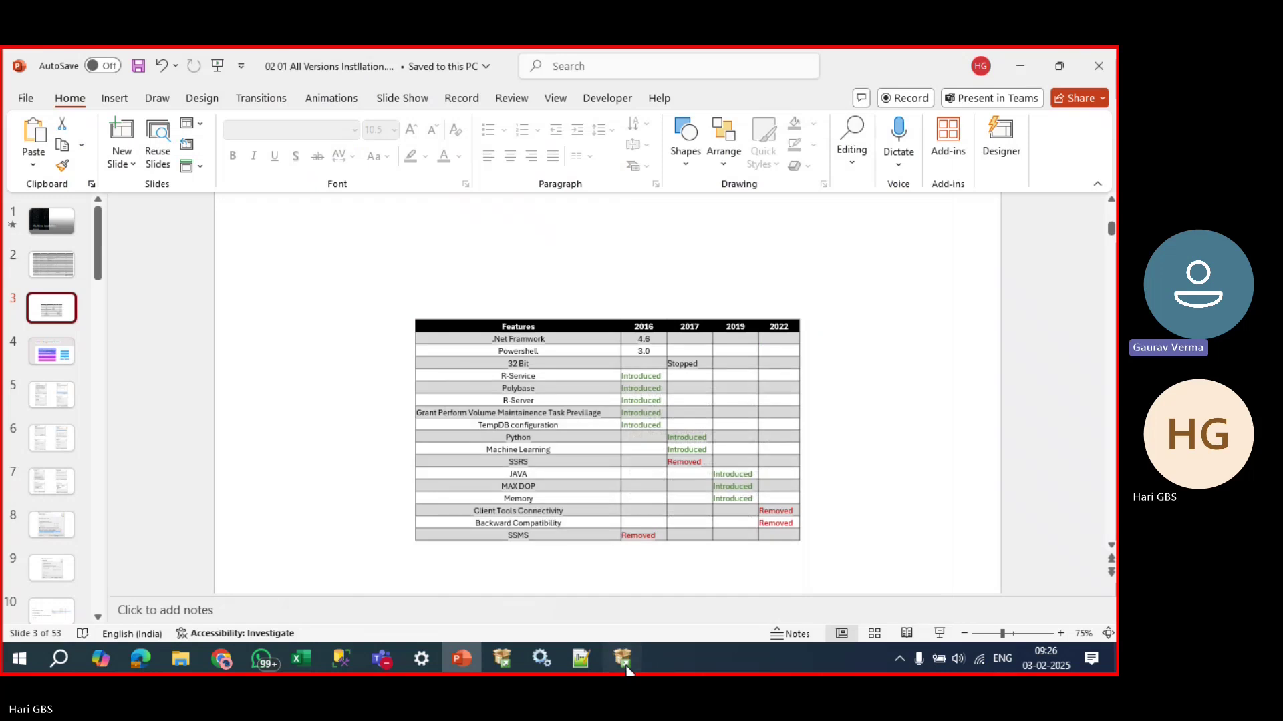
{"action": "left_click", "coordinate": [627, 661]}
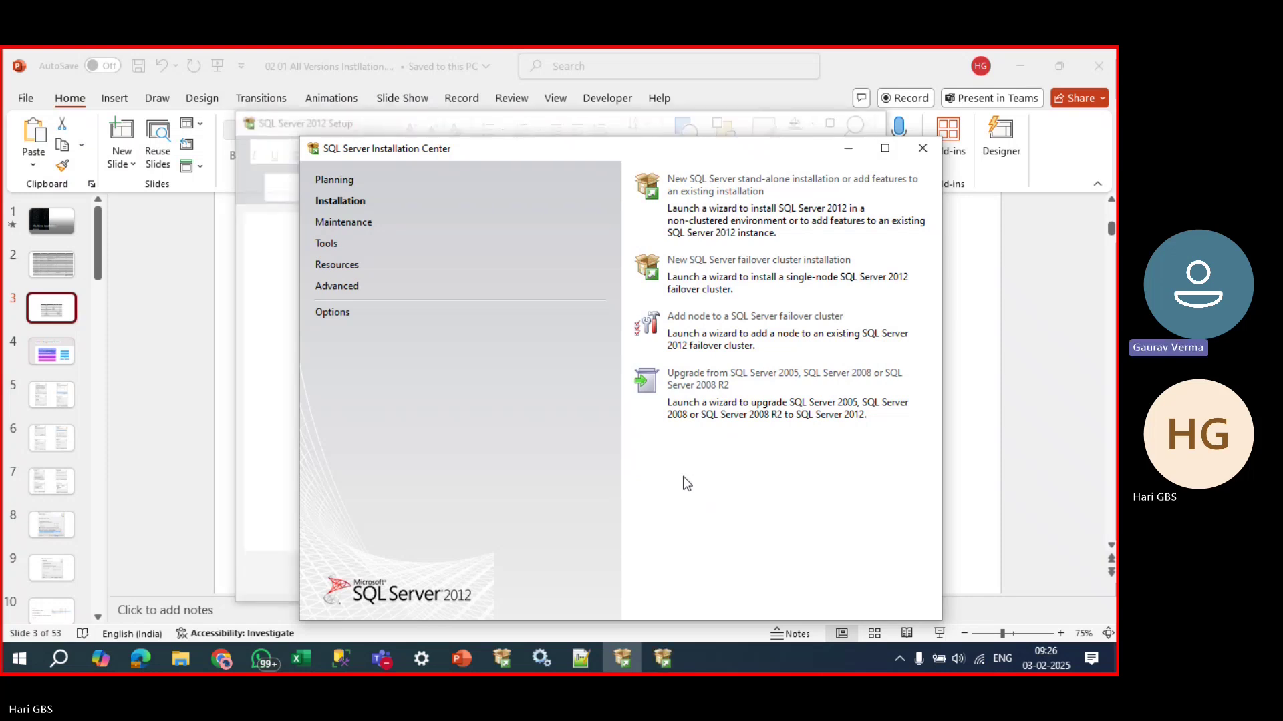
{"action": "left_click", "coordinate": [543, 116]}
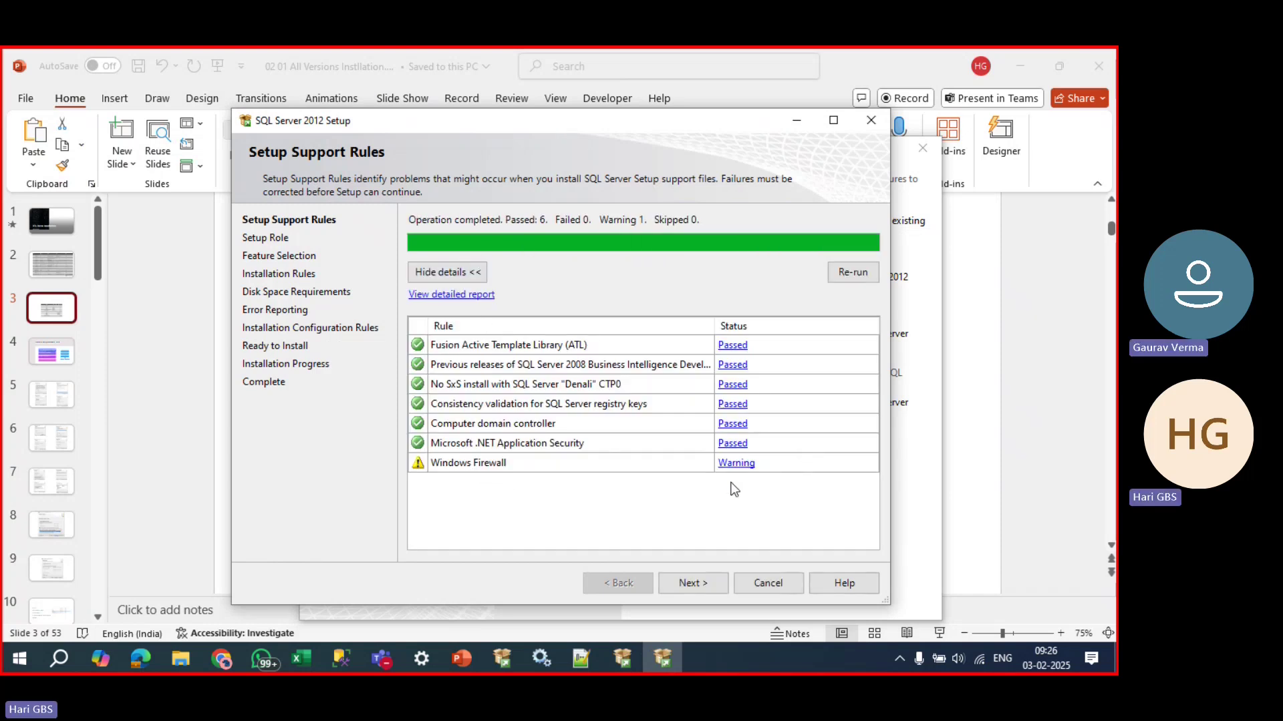
{"action": "left_click", "coordinate": [692, 583]}
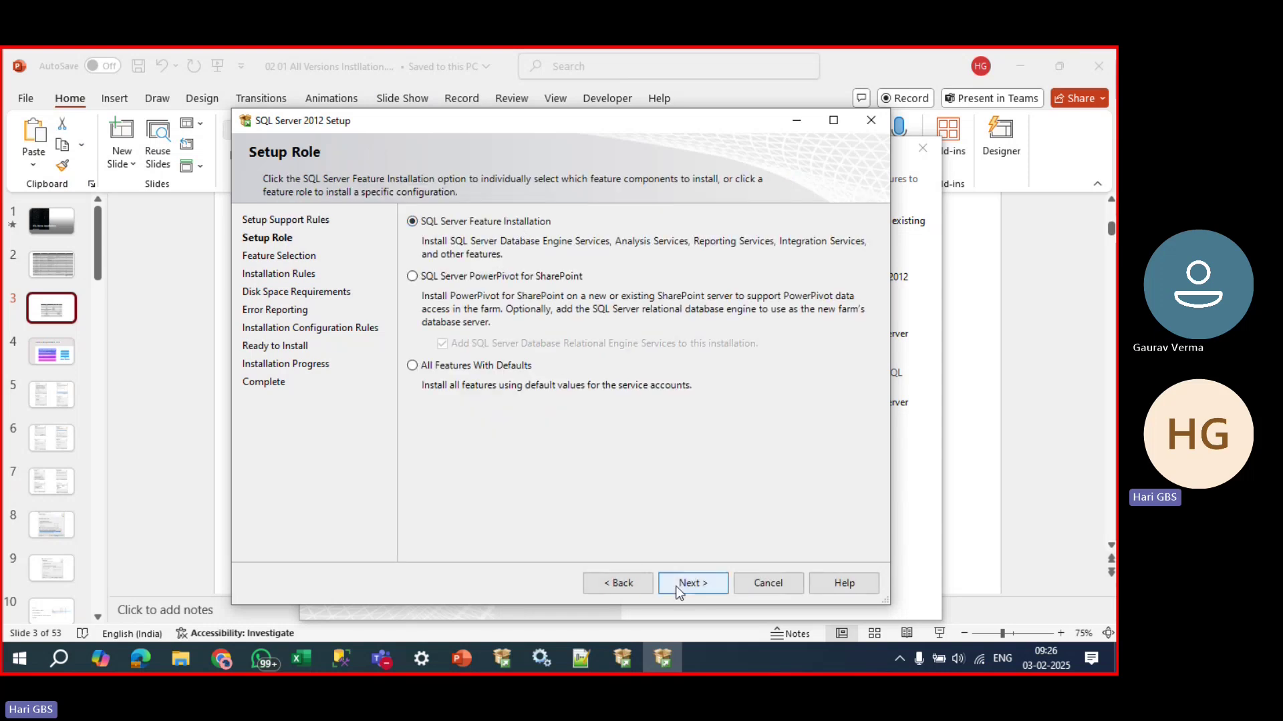
{"action": "left_click", "coordinate": [689, 584]}
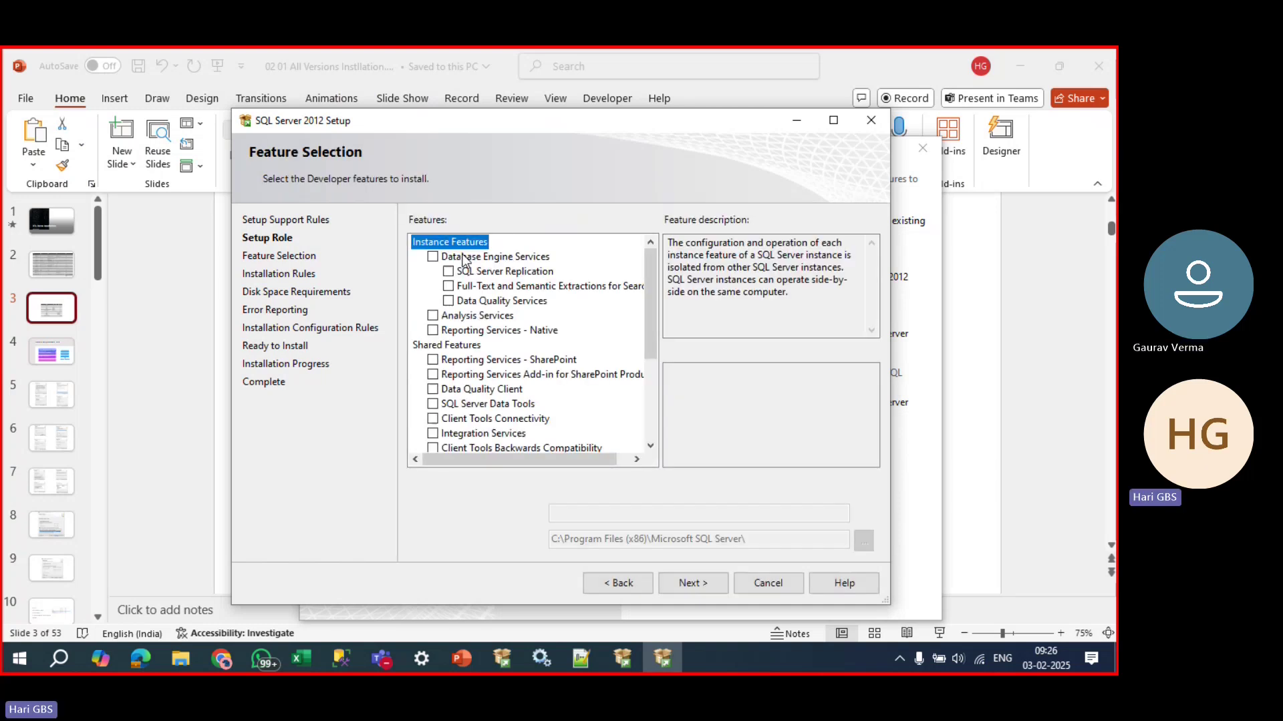
Select Database Engine Services, Data Quality Client and Client Tools Connectivity, and examine the prerequisites for the selected features.
{"action": "left_click", "coordinate": [431, 257]}
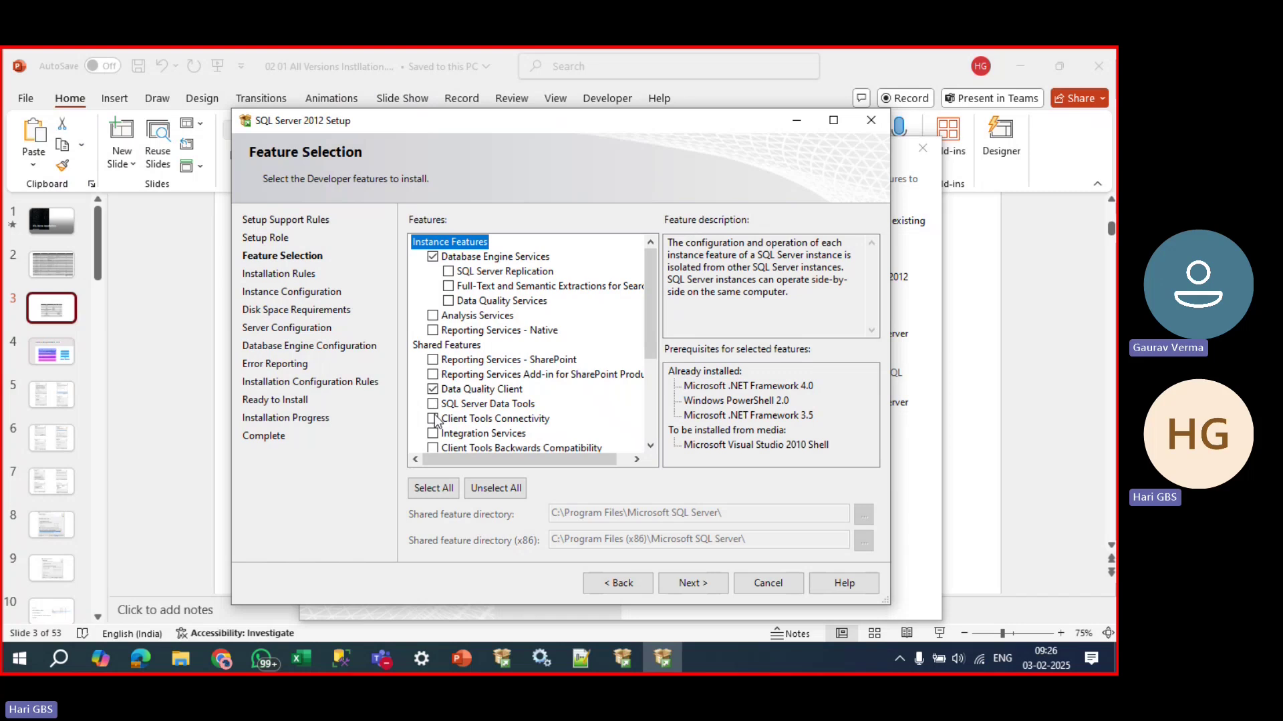
{"action": "left_click", "coordinate": [433, 419]}
{"action": "left_click", "coordinate": [672, 376]}
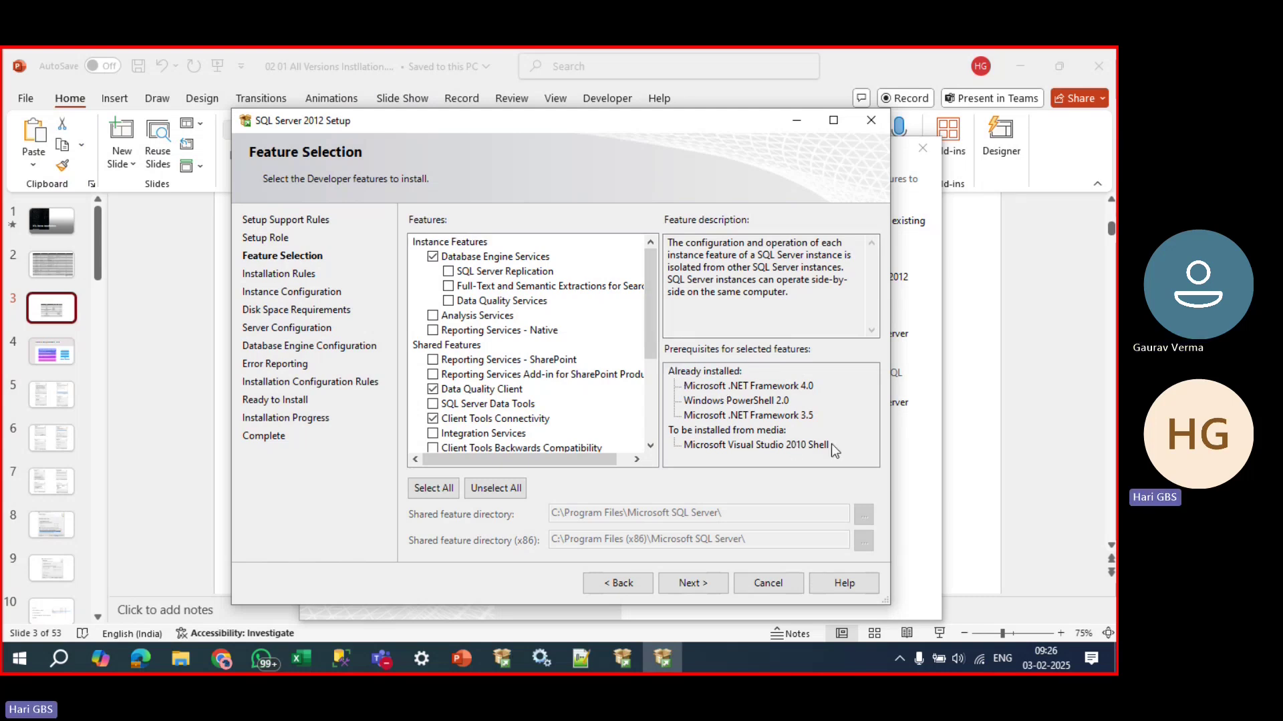
{"action": "left_click", "coordinate": [716, 389]}
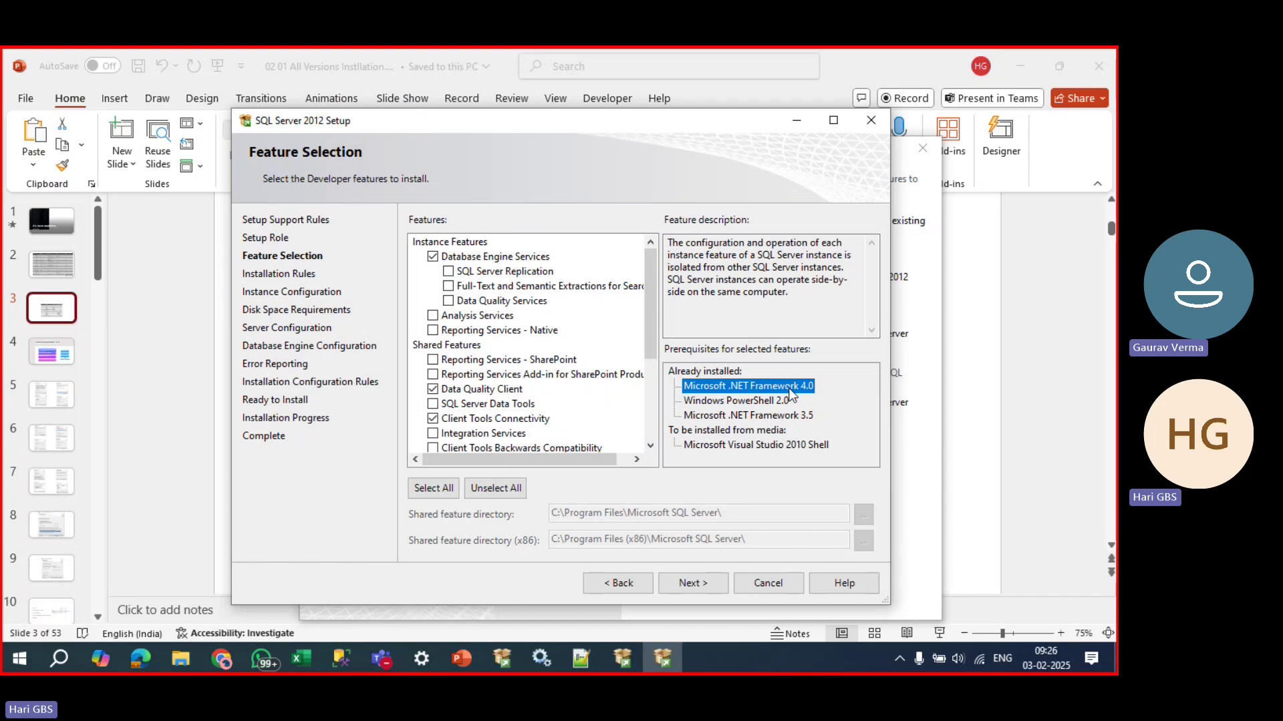
Check the remaining prerequisites, confirm the feature selection, and proceed past the installation rules after viewing their details.
{"action": "left_click", "coordinate": [772, 402]}
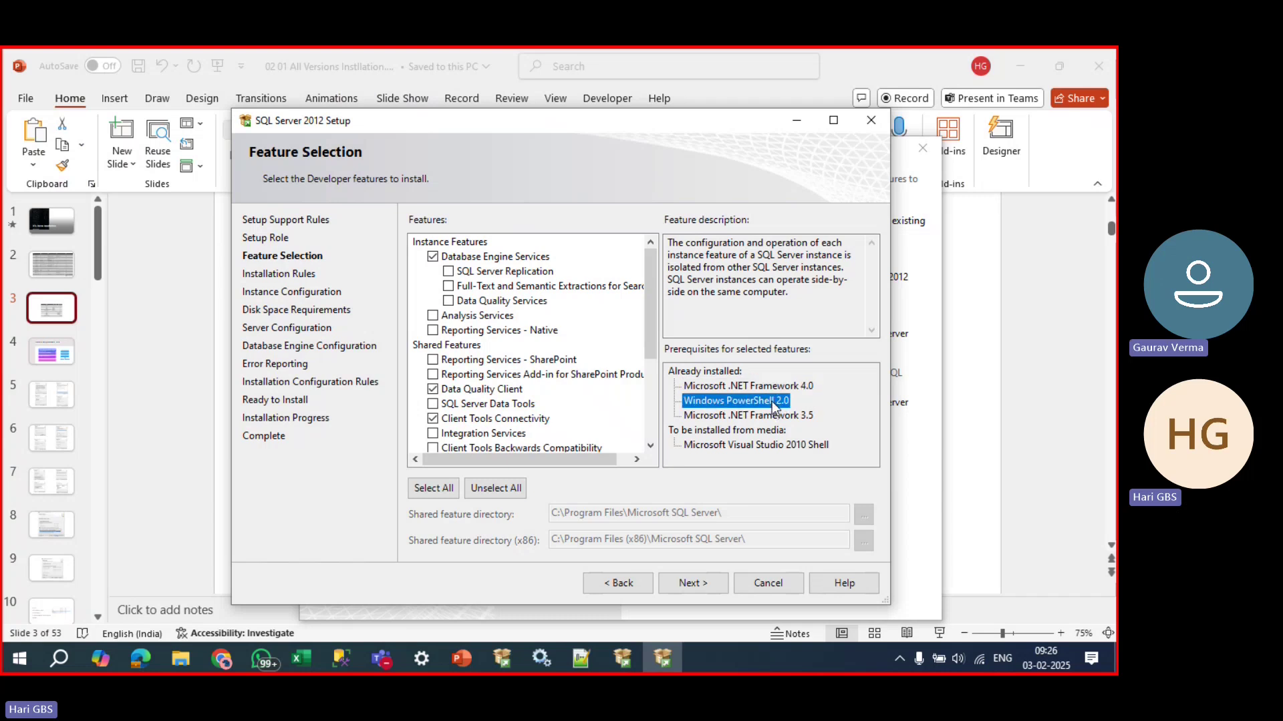
{"action": "left_click", "coordinate": [773, 416]}
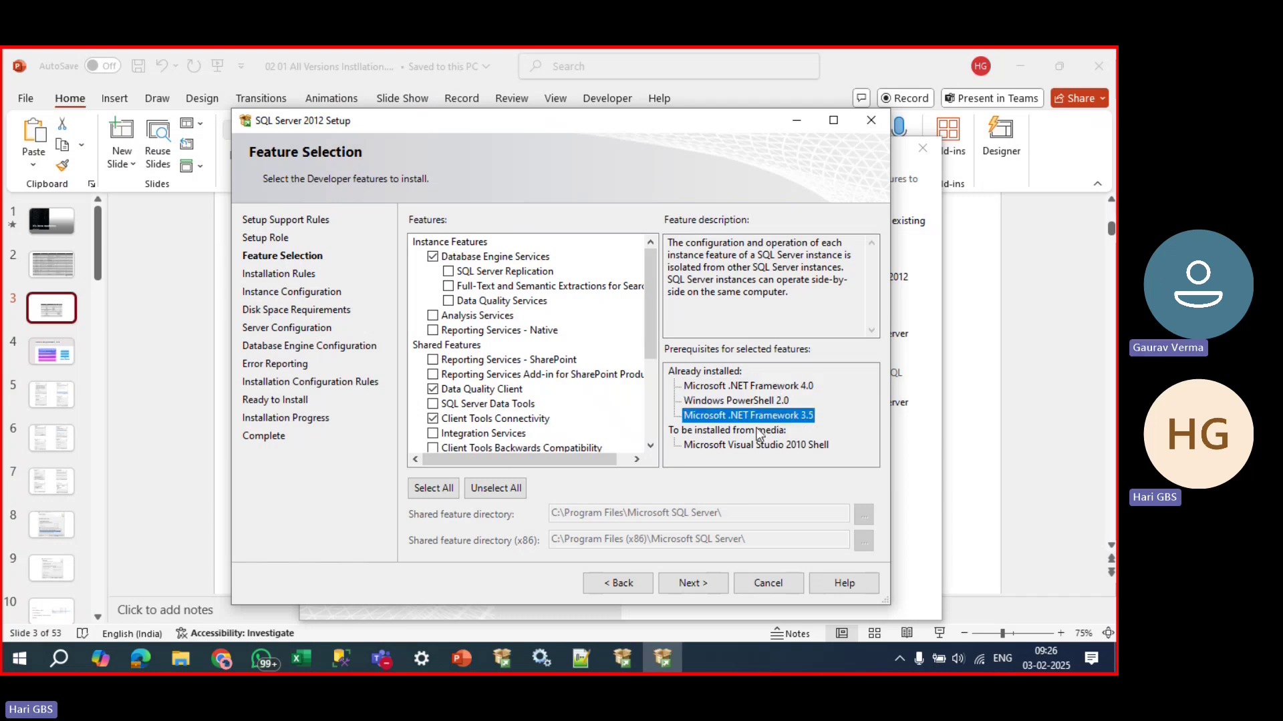
{"action": "left_click", "coordinate": [719, 446]}
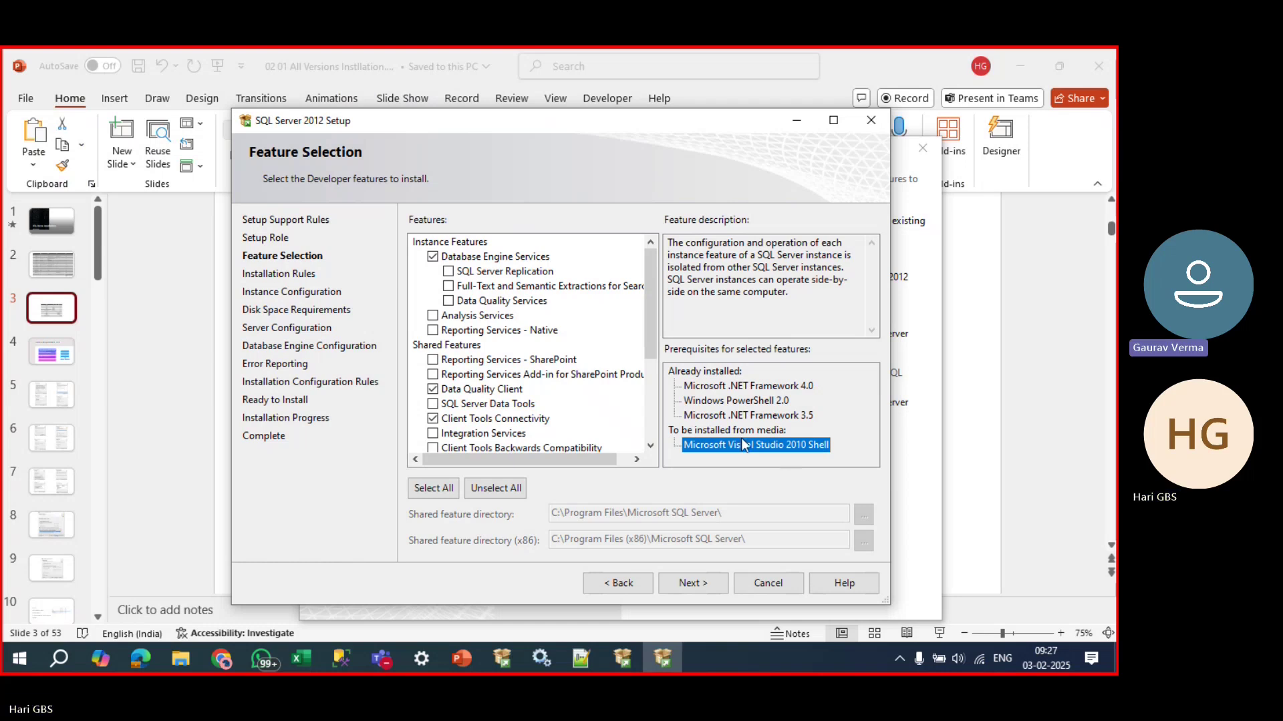
{"action": "left_click", "coordinate": [689, 584]}
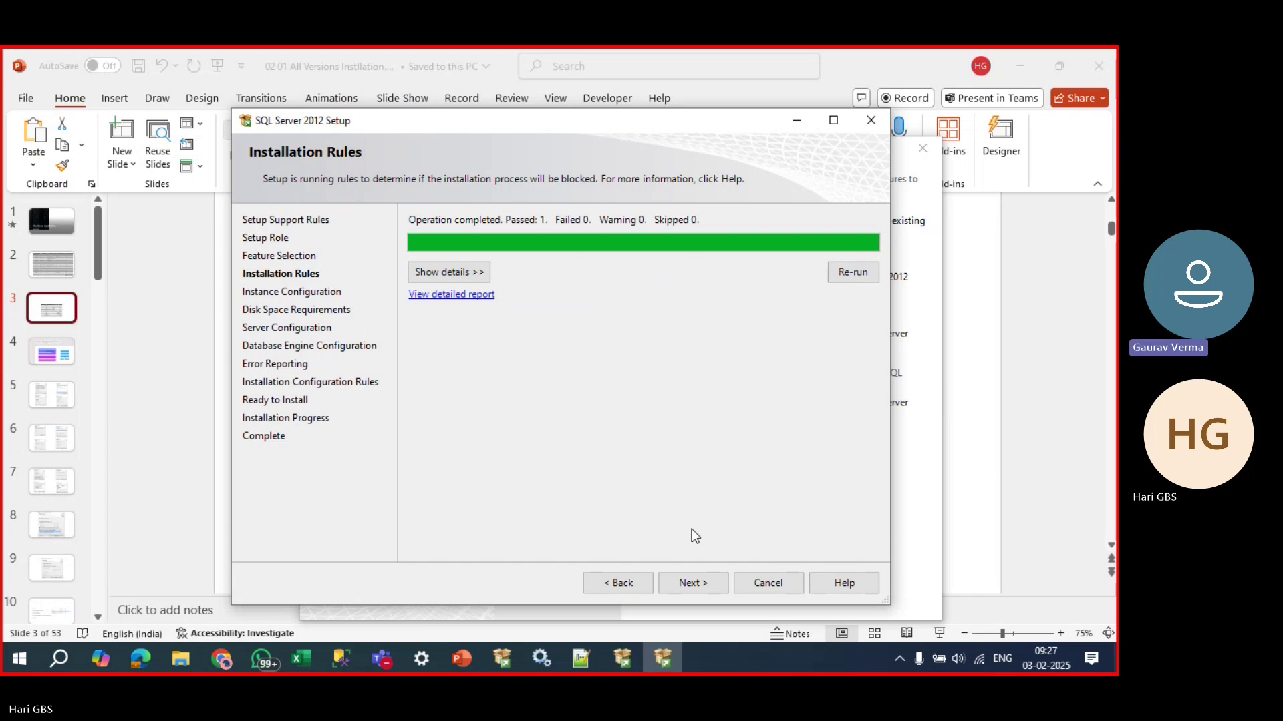
{"action": "left_click", "coordinate": [446, 272]}
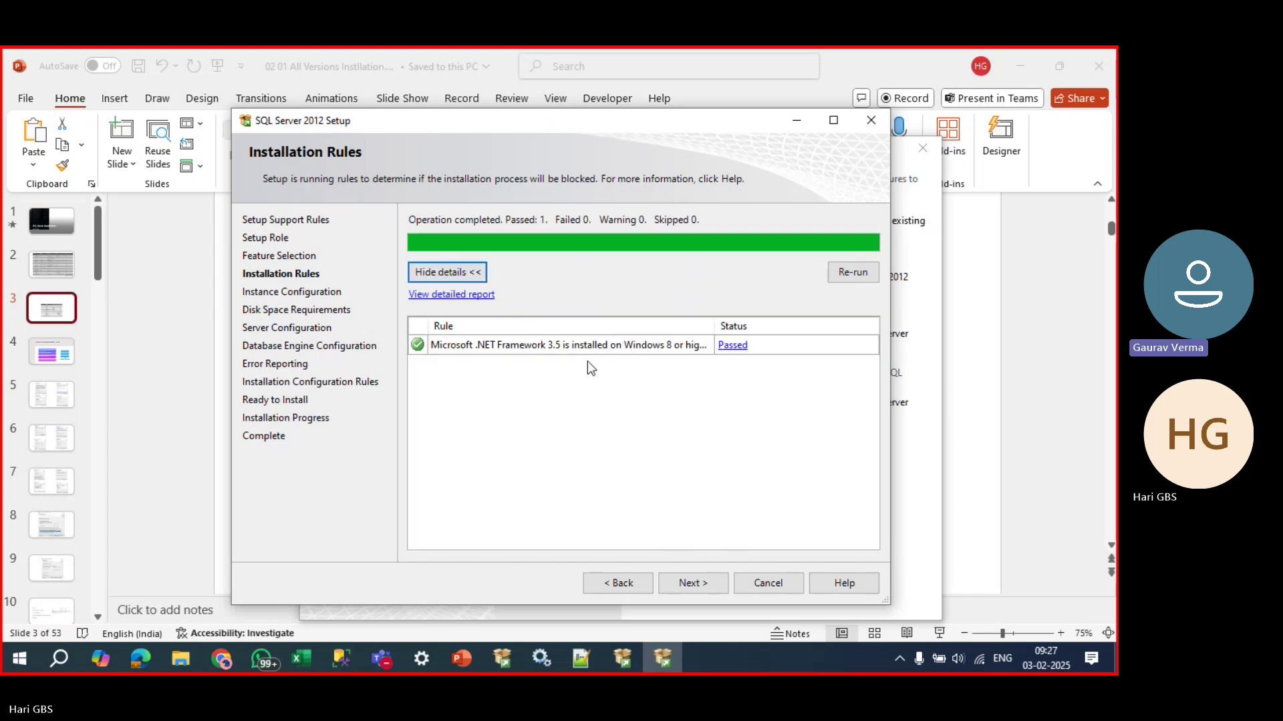
{"action": "left_click", "coordinate": [693, 583]}
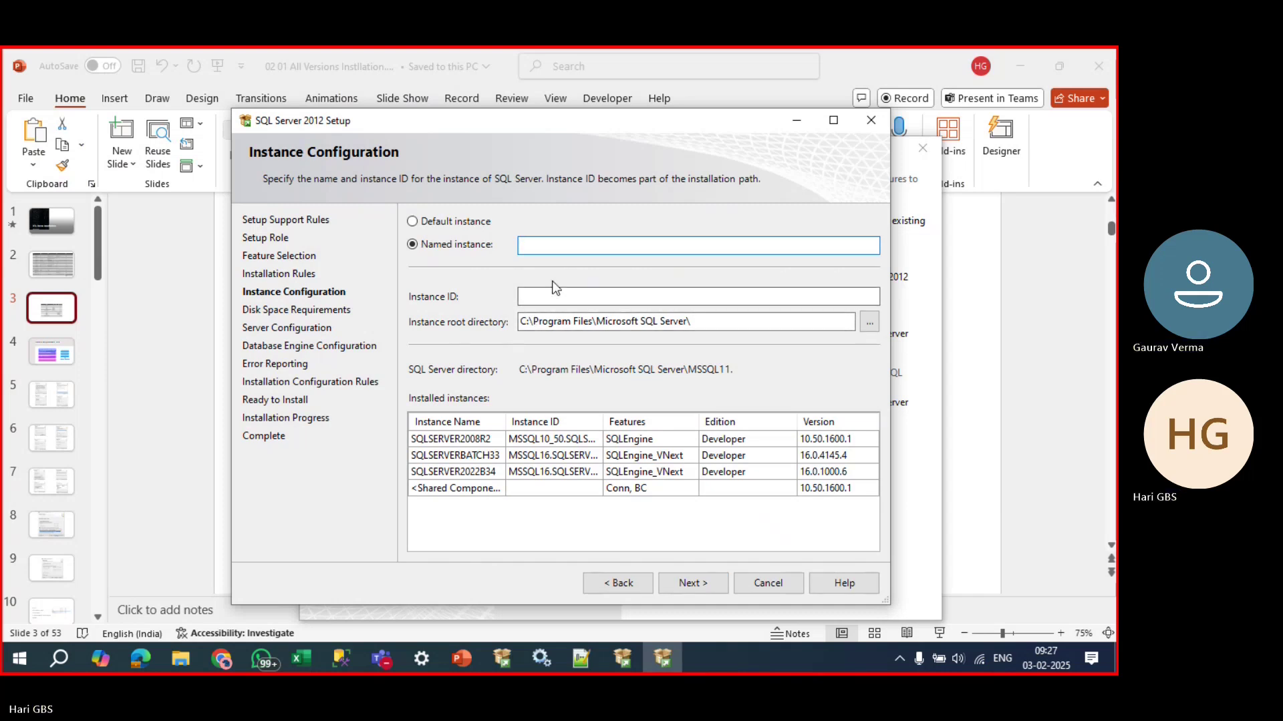
Name the instance SQLSERVER2012, use the matching instance ID, and proceed past the disk space requirements.
{"action": "type", "text": "SQ"}
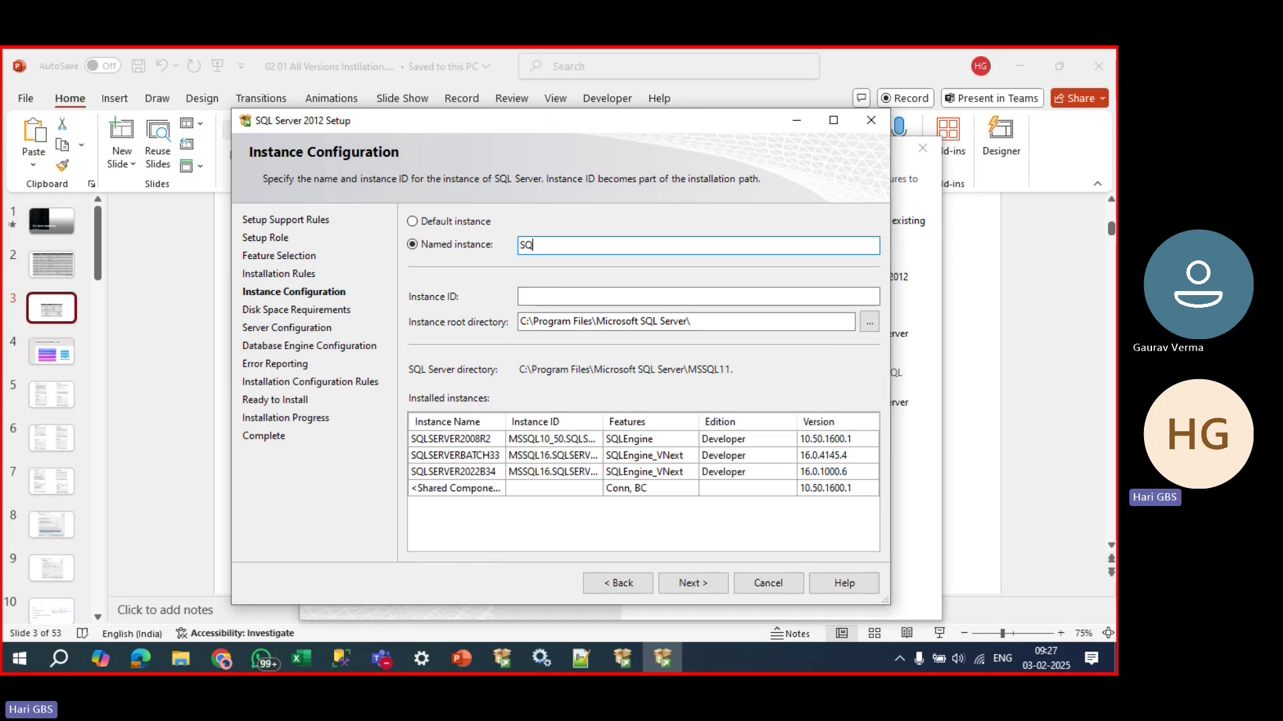
{"action": "type", "text": "LSERVE"}
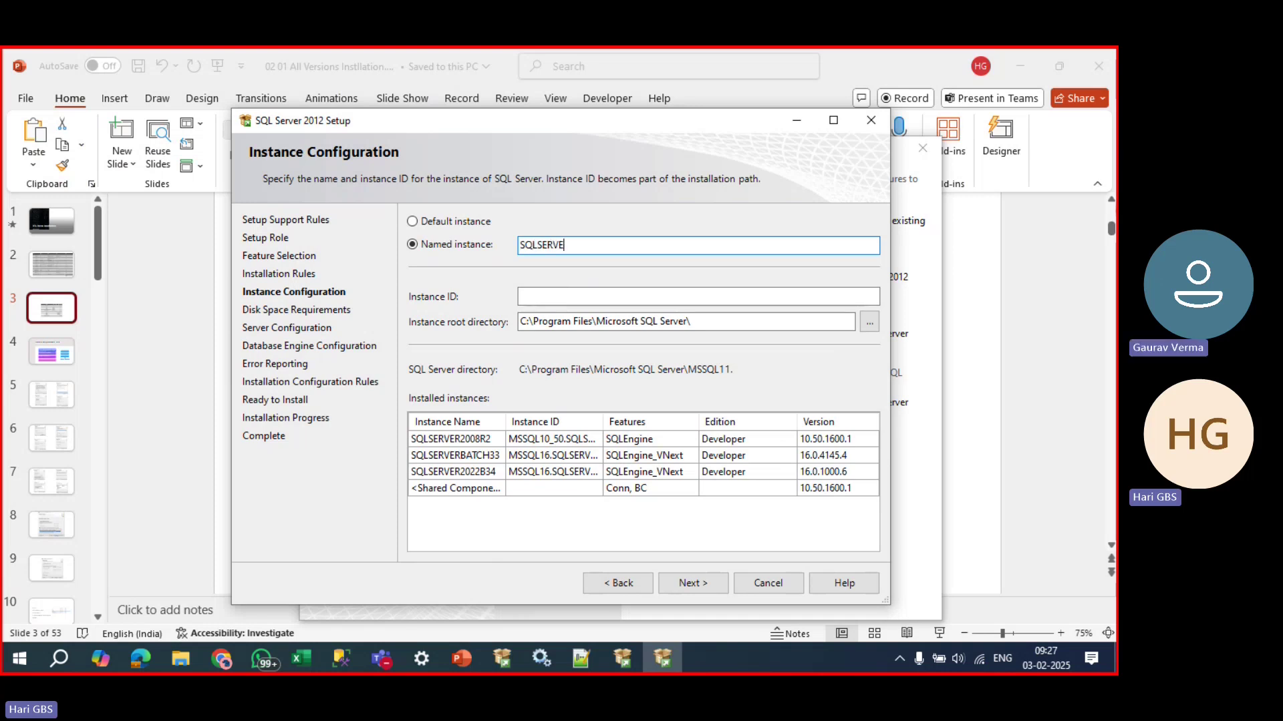
{"action": "type", "text": "R2012"}
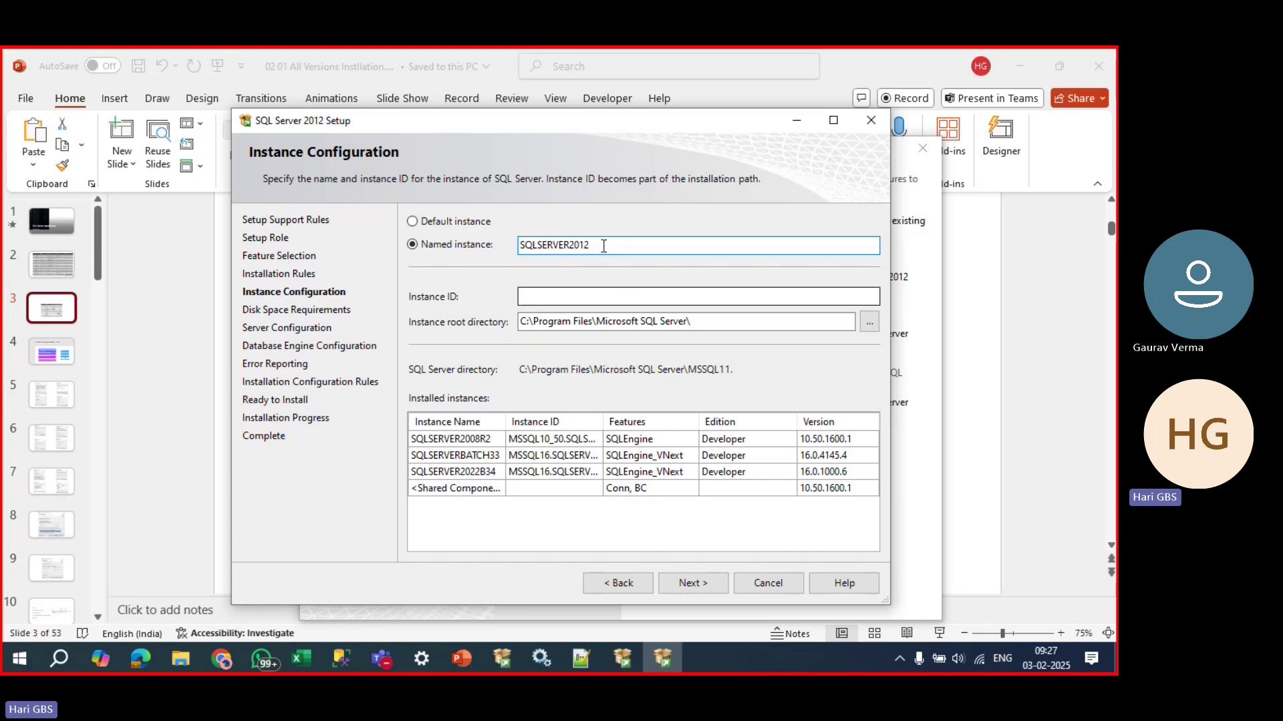
{"action": "left_click", "coordinate": [607, 299]}
{"action": "left_click_drag", "start_coordinate": [598, 296], "coordinate": [511, 296]}
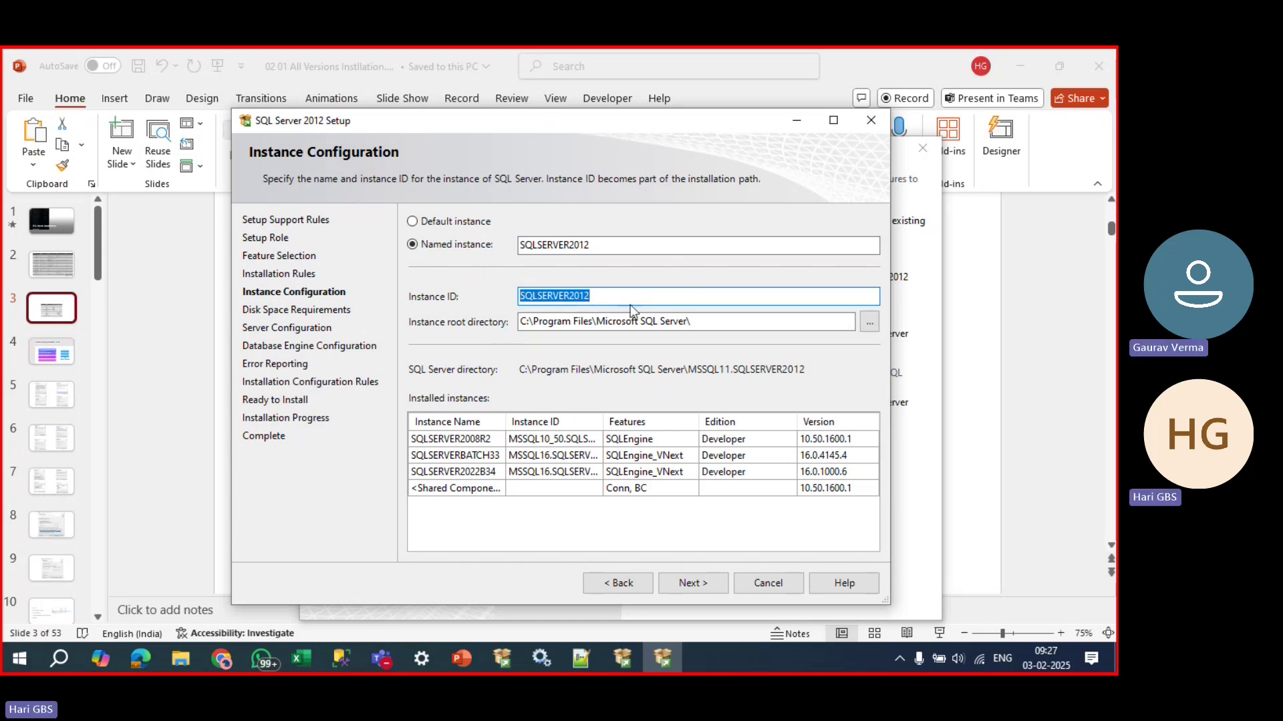
{"action": "left_click", "coordinate": [700, 587]}
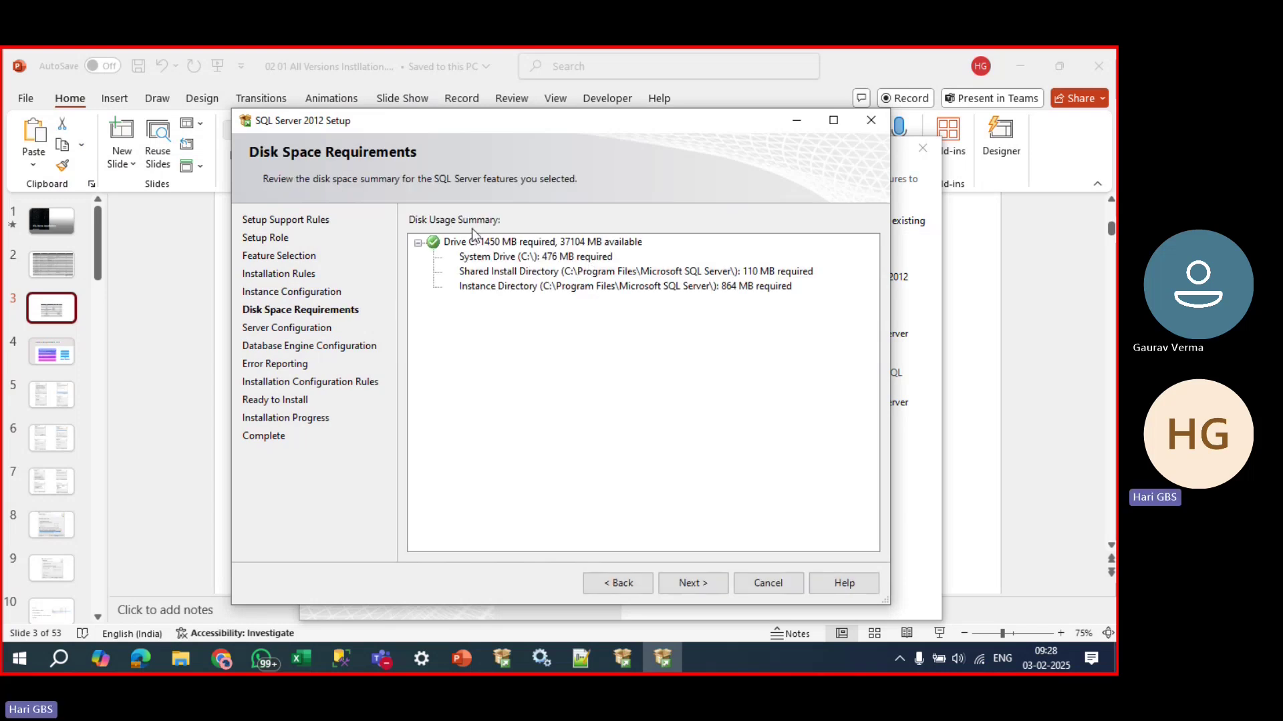
{"action": "left_click", "coordinate": [522, 246]}
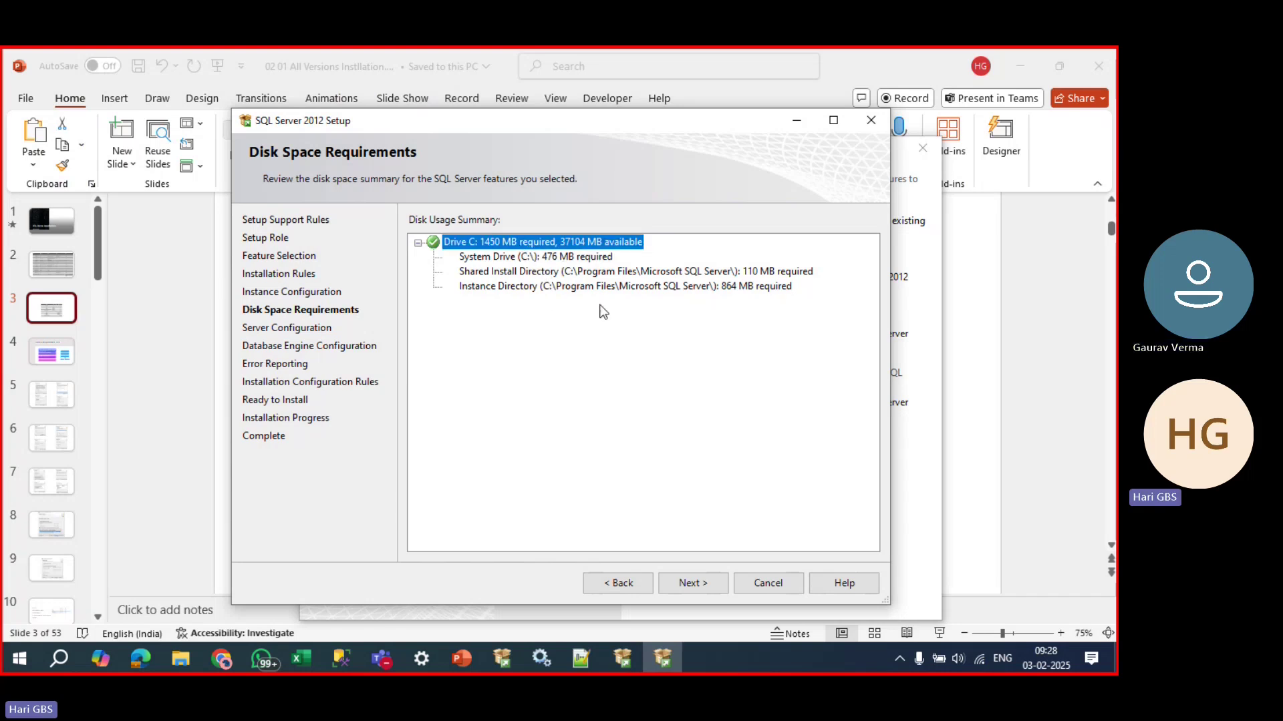
{"action": "left_click", "coordinate": [693, 583]}
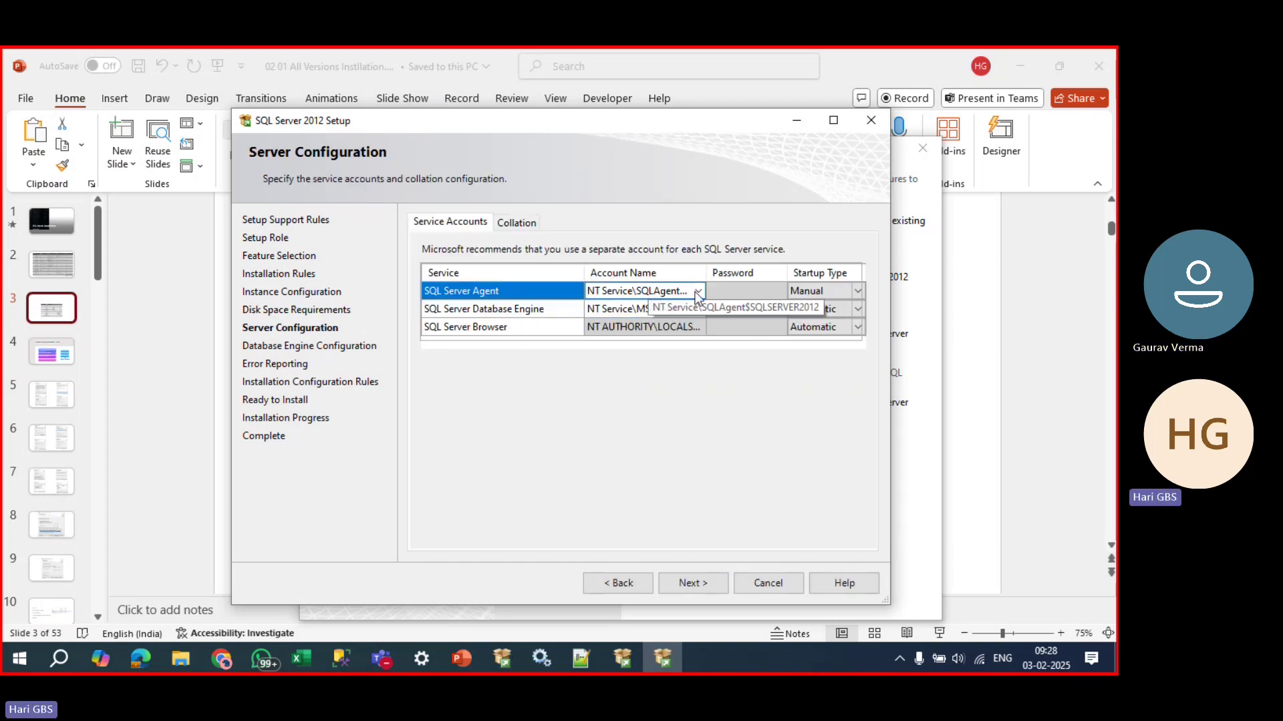
Set the SQL Server Agent startup type to Automatic, check the database engine collation, and proceed with the server configuration.
{"action": "key", "text": "alt"}
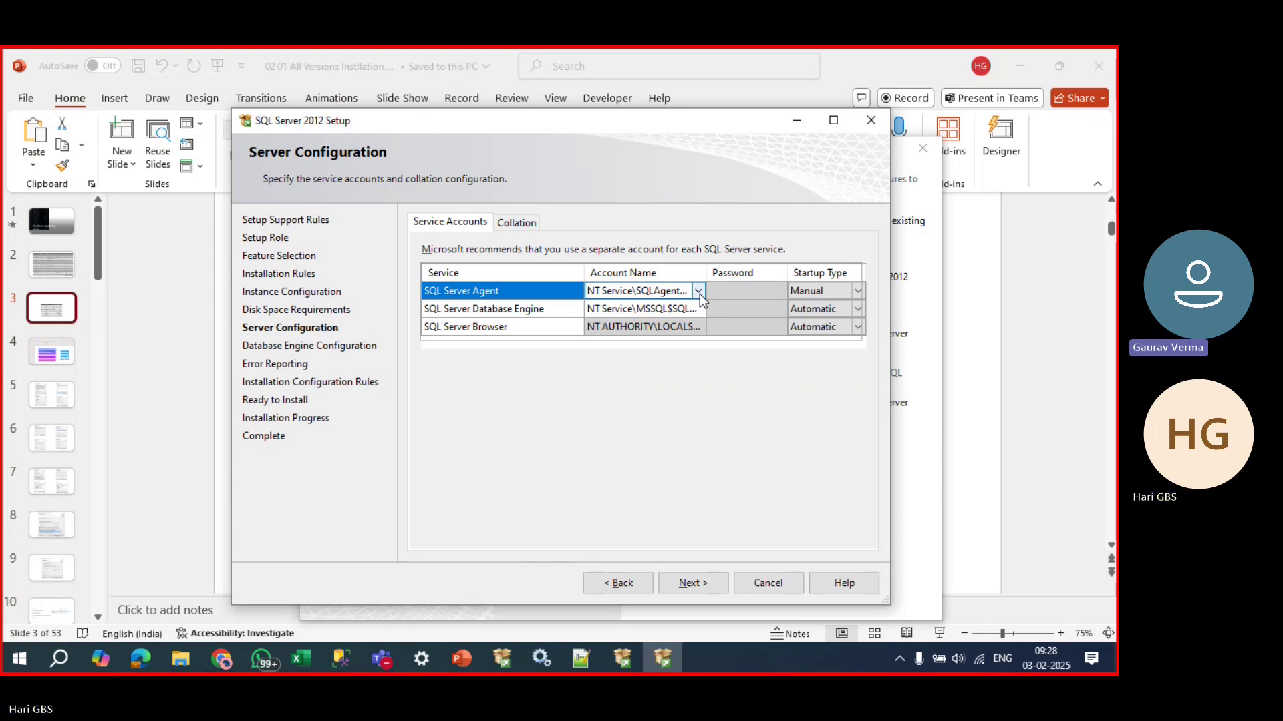
{"action": "left_click", "coordinate": [859, 291]}
{"action": "left_click", "coordinate": [838, 308]}
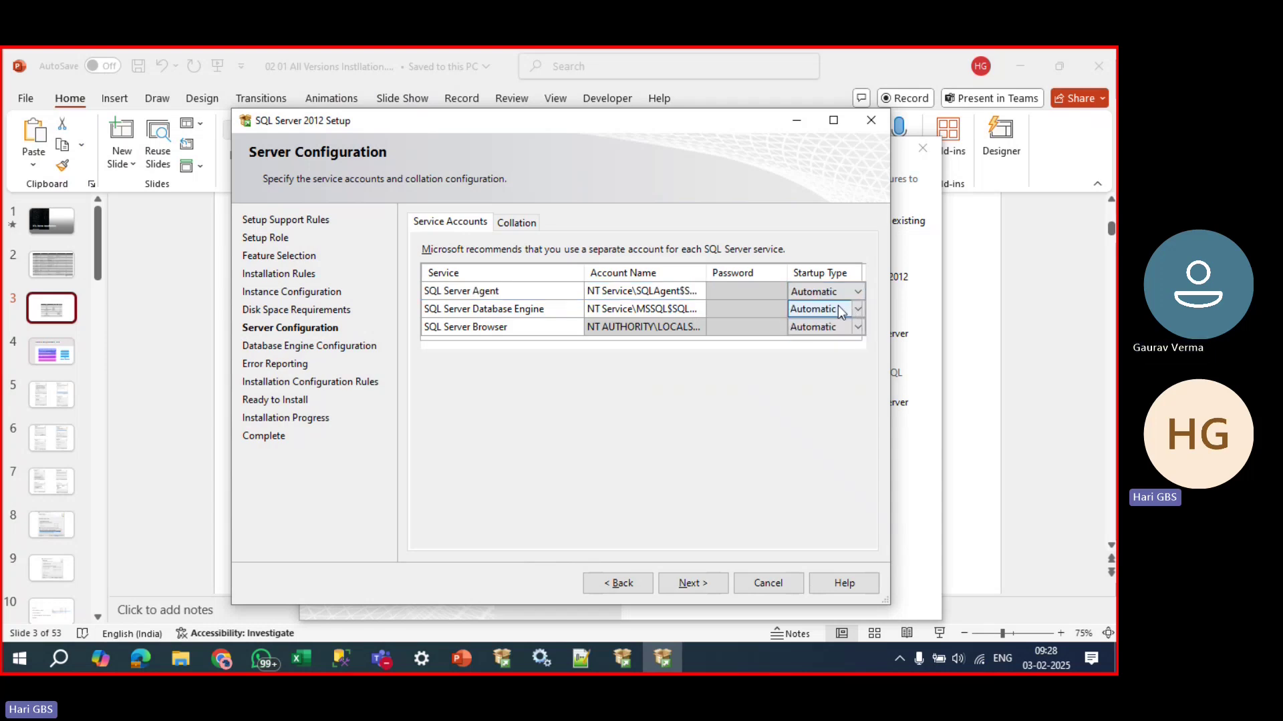
{"action": "left_click", "coordinate": [513, 224]}
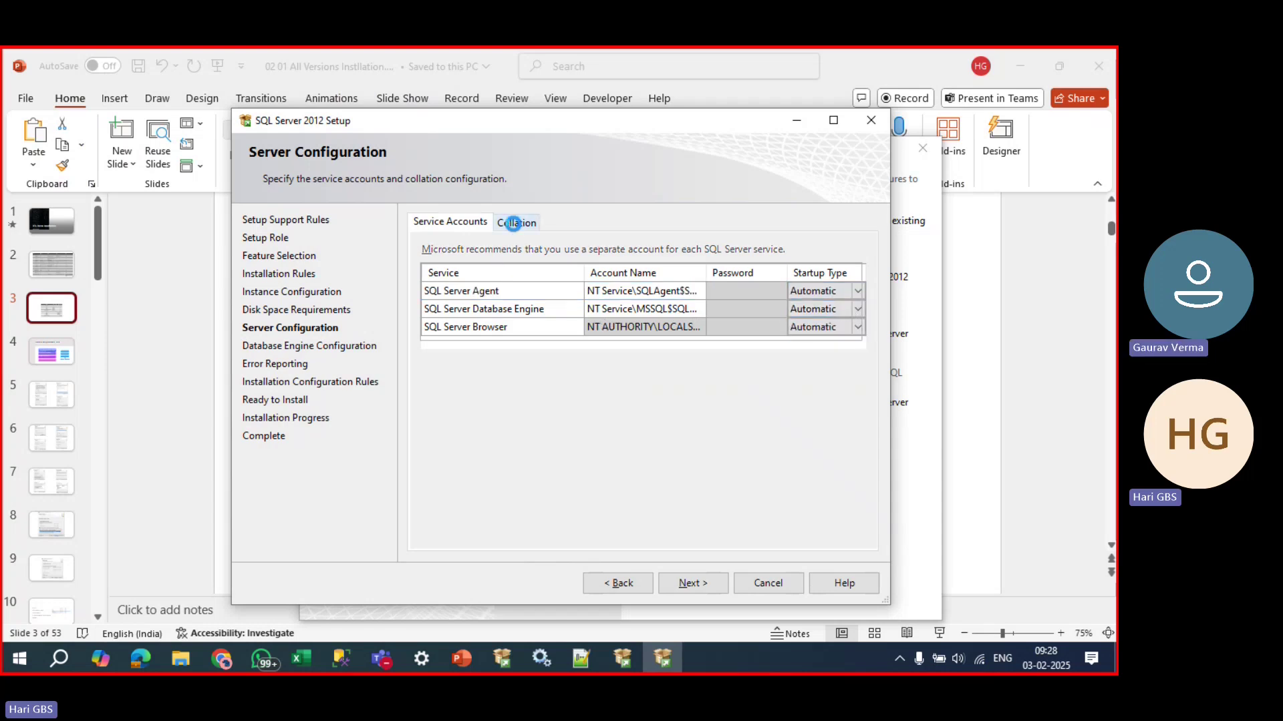
{"action": "left_click_drag", "start_coordinate": [561, 274], "coordinate": [422, 274]}
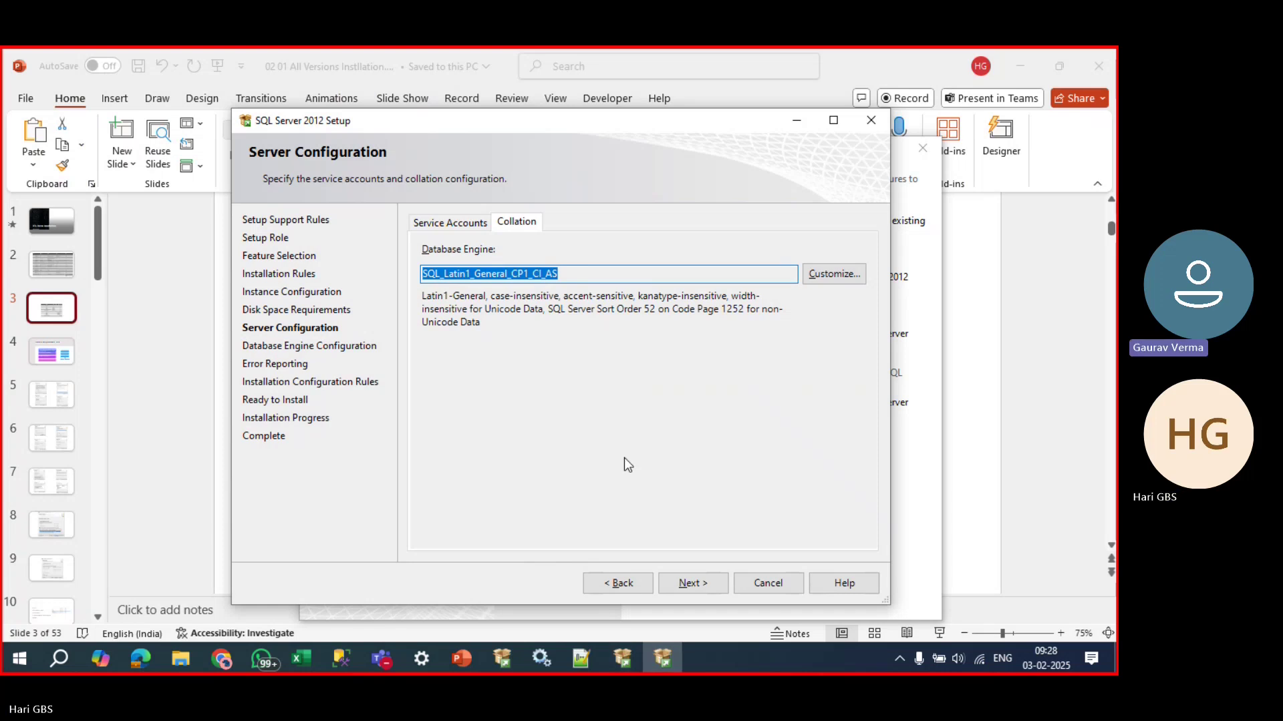
{"action": "left_click", "coordinate": [684, 581]}
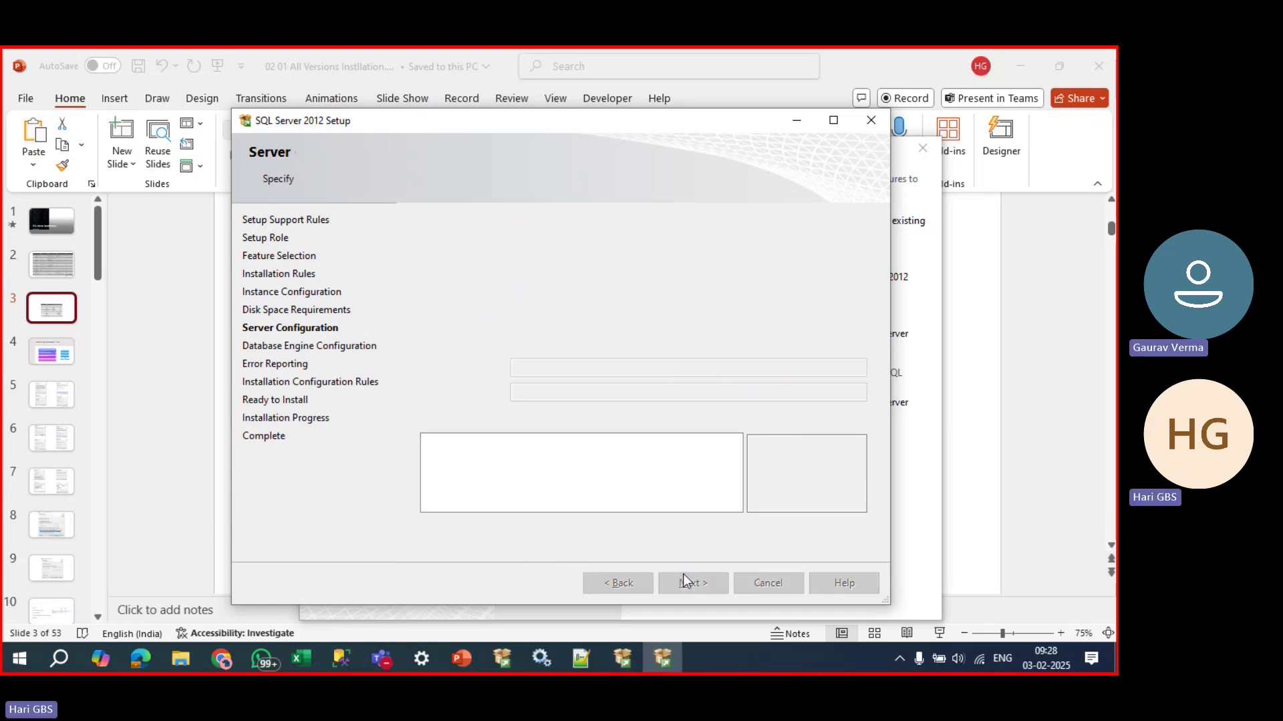
Review the data directories and FILESTREAM settings of the database engine configuration.
{"action": "left_click", "coordinate": [550, 229]}
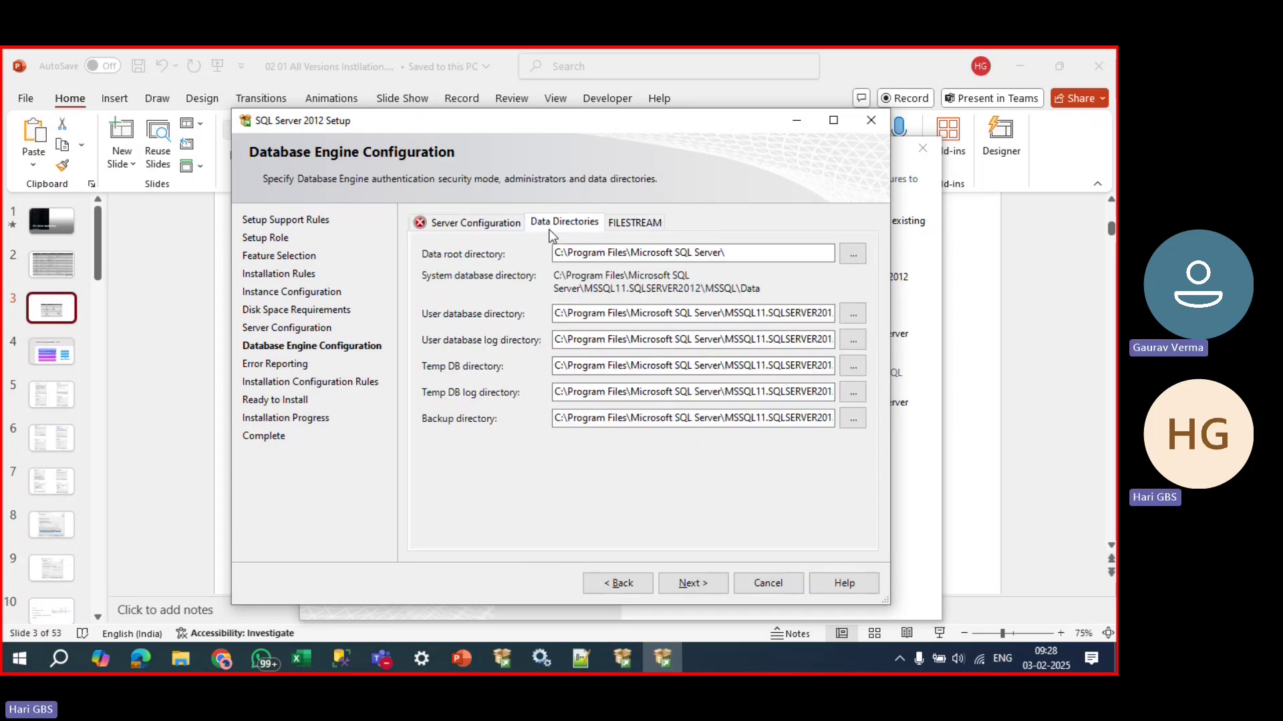
{"action": "left_click", "coordinate": [620, 227]}
{"action": "left_click", "coordinate": [585, 224]}
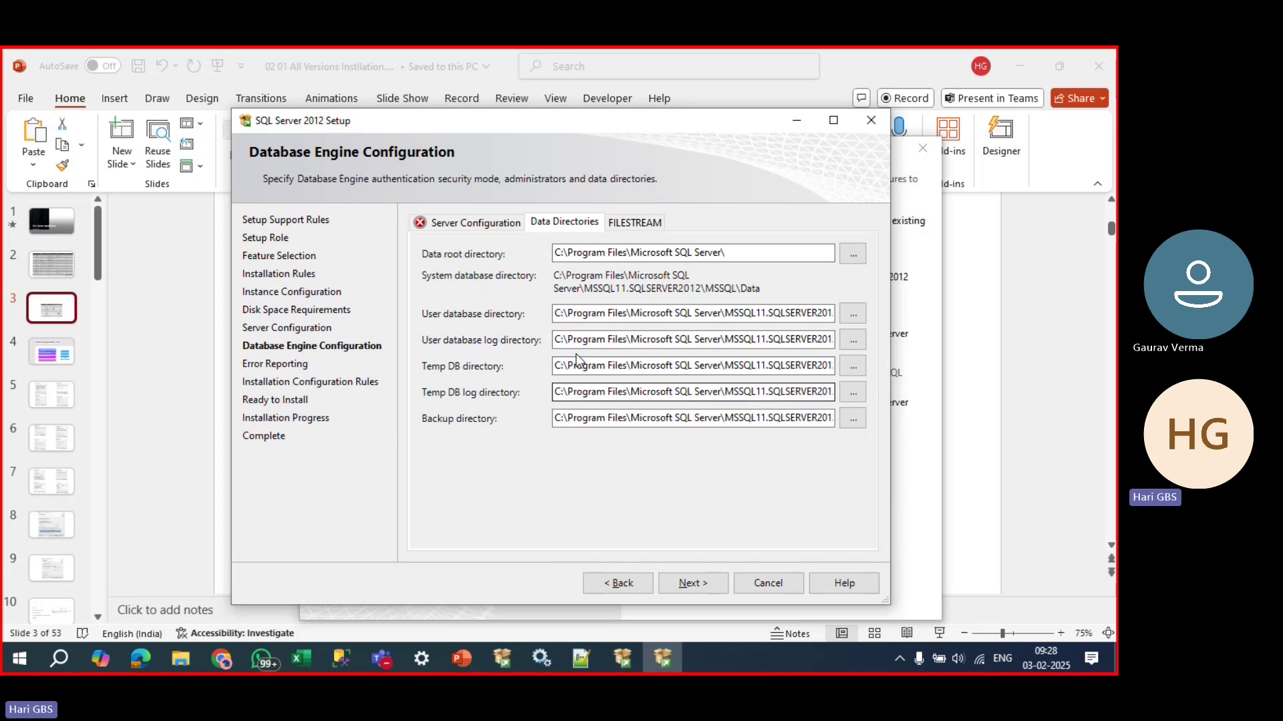
Keep Windows authentication mode and add the current user and a second local user account as SQL Server administrators.
{"action": "left_click", "coordinate": [496, 225]}
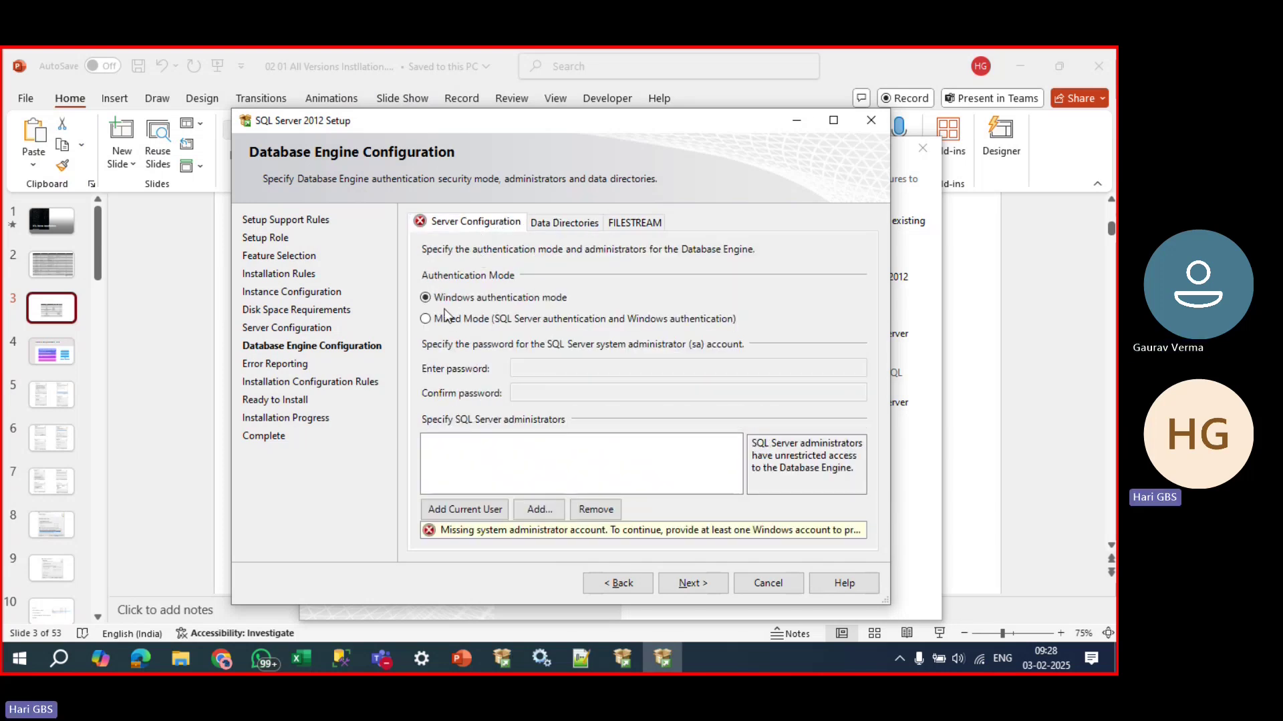
{"action": "left_click", "coordinate": [485, 511]}
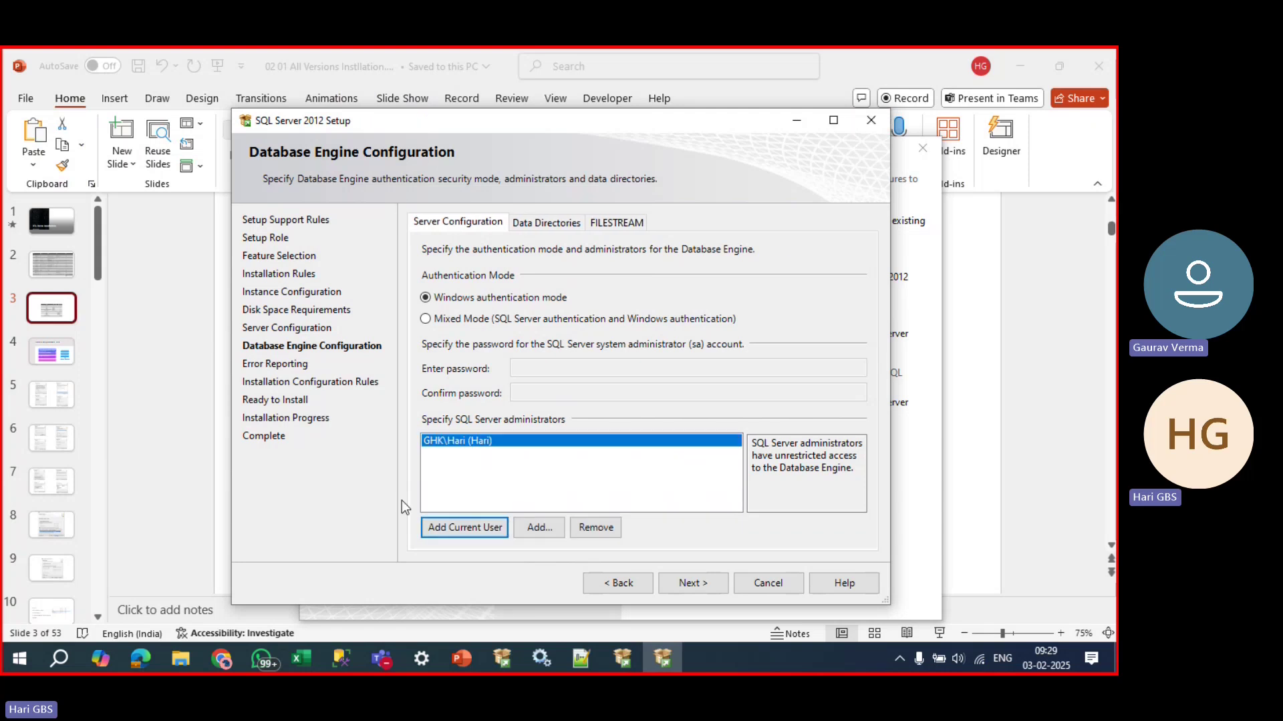
{"action": "left_click", "coordinate": [538, 527]}
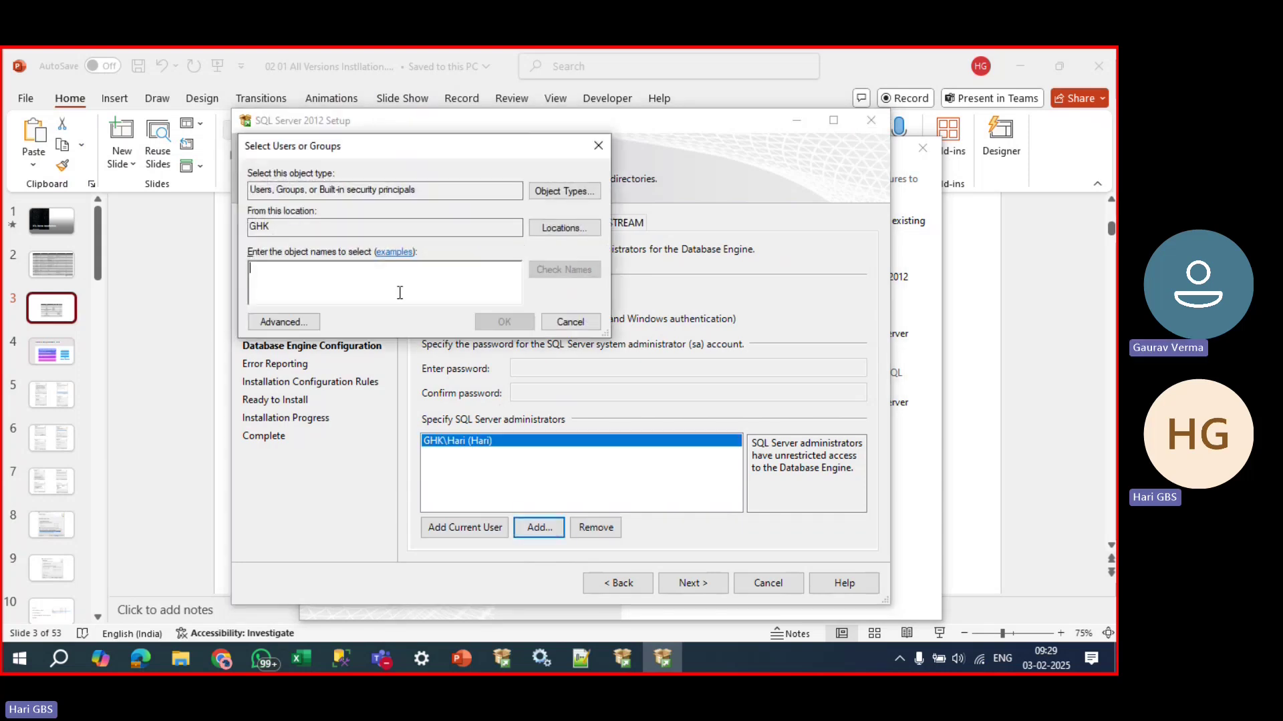
{"action": "left_click", "coordinate": [307, 323]}
{"action": "left_click", "coordinate": [624, 326]}
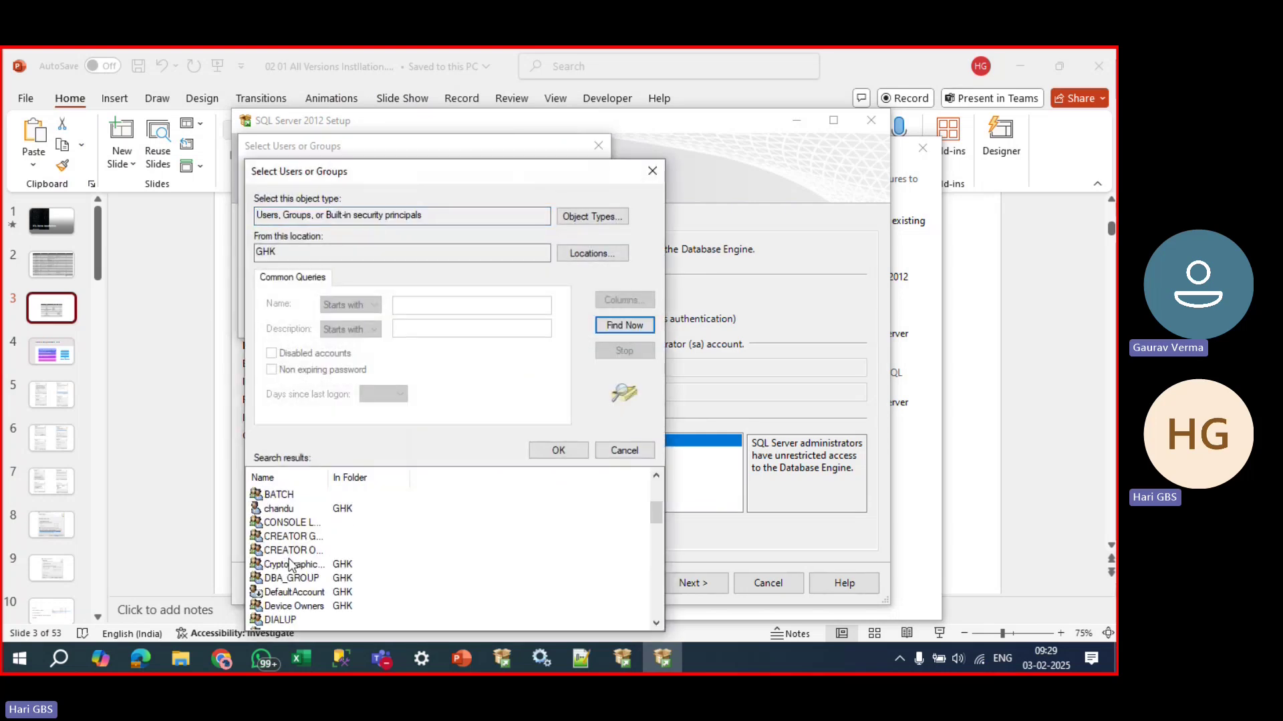
{"action": "left_click", "coordinate": [289, 561]}
{"action": "key", "text": "g"}
{"action": "double_click", "coordinate": [297, 494]}
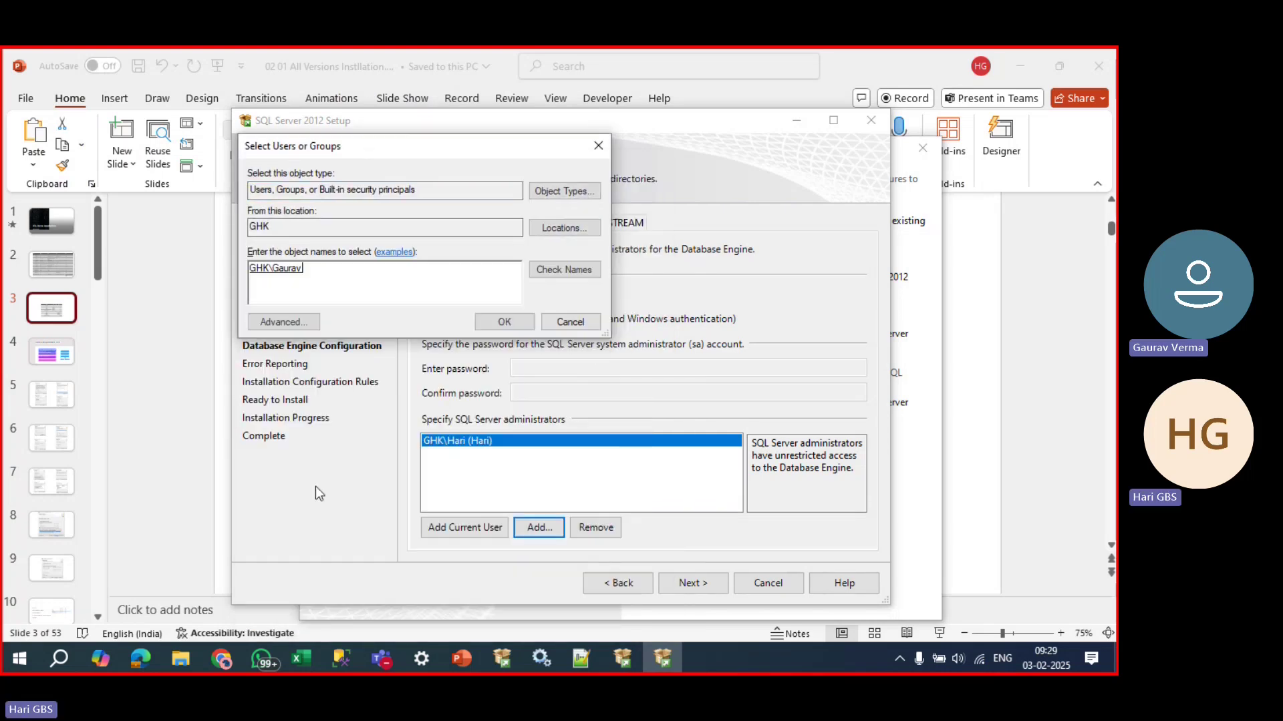
{"action": "left_click", "coordinate": [503, 320]}
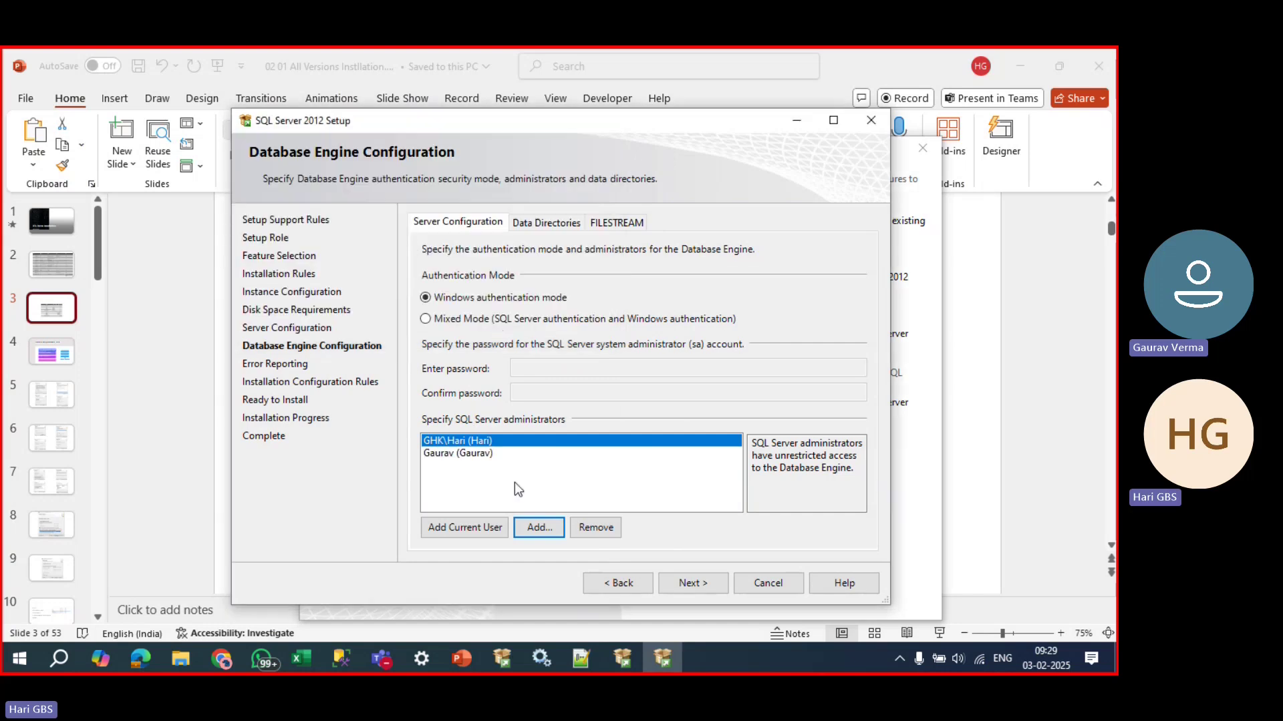
{"action": "left_click", "coordinate": [447, 456]}
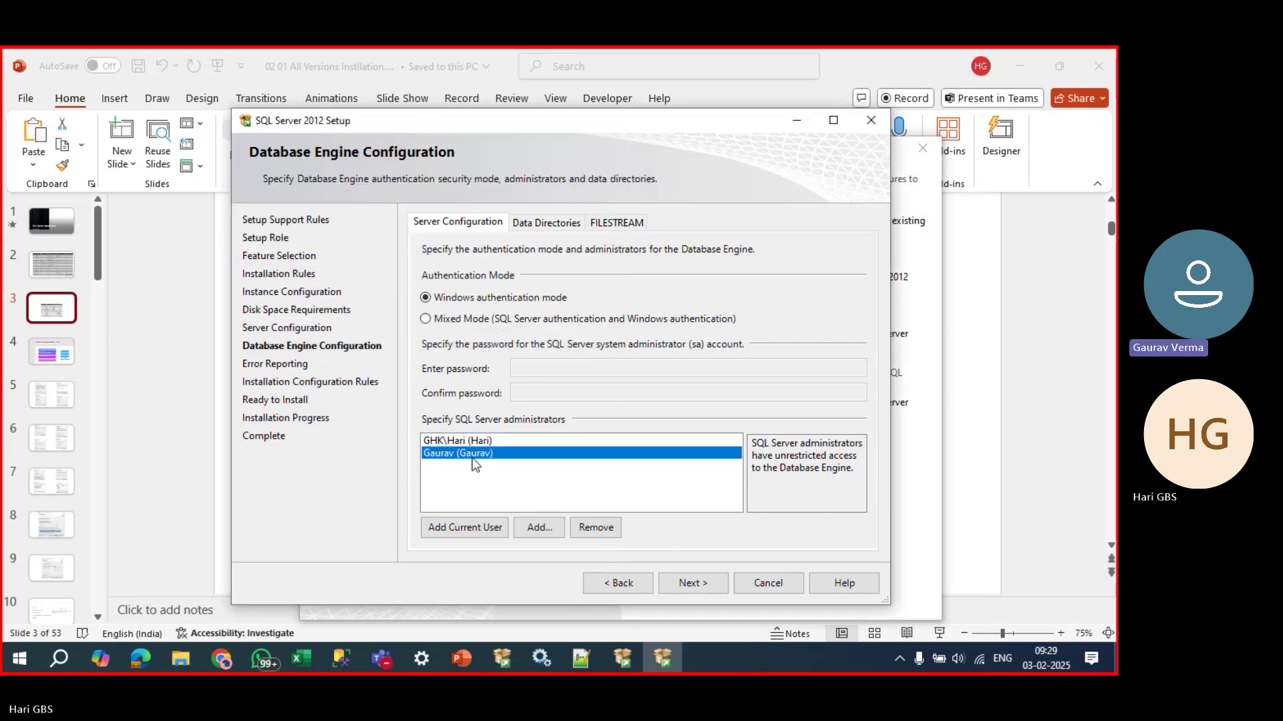
Proceed to the installation summary, leaving error report sending disabled and passing the installation configuration rules.
{"action": "left_click", "coordinate": [712, 583]}
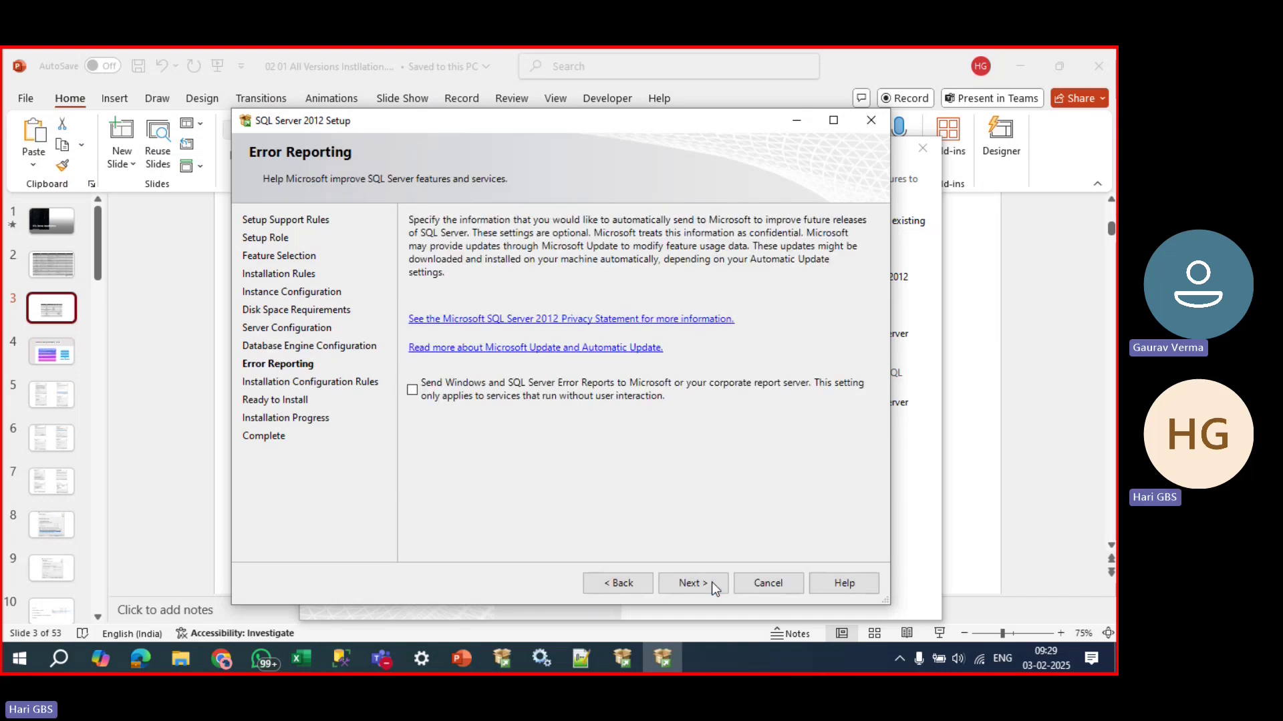
{"action": "left_click", "coordinate": [711, 583]}
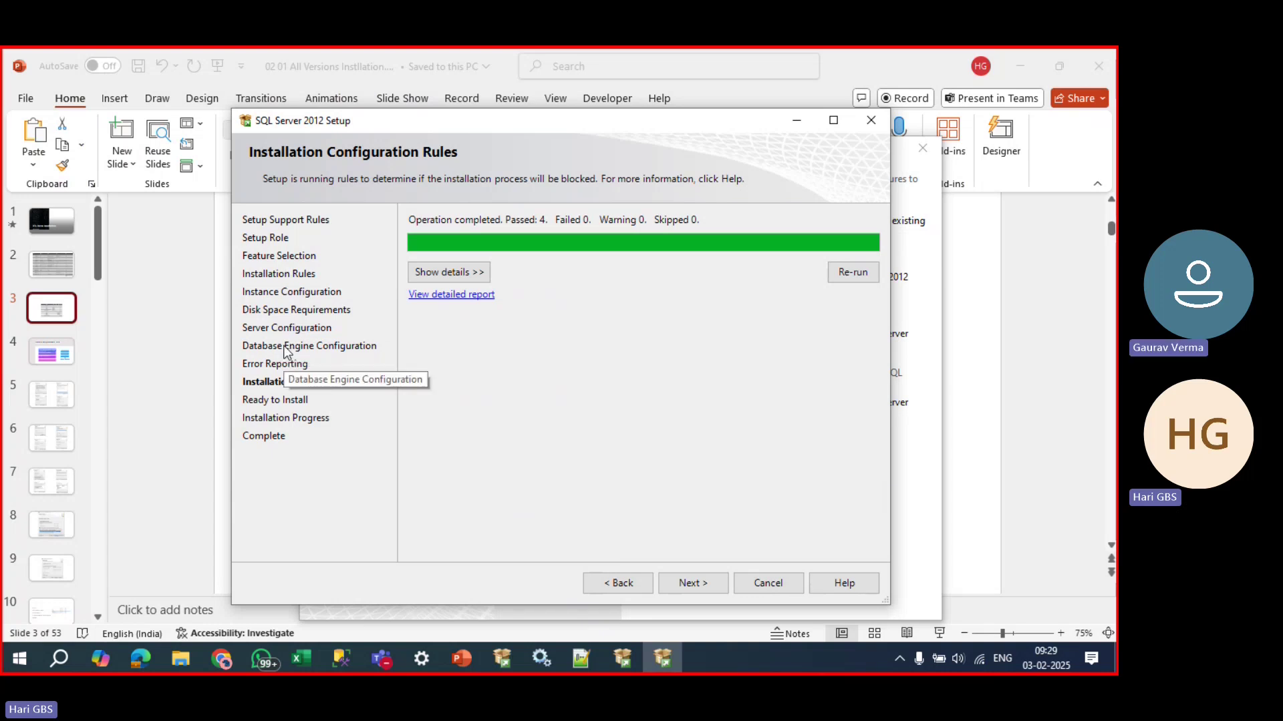
{"action": "left_click", "coordinate": [693, 585]}
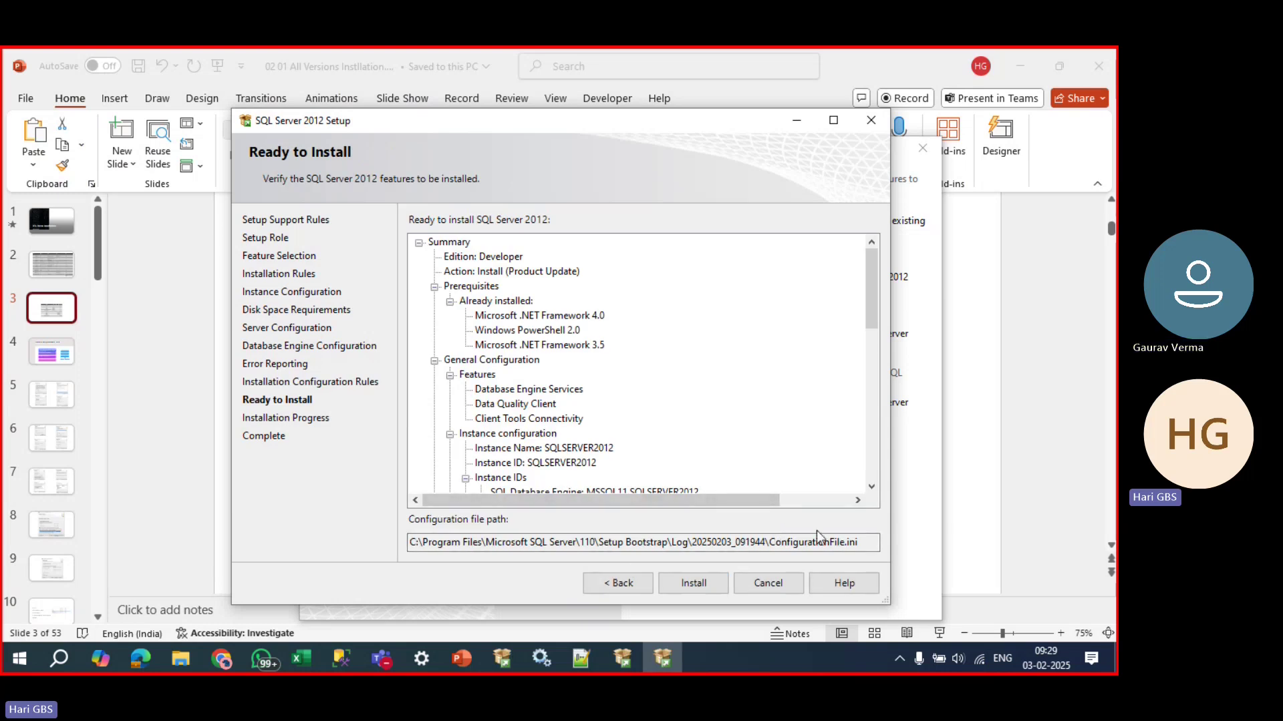
Review the installation summary of edition, prerequisites, features, instance, directories and administrators, along with the configuration file path.
{"action": "left_click_drag", "start_coordinate": [858, 541], "coordinate": [772, 542]}
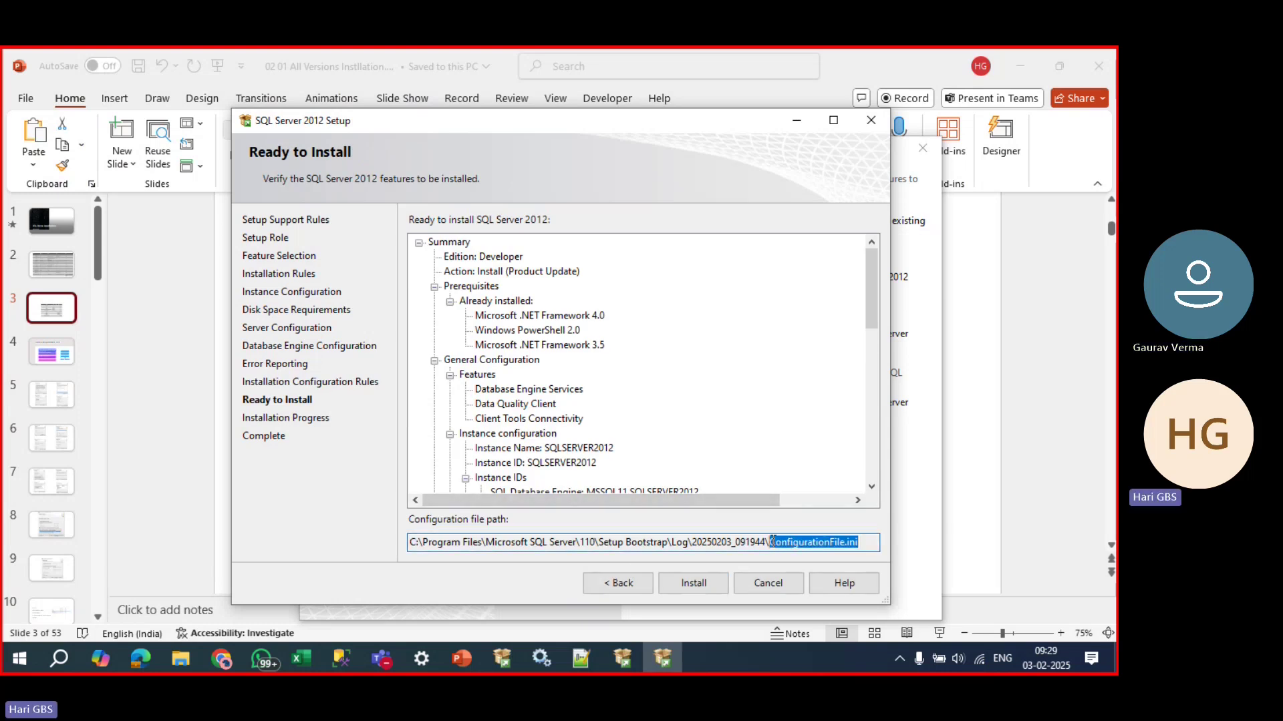
{"action": "left_click", "coordinate": [516, 301]}
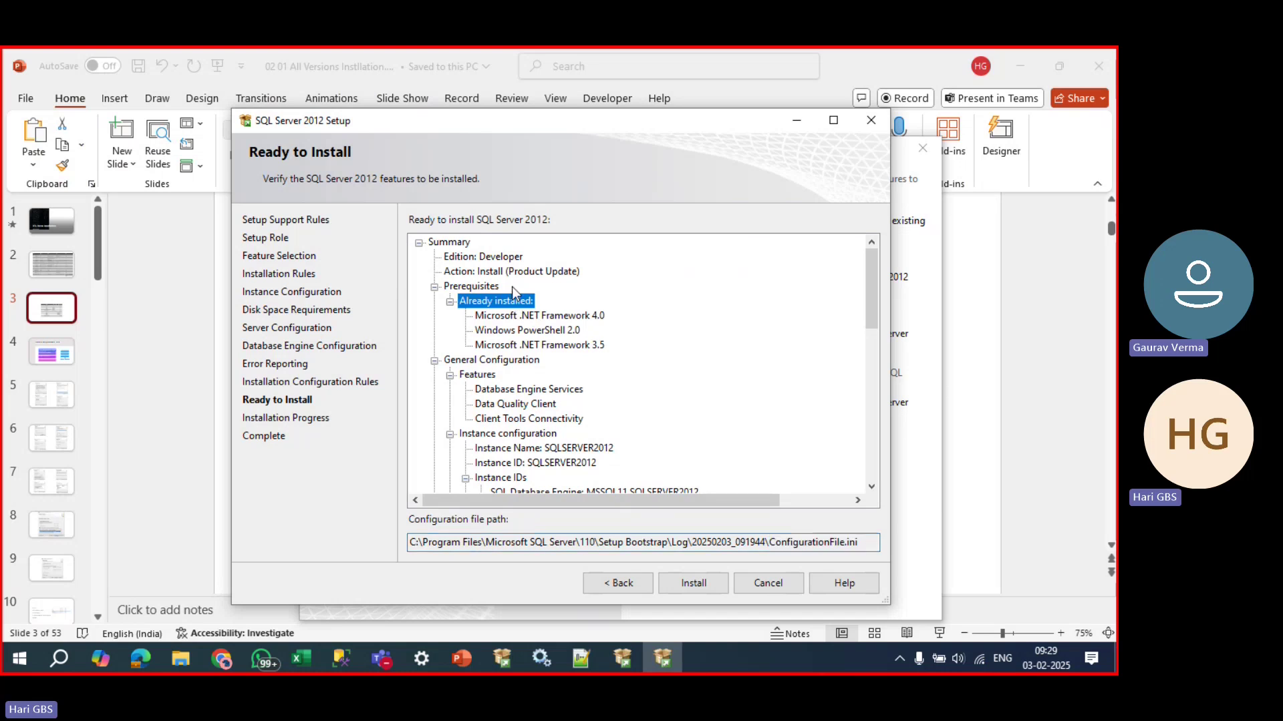
{"action": "left_click", "coordinate": [493, 258]}
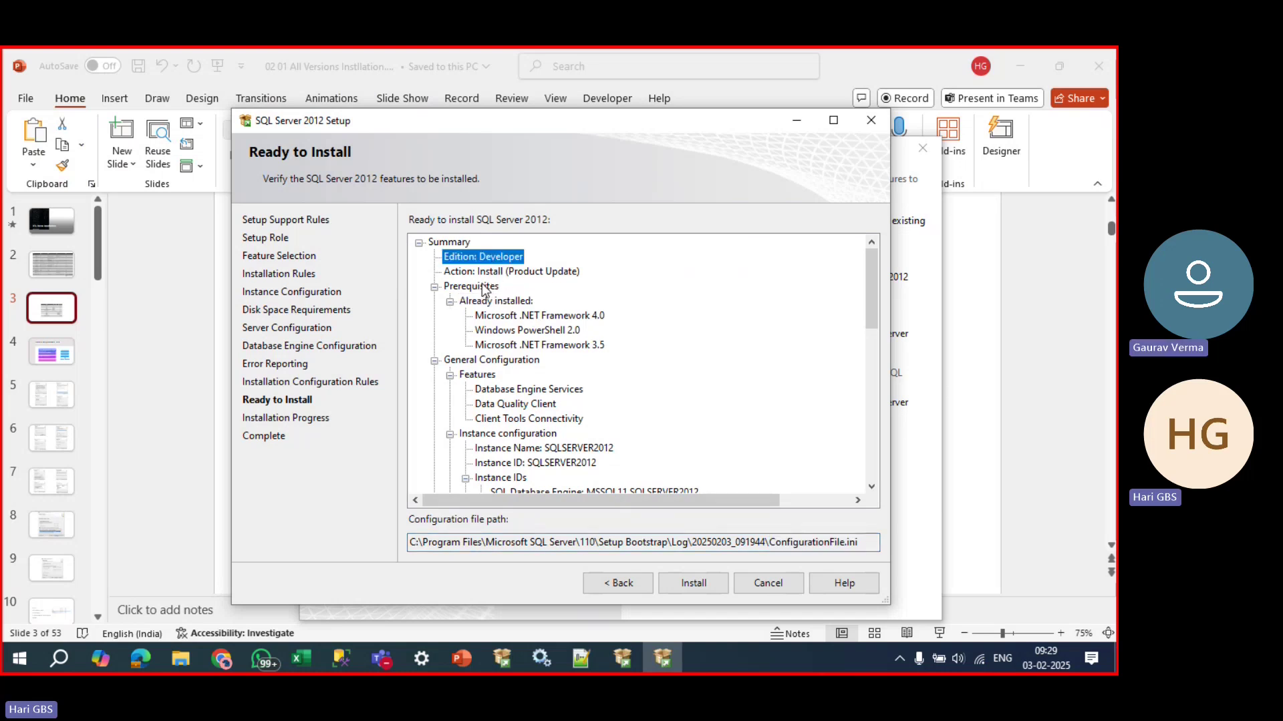
{"action": "left_click", "coordinate": [506, 273]}
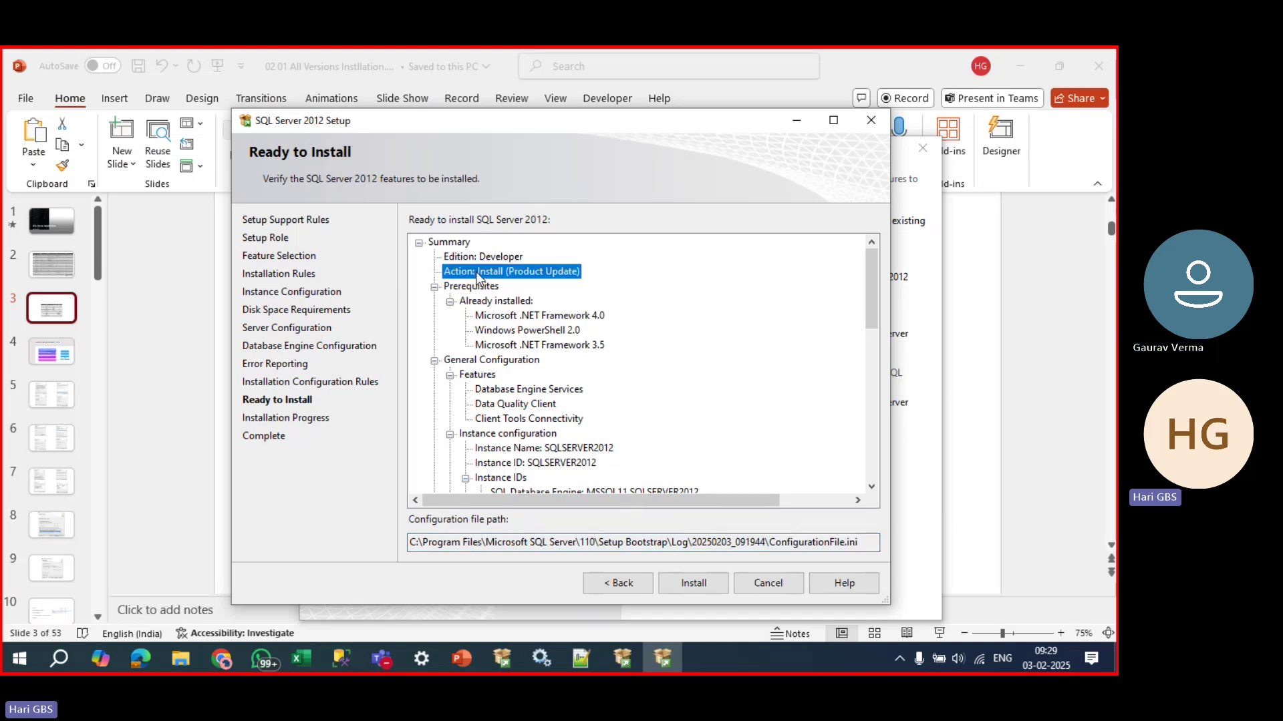
{"action": "left_click", "coordinate": [522, 316]}
{"action": "scroll", "coordinate": [519, 371], "scroll_direction": "down", "scroll_amount": 2}
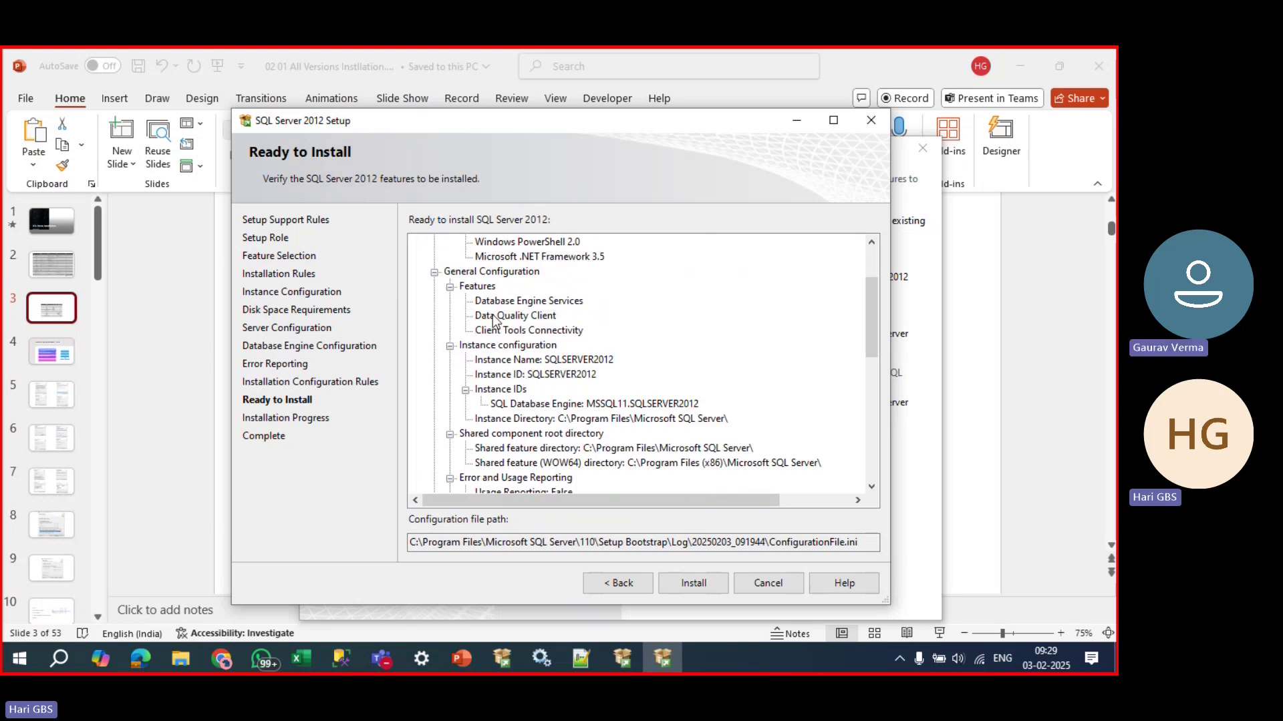
{"action": "left_click", "coordinate": [506, 302]}
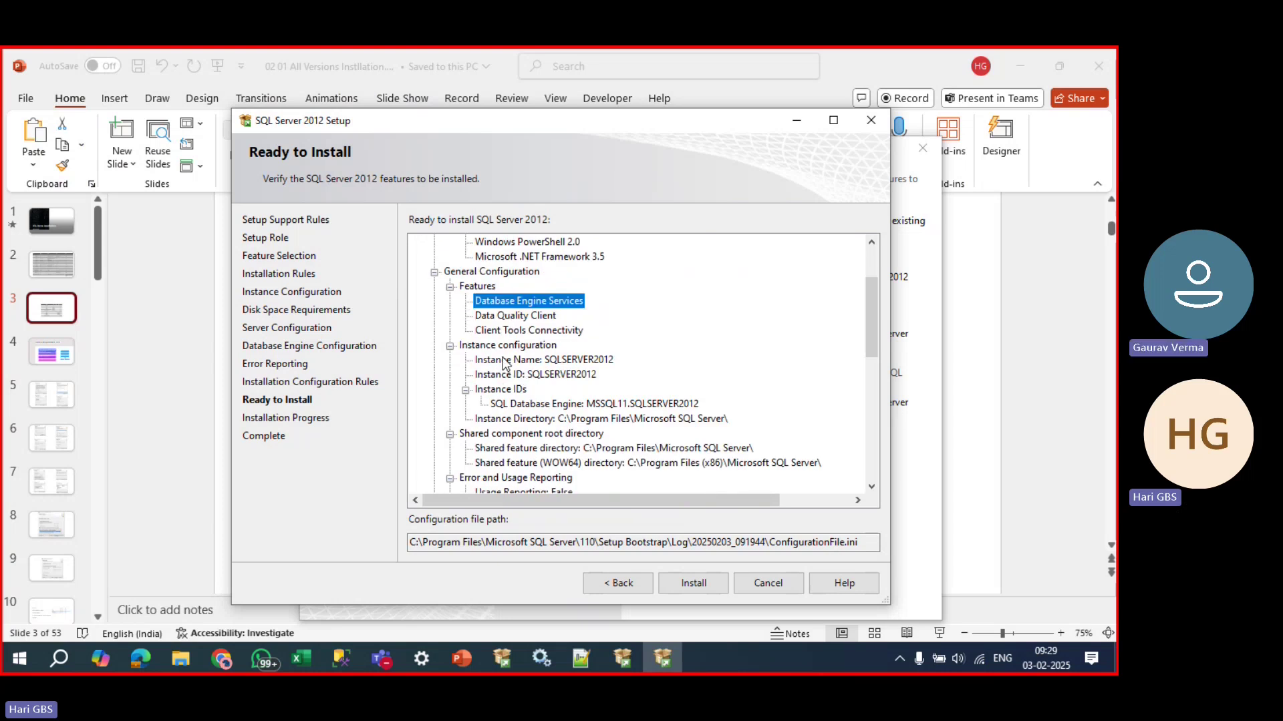
{"action": "left_click", "coordinate": [506, 359]}
{"action": "left_click", "coordinate": [505, 375]}
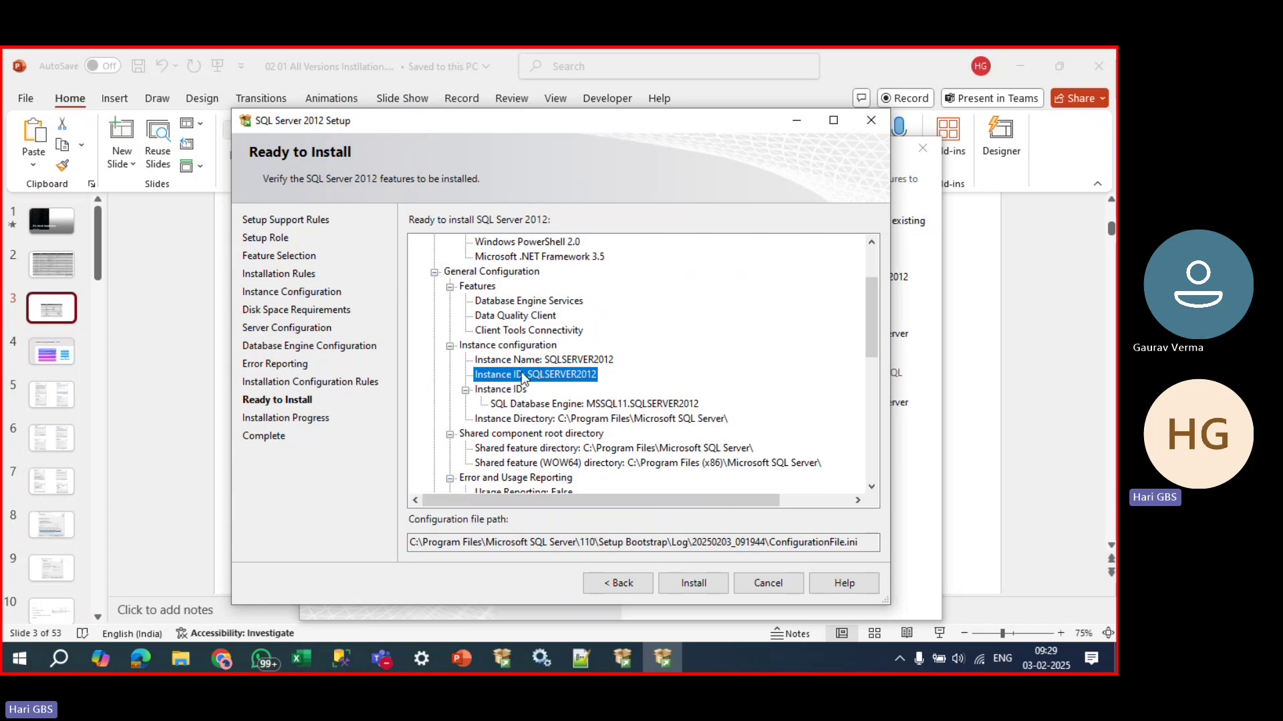
{"action": "scroll", "coordinate": [528, 387], "scroll_direction": "down", "scroll_amount": 4}
{"action": "scroll", "coordinate": [532, 425], "scroll_direction": "down", "scroll_amount": 5}
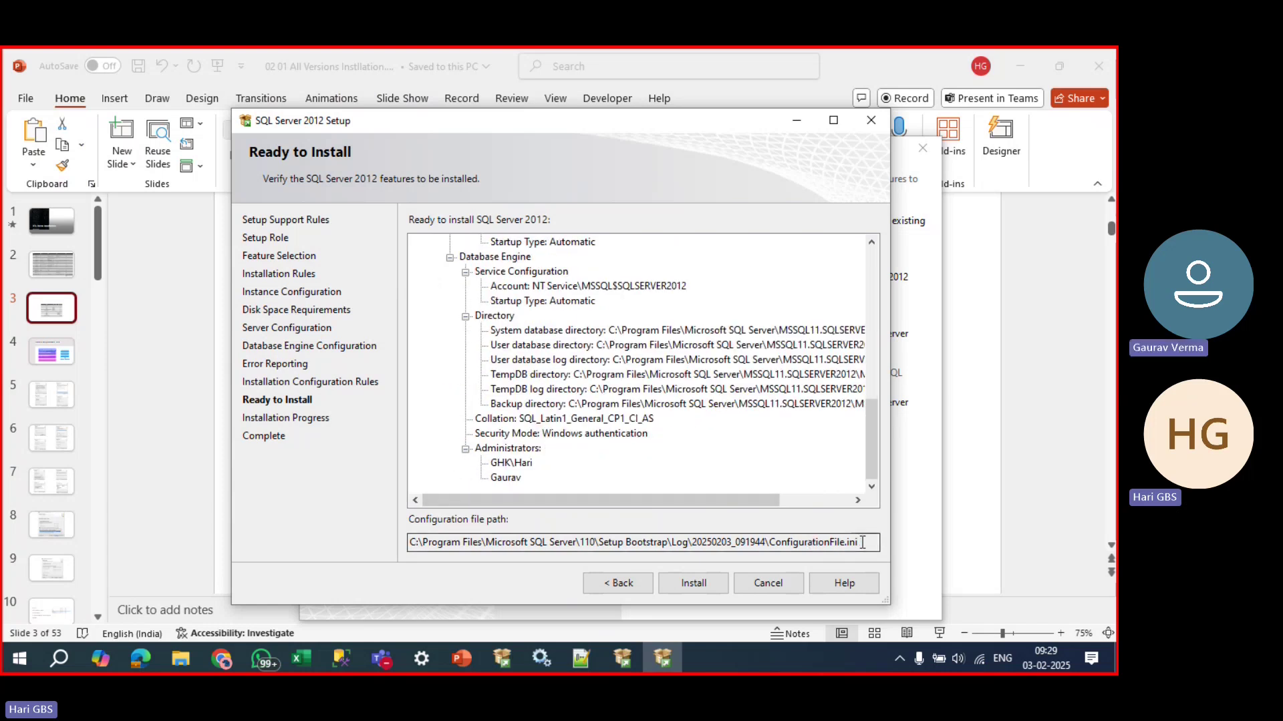
{"action": "left_click_drag", "start_coordinate": [859, 542], "coordinate": [770, 538]}
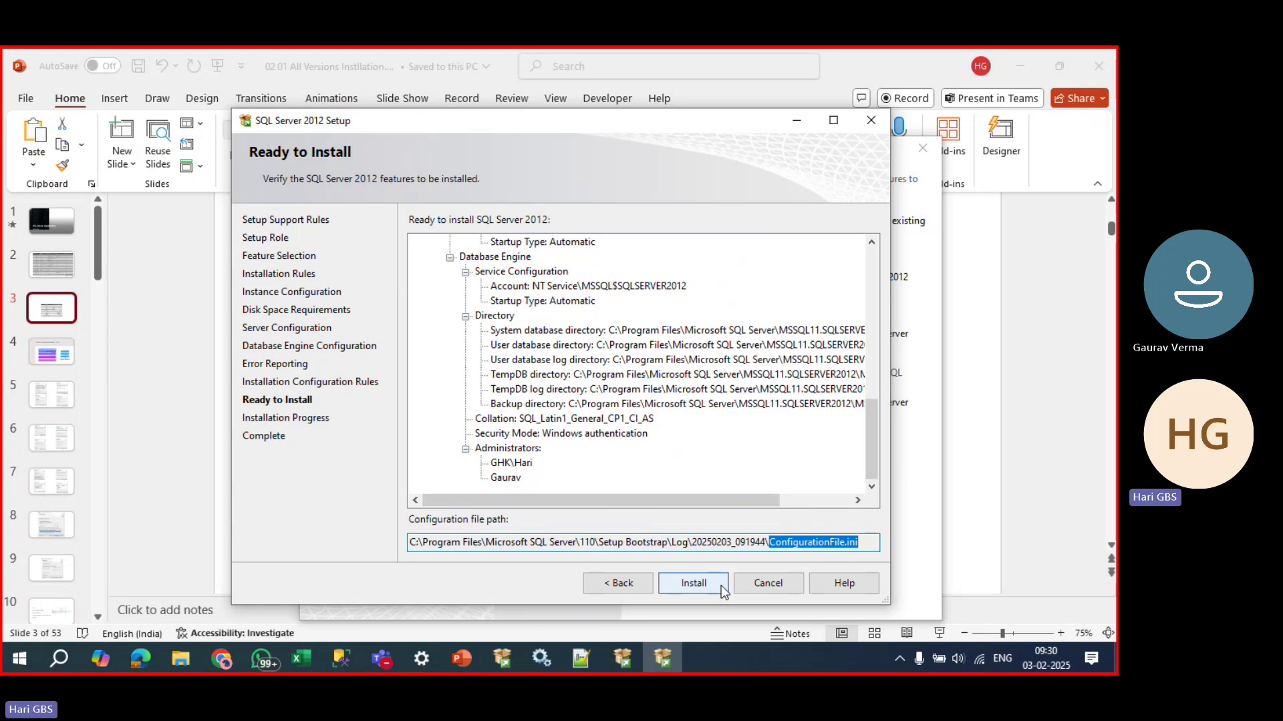
Cancel the SQL Server 2012 setup before installing and confirm quitting.
{"action": "left_click", "coordinate": [761, 591]}
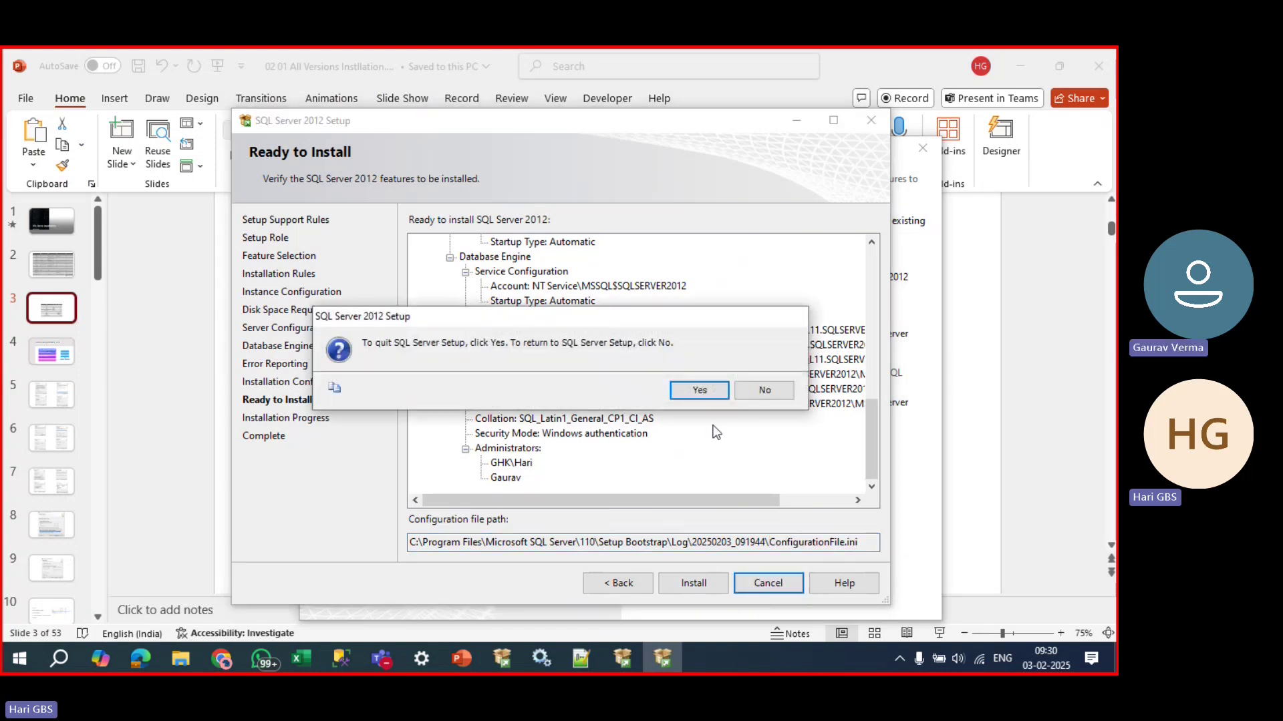
{"action": "left_click", "coordinate": [700, 391]}
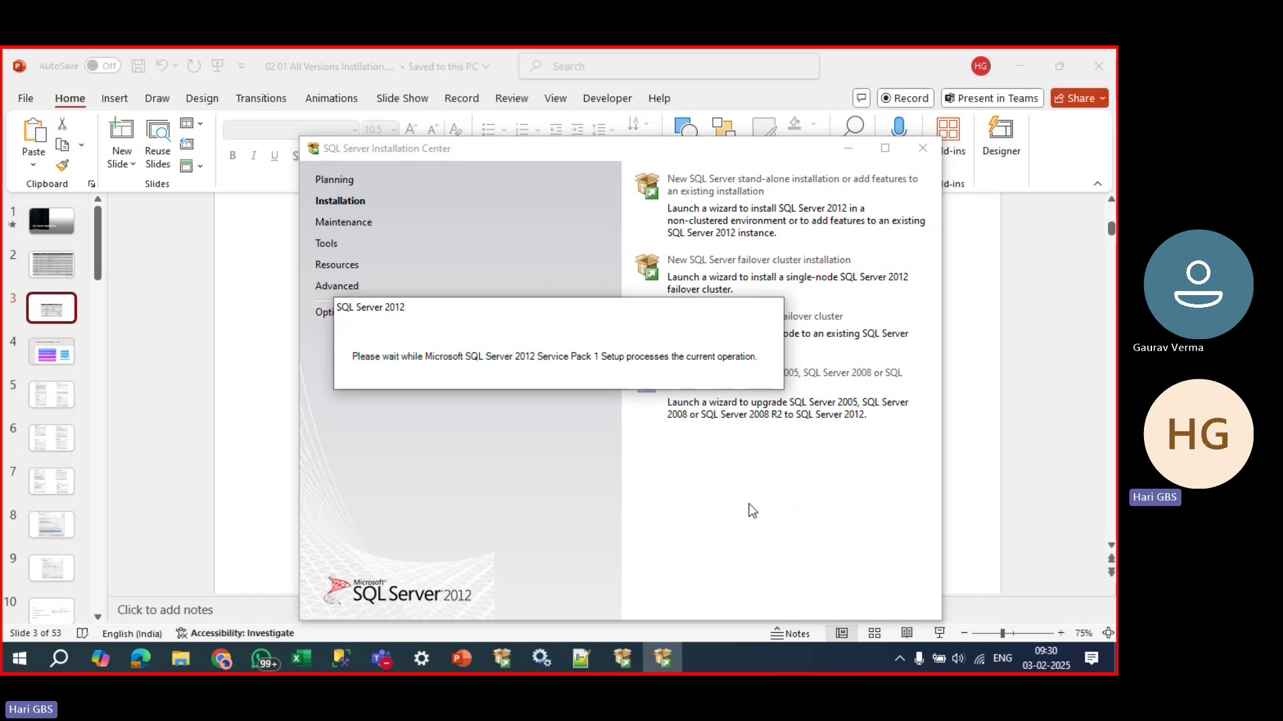
Switch to the PowerPoint deck and compare the 2012 and 2014 columns on slide 2, especially Business Intelligence Data Studio and disk space requirements.
{"action": "left_click", "coordinate": [461, 658]}
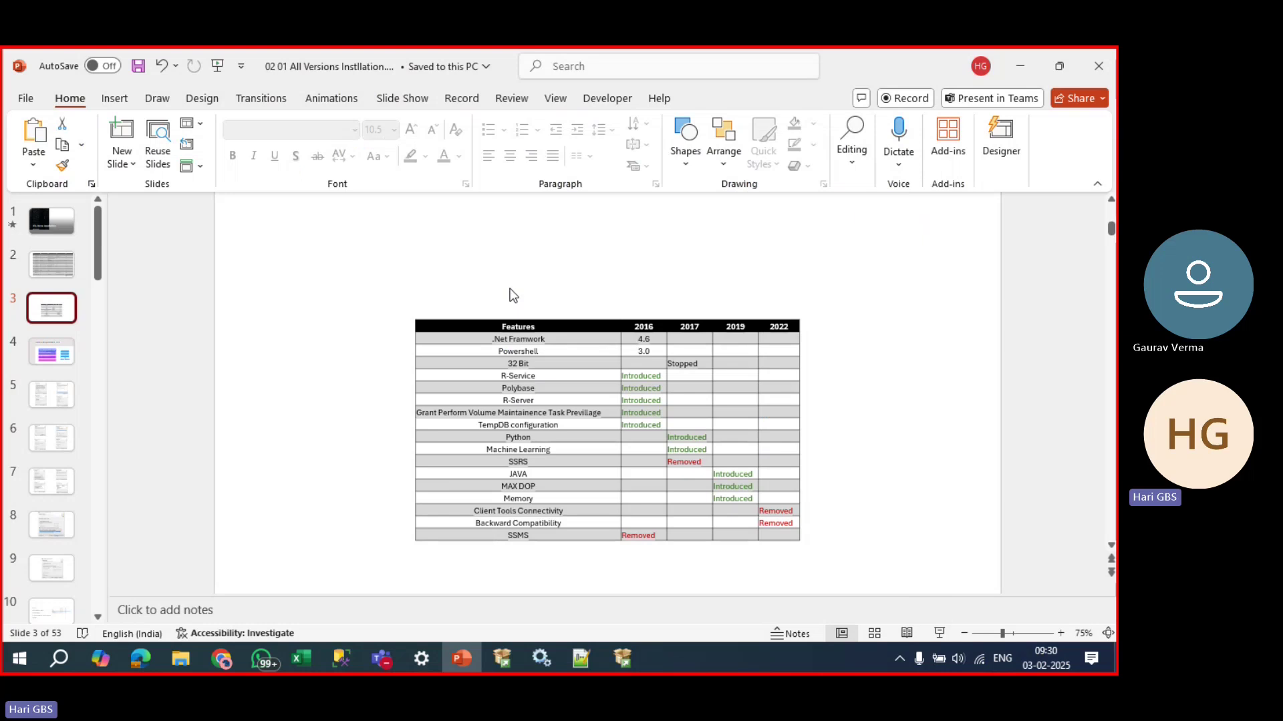
{"action": "key", "text": "Page_Up"}
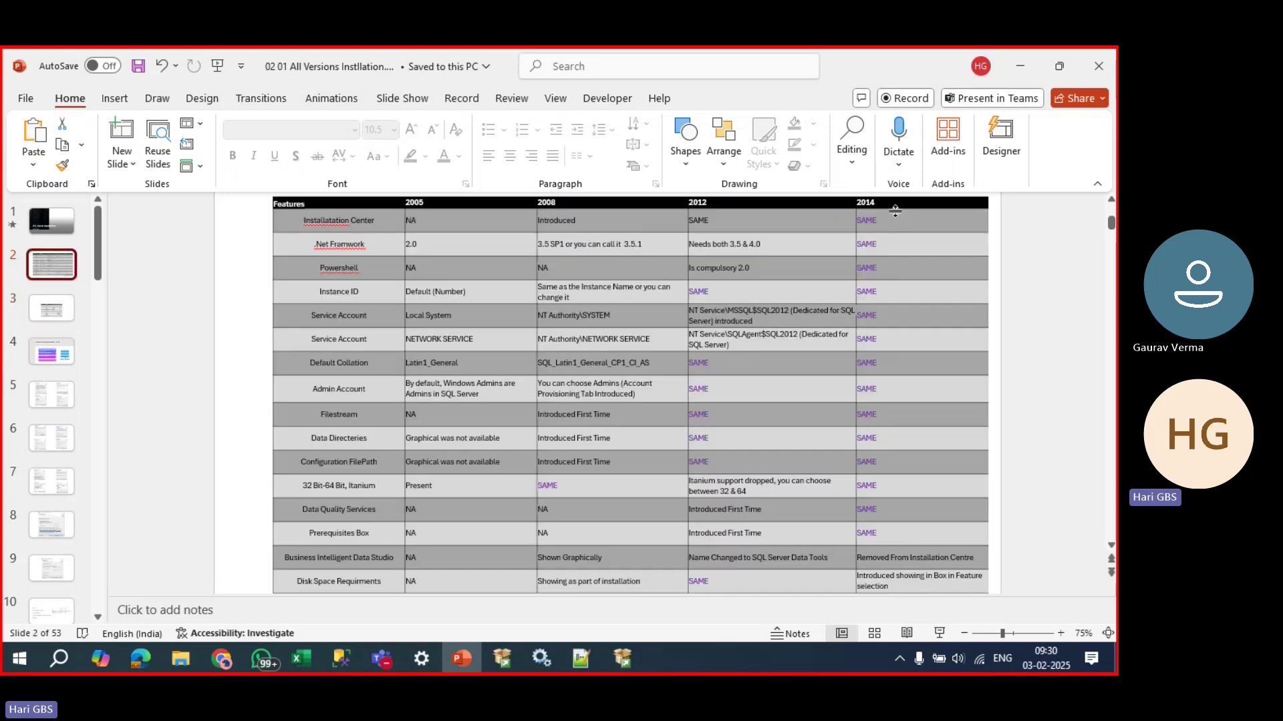
{"action": "left_click_drag", "start_coordinate": [888, 223], "coordinate": [903, 535]}
{"action": "left_click", "coordinate": [911, 558]}
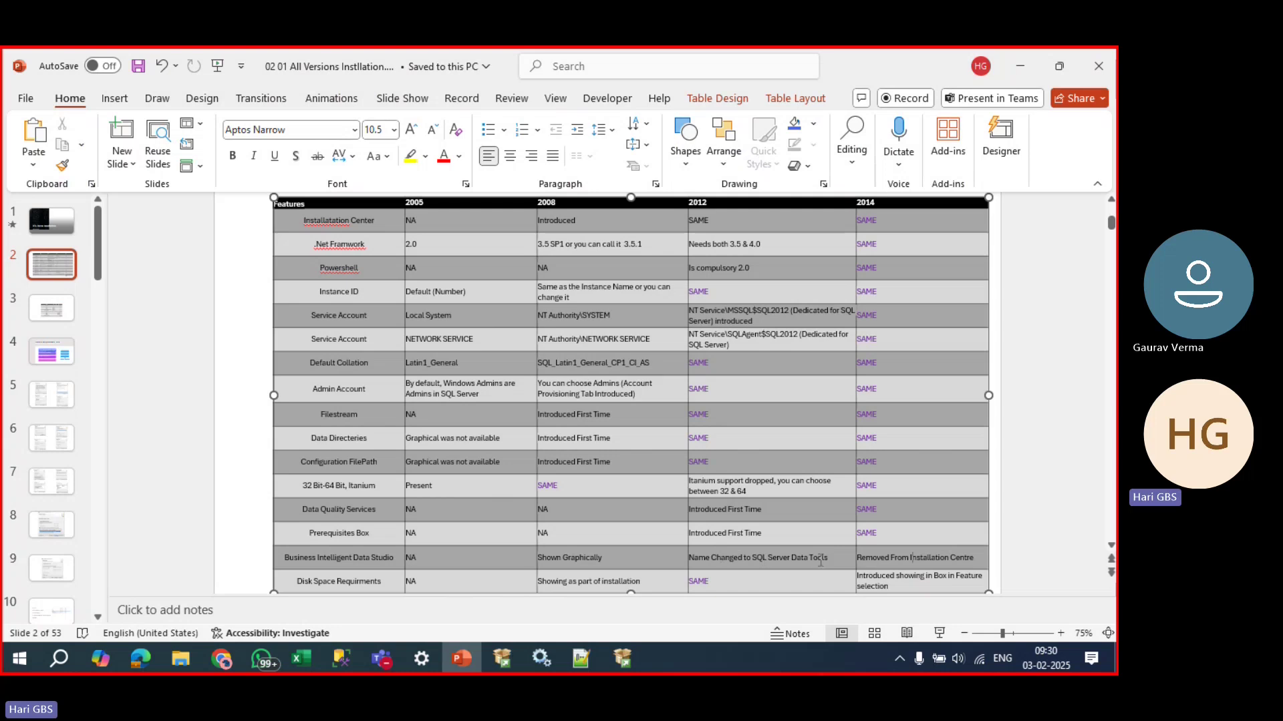
{"action": "left_click_drag", "start_coordinate": [828, 560], "coordinate": [807, 557]}
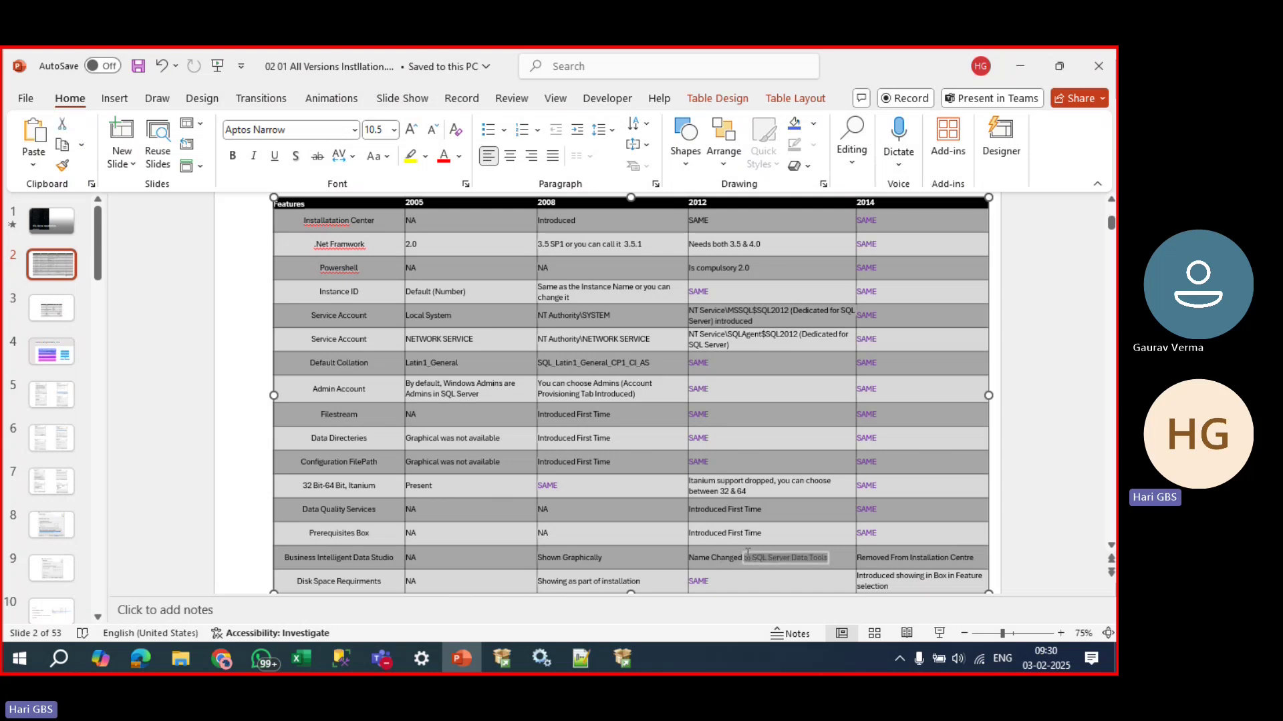
{"action": "left_click_drag", "start_coordinate": [857, 557], "coordinate": [965, 560]}
{"action": "left_click_drag", "start_coordinate": [829, 558], "coordinate": [690, 553]}
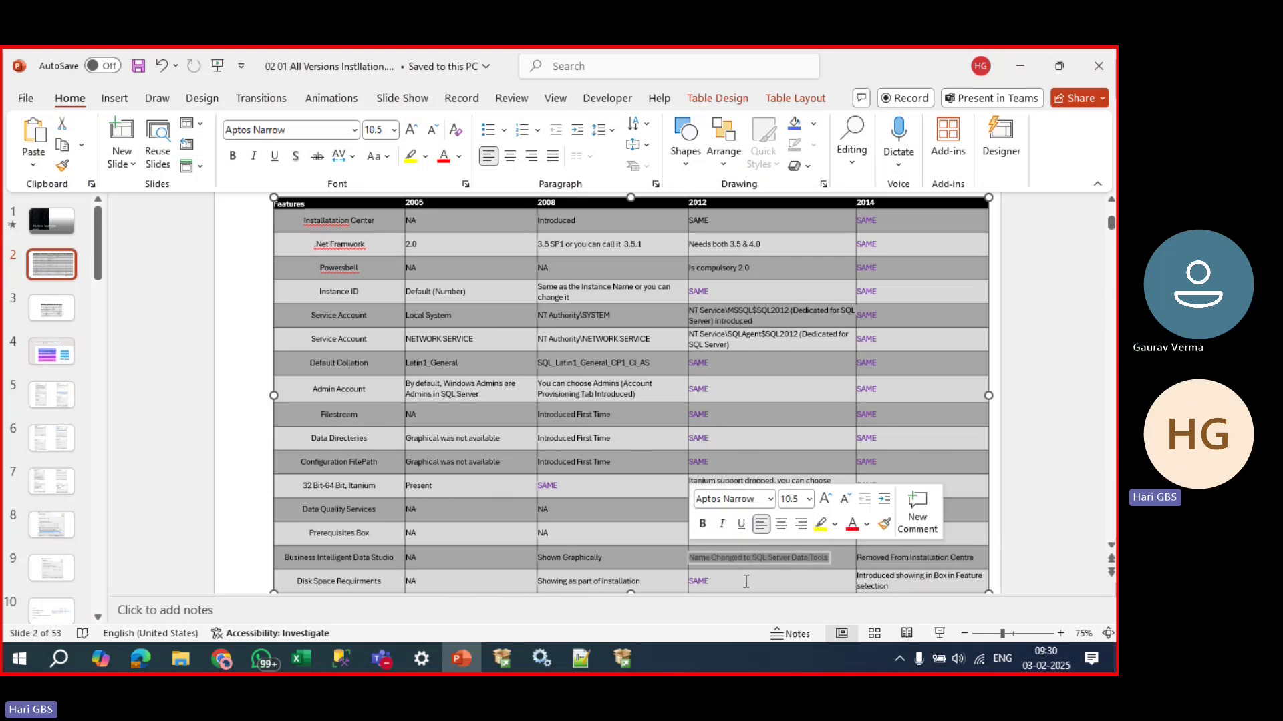
{"action": "left_click_drag", "start_coordinate": [914, 587], "coordinate": [858, 576]}
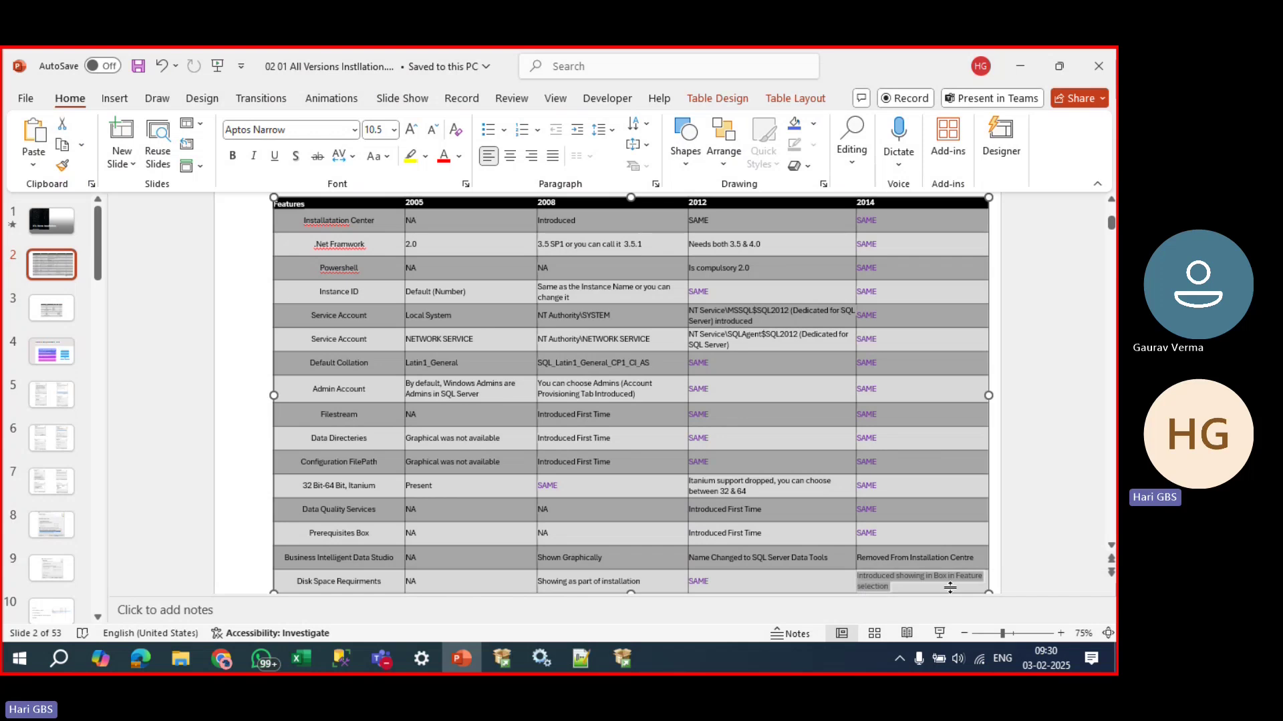
Return to the SQL Server 2012 Installation Center and close it.
{"action": "key", "text": "alt+Tab"}
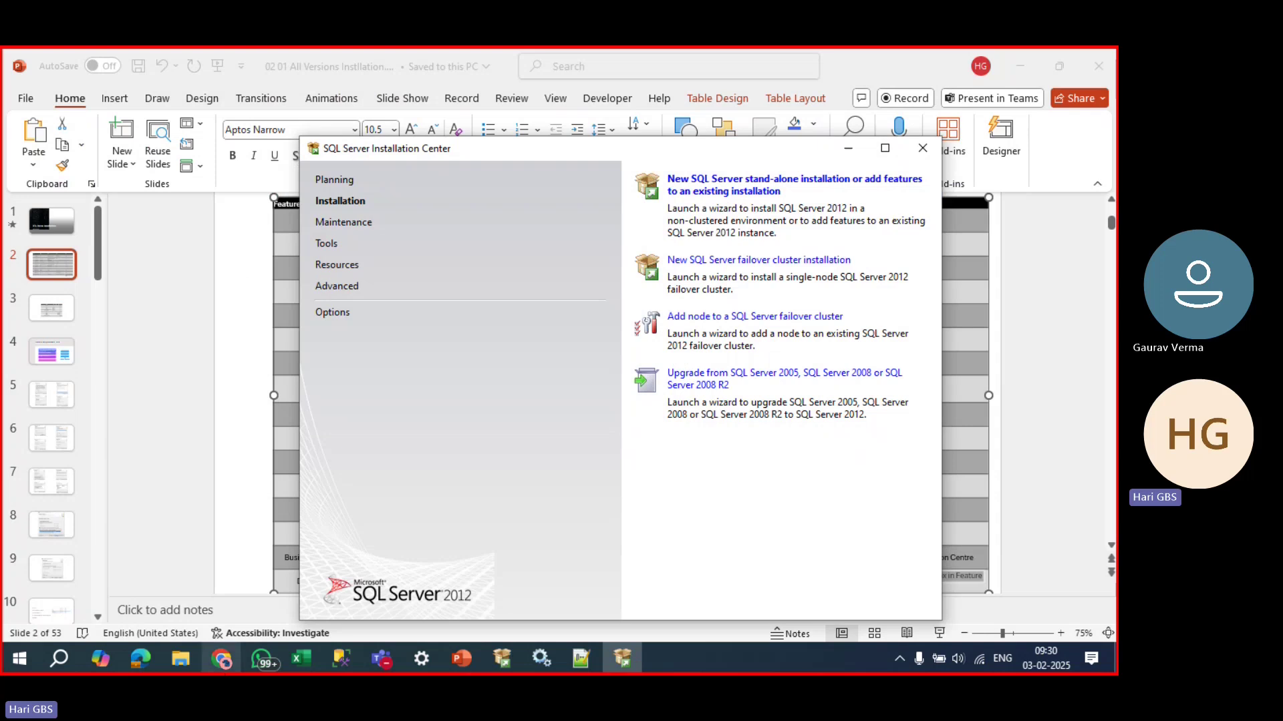
{"action": "left_click", "coordinate": [920, 152]}
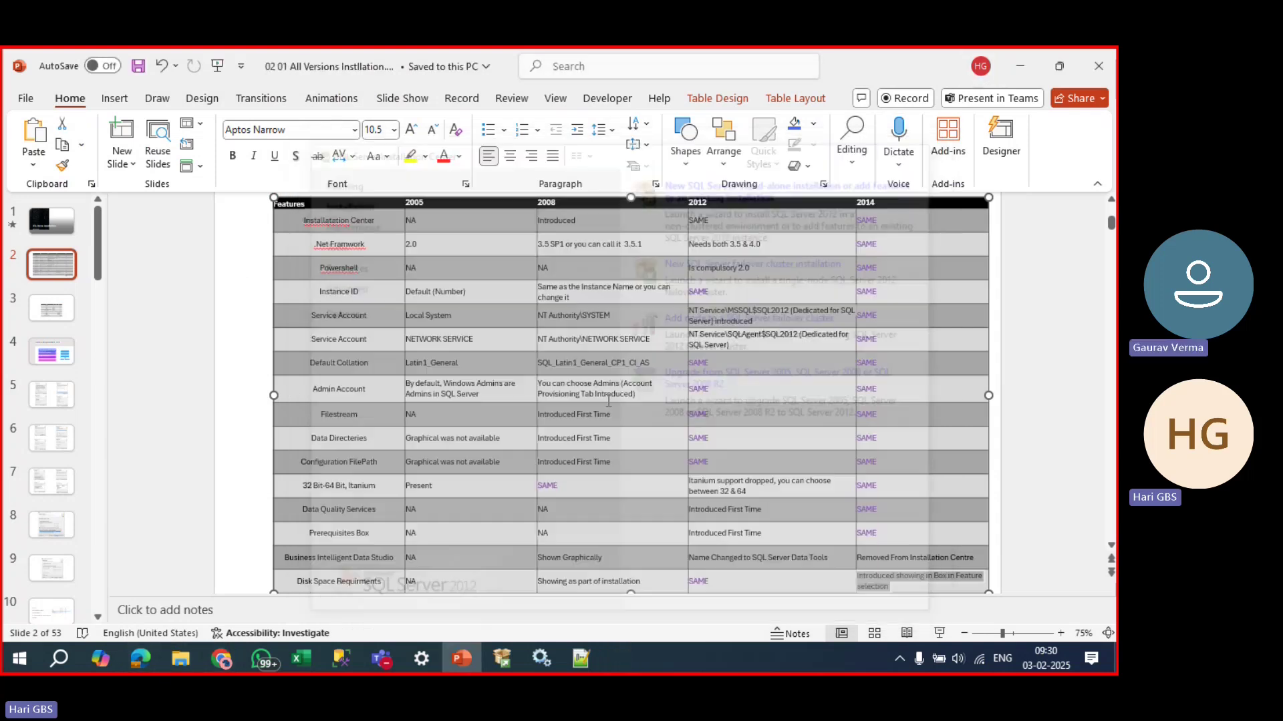
Switch to File Explorer and open the sql2016 folder in C:\Media.
{"action": "mouse_move", "coordinate": [188, 661]}
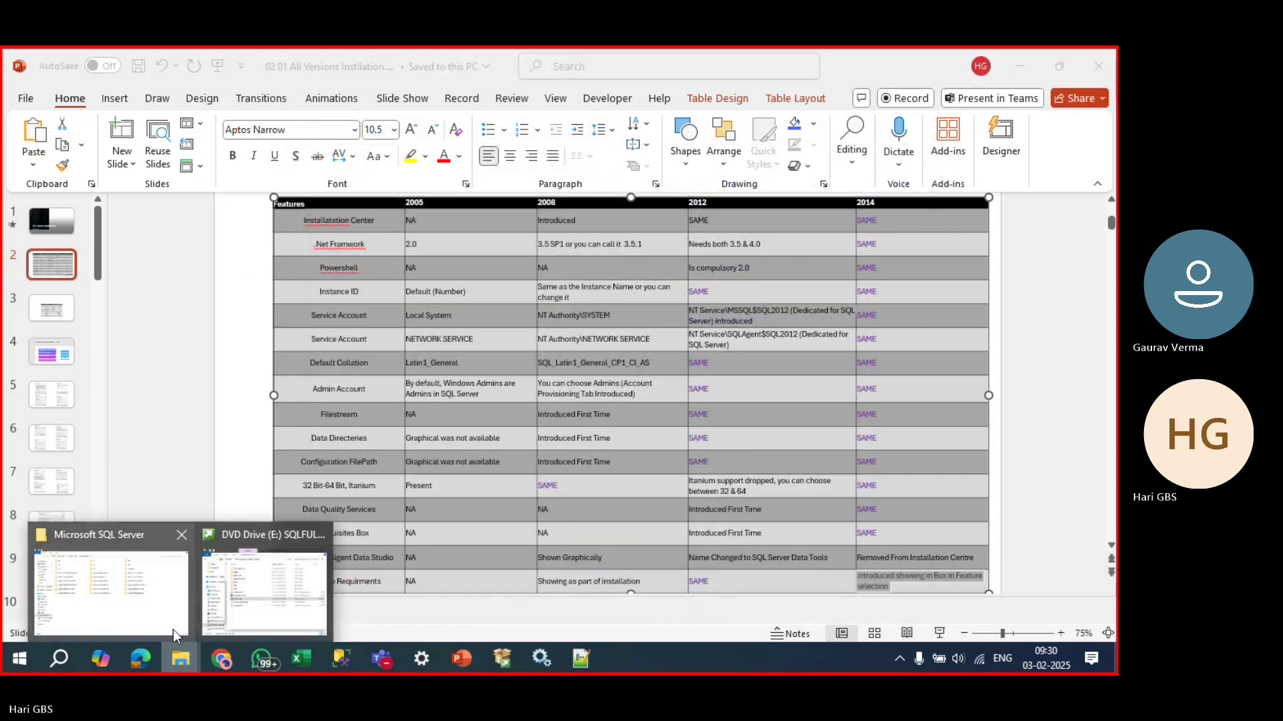
{"action": "left_click", "coordinate": [153, 616]}
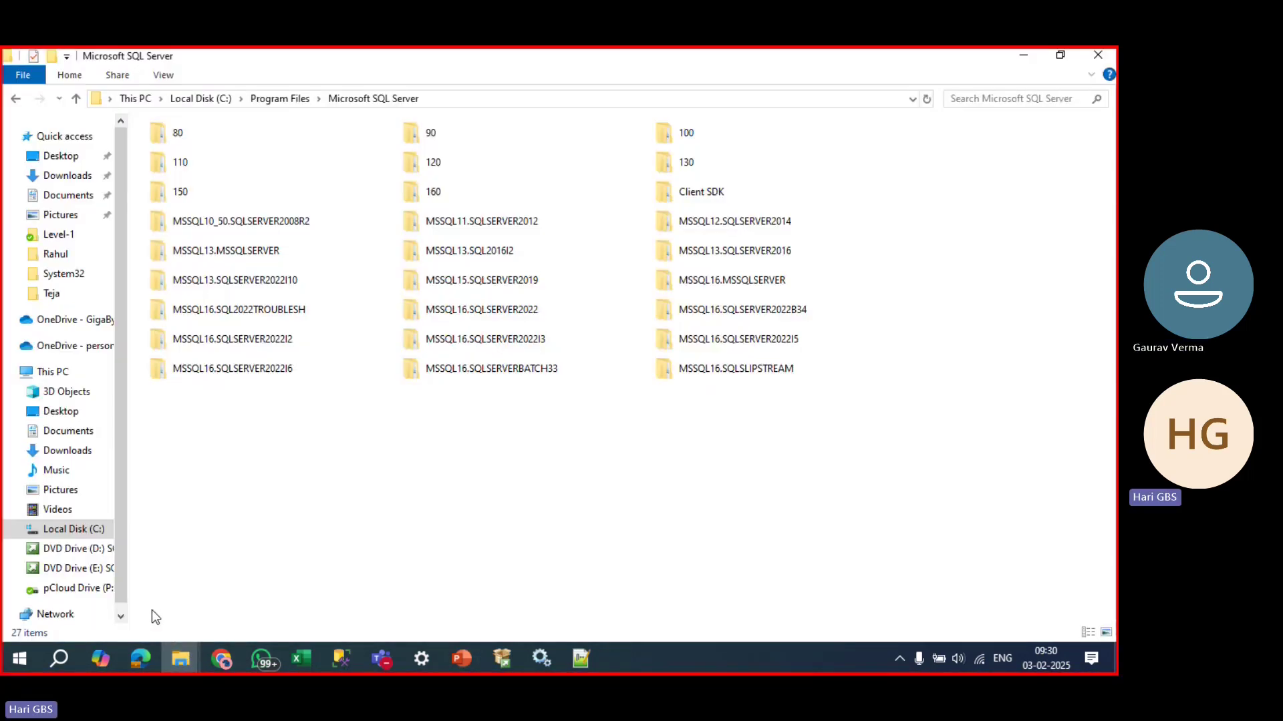
{"action": "key", "text": "alt+Tab"}
{"action": "mouse_move", "coordinate": [182, 659]}
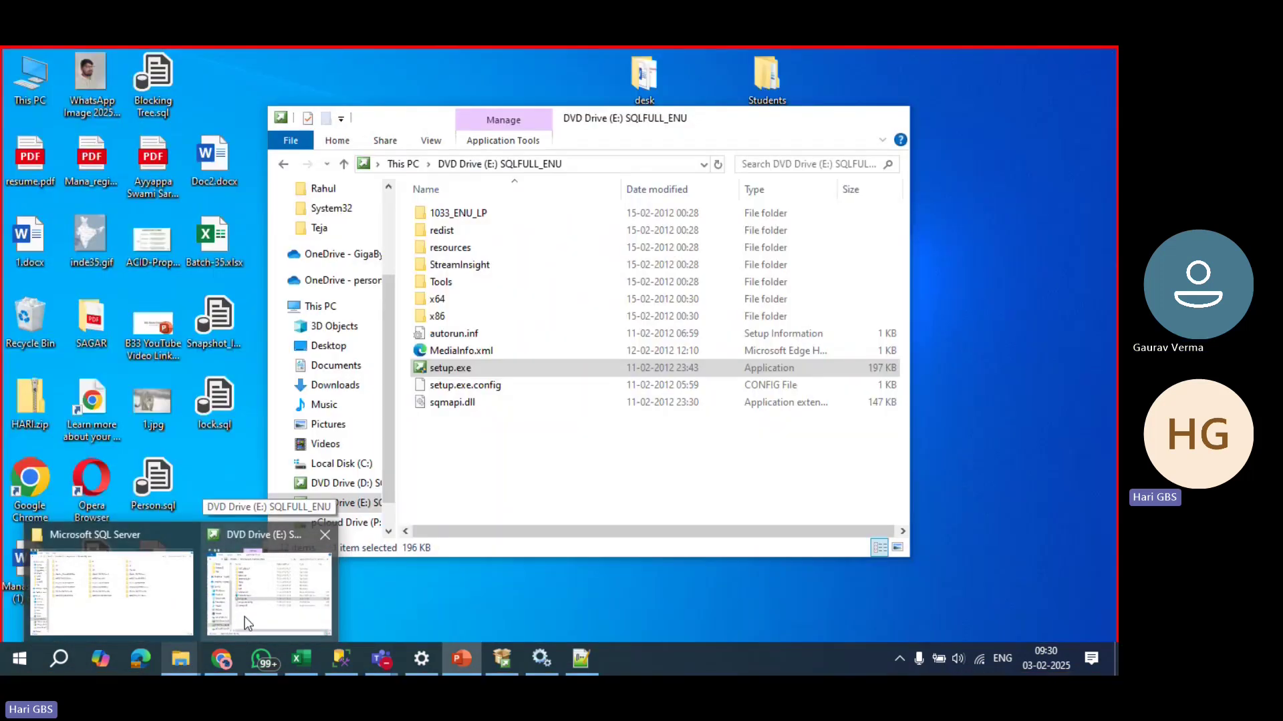
{"action": "left_click", "coordinate": [244, 615]}
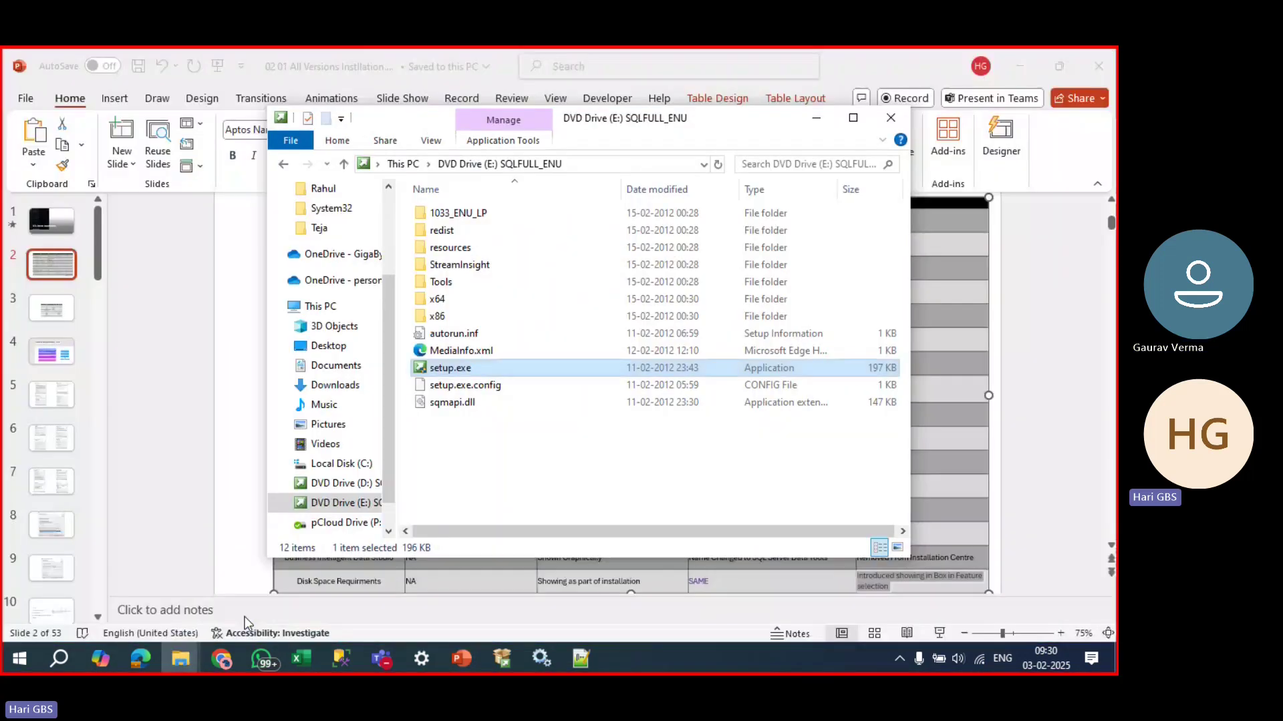
{"action": "left_click", "coordinate": [344, 463]}
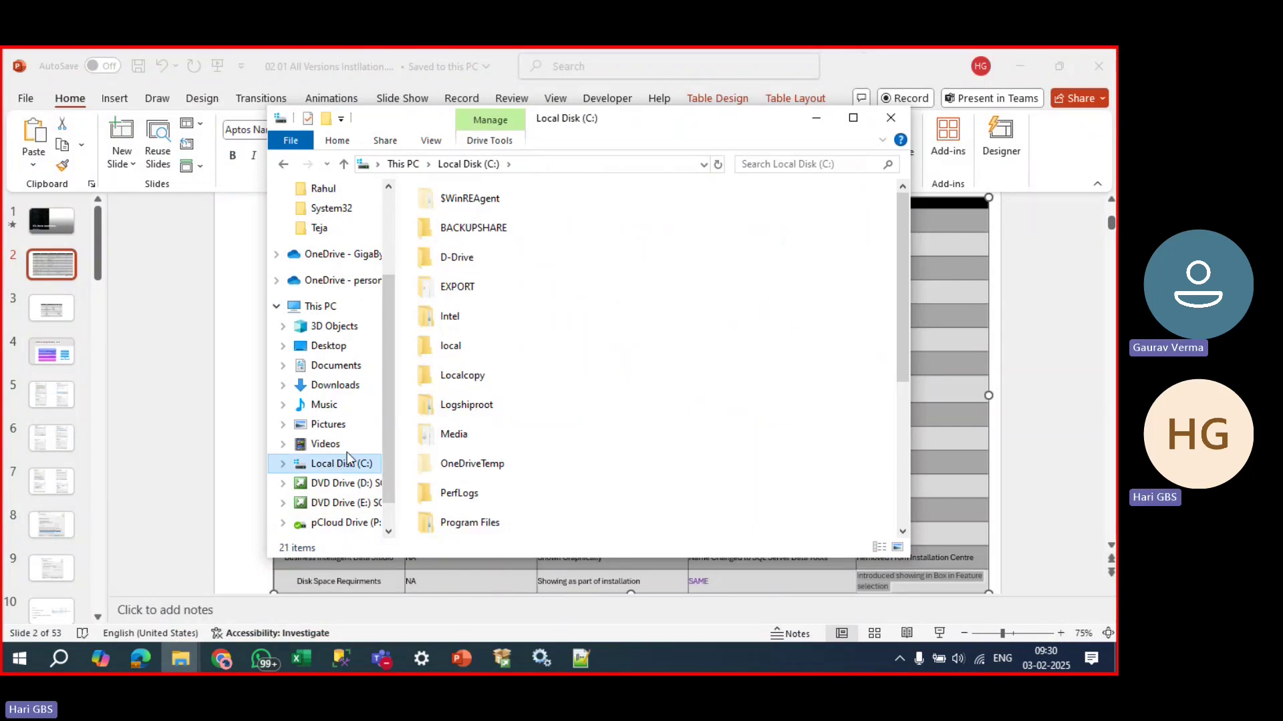
{"action": "scroll", "coordinate": [492, 397], "scroll_direction": "down", "scroll_amount": 3}
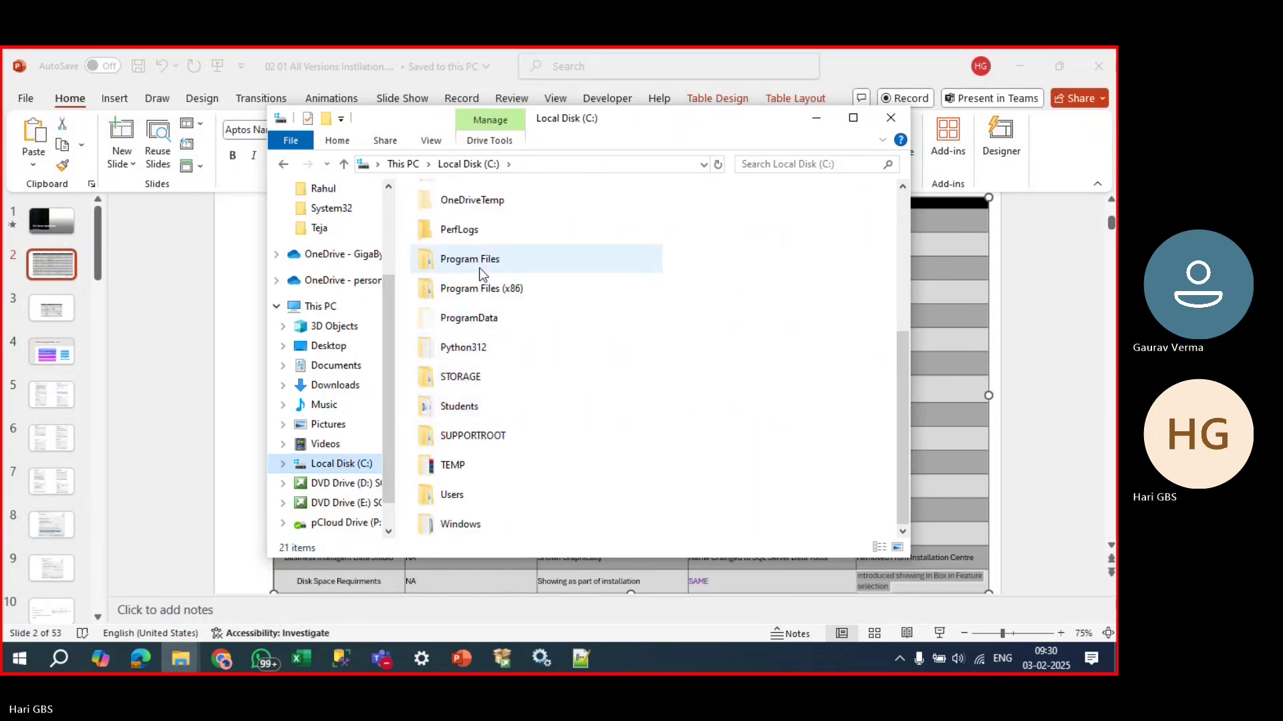
{"action": "scroll", "coordinate": [479, 267], "scroll_direction": "up", "scroll_amount": 3}
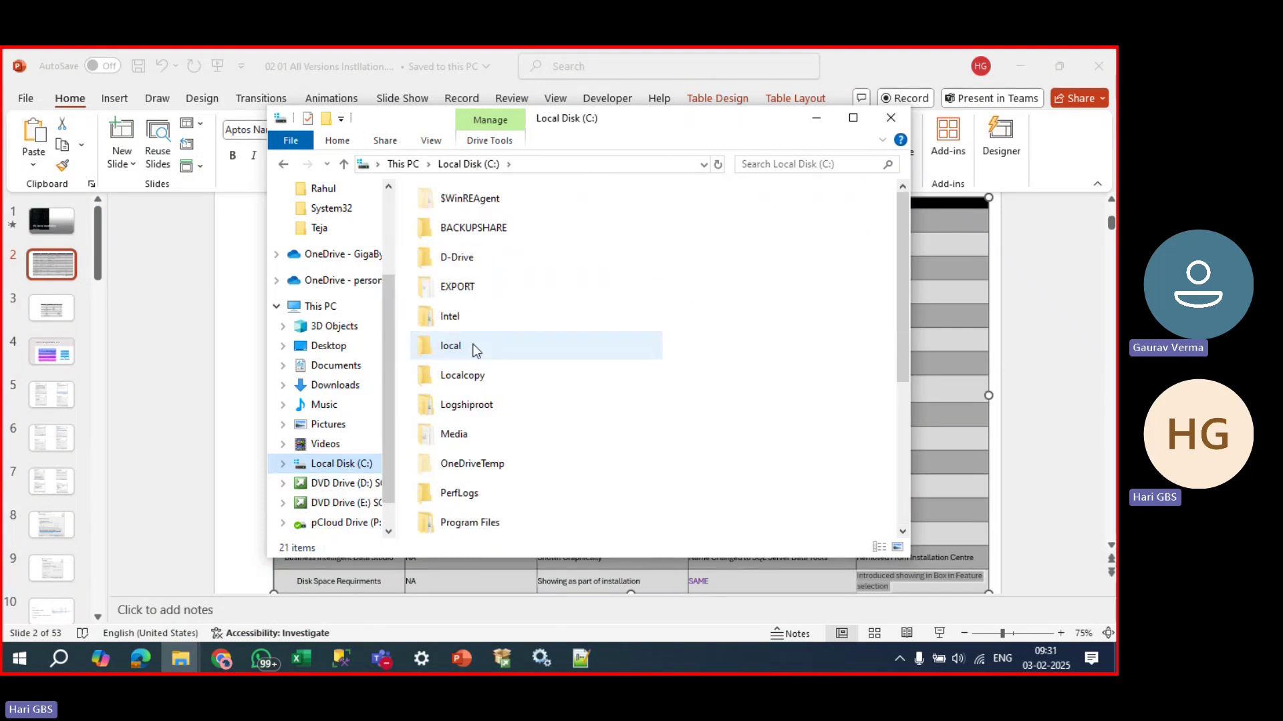
{"action": "double_click", "coordinate": [479, 447]}
{"action": "left_click", "coordinate": [467, 319]}
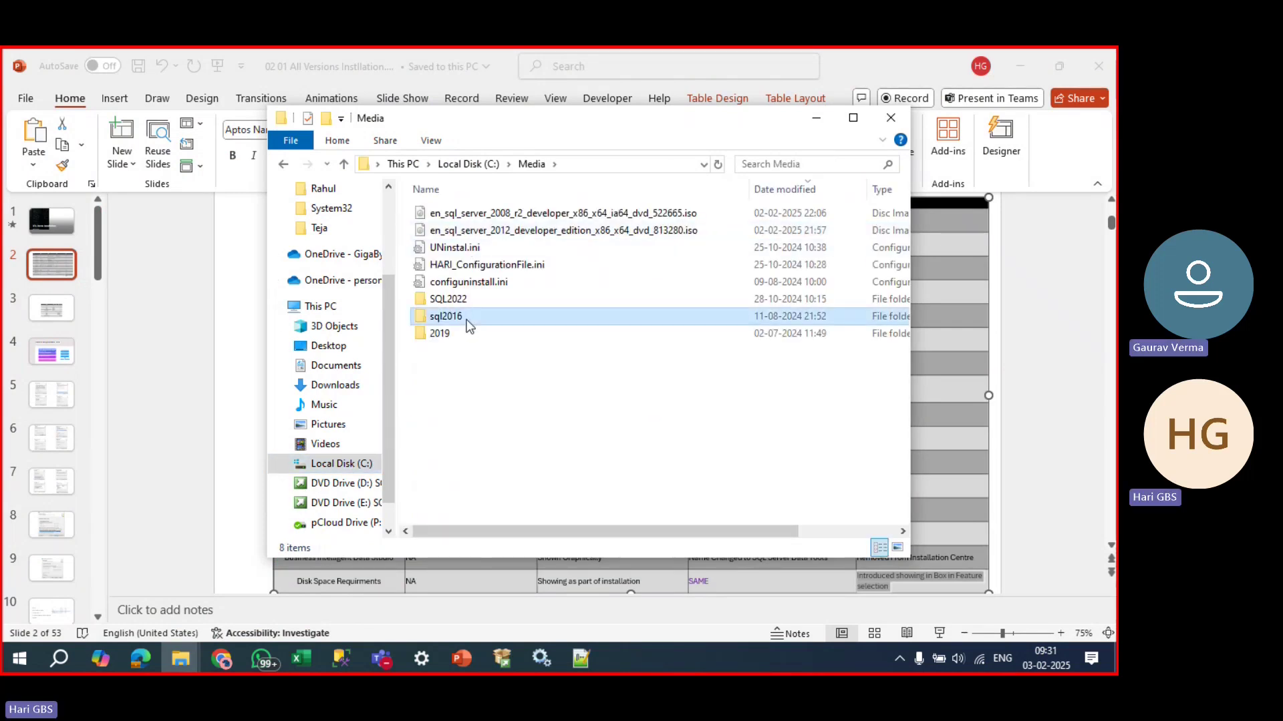
{"action": "double_click", "coordinate": [468, 318]}
Launch setup.exe from the sql2016 folder to open the SQL Server 2016 Installation Center.
{"action": "double_click", "coordinate": [435, 351]}
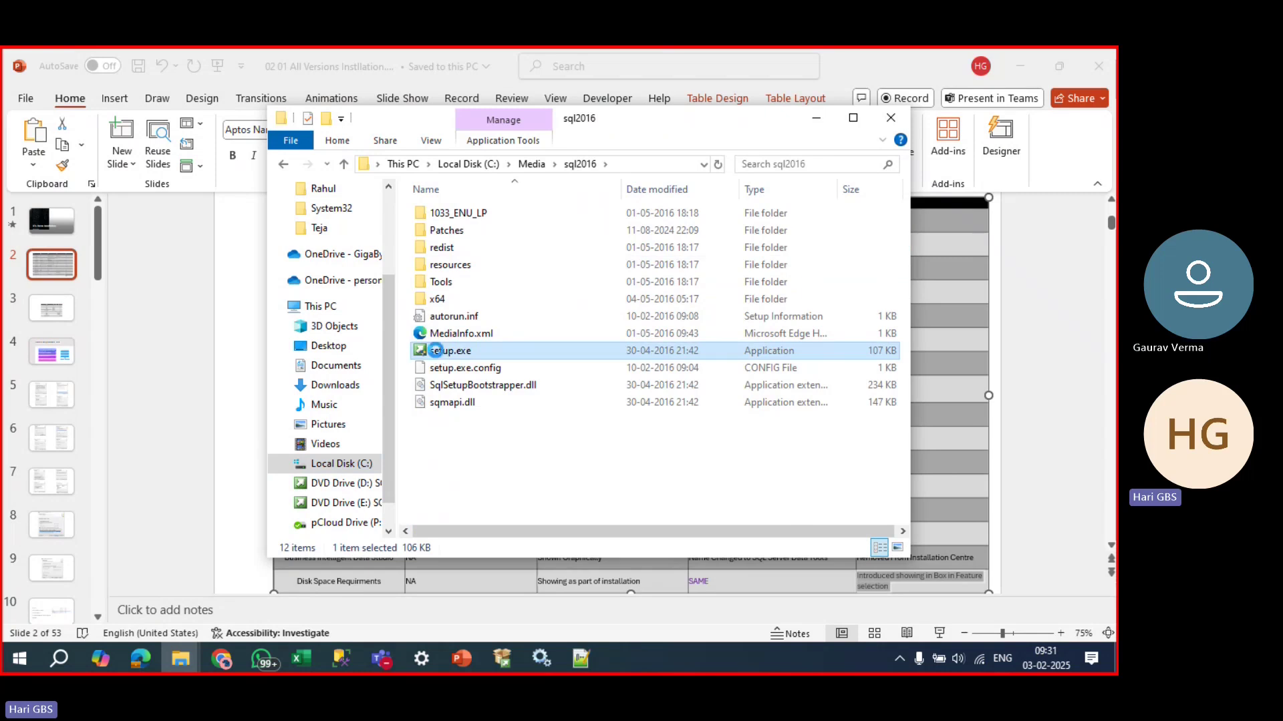
{"action": "right_click", "coordinate": [438, 353]}
{"action": "left_click", "coordinate": [475, 81]}
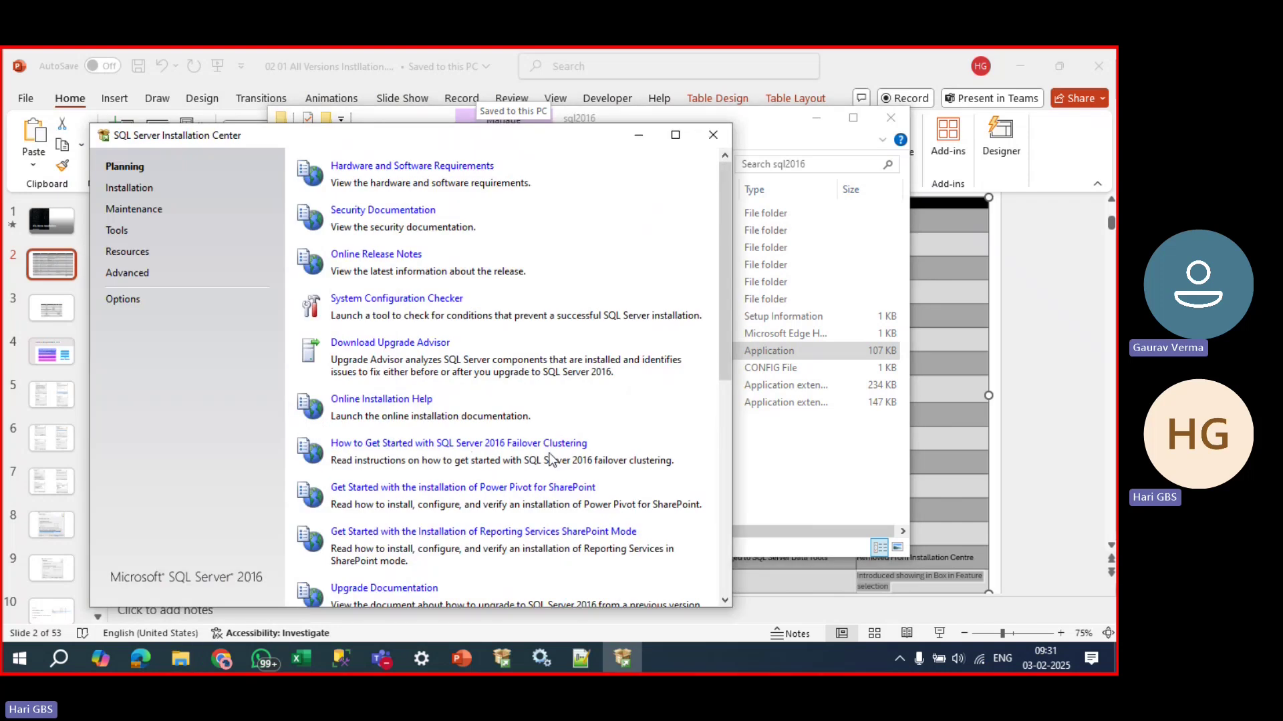
Start a new SQL Server 2016 stand-alone installation from the Installation Center.
{"action": "left_click_drag", "start_coordinate": [536, 148], "coordinate": [604, 142]}
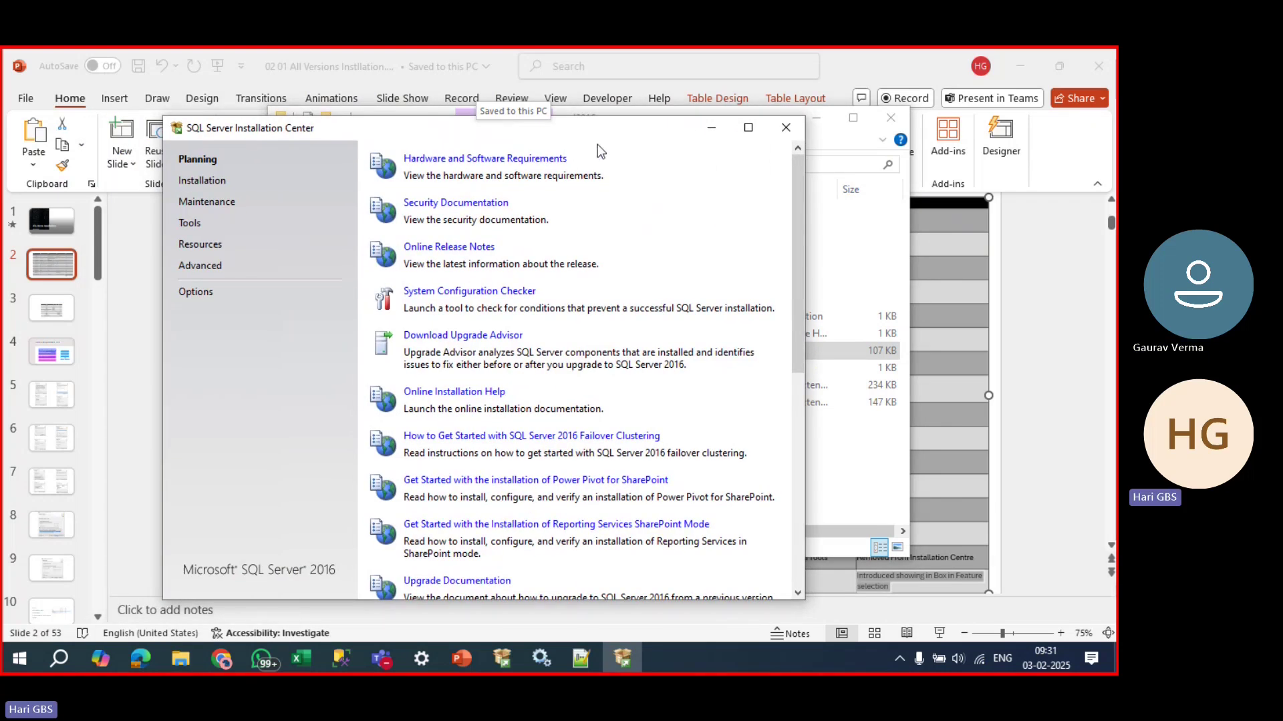
{"action": "left_click", "coordinate": [213, 180]}
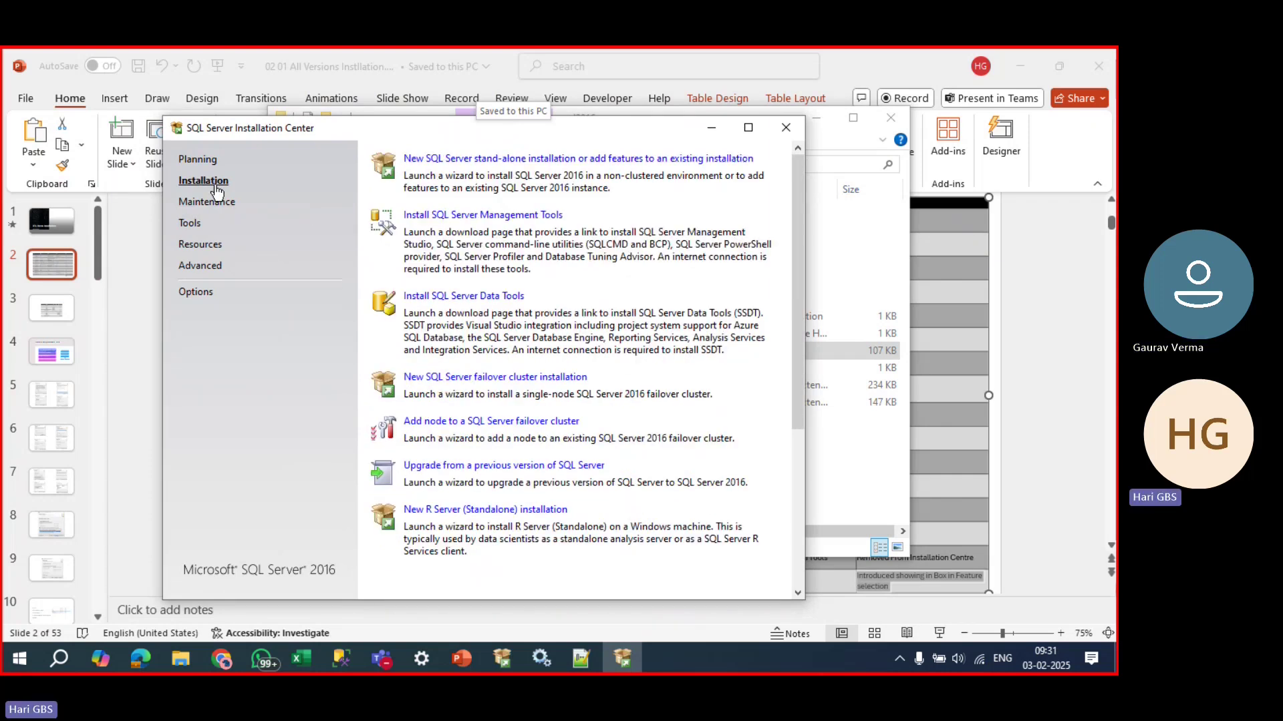
{"action": "left_click", "coordinate": [443, 162]}
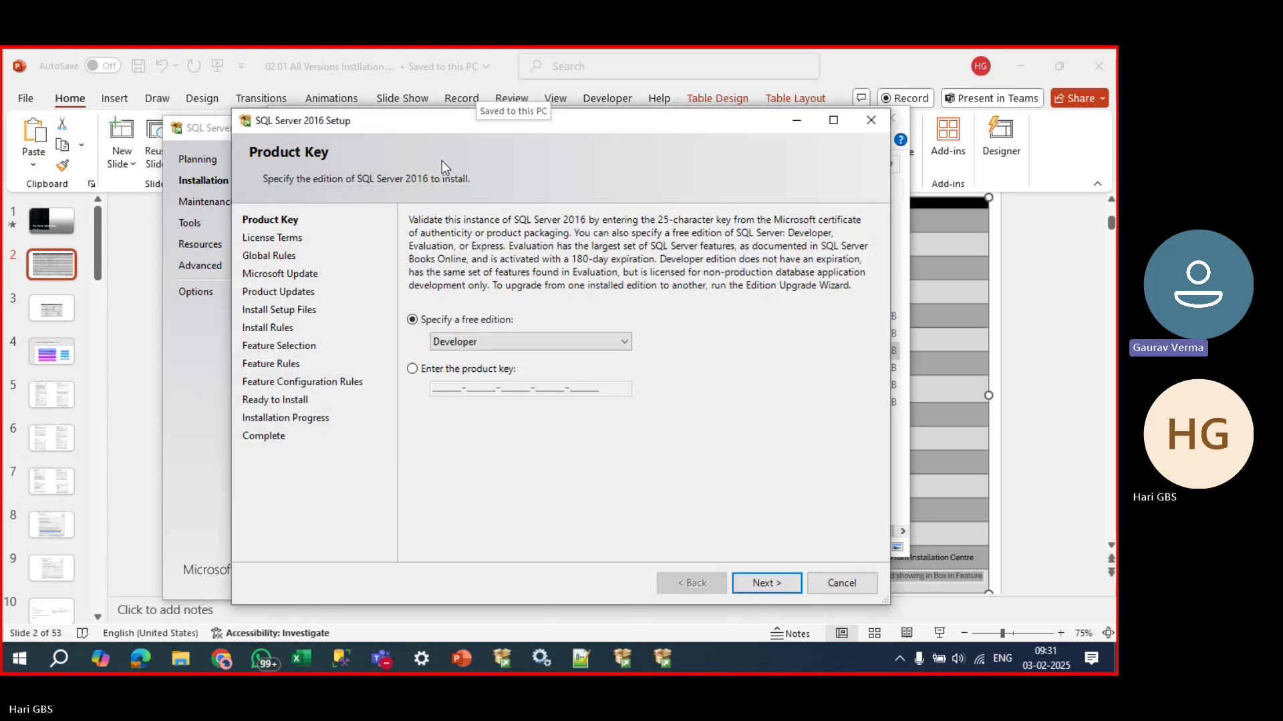
Check the available free editions and keep Developer as the edition to install.
{"action": "left_click", "coordinate": [527, 343]}
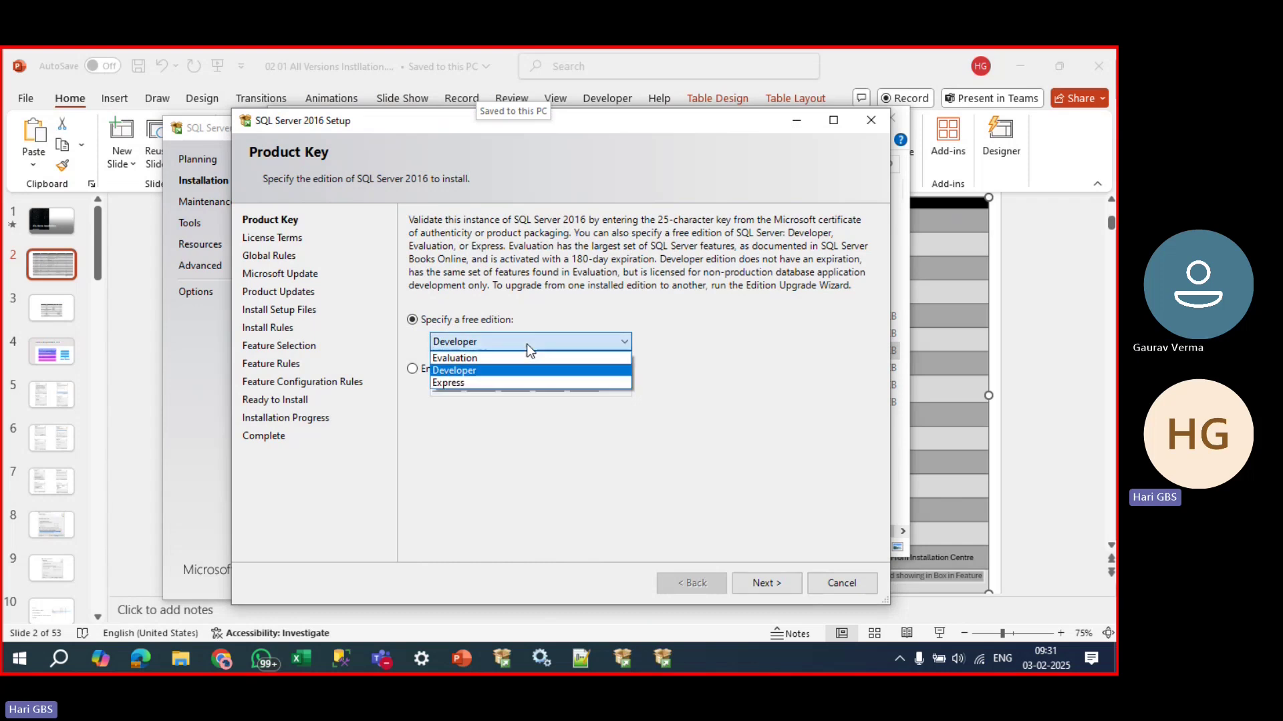
{"action": "left_click", "coordinate": [528, 343]}
{"action": "left_click", "coordinate": [528, 343]}
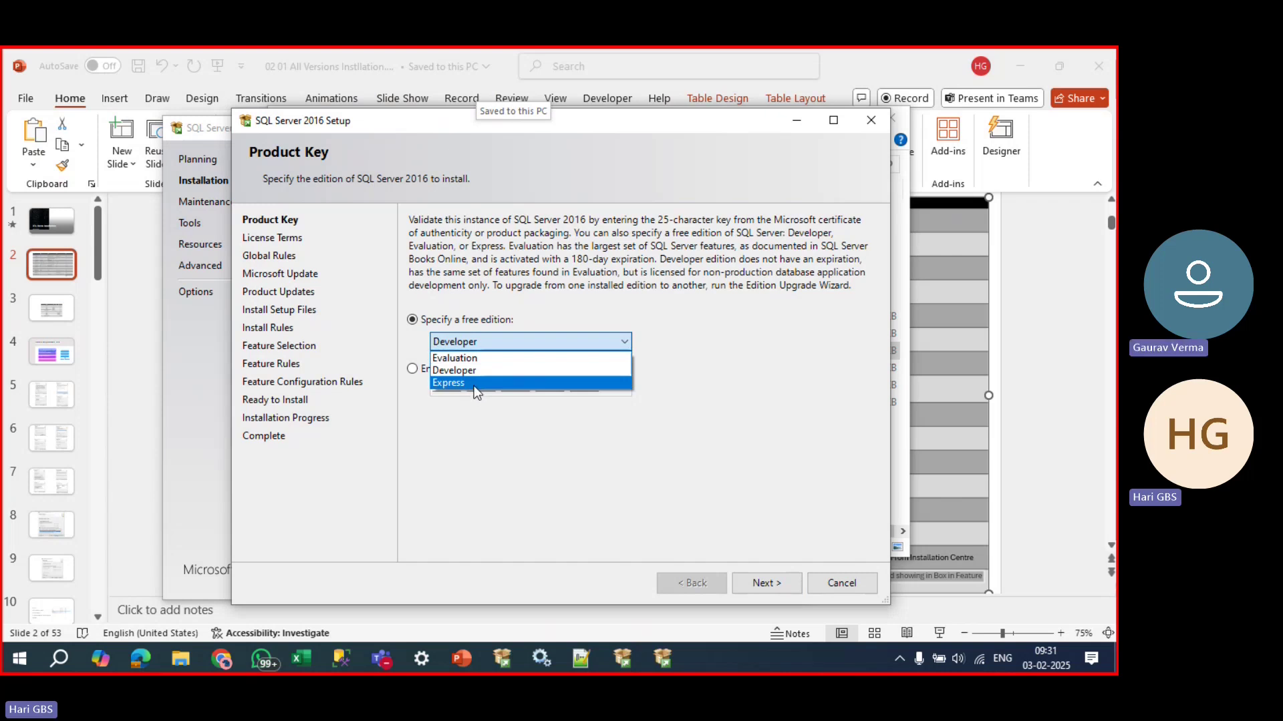
{"action": "left_click", "coordinate": [478, 368]}
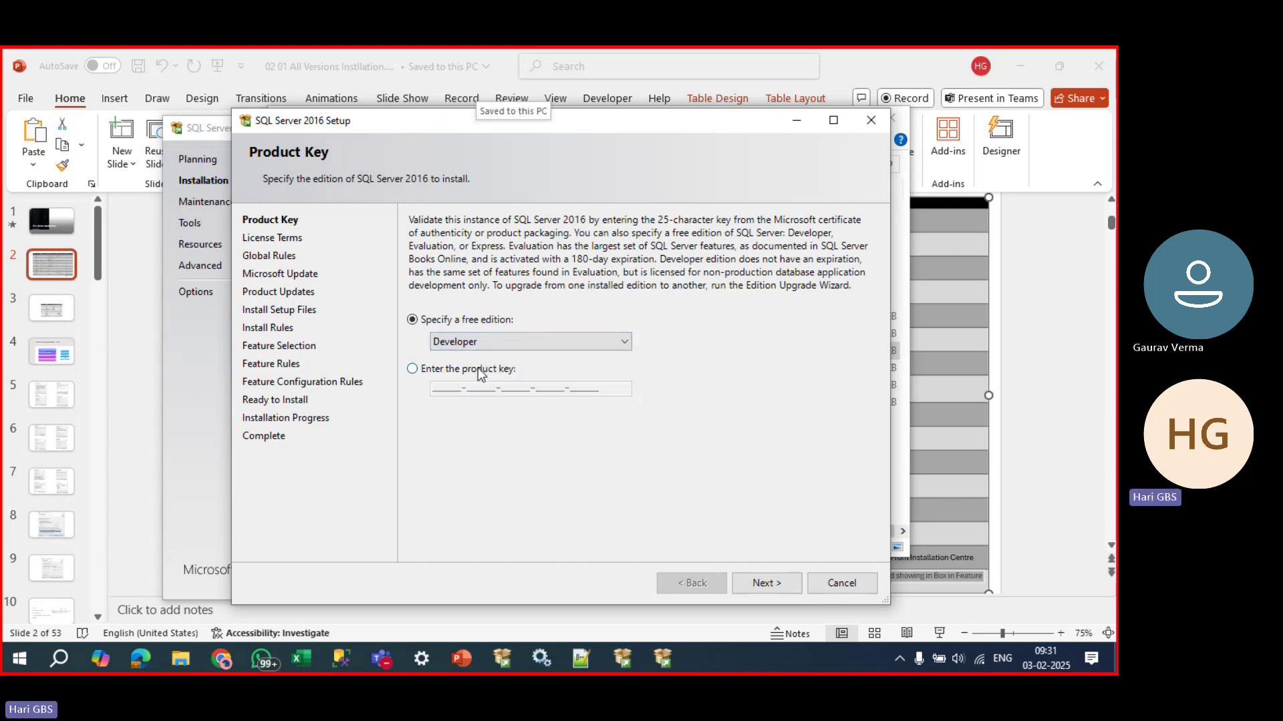
Check the product key entry option on the Product Key page and return to the free Developer edition.
{"action": "left_click", "coordinate": [755, 582]}
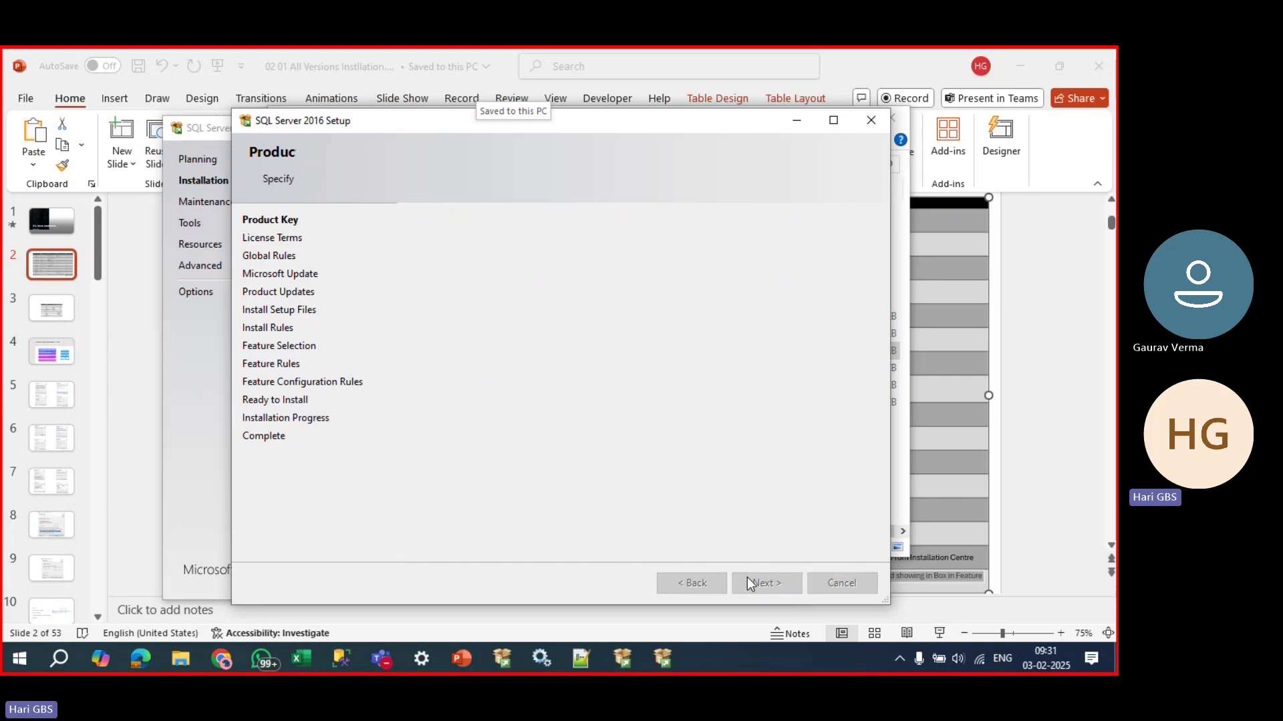
{"action": "left_click", "coordinate": [710, 583]}
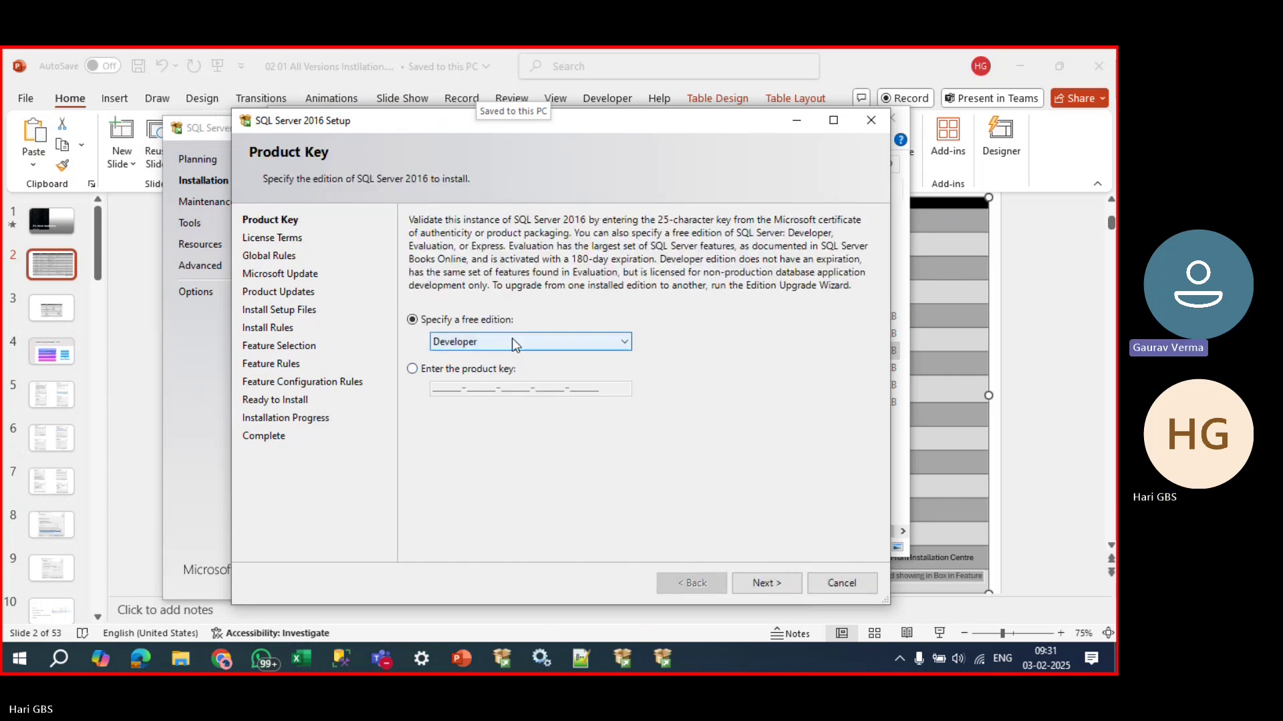
{"action": "left_click", "coordinate": [503, 368]}
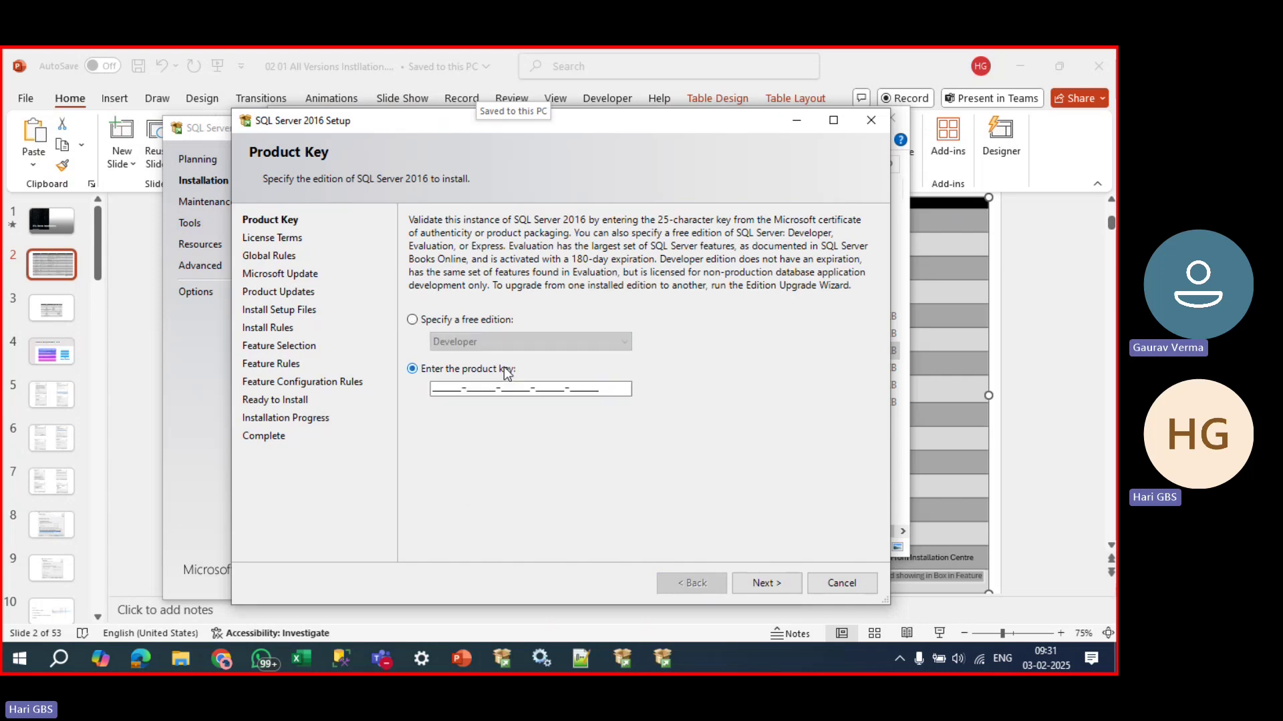
{"action": "mouse_move", "coordinate": [452, 392]}
{"action": "left_mouse_down"}
{"action": "mouse_move", "coordinate": [639, 392]}
{"action": "mouse_move", "coordinate": [438, 404]}
{"action": "left_mouse_up"}
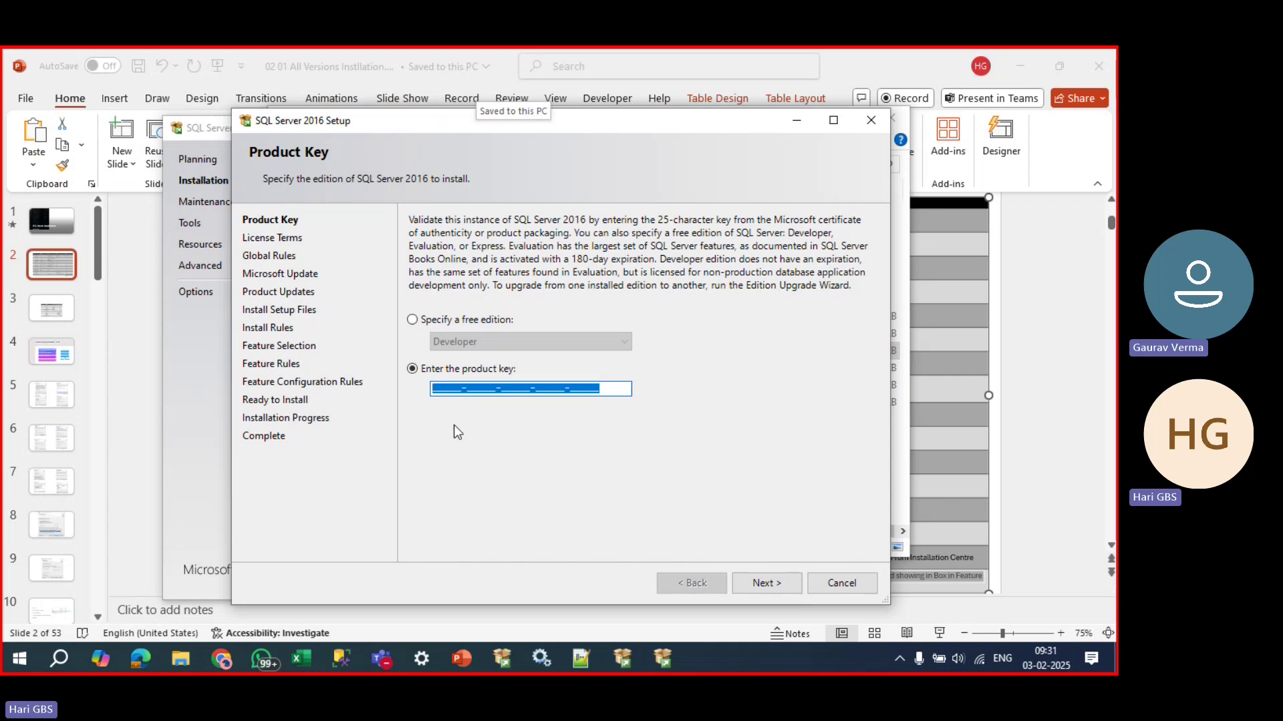
{"action": "left_click", "coordinate": [602, 388]}
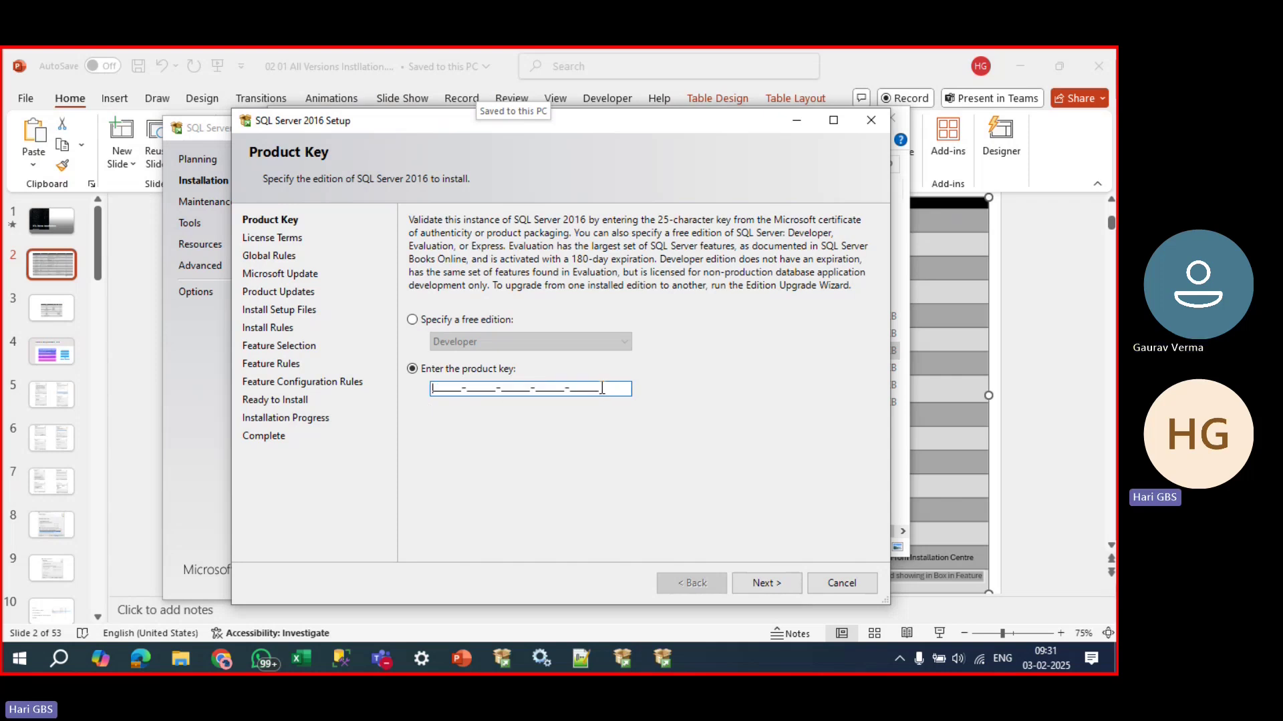
{"action": "left_click", "coordinate": [442, 319]}
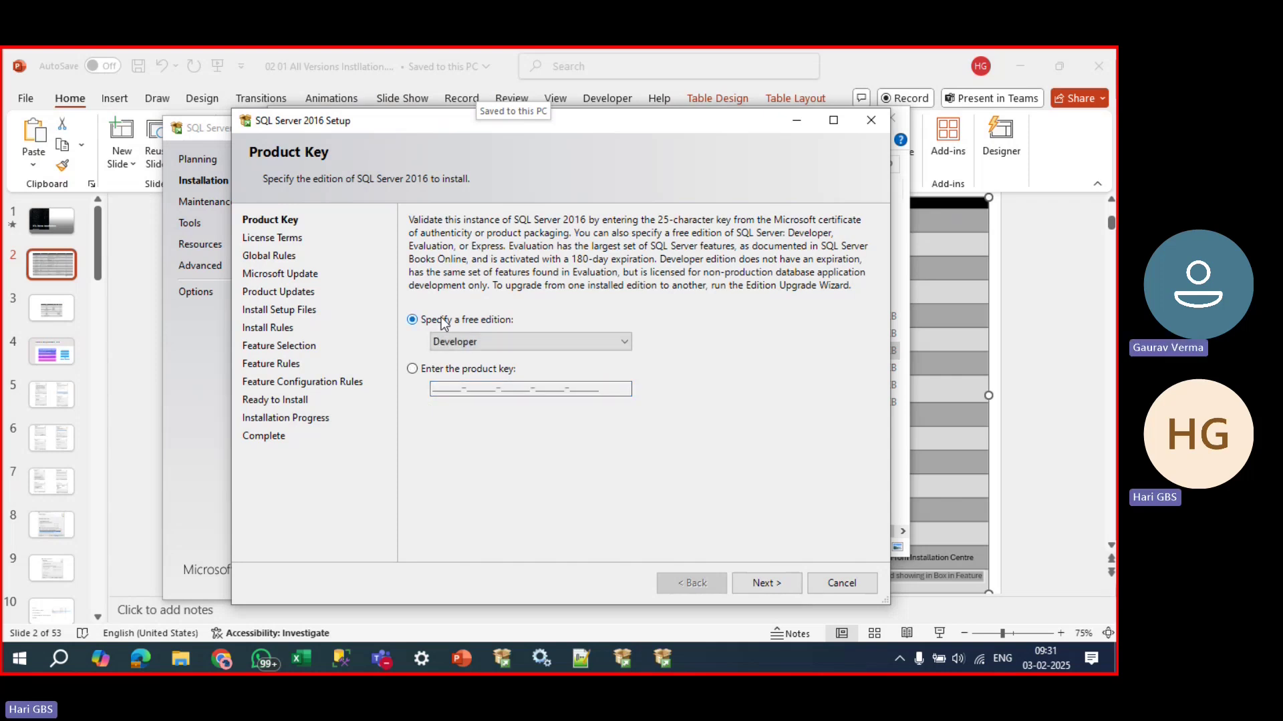
Accept the license terms, skip Microsoft Update checks, and continue with SQL Server product updates included to install the setup files.
{"action": "left_click", "coordinate": [775, 582]}
{"action": "left_click", "coordinate": [471, 491]}
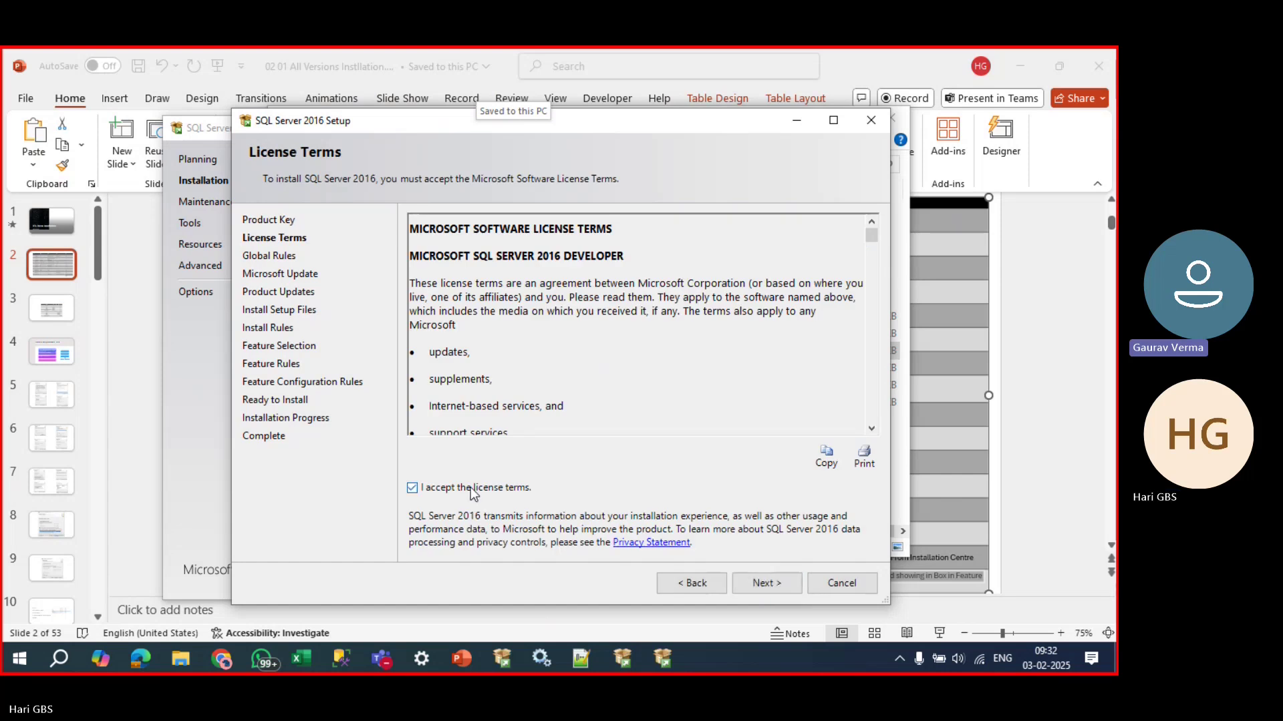
{"action": "left_click", "coordinate": [767, 587]}
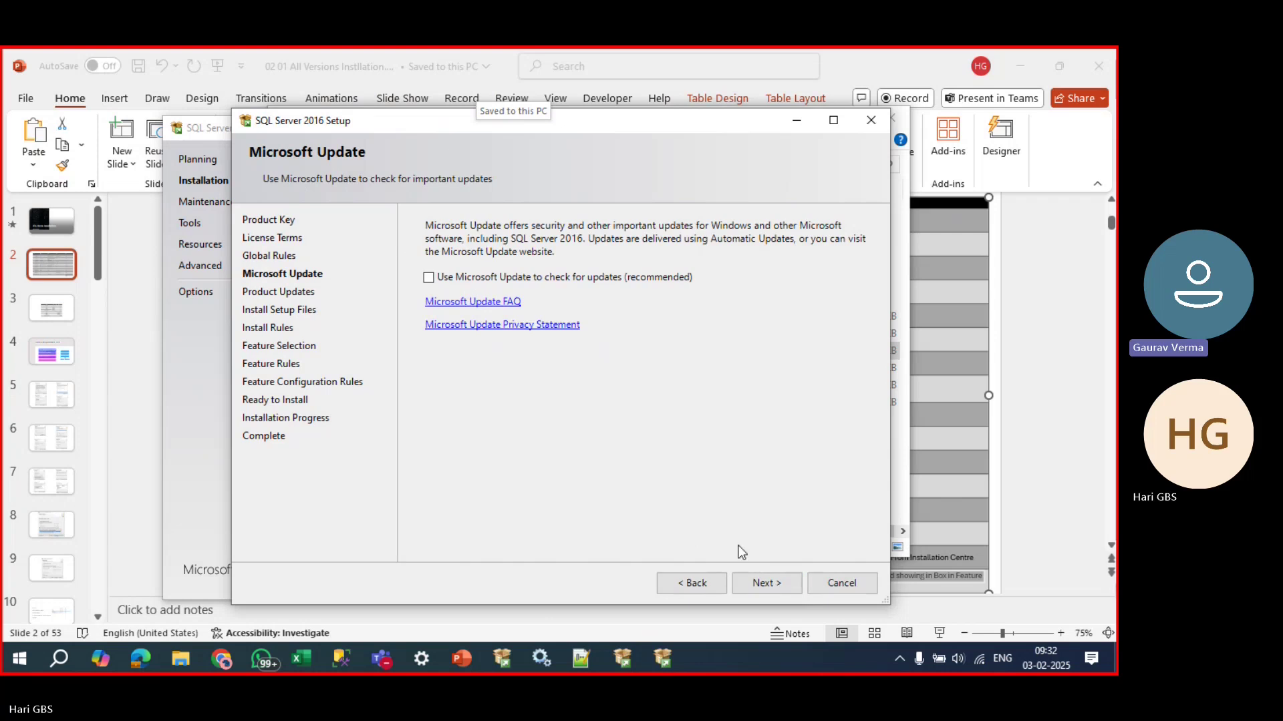
{"action": "left_click", "coordinate": [768, 581]}
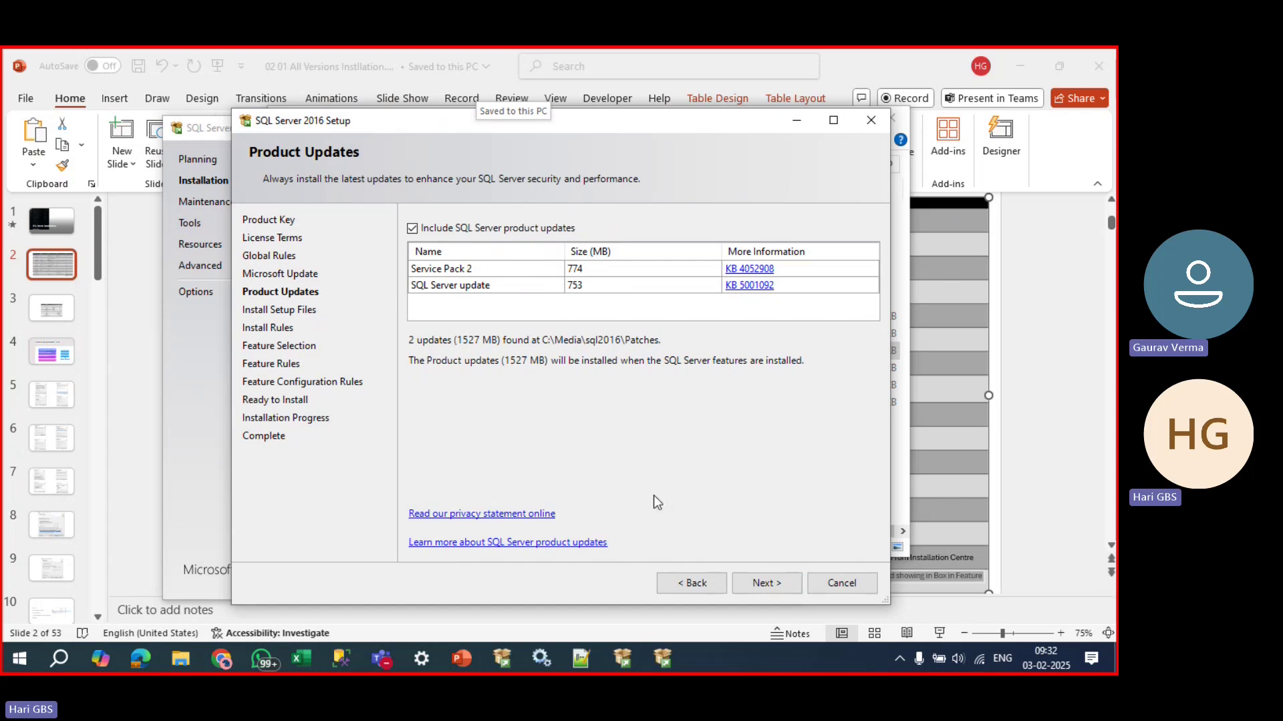
{"action": "left_click", "coordinate": [755, 583]}
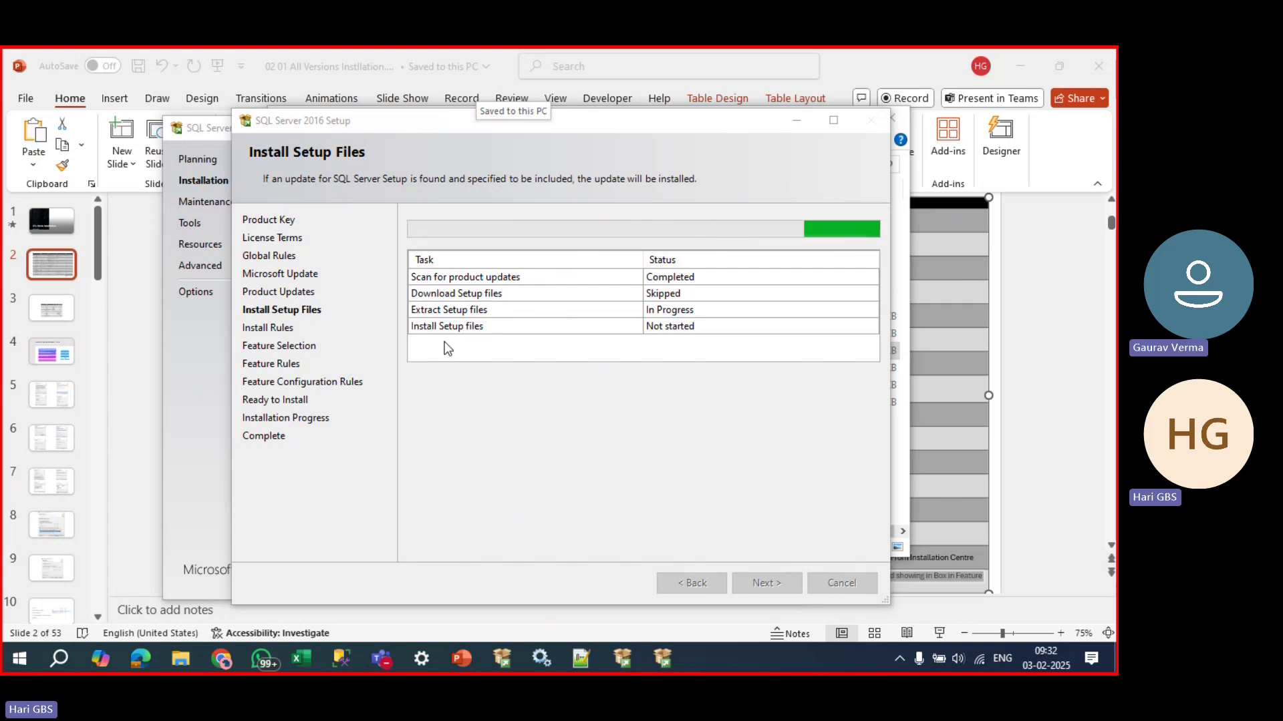
{"action": "left_click", "coordinate": [693, 500]}
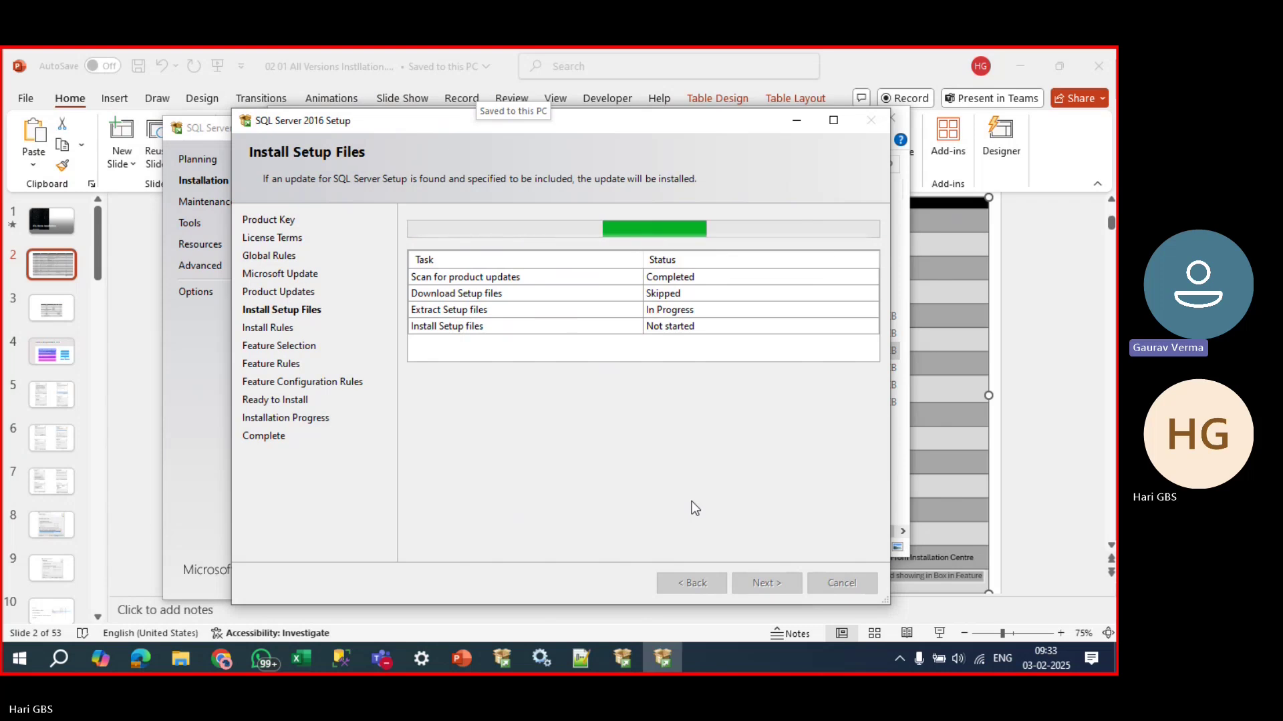
Switch to PowerPoint and enlarge the 2016 to 2022 features table on slide 3.
{"action": "left_click", "coordinate": [946, 435]}
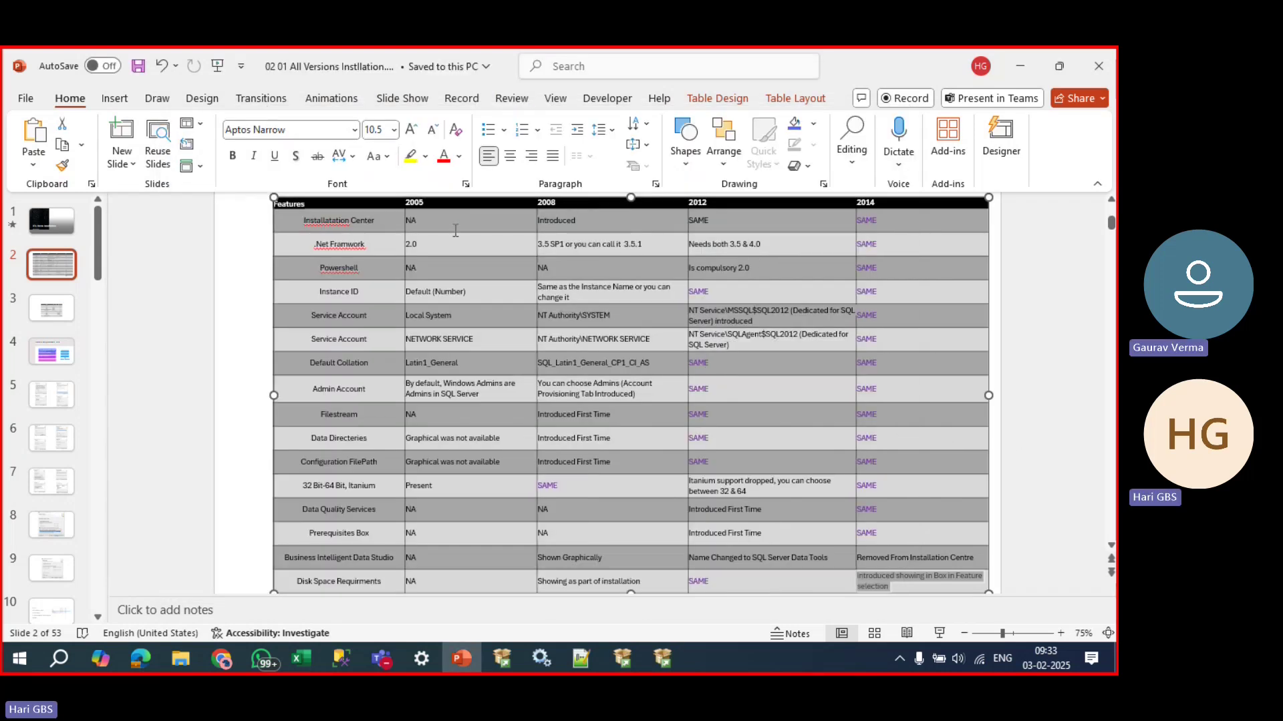
{"action": "left_click", "coordinate": [62, 312]}
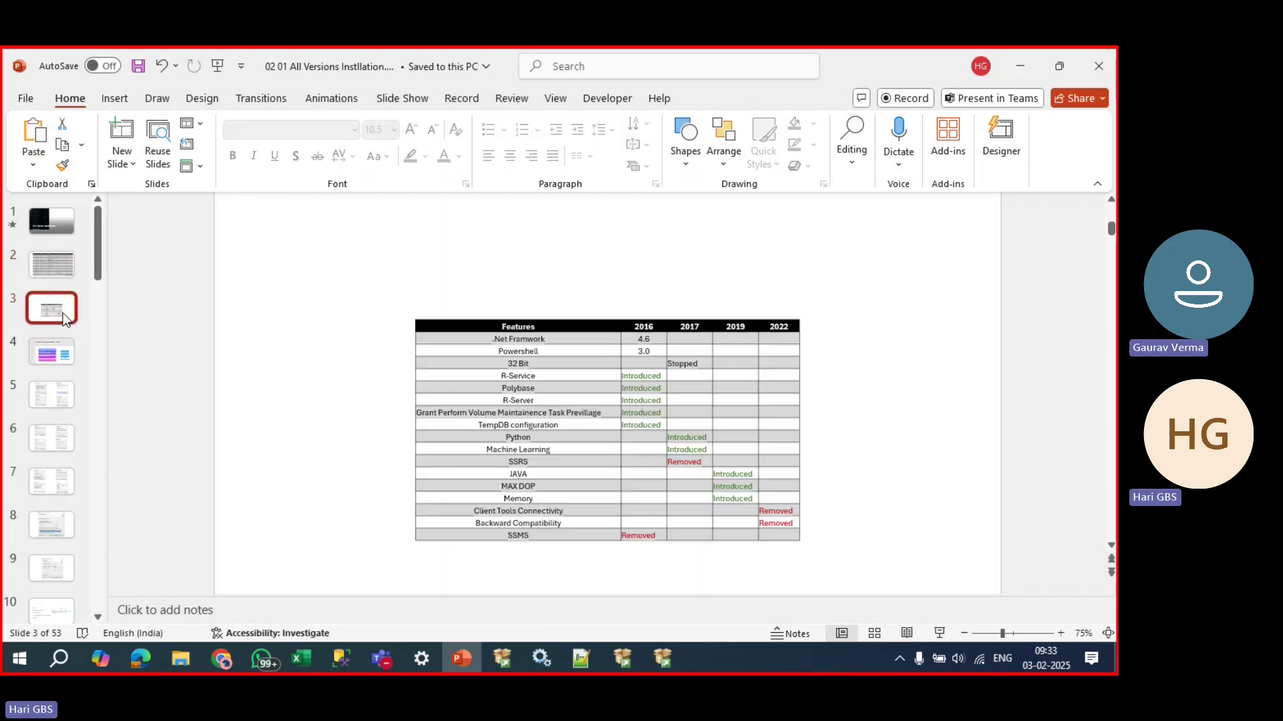
{"action": "left_click", "coordinate": [801, 506]}
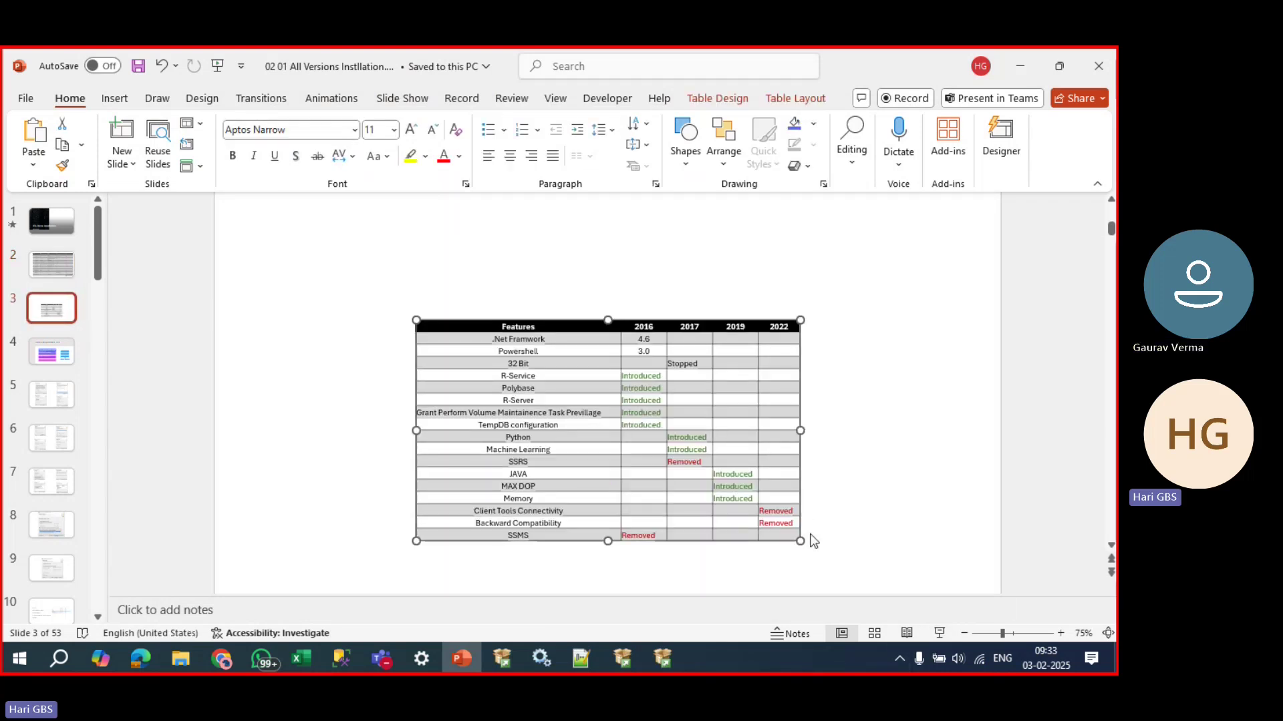
{"action": "left_click_drag", "start_coordinate": [800, 540], "coordinate": [893, 581]}
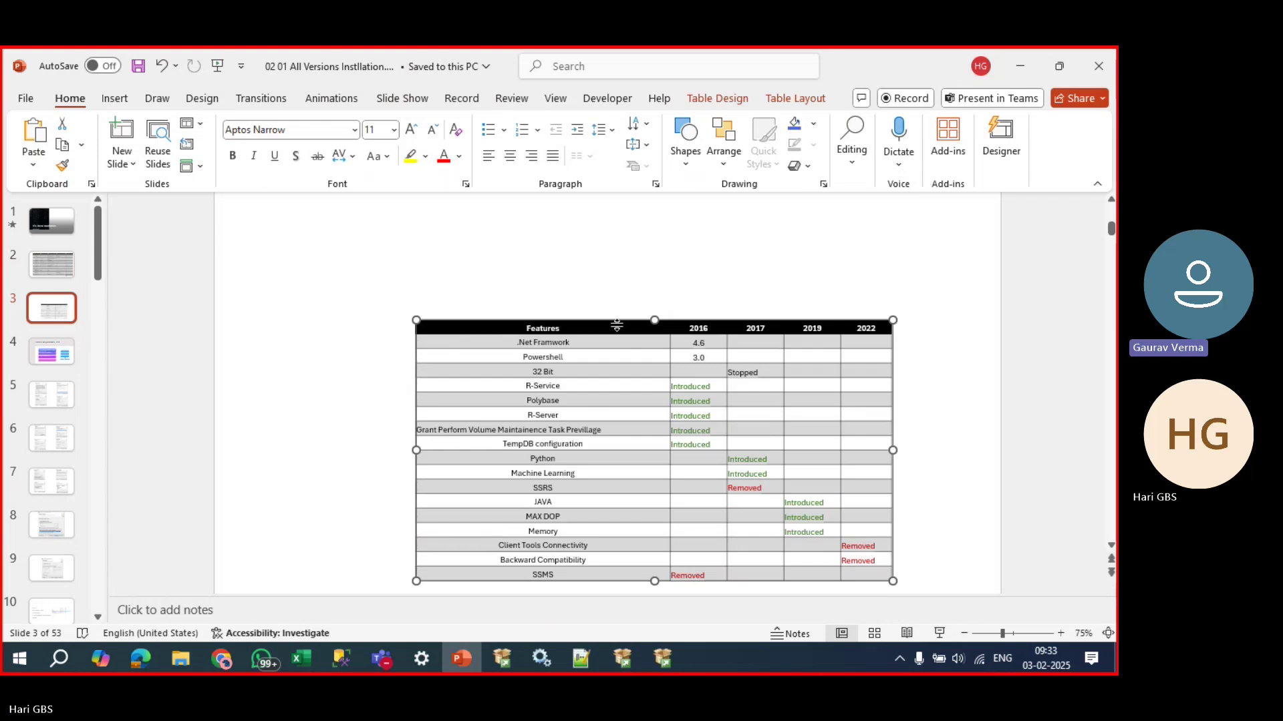
{"action": "left_click_drag", "start_coordinate": [573, 225], "coordinate": [572, 225]}
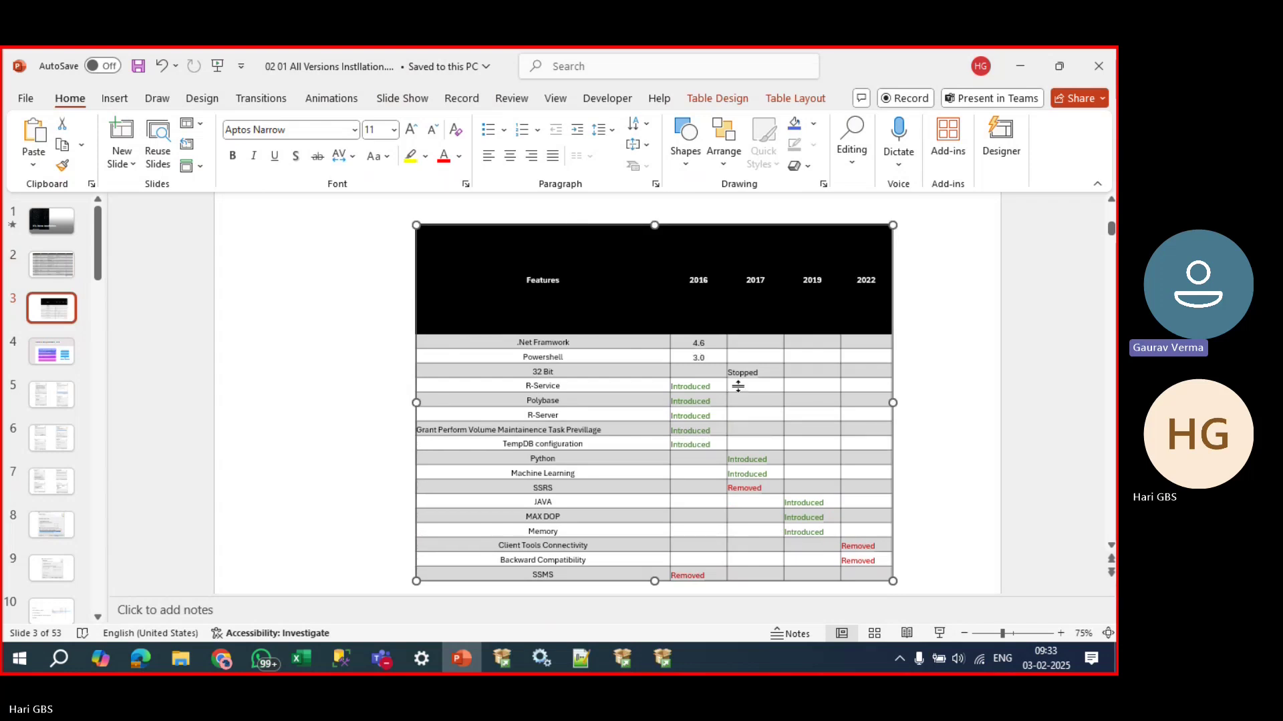
{"action": "key", "text": "ctrl+z"}
Start the slide show from slide 3 and hide Presenter View.
{"action": "left_click", "coordinate": [939, 637]}
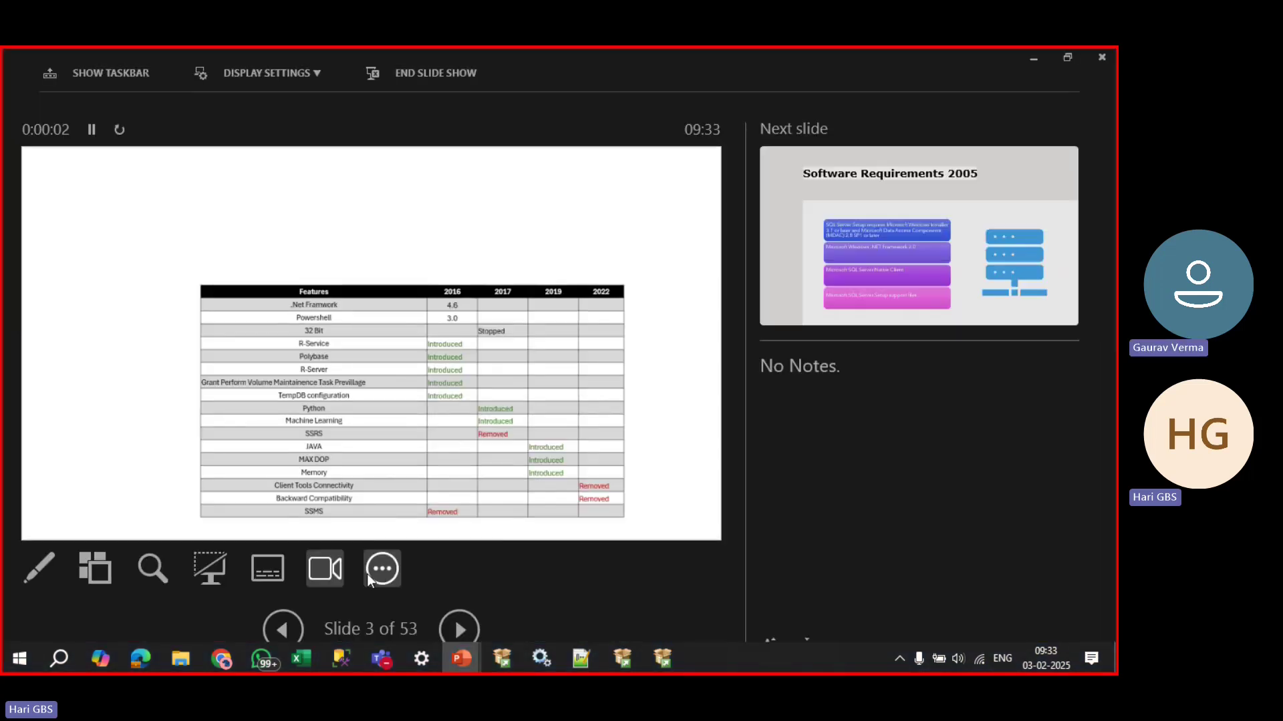
{"action": "left_click", "coordinate": [367, 574]}
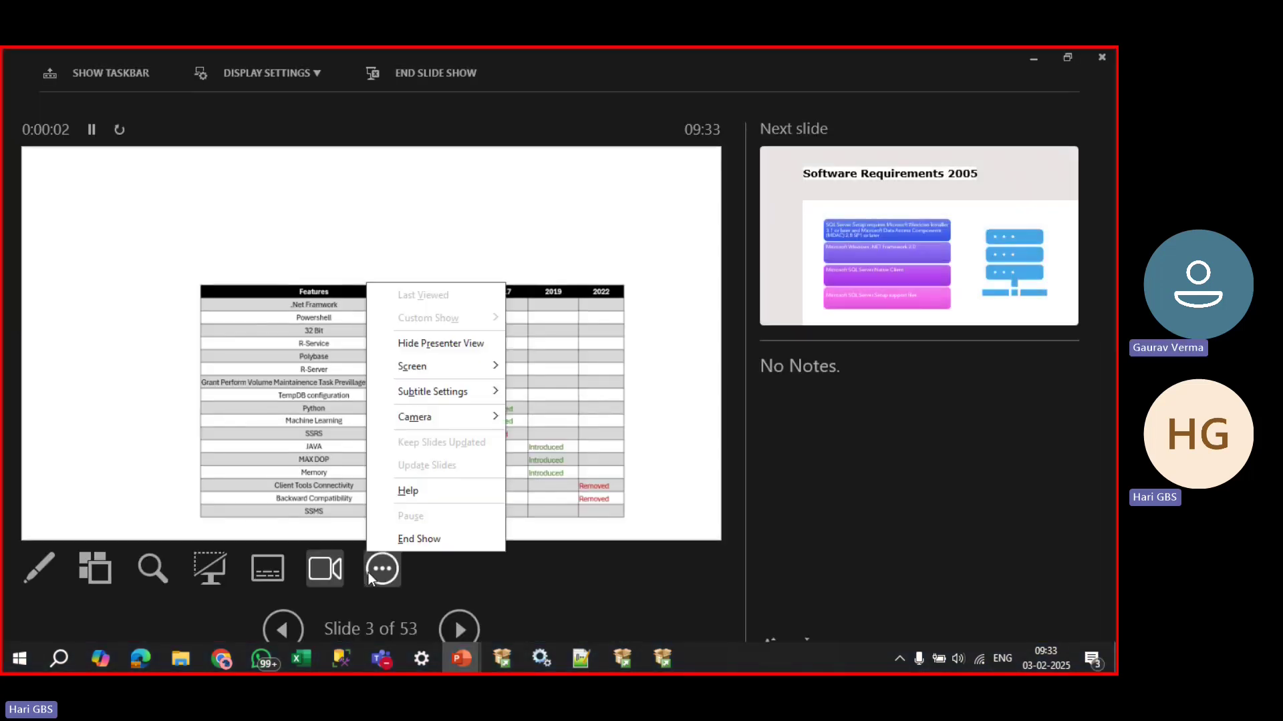
{"action": "left_click", "coordinate": [414, 345]}
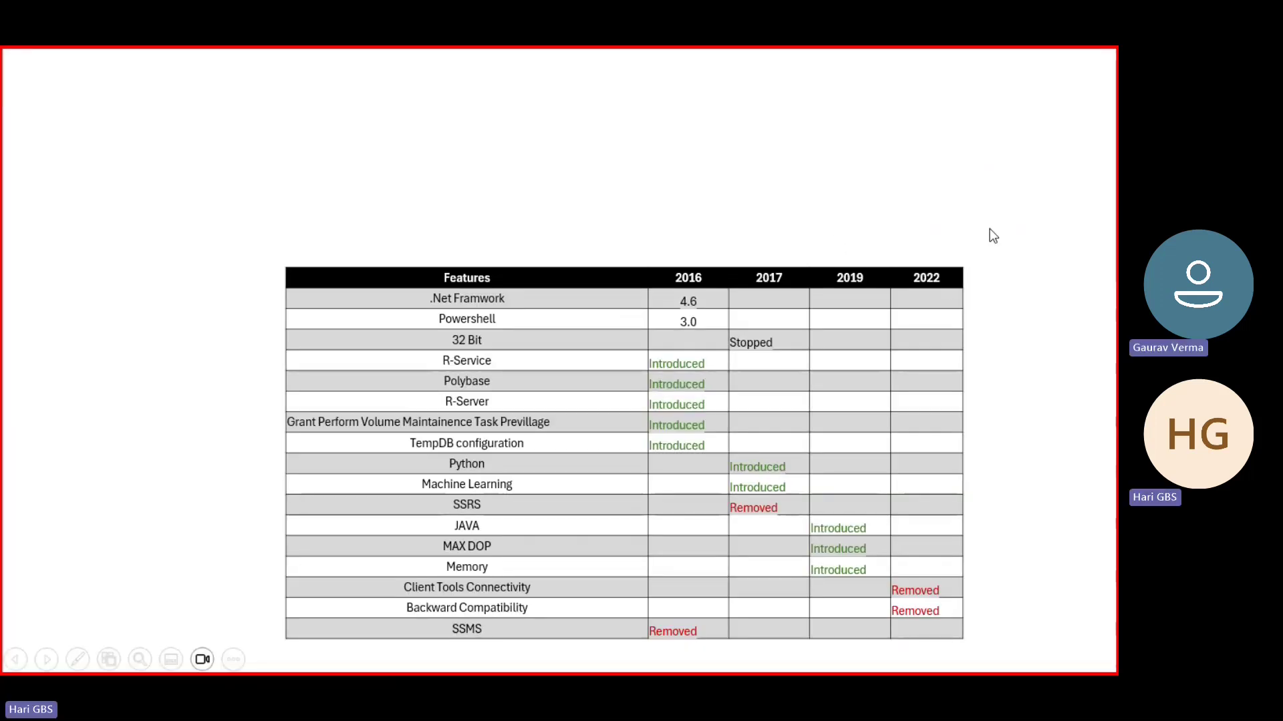
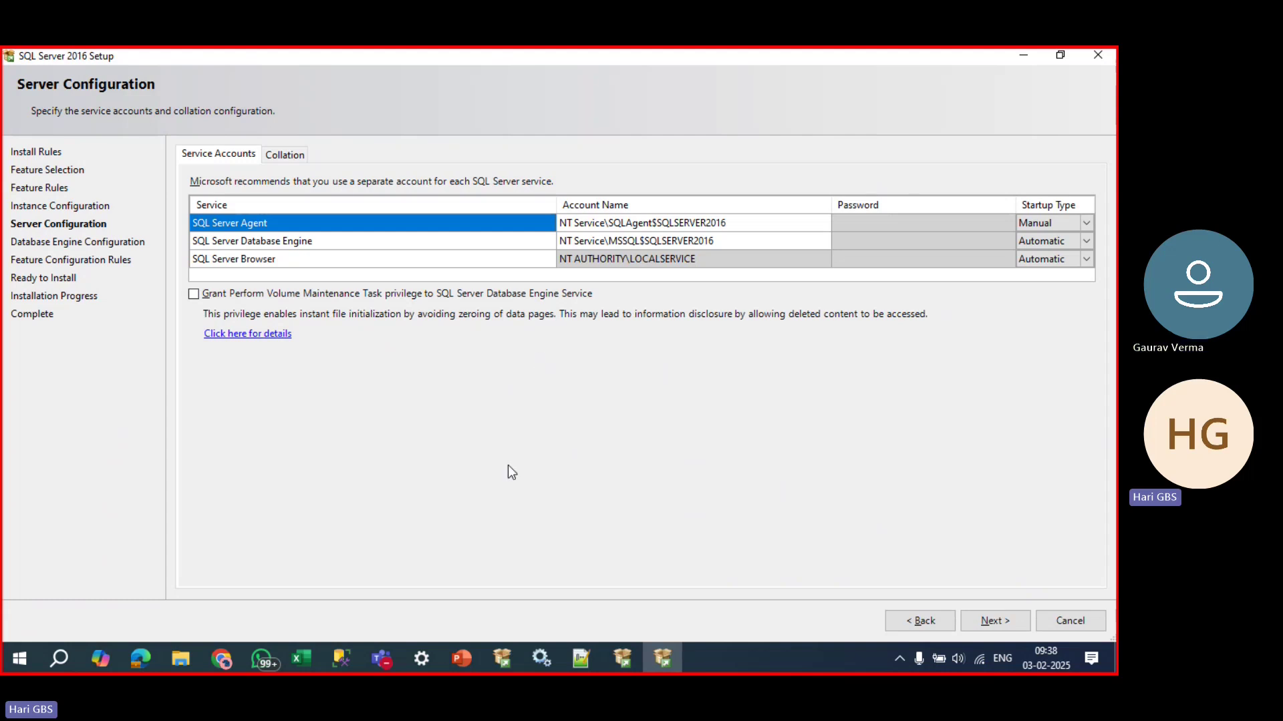
Switch to the blank Excel workbook and enter 8 MB in cell I5.
{"action": "left_click", "coordinate": [301, 659]}
{"action": "left_click", "coordinate": [467, 234]}
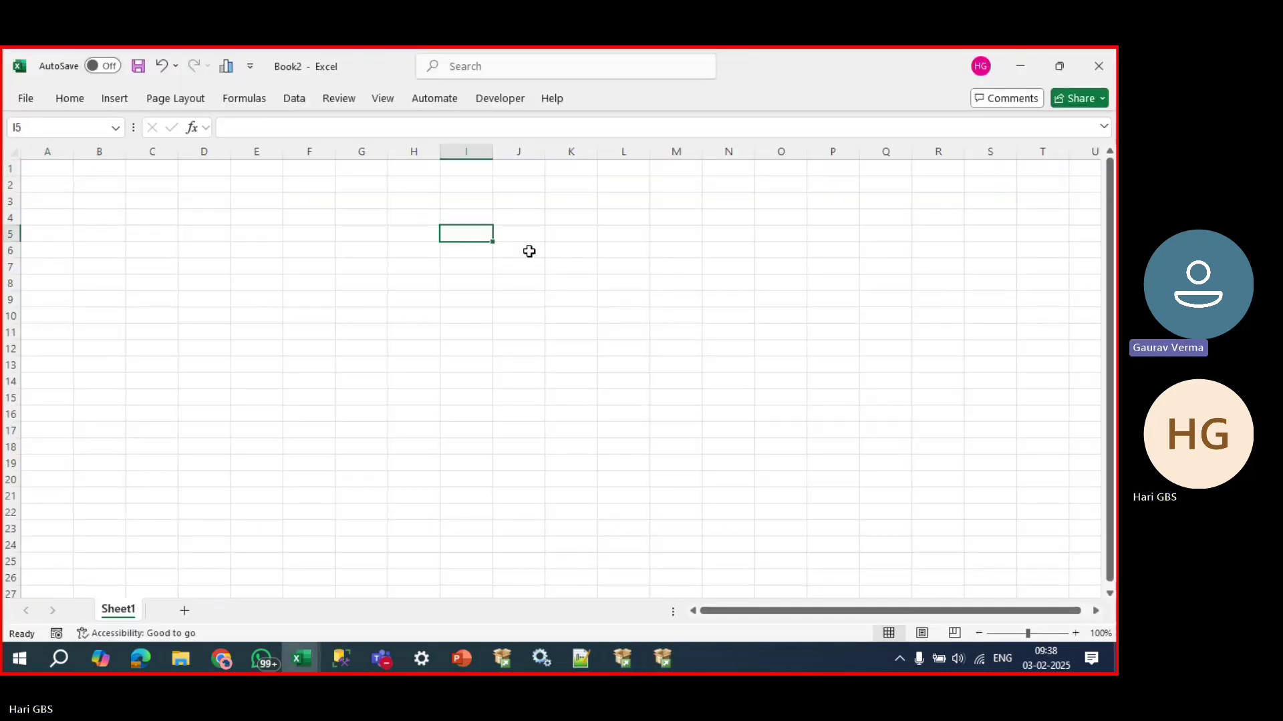
{"action": "type", "text": "8"}
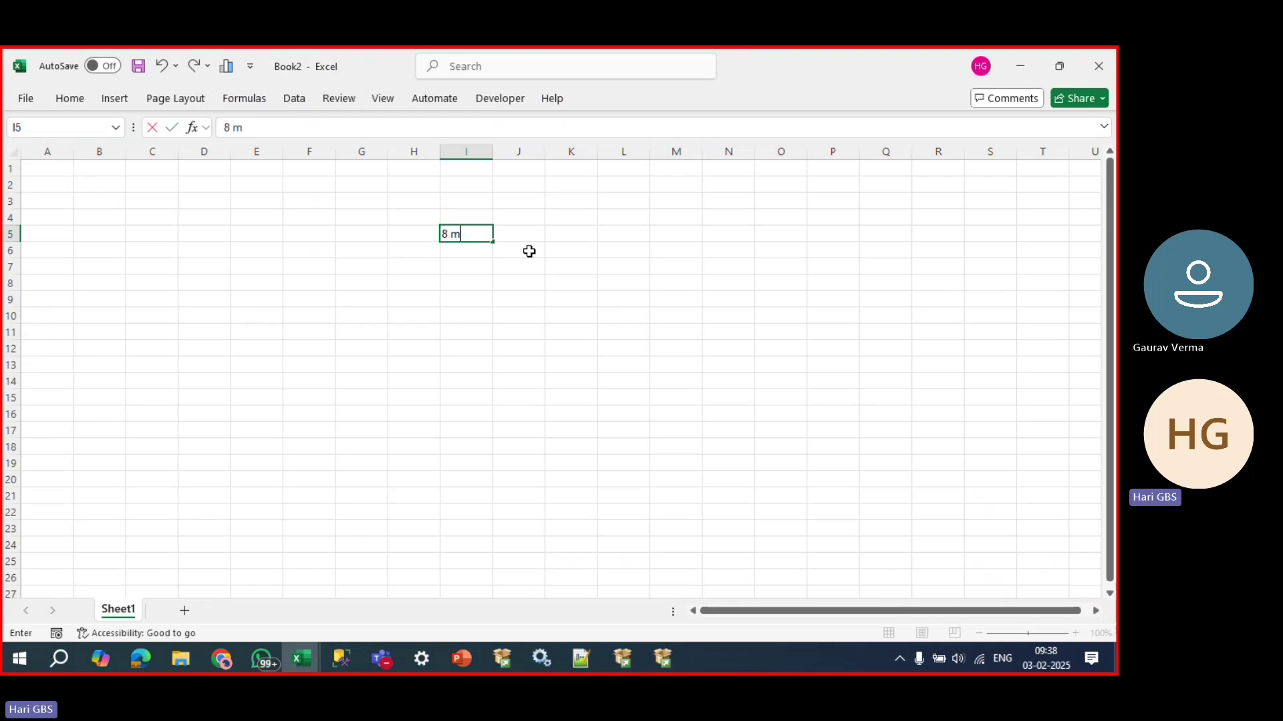
{"action": "type", "text": " MB"}
{"action": "key", "text": "Return"}
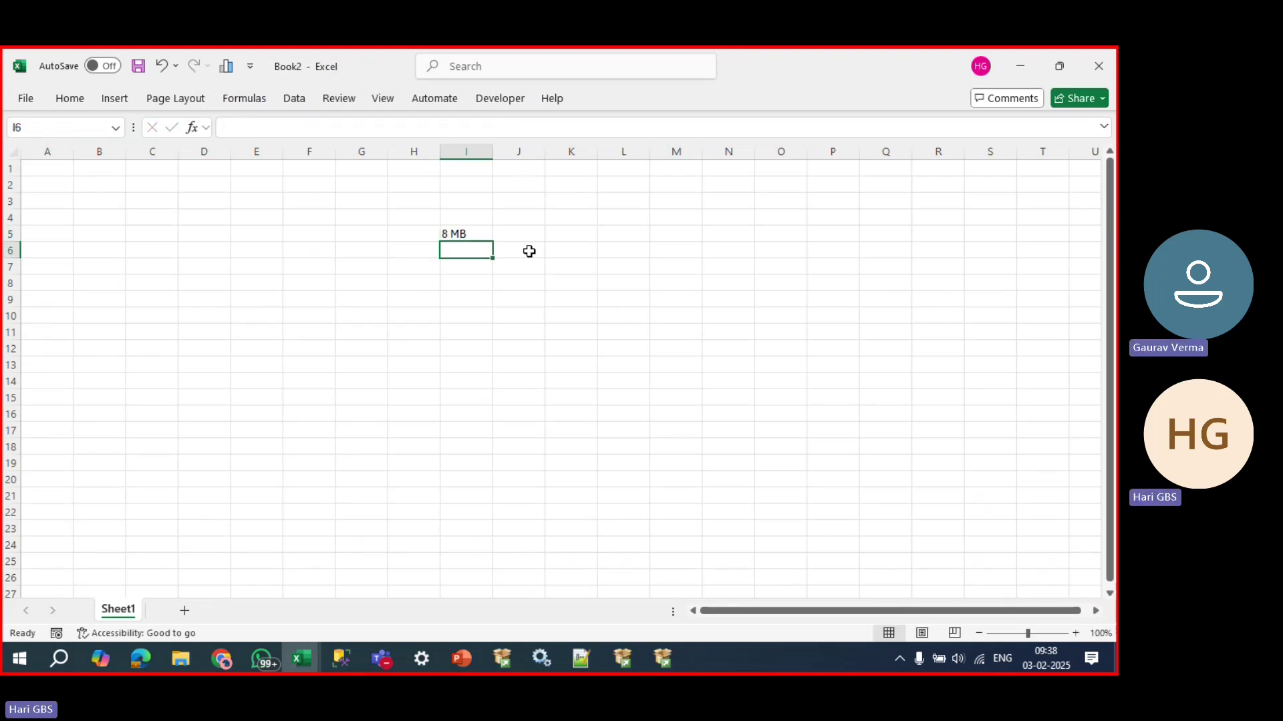
Enter 8 in cell J6 and 1024 in cell K6.
{"action": "left_click", "coordinate": [534, 239]}
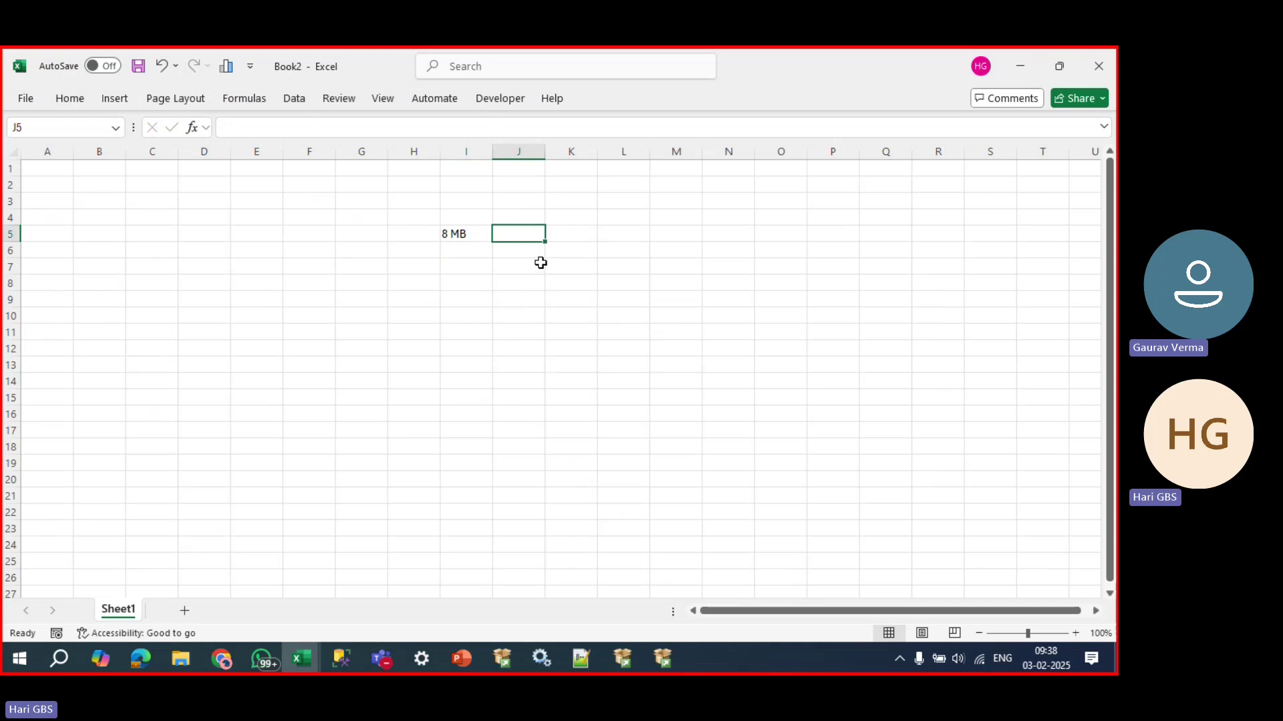
{"action": "left_click", "coordinate": [460, 231]}
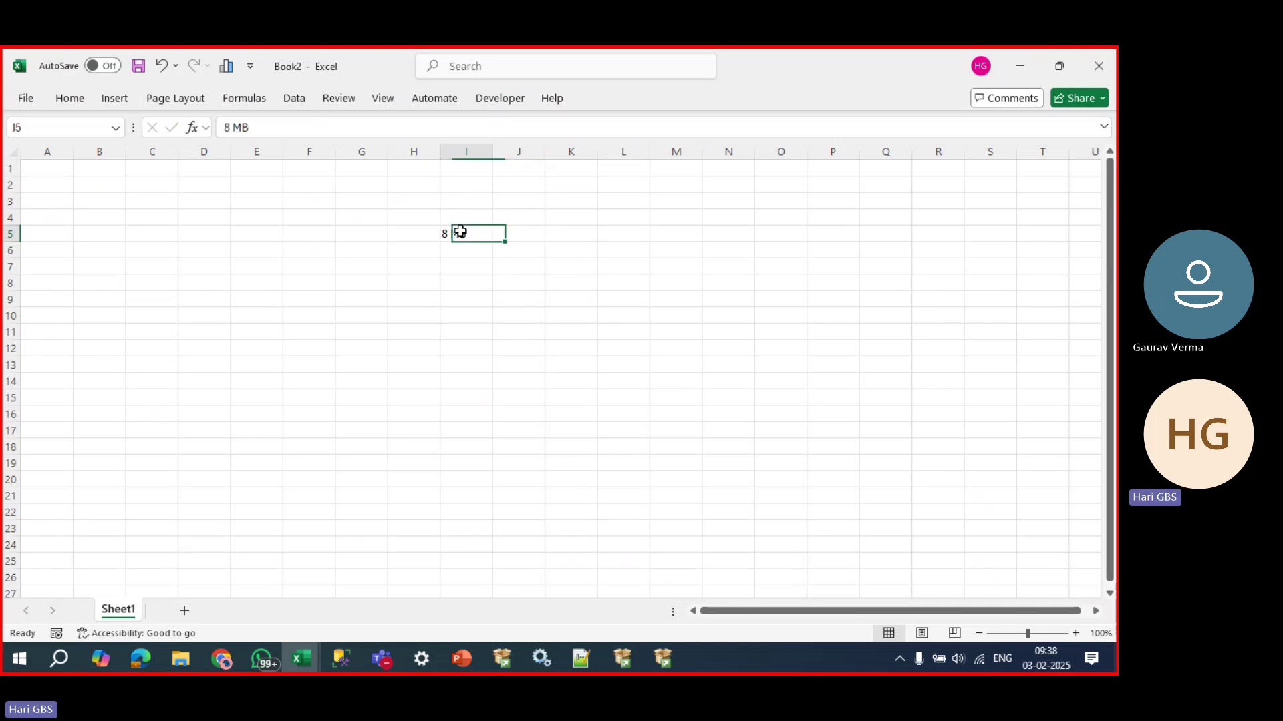
{"action": "left_click", "coordinate": [516, 254]}
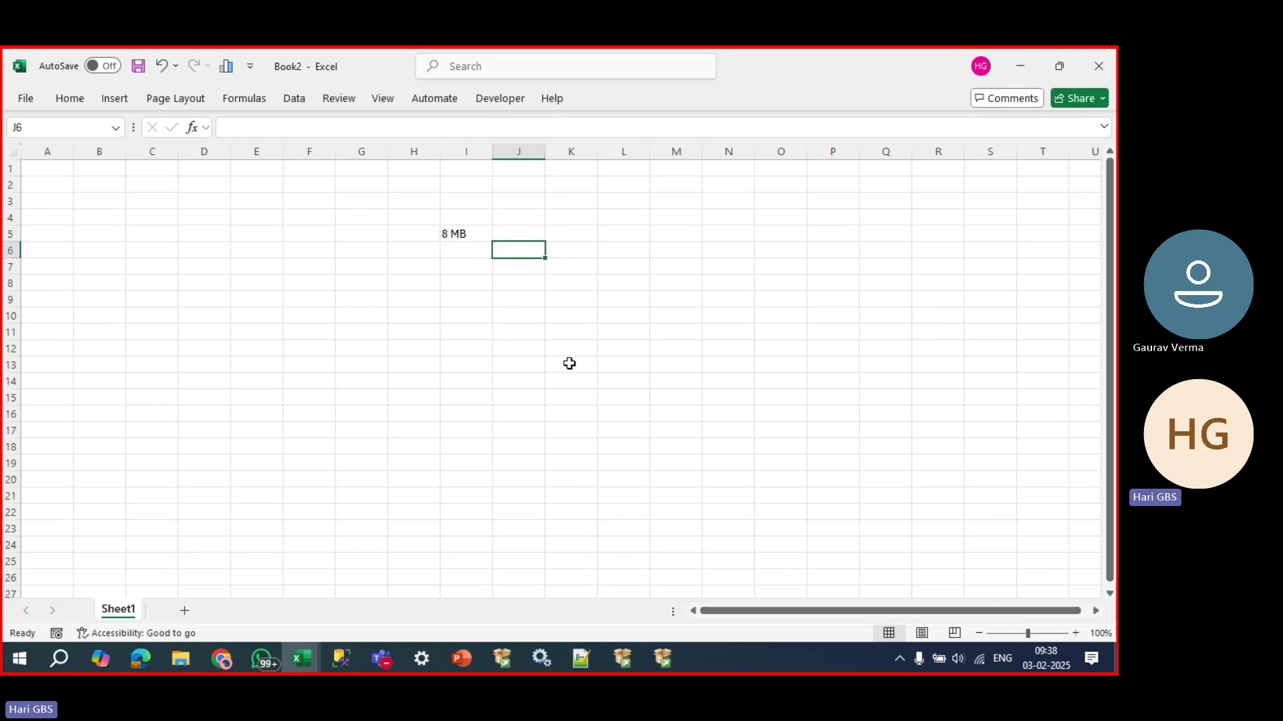
{"action": "type", "text": "8"}
{"action": "key", "text": "Tab"}
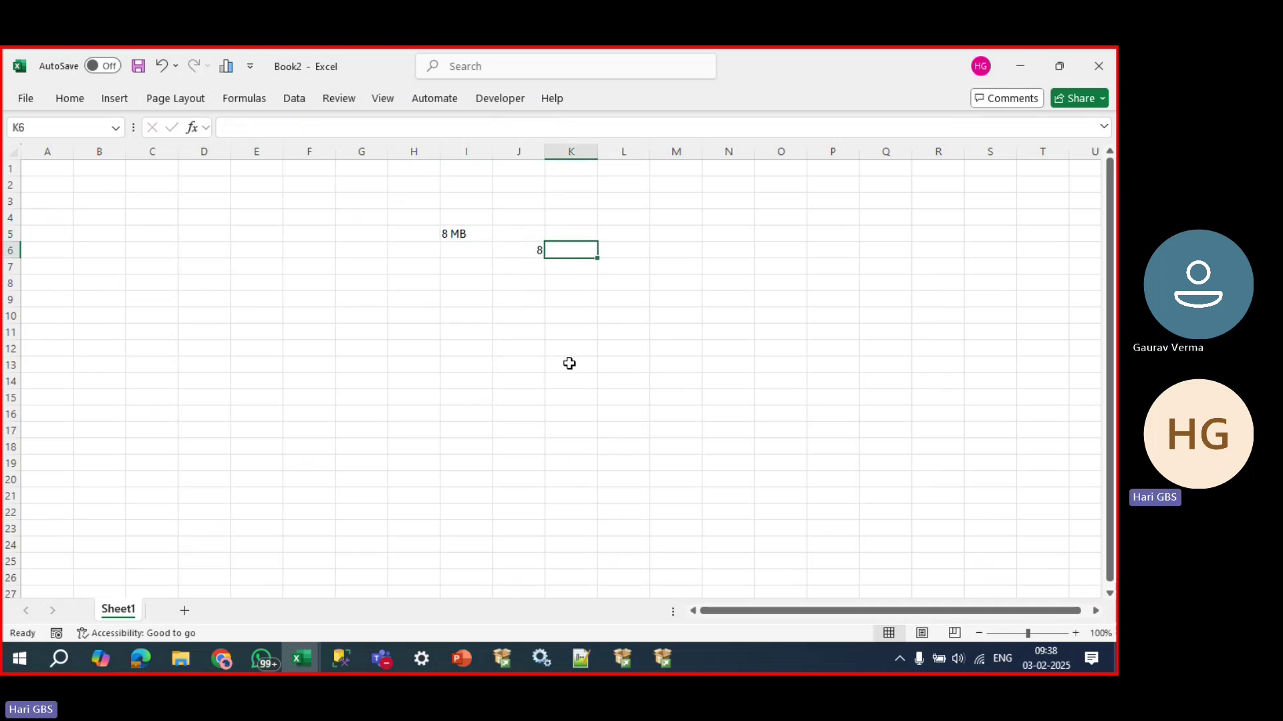
{"action": "type", "text": "1024"}
{"action": "key", "text": "Tab"}
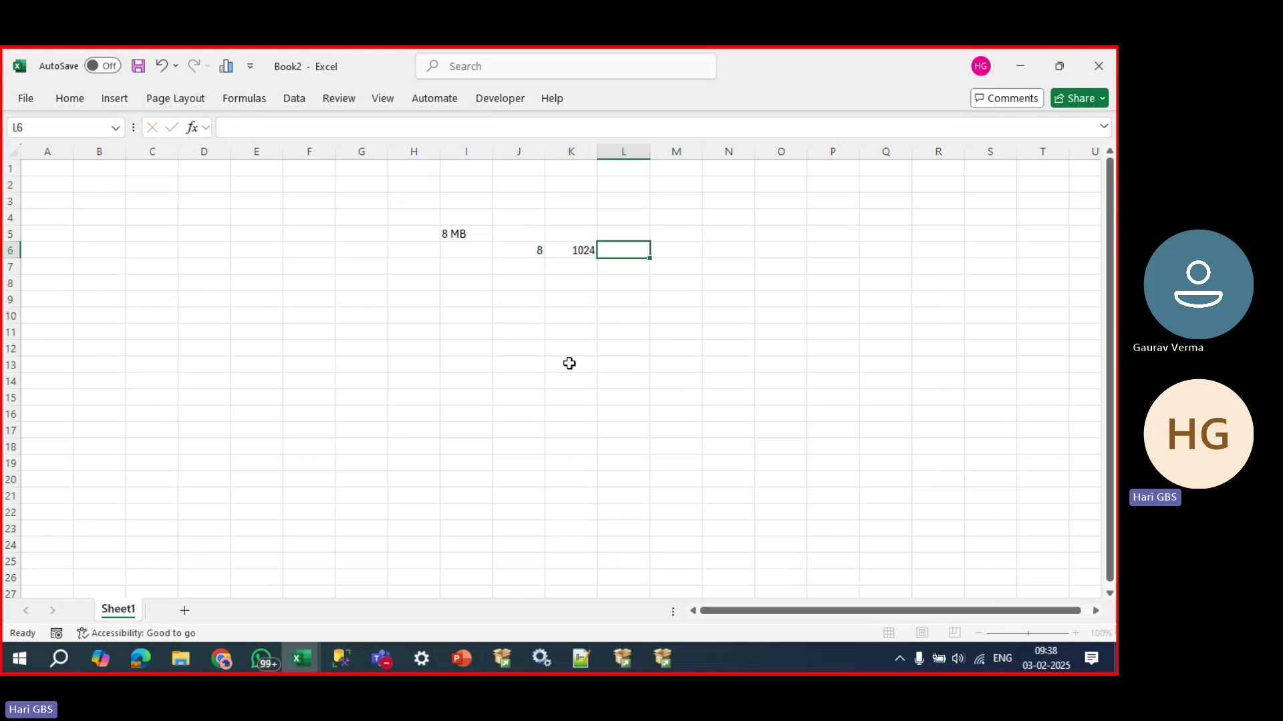
Calculate the product of J6 and K6 in cell L6 with the formula =J6*K6.
{"action": "type", "text": "="}
{"action": "key", "text": "Left"}
{"action": "key", "text": "Left"}
{"action": "type", "text": "*"}
{"action": "key", "text": "Left"}
{"action": "key", "text": "Return"}
{"action": "key", "text": "Up"}
{"action": "key", "text": "Right"}
{"action": "type", "text": "="}
{"action": "key", "text": "Left"}
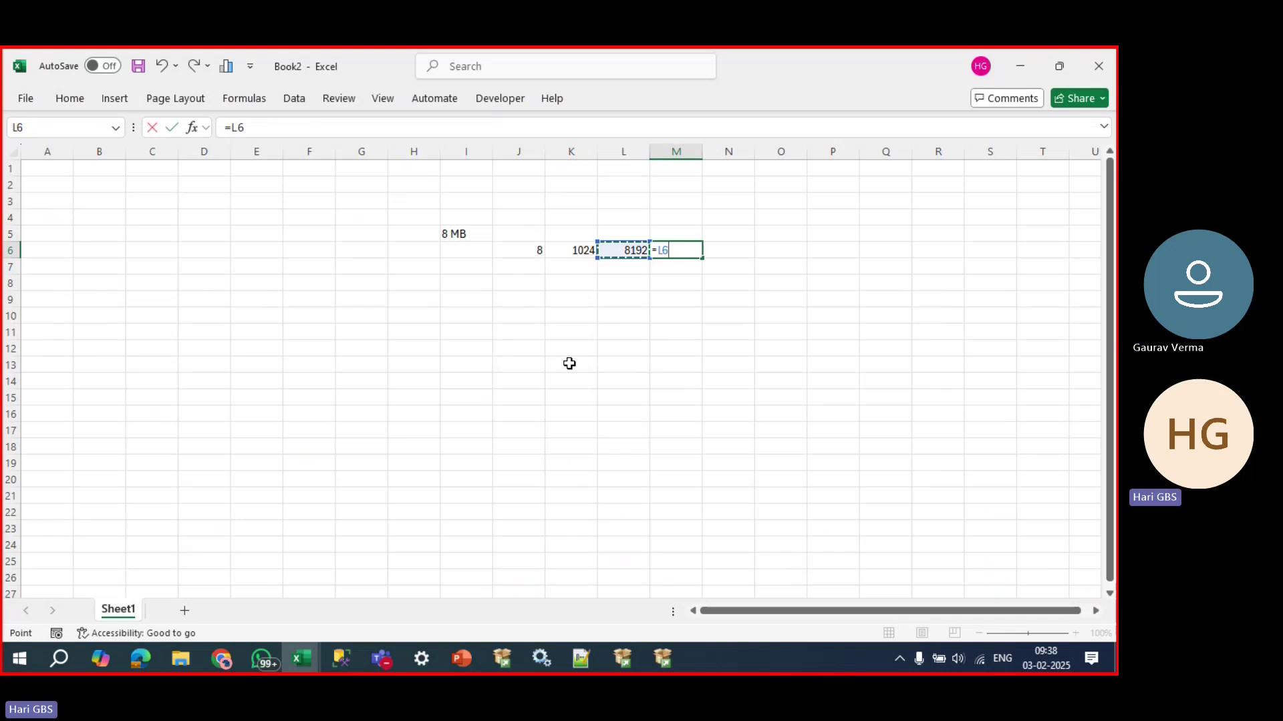
{"action": "type", "text": "/8"}
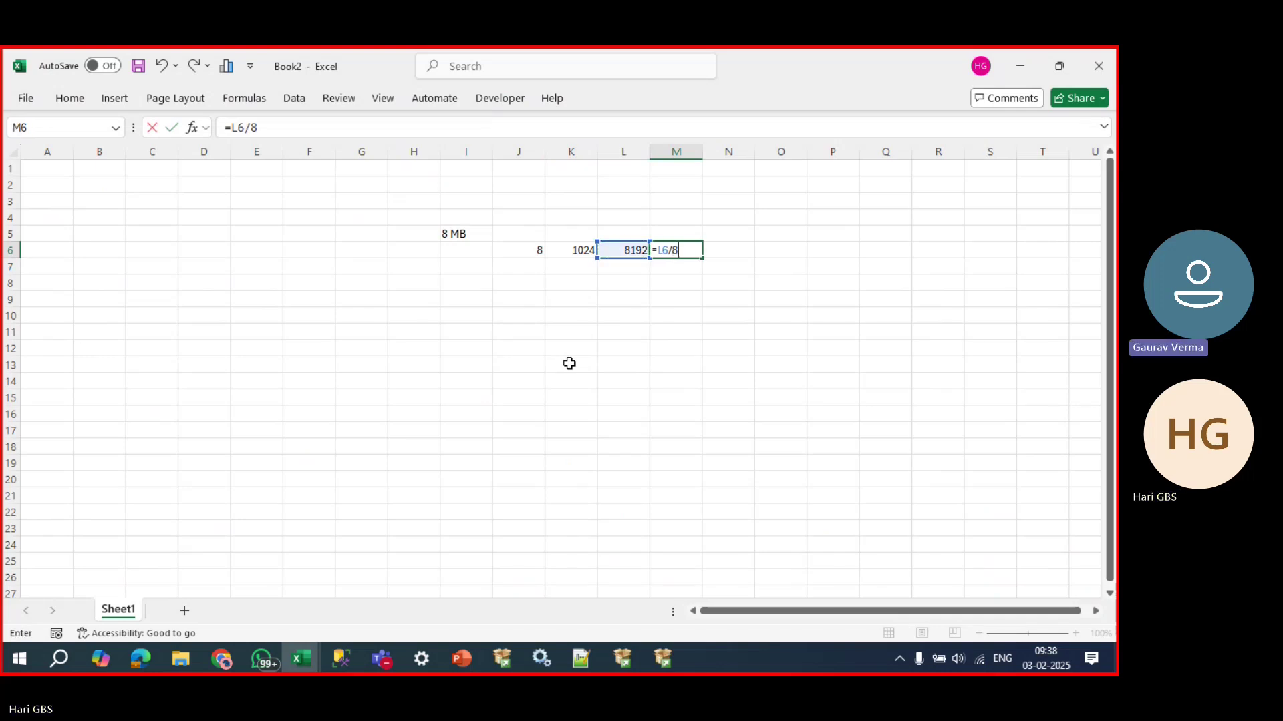
{"action": "key", "text": "Escape"}
{"action": "key", "text": "Left"}
{"action": "key", "text": "Left"}
{"action": "key", "text": "Left"}
{"action": "key", "text": "shift+Right"}
{"action": "key", "text": "Right"}
{"action": "key", "text": "Right"}
{"action": "key", "text": "Right"}
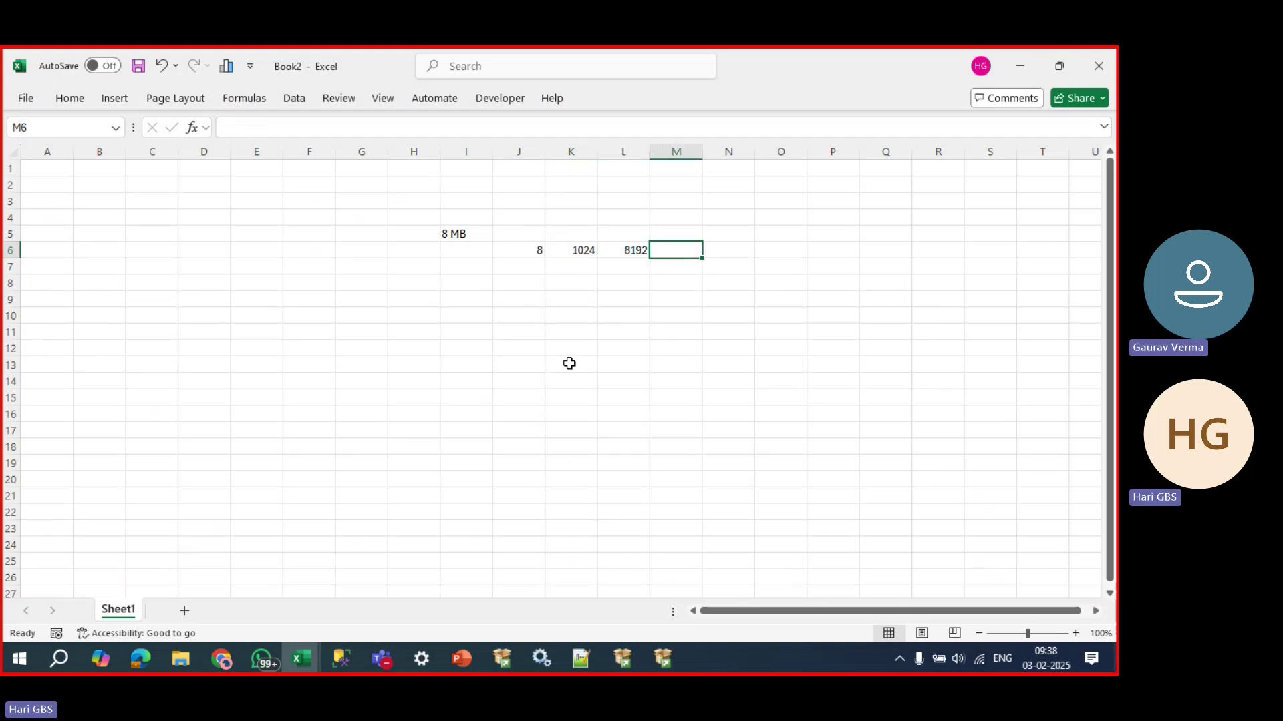
Multiply L6 by 1024 in cell M6 with the formula =L6*1024.
{"action": "type", "text": "="}
{"action": "key", "text": "Left"}
{"action": "type", "text": "*10"}
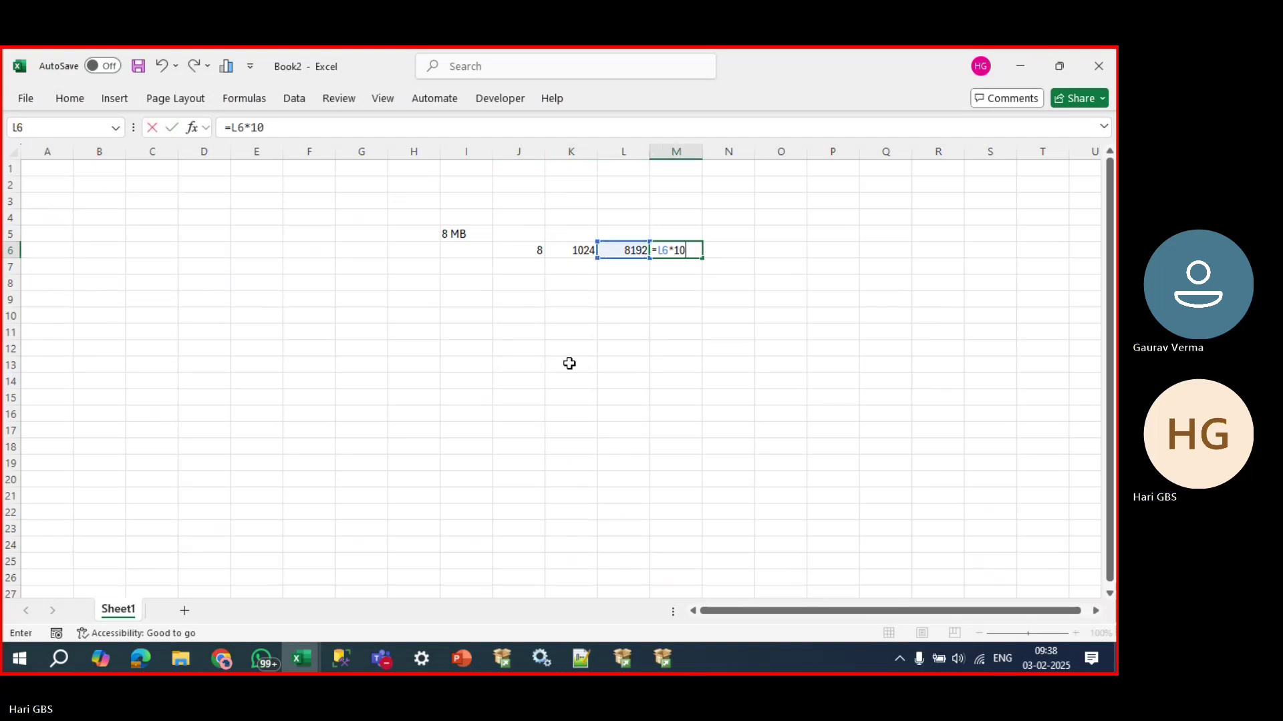
{"action": "type", "text": "24"}
{"action": "key", "text": "Return"}
Divide M6 by 8 in cell N6 with the formula =M6/8 and select that cell.
{"action": "key", "text": "Up"}
{"action": "key", "text": "Right"}
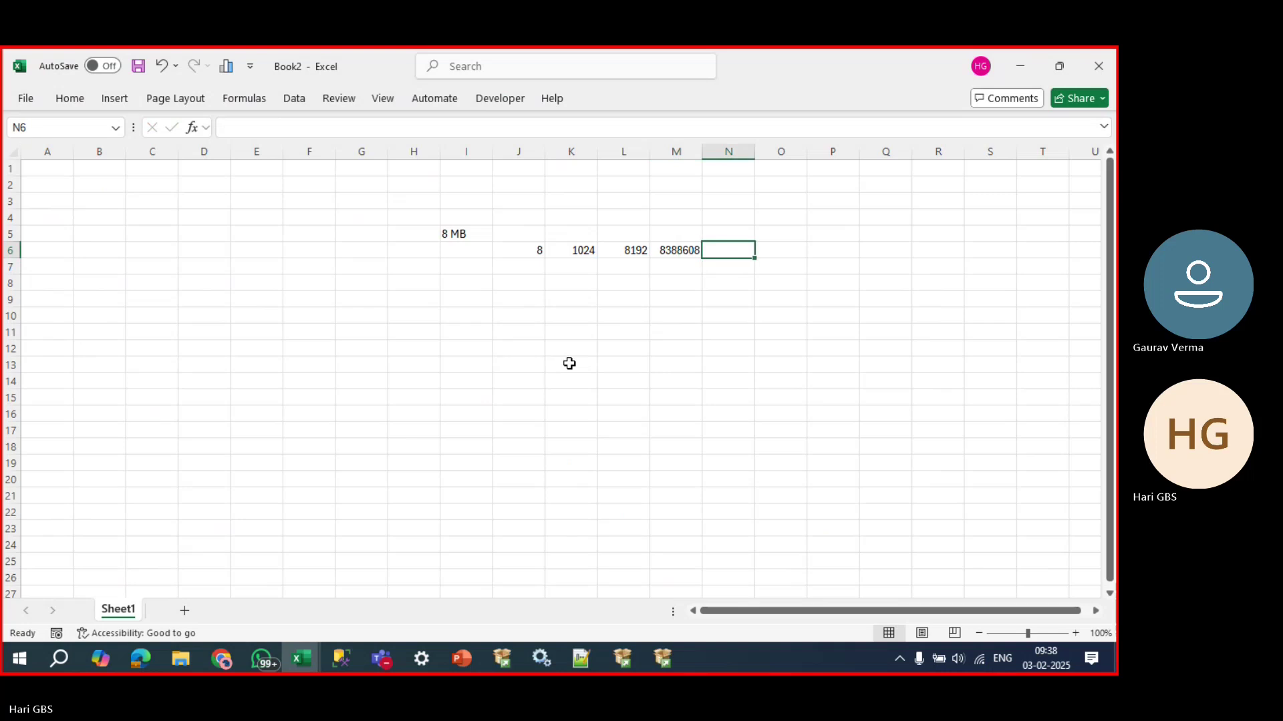
{"action": "type", "text": "="}
{"action": "key", "text": "Left"}
{"action": "type", "text": "/8"}
{"action": "key", "text": "Return"}
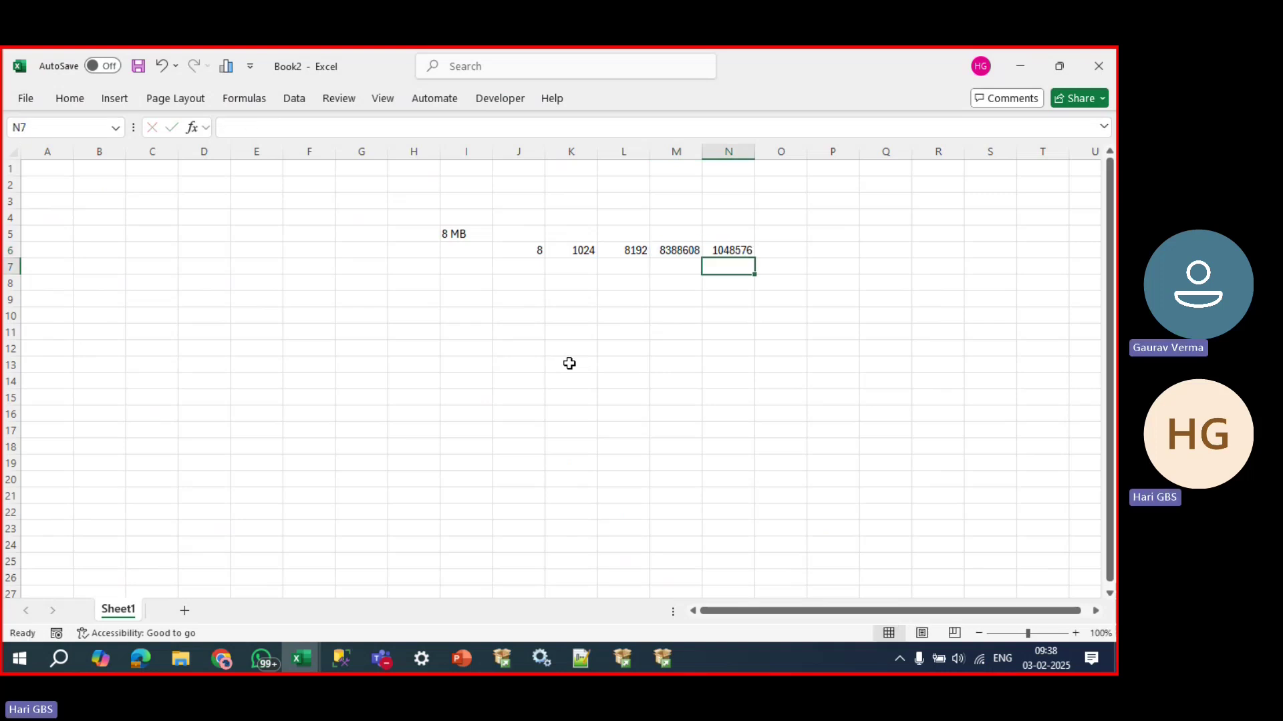
{"action": "left_click", "coordinate": [726, 249]}
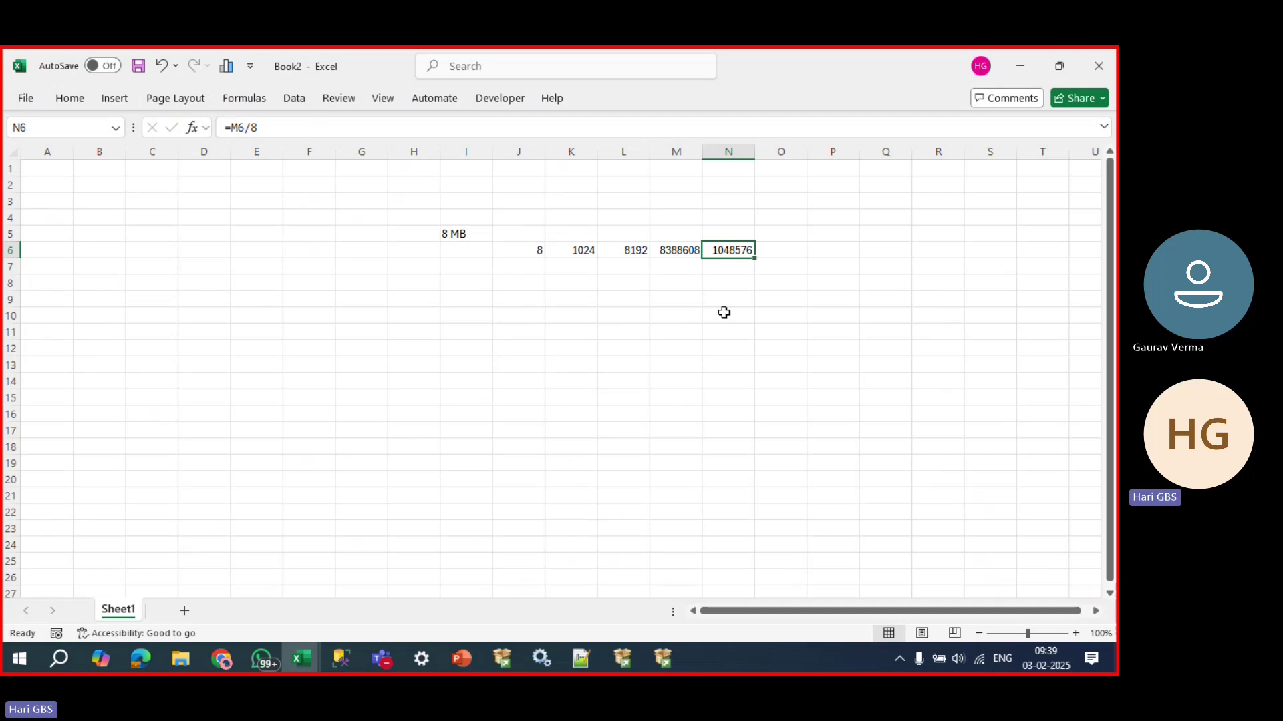
Fill cells I10 through O10 with 0.
{"action": "left_click", "coordinate": [482, 316]}
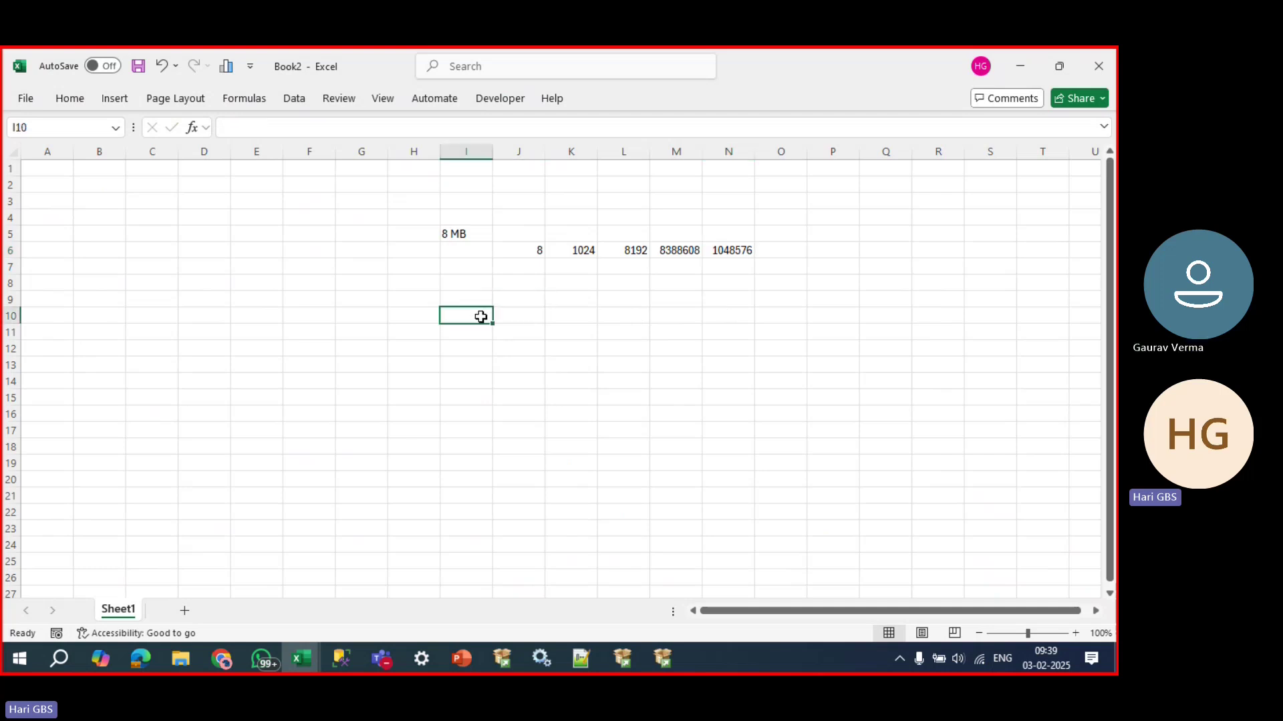
{"action": "type", "text": "0"}
{"action": "key", "text": "Tab"}
{"action": "type", "text": "0"}
{"action": "key", "text": "Tab"}
{"action": "type", "text": "0"}
{"action": "key", "text": "Tab"}
{"action": "type", "text": "0"}
{"action": "key", "text": "Tab"}
{"action": "type", "text": "0"}
{"action": "key", "text": "Tab"}
{"action": "type", "text": "0"}
{"action": "key", "text": "Tab"}
{"action": "type", "text": "0"}
{"action": "key", "text": "Return"}
Fill cells I11 through O11 with 0 and select the block I10:O11.
{"action": "type", "text": "0"}
{"action": "key", "text": "Tab"}
{"action": "type", "text": "0"}
{"action": "key", "text": "Tab"}
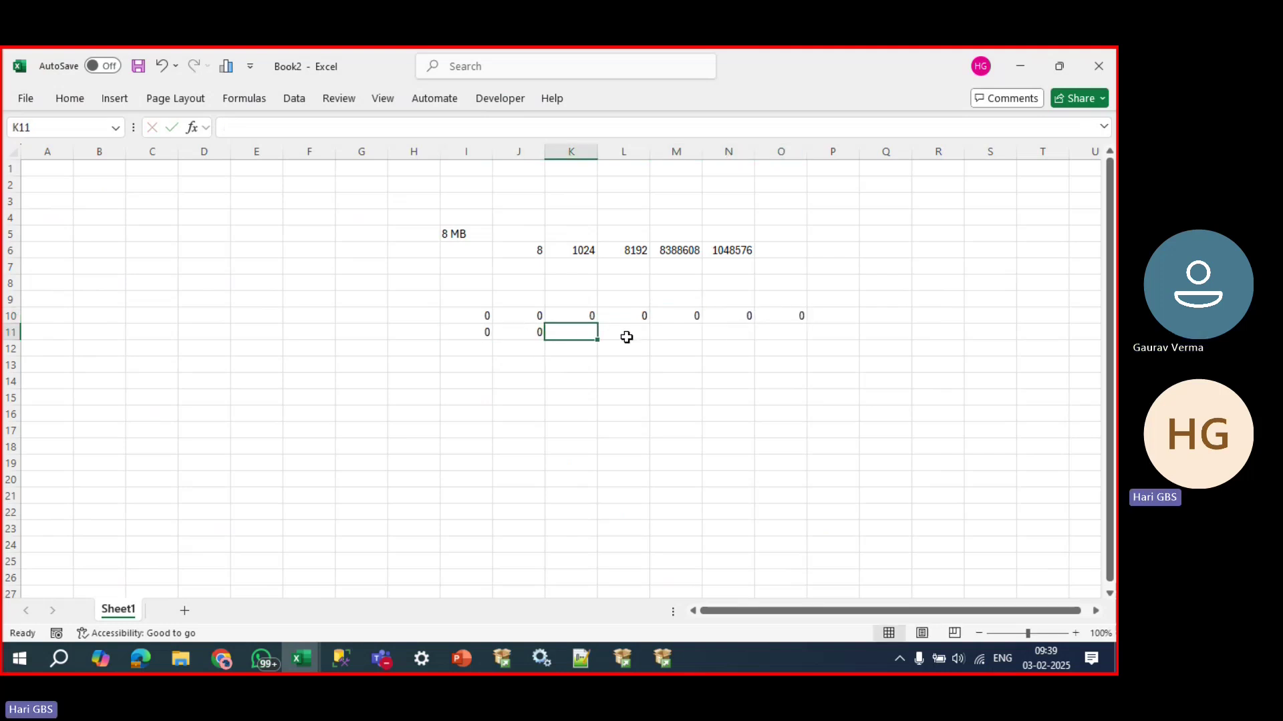
{"action": "type", "text": "0"}
{"action": "key", "text": "Tab"}
{"action": "type", "text": "0"}
{"action": "key", "text": "Tab"}
{"action": "type", "text": "0"}
{"action": "key", "text": "Tab"}
{"action": "type", "text": "0"}
{"action": "key", "text": "Tab"}
{"action": "type", "text": "0"}
{"action": "left_click", "coordinate": [828, 347]}
{"action": "left_click_drag", "start_coordinate": [484, 317], "coordinate": [764, 332]}
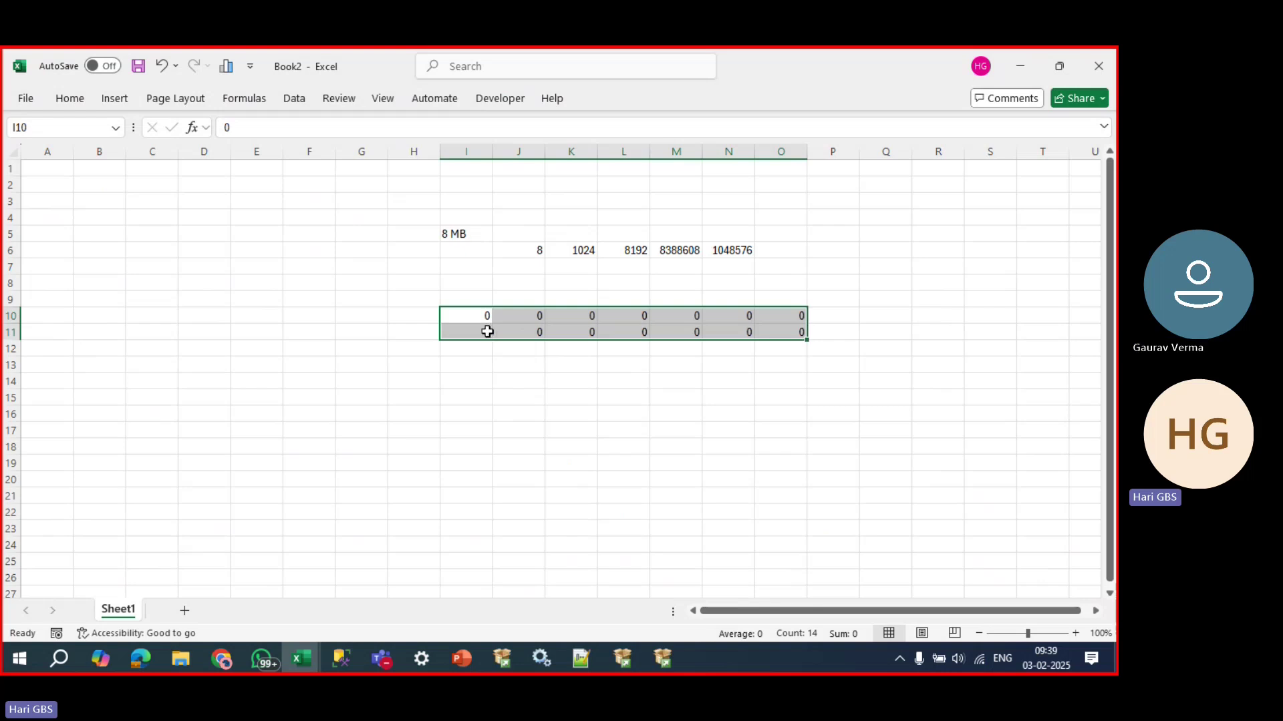
Enter 100 gb in cell I14 and highlight the block of zeros in I10:O11.
{"action": "left_click", "coordinate": [476, 382]}
{"action": "type", "text": "100 gb"}
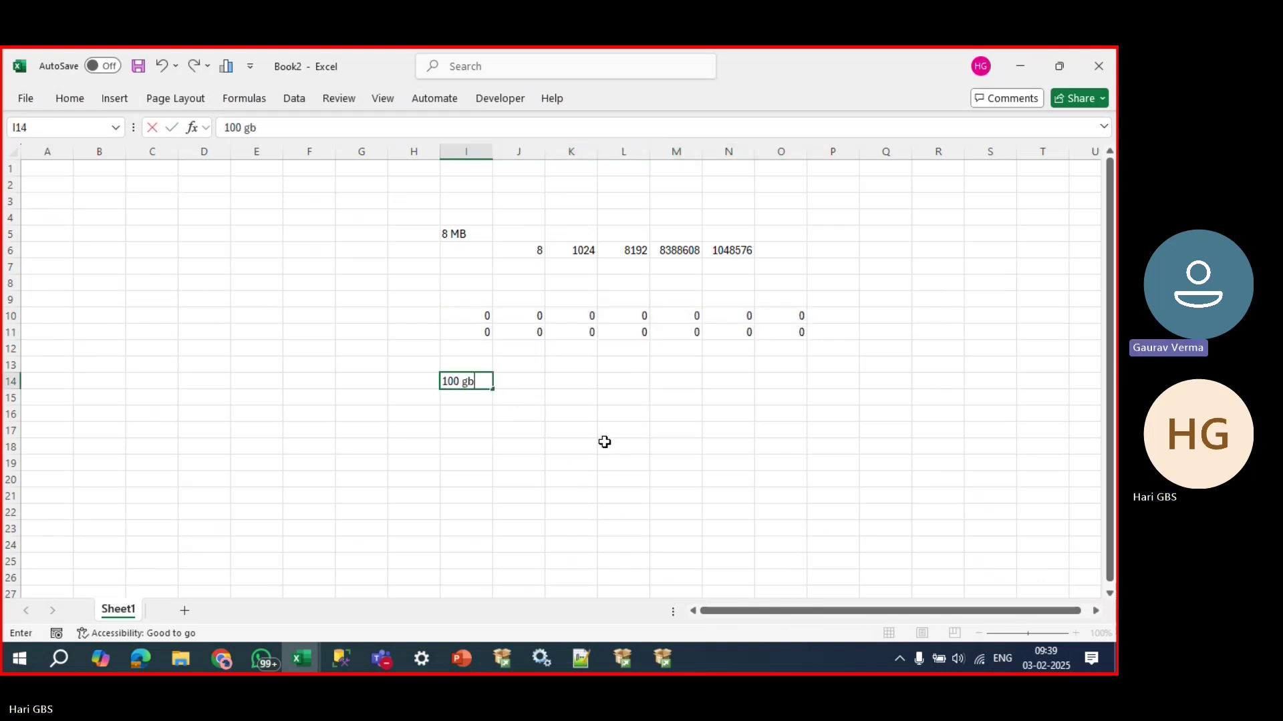
{"action": "key", "text": "Return"}
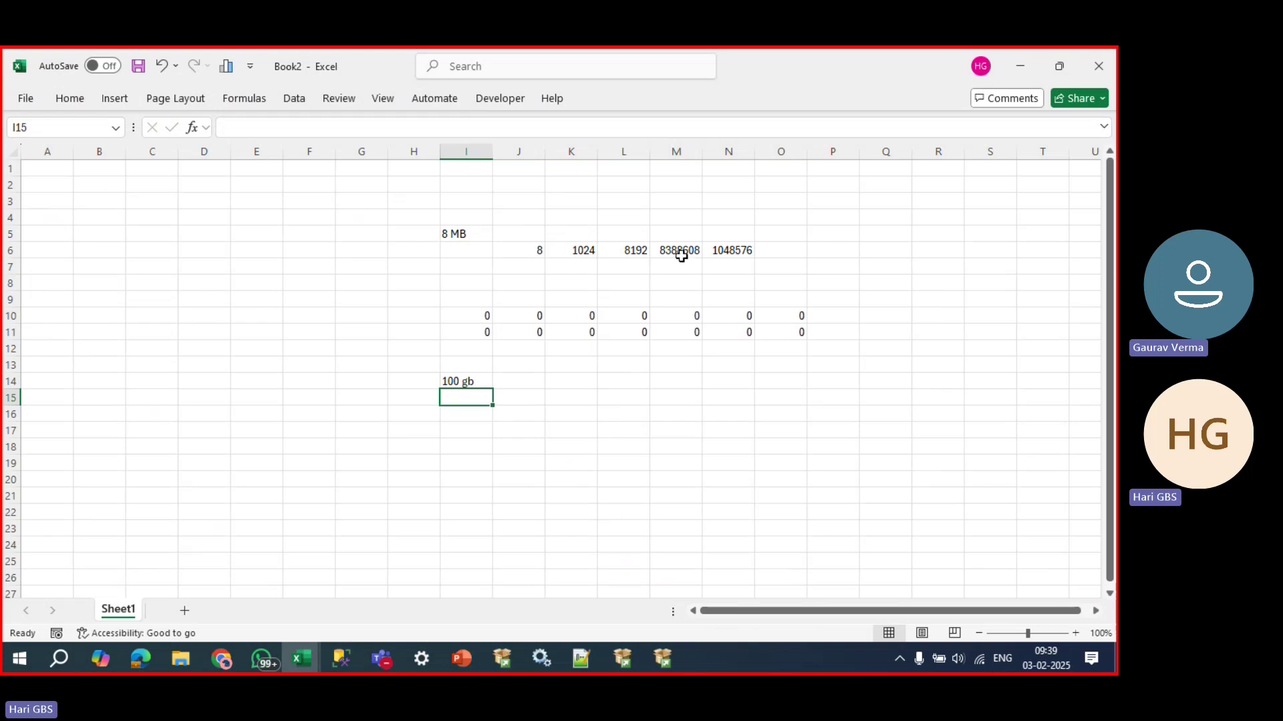
{"action": "left_click_drag", "start_coordinate": [484, 314], "coordinate": [778, 335]}
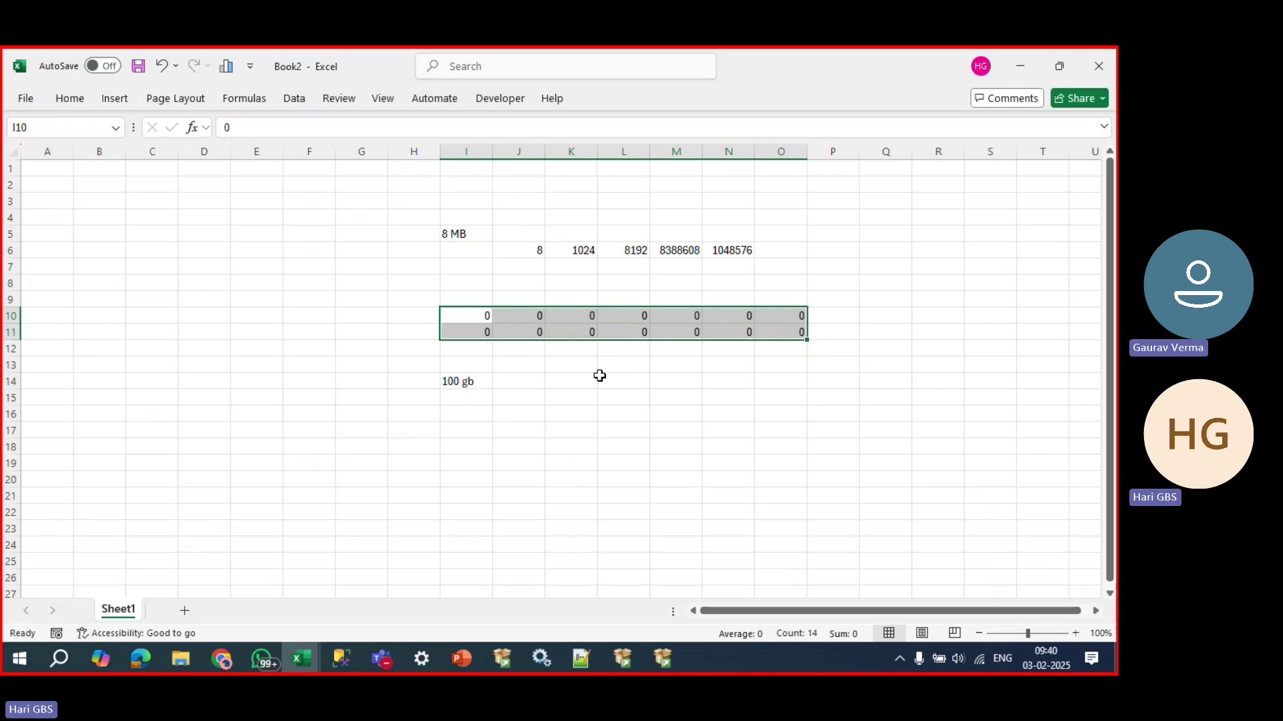
{"action": "left_click", "coordinate": [531, 401]}
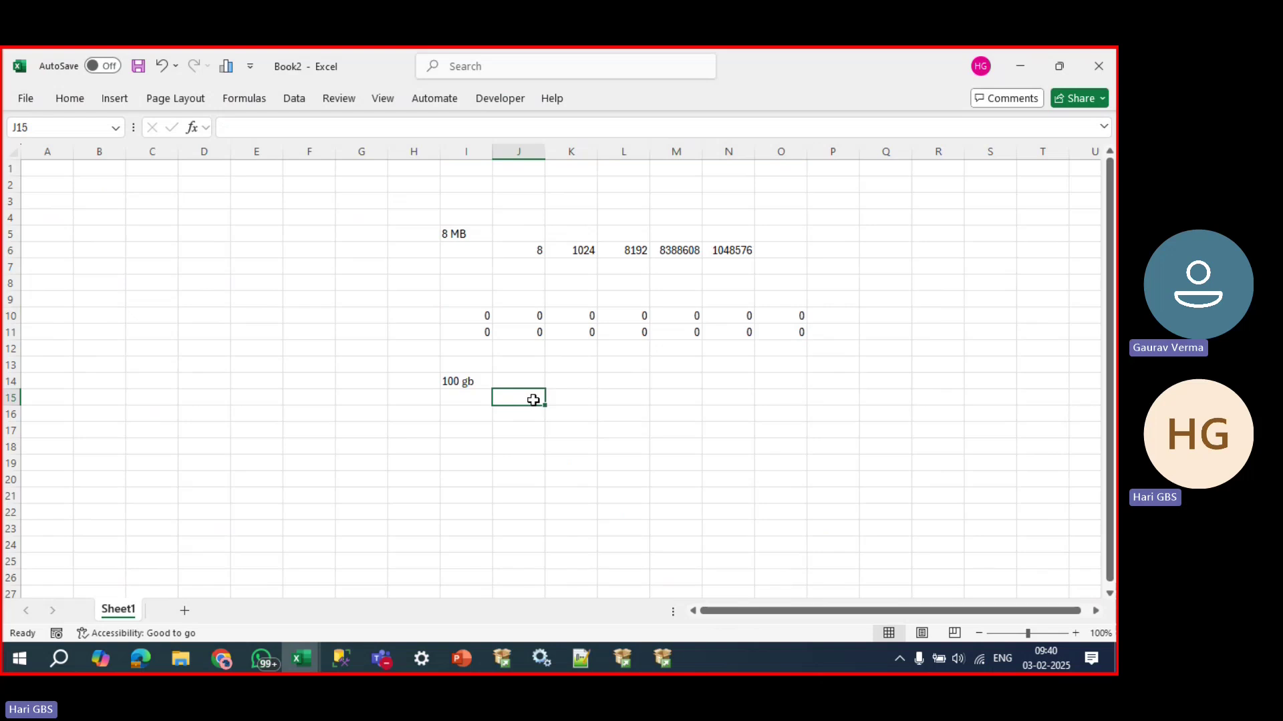
Switch to SQL Server 2016 Setup and grant the Perform Volume Maintenance Task privilege to the Database Engine service.
{"action": "key", "text": "alt+Tab"}
{"action": "key", "text": "alt+Tab"}
{"action": "key", "text": "Tab"}
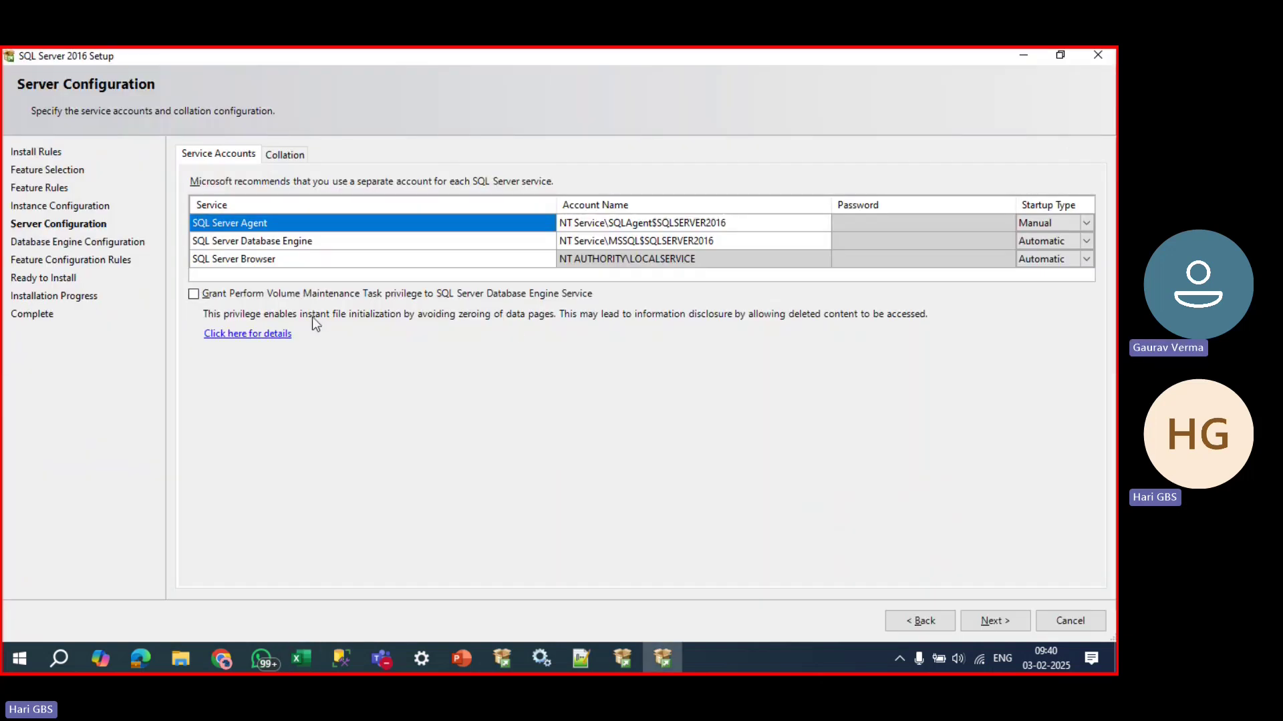
{"action": "left_click", "coordinate": [193, 294]}
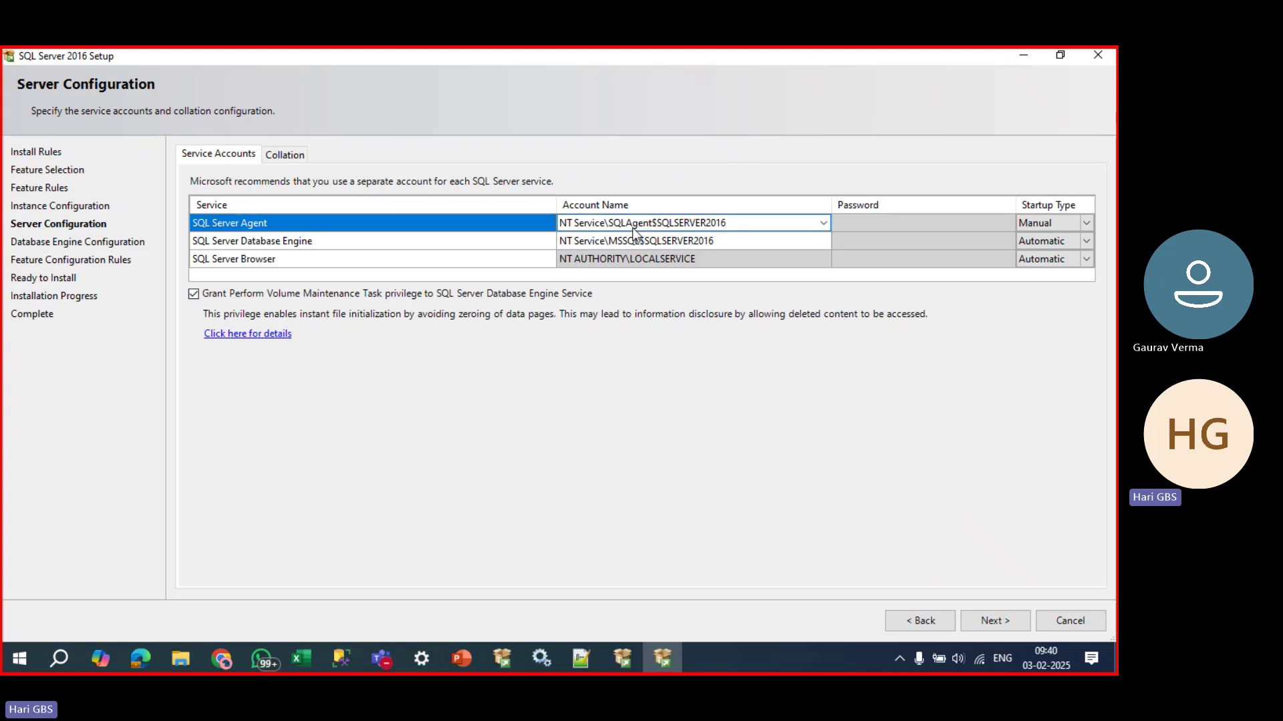
Set the startup type of the SQL Server Agent service to Automatic.
{"action": "left_click", "coordinate": [729, 239]}
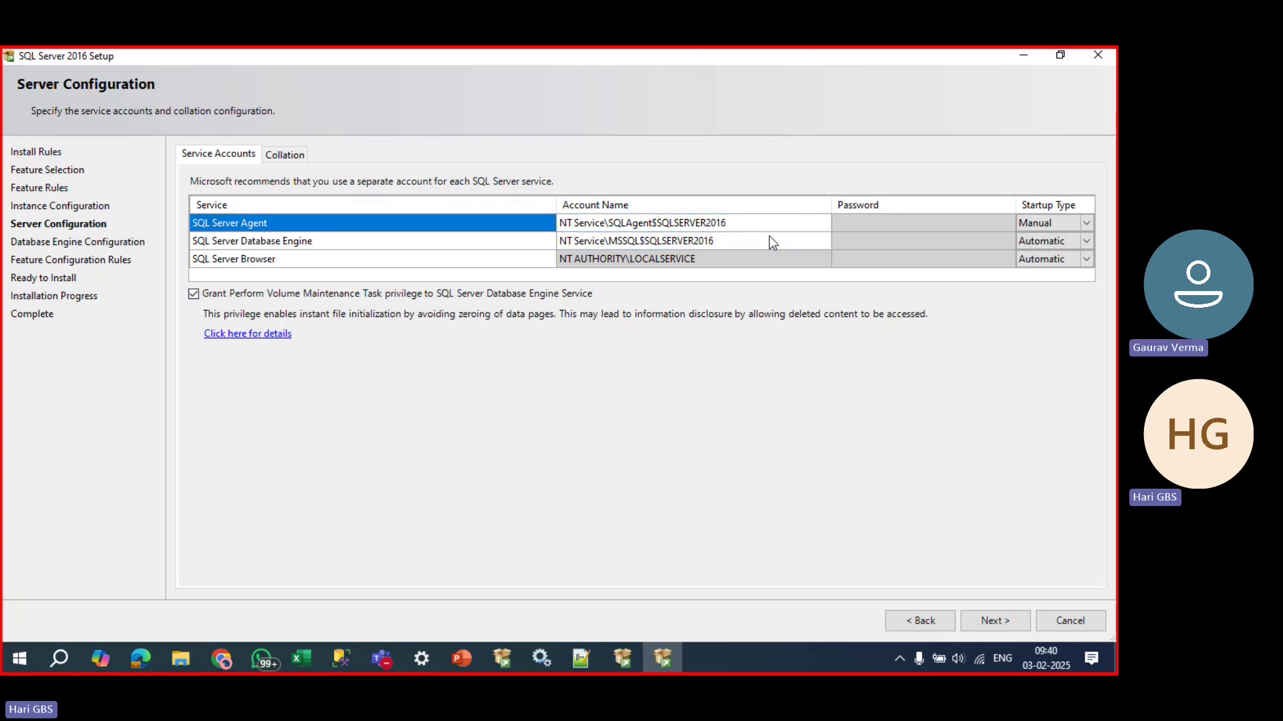
{"action": "left_click", "coordinate": [1090, 223]}
{"action": "left_click", "coordinate": [1069, 241]}
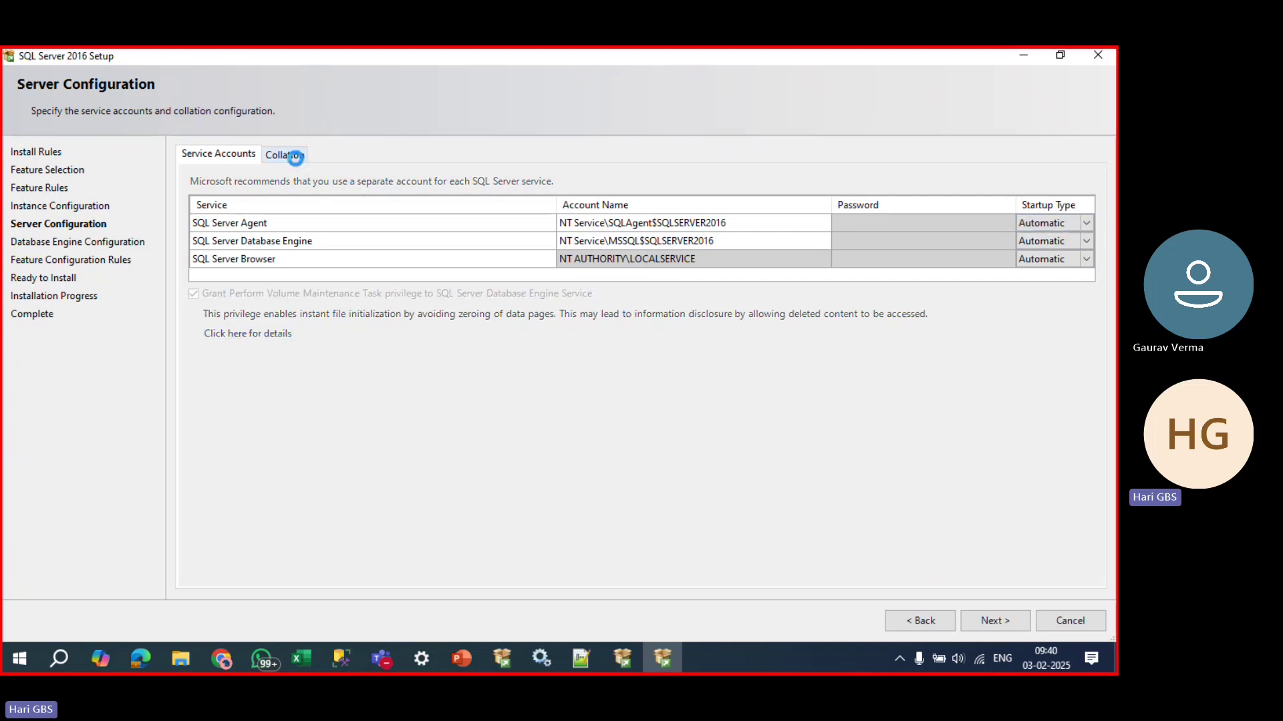
Review the Database Engine collation and proceed to the Database Engine Configuration page.
{"action": "left_click", "coordinate": [297, 161]}
{"action": "left_click_drag", "start_coordinate": [332, 207], "coordinate": [161, 206]}
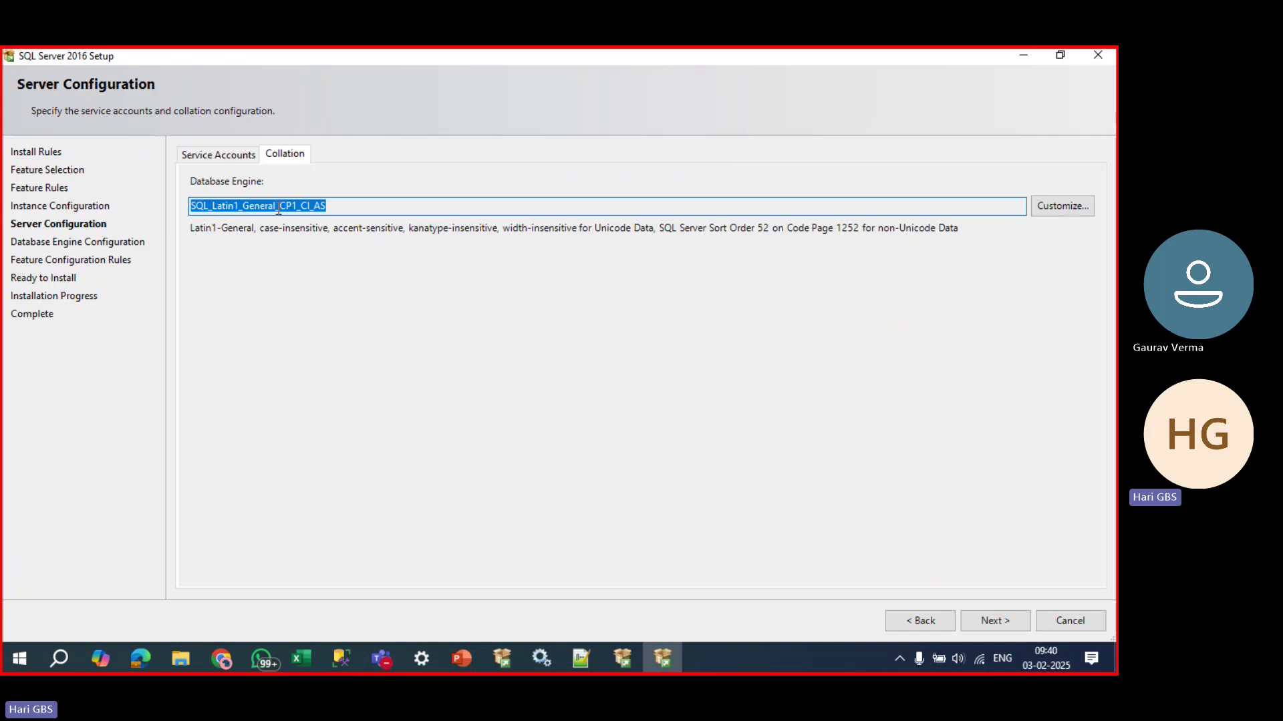
{"action": "left_click", "coordinate": [1006, 623]}
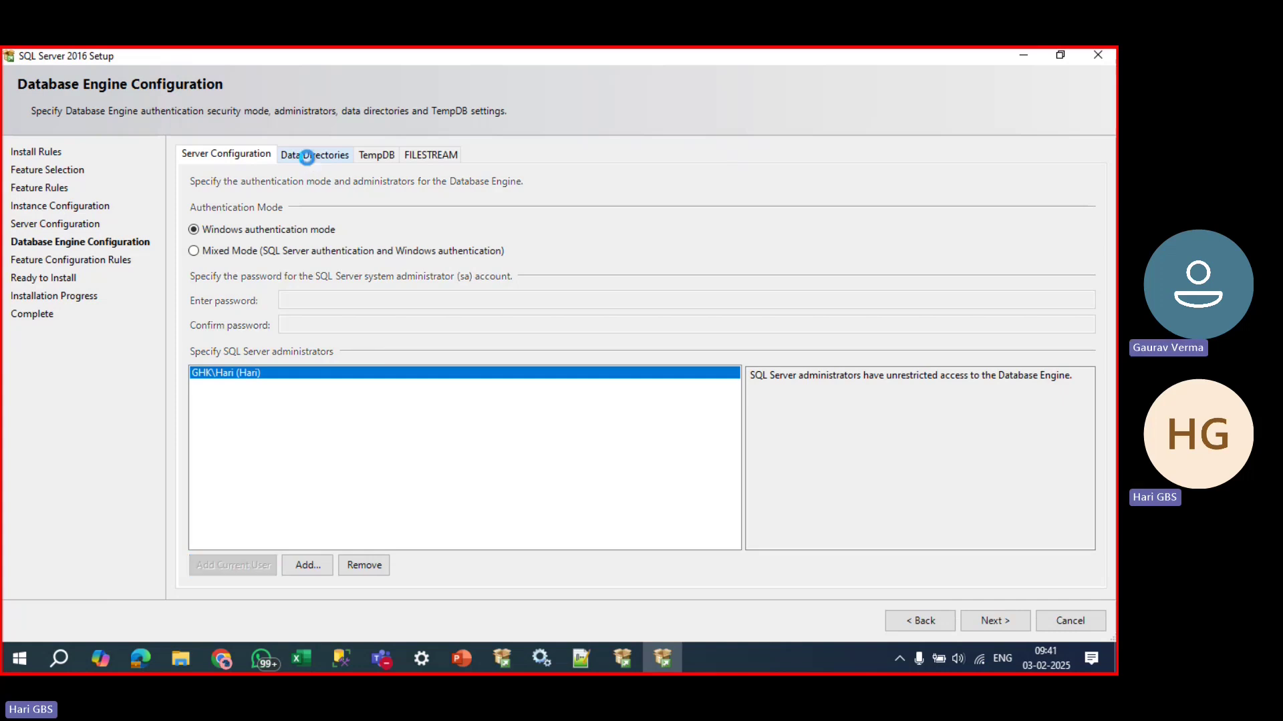
Look through the data directories and FILESTREAM settings and display the TempDB settings.
{"action": "left_click", "coordinate": [308, 159]}
{"action": "left_click", "coordinate": [414, 158]}
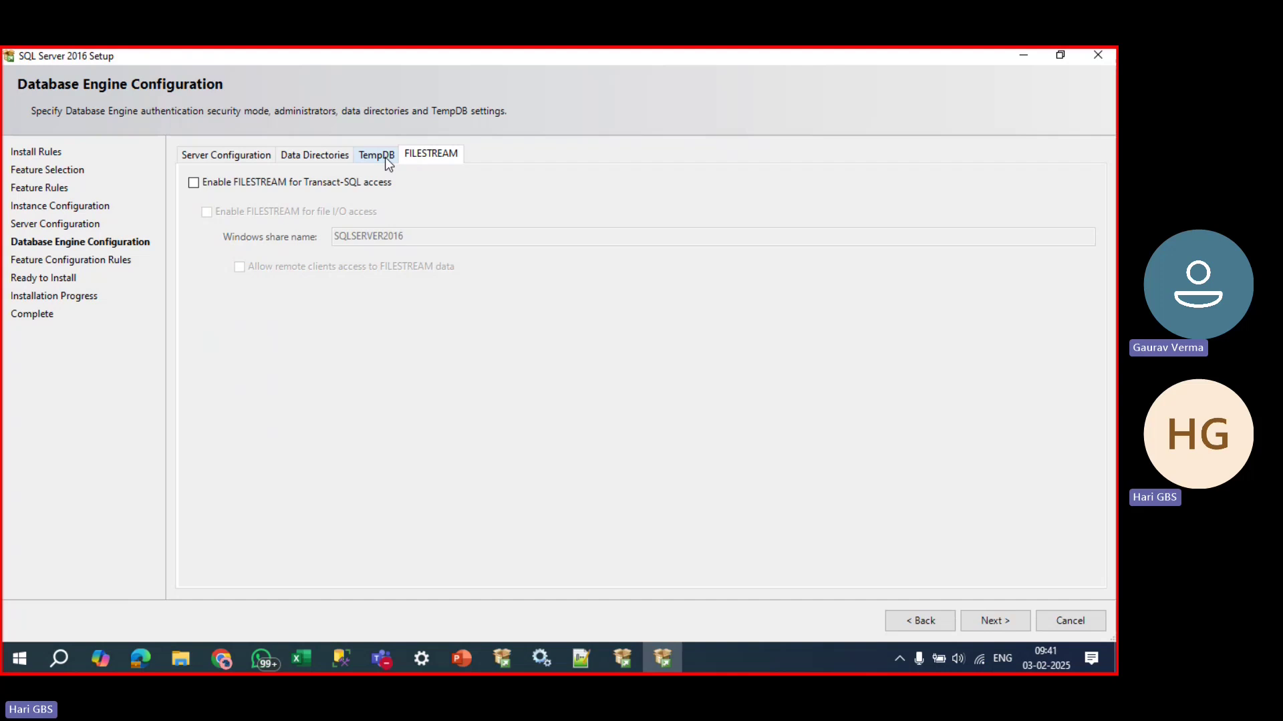
{"action": "left_click", "coordinate": [385, 158]}
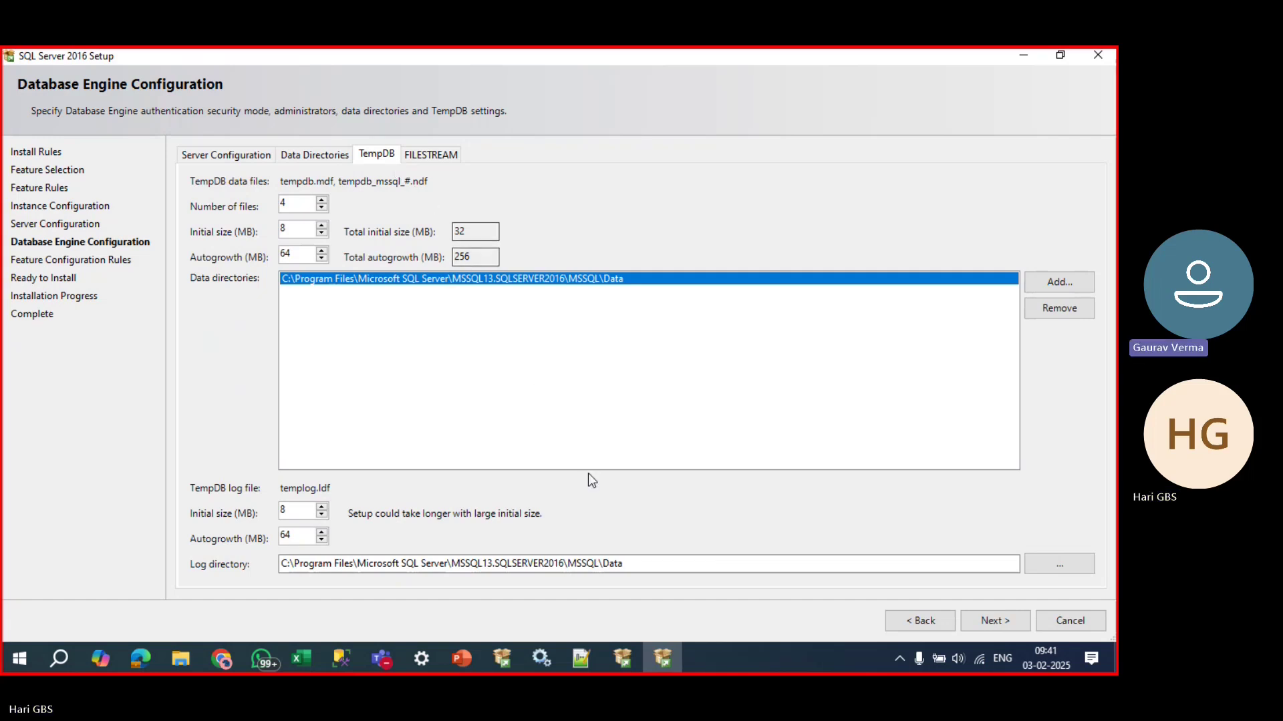
Switch to the Book2 workbook in Excel and enter the heading TEMPDB in cell I20.
{"action": "mouse_move", "coordinate": [307, 646]}
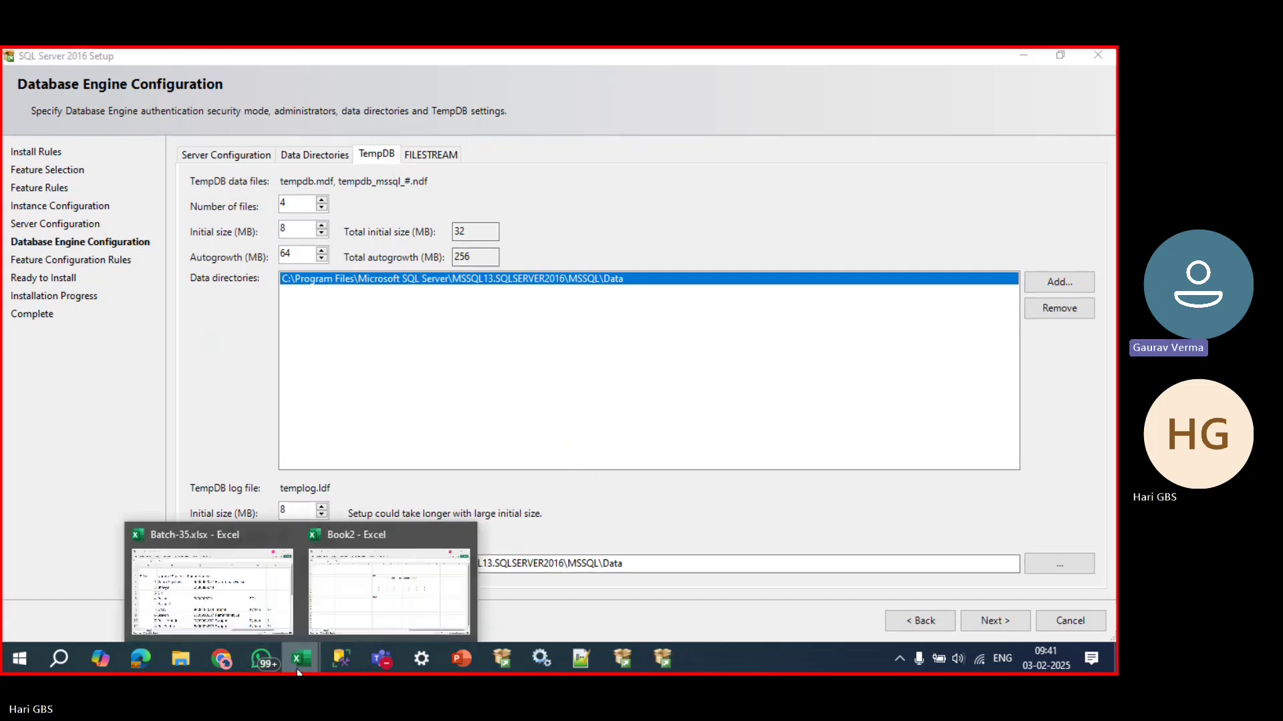
{"action": "left_click", "coordinate": [339, 611]}
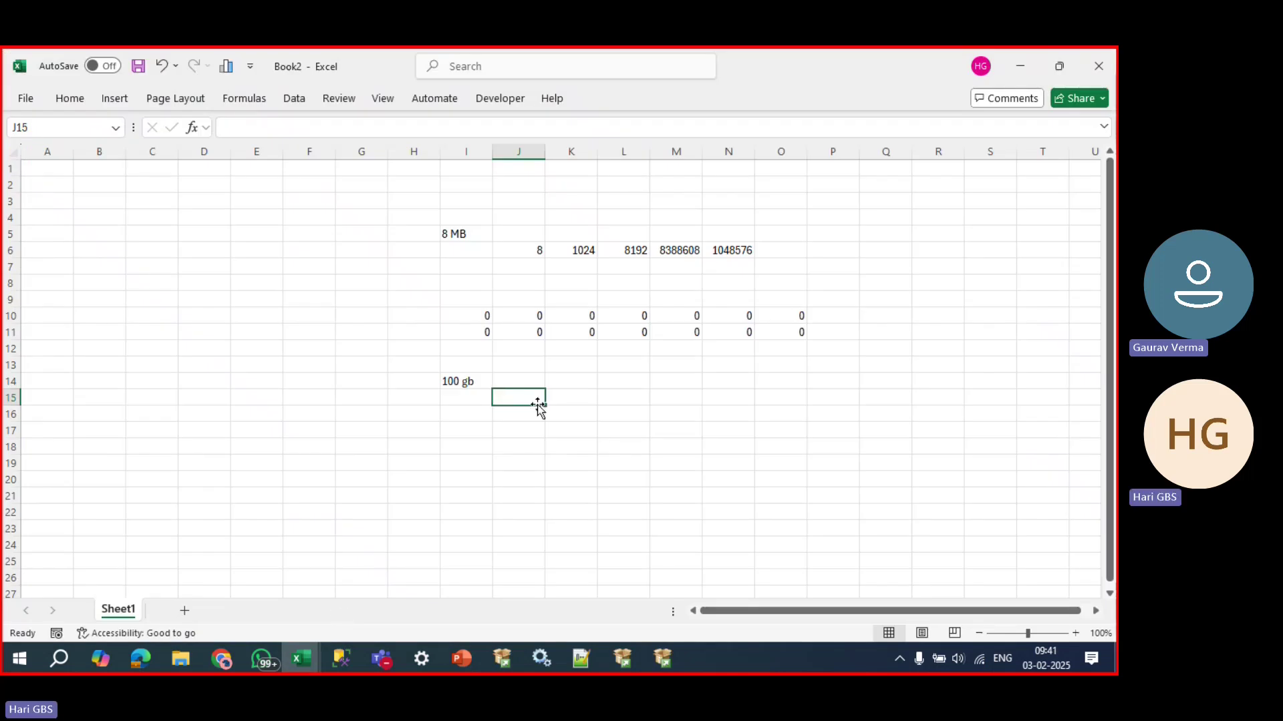
{"action": "scroll", "coordinate": [531, 391], "scroll_direction": "down", "scroll_amount": 3}
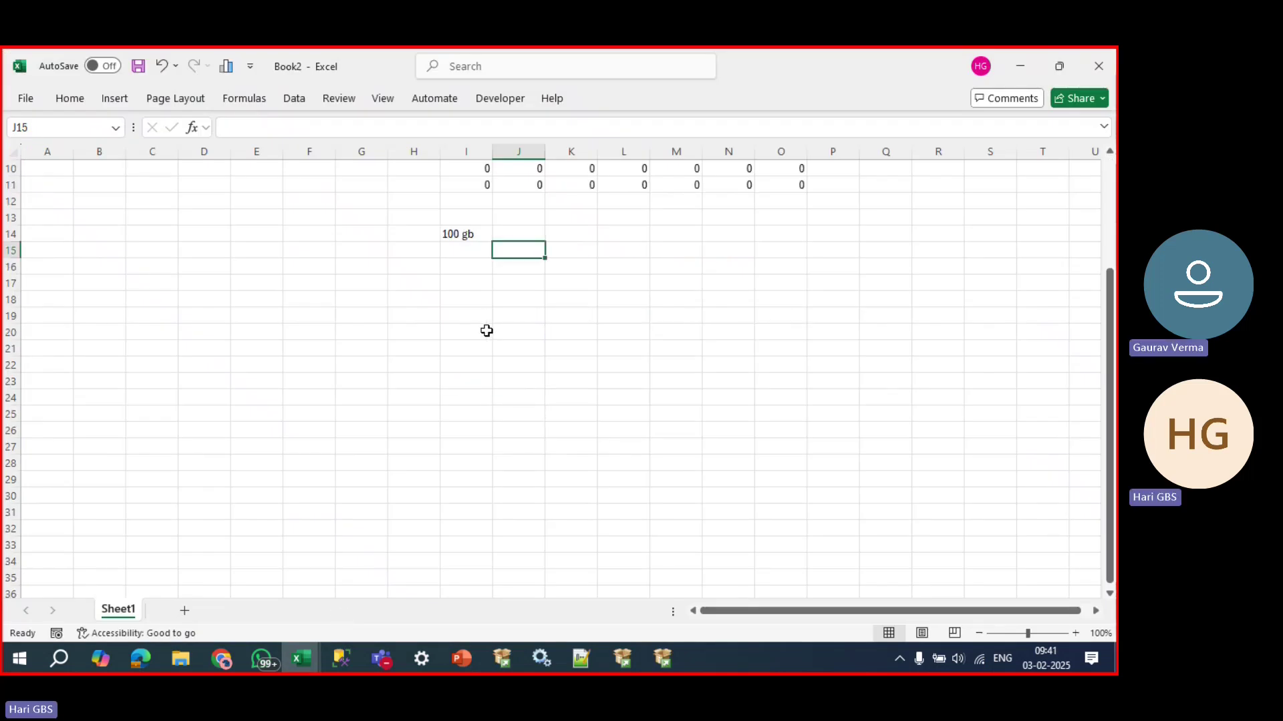
{"action": "scroll", "coordinate": [487, 329], "scroll_direction": "down", "scroll_amount": 2}
{"action": "left_click", "coordinate": [489, 232]}
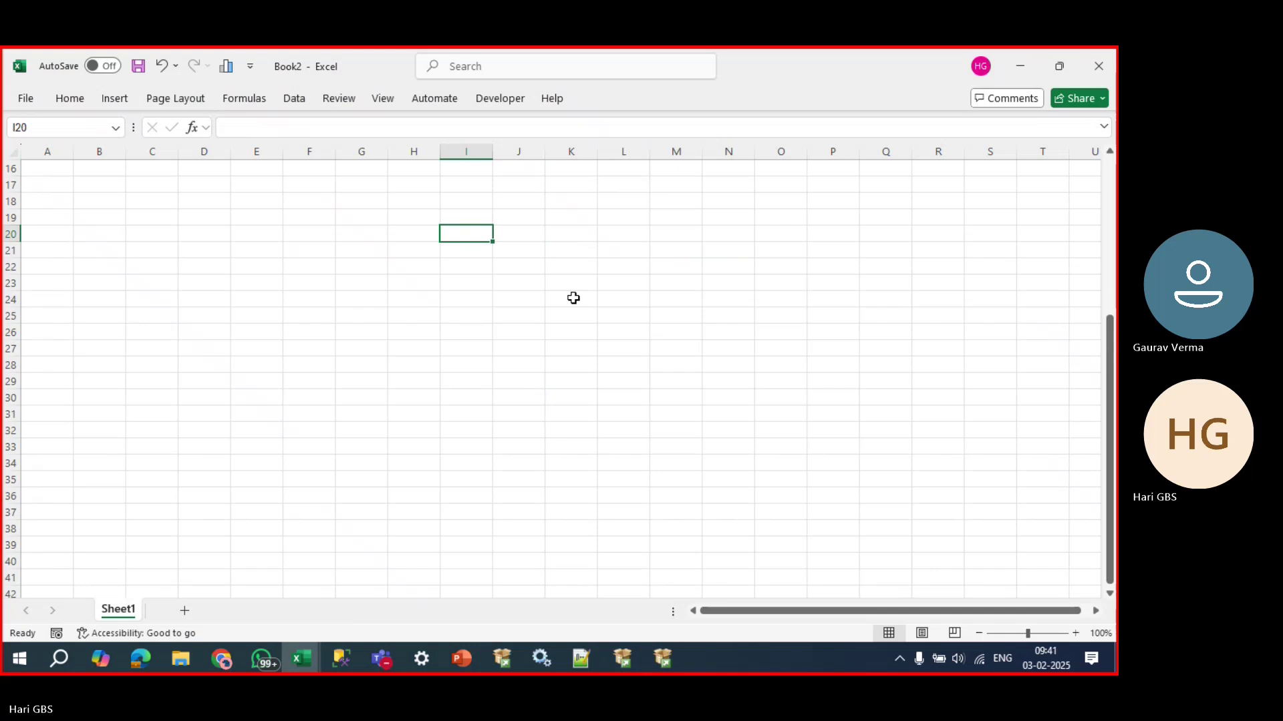
{"action": "type", "text": "TEMPDB"}
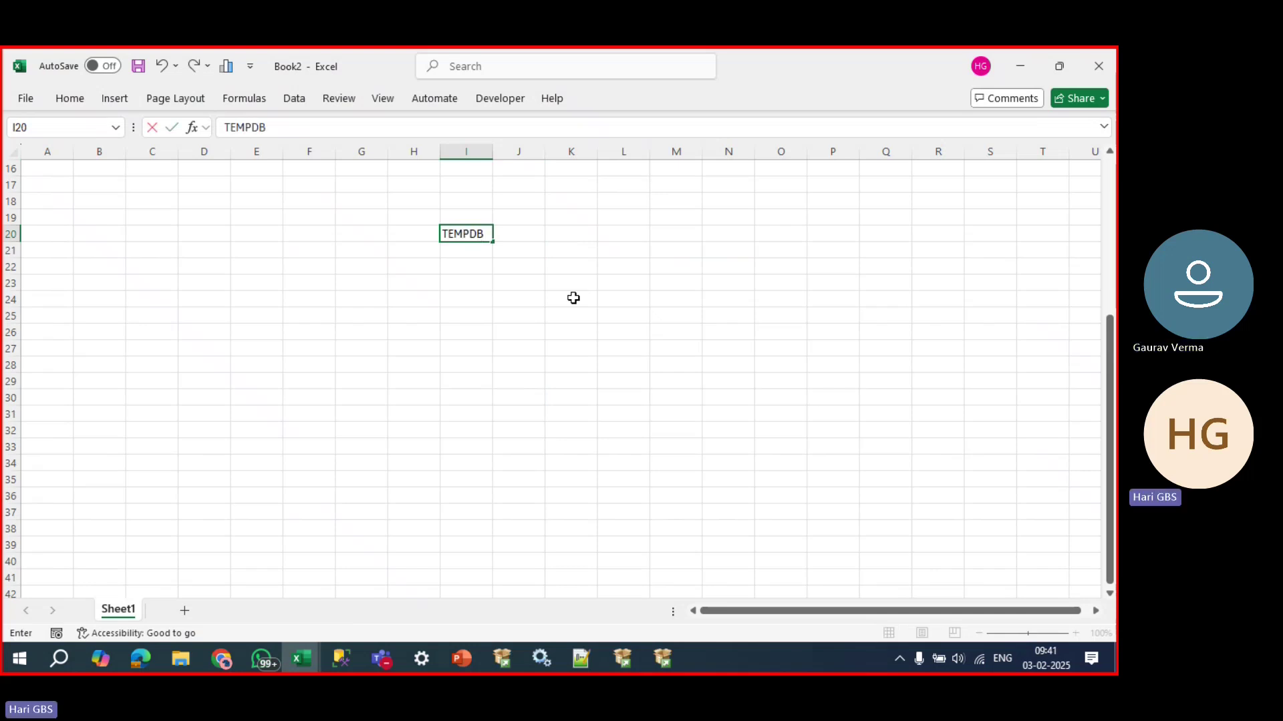
{"action": "key", "text": "Return"}
List USERS in cell J21 and SYSTEM INTERNAL in cell J22 under the TEMPDB heading.
{"action": "key", "text": "Right"}
{"action": "type", "text": "USERS"}
{"action": "key", "text": "Return"}
{"action": "type", "text": "SYSTE"}
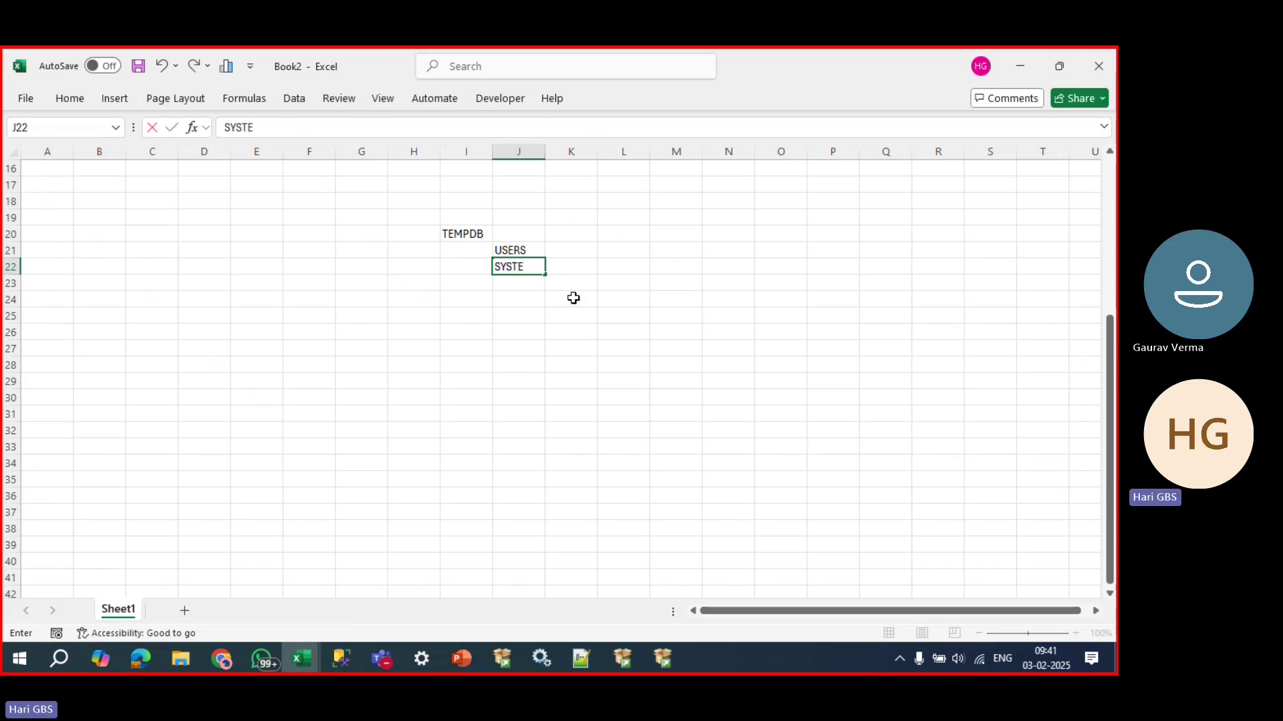
{"action": "type", "text": "M INTERNAL"}
{"action": "key", "text": "Return"}
{"action": "key", "text": "Return"}
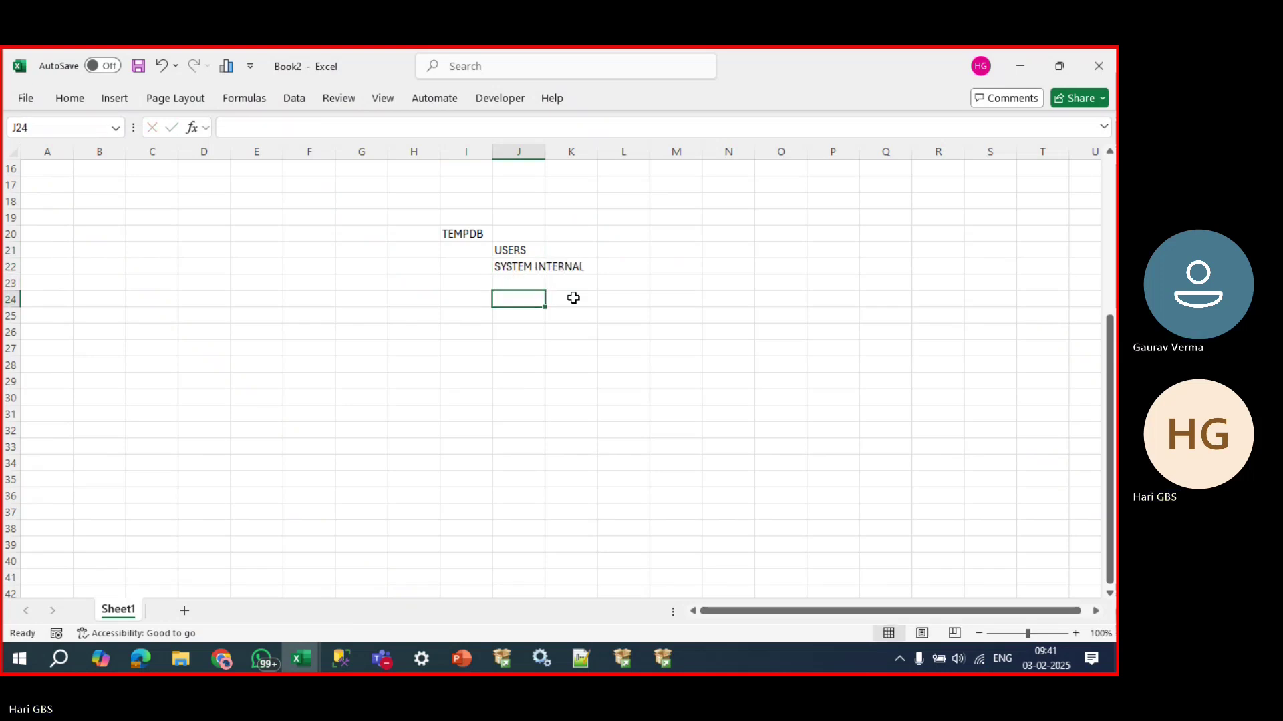
Enter SORTING in J24 and TEMP FILES in J26, and fit column J's width to its contents.
{"action": "type", "text": "SORT"}
{"action": "key", "text": "Return"}
{"action": "key", "text": "Return"}
{"action": "type", "text": "TEMP FILES"}
{"action": "key", "text": "Return"}
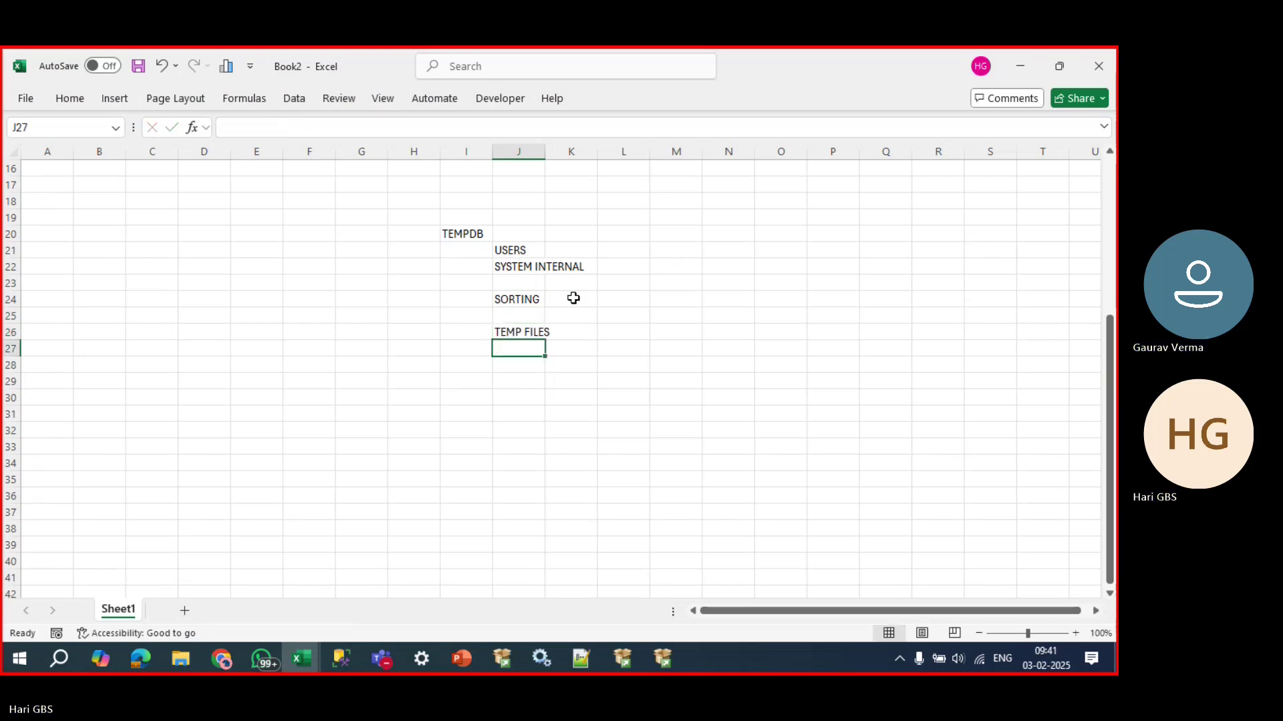
{"action": "double_click", "coordinate": [545, 151]}
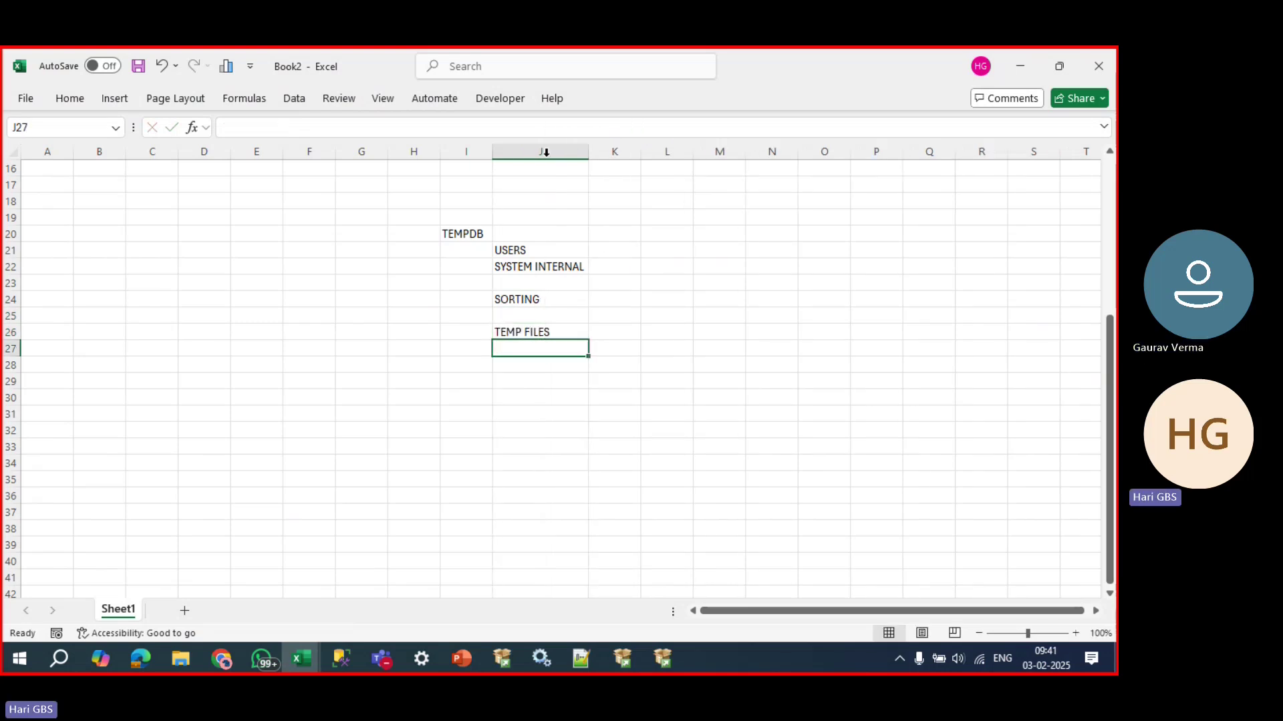
Go over the TEMPDB notes in the workbook and compare them with the TempDB settings in SQL Server 2016 Setup.
{"action": "left_click", "coordinate": [485, 233]}
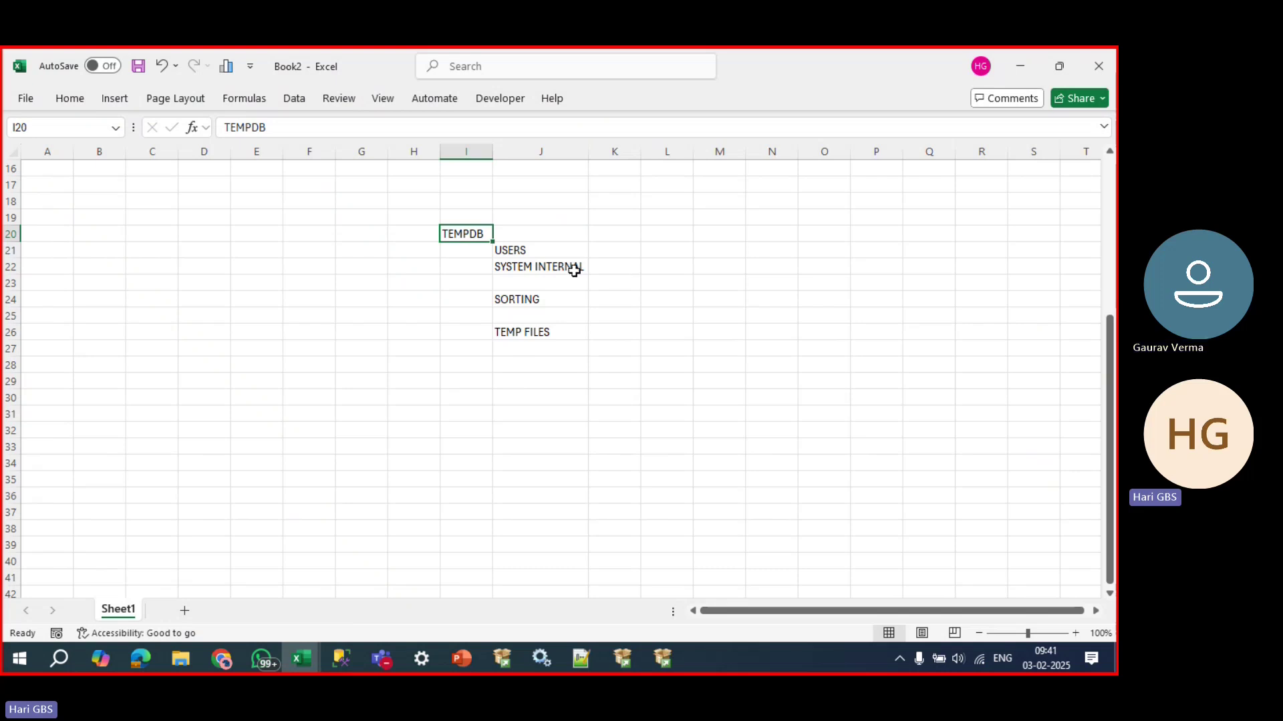
{"action": "left_click", "coordinate": [621, 355]}
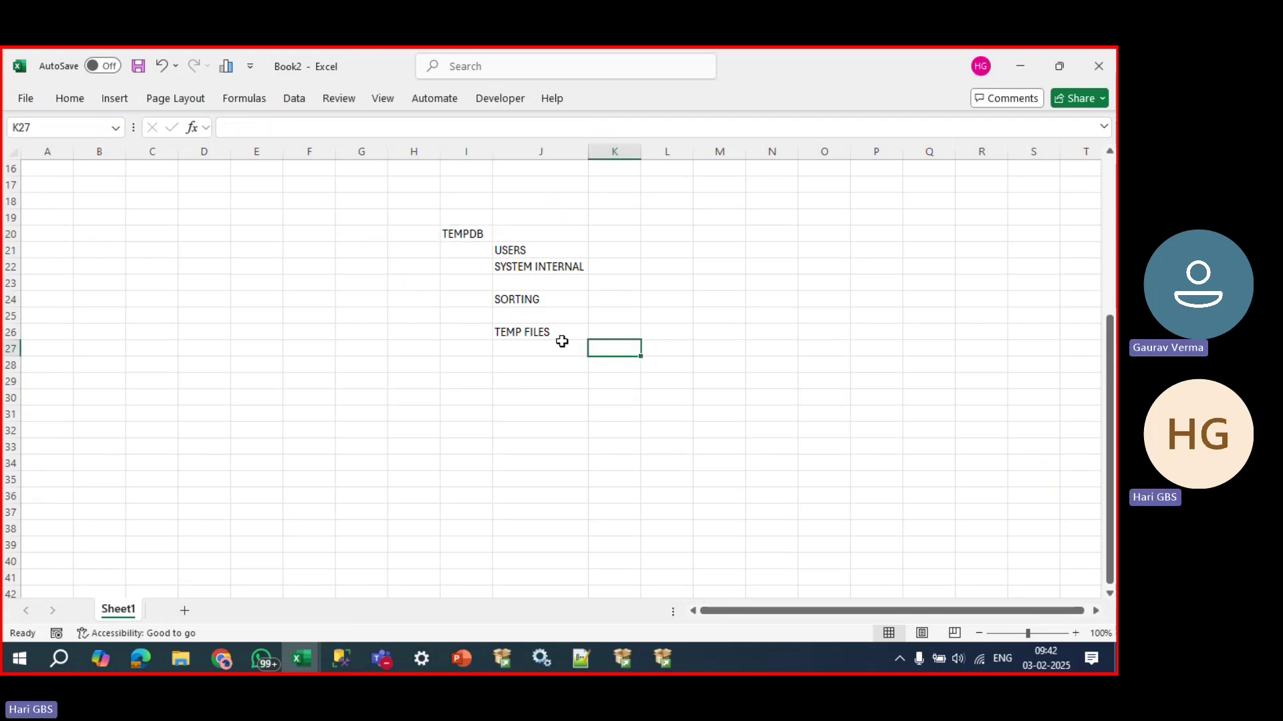
{"action": "left_click", "coordinate": [536, 330]}
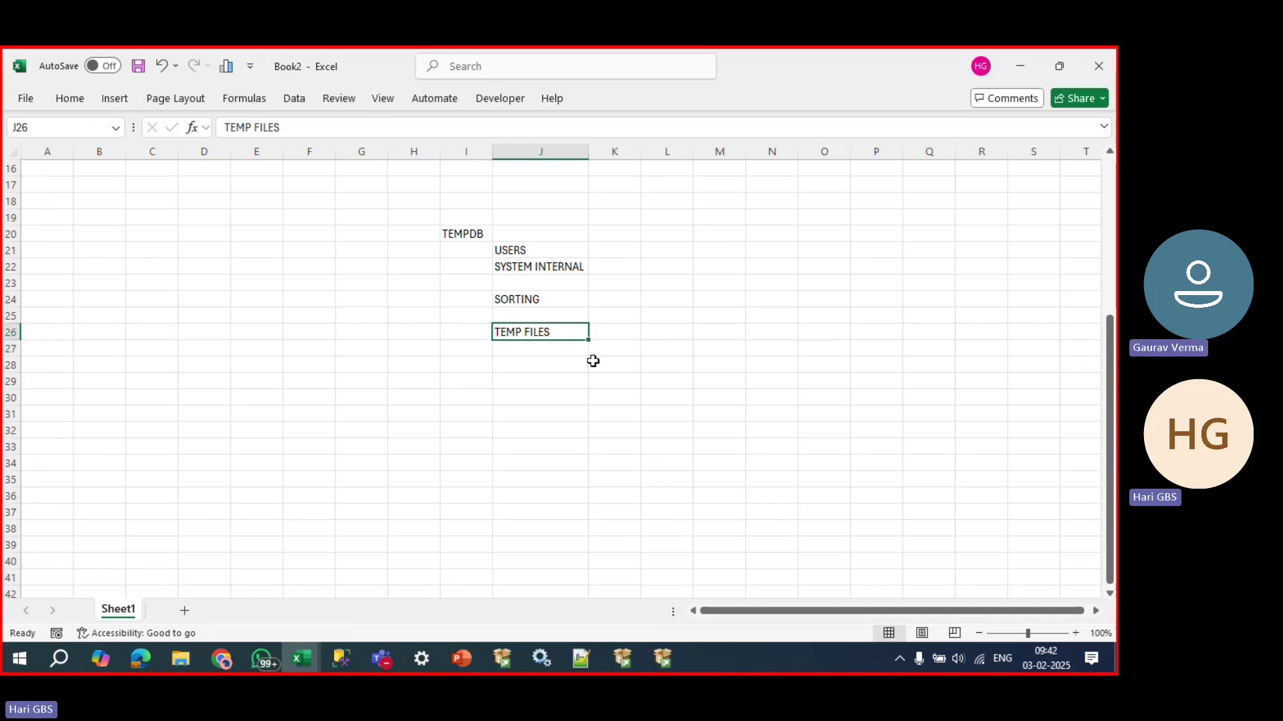
{"action": "left_click", "coordinate": [464, 235]}
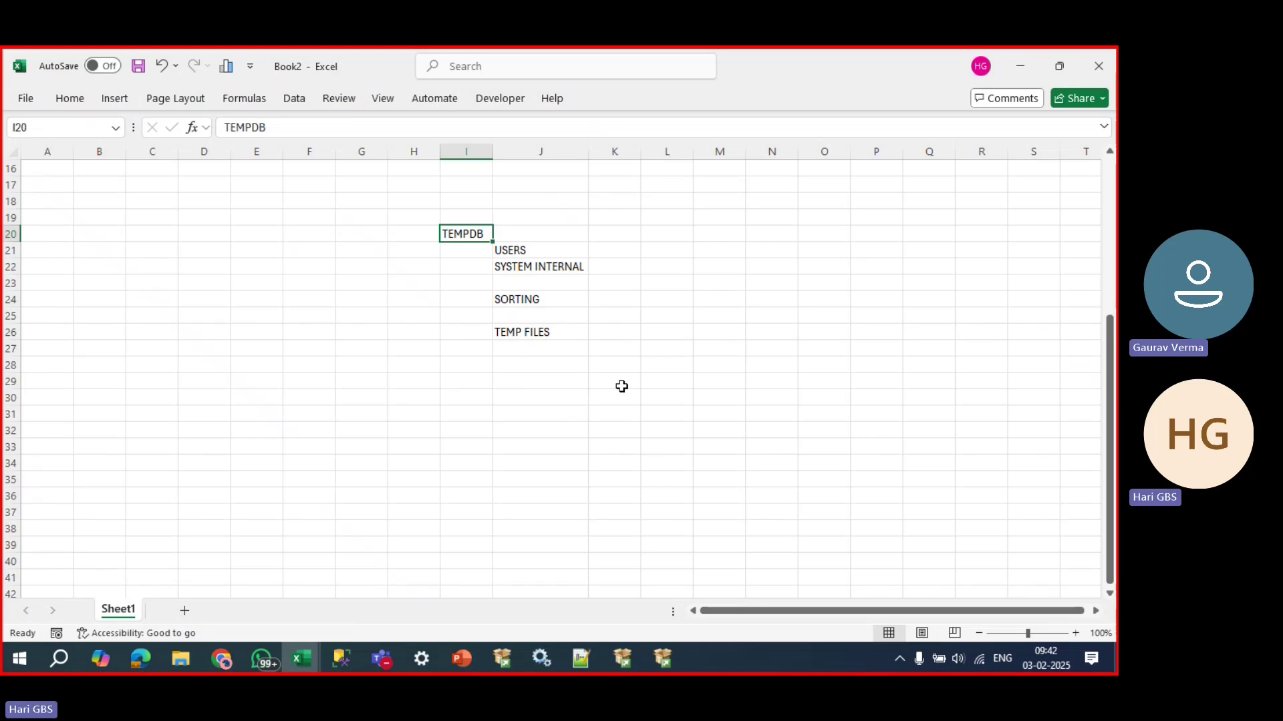
{"action": "key", "text": "alt"}
{"action": "key", "text": "Escape"}
{"action": "key", "text": "alt+Tab"}
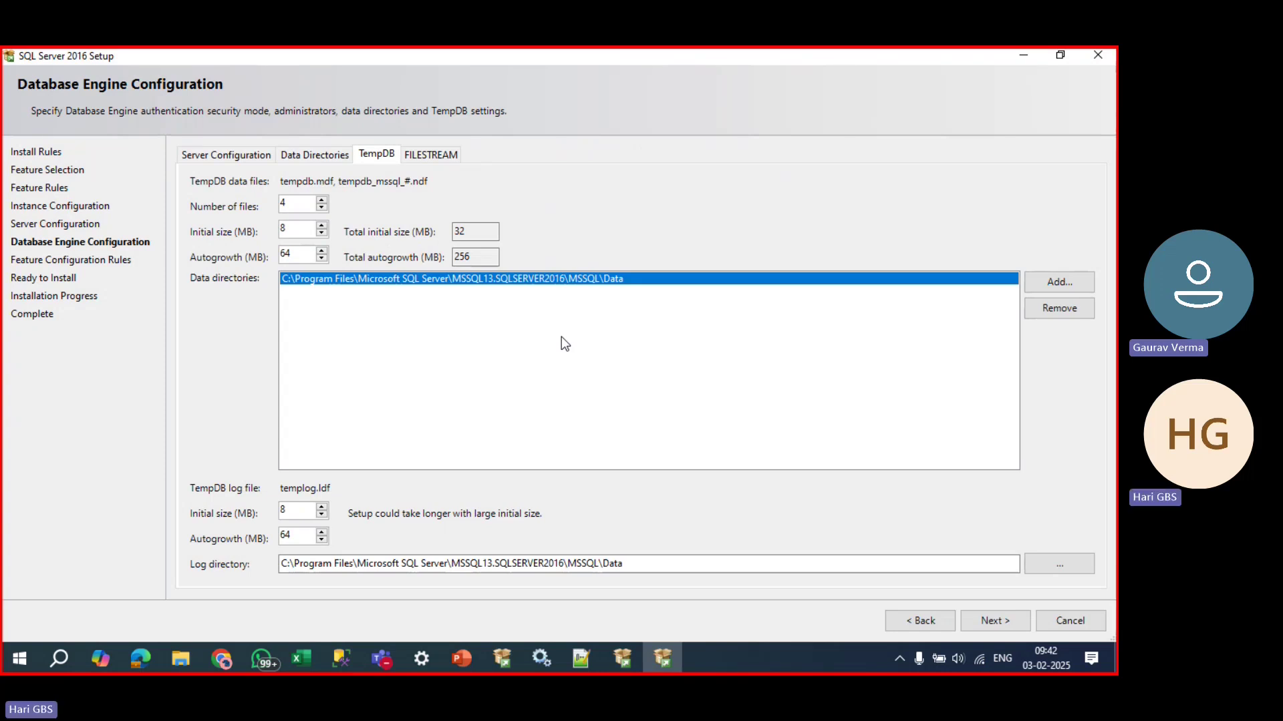
{"action": "key", "text": "alt+Tab"}
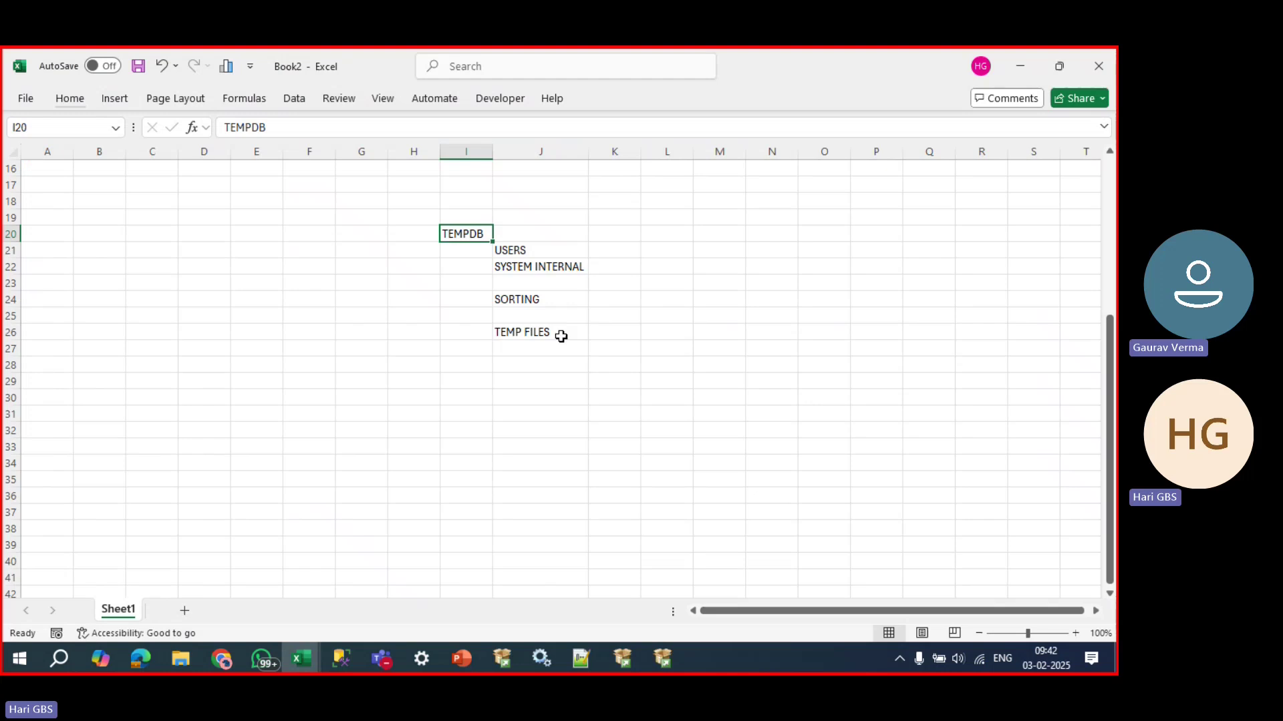
{"action": "left_click", "coordinate": [677, 321]}
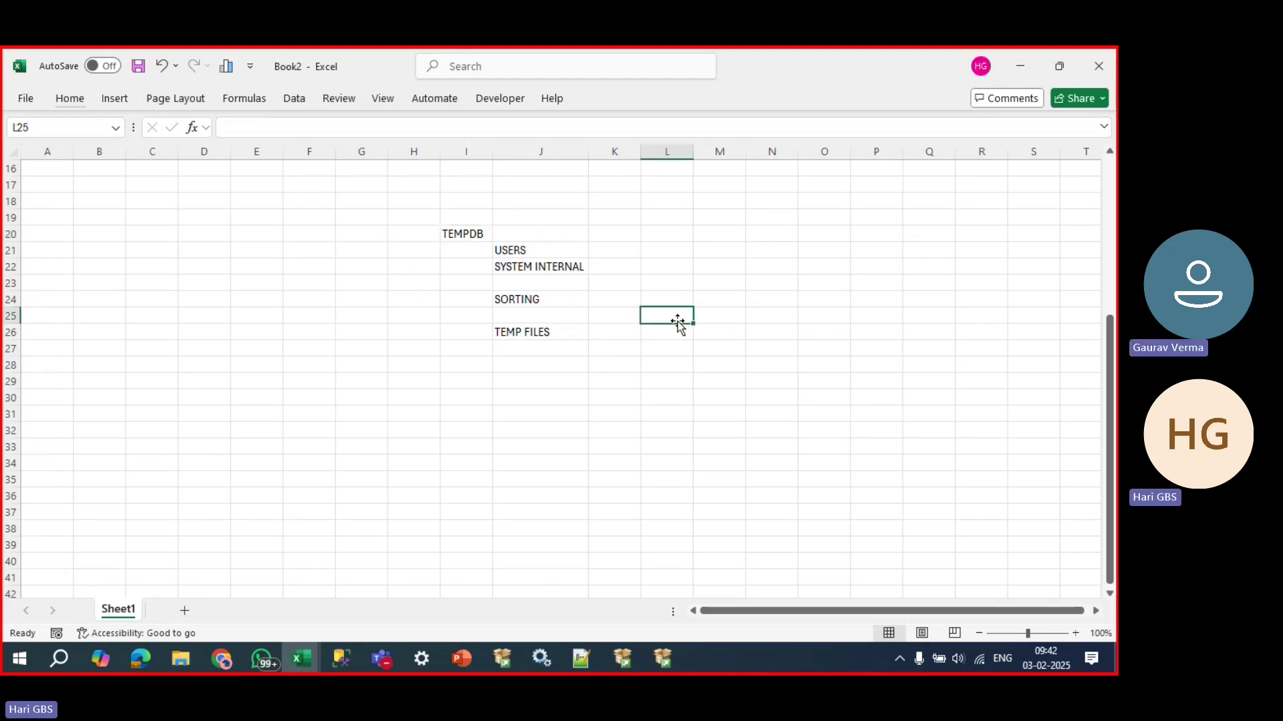
{"action": "left_click", "coordinate": [473, 239]}
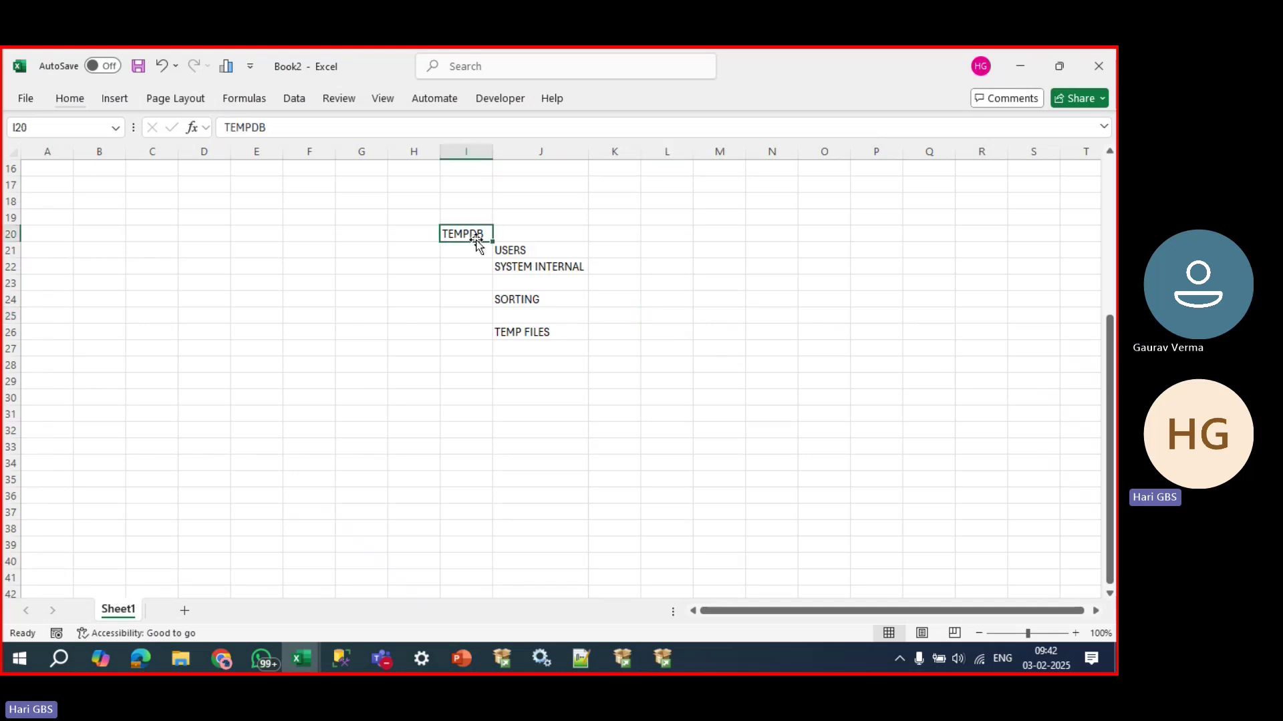
Open Task Manager and examine the CPU performance details for cores and logical processors.
{"action": "right_click", "coordinate": [725, 670]}
{"action": "left_click", "coordinate": [756, 587]}
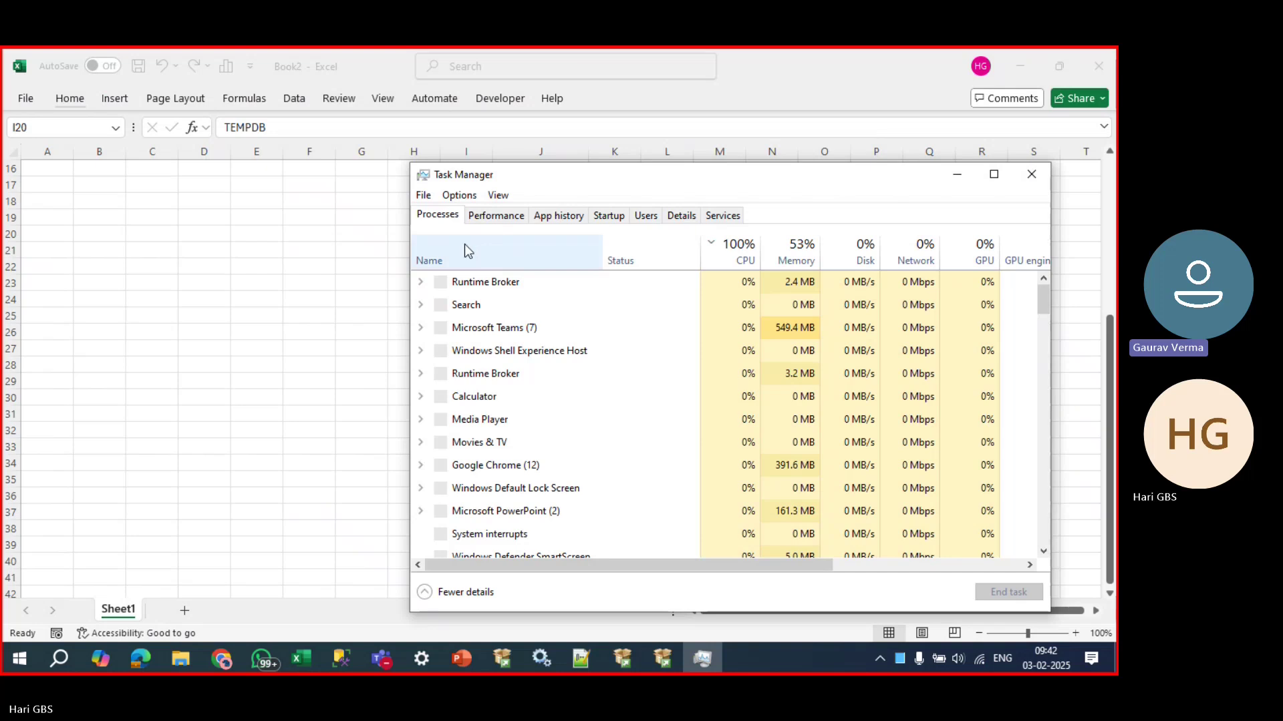
{"action": "left_click", "coordinate": [495, 215]}
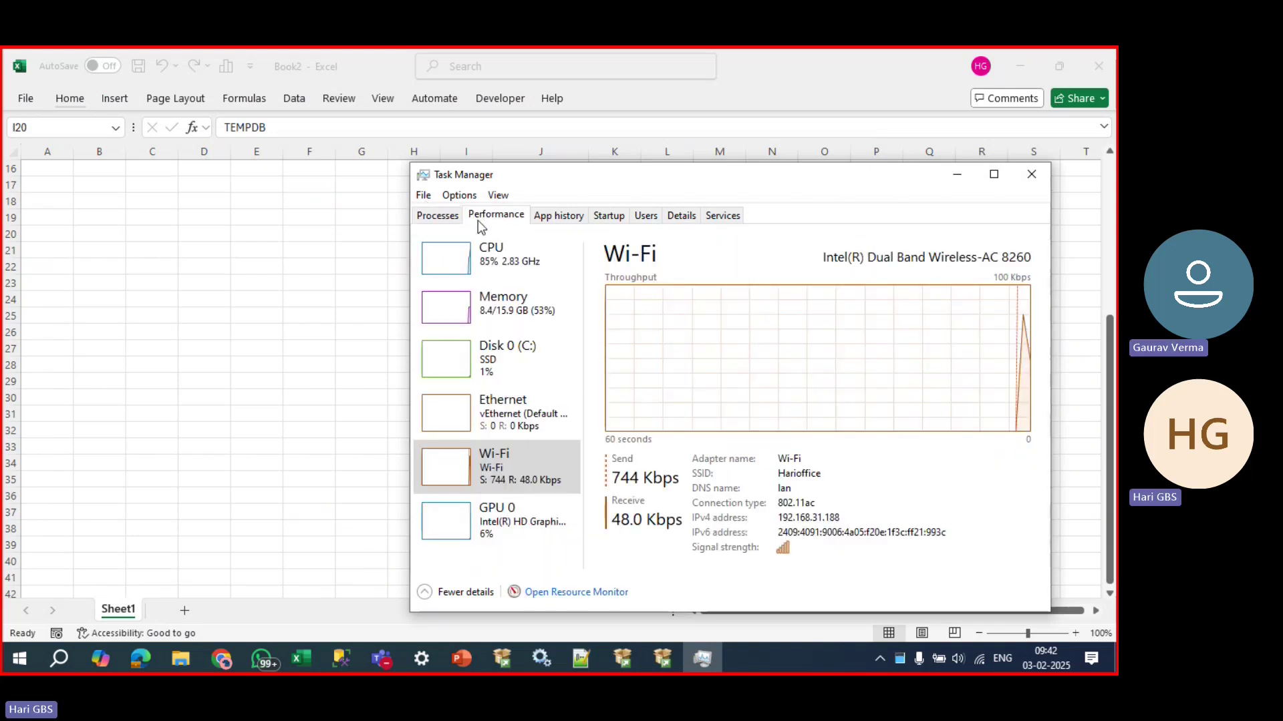
{"action": "left_click", "coordinate": [494, 264]}
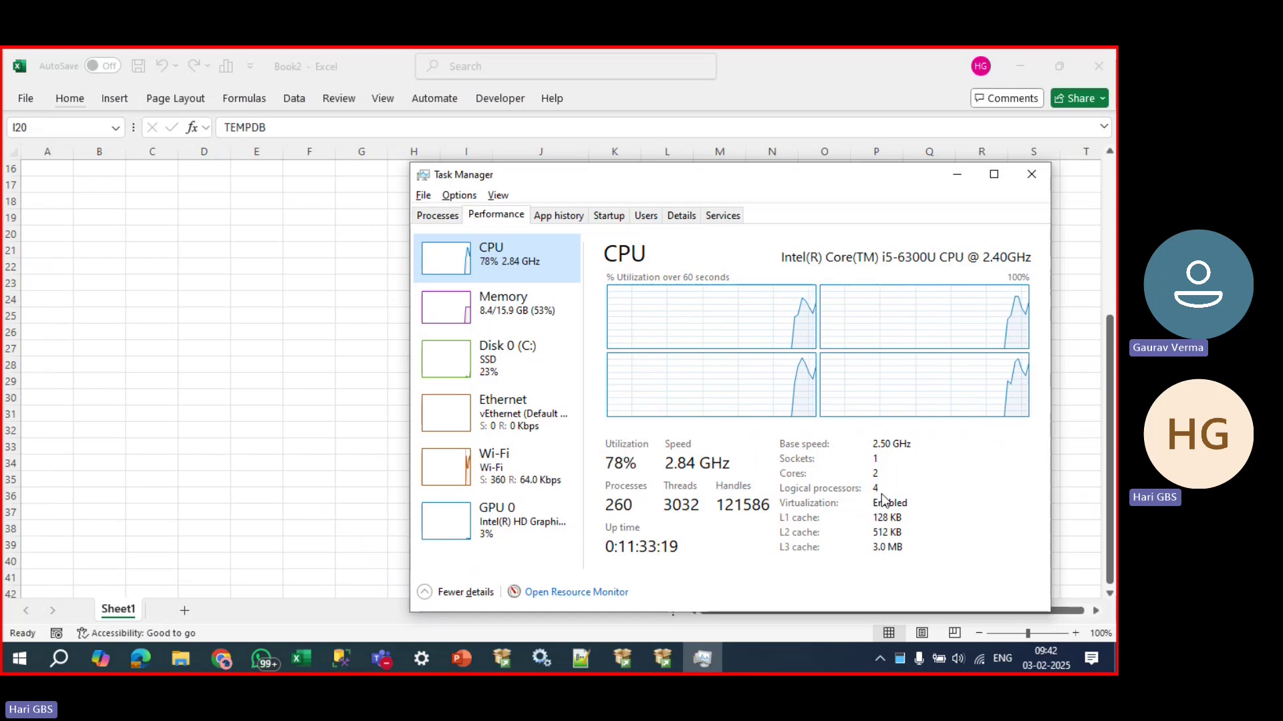
Switch back to SQL Server 2016 Setup and examine the TempDB data files' number, initial size, autogrowth and totals.
{"action": "key", "text": "alt+Tab"}
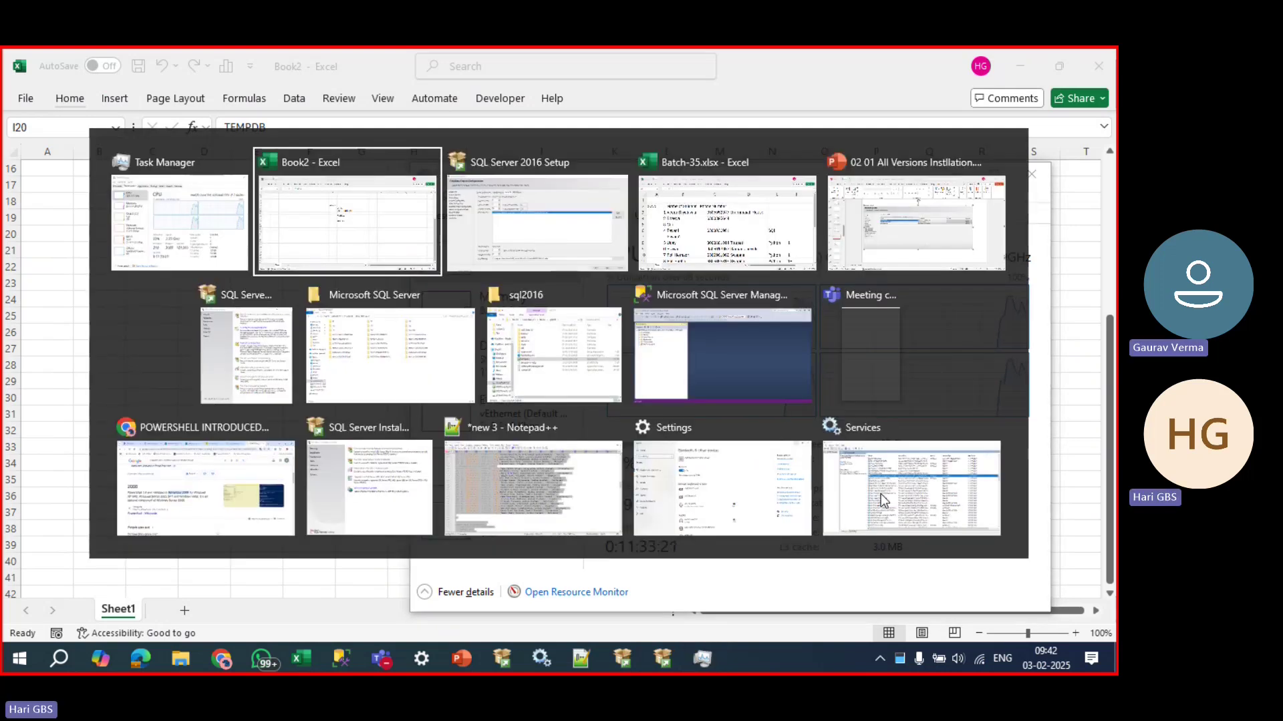
{"action": "key", "text": "alt+Tab"}
{"action": "key", "text": "Tab"}
{"action": "mouse_move", "coordinate": [291, 207]}
{"action": "left_mouse_down"}
{"action": "mouse_move", "coordinate": [269, 207]}
{"action": "mouse_move", "coordinate": [281, 230]}
{"action": "left_mouse_up"}
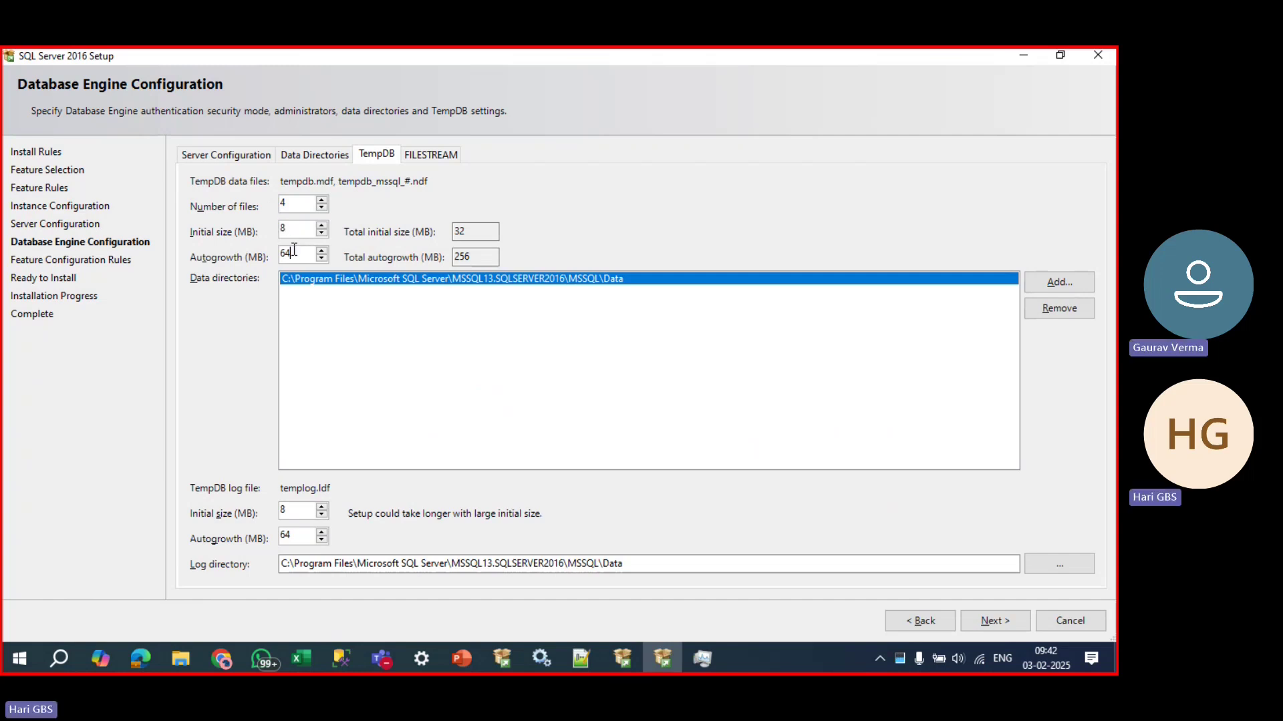
{"action": "left_click", "coordinate": [489, 232]}
{"action": "double_click", "coordinate": [457, 254]}
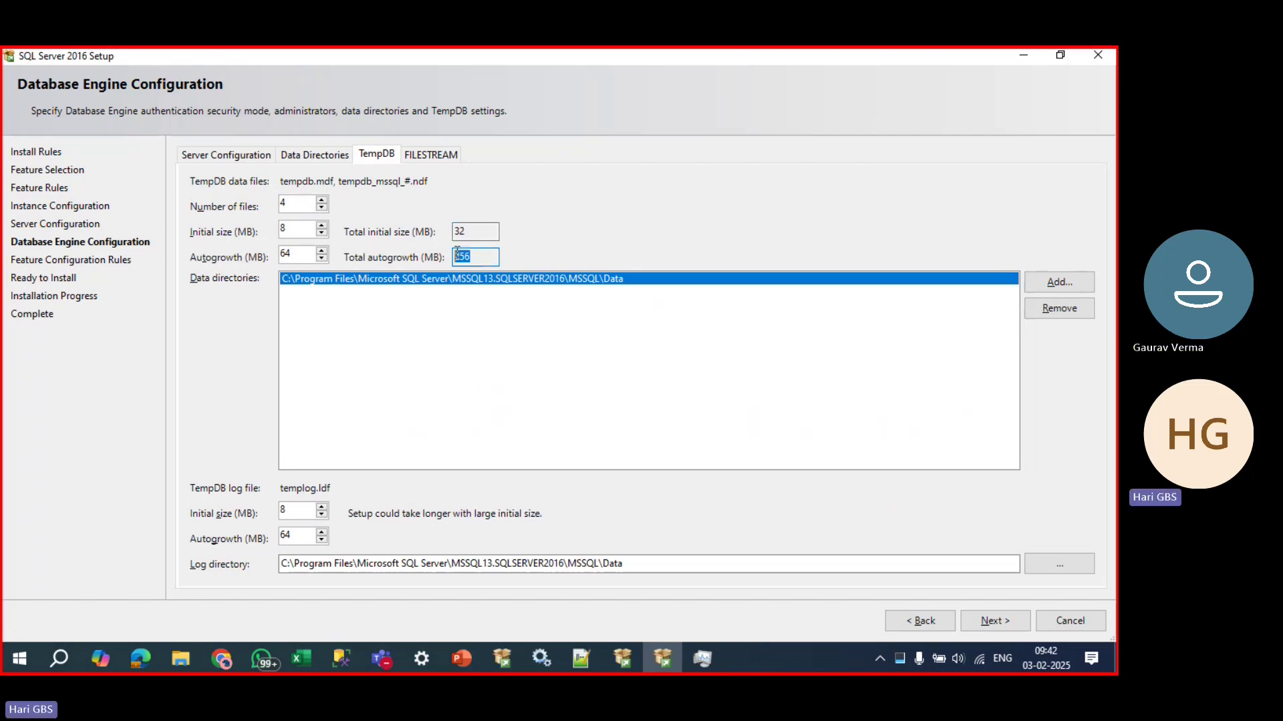
{"action": "left_click", "coordinate": [509, 327]}
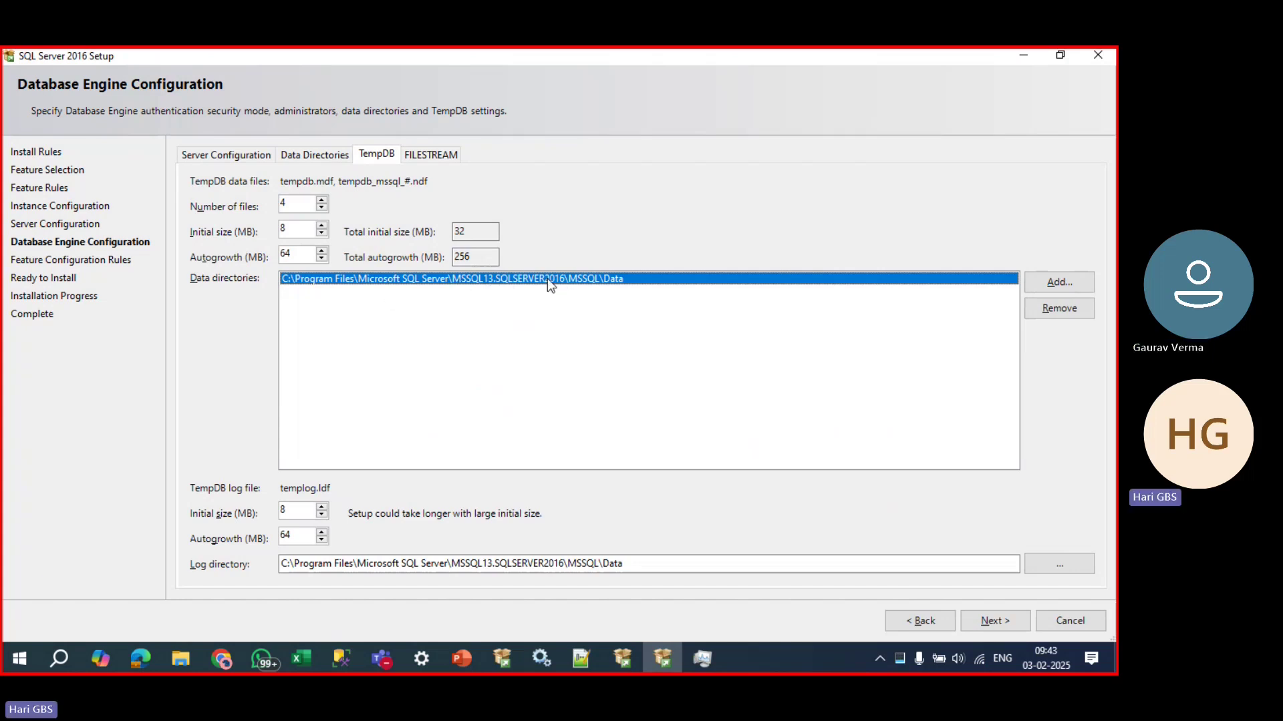
Compare the TempDB data and log directories, then the initial size and autogrowth settings of the data and log files.
{"action": "left_click_drag", "start_coordinate": [648, 563], "coordinate": [235, 569]}
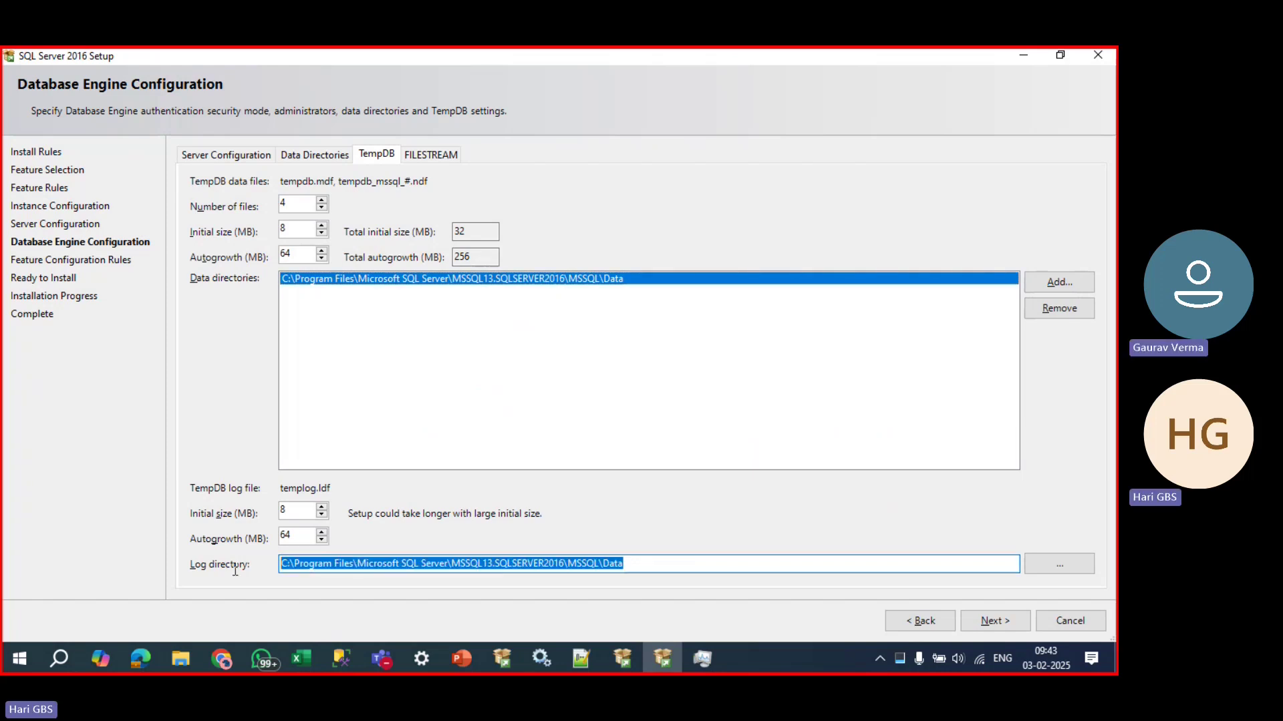
{"action": "left_click", "coordinate": [348, 284]}
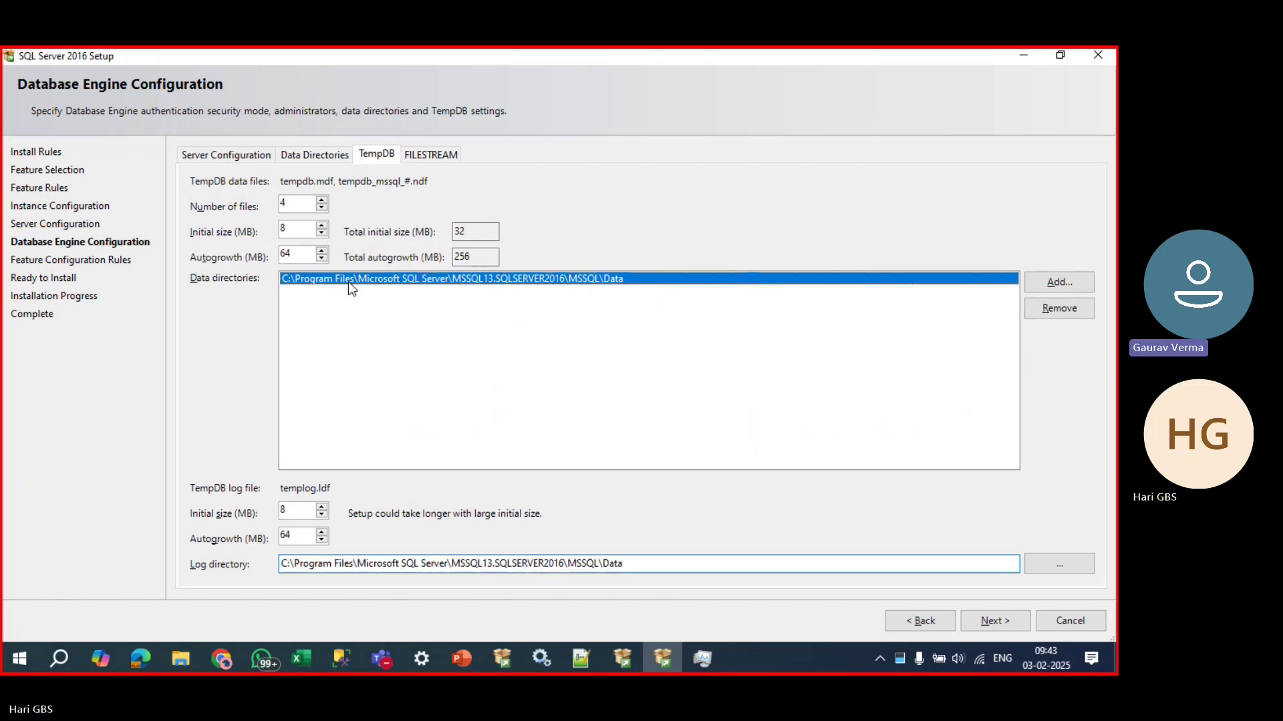
{"action": "left_click", "coordinate": [378, 565]}
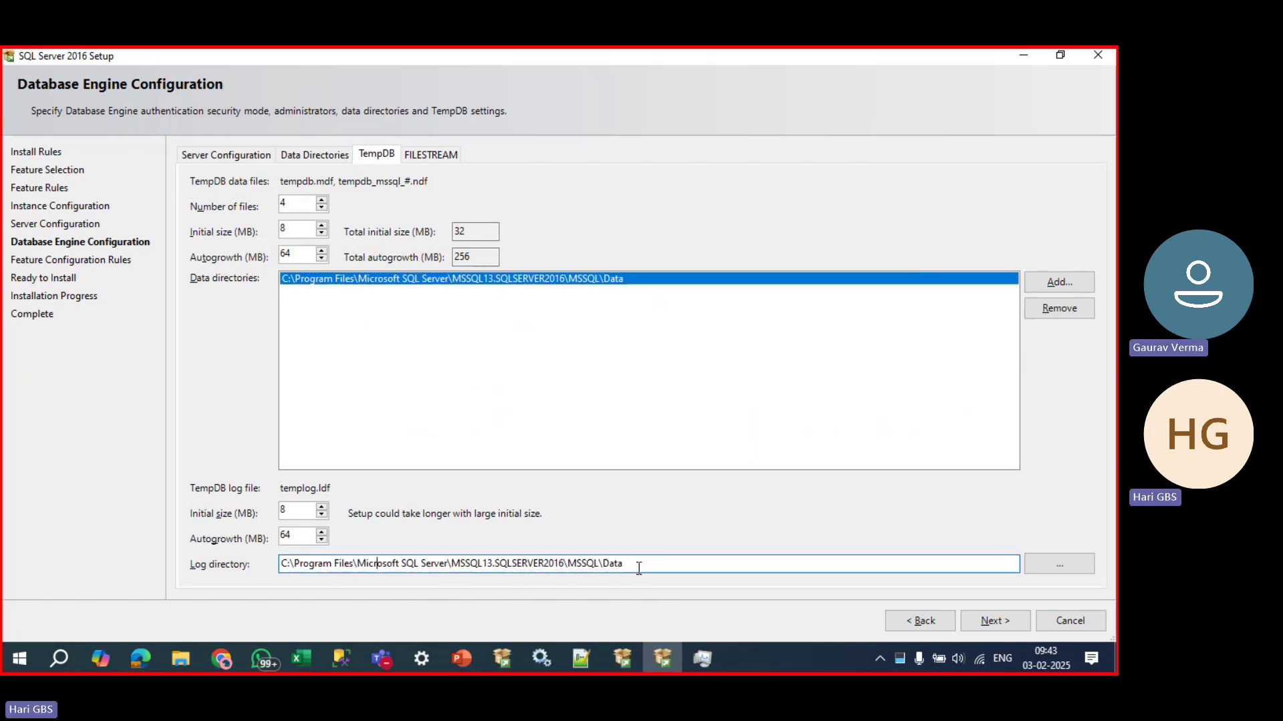
{"action": "left_click_drag", "start_coordinate": [635, 565], "coordinate": [262, 566]}
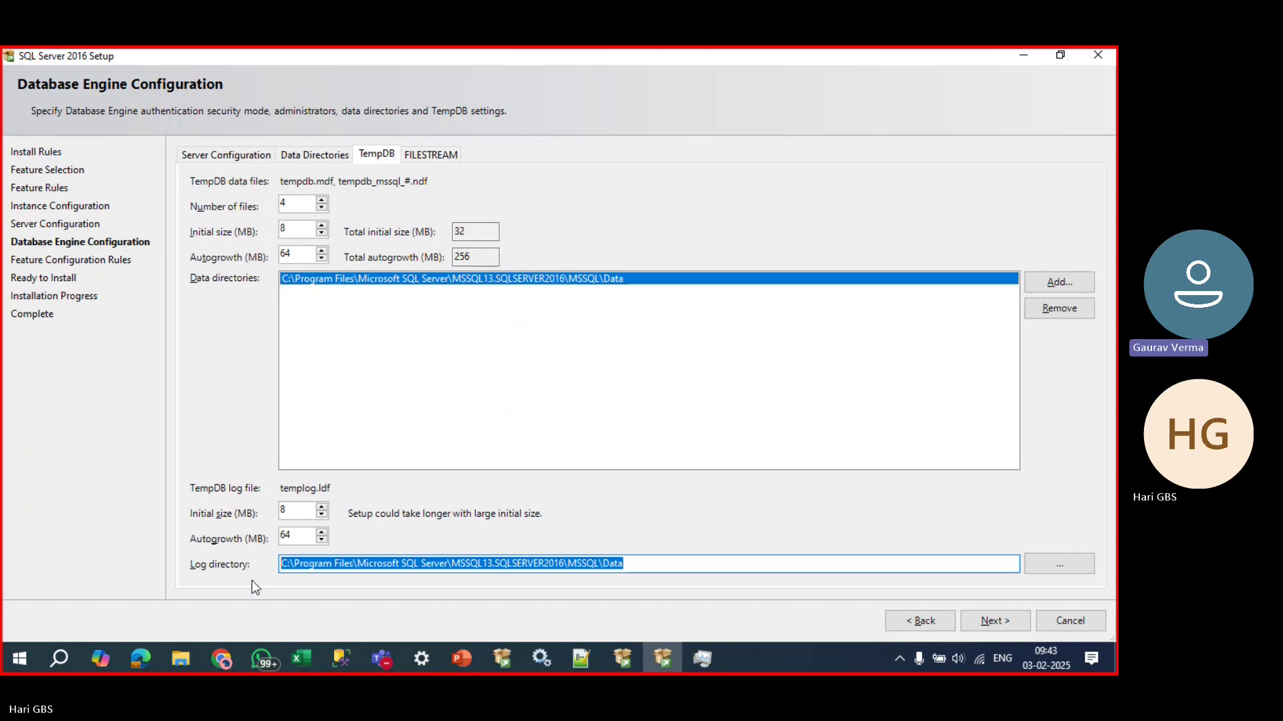
{"action": "double_click", "coordinate": [308, 229]}
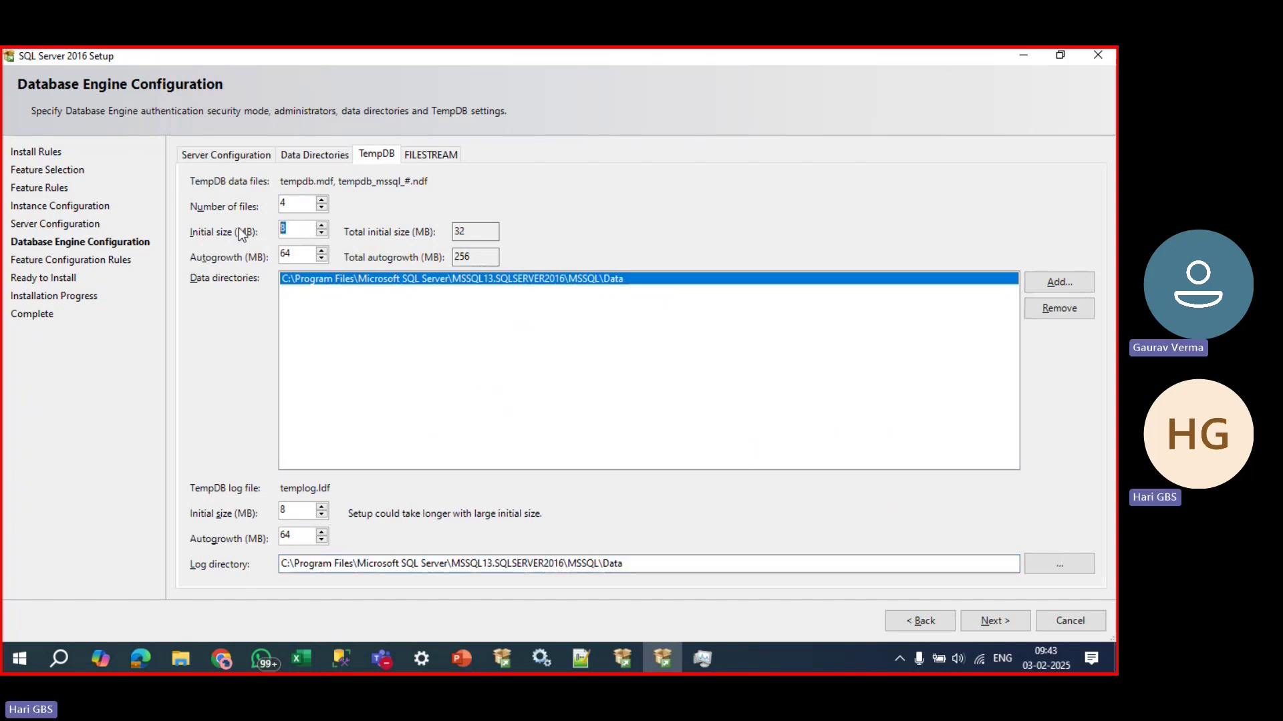
{"action": "double_click", "coordinate": [294, 254]}
{"action": "double_click", "coordinate": [303, 514]}
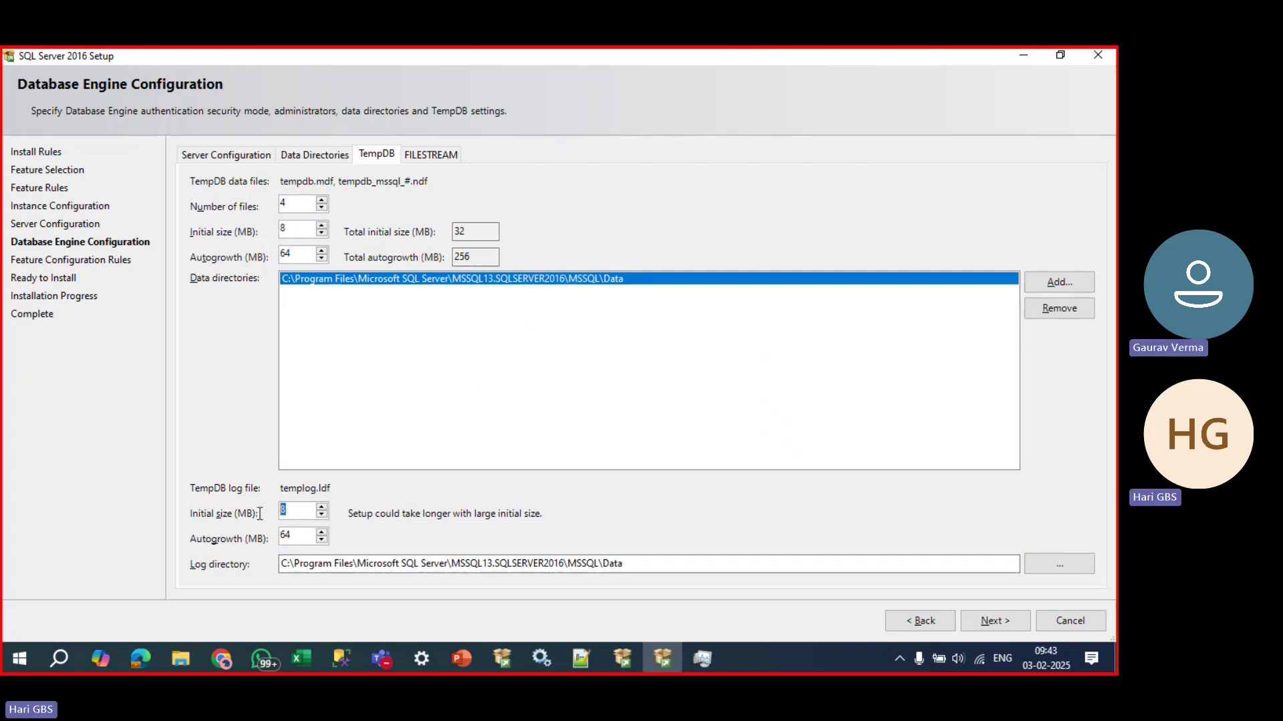
{"action": "double_click", "coordinate": [295, 538]}
Review the authentication, data directory and FILESTREAM settings of the Database Engine Configuration, and return to the TempDB settings.
{"action": "left_click", "coordinate": [243, 156]}
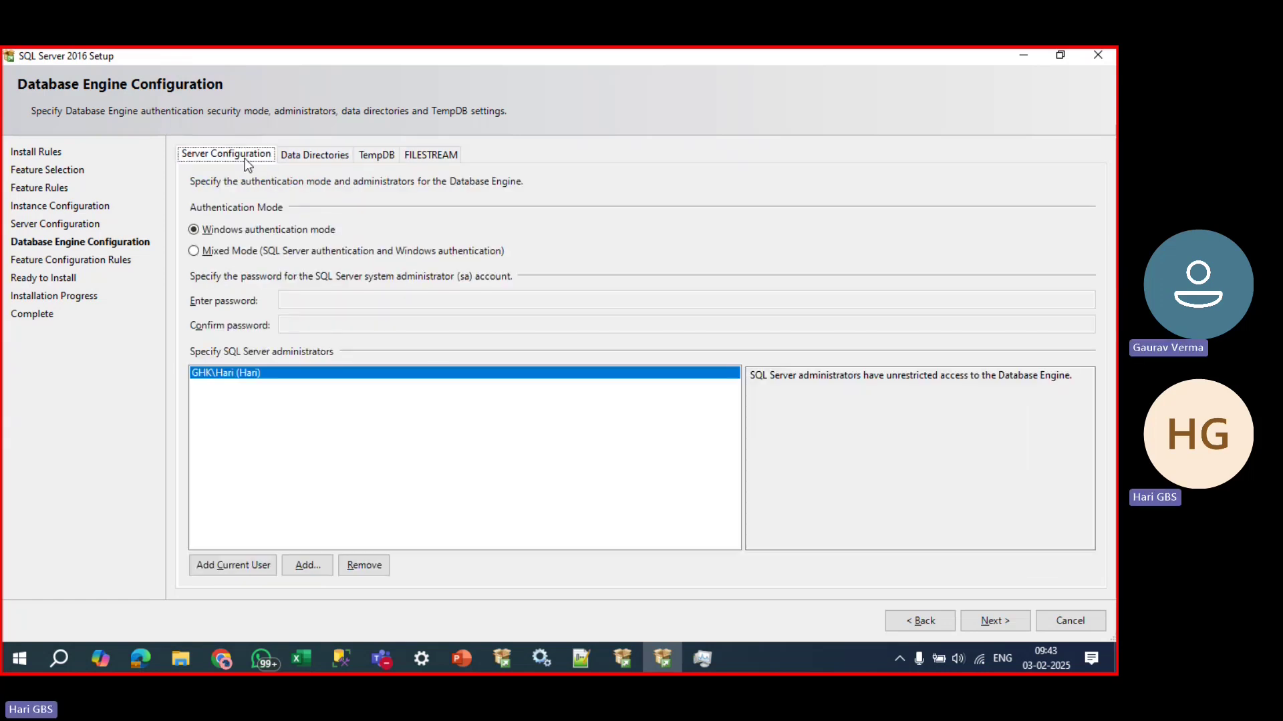
{"action": "left_click", "coordinate": [286, 158]}
{"action": "left_click", "coordinate": [433, 155]}
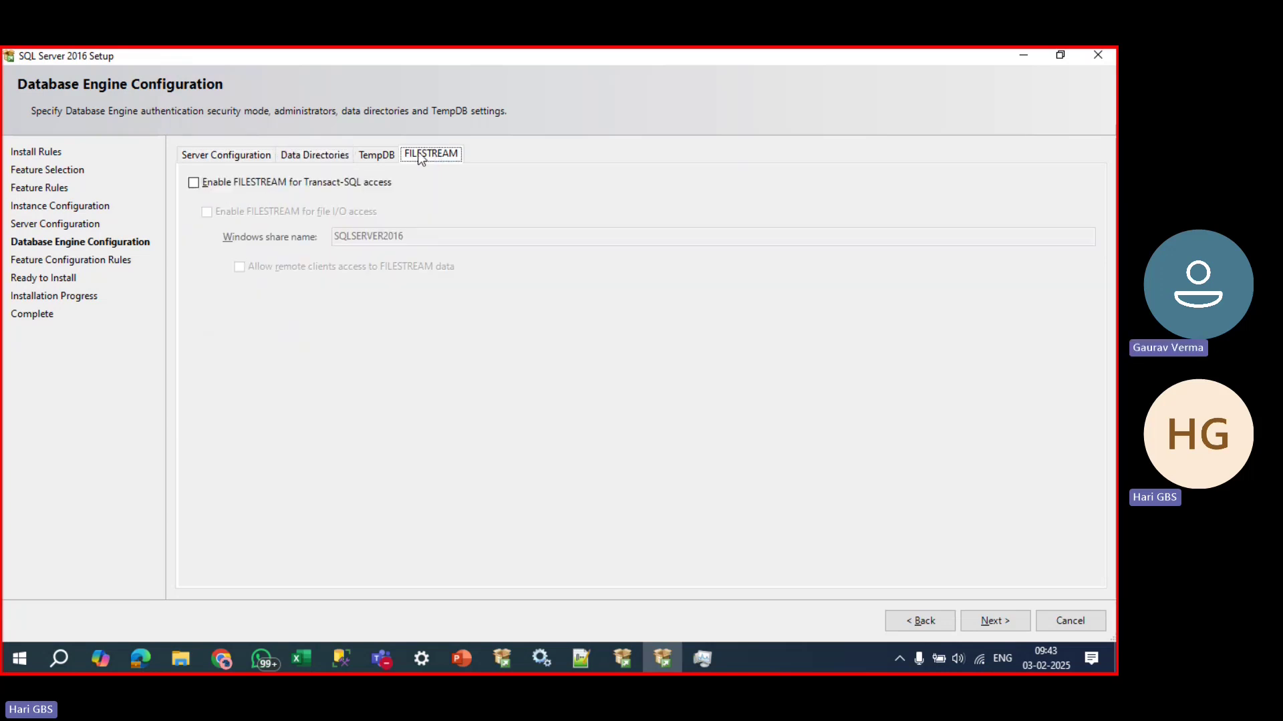
{"action": "left_click", "coordinate": [384, 154]}
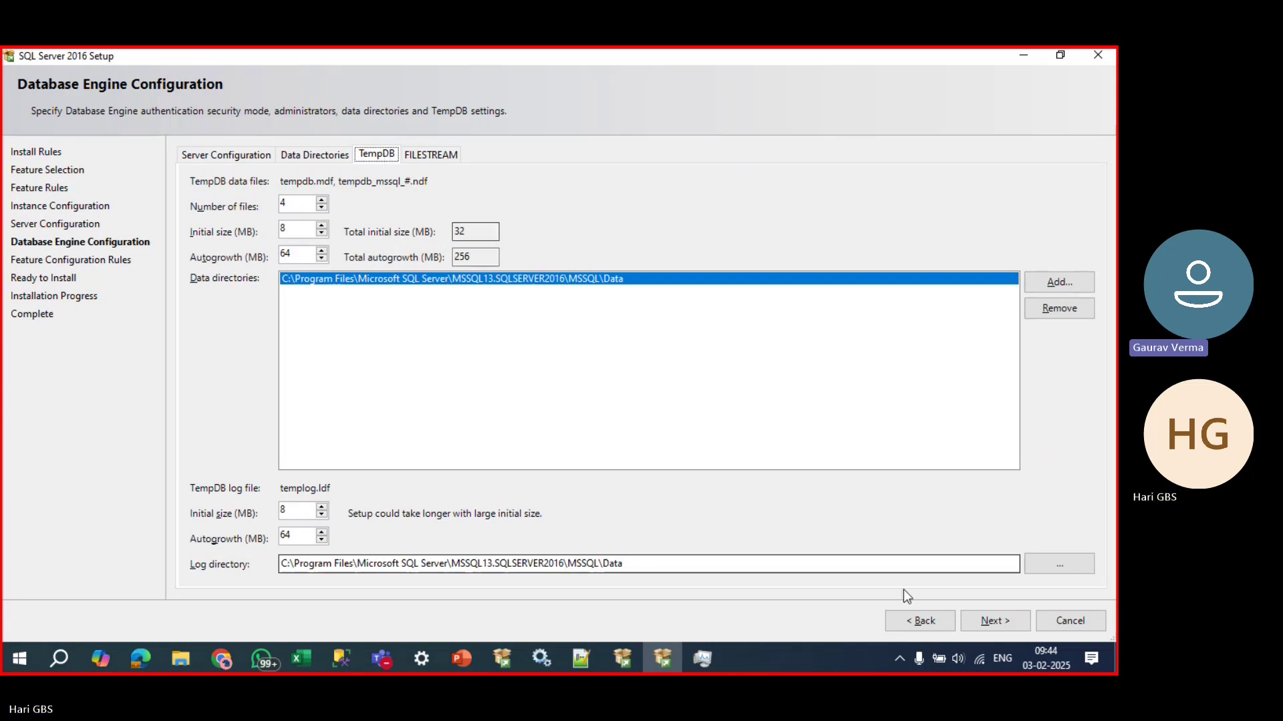
Proceed to the Ready to Install summary, check the TempDB settings and configuration file path, and start the installation.
{"action": "left_click", "coordinate": [972, 617]}
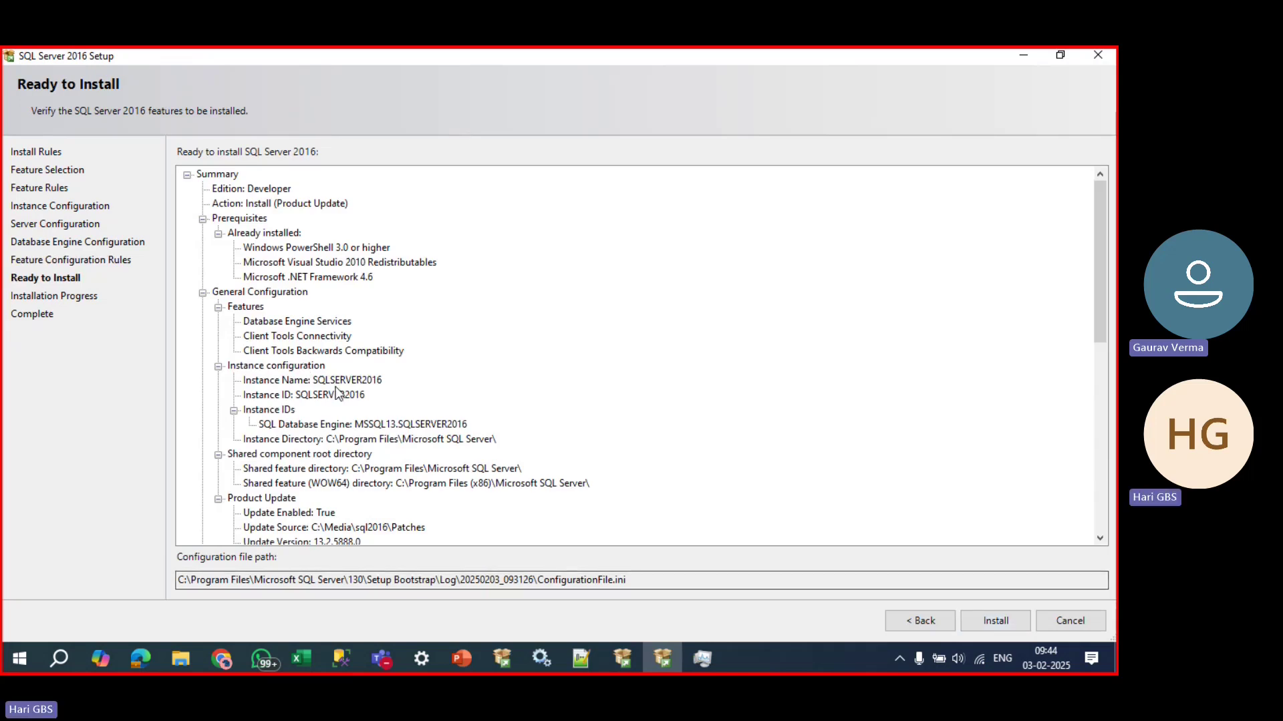
{"action": "scroll", "coordinate": [351, 416], "scroll_direction": "down", "scroll_amount": 10}
{"action": "left_click_drag", "start_coordinate": [509, 580], "coordinate": [626, 580]}
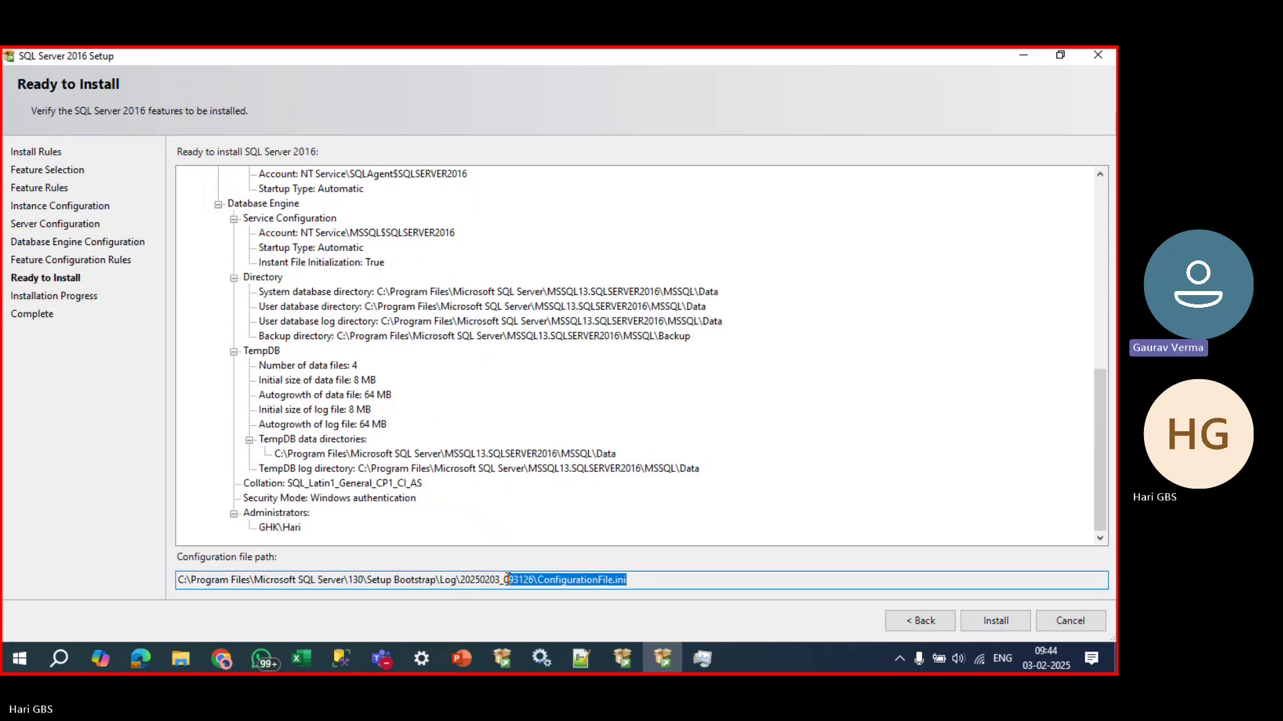
{"action": "left_click", "coordinate": [993, 620]}
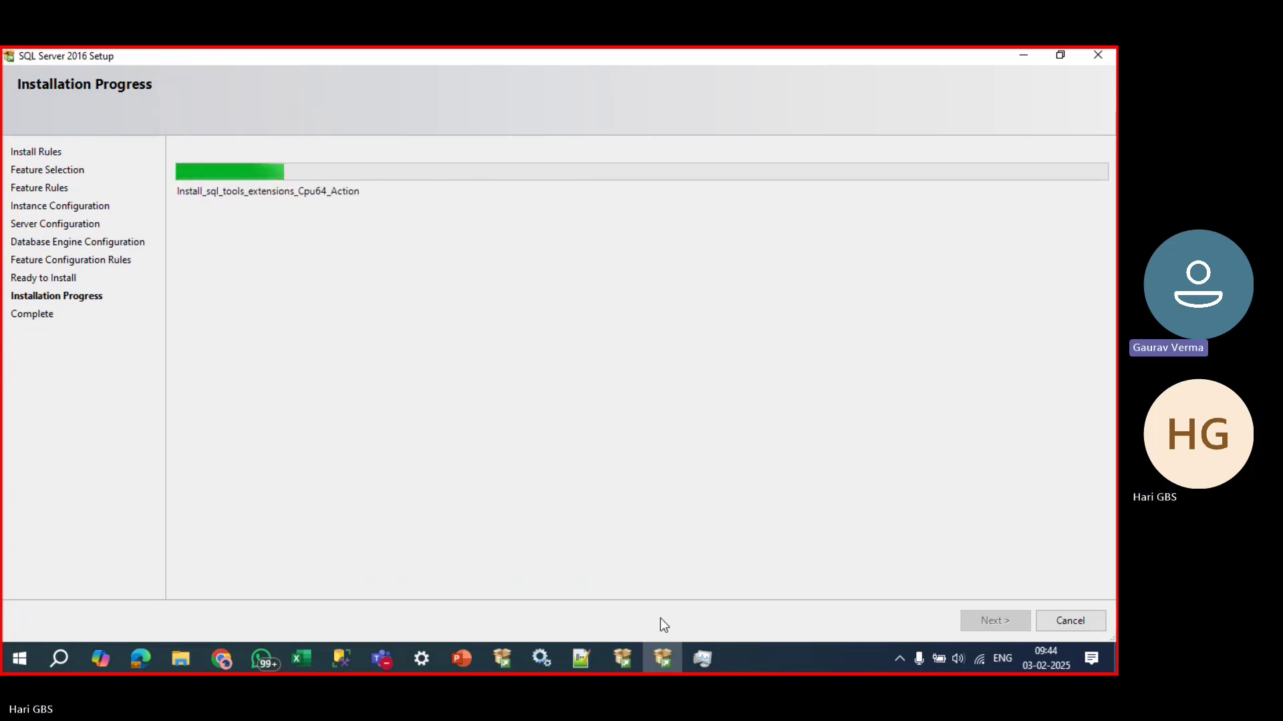
Switch to the All Versions installation presentation in PowerPoint and look through the slides before slide 26.
{"action": "left_click", "coordinate": [460, 658]}
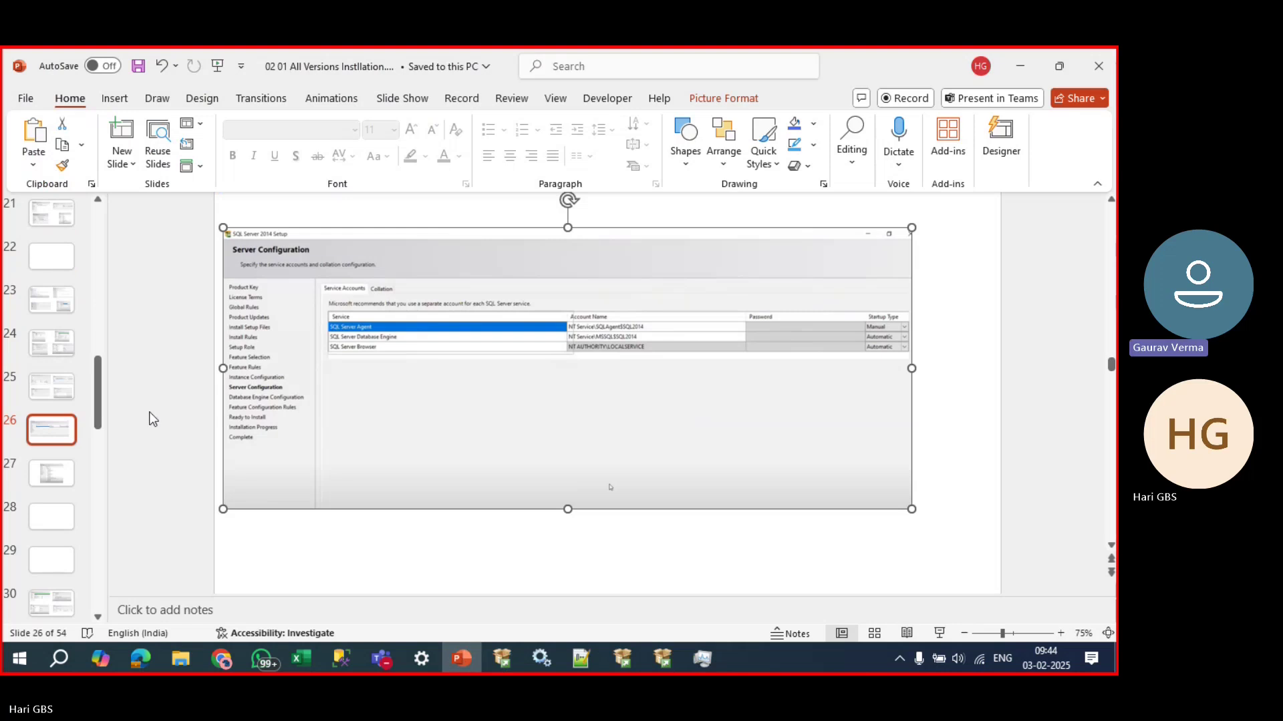
{"action": "left_click", "coordinate": [150, 412]}
{"action": "scroll", "coordinate": [51, 455], "scroll_direction": "up", "scroll_amount": 2}
{"action": "scroll", "coordinate": [51, 455], "scroll_direction": "up", "scroll_amount": 8}
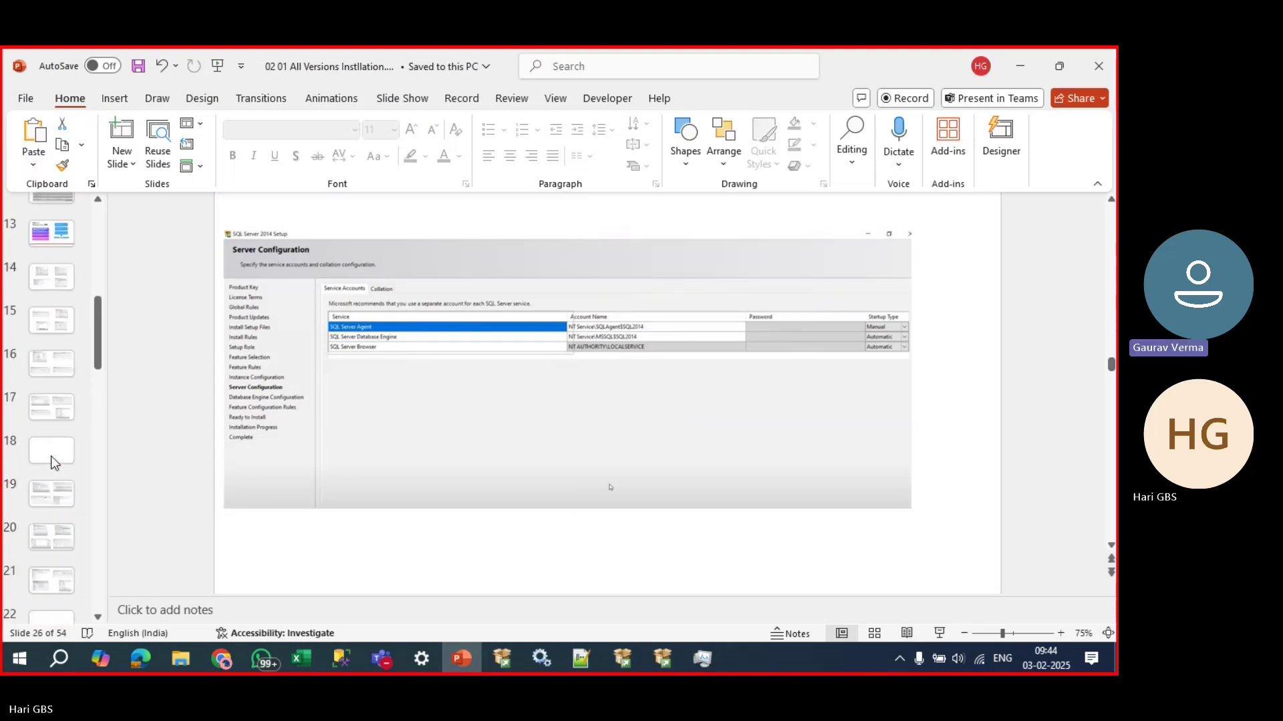